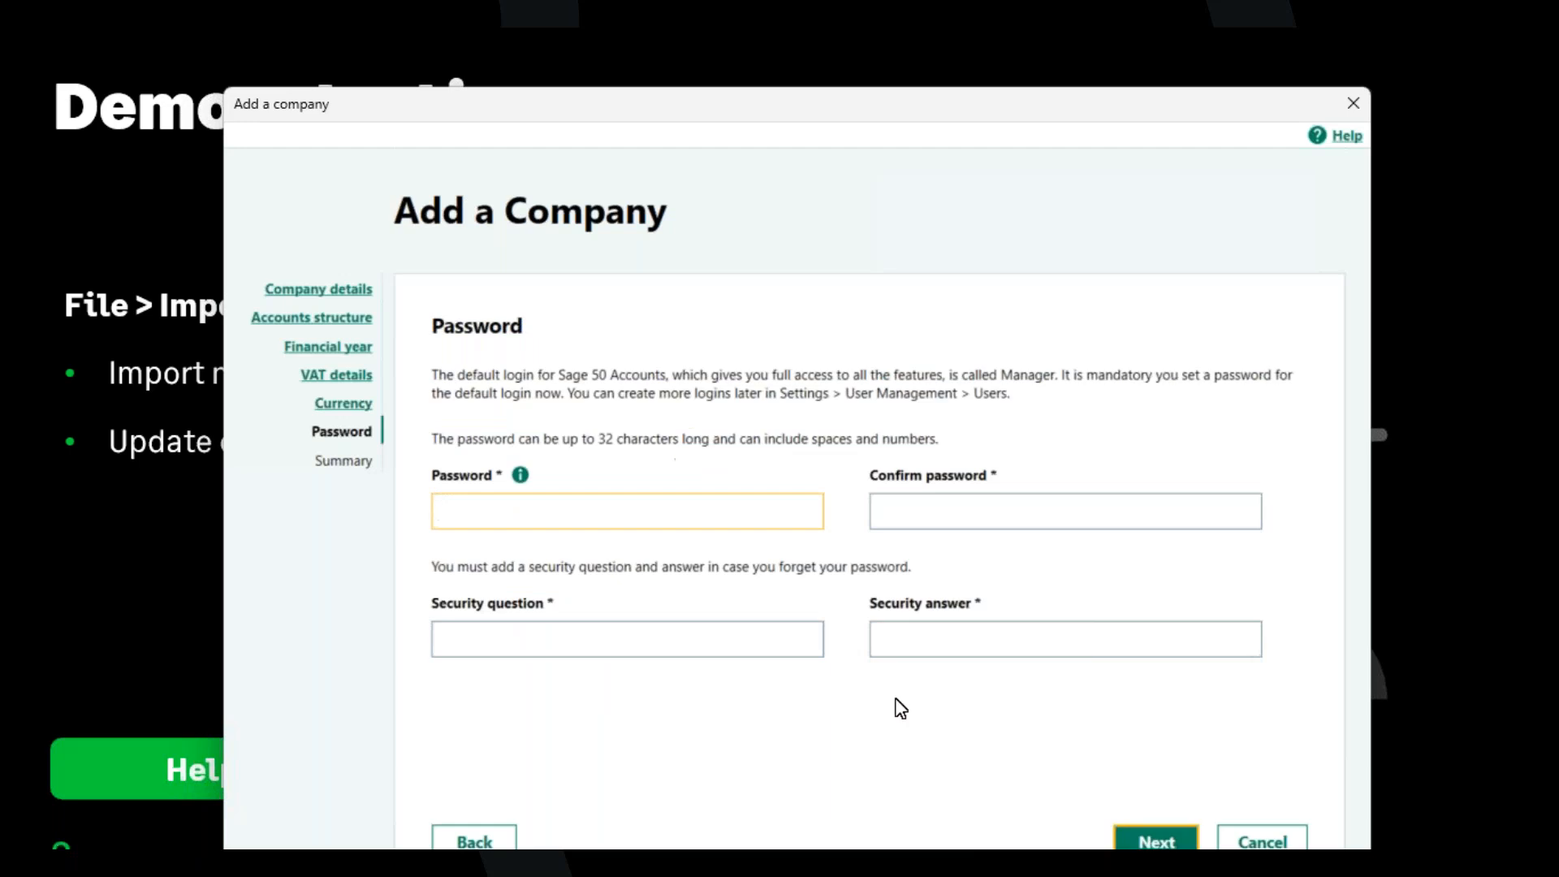
# Fill in the Manager password and its confirmation, enter test as the security question with its security answer, and continue.
pyautogui.click(888, 501)
pyautogui.write('a')
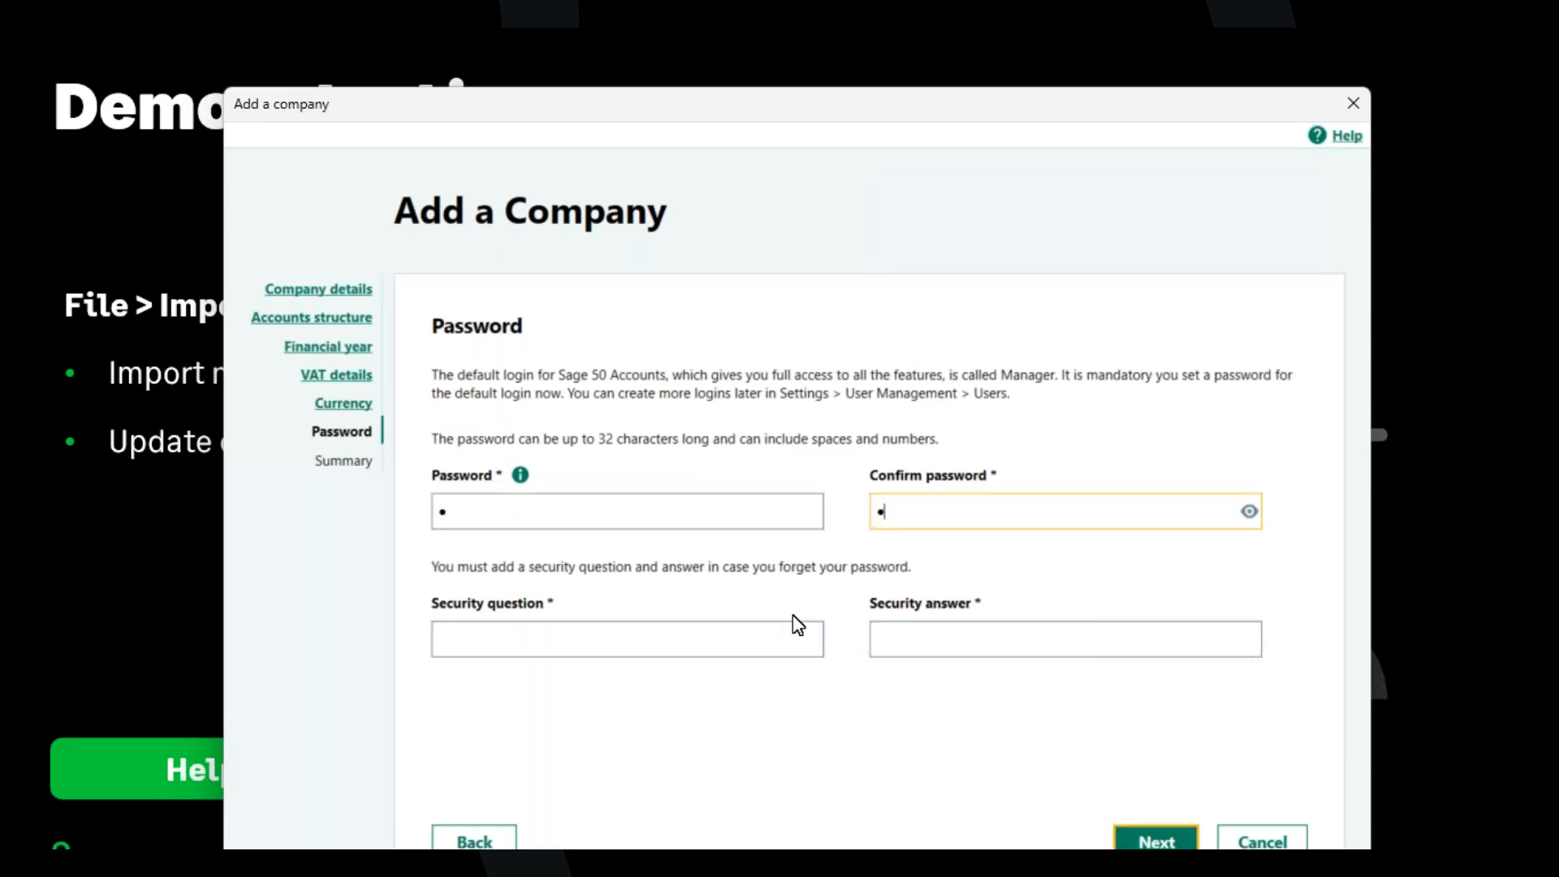
pyautogui.click(782, 638)
pyautogui.write('test')
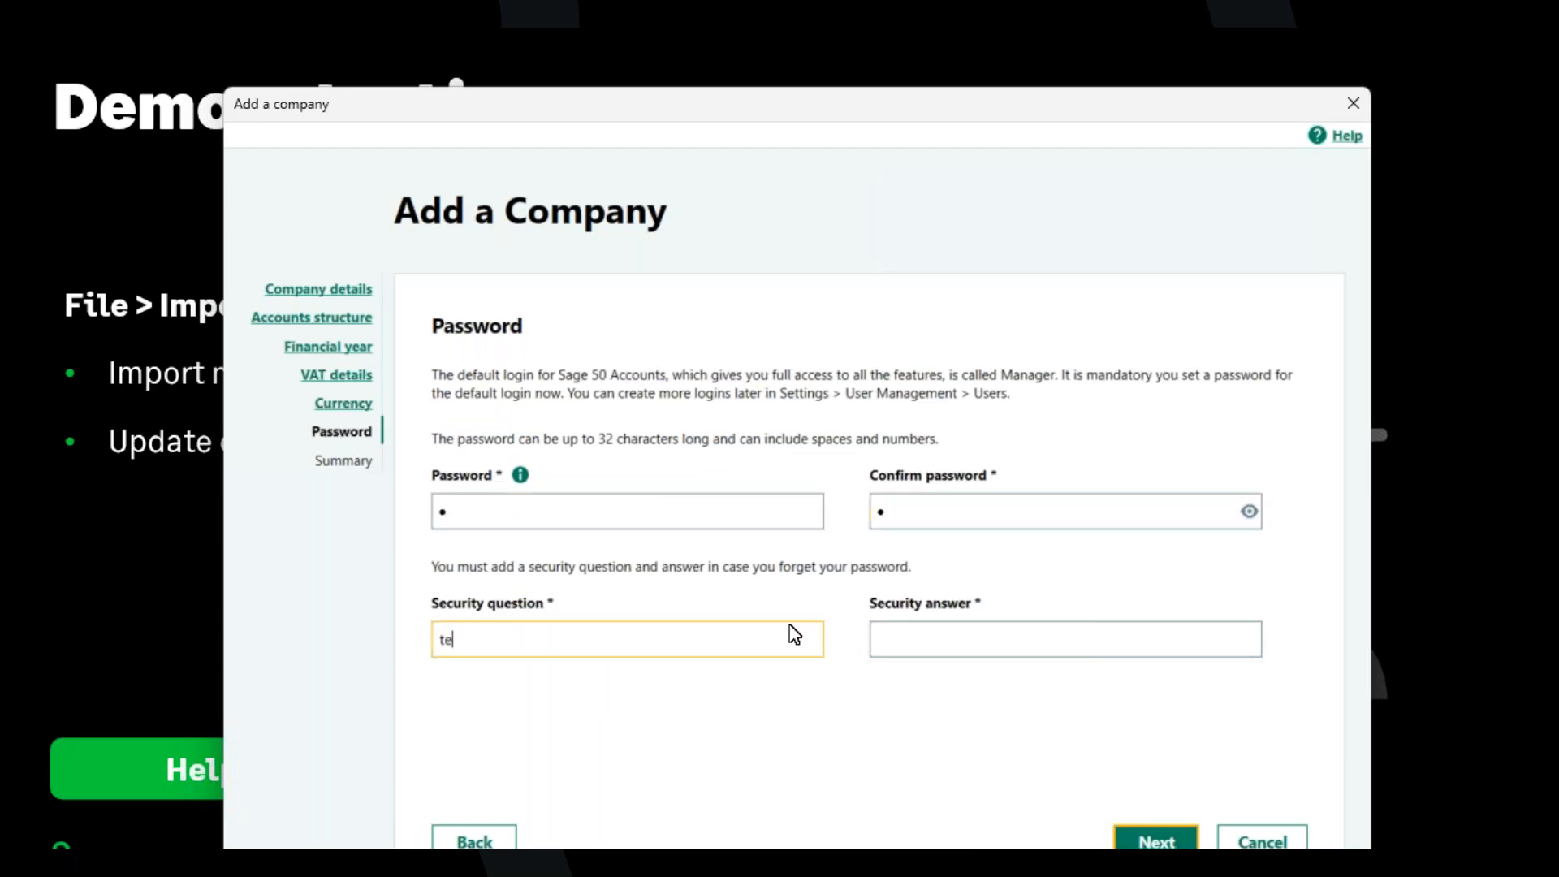
pyautogui.click(1027, 637)
pyautogui.write('test')
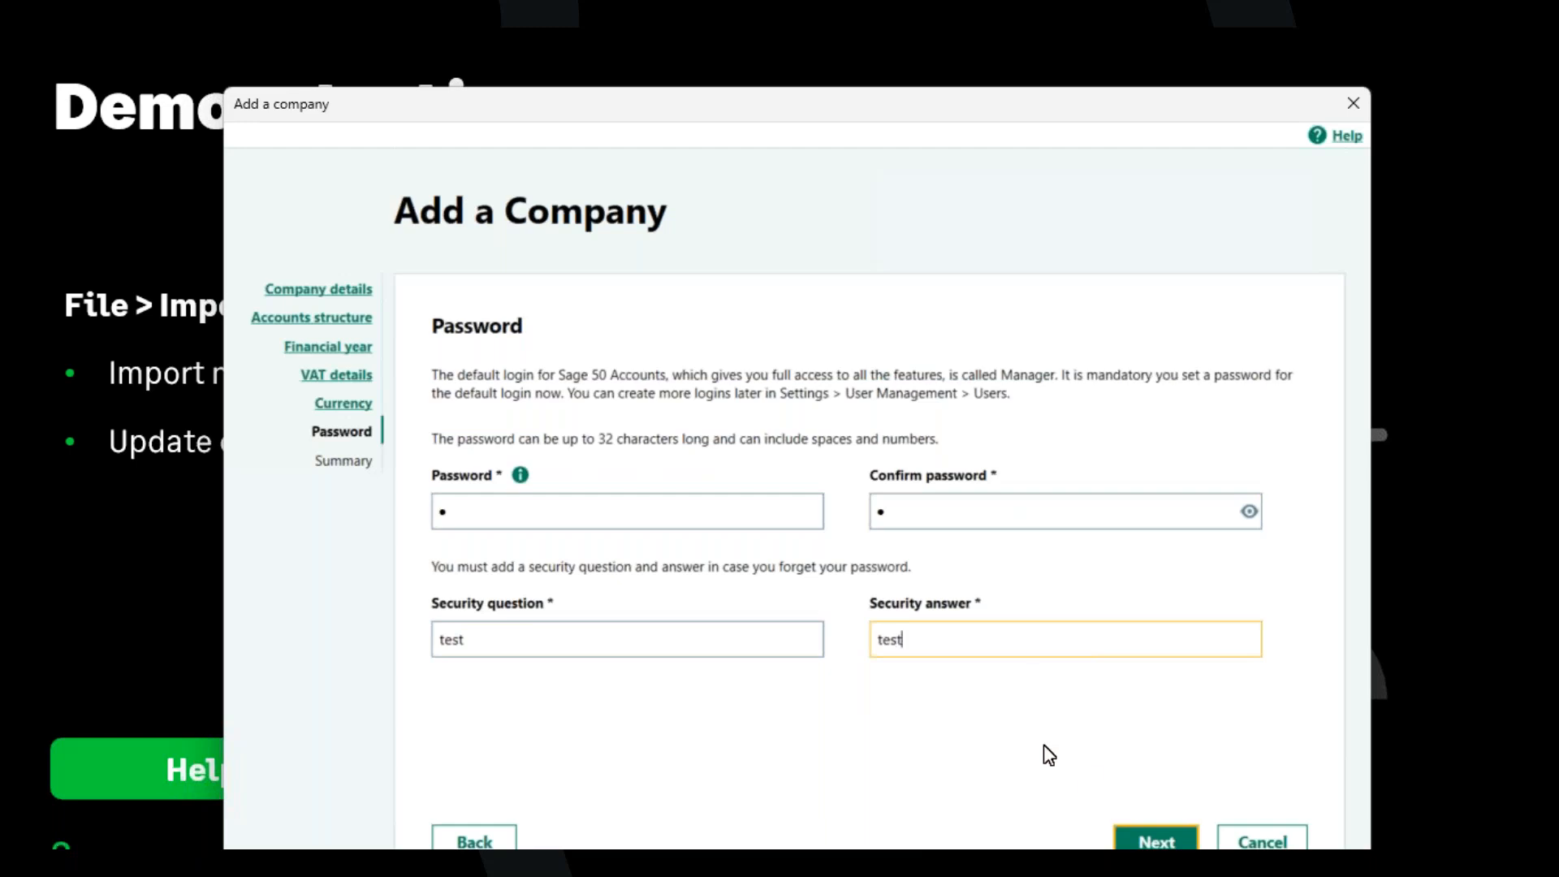
pyautogui.click(1156, 842)
pyautogui.click(1154, 842)
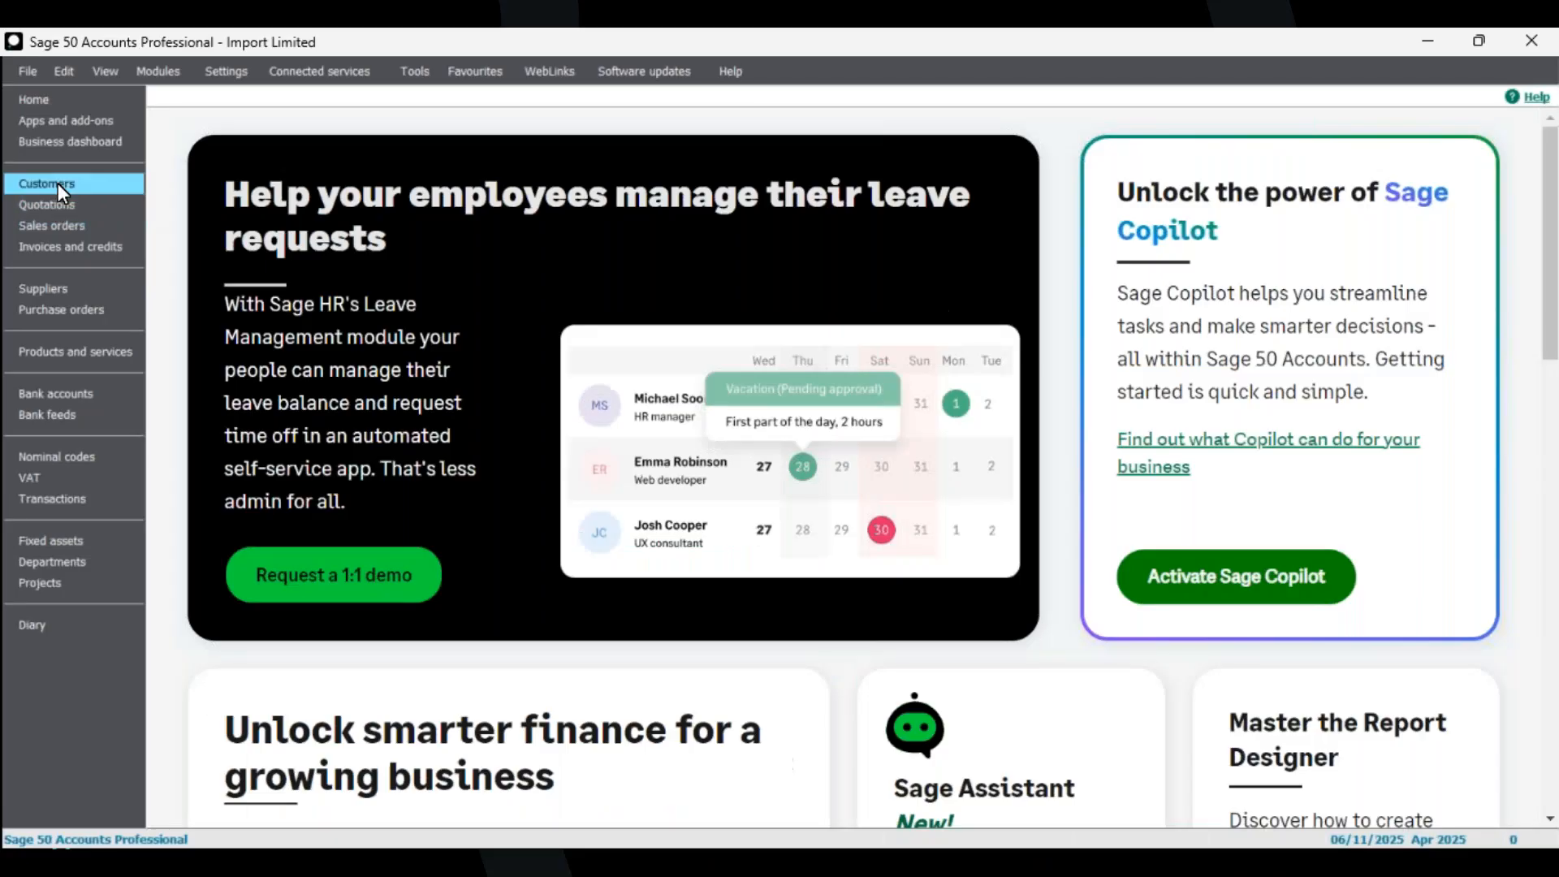
# Browse through the modules in the navigation list of the new company.
pyautogui.click(57, 183)
pyautogui.click(68, 205)
pyautogui.click(78, 225)
pyautogui.click(89, 247)
pyautogui.click(84, 291)
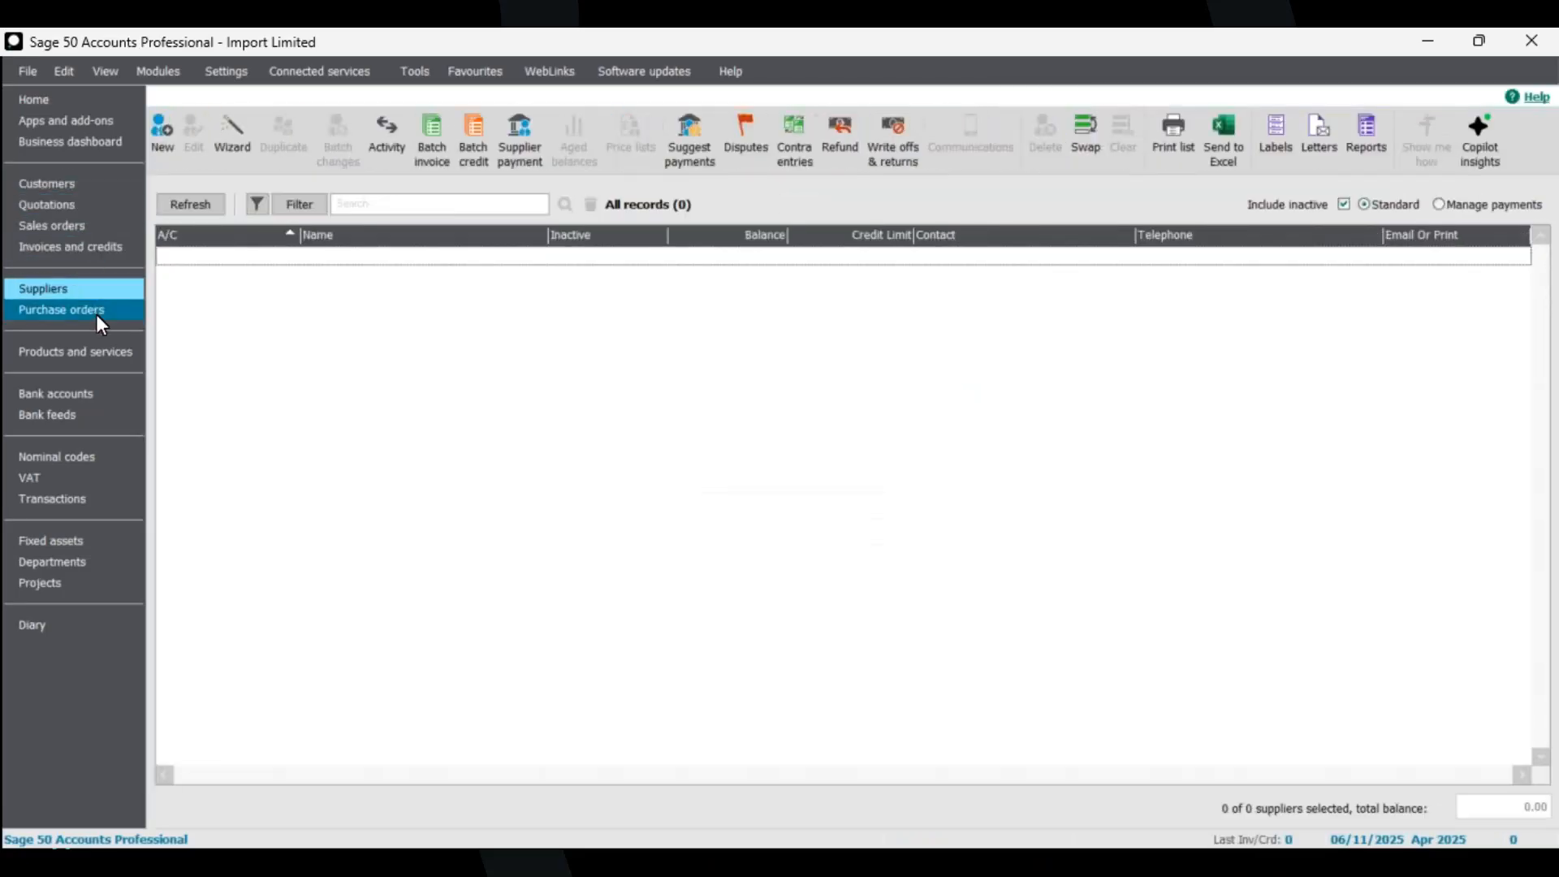
pyautogui.click(96, 313)
pyautogui.click(102, 349)
pyautogui.click(89, 416)
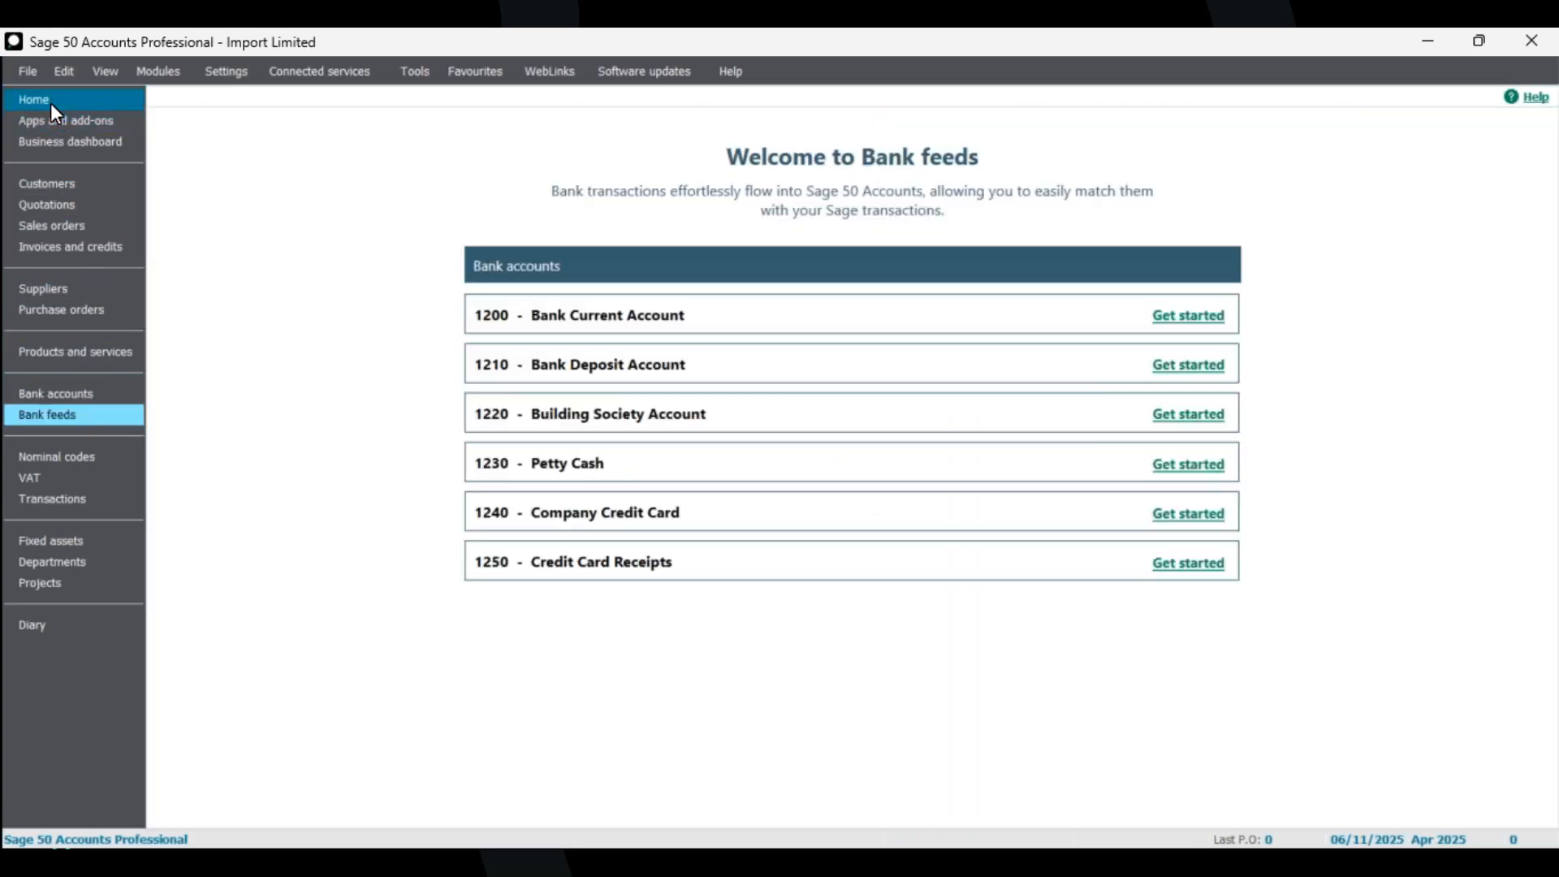
pyautogui.click(51, 104)
pyautogui.click(68, 185)
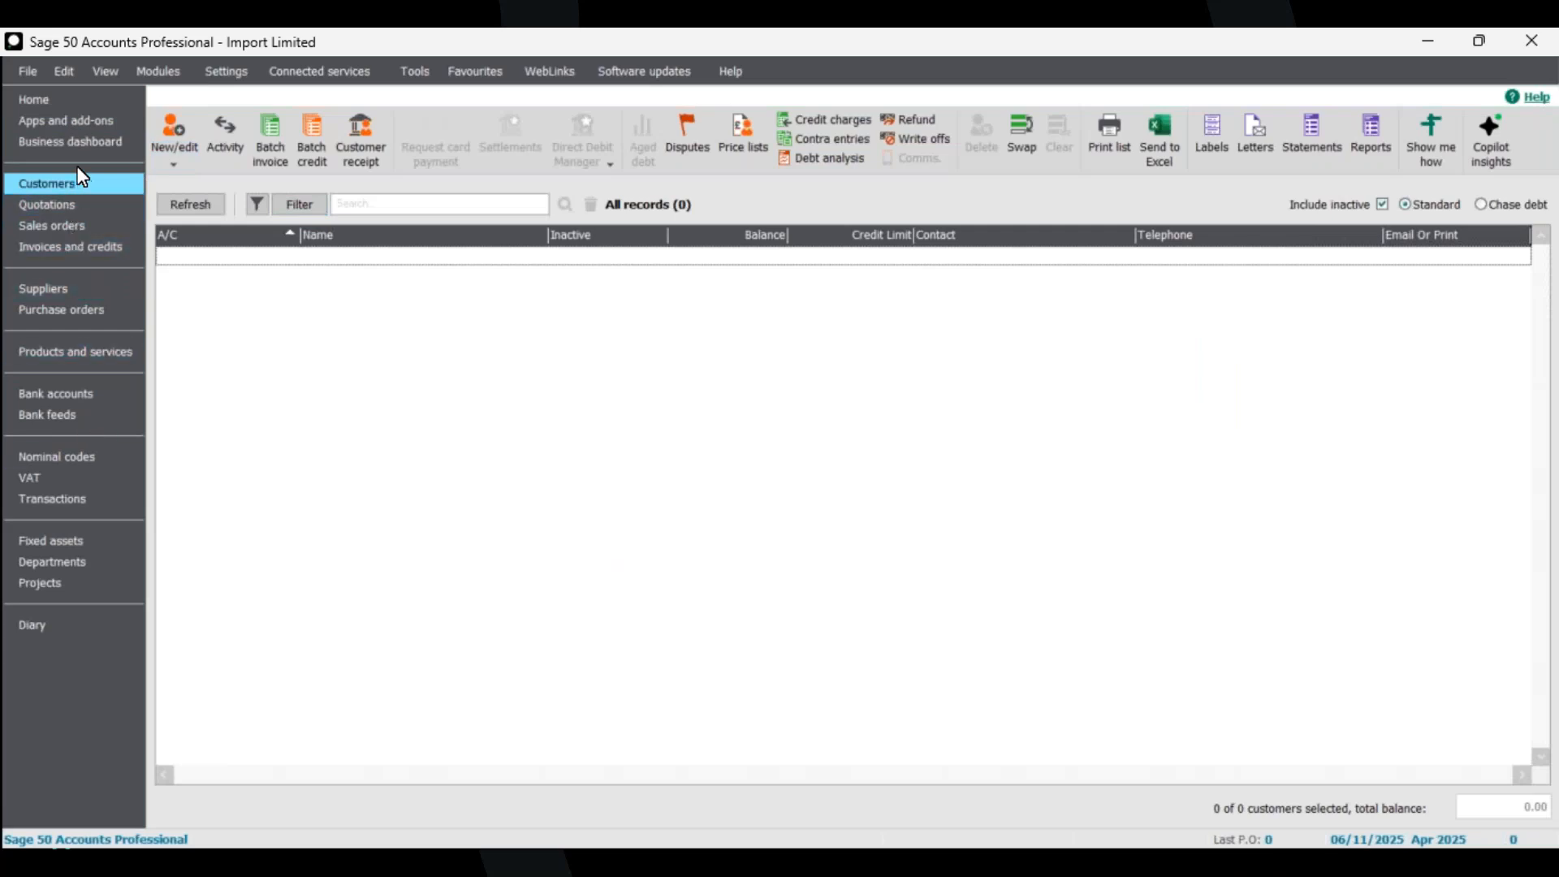
pyautogui.click(60, 98)
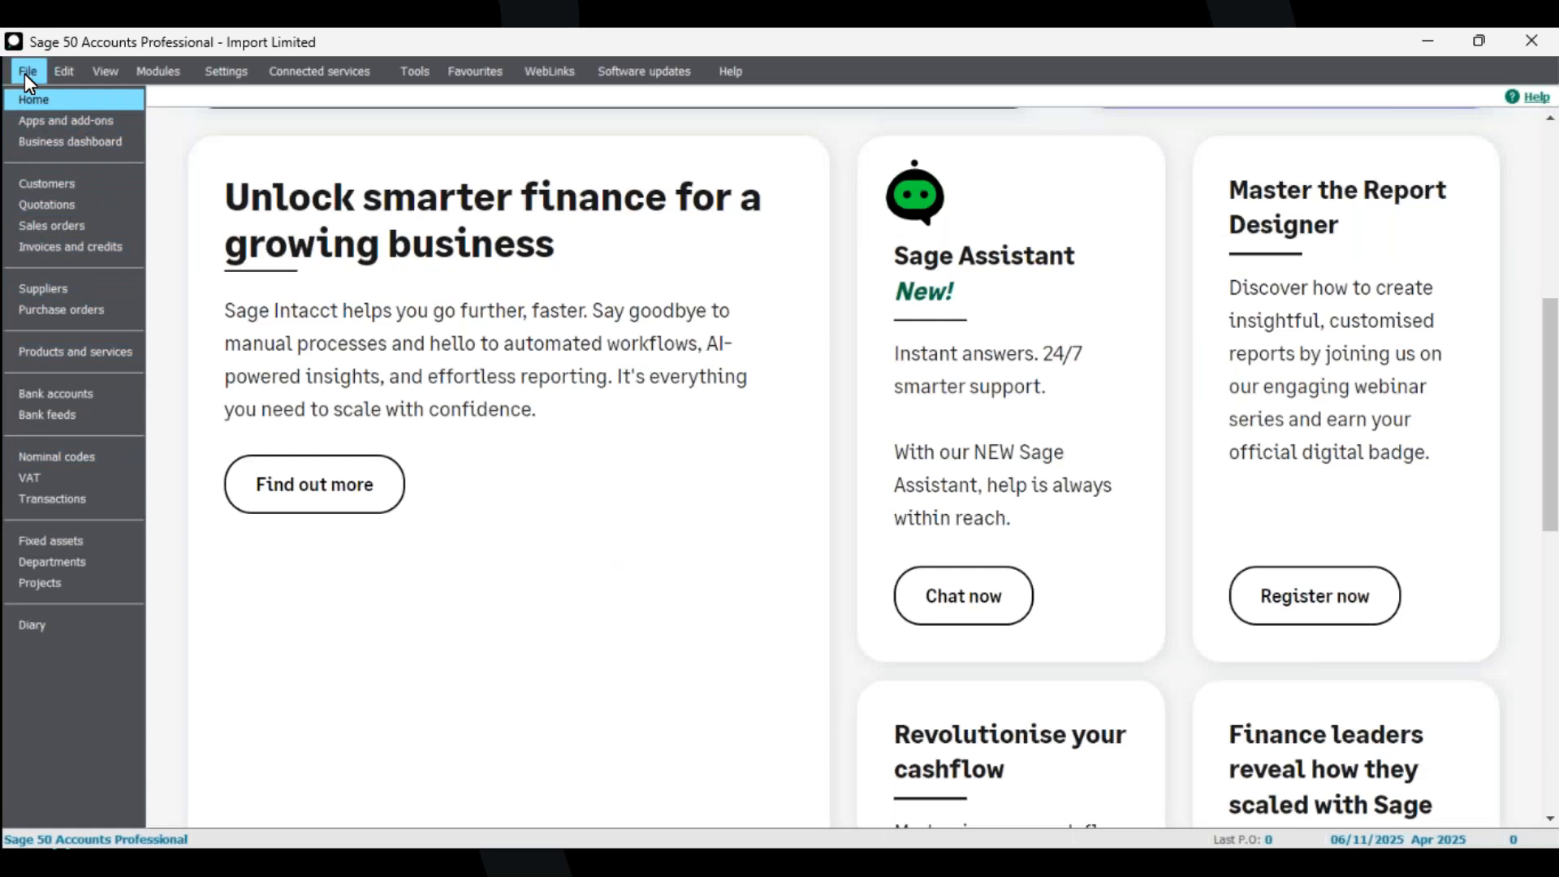
pyautogui.click(25, 76)
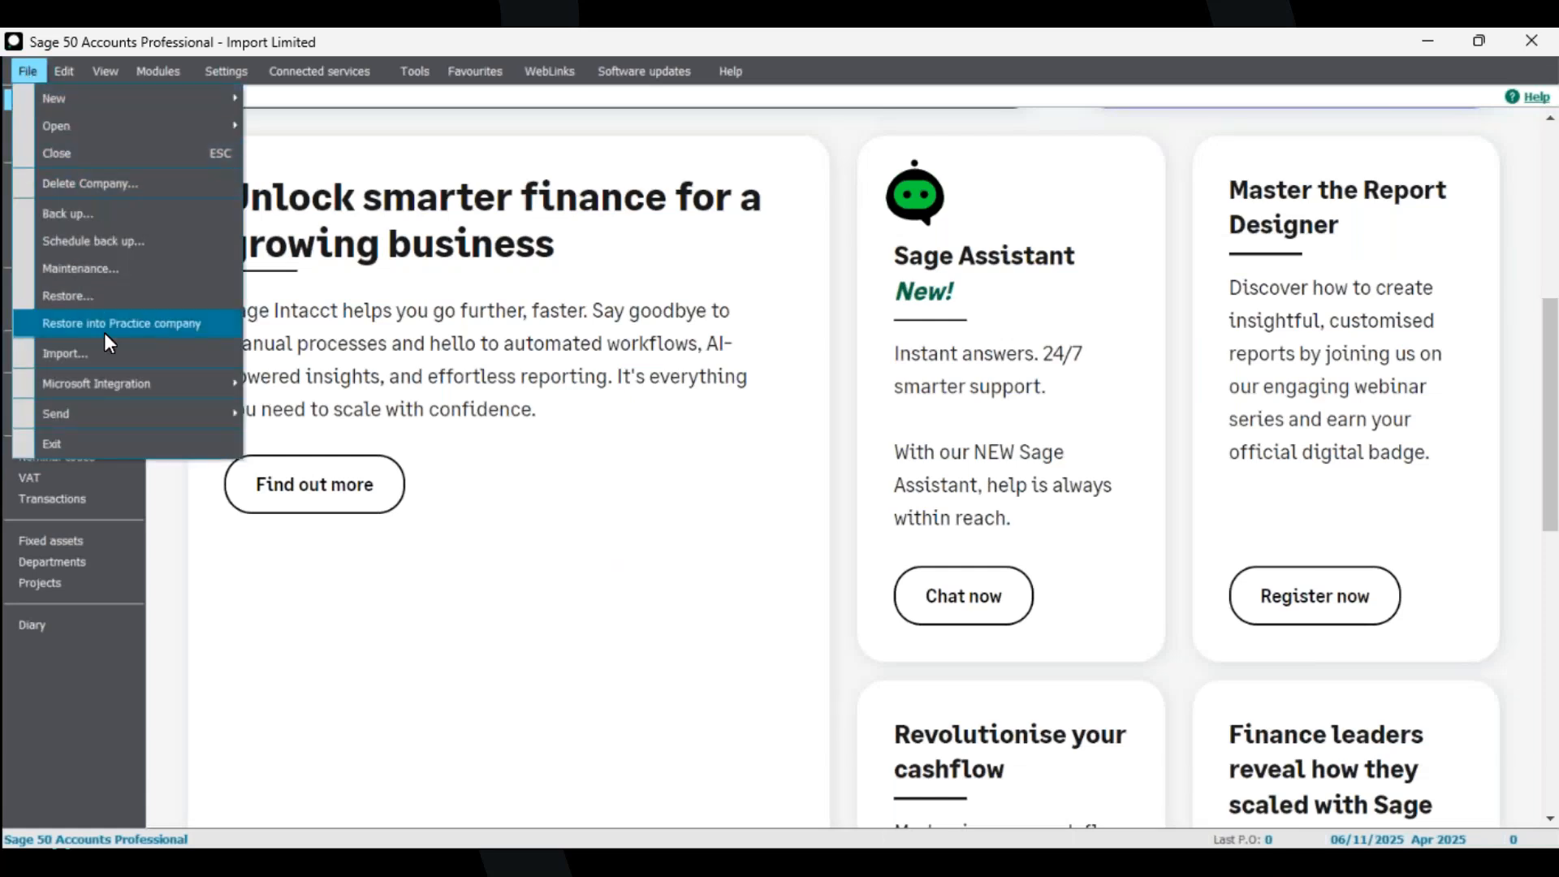
pyautogui.click(106, 354)
pyautogui.click(865, 507)
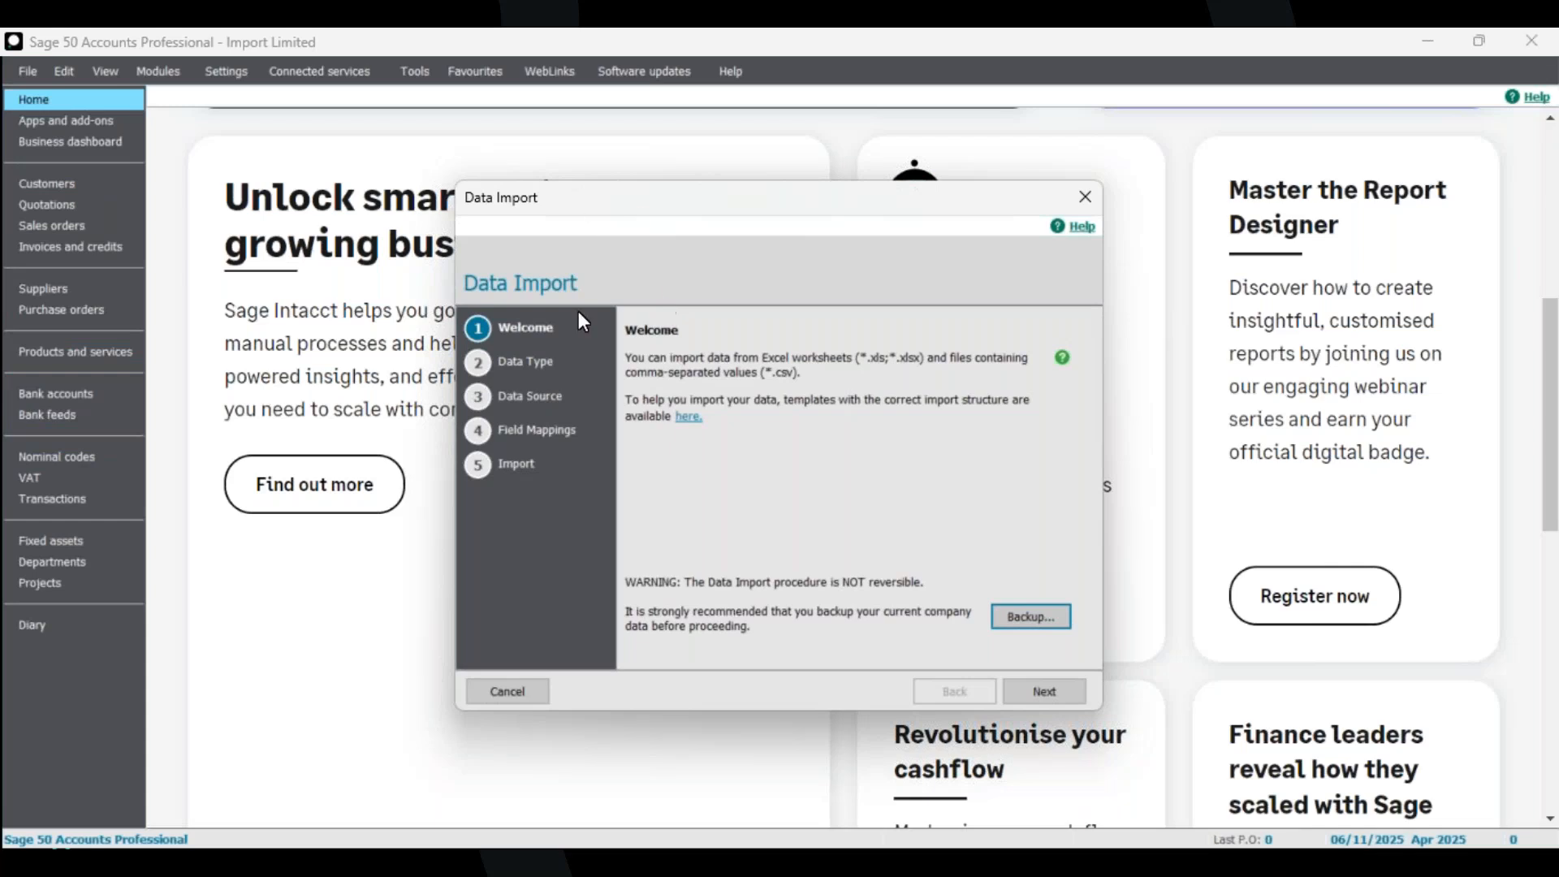
pyautogui.click(1085, 197)
pyautogui.click(772, 536)
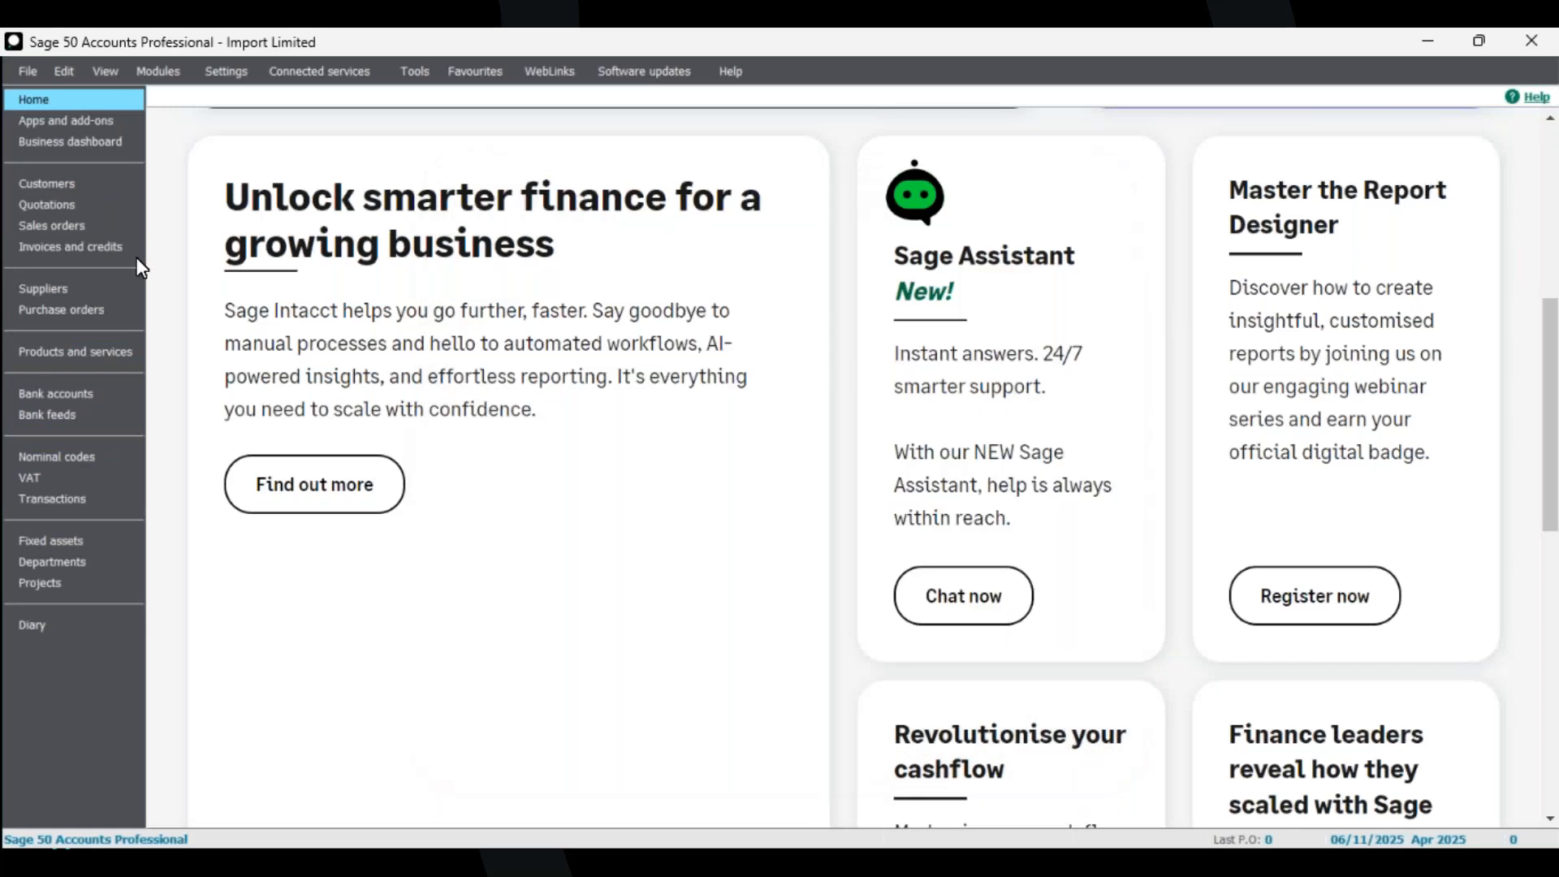
# Open the Data Import wizard from the Quotations module, agreeing to close all other open windows.
pyautogui.click(64, 207)
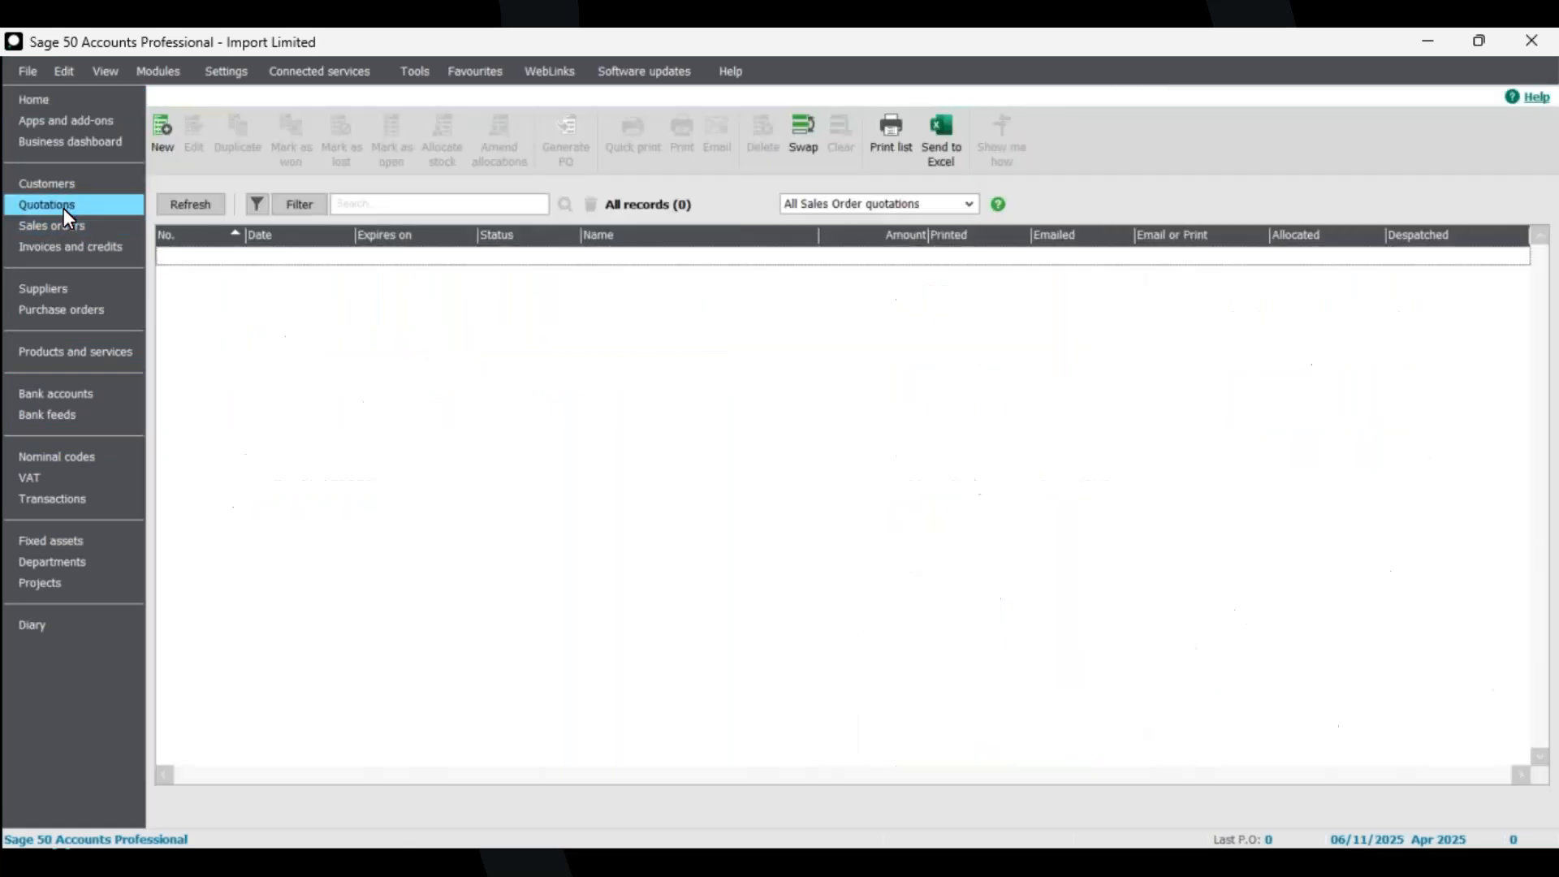
pyautogui.click(29, 72)
pyautogui.click(110, 357)
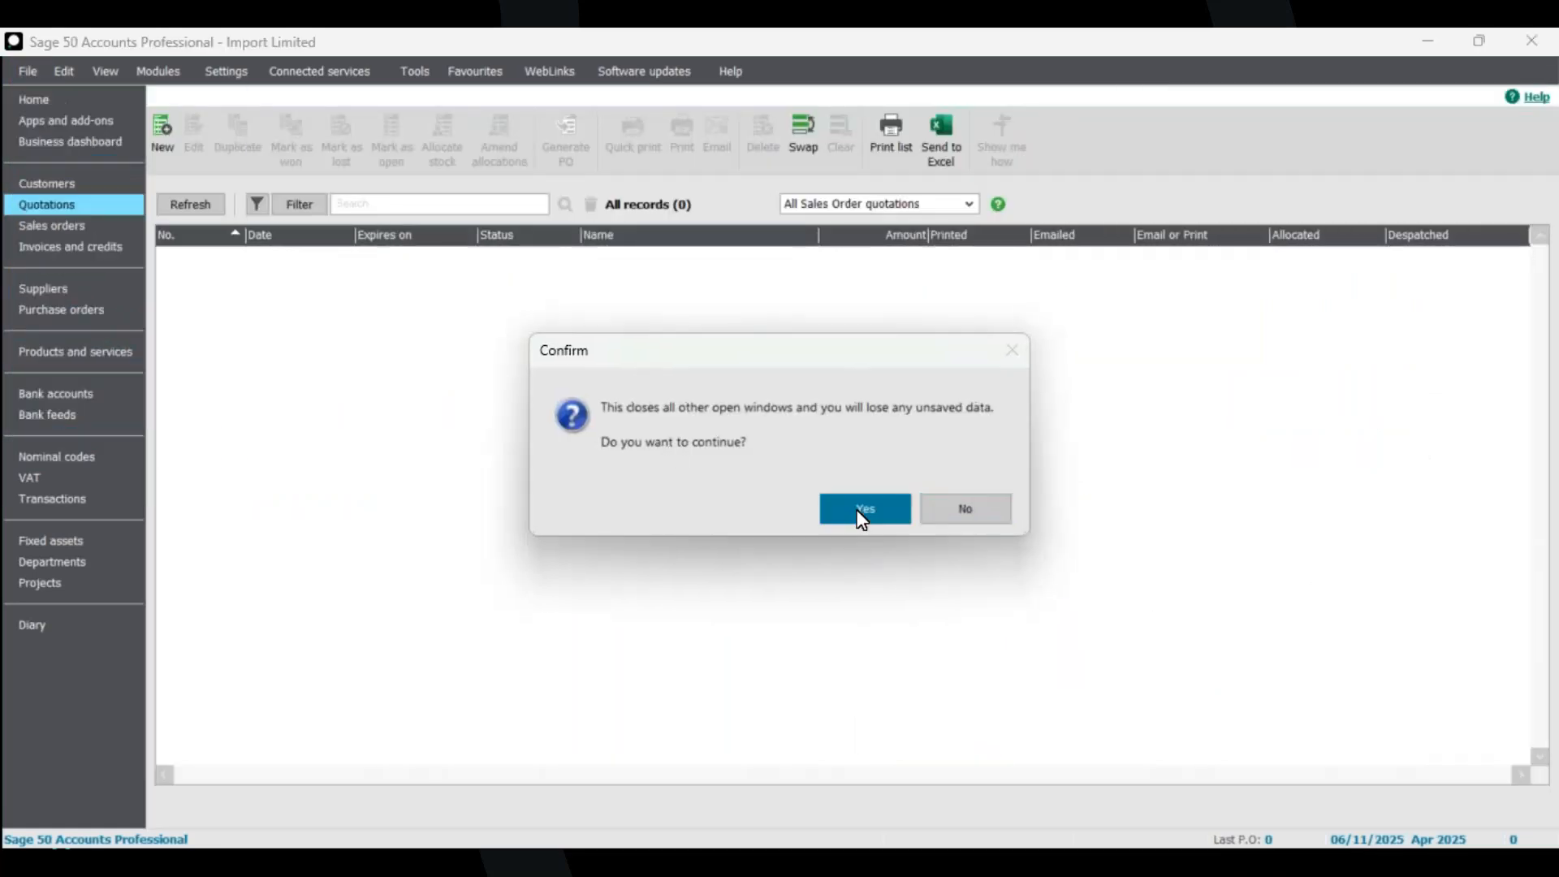
pyautogui.click(861, 510)
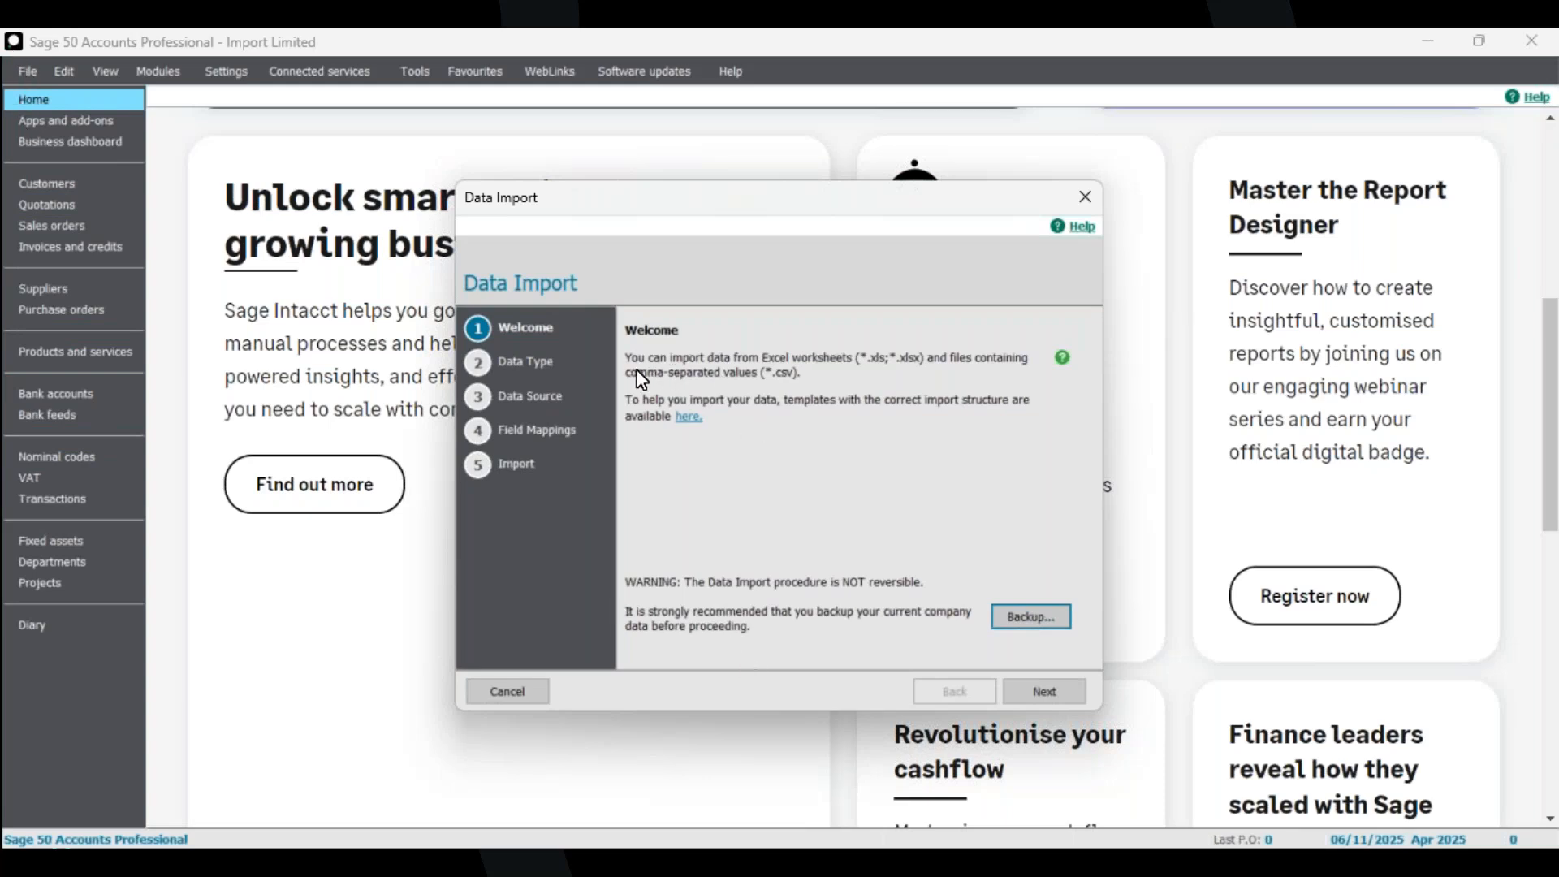
# Read the template tip, then open the Import Templates folder and inspect the Customer Record FULL template.
pyautogui.click(1062, 358)
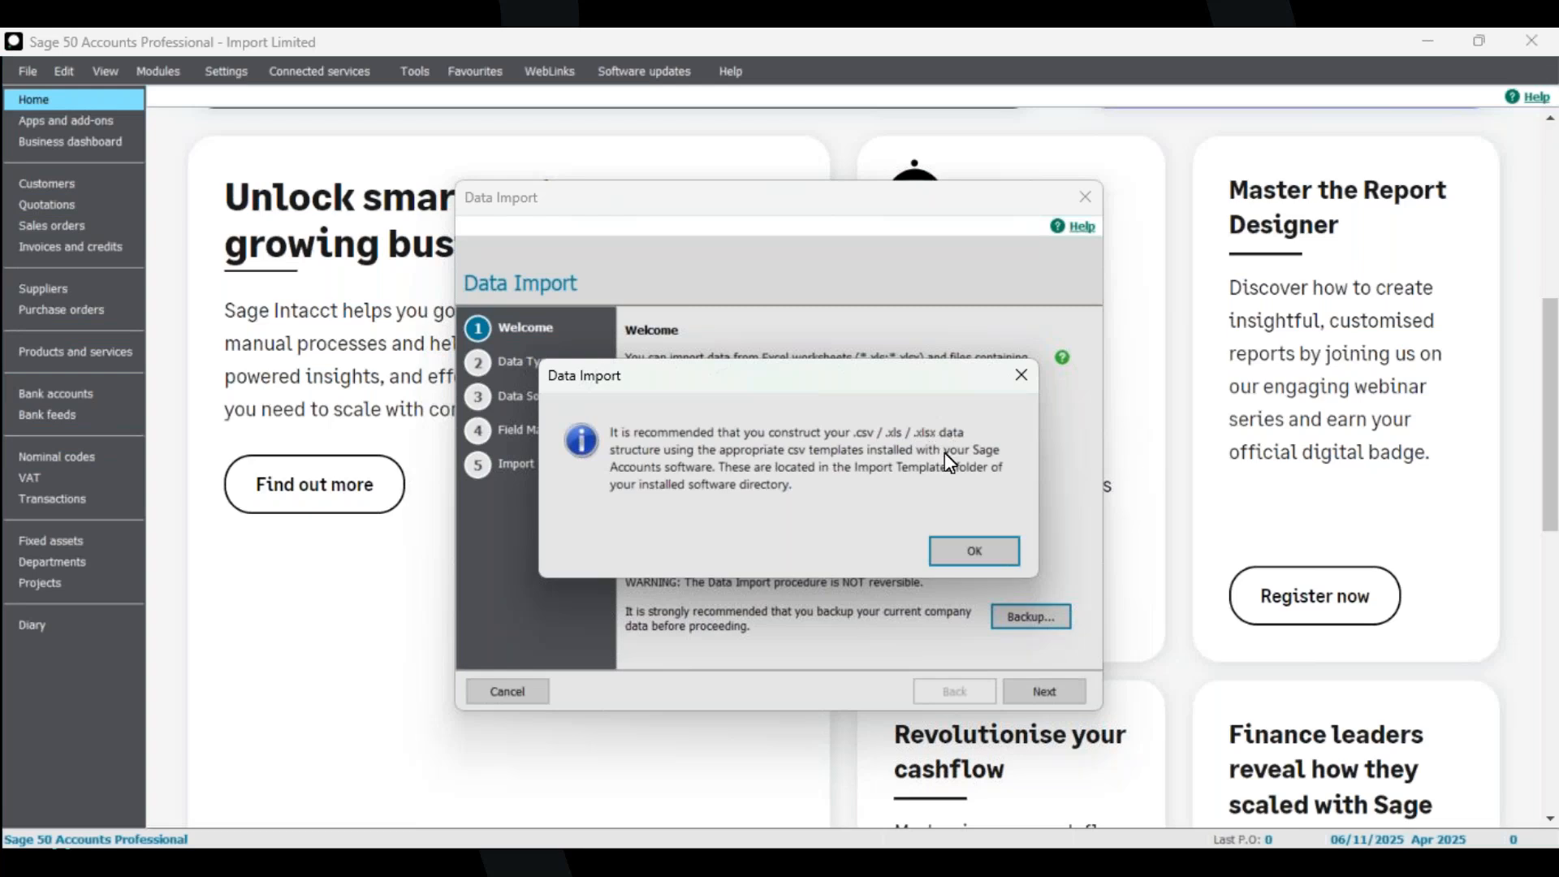
pyautogui.click(991, 553)
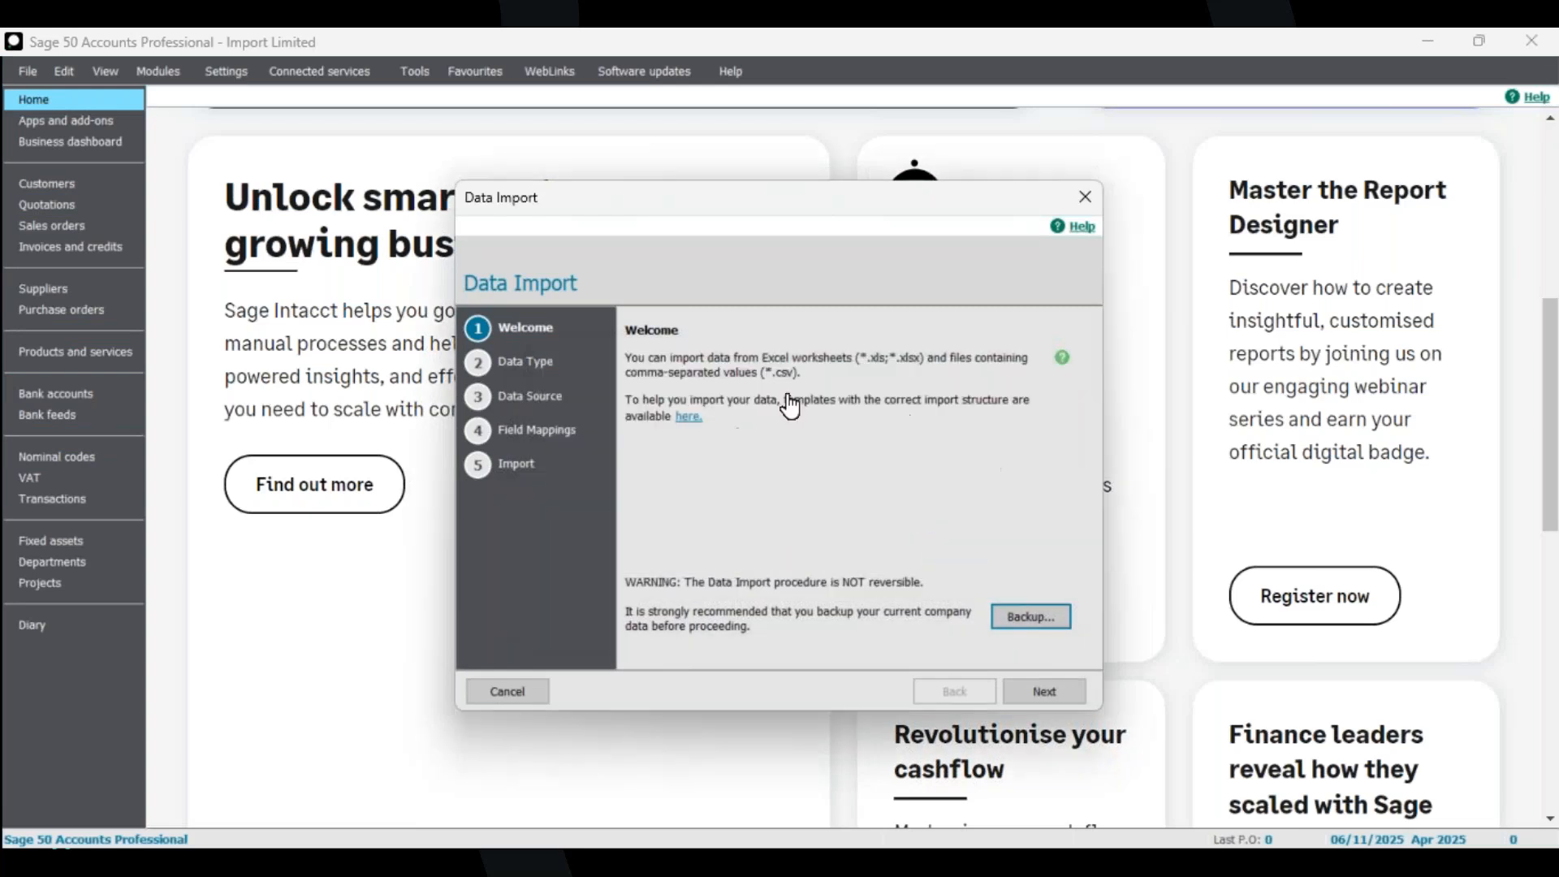
pyautogui.click(689, 420)
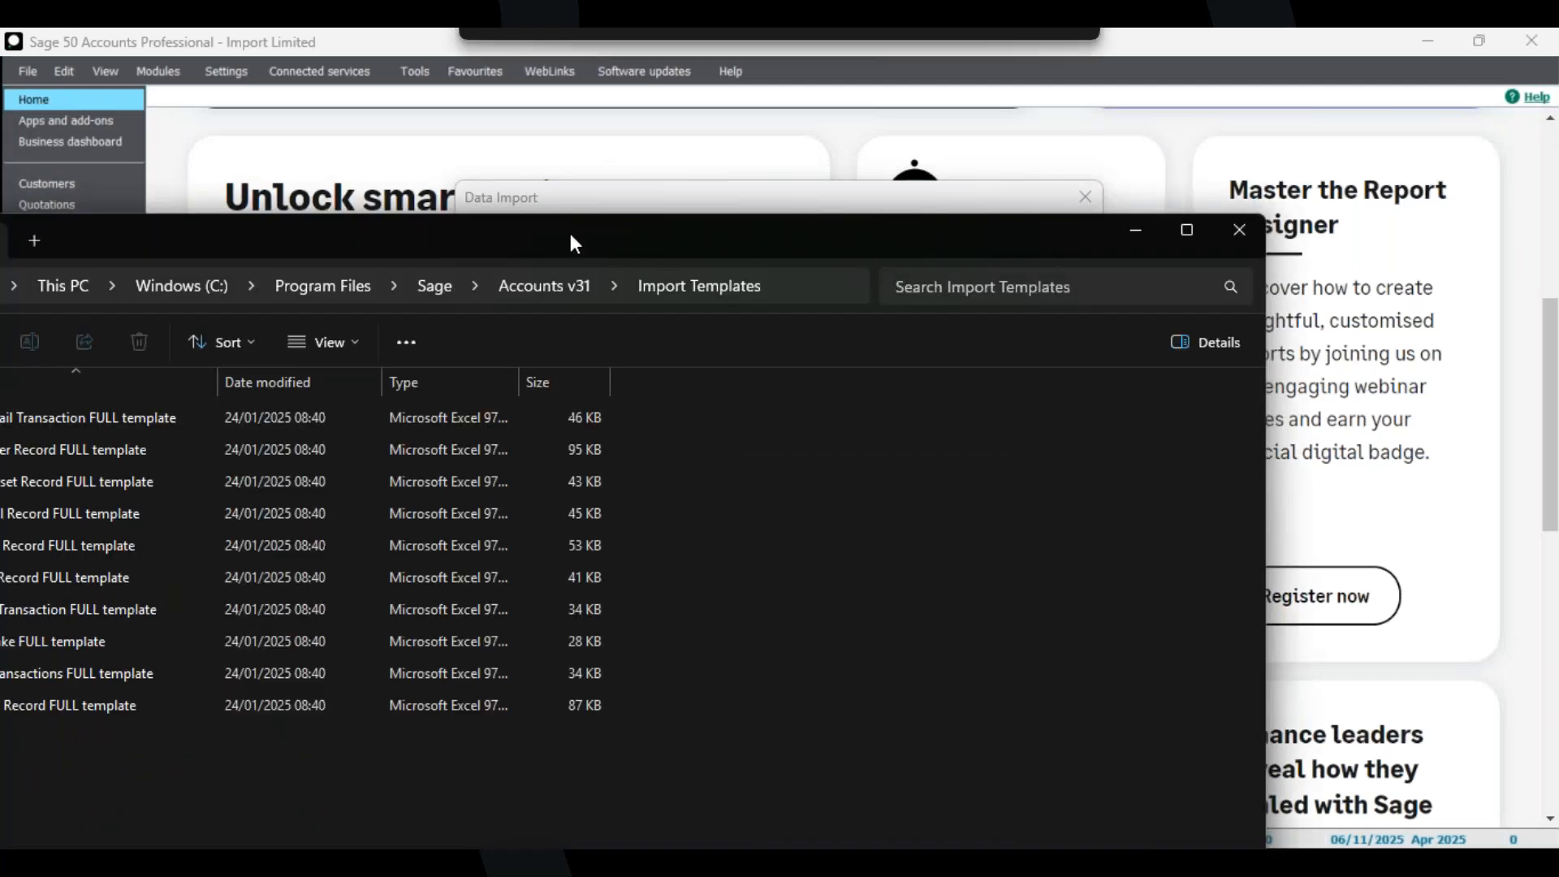
pyautogui.moveTo(571, 235); pyautogui.dragTo(778, 182)
pyautogui.moveTo(637, 181); pyautogui.dragTo(517, 140)
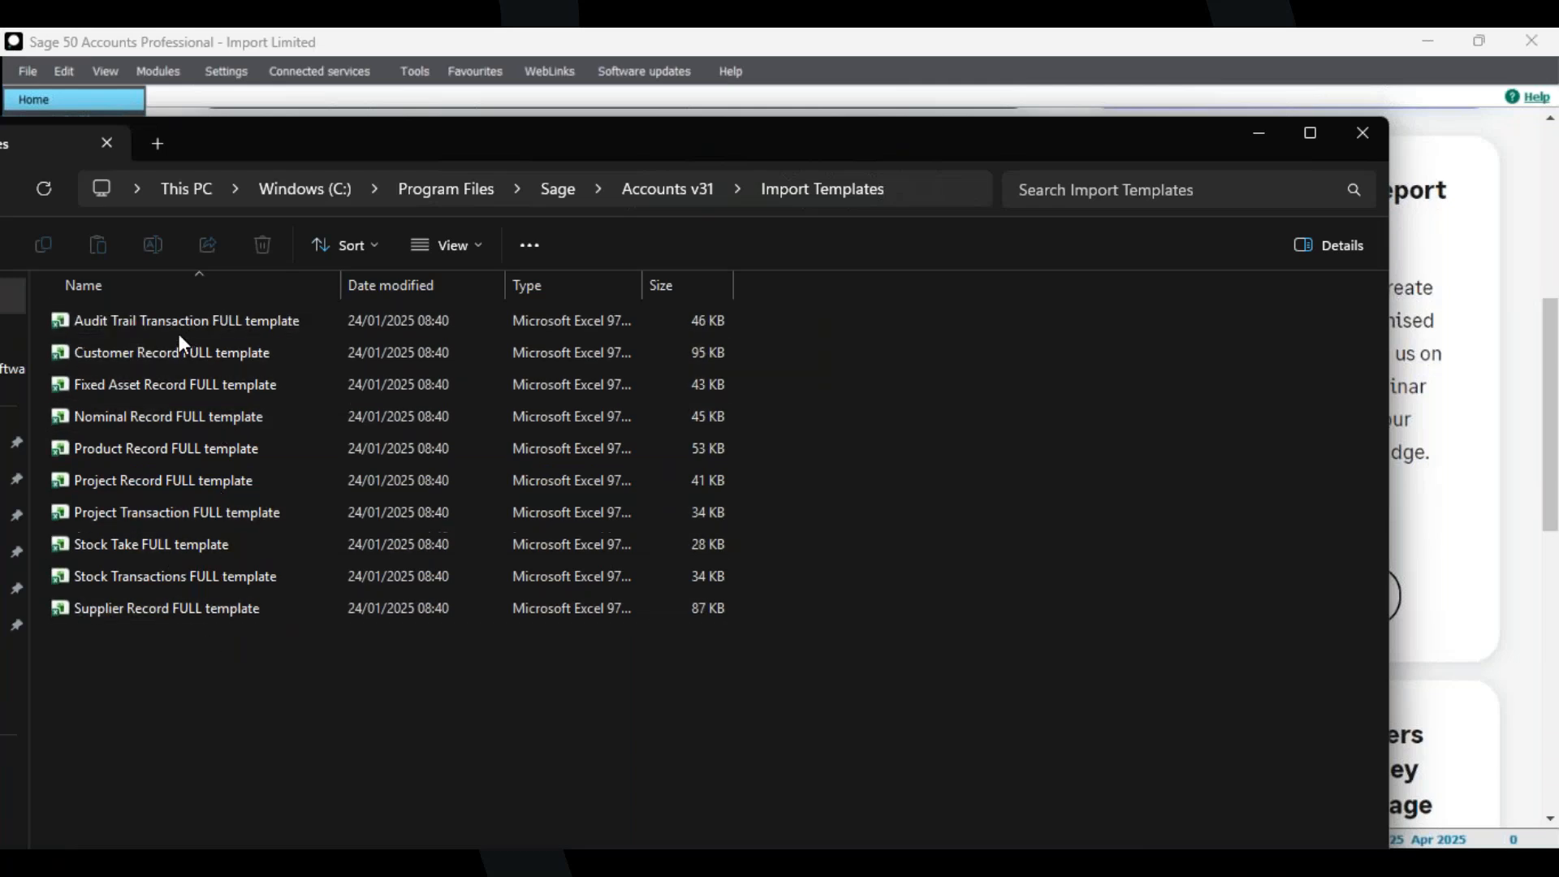
pyautogui.click(165, 354)
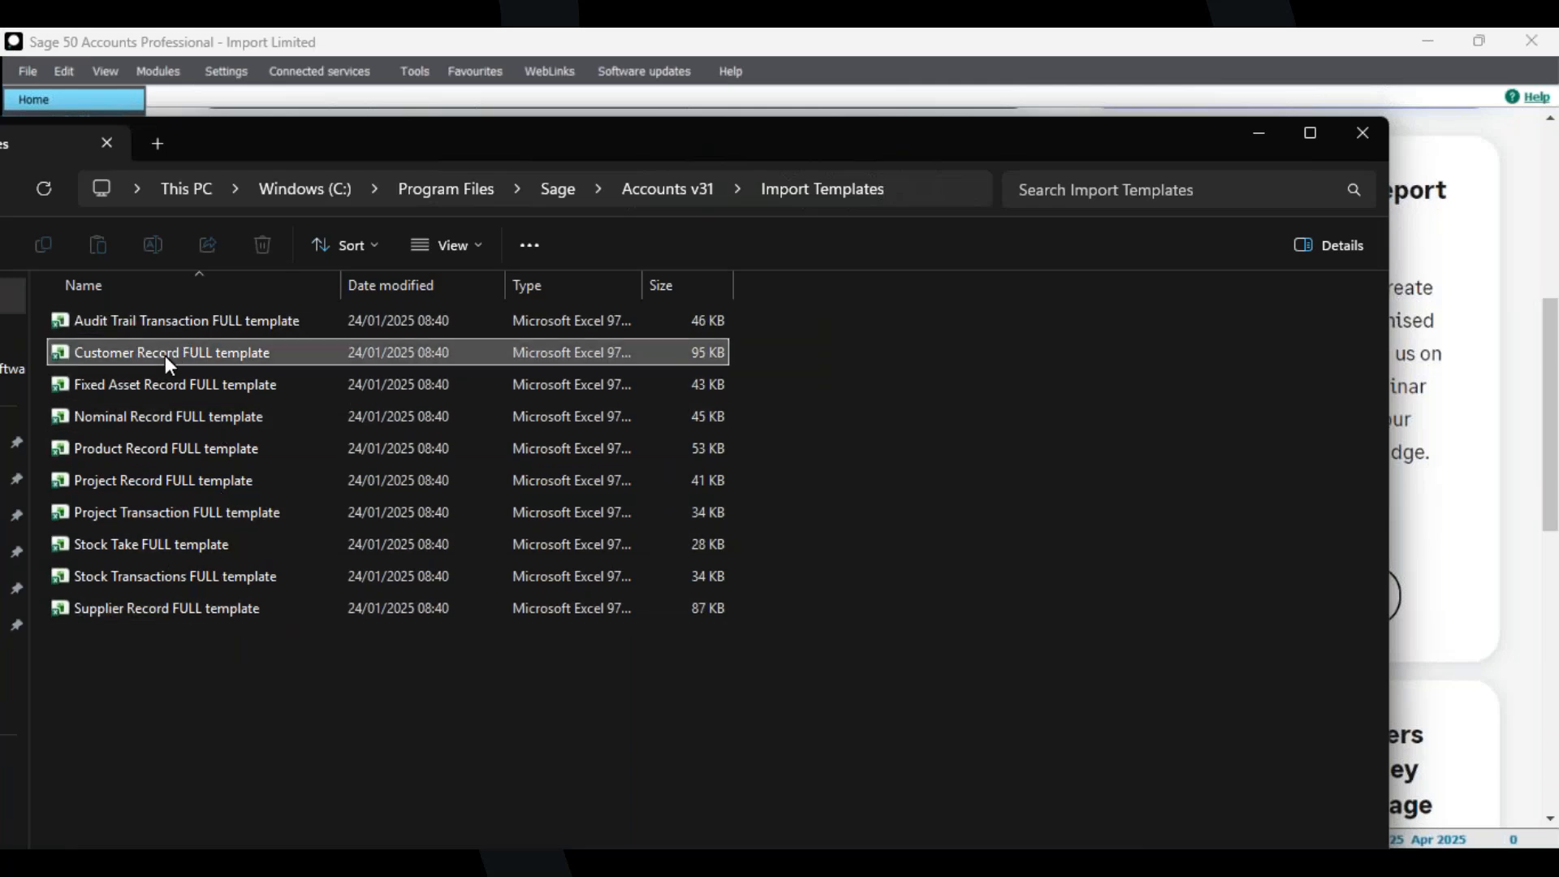
pyautogui.doubleClick(165, 356)
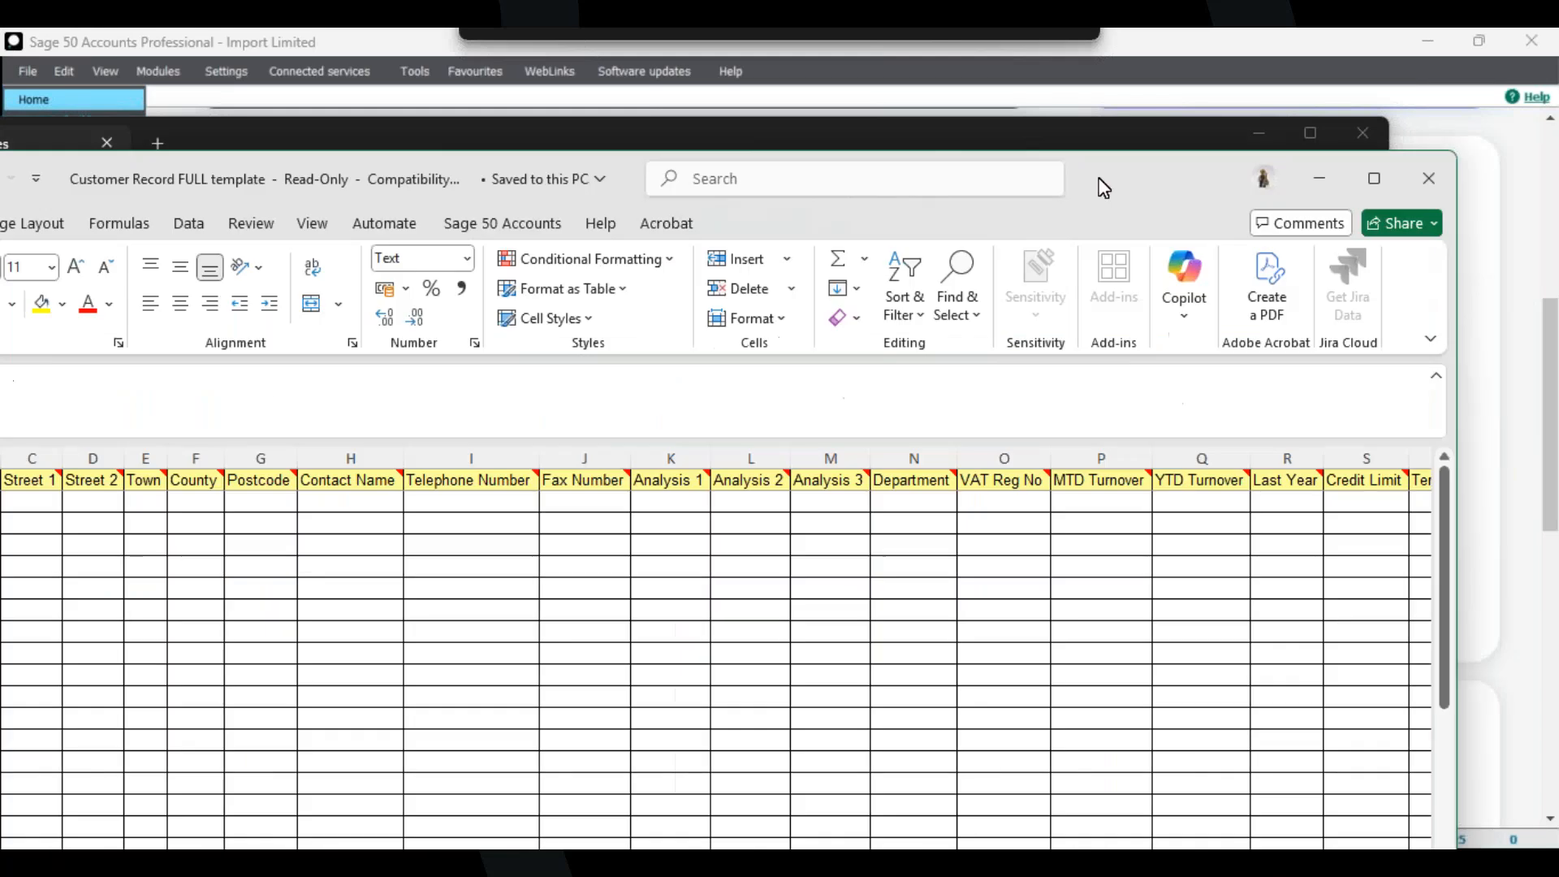
pyautogui.moveTo(1102, 188); pyautogui.dragTo(690, 258)
pyautogui.click(1001, 255)
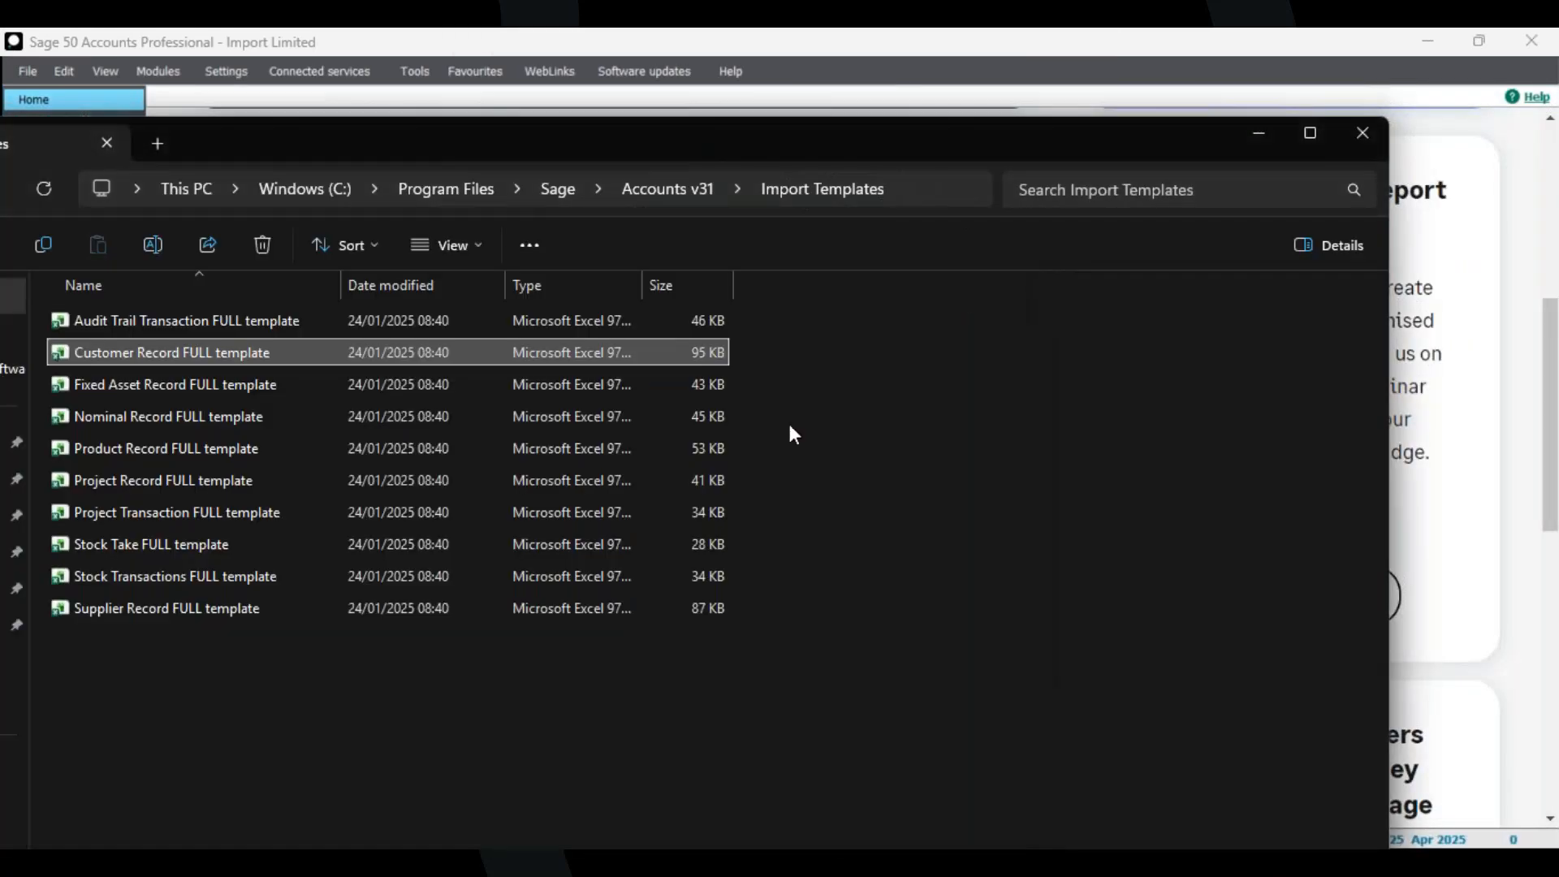
pyautogui.click(213, 319)
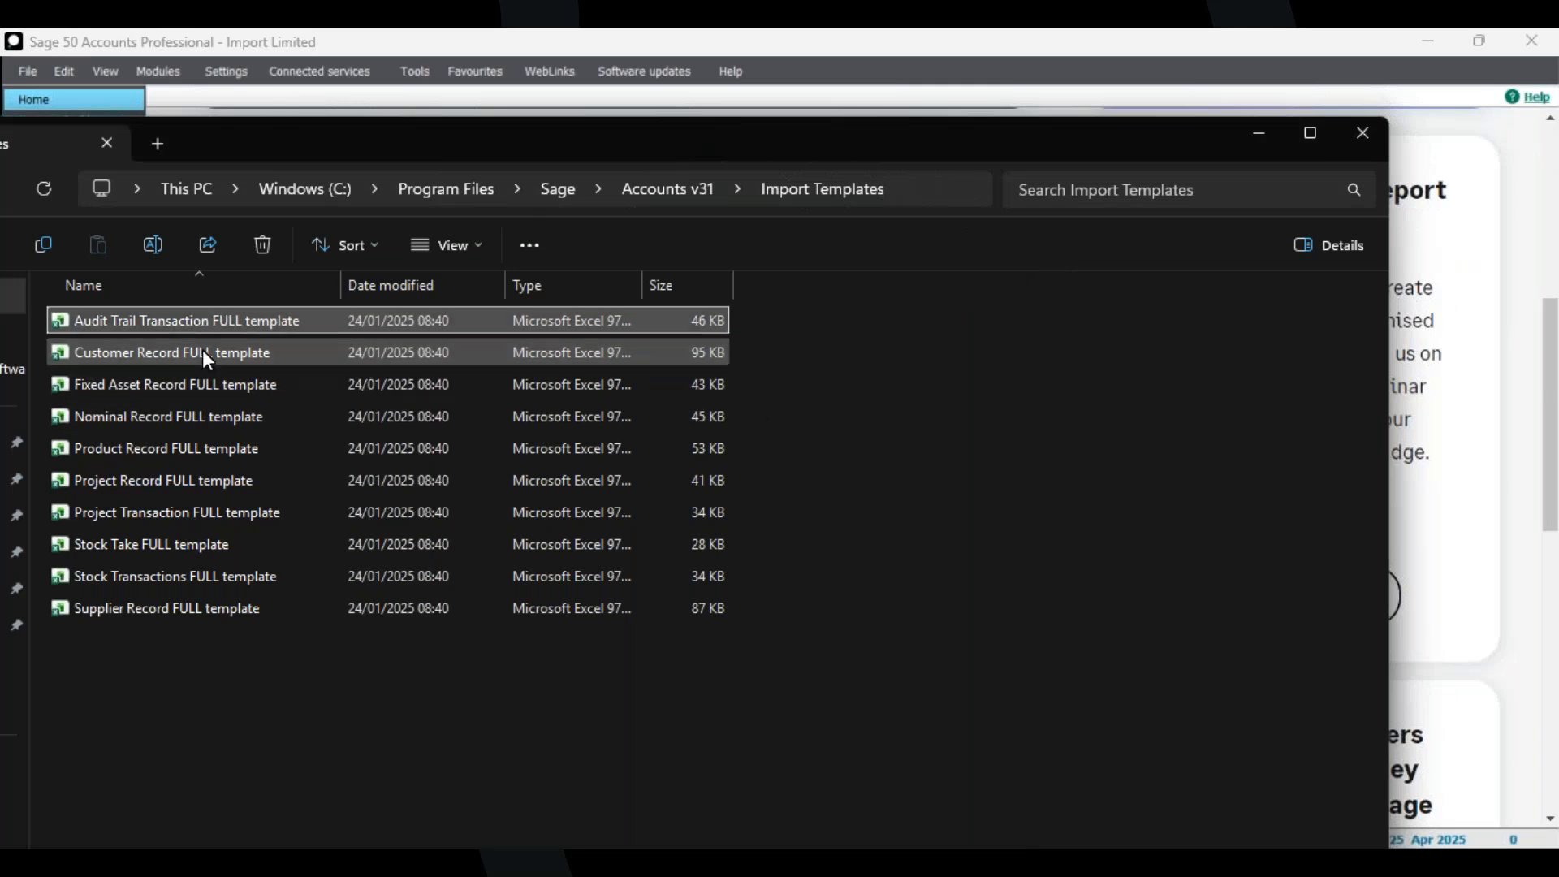
pyautogui.click(207, 354)
pyautogui.moveTo(499, 126); pyautogui.dragTo(652, 120)
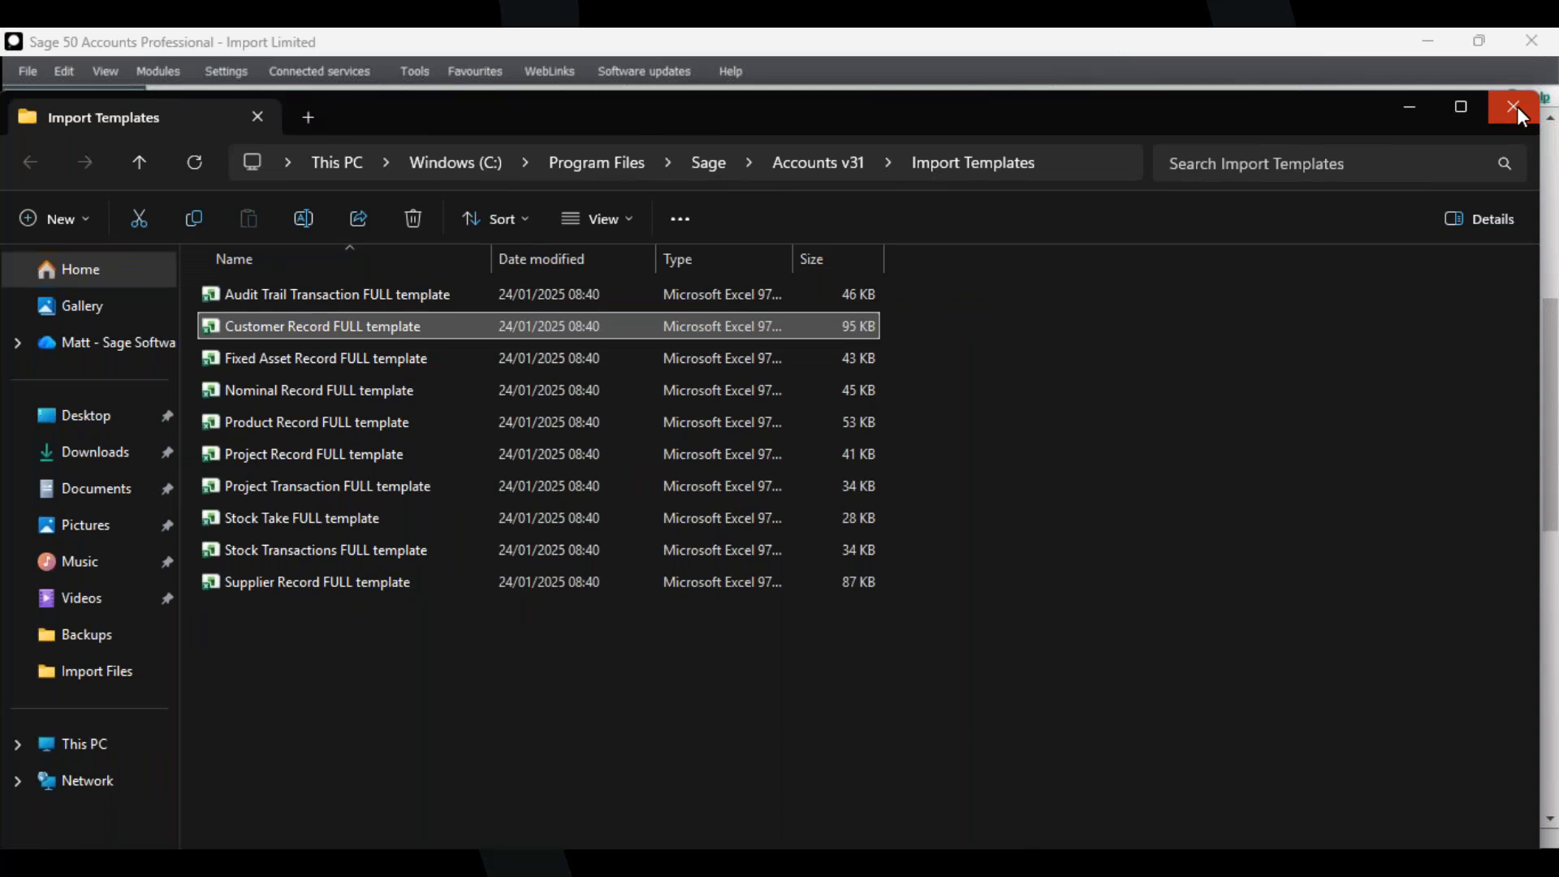
pyautogui.click(1521, 114)
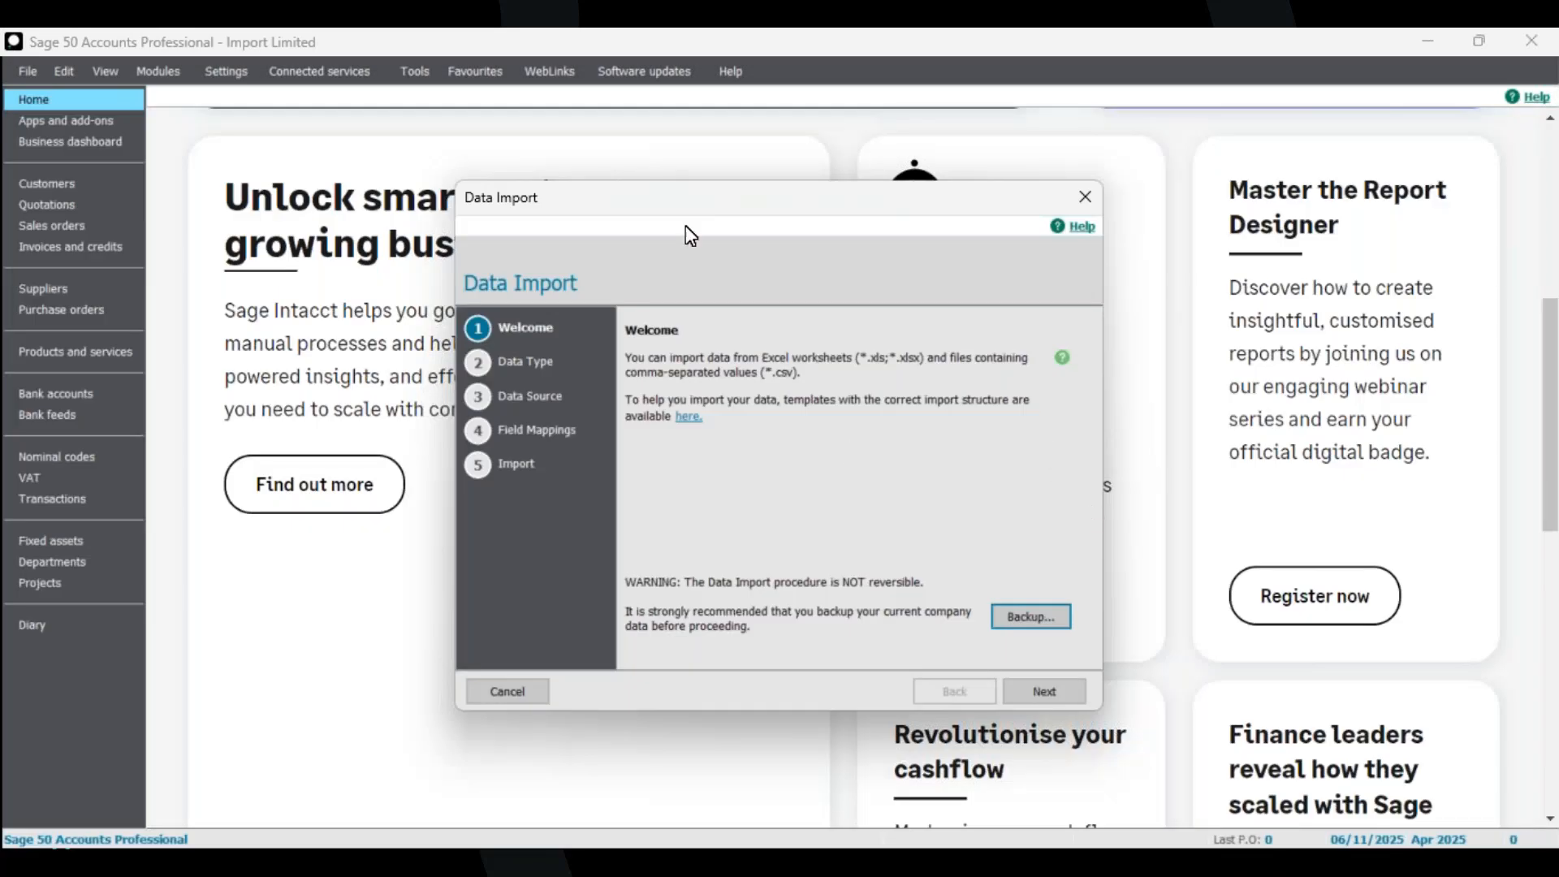
# Open the backup from the Data Import wizard and prefix the backup filename with PreImport.
pyautogui.moveTo(686, 204); pyautogui.dragTo(625, 196)
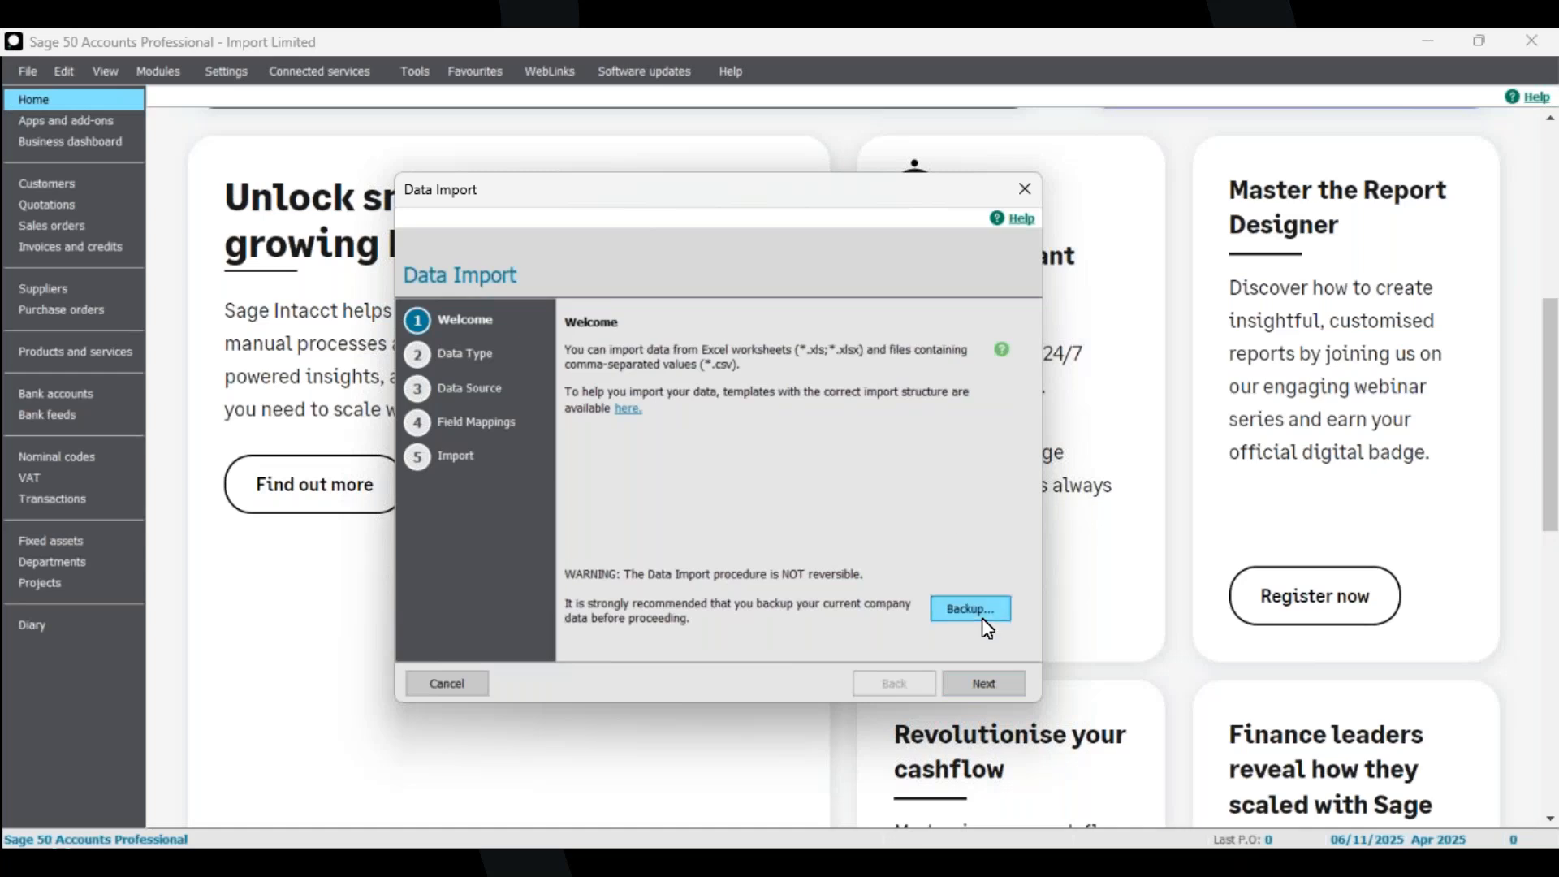
pyautogui.moveTo(630, 198); pyautogui.dragTo(630, 176)
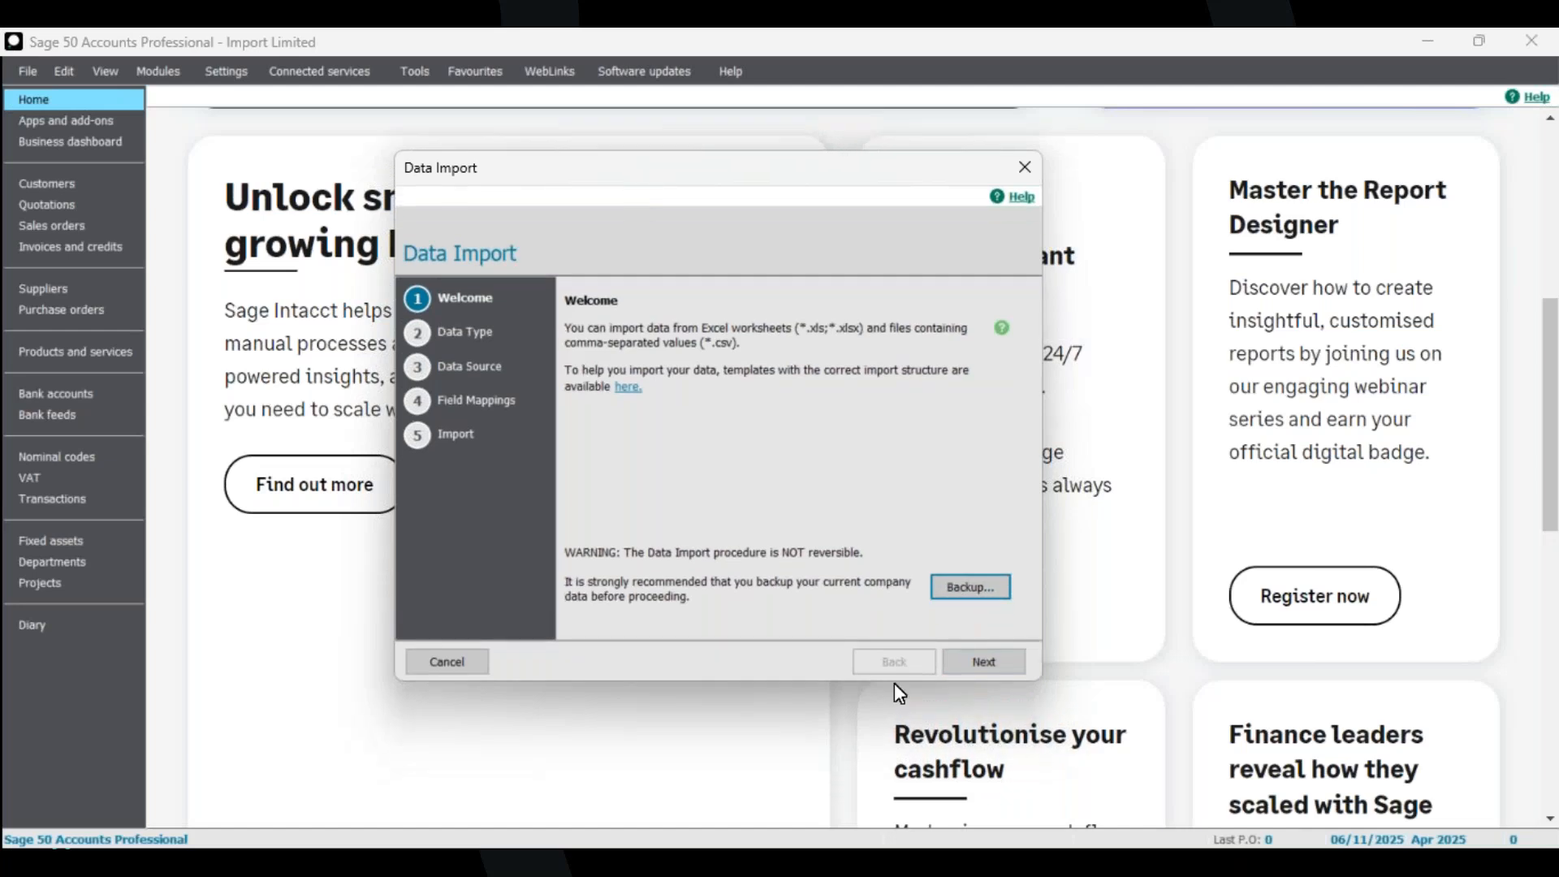
pyautogui.click(975, 594)
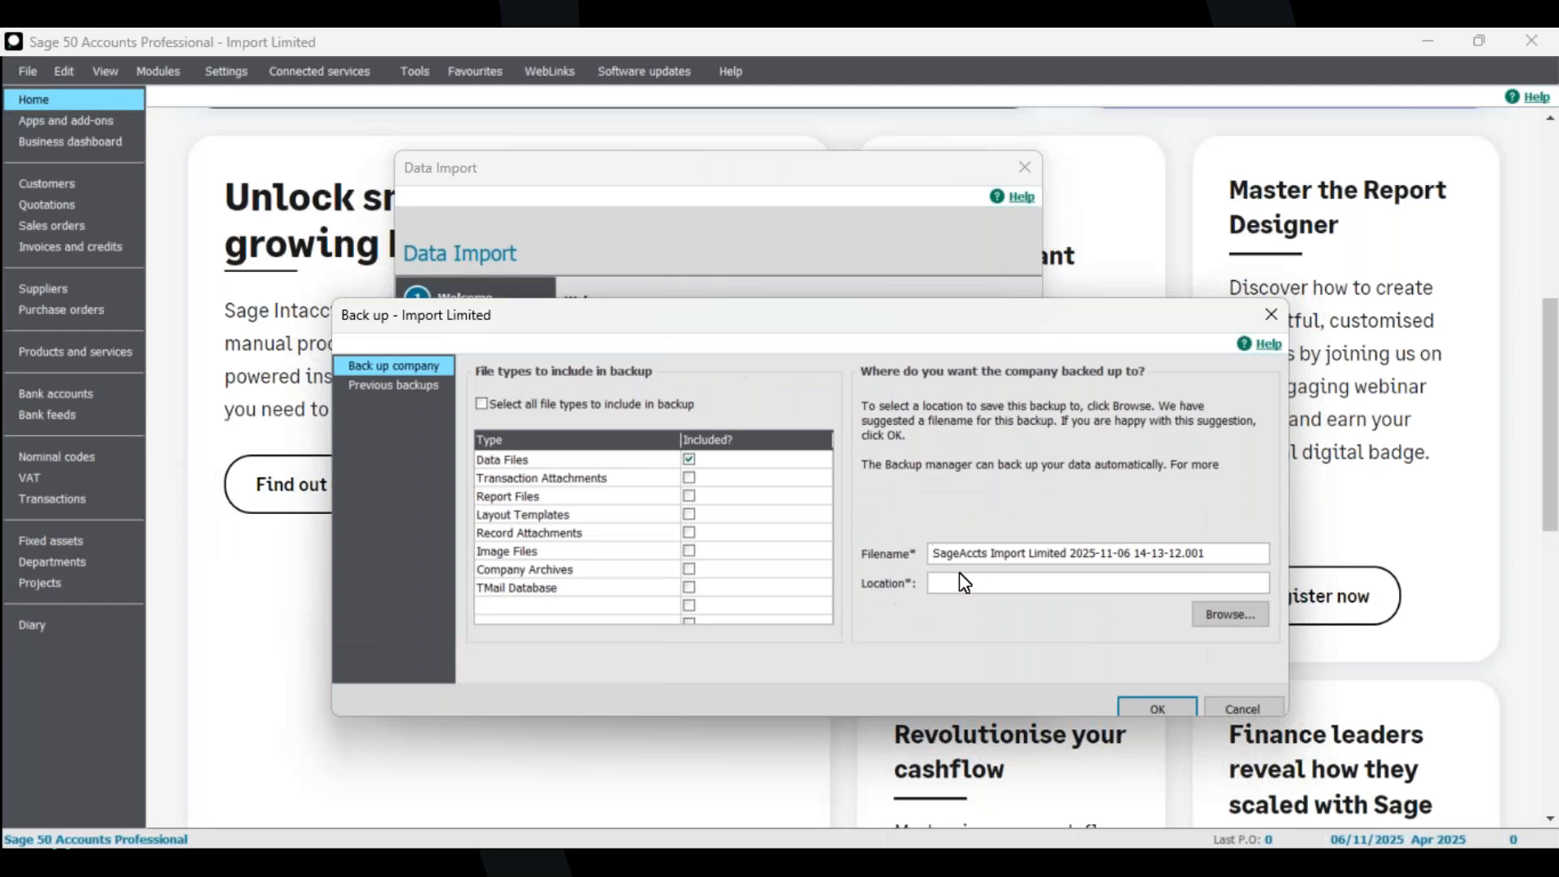
pyautogui.click(932, 553)
pyautogui.write('PreImport')
# Set the backup location to the Downloads folder.
pyautogui.click(1222, 615)
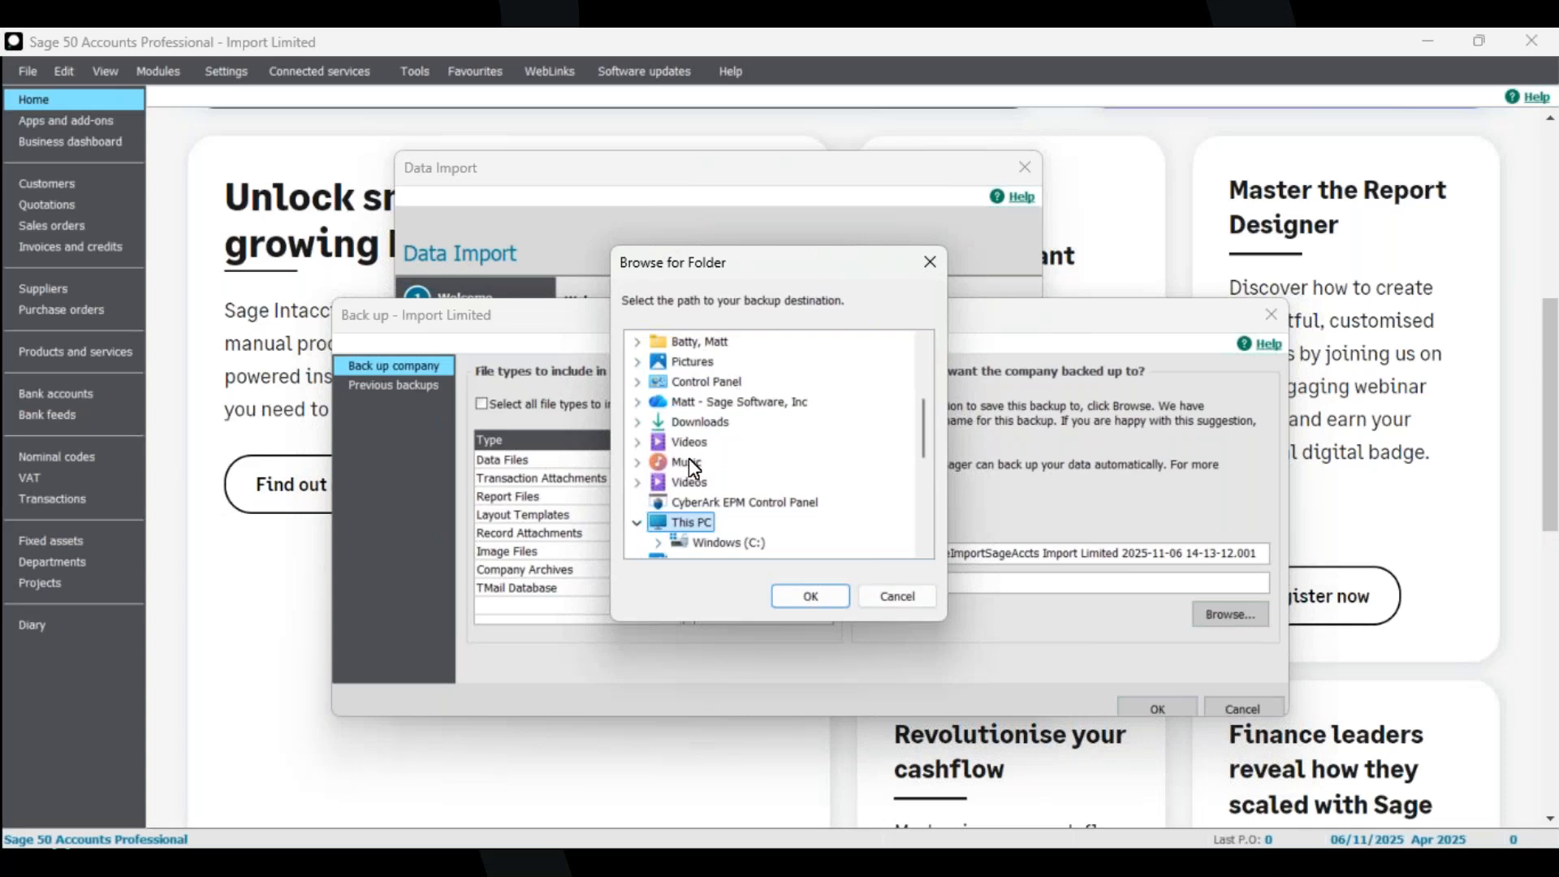
pyautogui.click(694, 421)
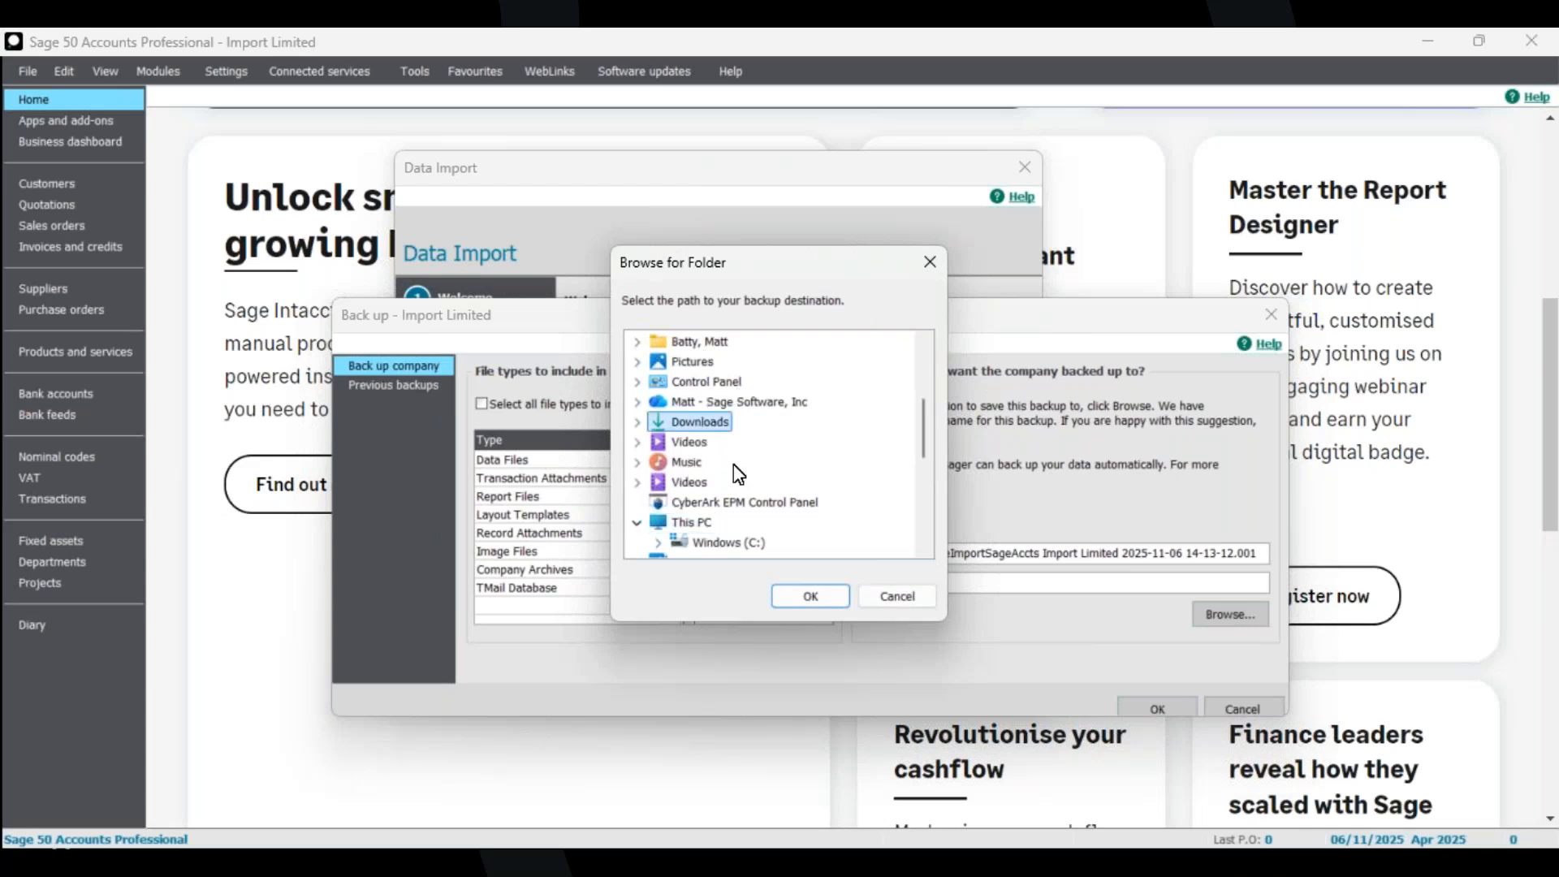
pyautogui.click(809, 597)
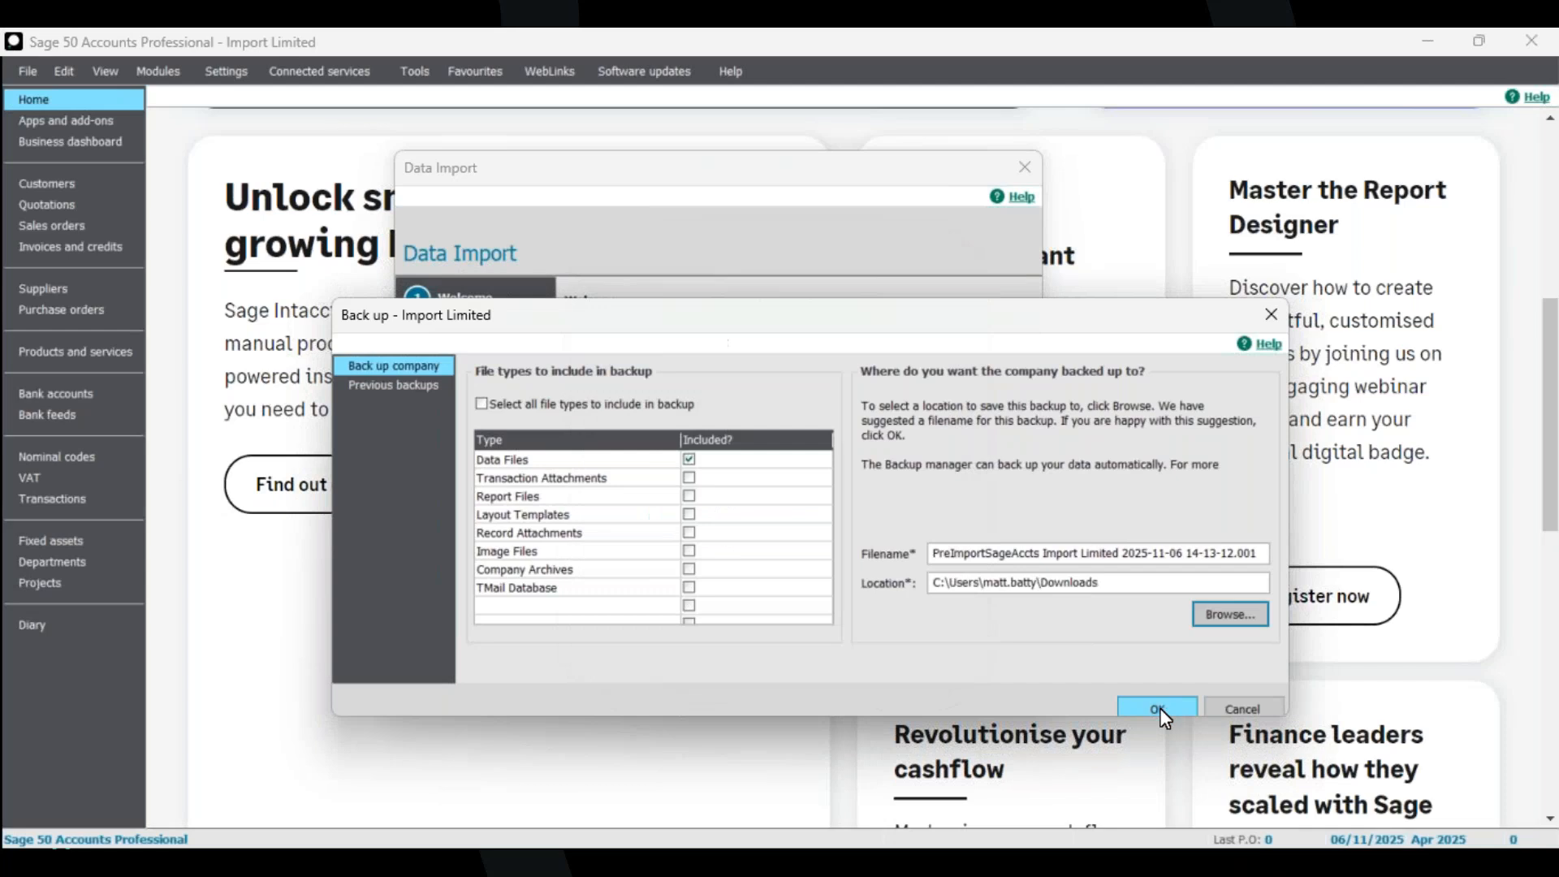
# Run the company backup and dismiss the maintenance report and completion message.
pyautogui.click(1158, 709)
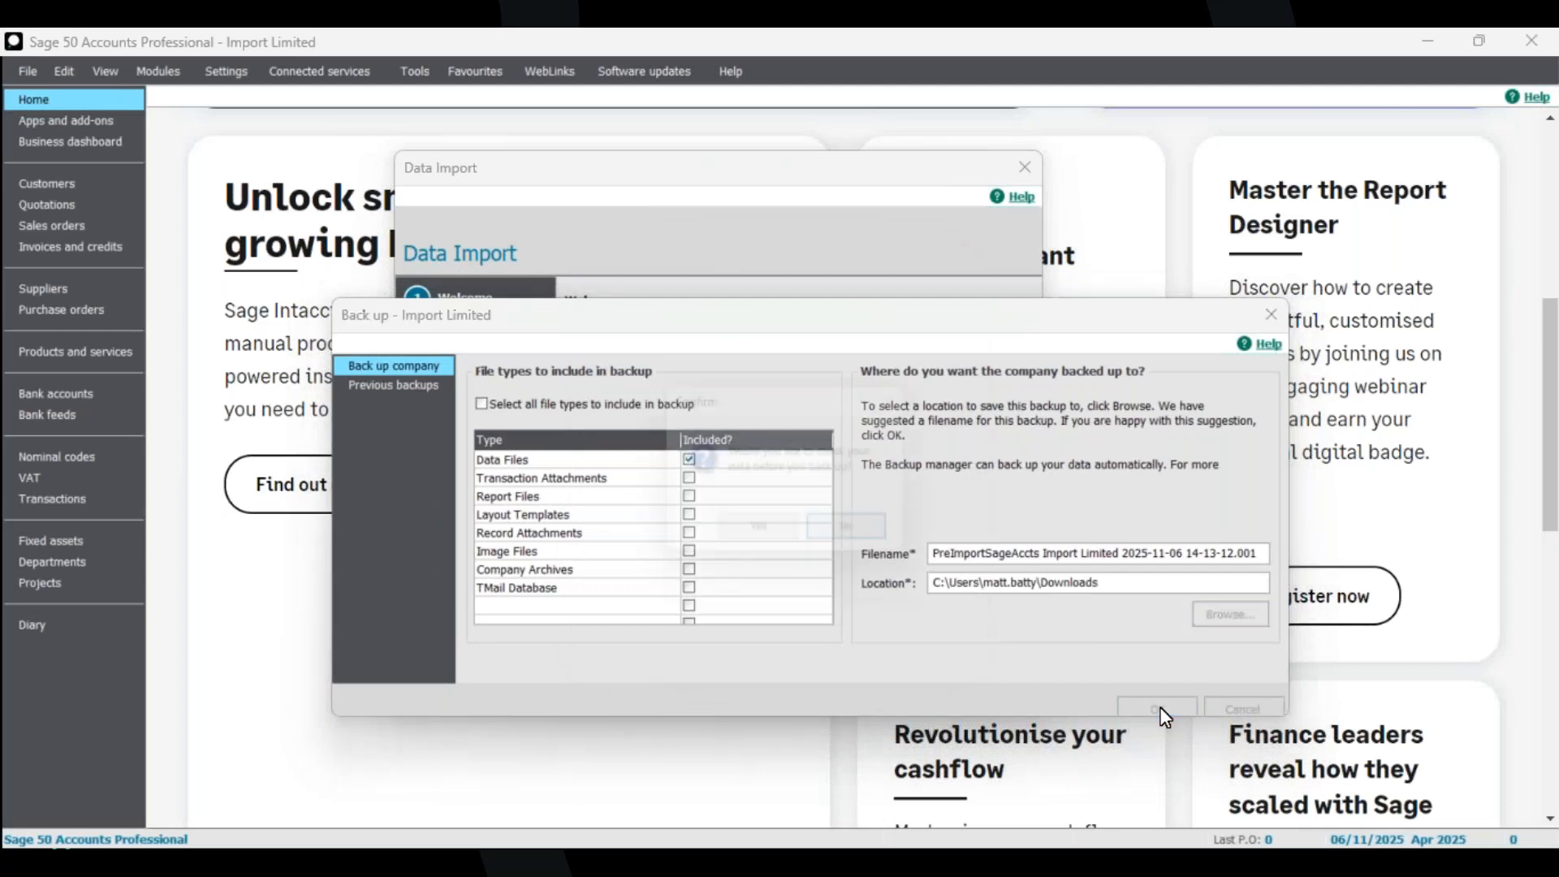
pyautogui.click(772, 537)
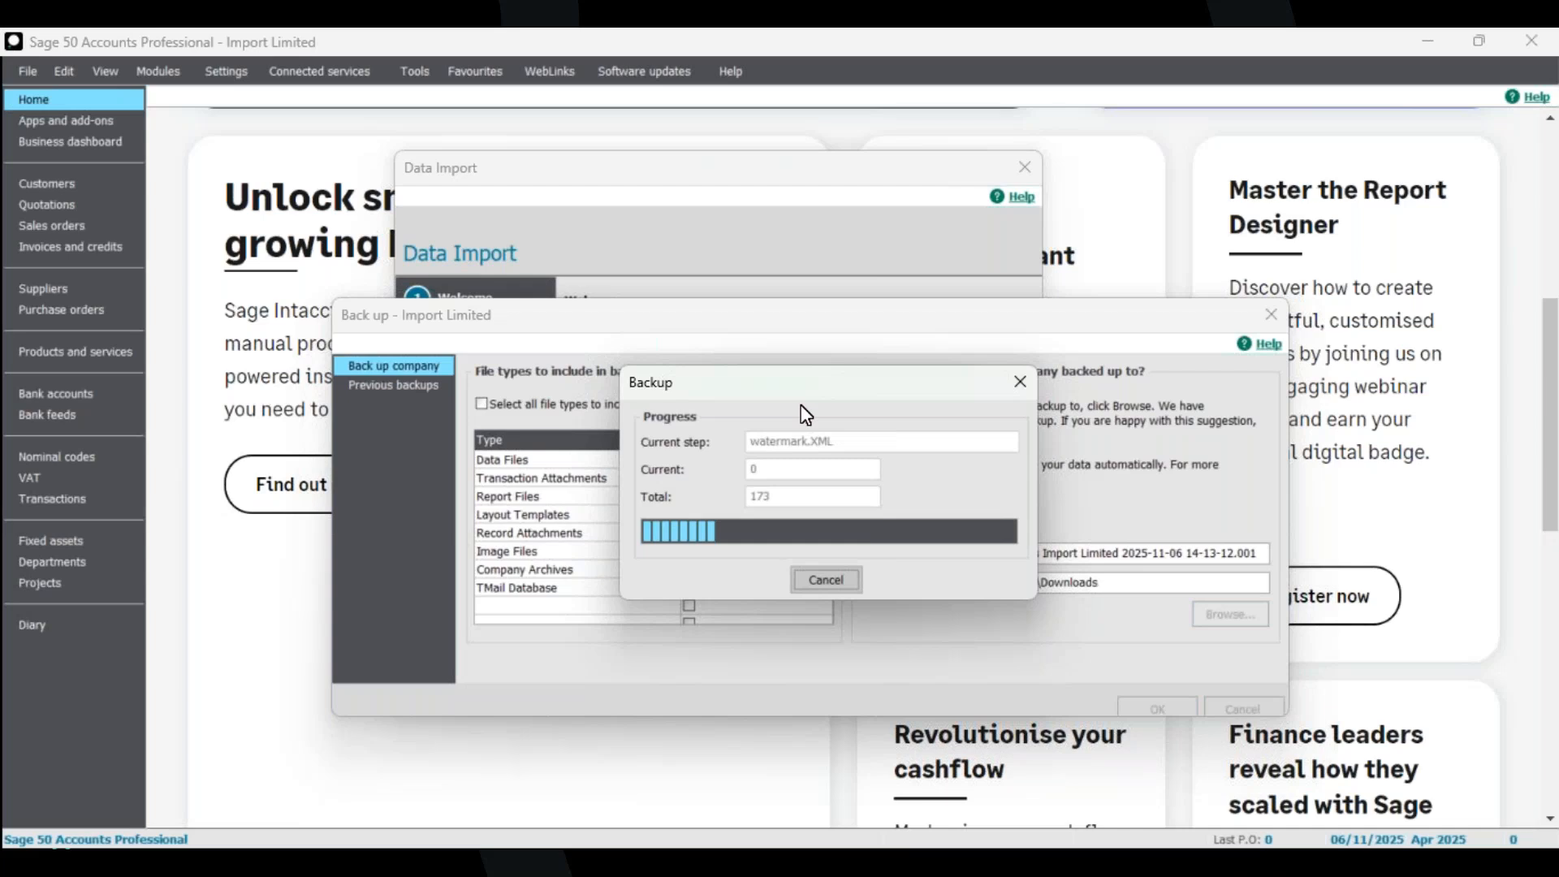
pyautogui.click(849, 529)
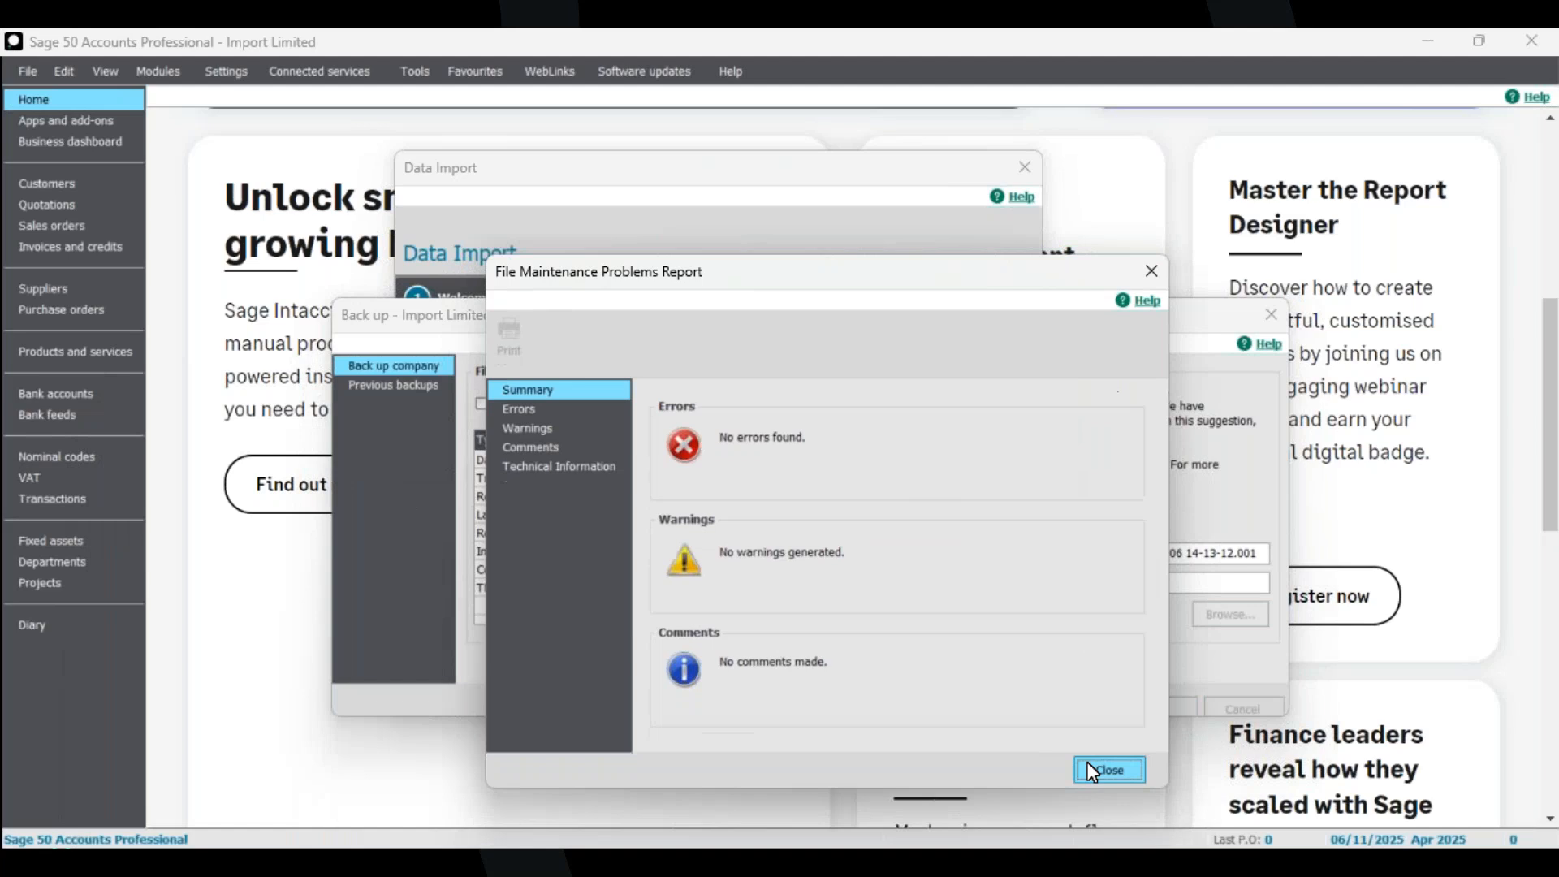
pyautogui.click(1092, 772)
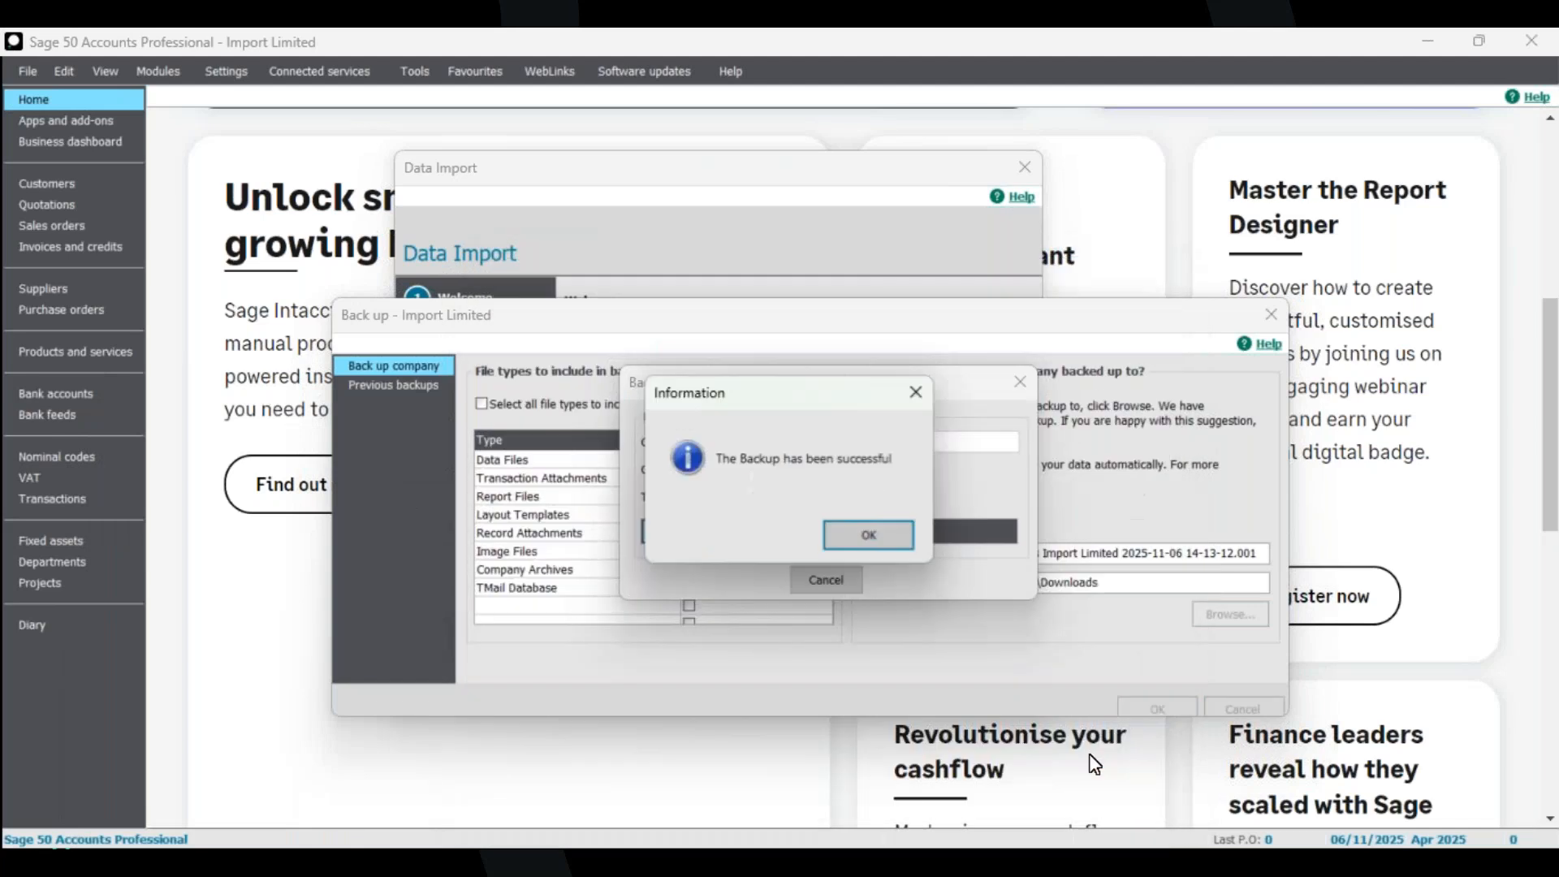
pyautogui.click(865, 533)
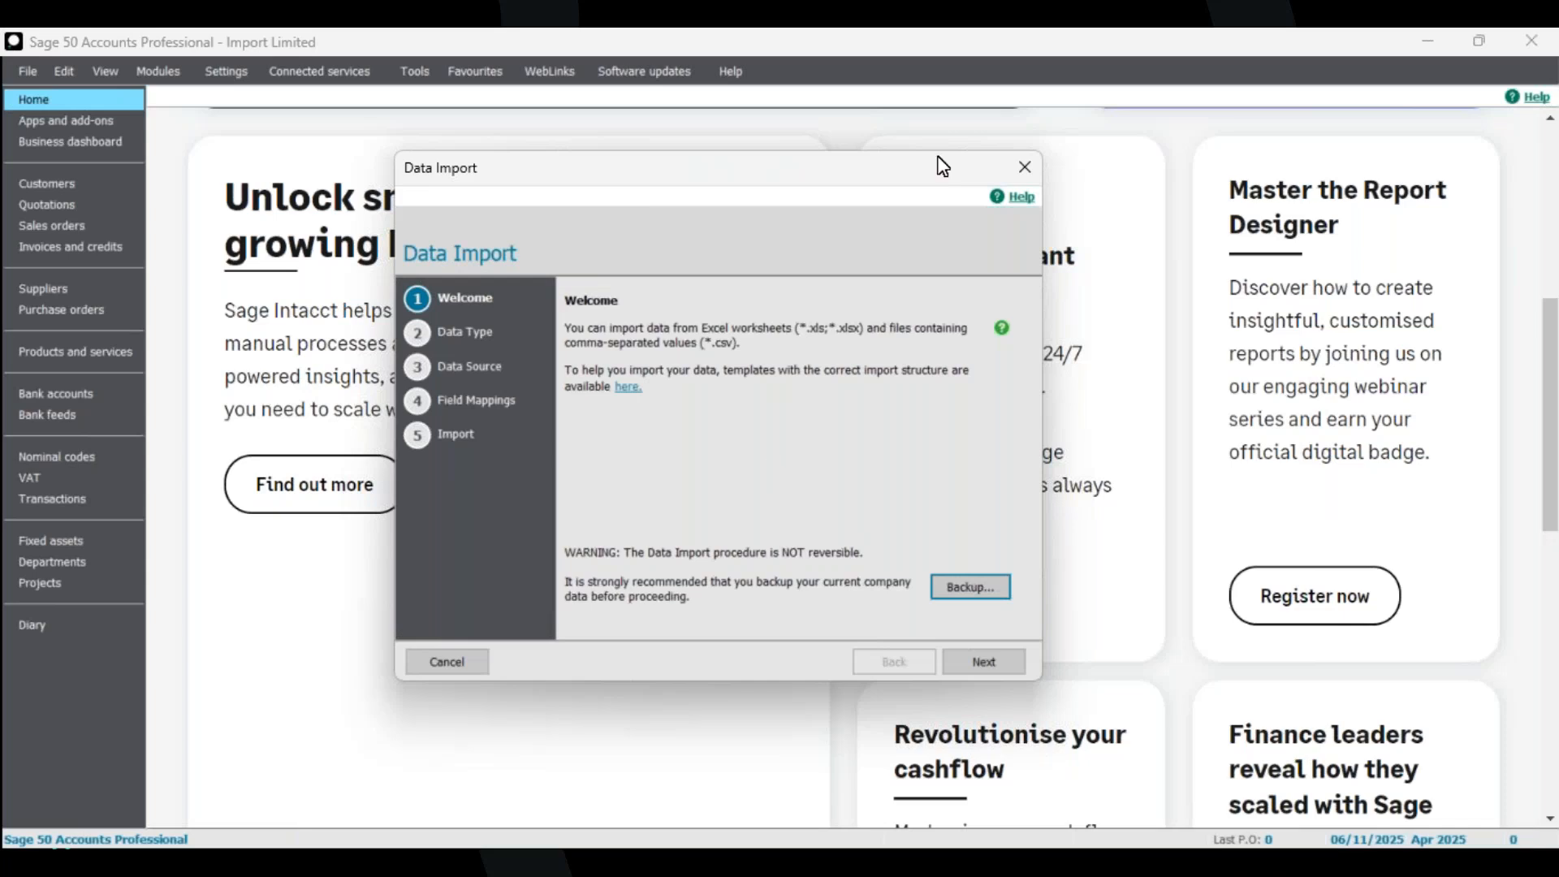
# Advance the Data Import wizard and choose Customer records as the type of data to import.
pyautogui.moveTo(884, 174); pyautogui.dragTo(875, 159)
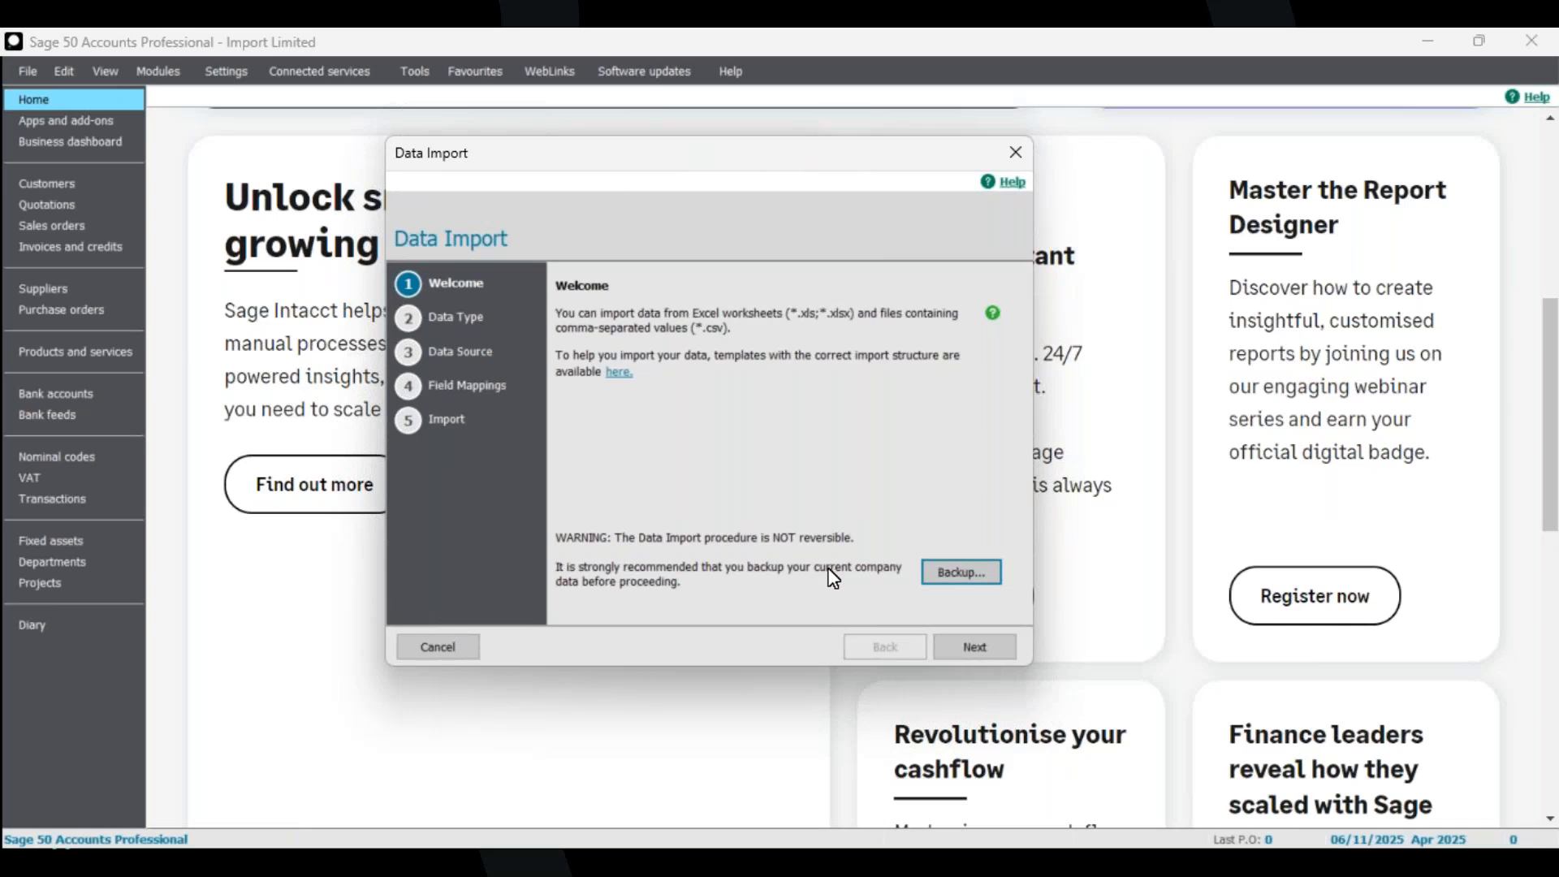
pyautogui.click(977, 646)
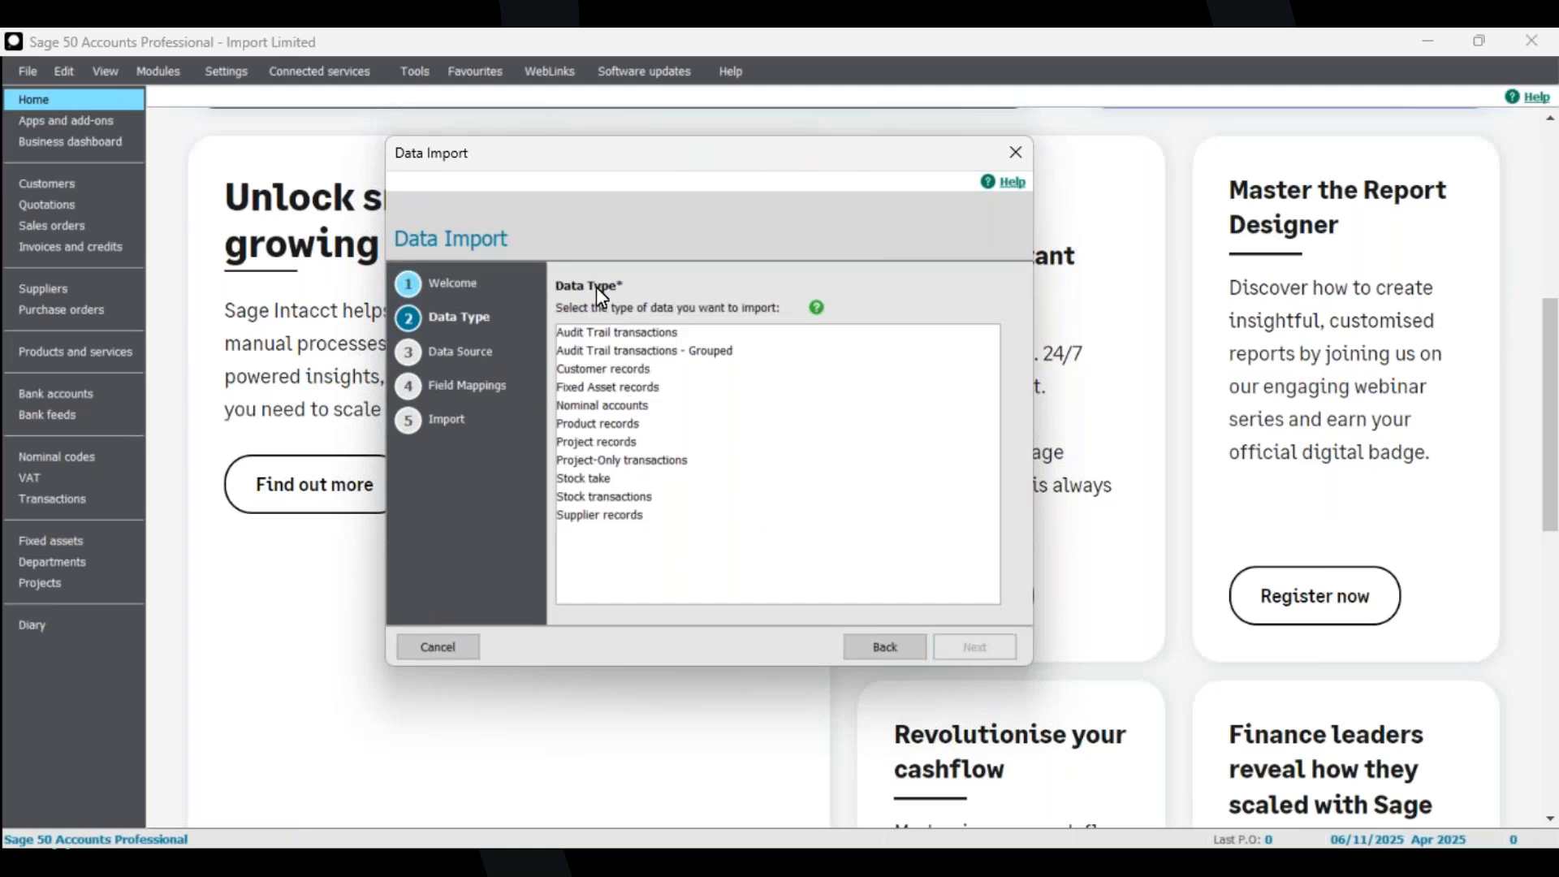
pyautogui.click(625, 370)
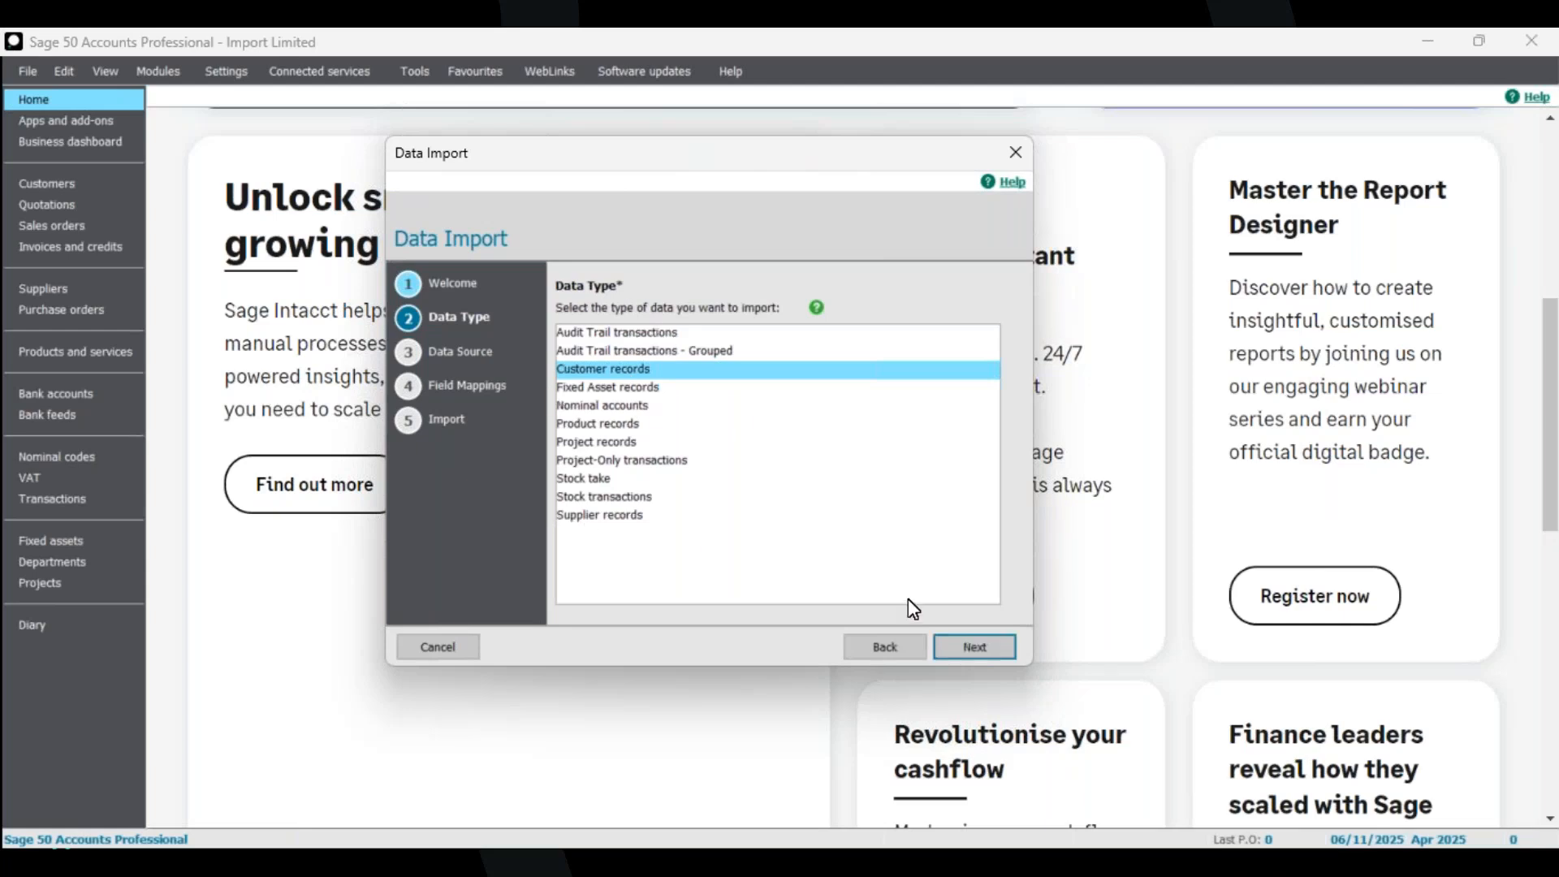
pyautogui.click(989, 650)
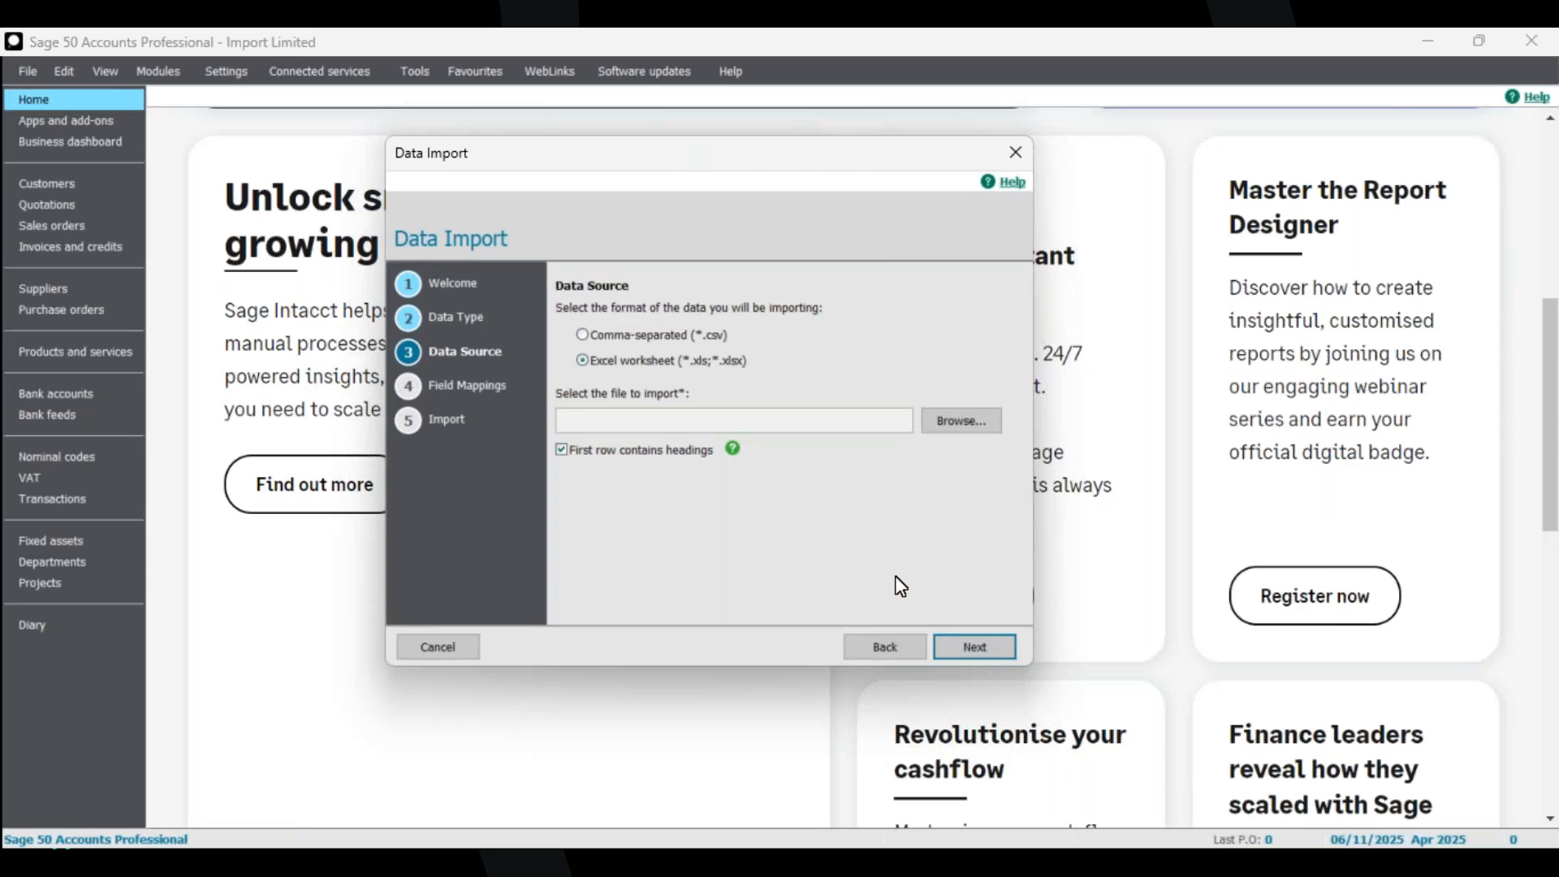
# Look through the customer and supplier sample files in the Import Files folder.
pyautogui.moveTo(793, 844)
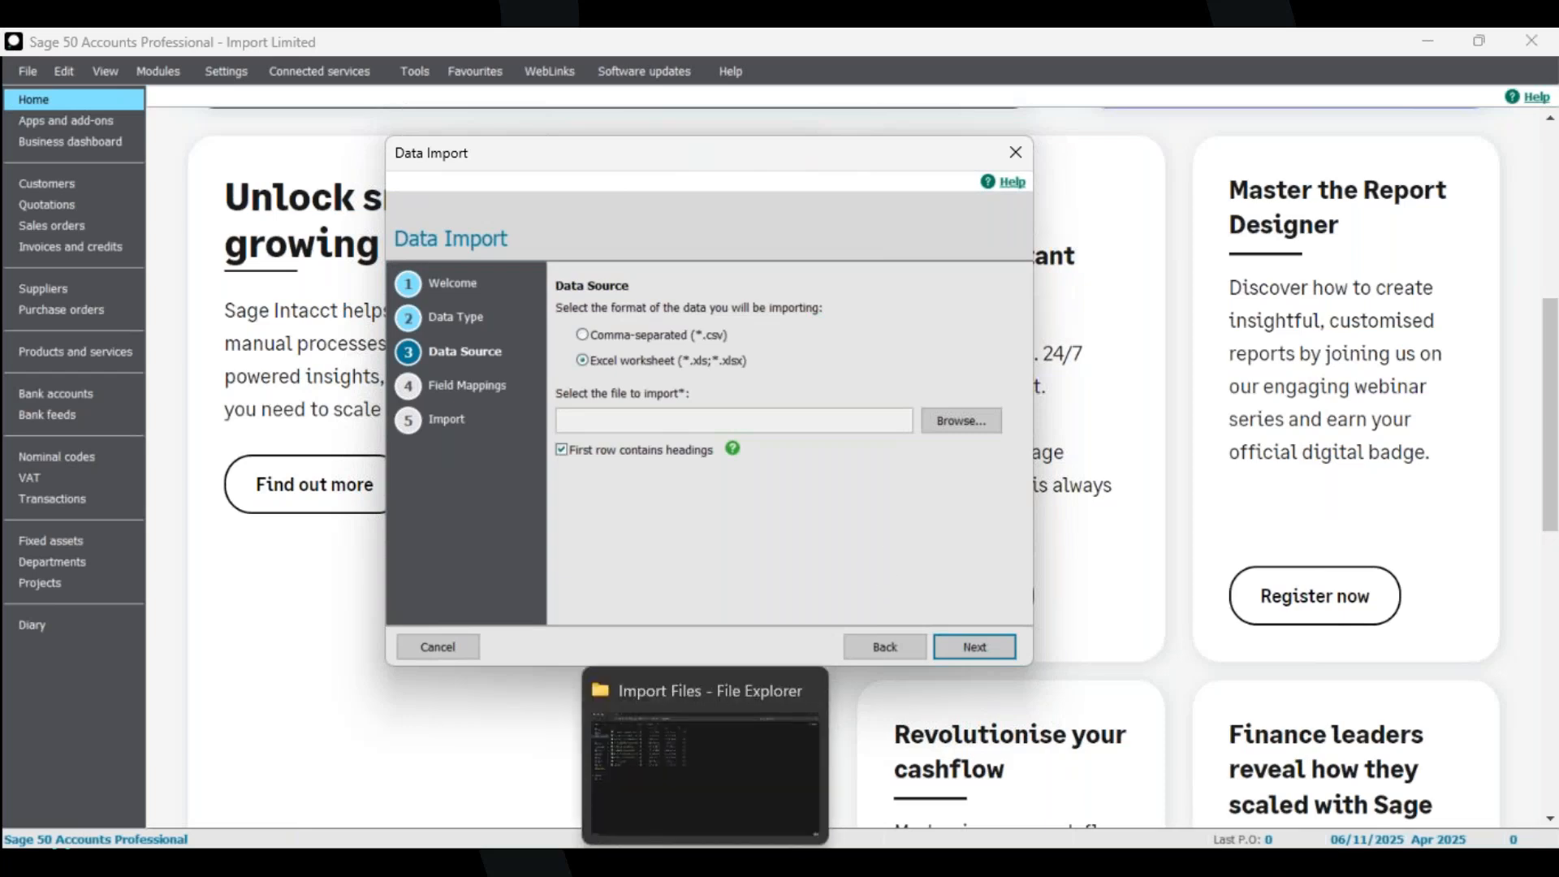
pyautogui.click(705, 861)
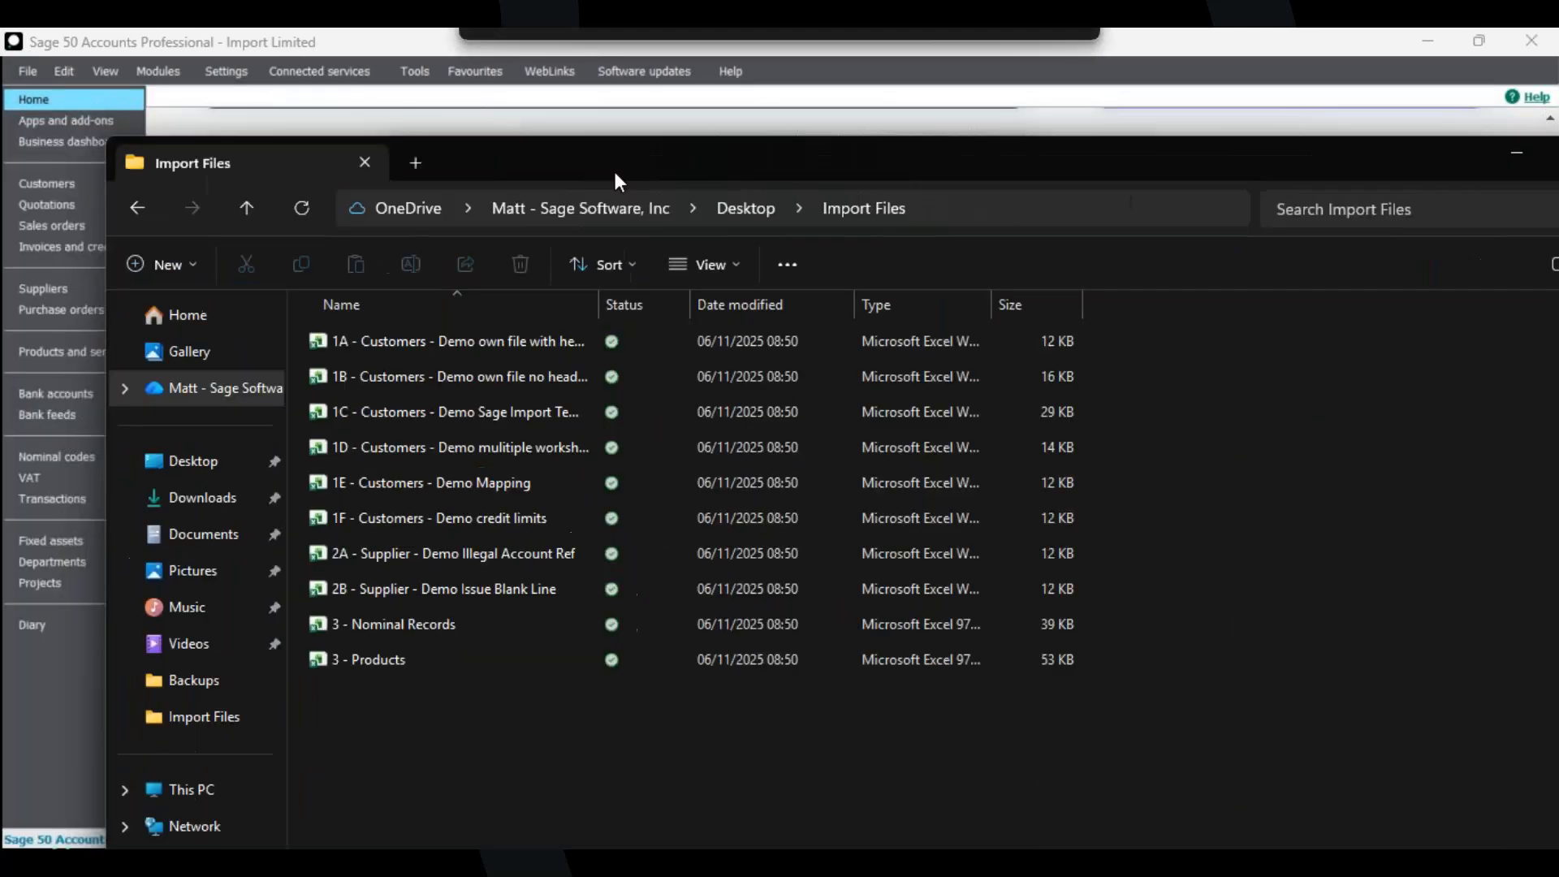
pyautogui.moveTo(566, 158); pyautogui.dragTo(488, 142)
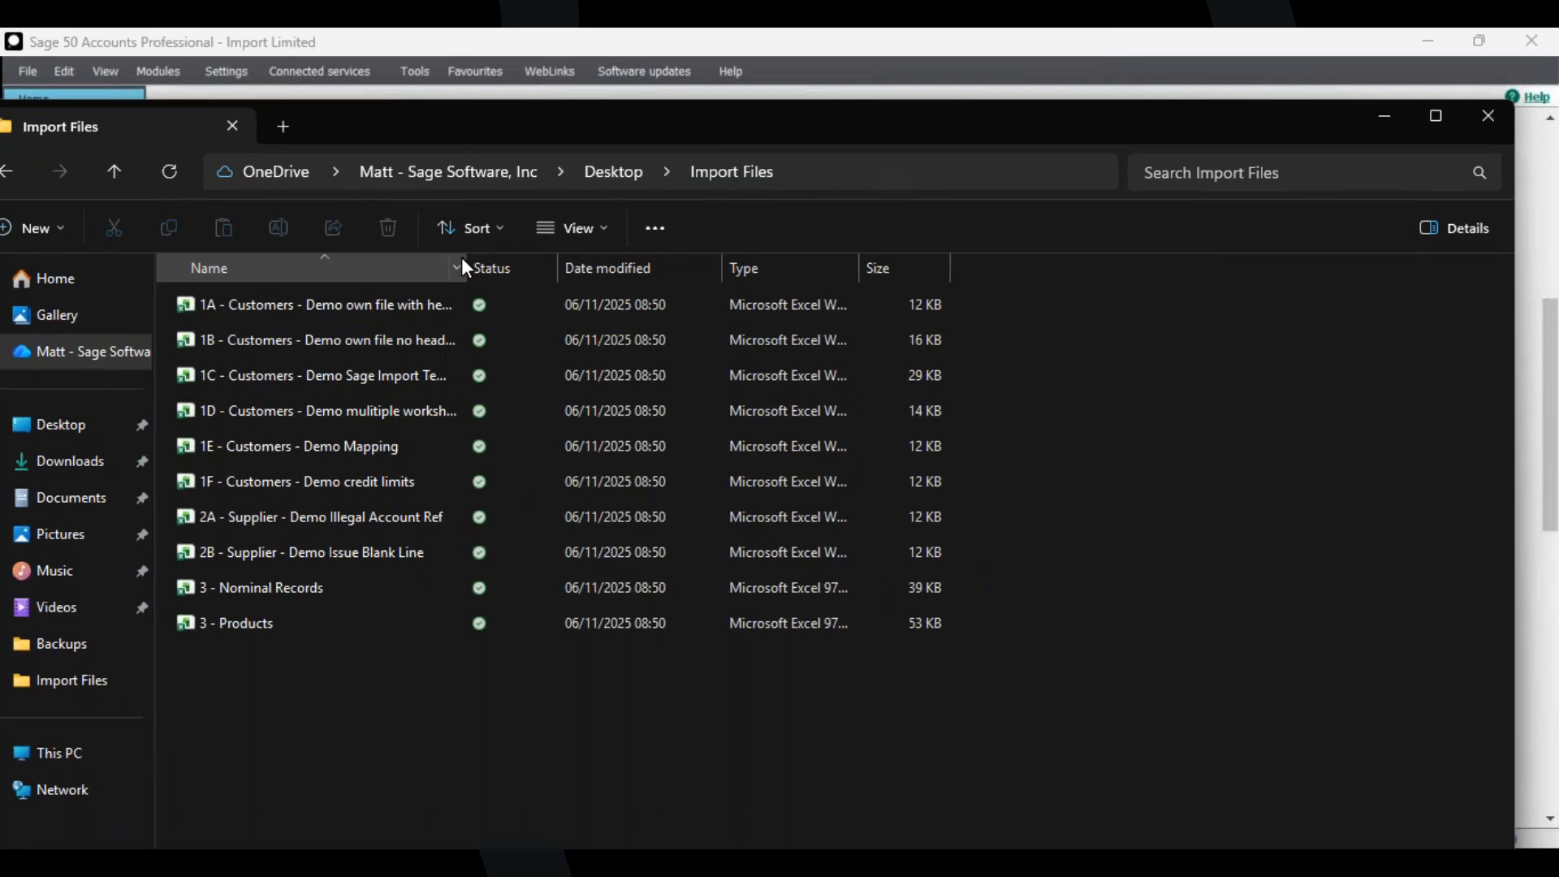
pyautogui.moveTo(467, 260); pyautogui.dragTo(656, 266)
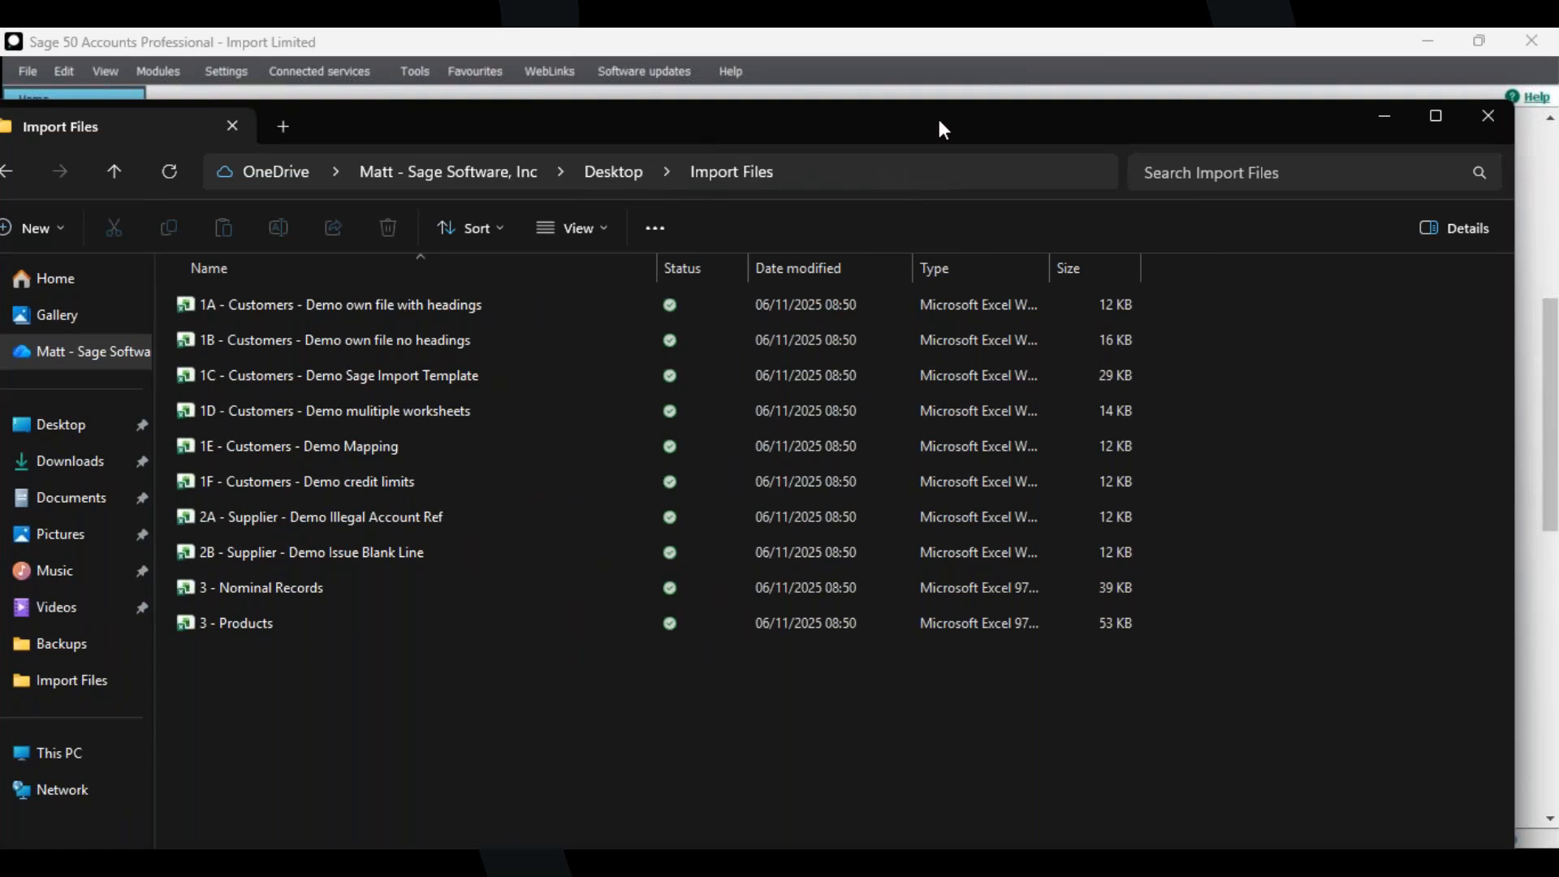
pyautogui.moveTo(958, 122); pyautogui.dragTo(0, 333)
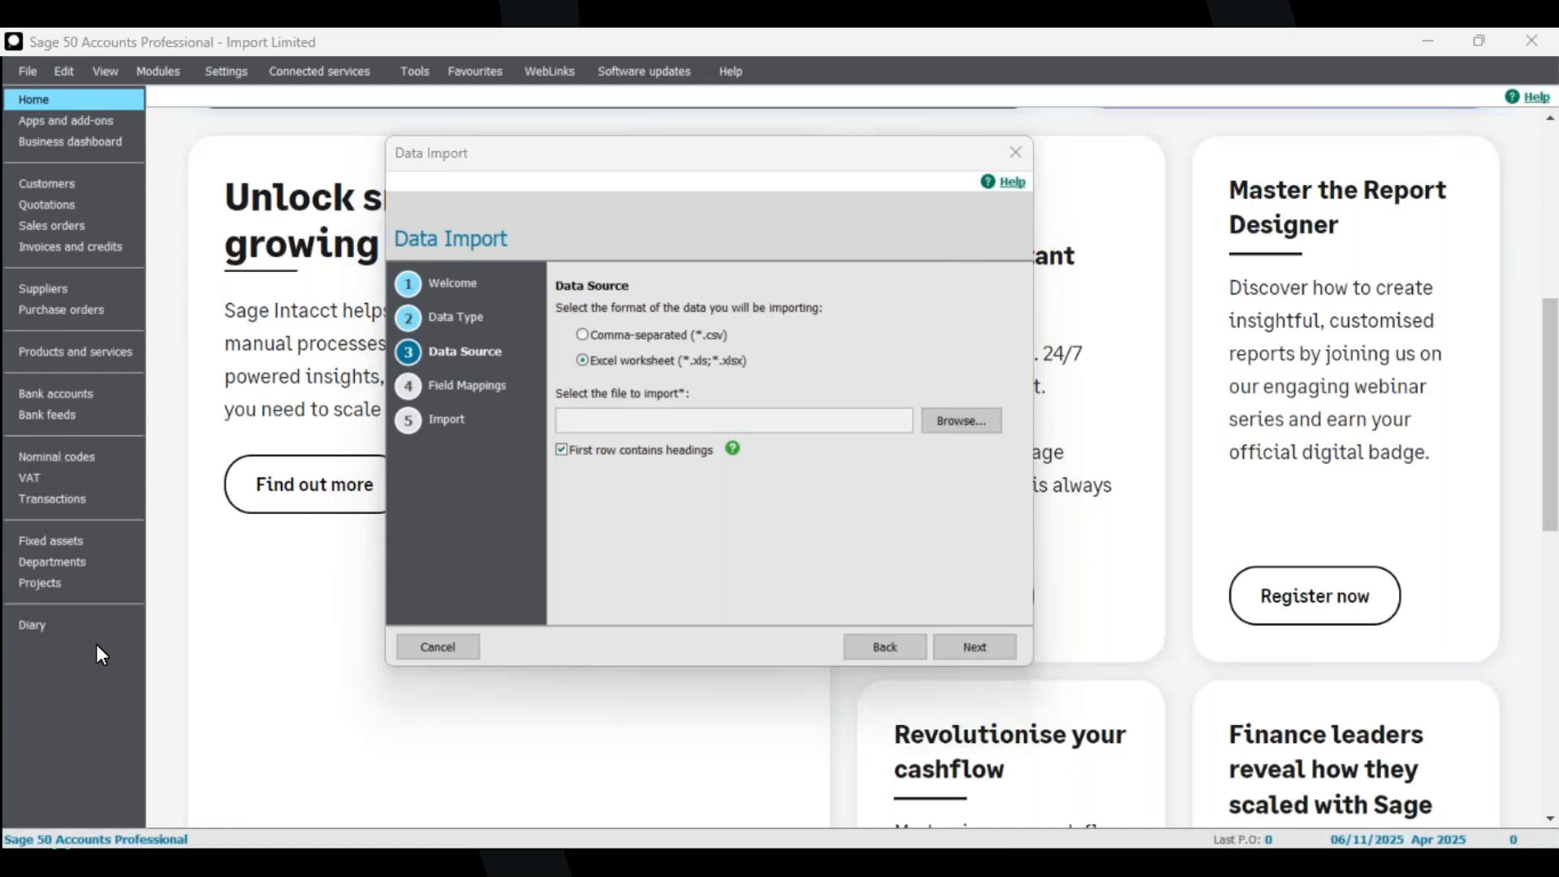
# Browse to the Desktop Import Files folder and choose 1A - Customers - Demo own file with headings as the import file.
pyautogui.click(963, 422)
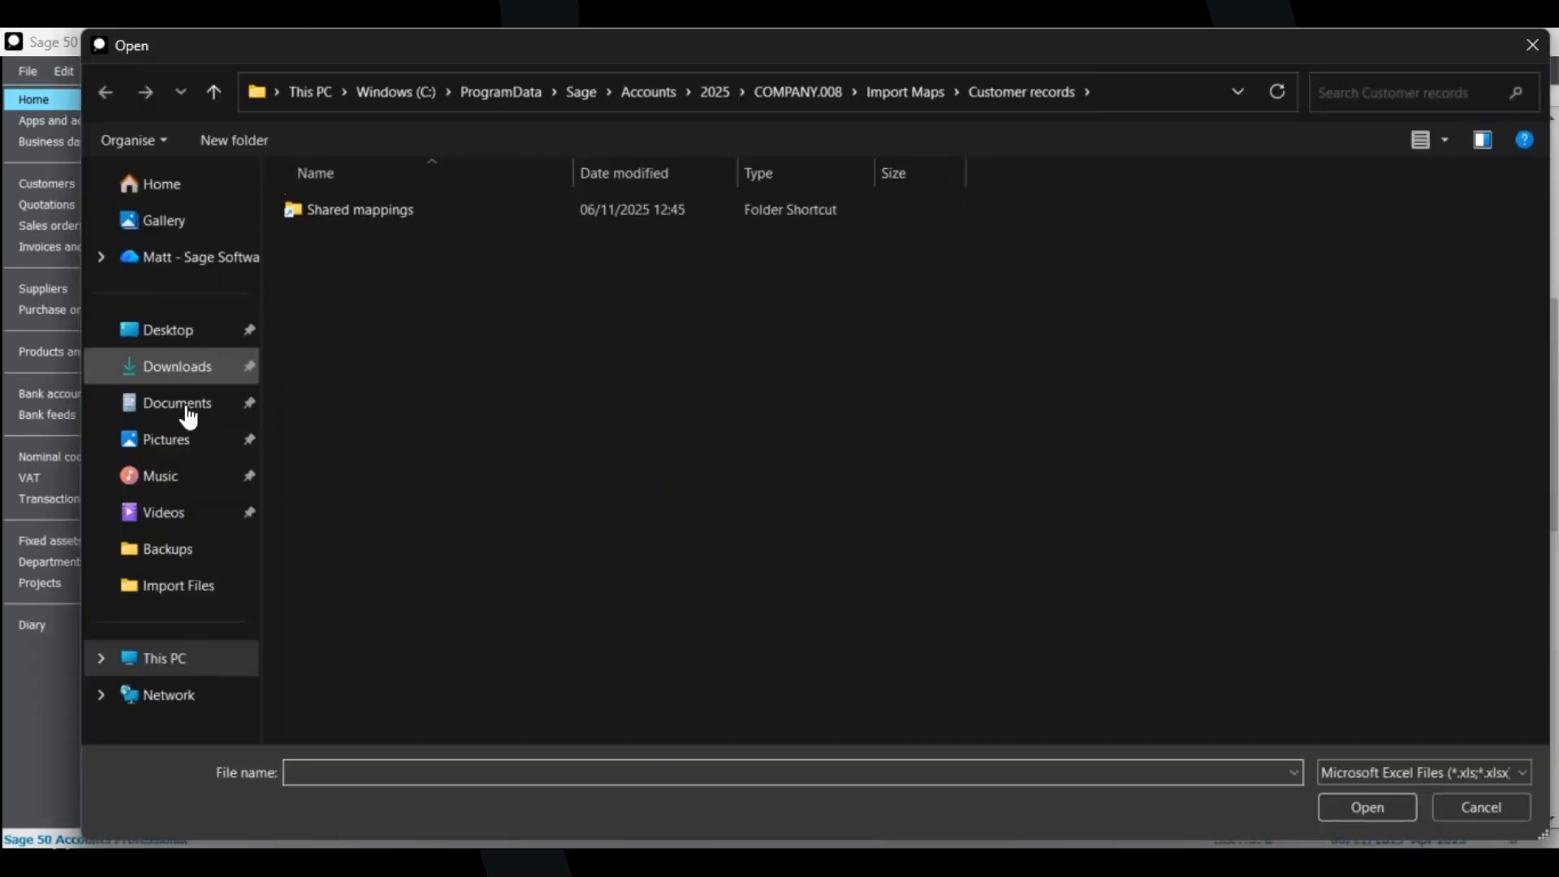
pyautogui.click(197, 341)
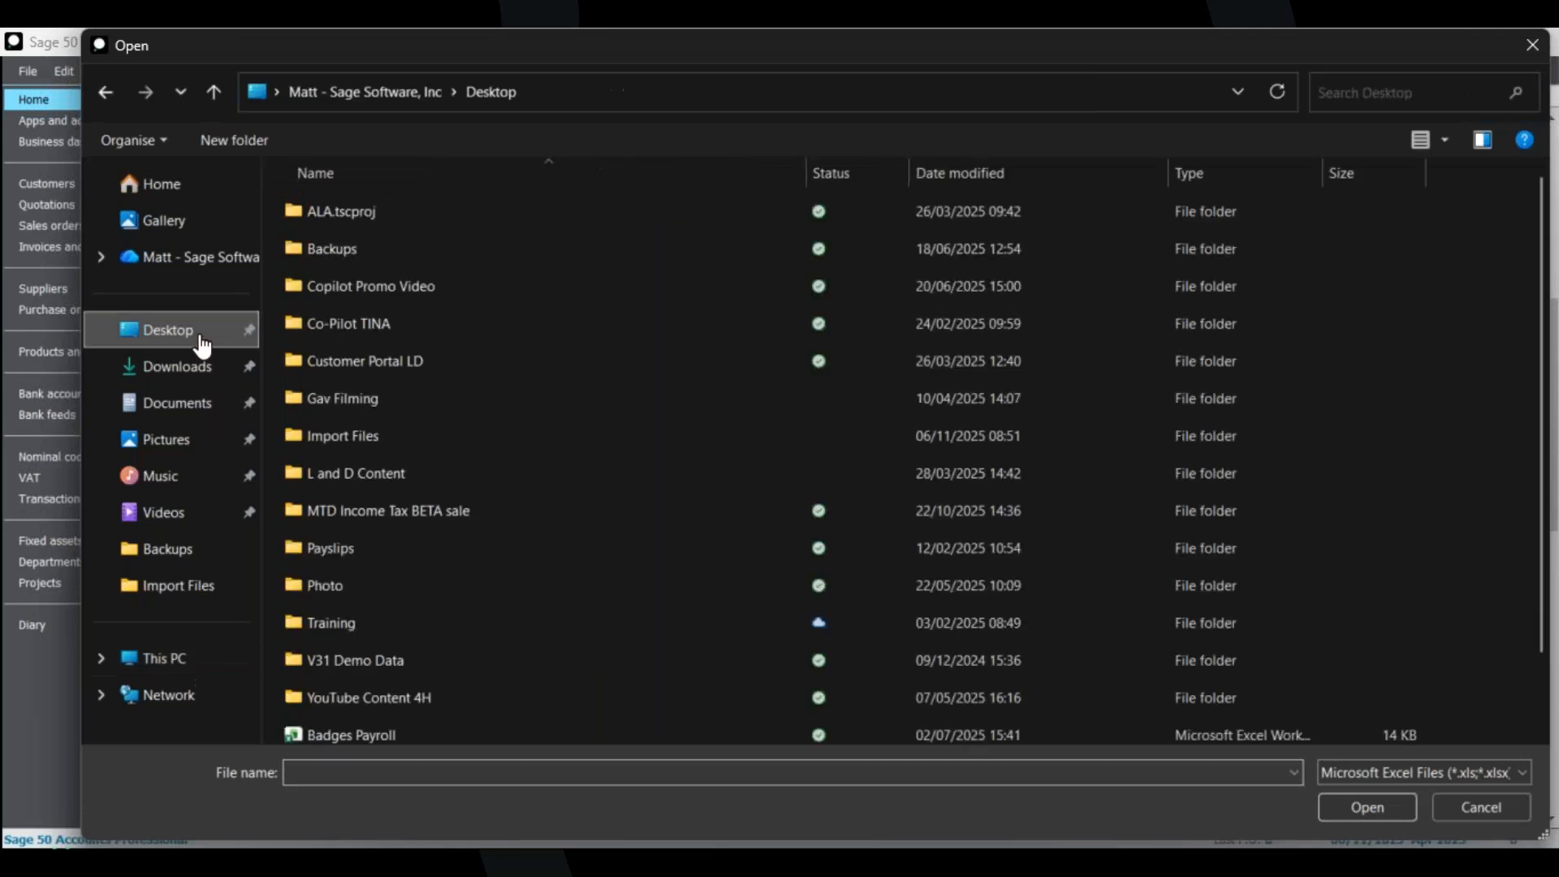
pyautogui.doubleClick(393, 443)
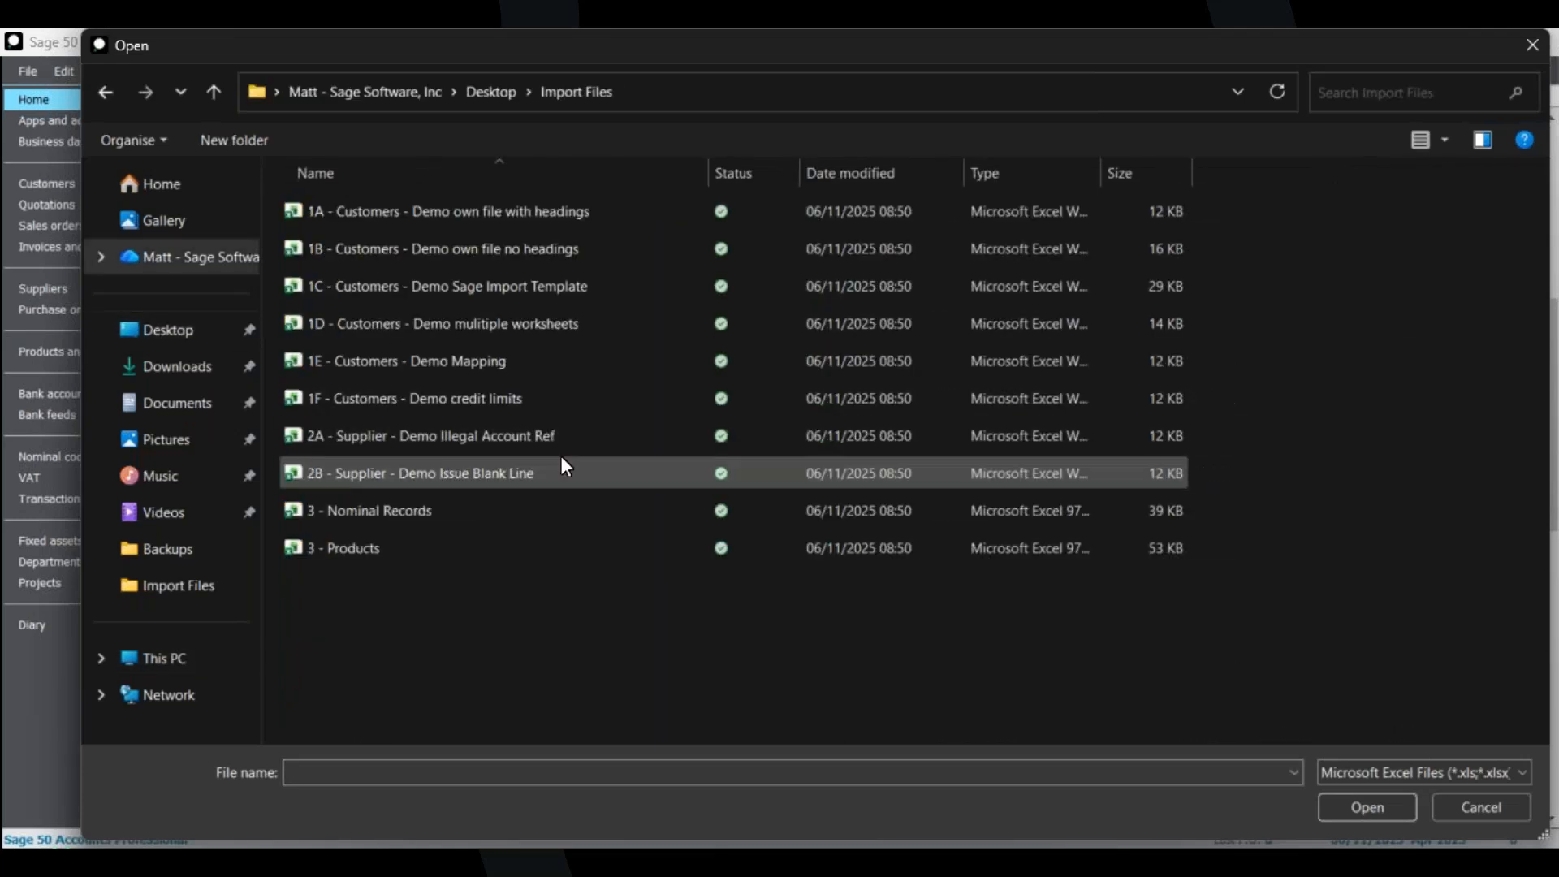
pyautogui.click(533, 220)
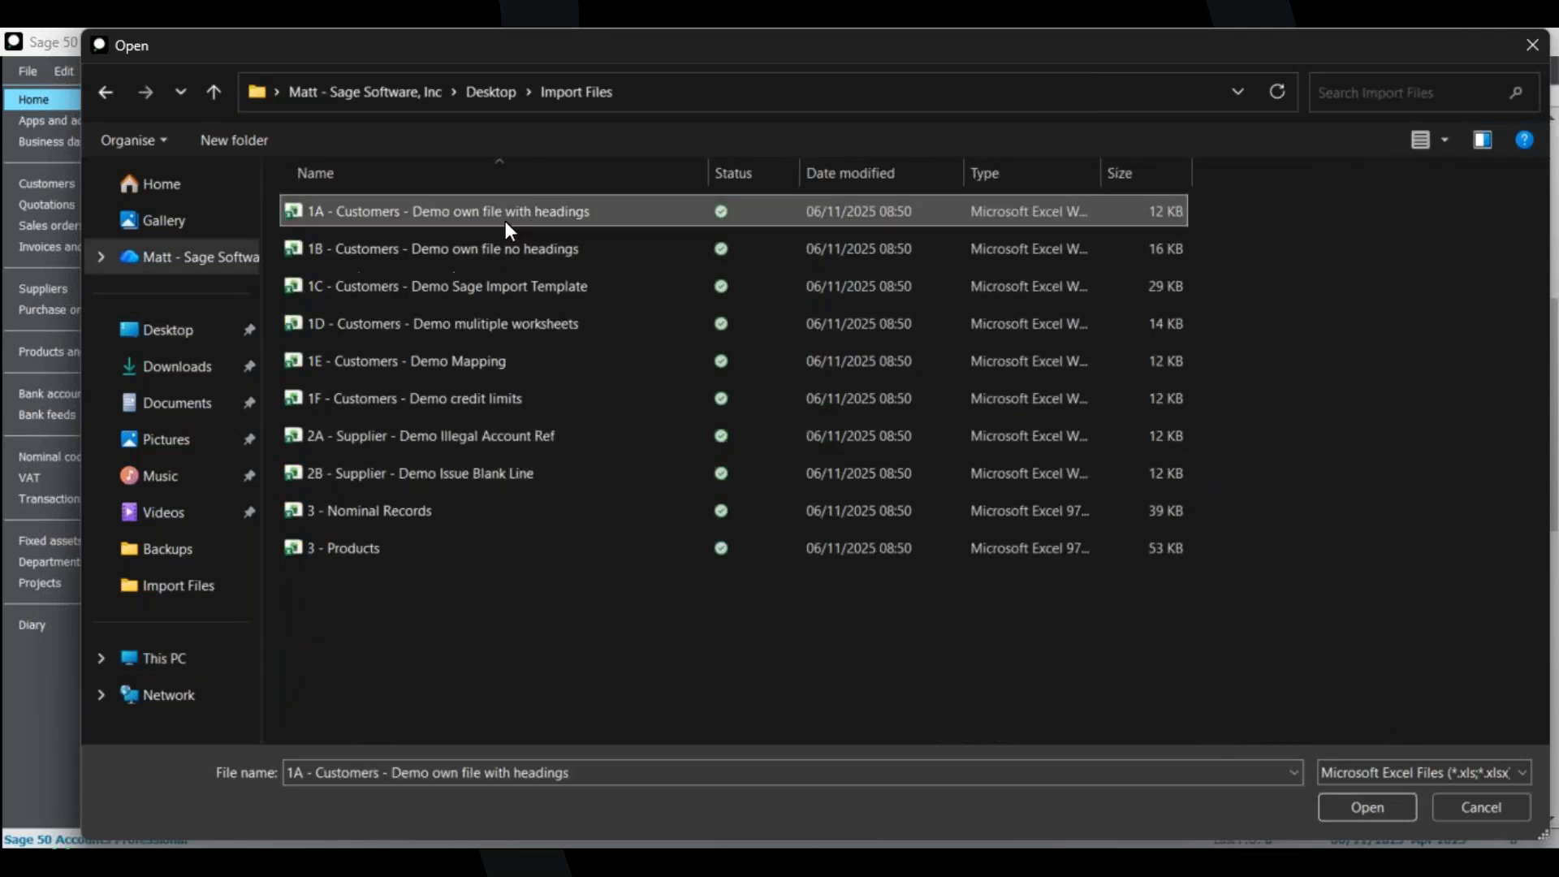
pyautogui.click(1383, 807)
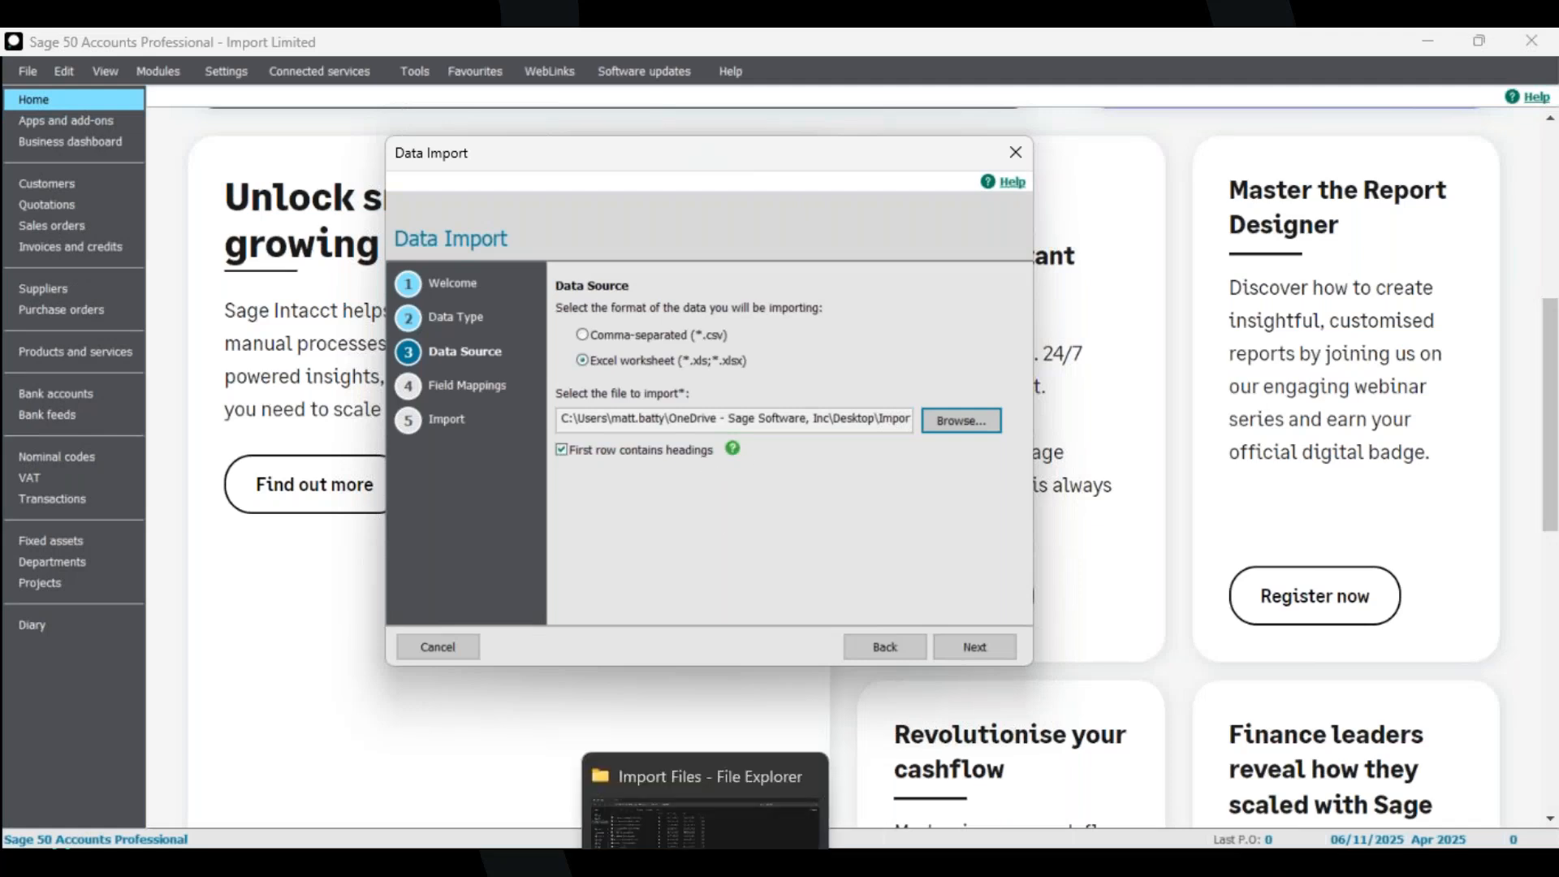
# Open the spreadsheet in Excel and review its column headings, then minimise it.
pyautogui.click(685, 844)
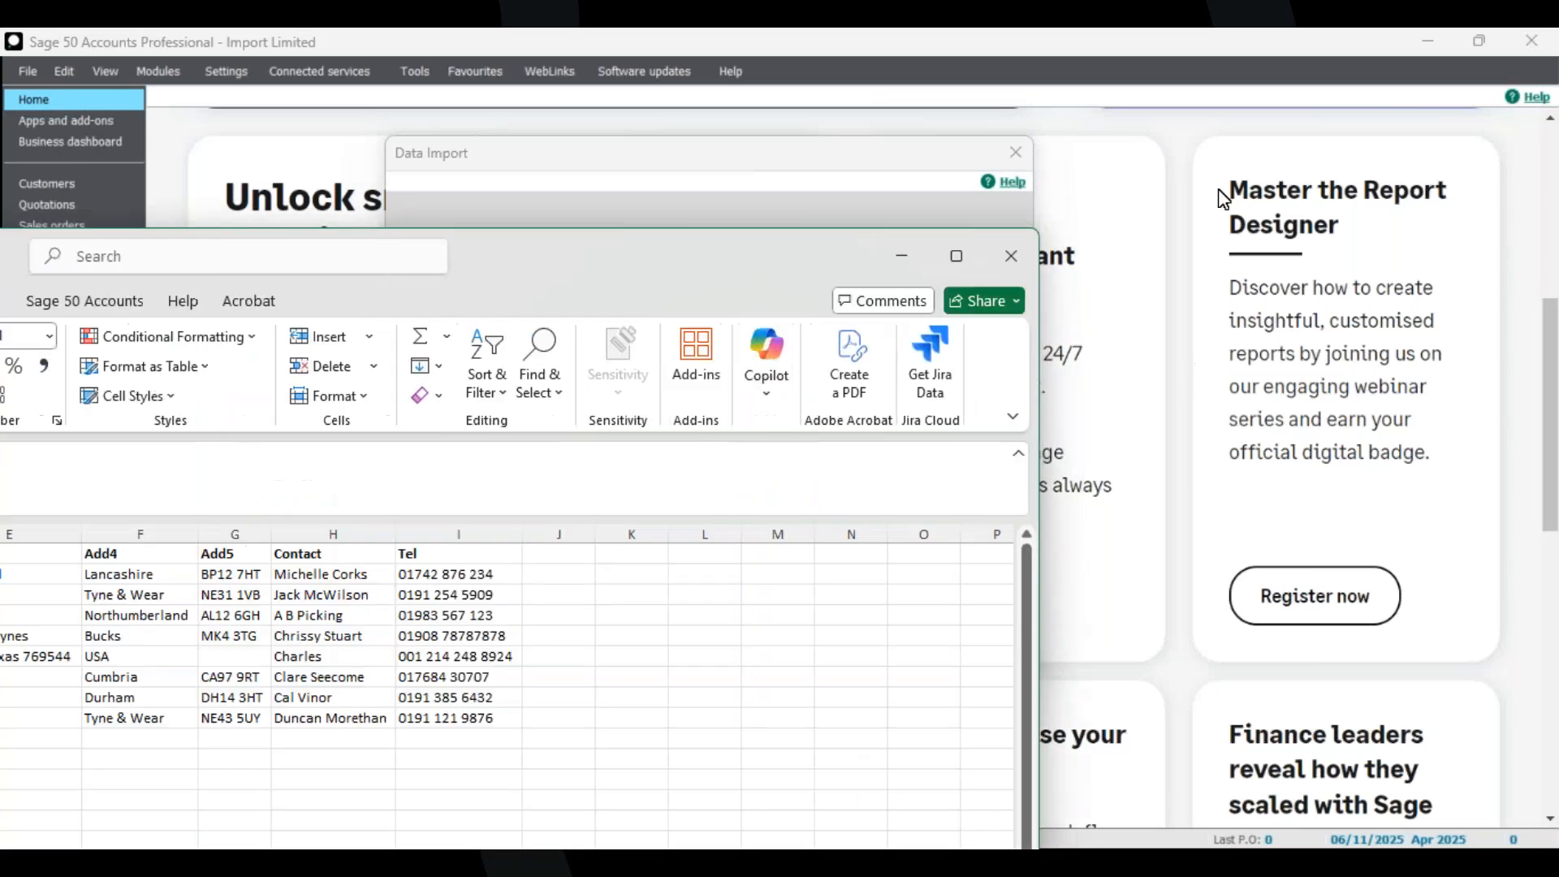
pyautogui.moveTo(620, 254); pyautogui.dragTo(1150, 95)
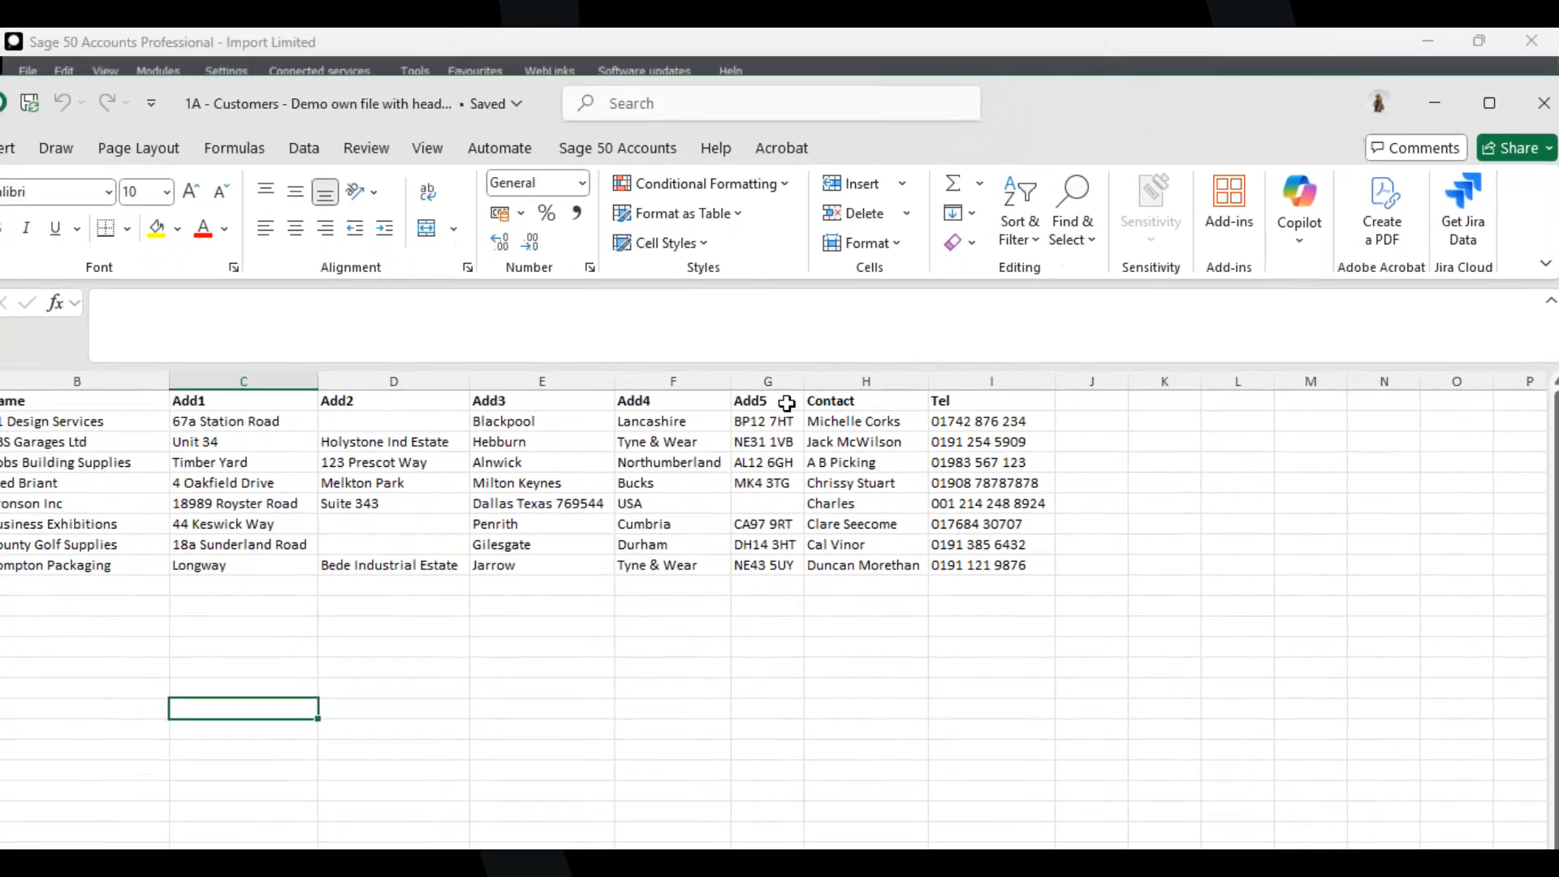
pyautogui.click(1490, 103)
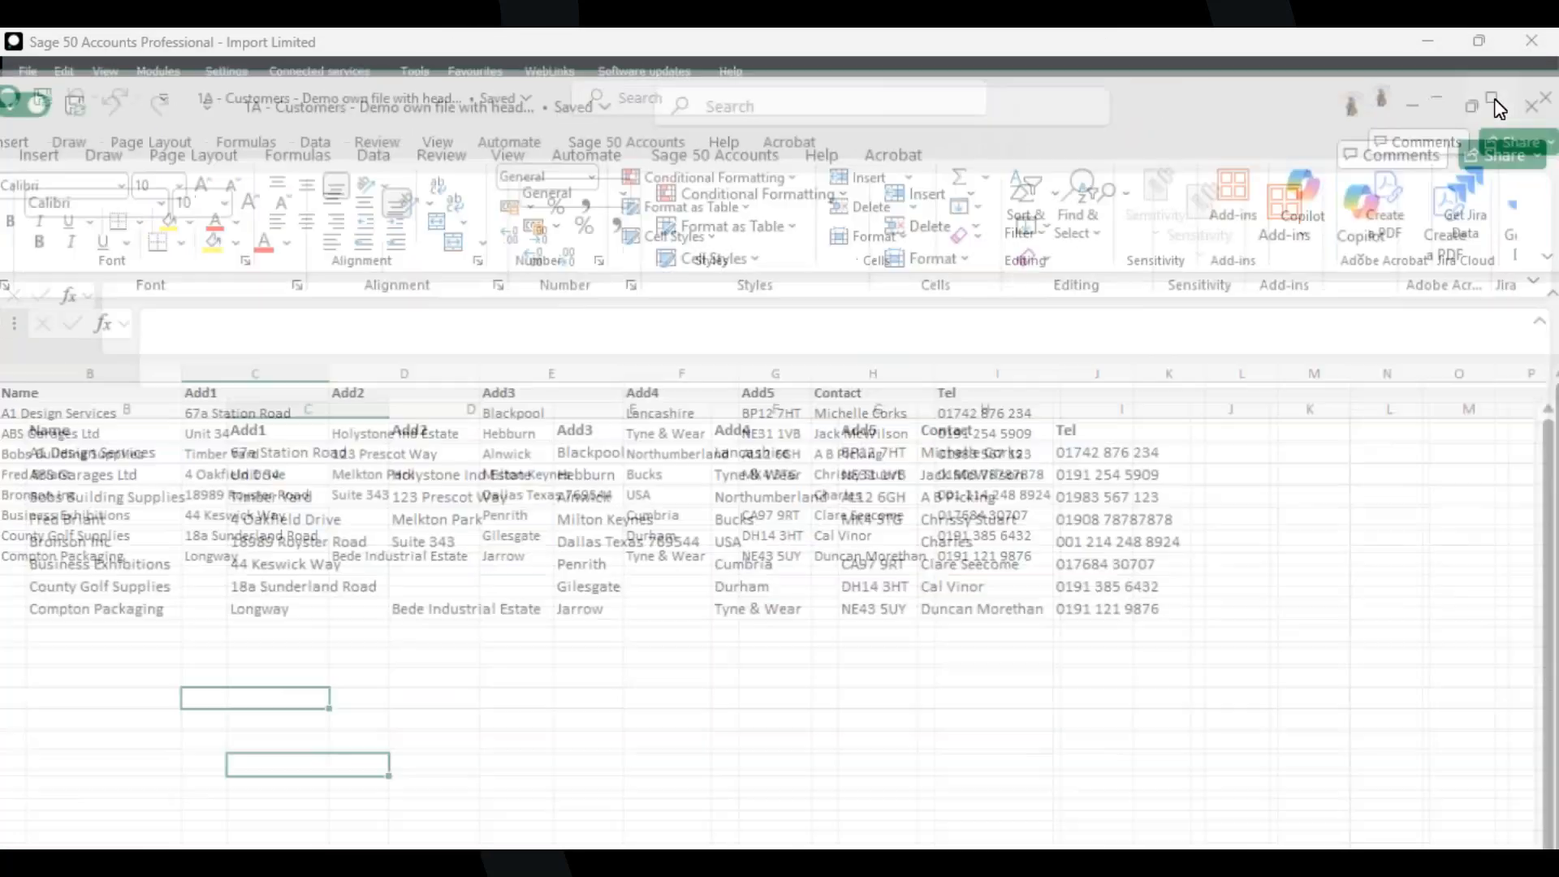
pyautogui.click(320, 351)
pyautogui.click(414, 351)
pyautogui.click(602, 352)
pyautogui.click(751, 354)
pyautogui.click(837, 352)
pyautogui.click(926, 352)
pyautogui.click(1007, 353)
pyautogui.click(1136, 352)
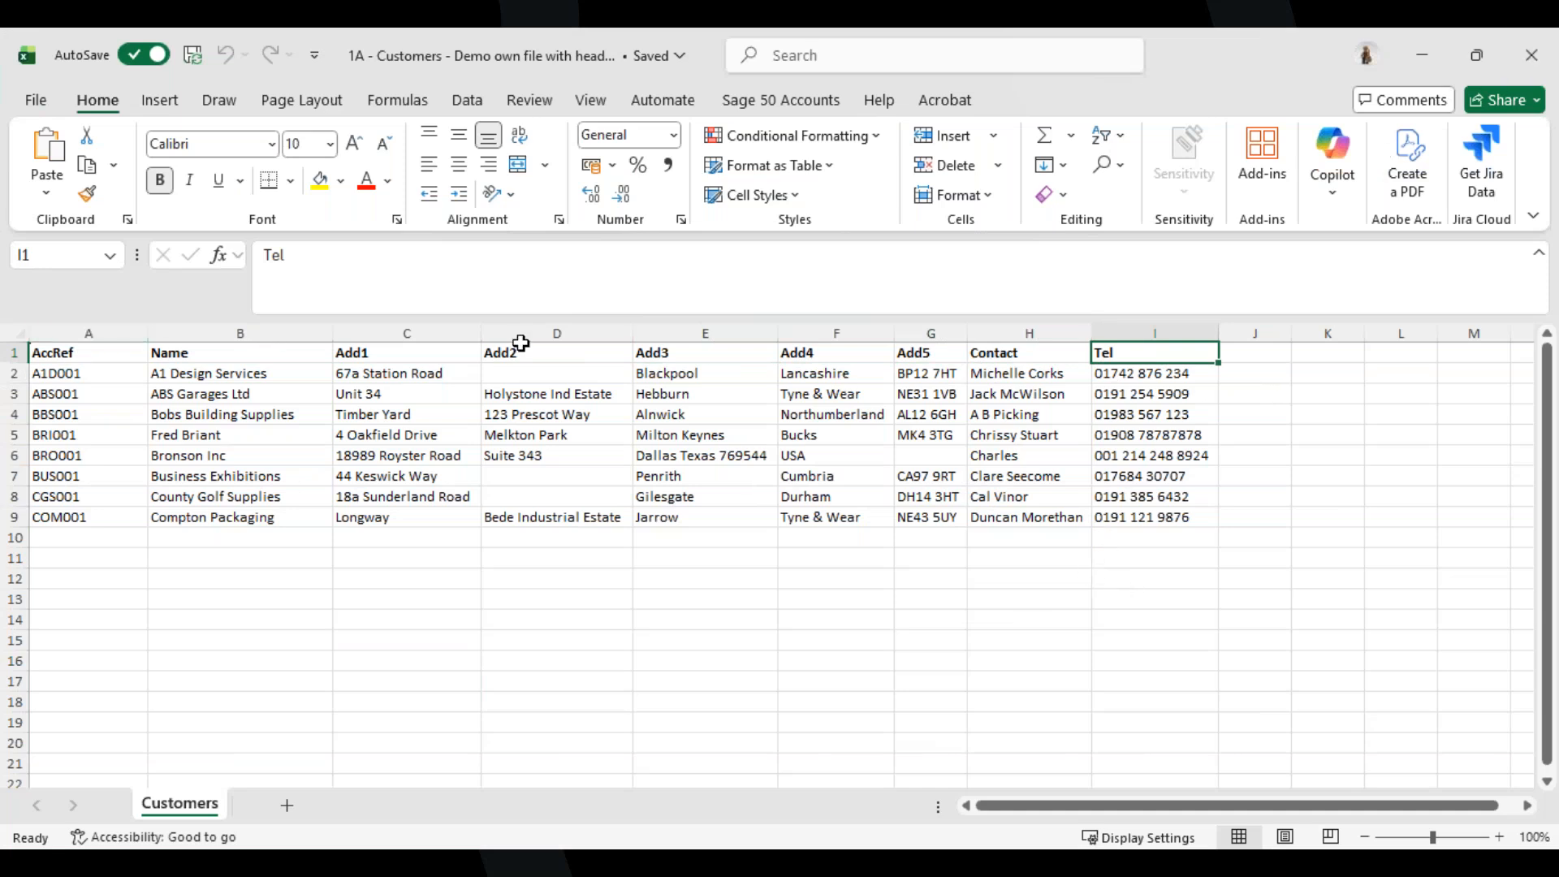
pyautogui.click(1451, 55)
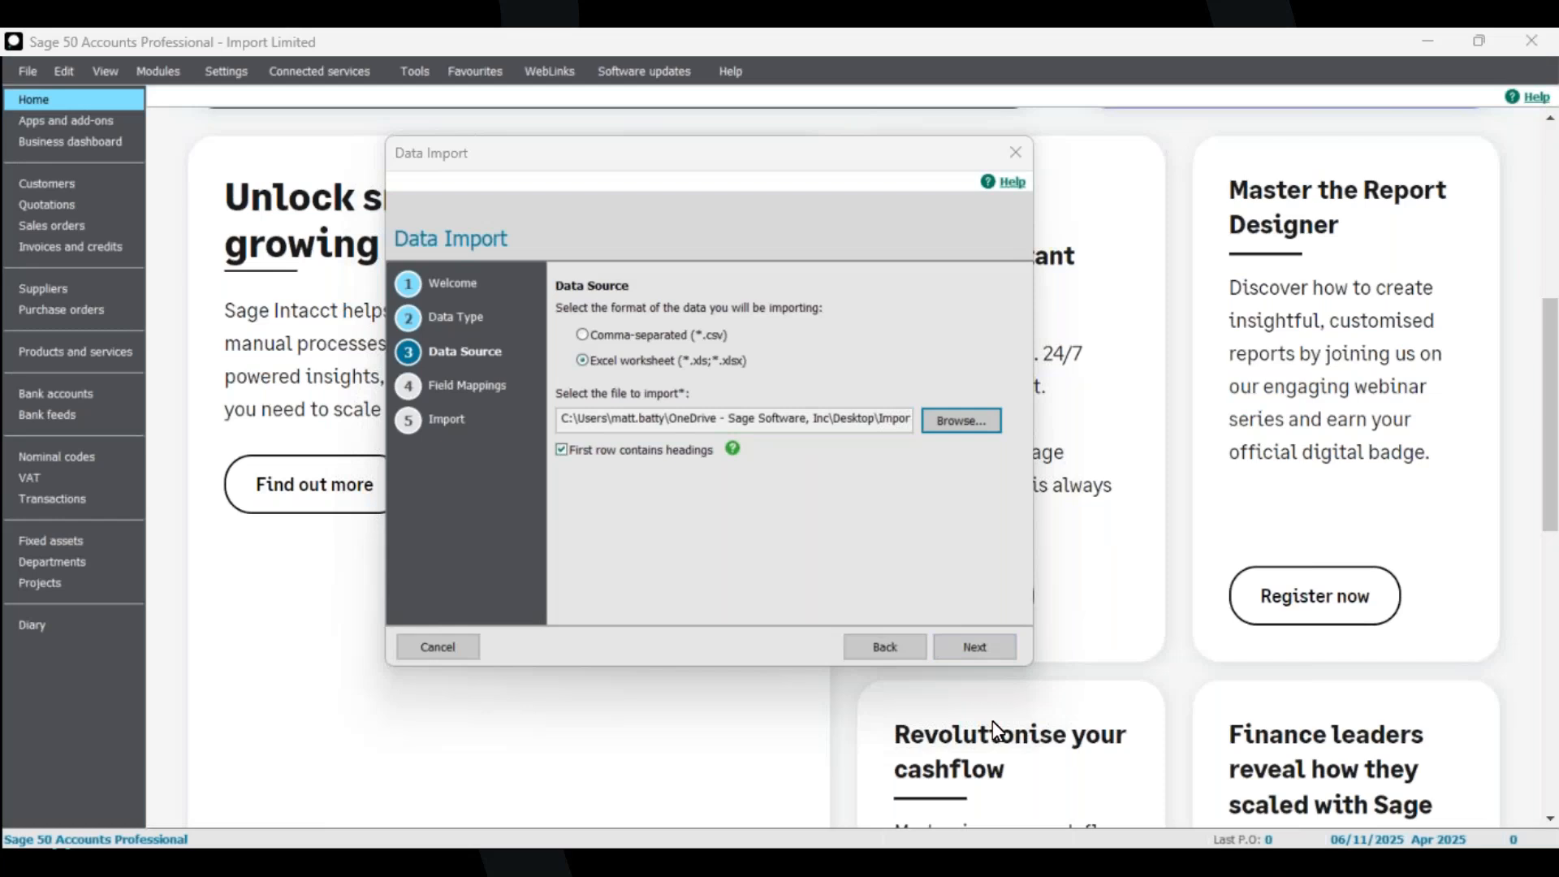
# Move on to the field mappings and map the AccRef column to Account Reference.
pyautogui.click(974, 647)
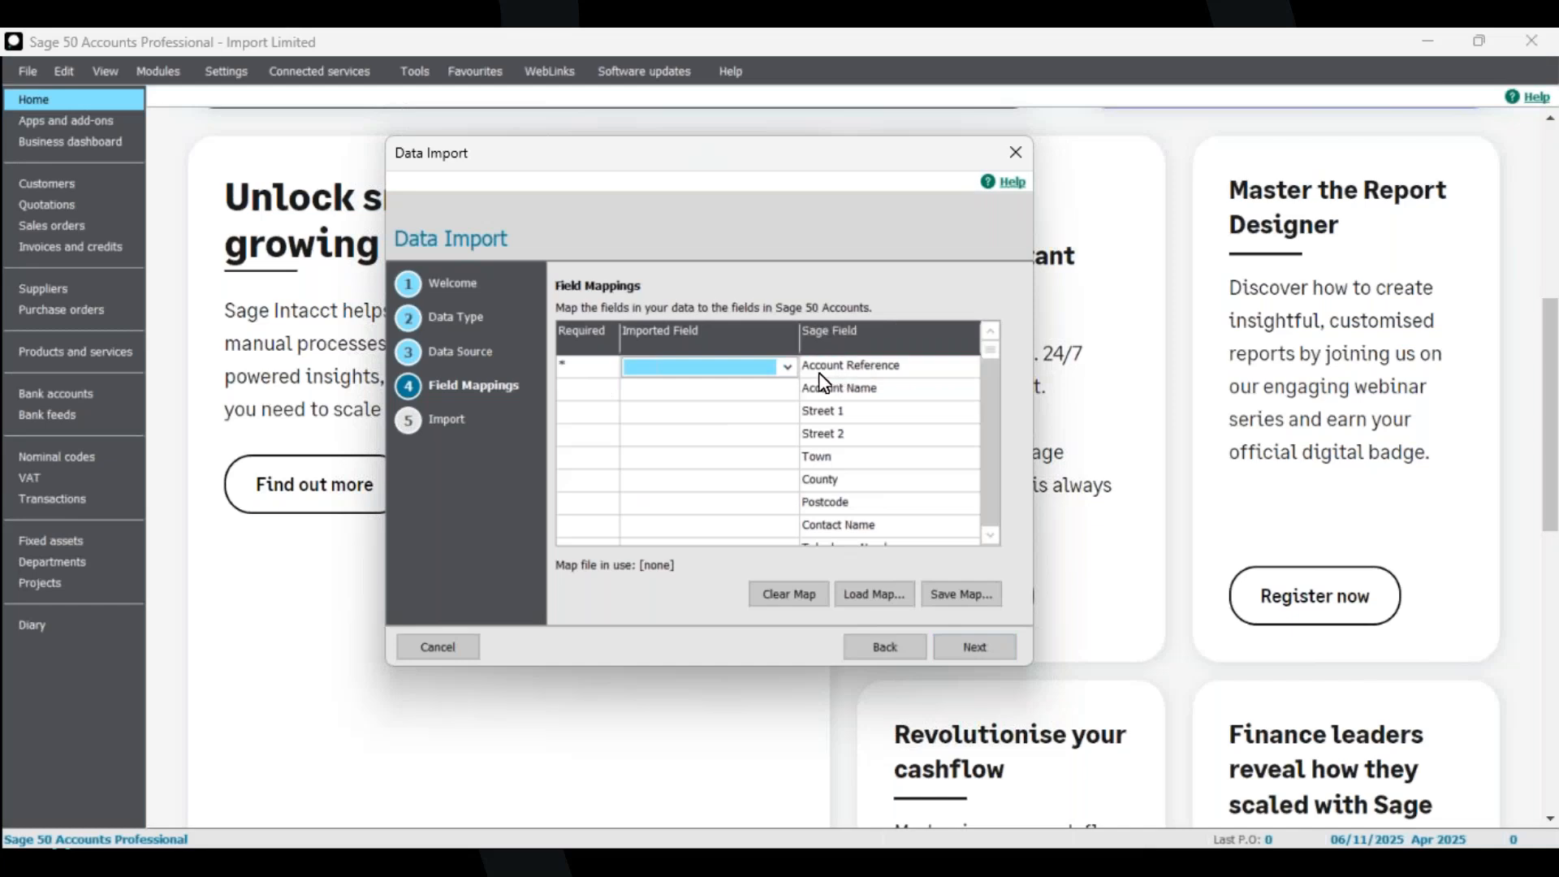
pyautogui.click(787, 368)
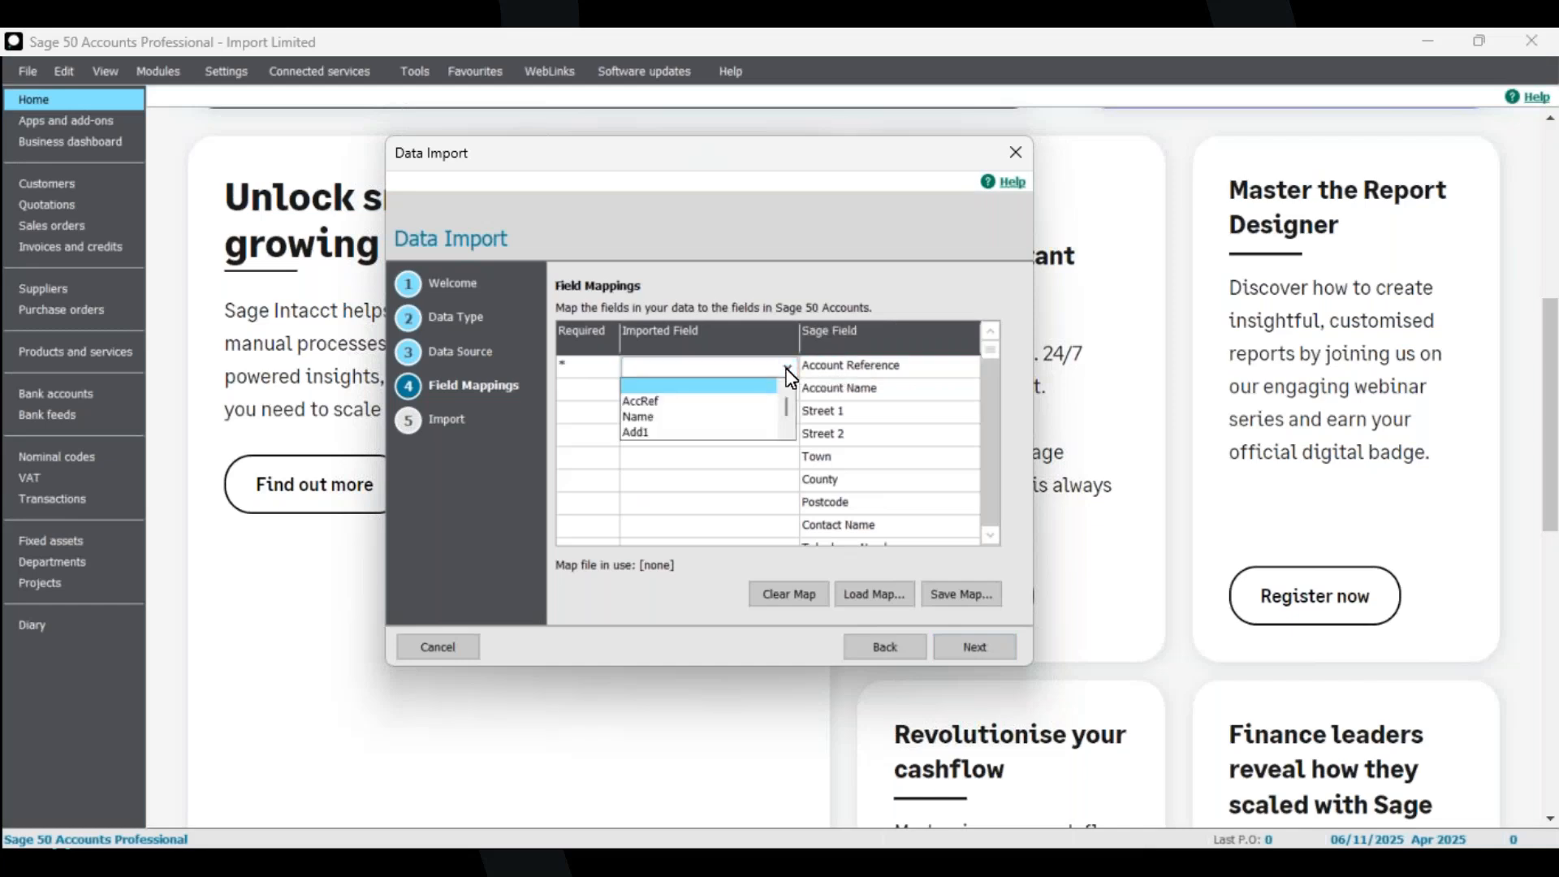
pyautogui.click(788, 369)
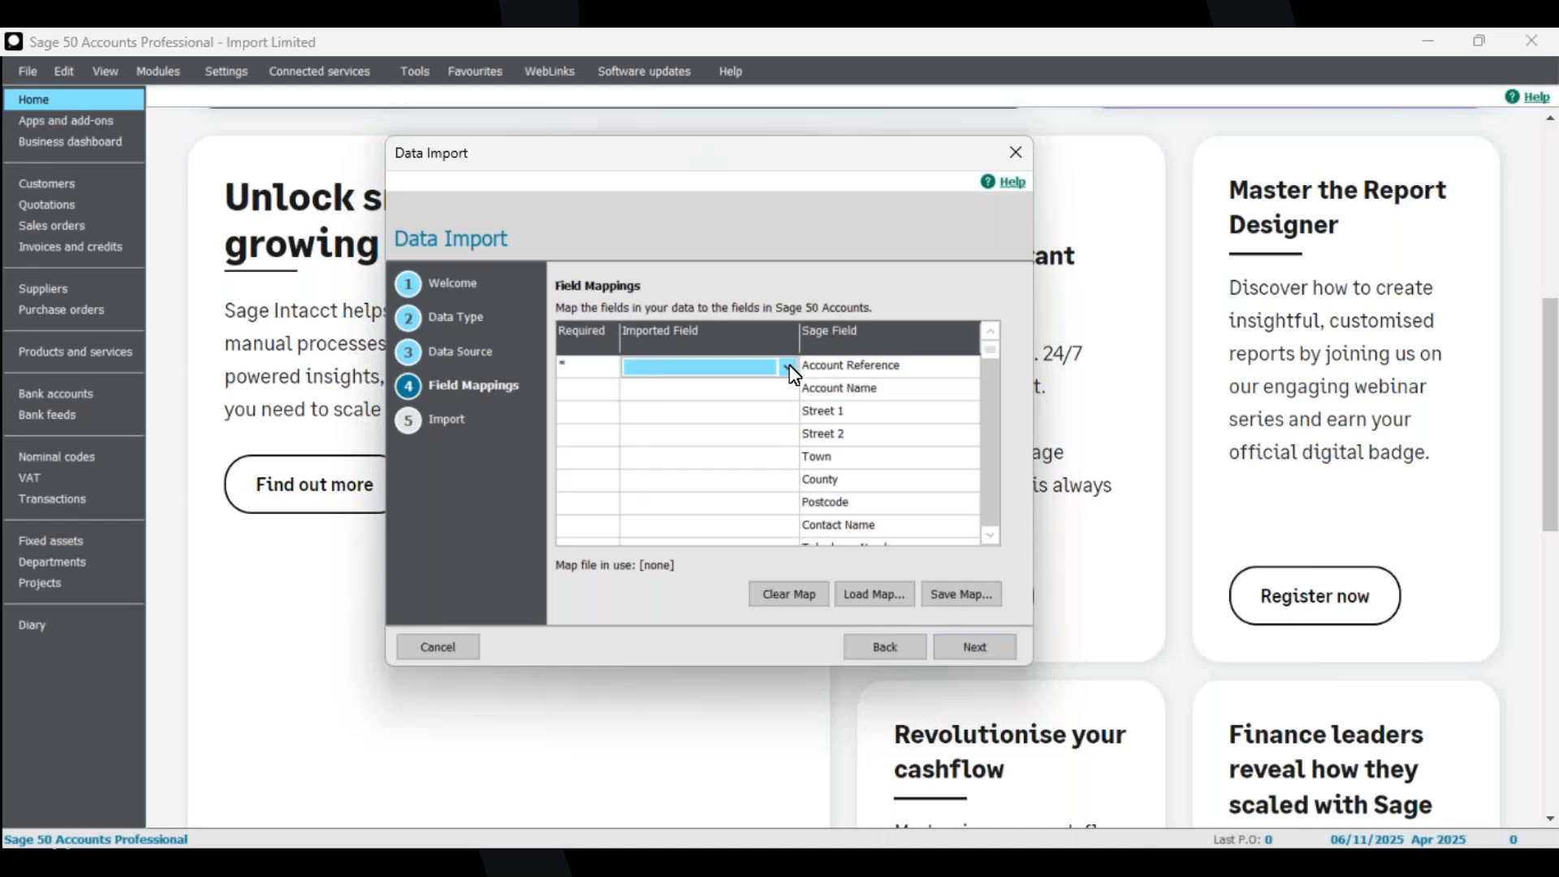
pyautogui.click(789, 368)
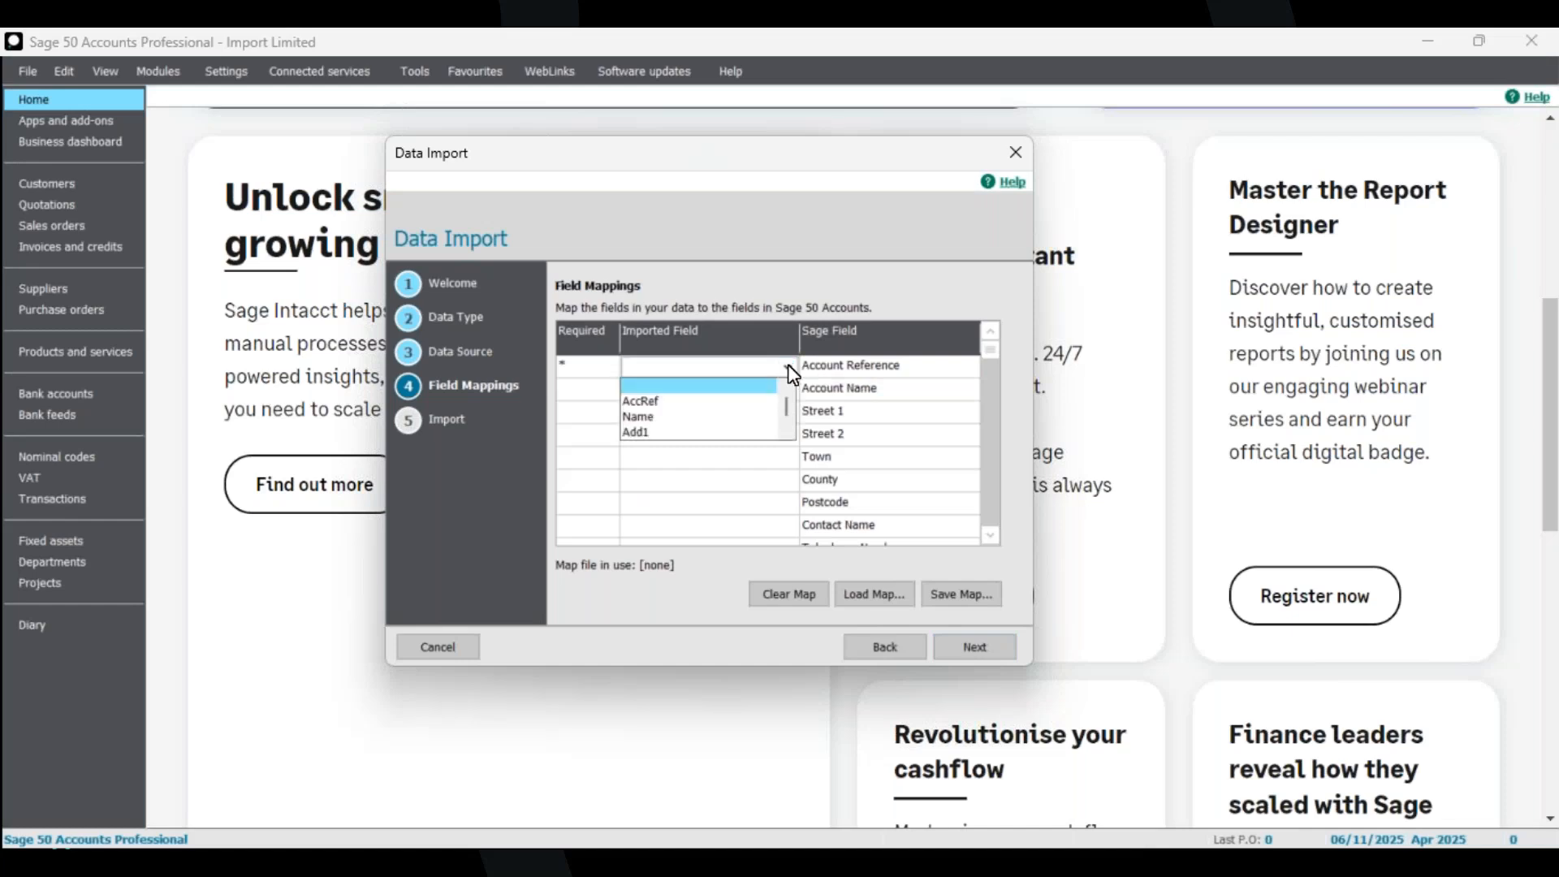
pyautogui.click(692, 402)
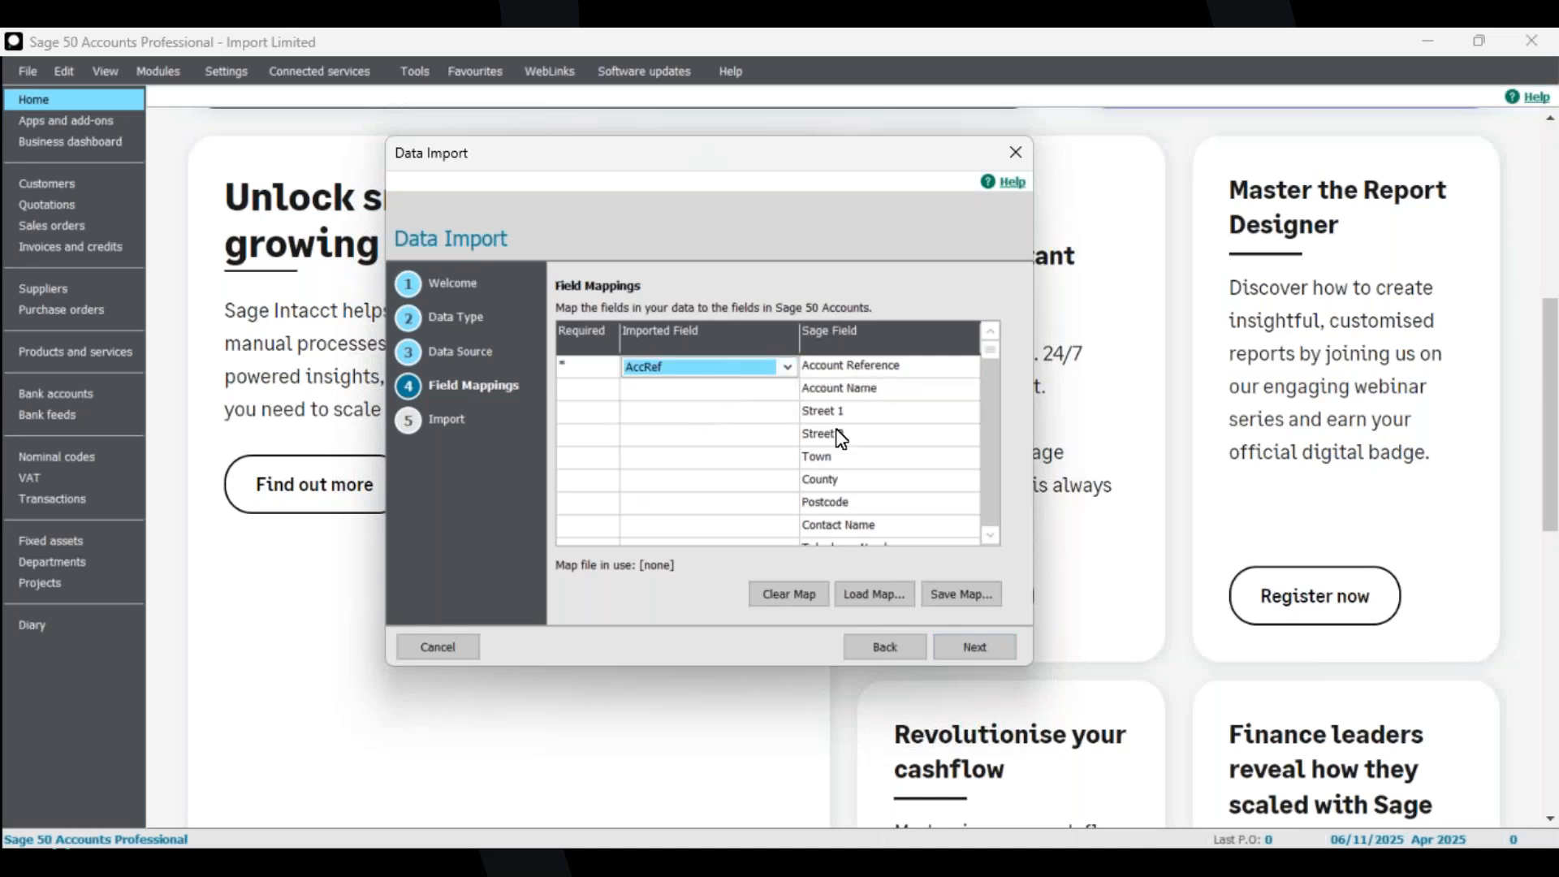
# Map Name, Add1, Add2, Add3 and Add4 to Account Name, Street 1, Street 2, Town and County.
pyautogui.click(788, 388)
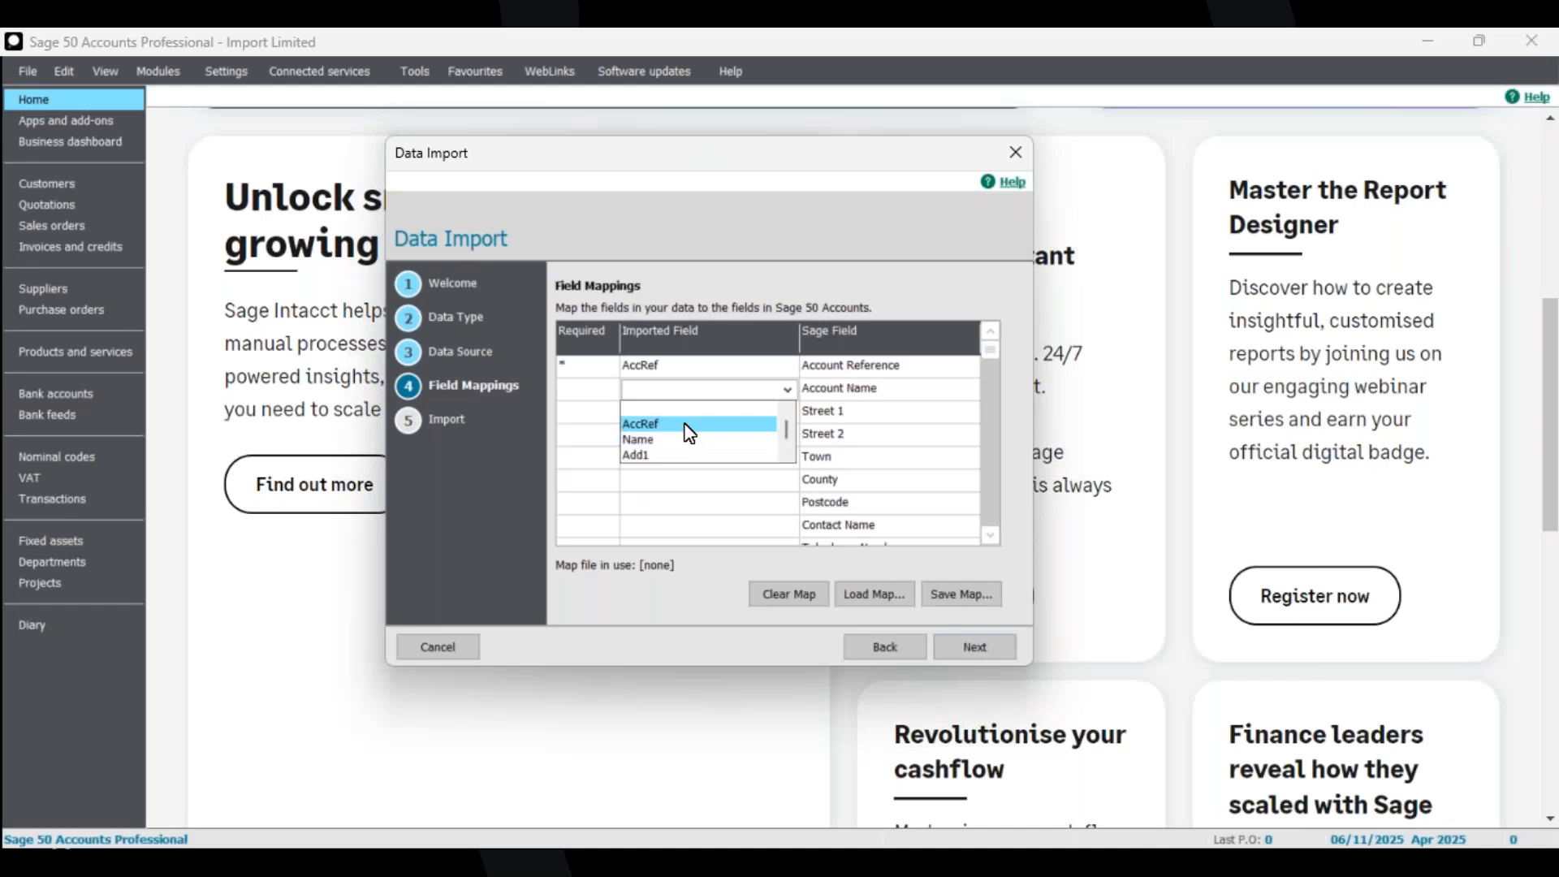
pyautogui.click(789, 430)
pyautogui.click(791, 411)
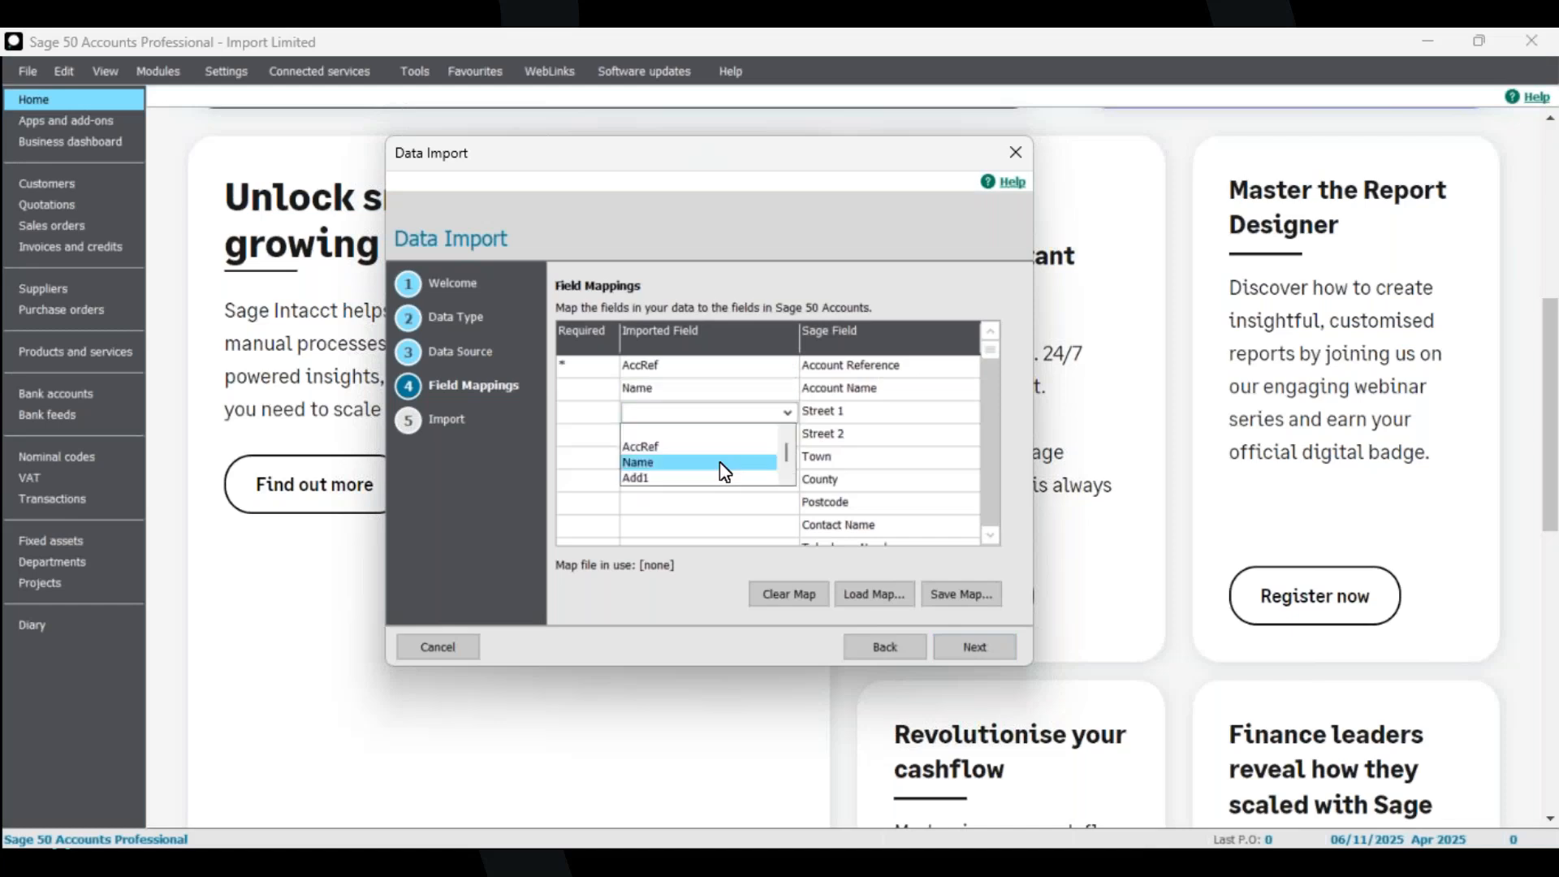
pyautogui.click(715, 477)
pyautogui.click(776, 439)
pyautogui.click(788, 439)
pyautogui.click(772, 485)
pyautogui.click(781, 456)
pyautogui.click(788, 458)
pyautogui.click(786, 522)
pyautogui.click(763, 515)
pyautogui.click(787, 480)
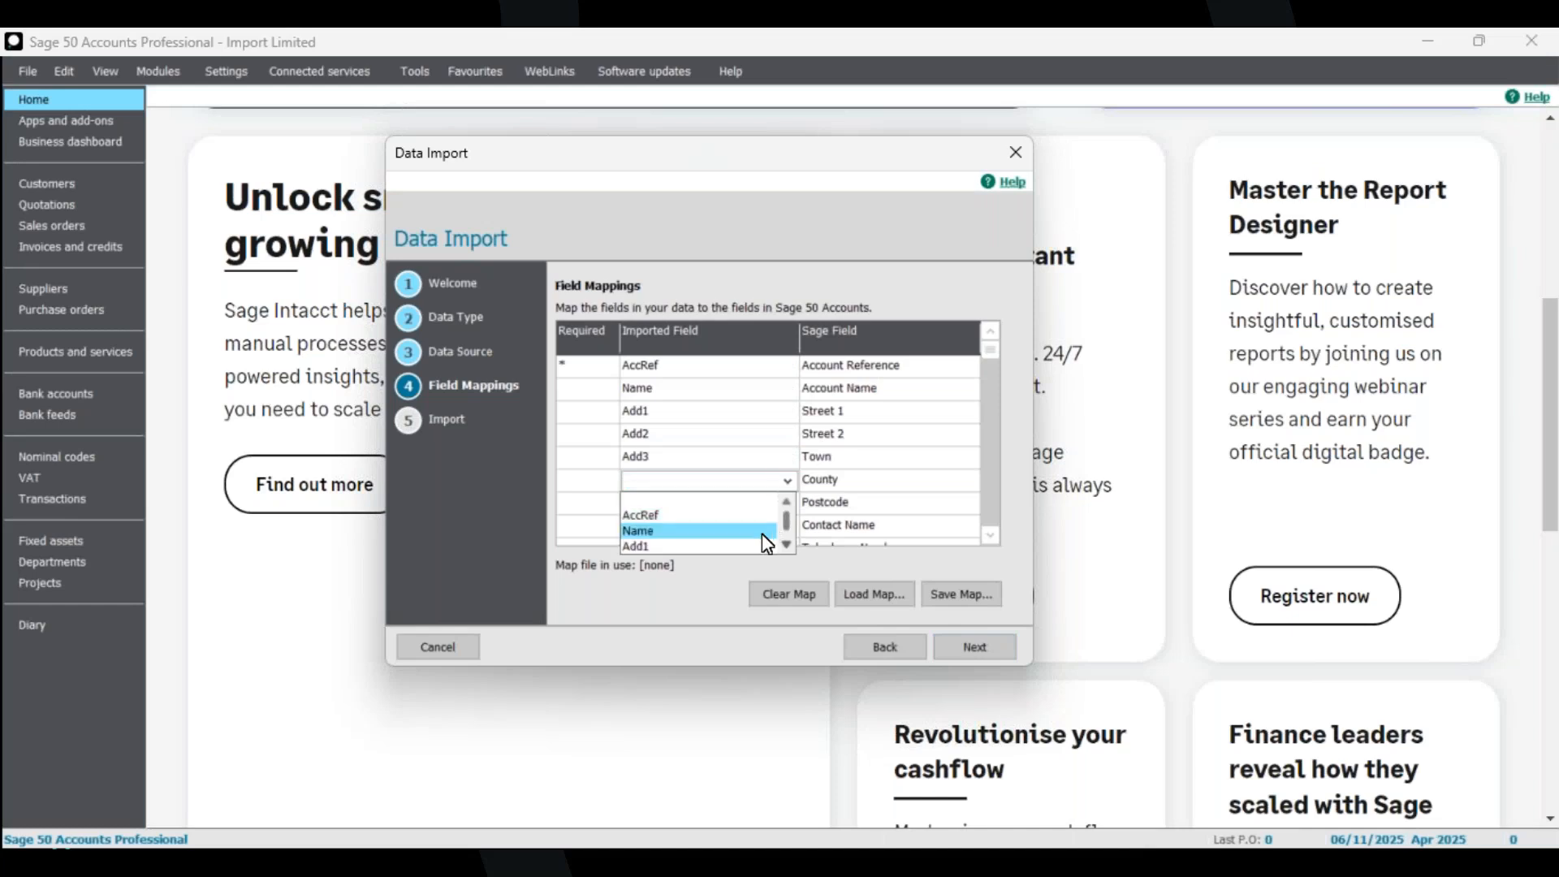
pyautogui.click(786, 546)
pyautogui.click(731, 531)
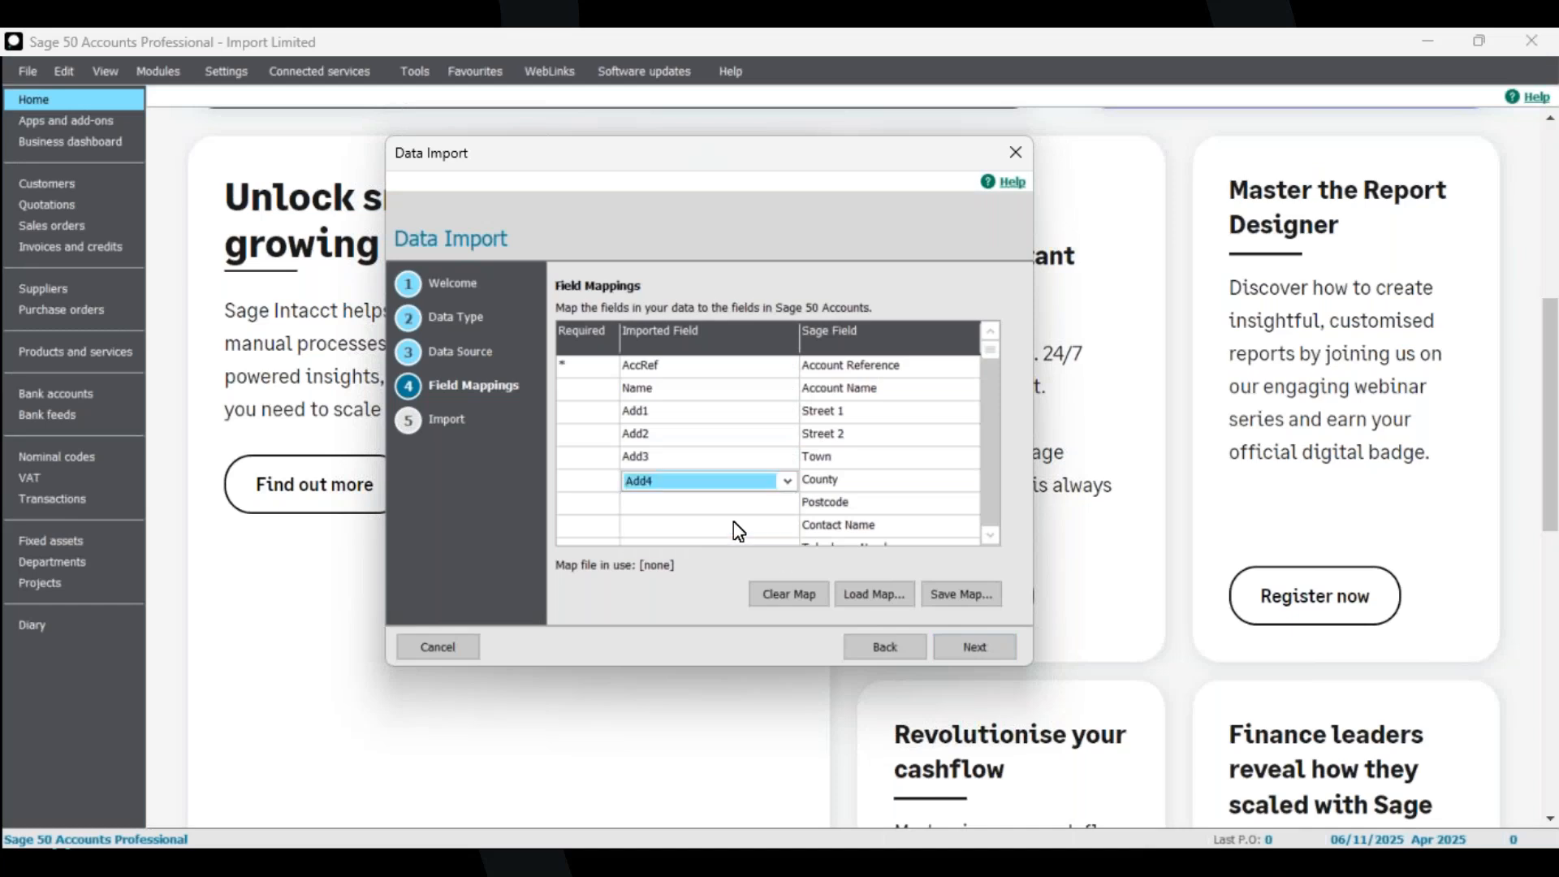
# Map Add5 to Postcode, Contact to Contact Name and Tel to Telephone Number.
pyautogui.click(789, 505)
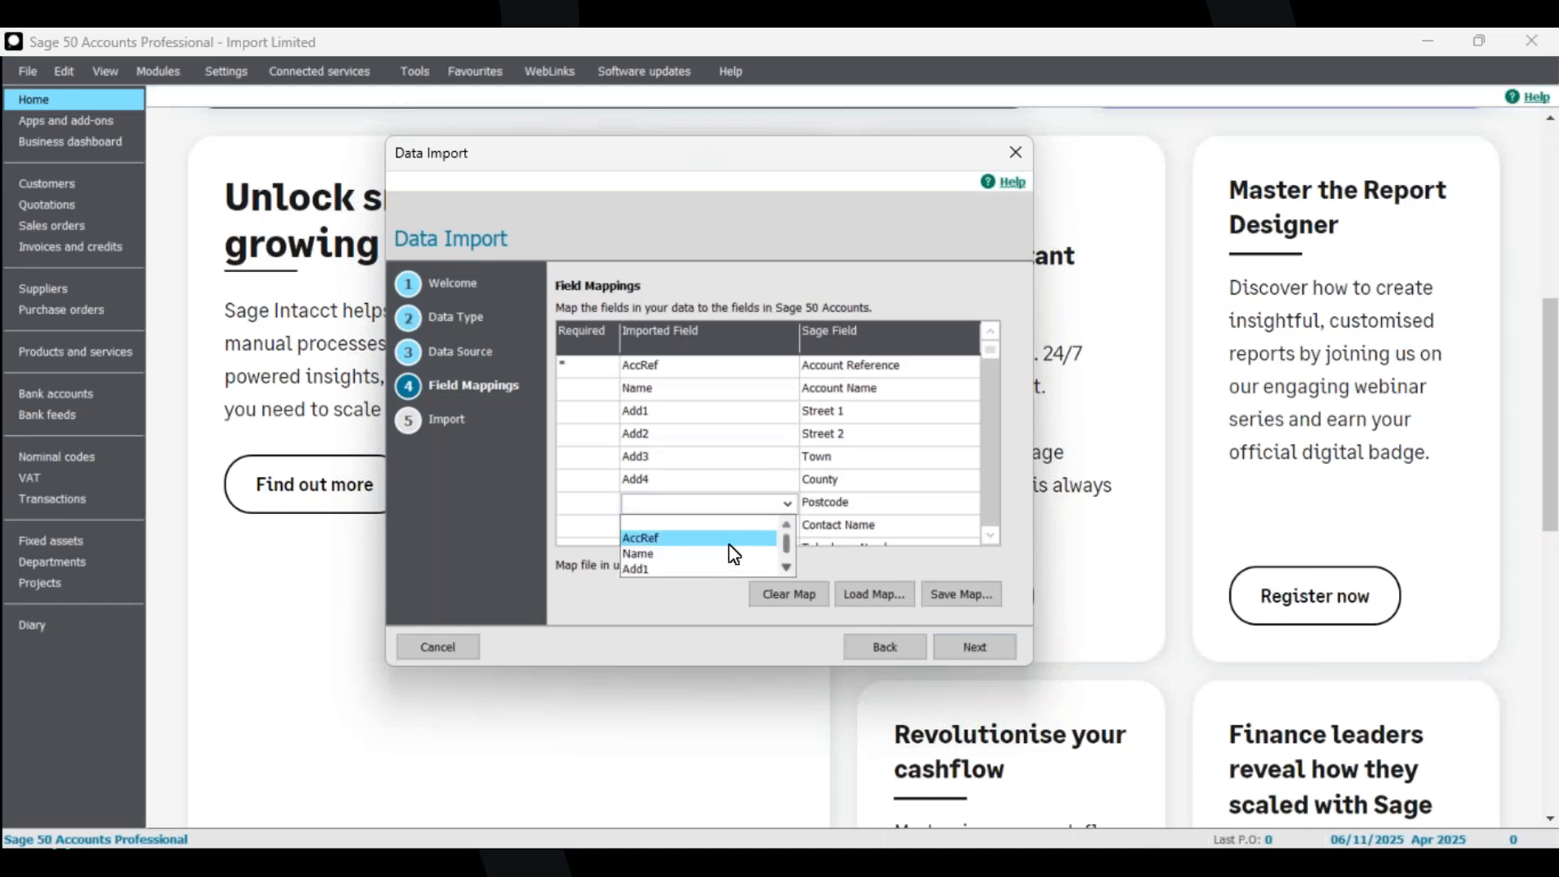
pyautogui.click(688, 511)
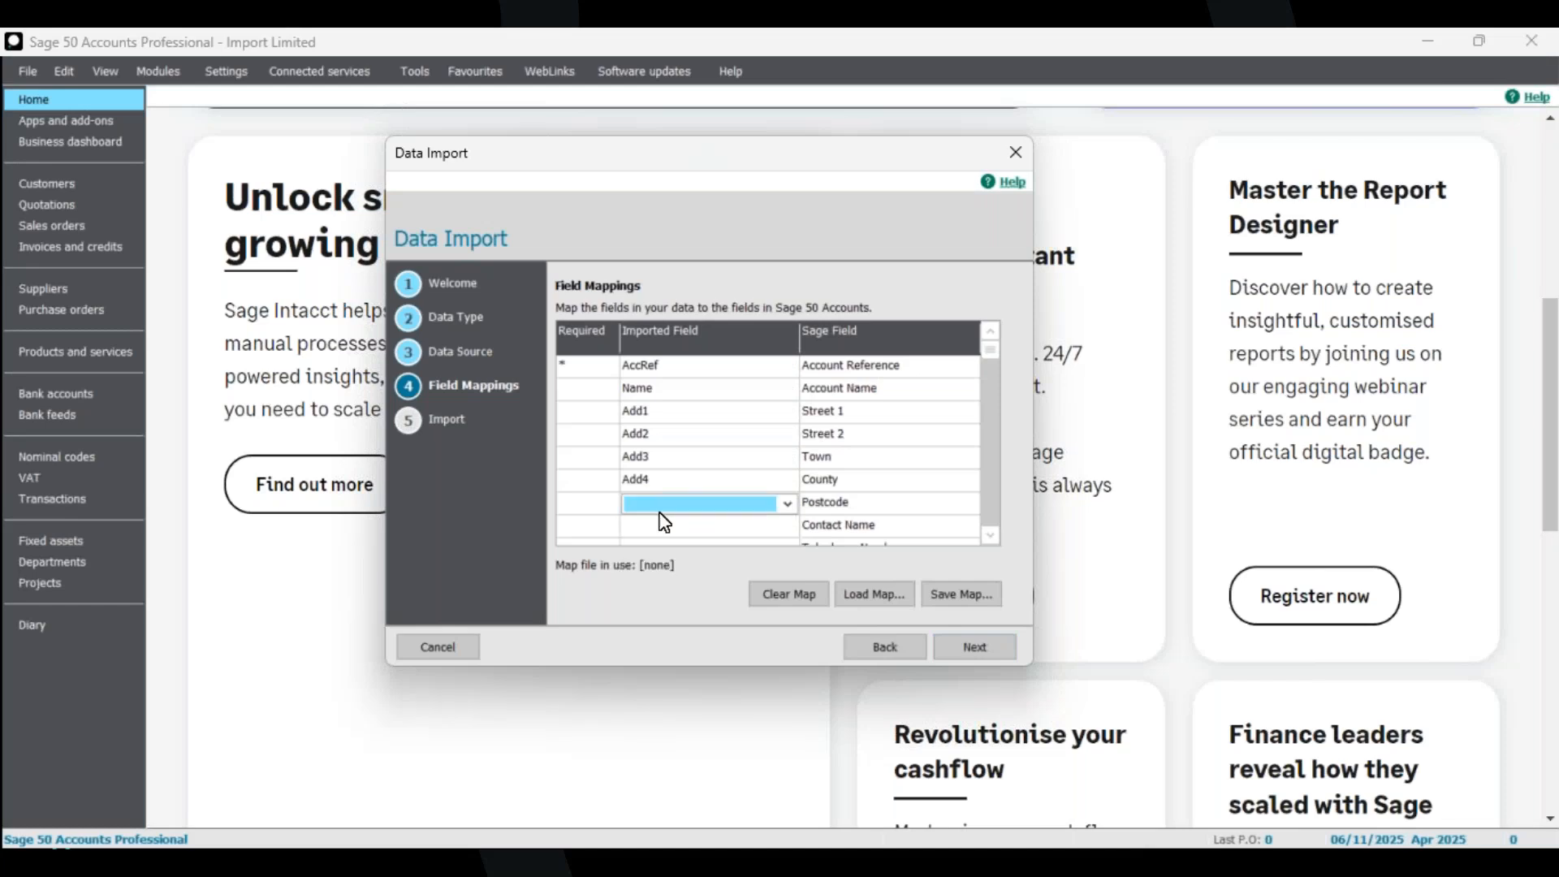
pyautogui.click(786, 507)
pyautogui.click(787, 505)
pyautogui.scroll(-2, 715, 548)
pyautogui.click(702, 539)
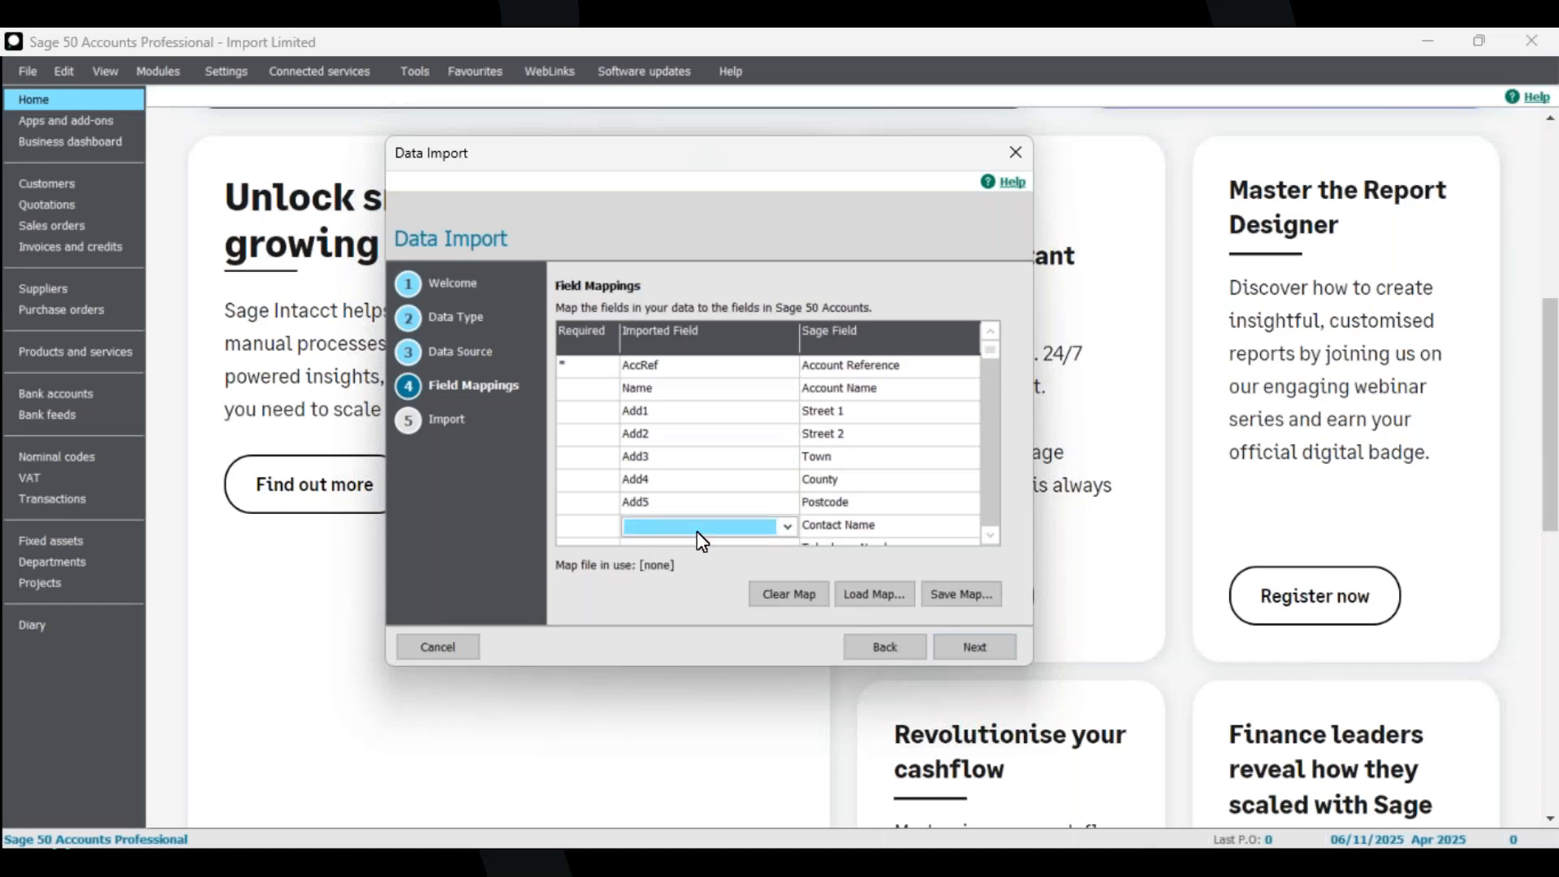
pyautogui.press('c')
pyautogui.scroll(-1, 991, 538)
pyautogui.click(749, 487)
pyautogui.press('t')
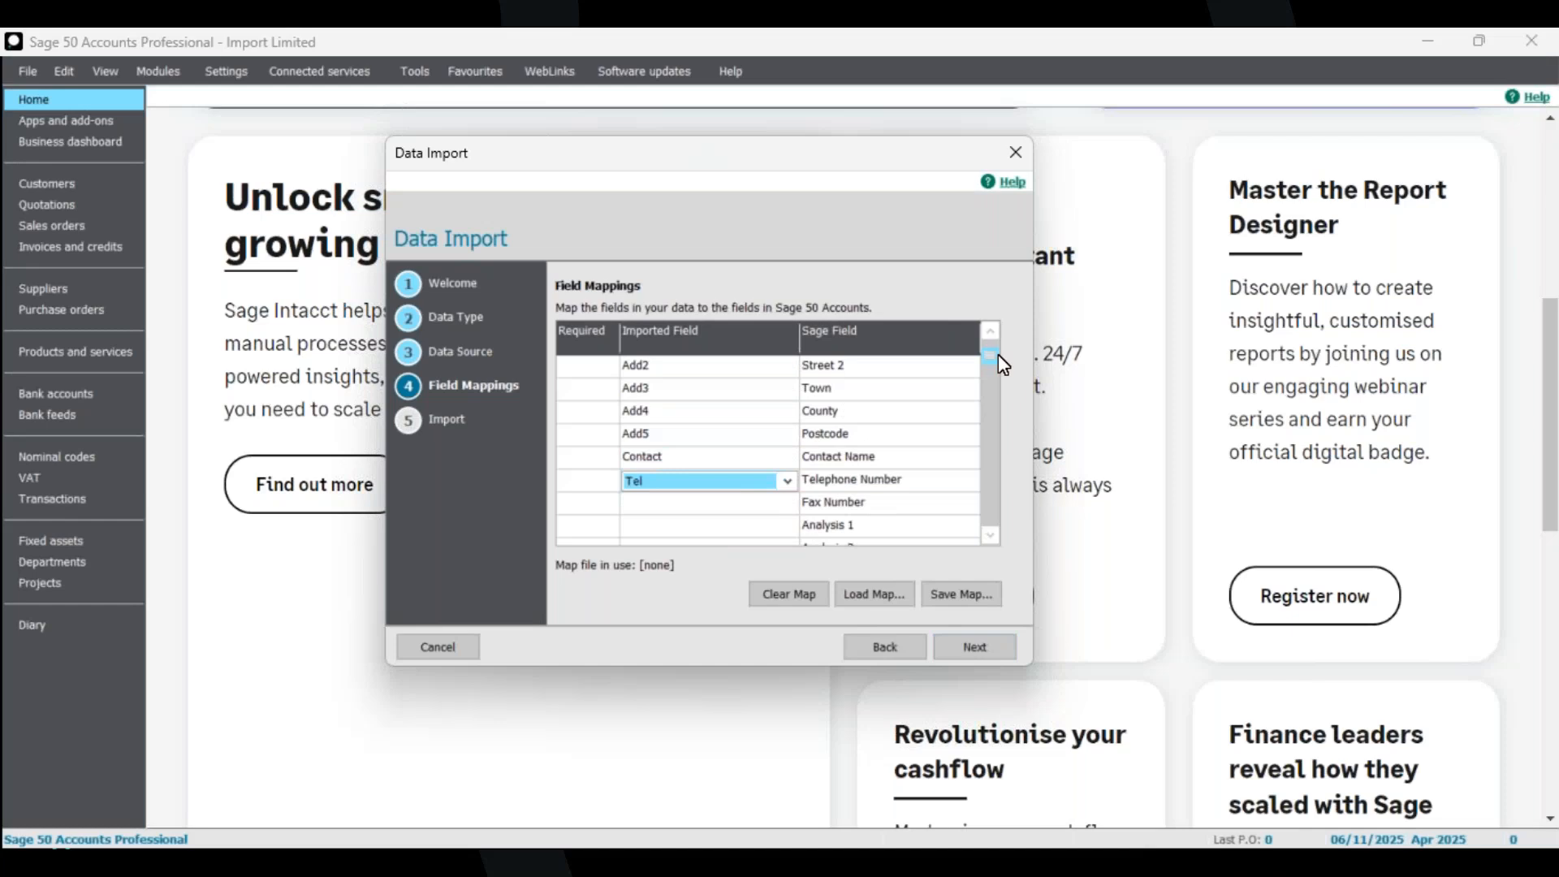
pyautogui.scroll(1, 994, 345)
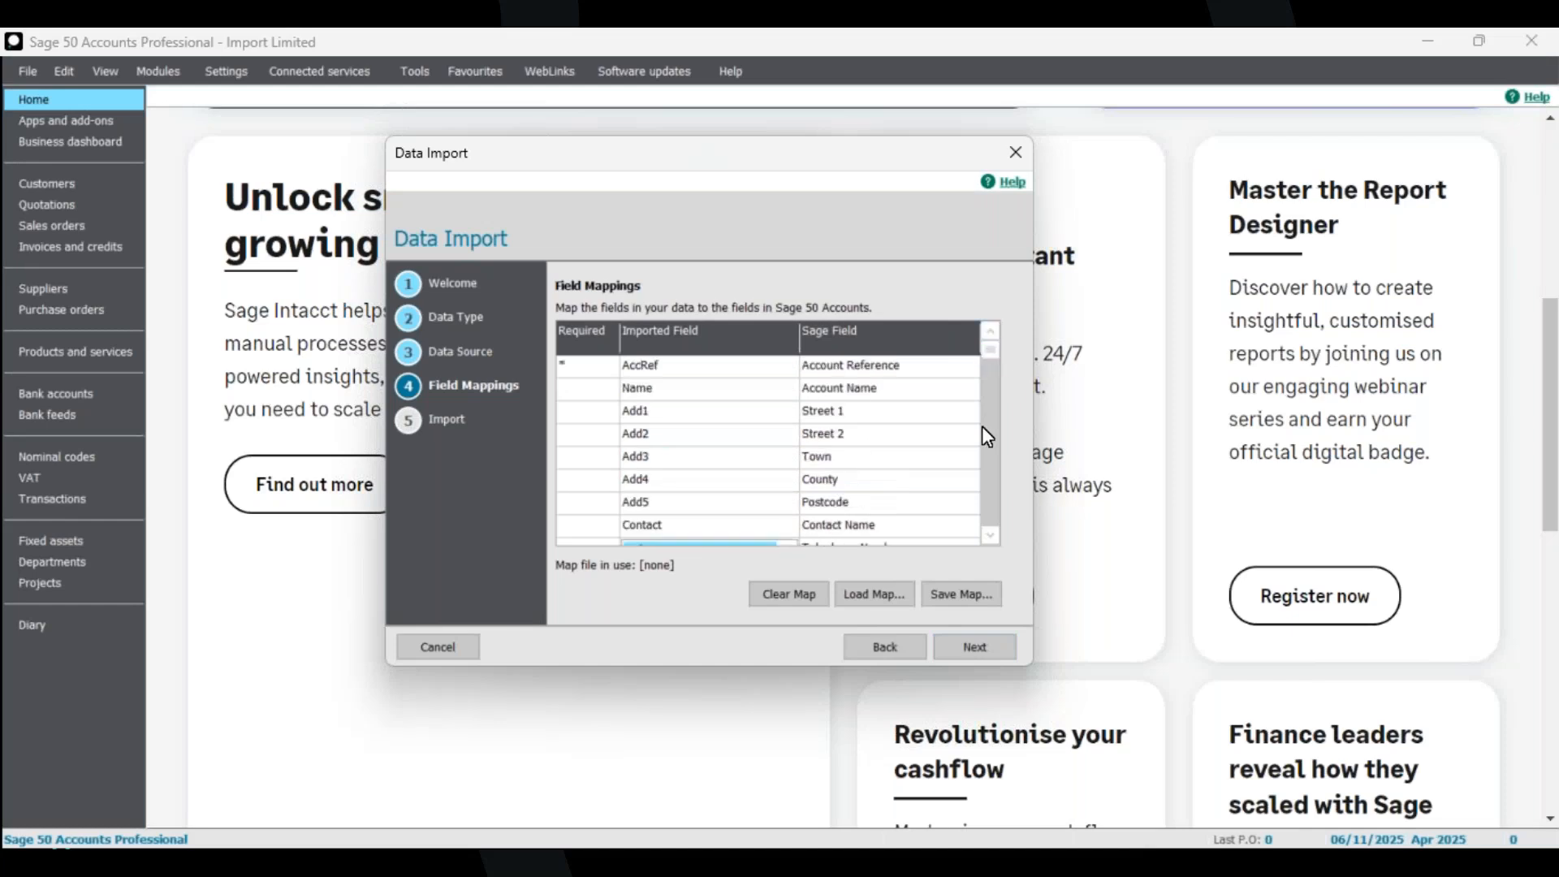
pyautogui.click(990, 536)
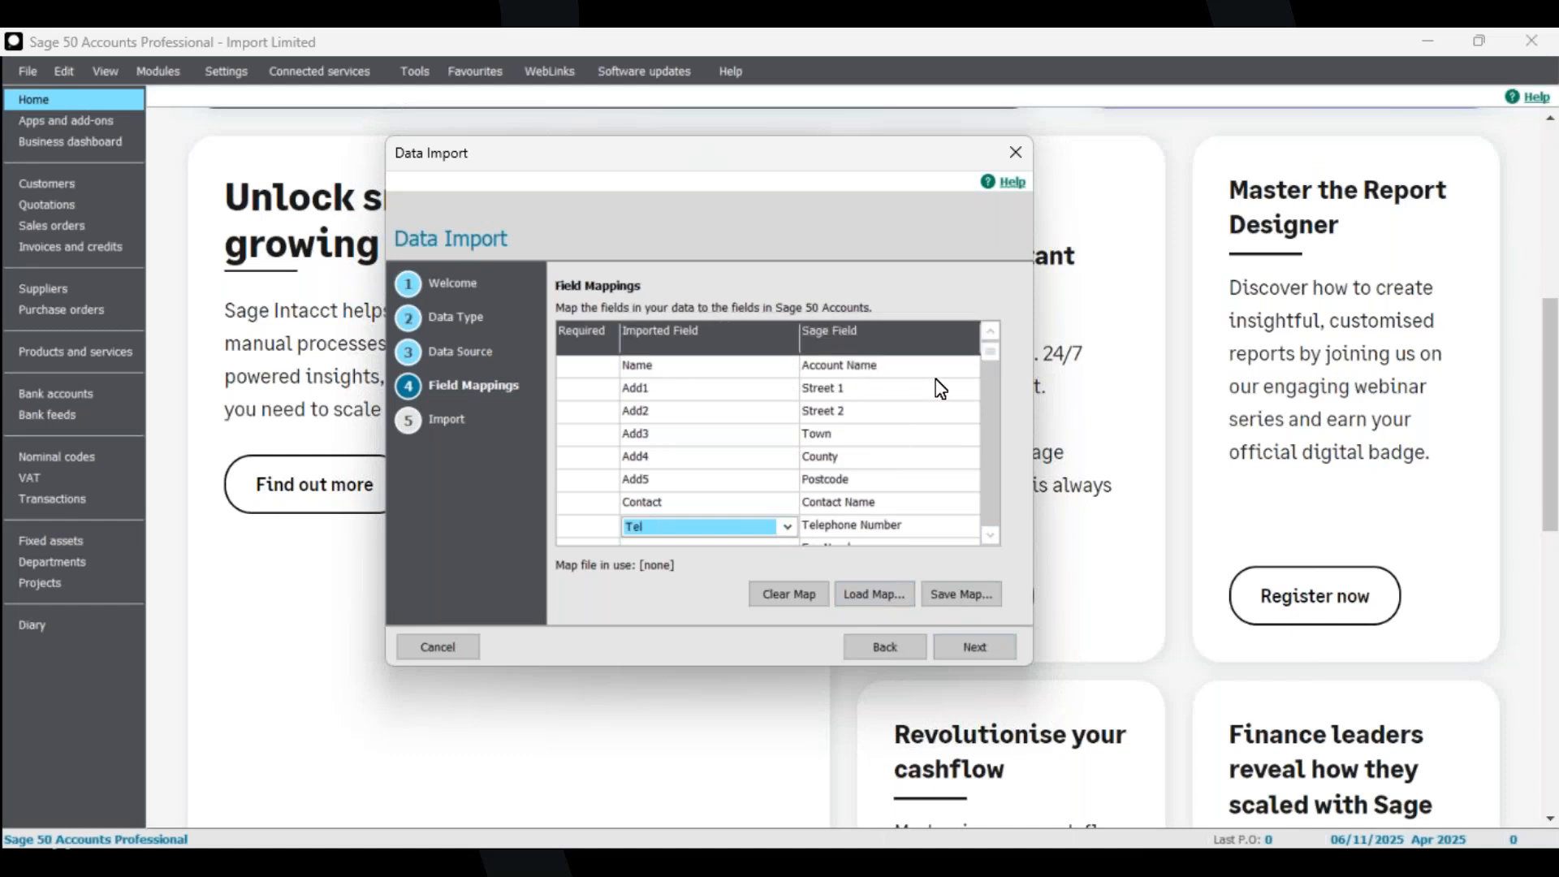
pyautogui.click(991, 332)
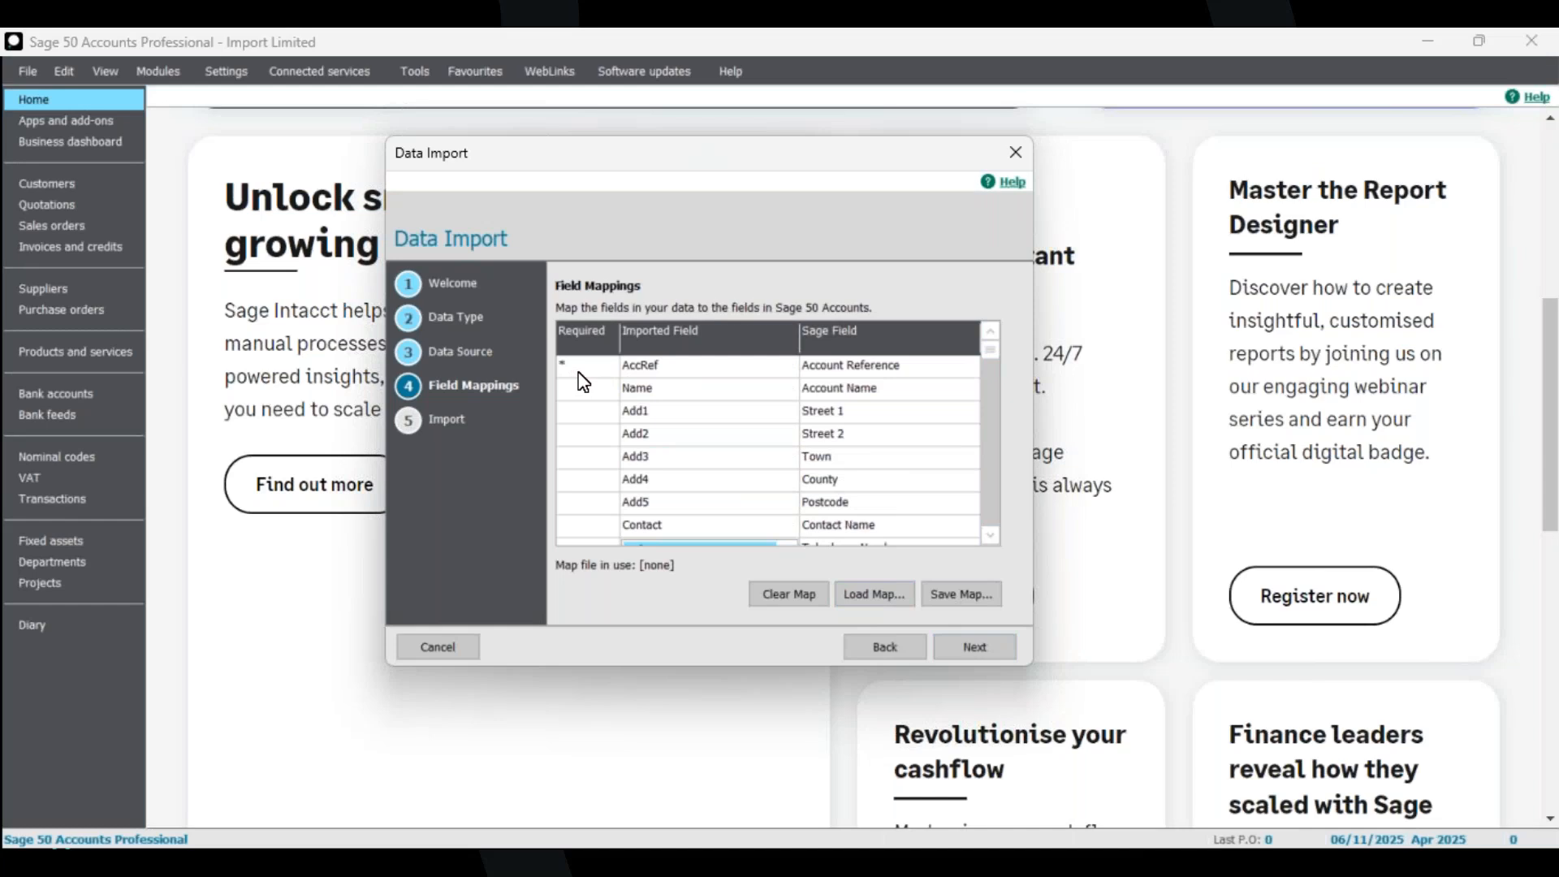
# Move on to the import summary, review it, and import the customer records, closing the results.
pyautogui.click(991, 536)
pyautogui.click(990, 536)
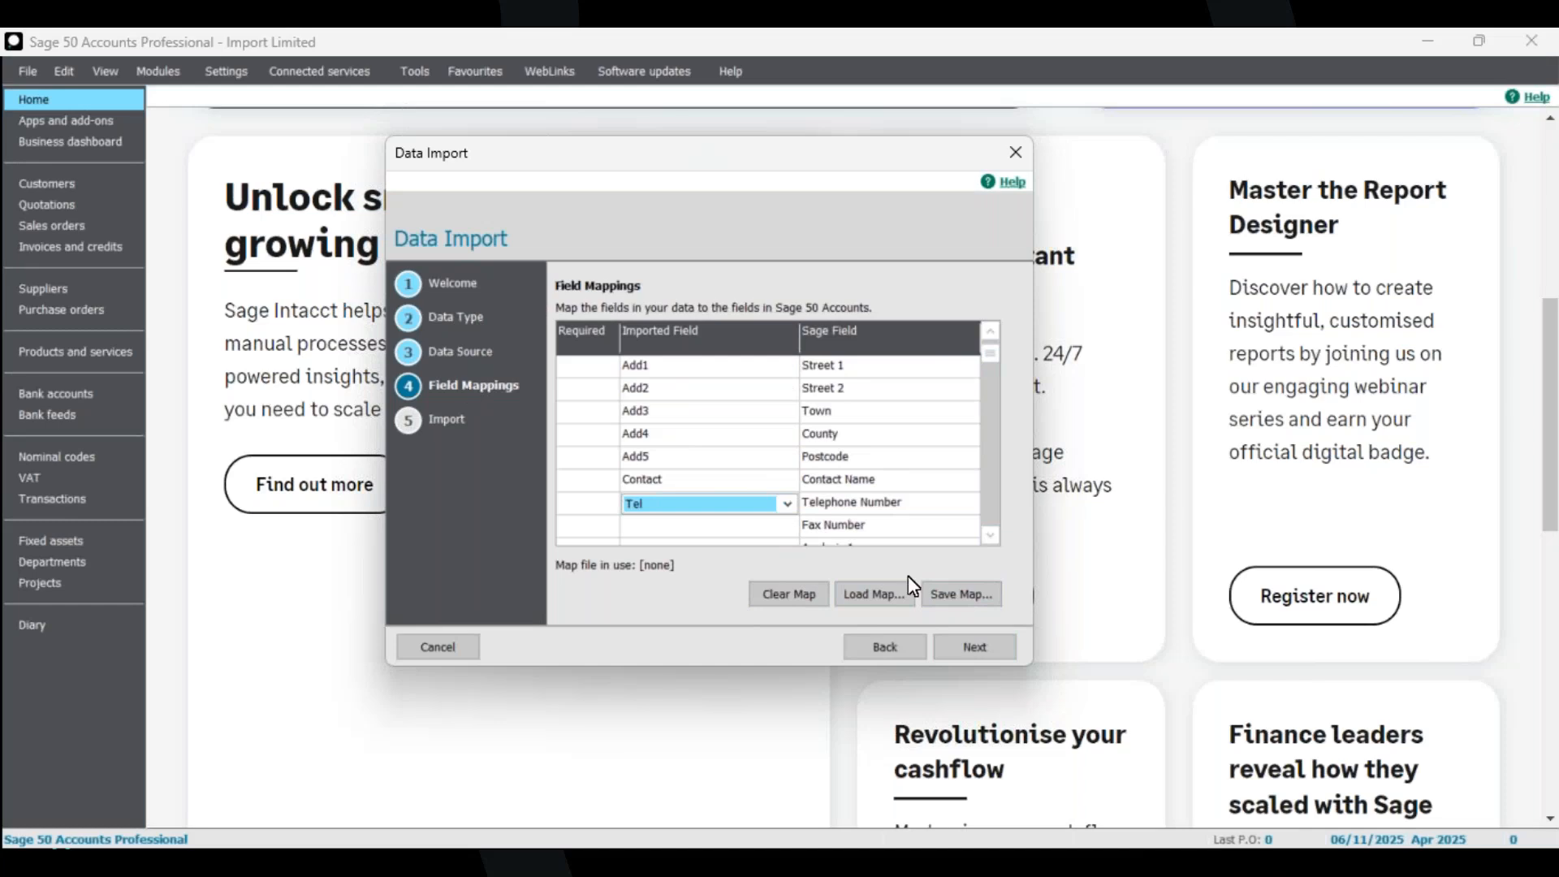
pyautogui.click(963, 651)
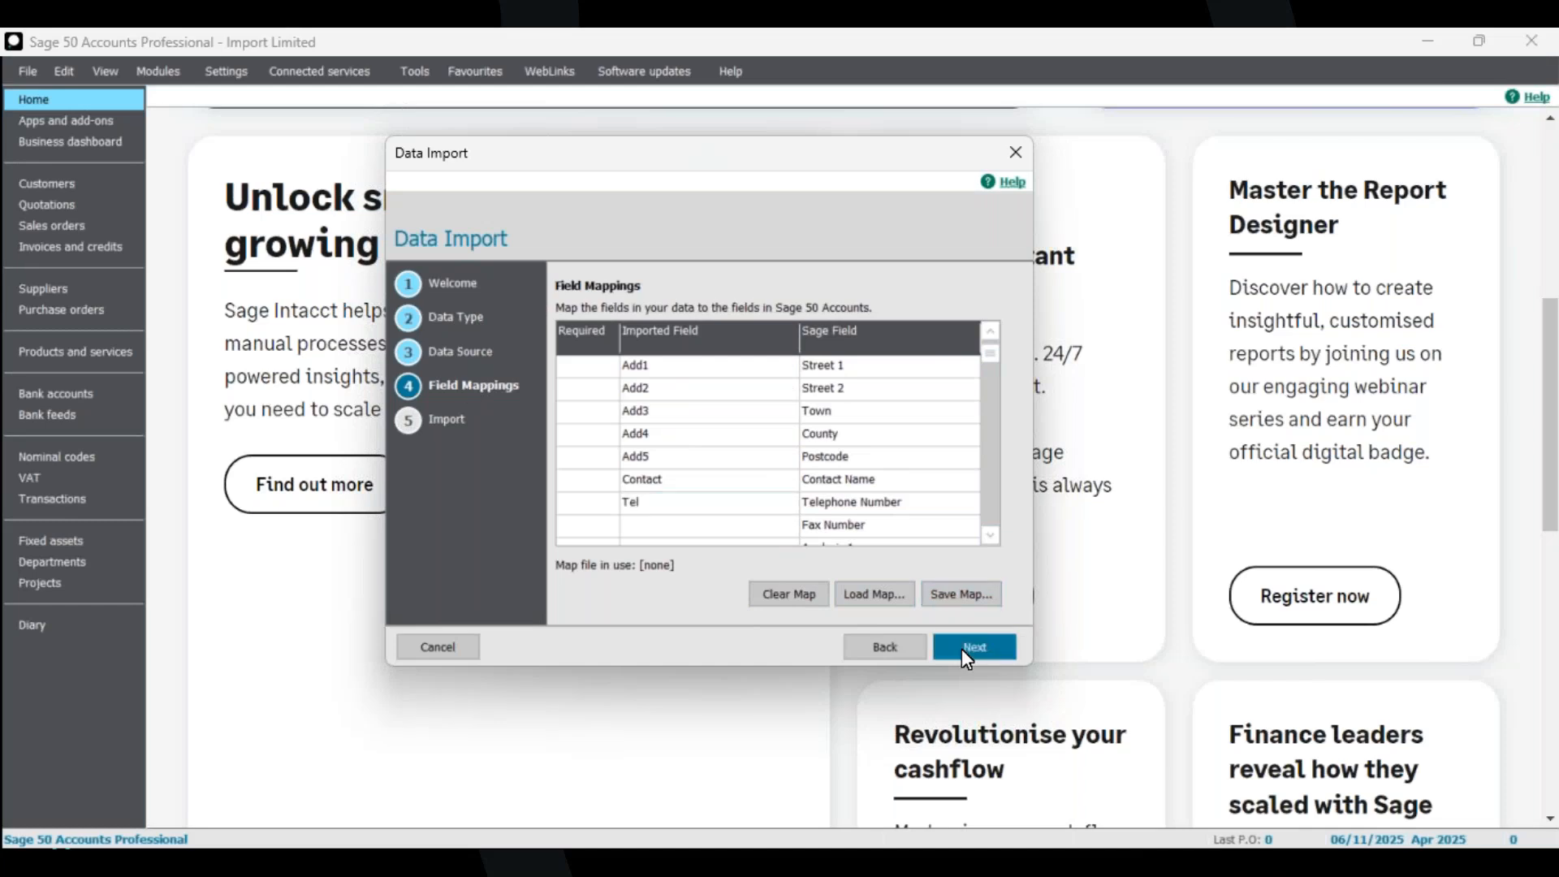
pyautogui.scroll(-1, 849, 468)
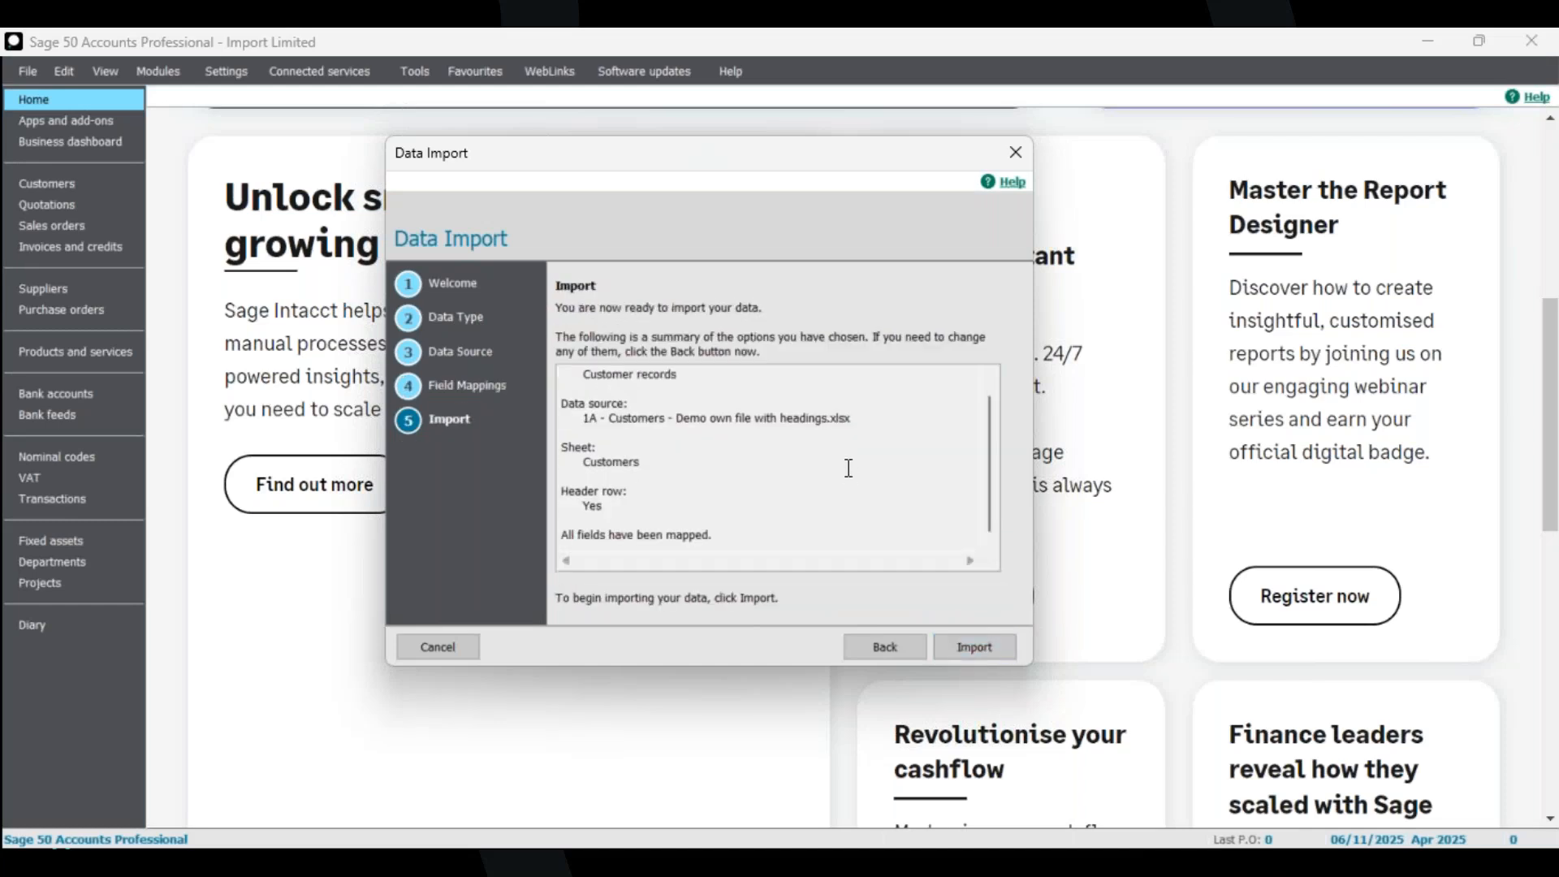
pyautogui.scroll(1, 845, 467)
pyautogui.scroll(-1, 823, 467)
pyautogui.scroll(1, 820, 466)
pyautogui.scroll(-1, 816, 464)
pyautogui.scroll(1, 812, 463)
pyautogui.scroll(-1, 803, 459)
pyautogui.scroll(1, 790, 456)
pyautogui.scroll(-1, 790, 459)
pyautogui.click(974, 647)
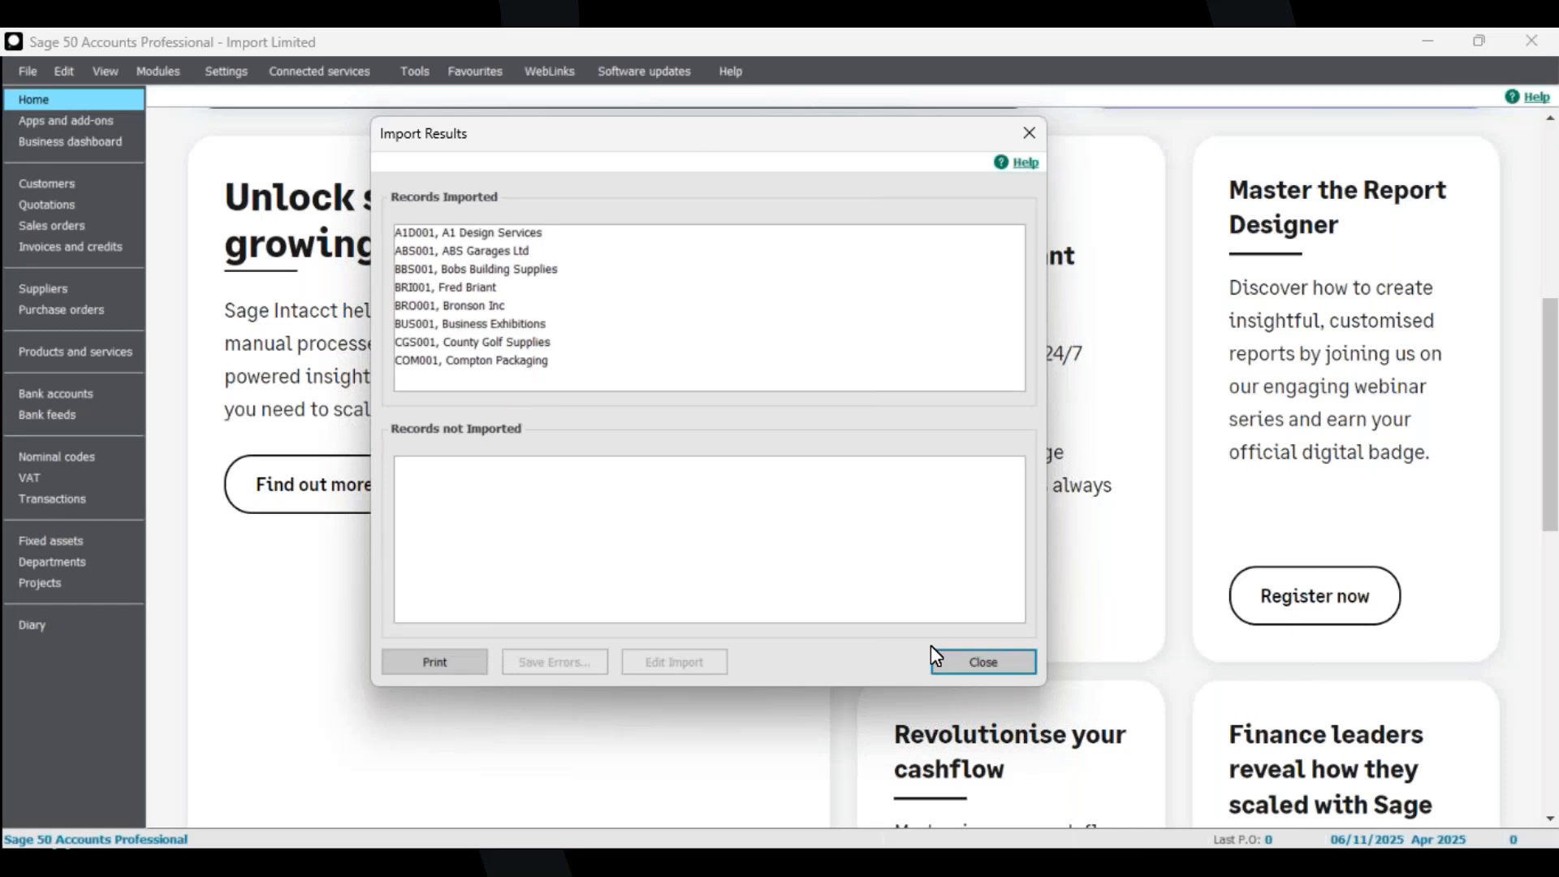
pyautogui.click(984, 662)
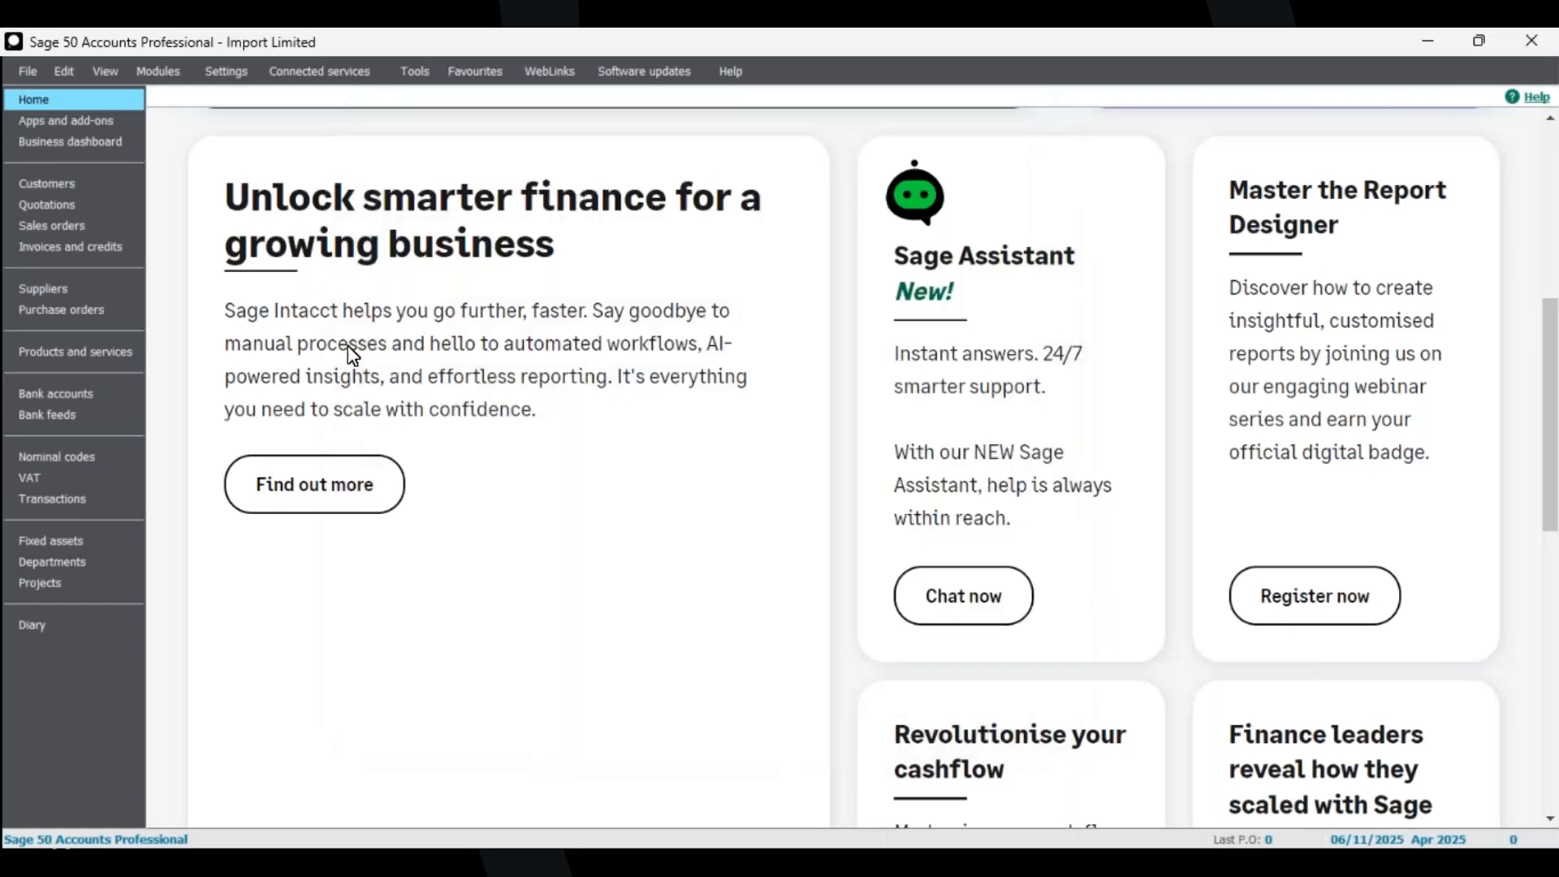
# Open the customer list and view the A1 Design Services record before closing it.
pyautogui.click(47, 183)
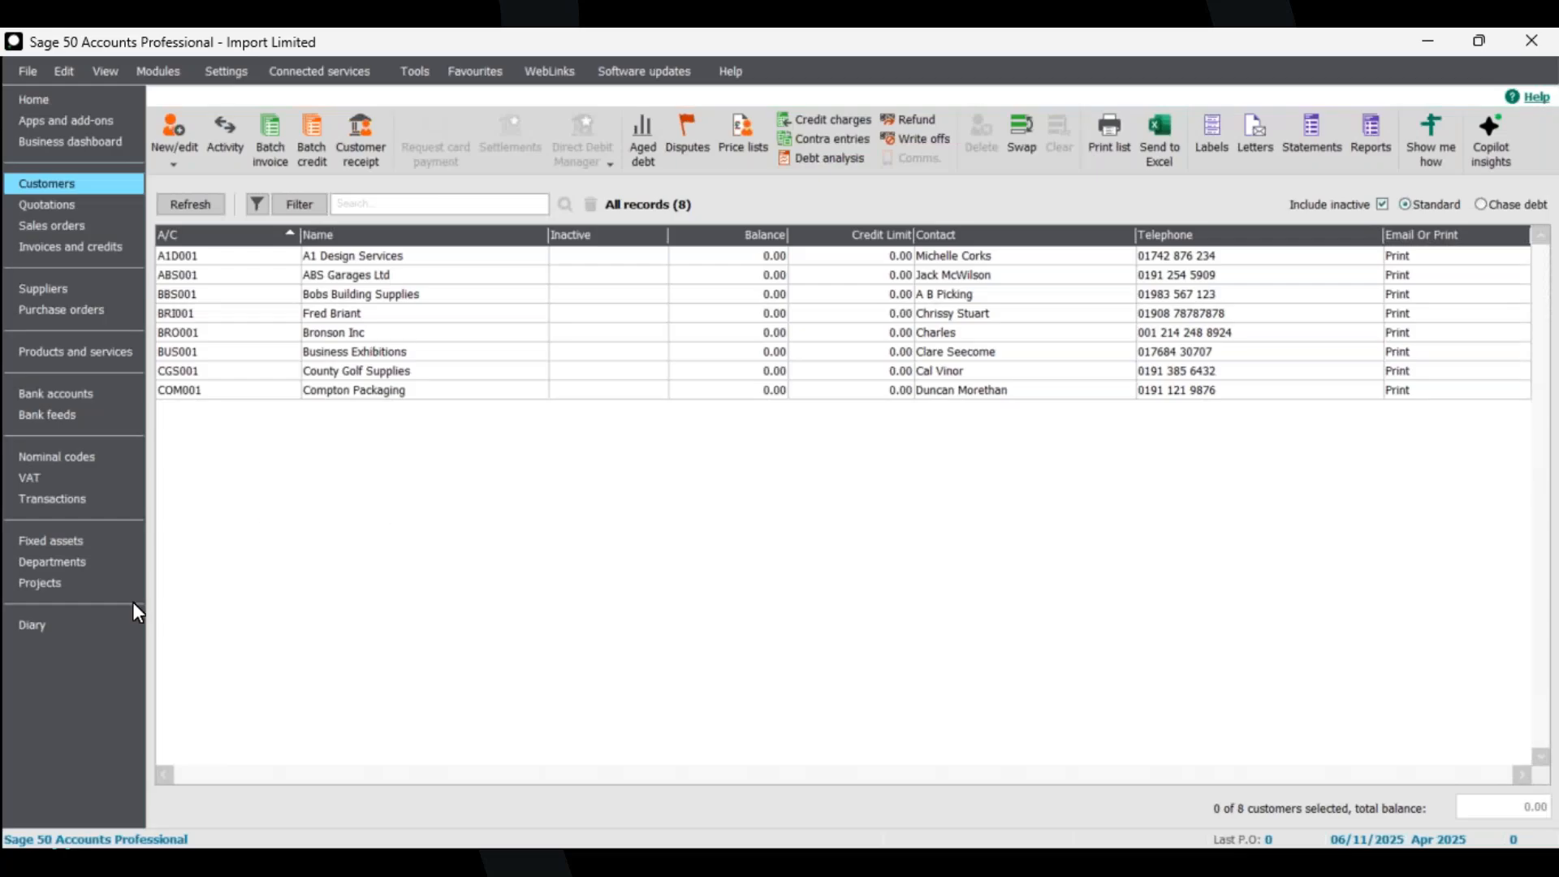
pyautogui.click(370, 259)
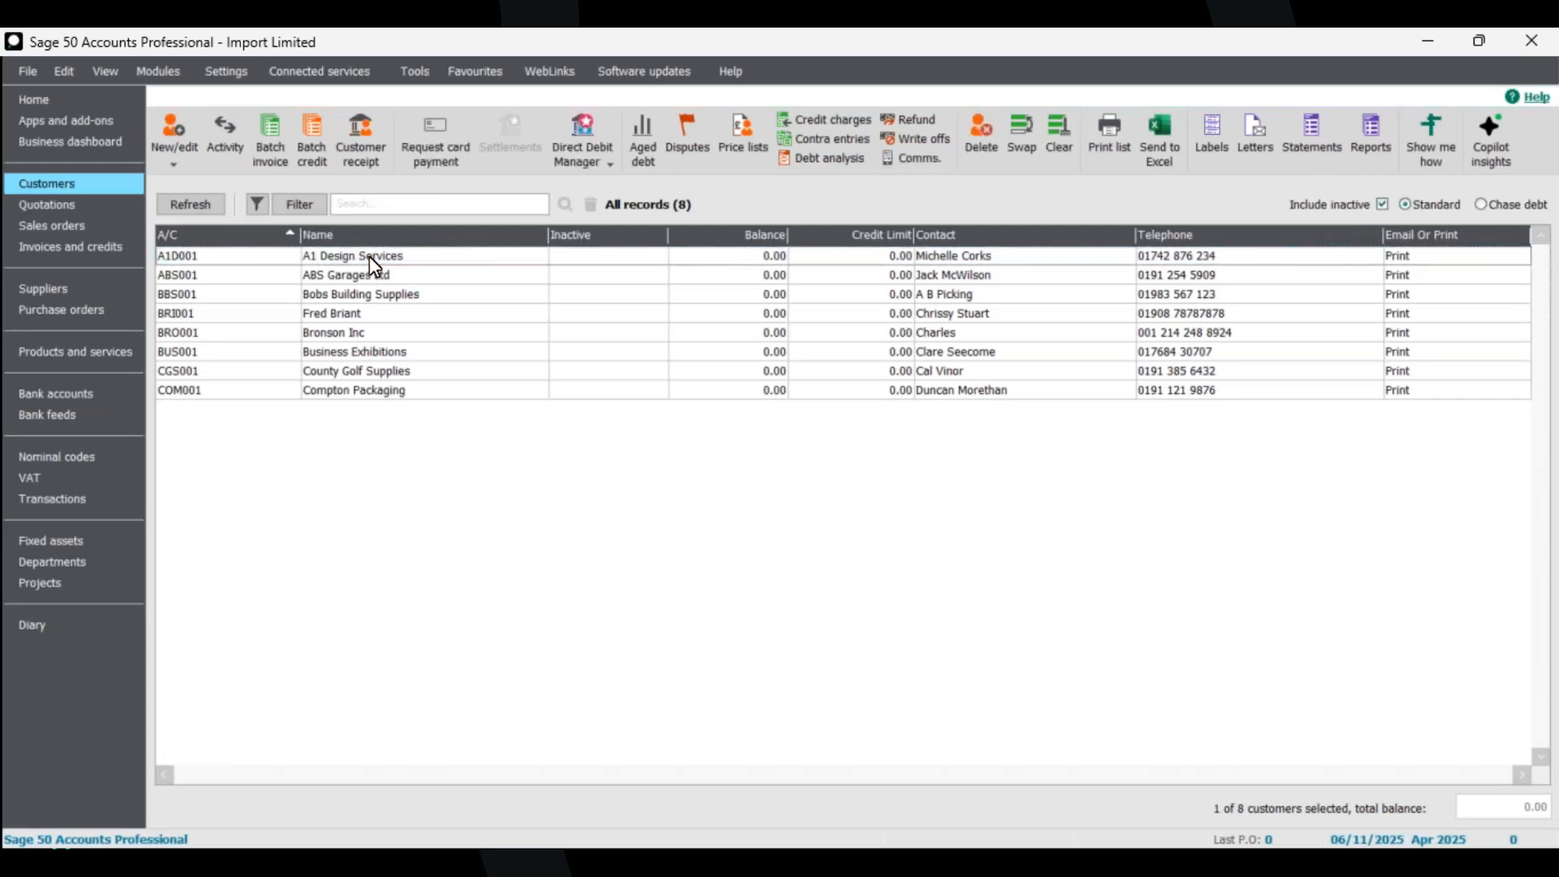
pyautogui.doubleClick(369, 255)
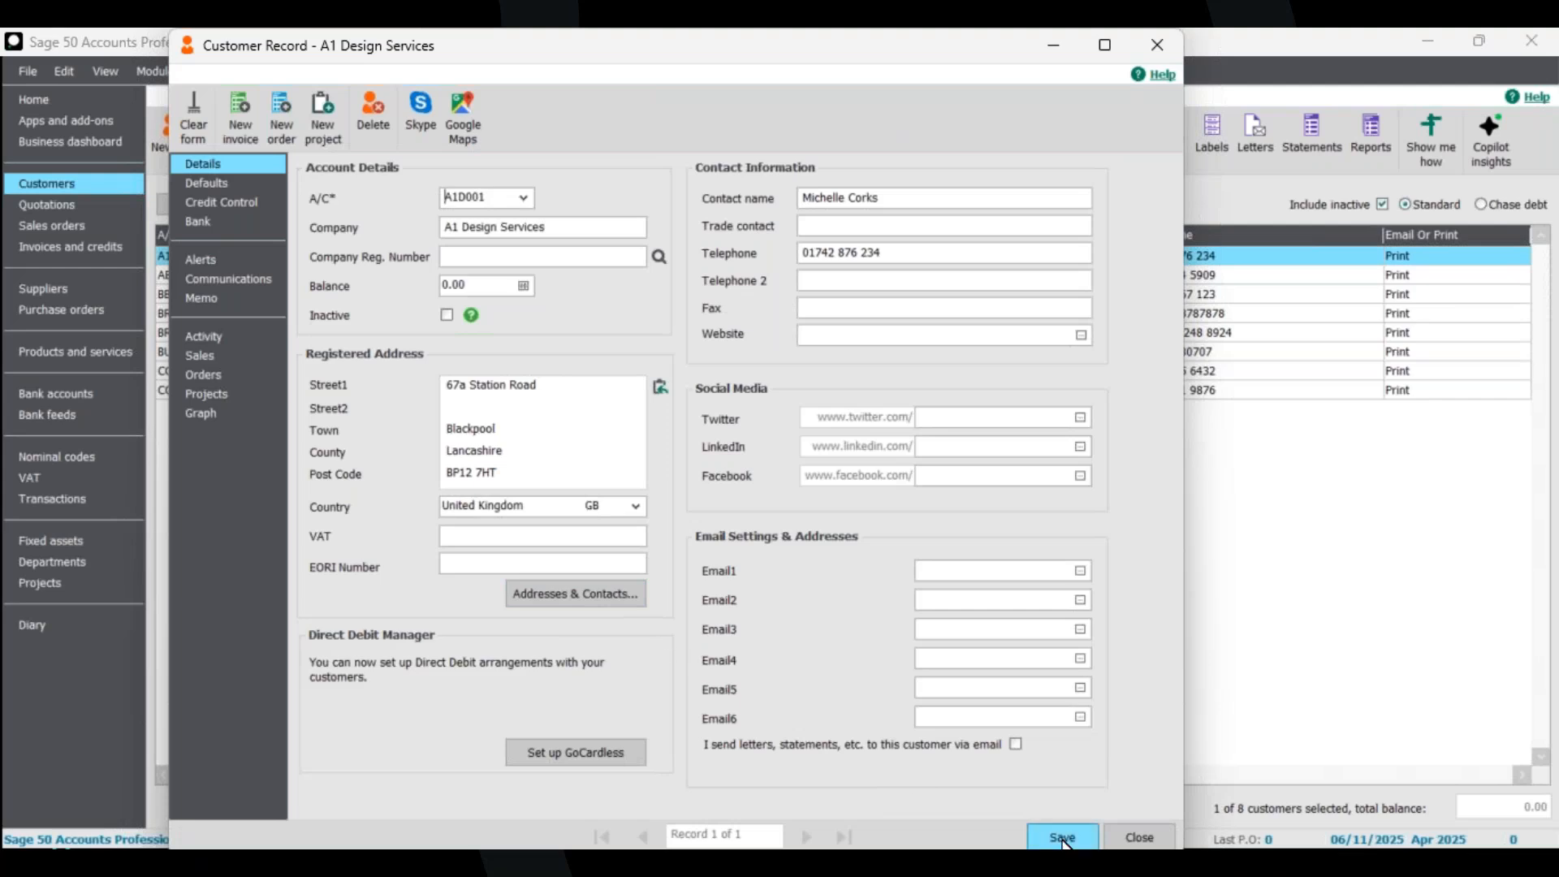
pyautogui.click(1136, 832)
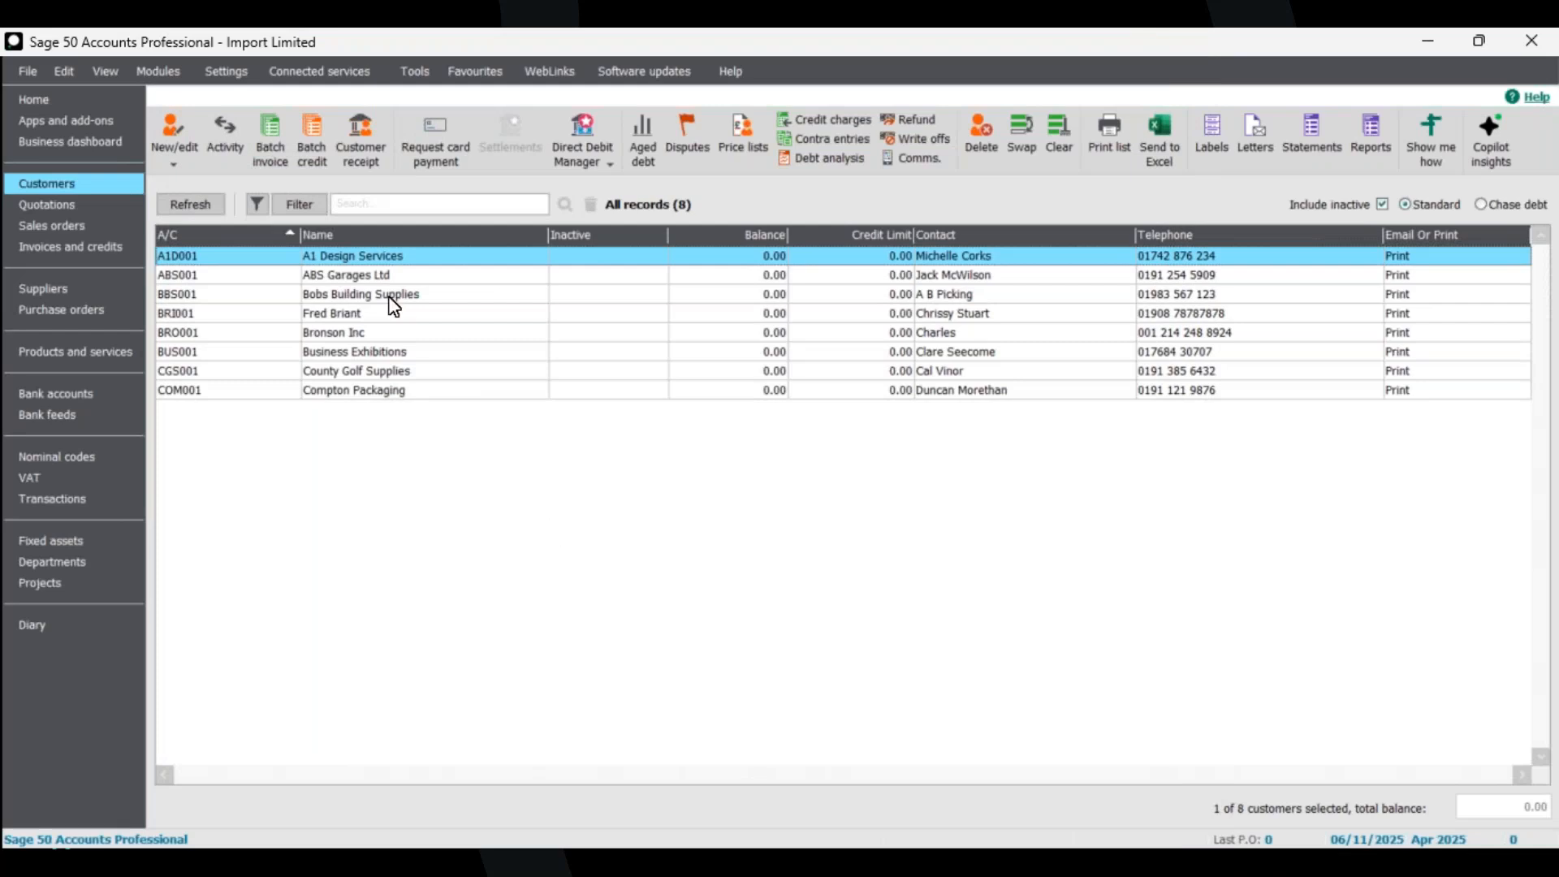
# Open the customer defaults settings and close them without changes.
pyautogui.click(226, 77)
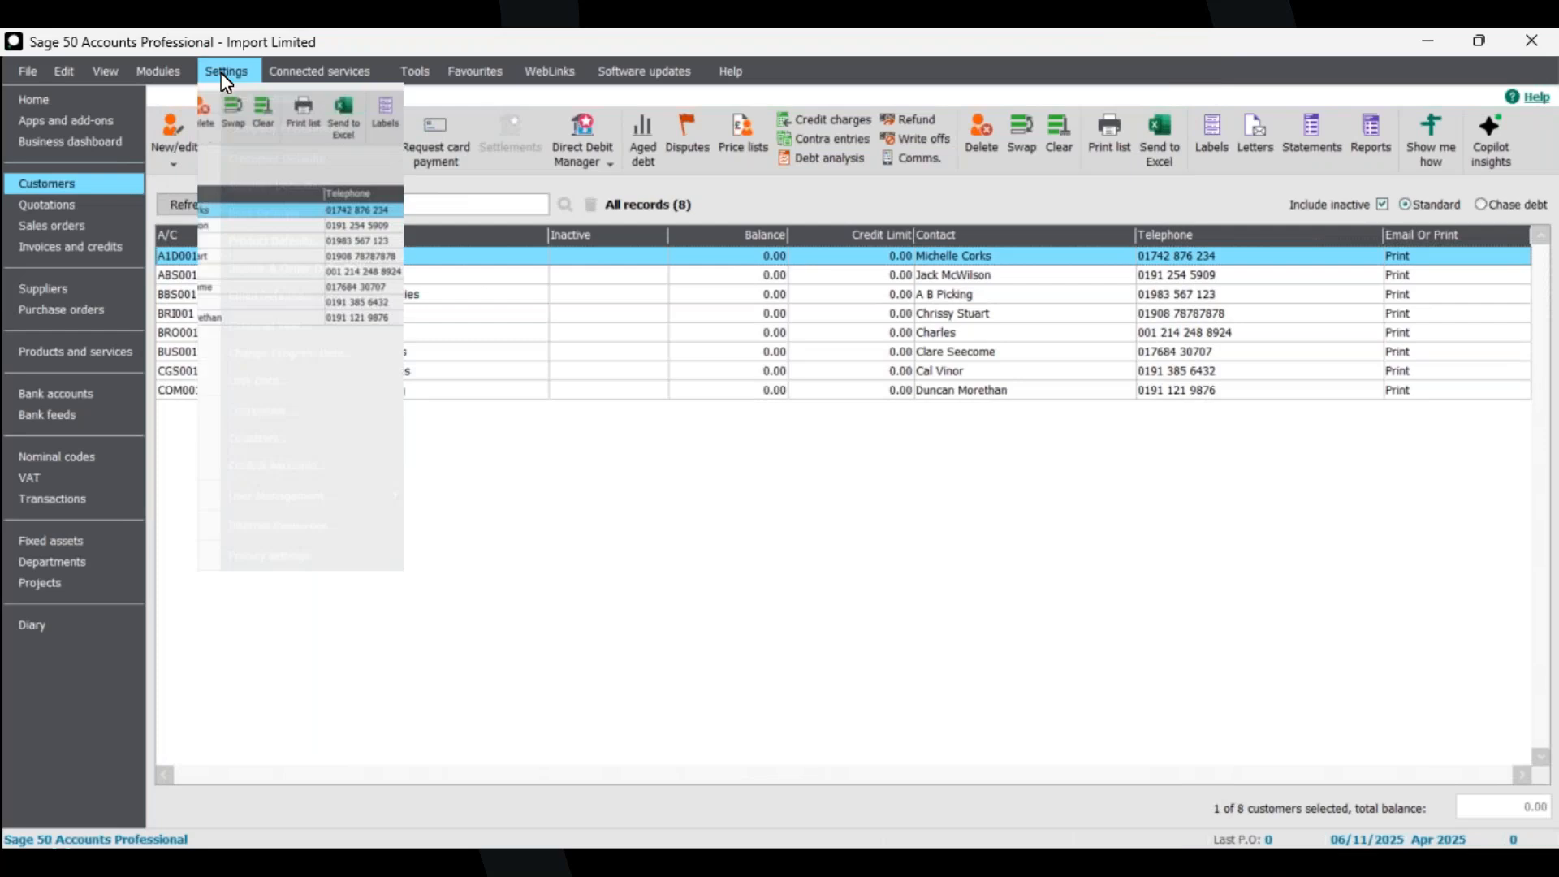
pyautogui.click(221, 72)
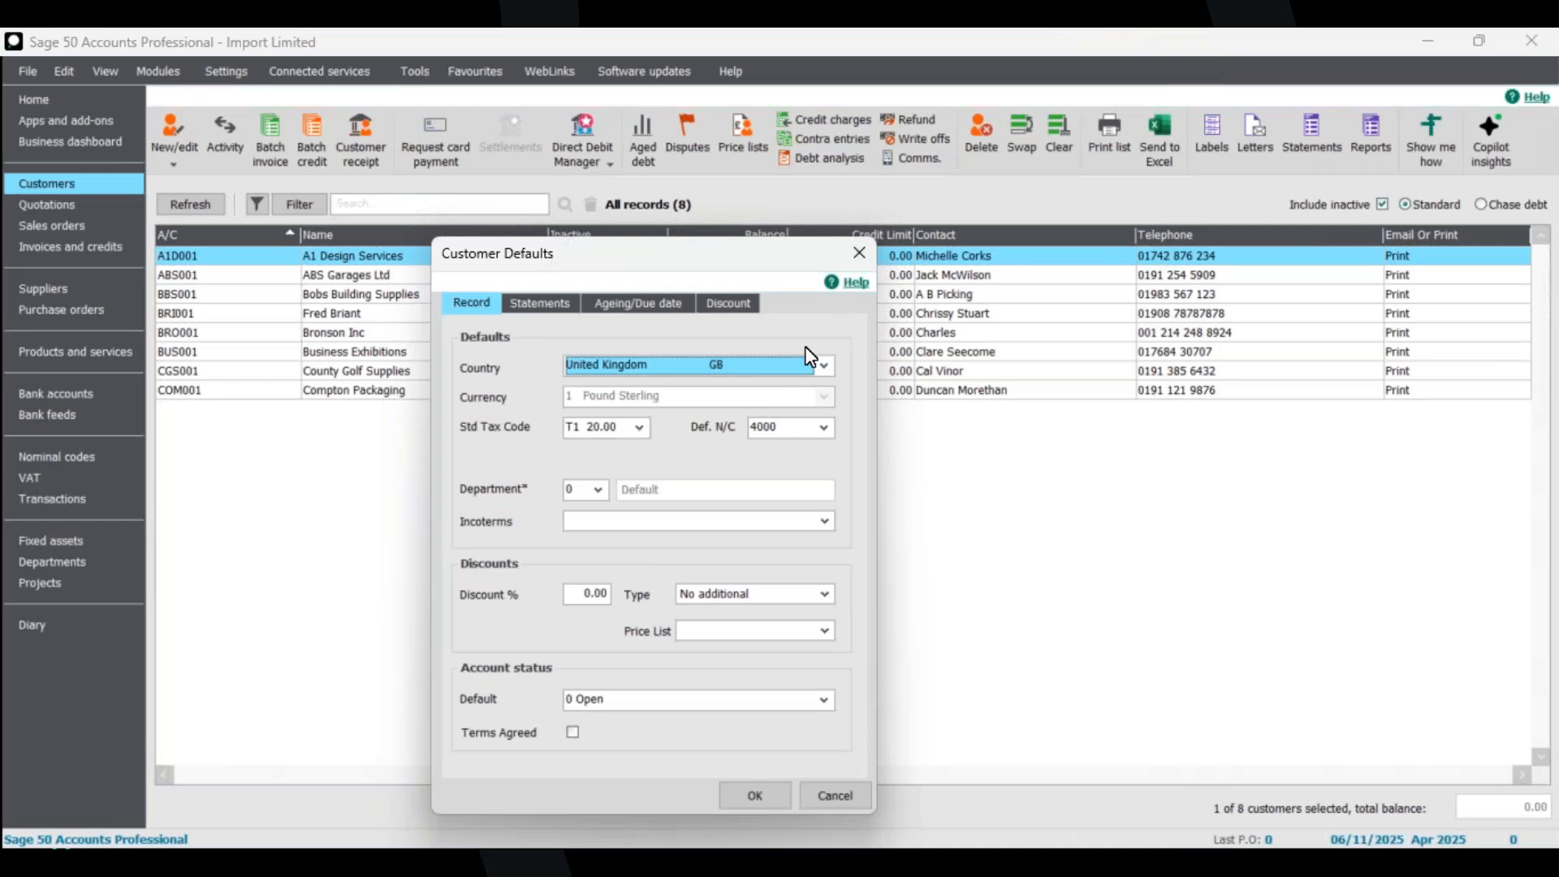
pyautogui.click(857, 255)
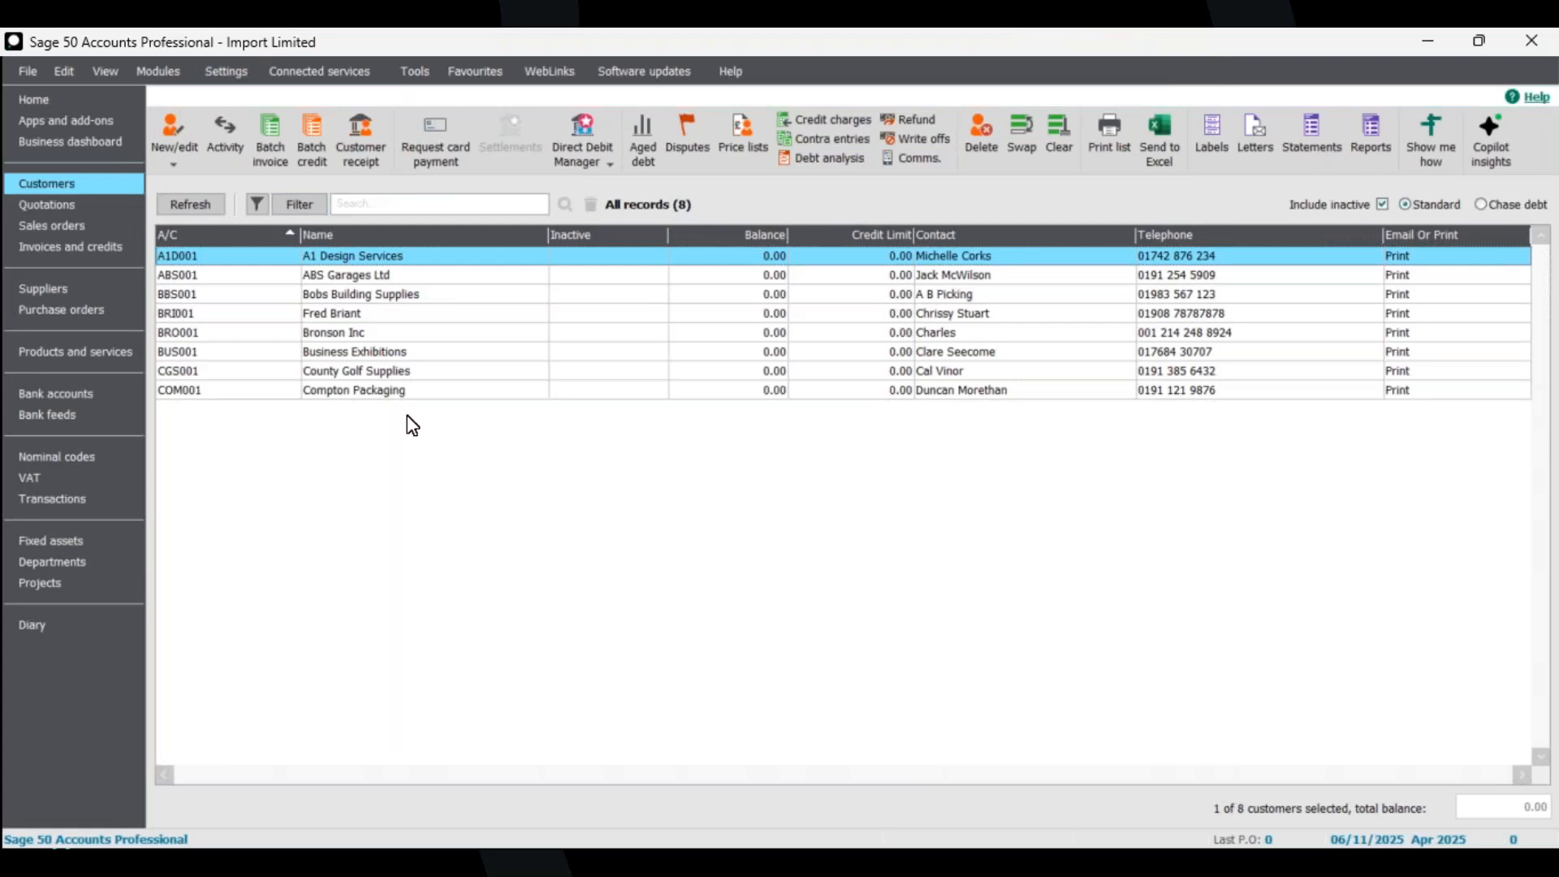
pyautogui.click(29, 71)
pyautogui.click(90, 347)
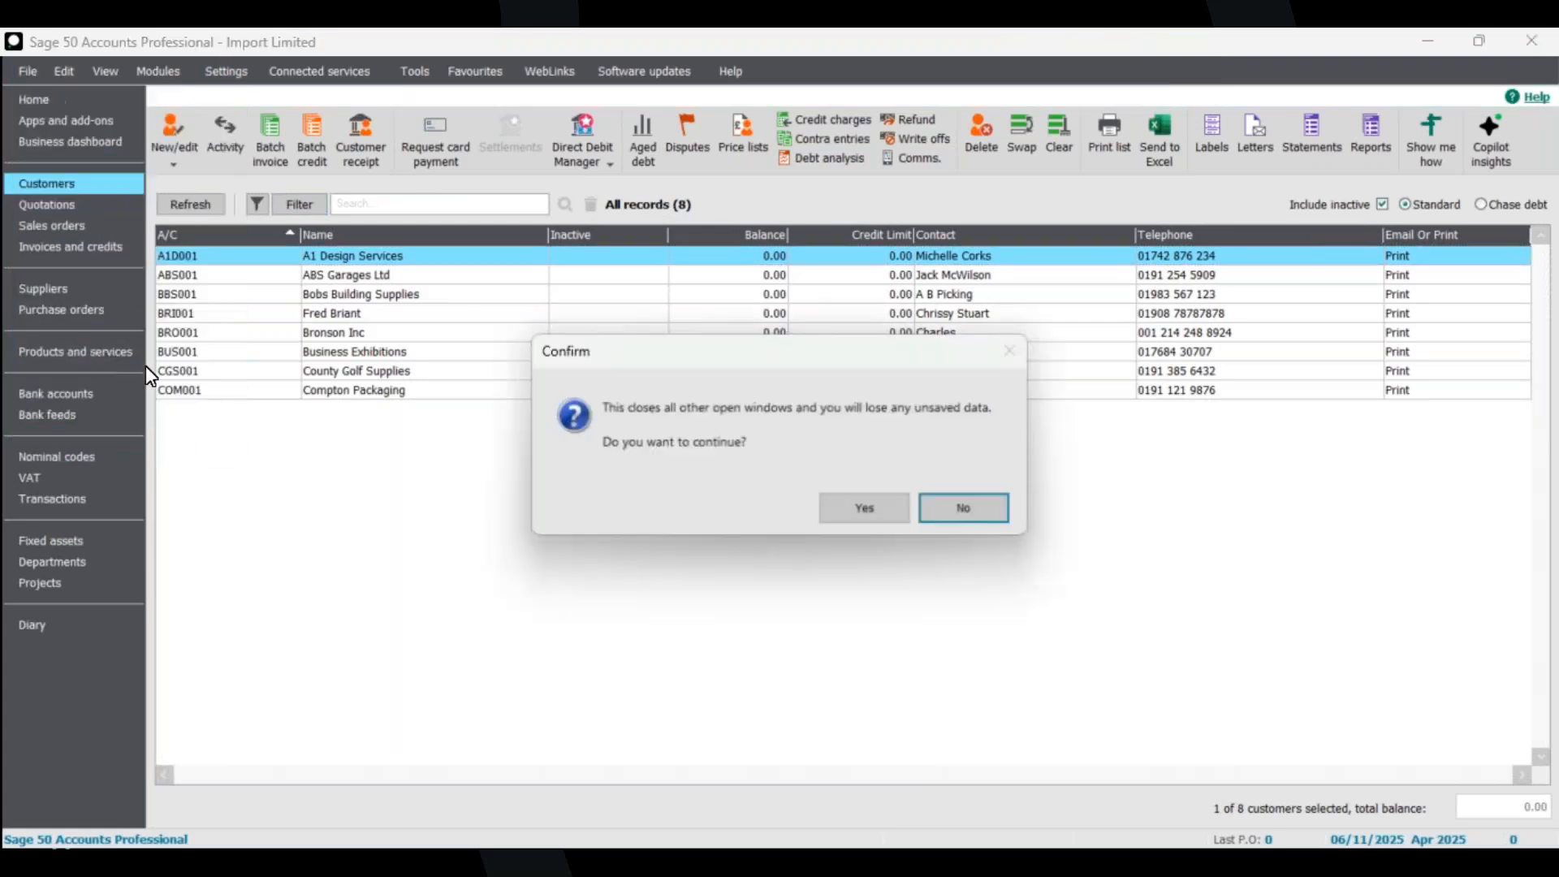
pyautogui.click(864, 507)
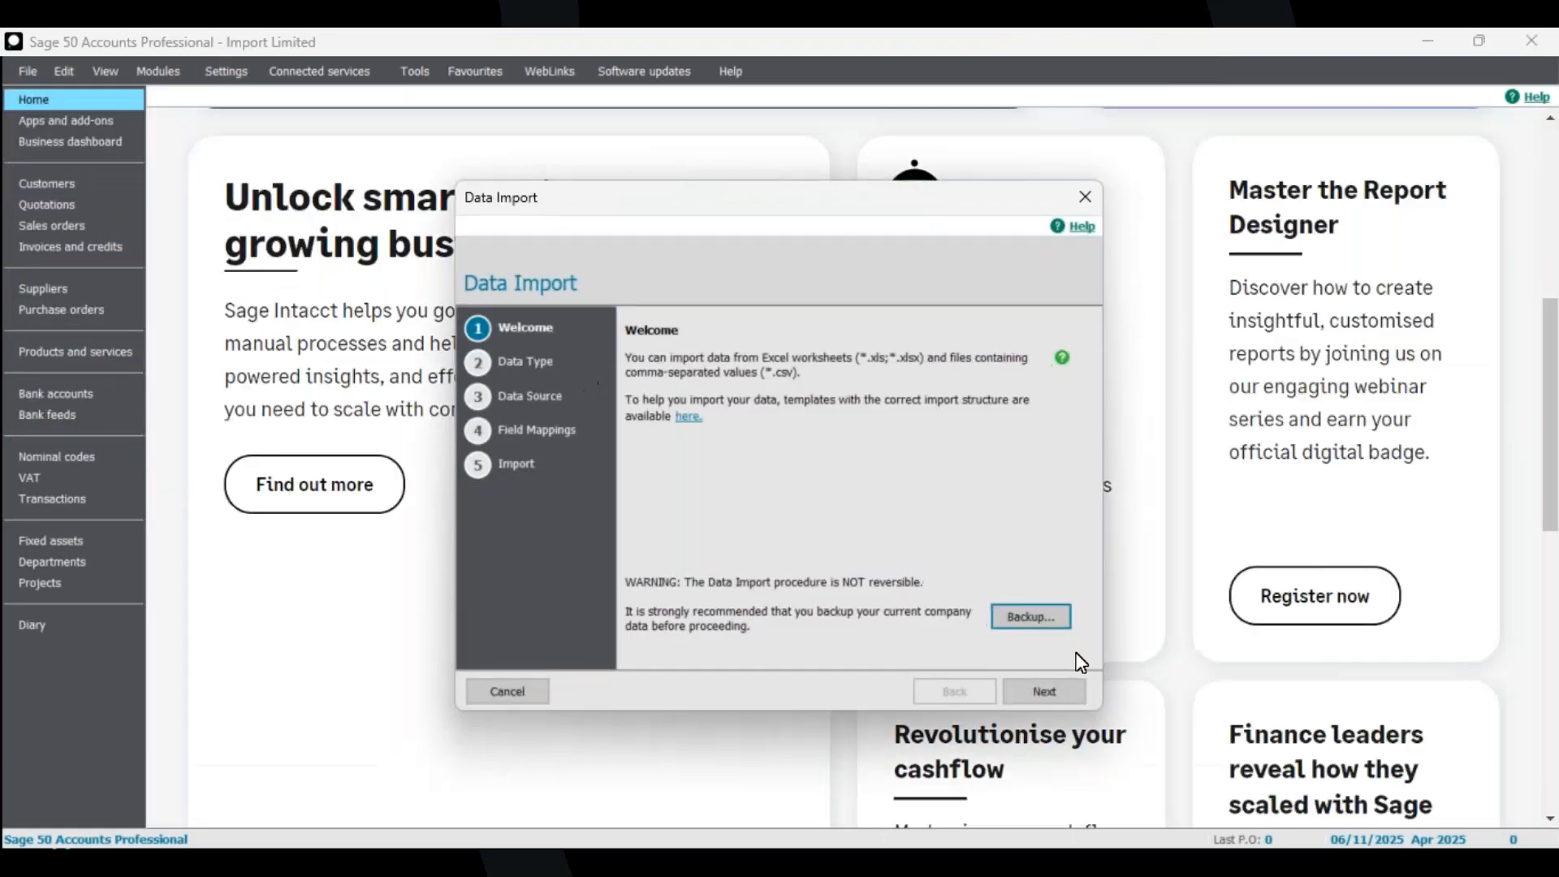
pyautogui.click(1081, 199)
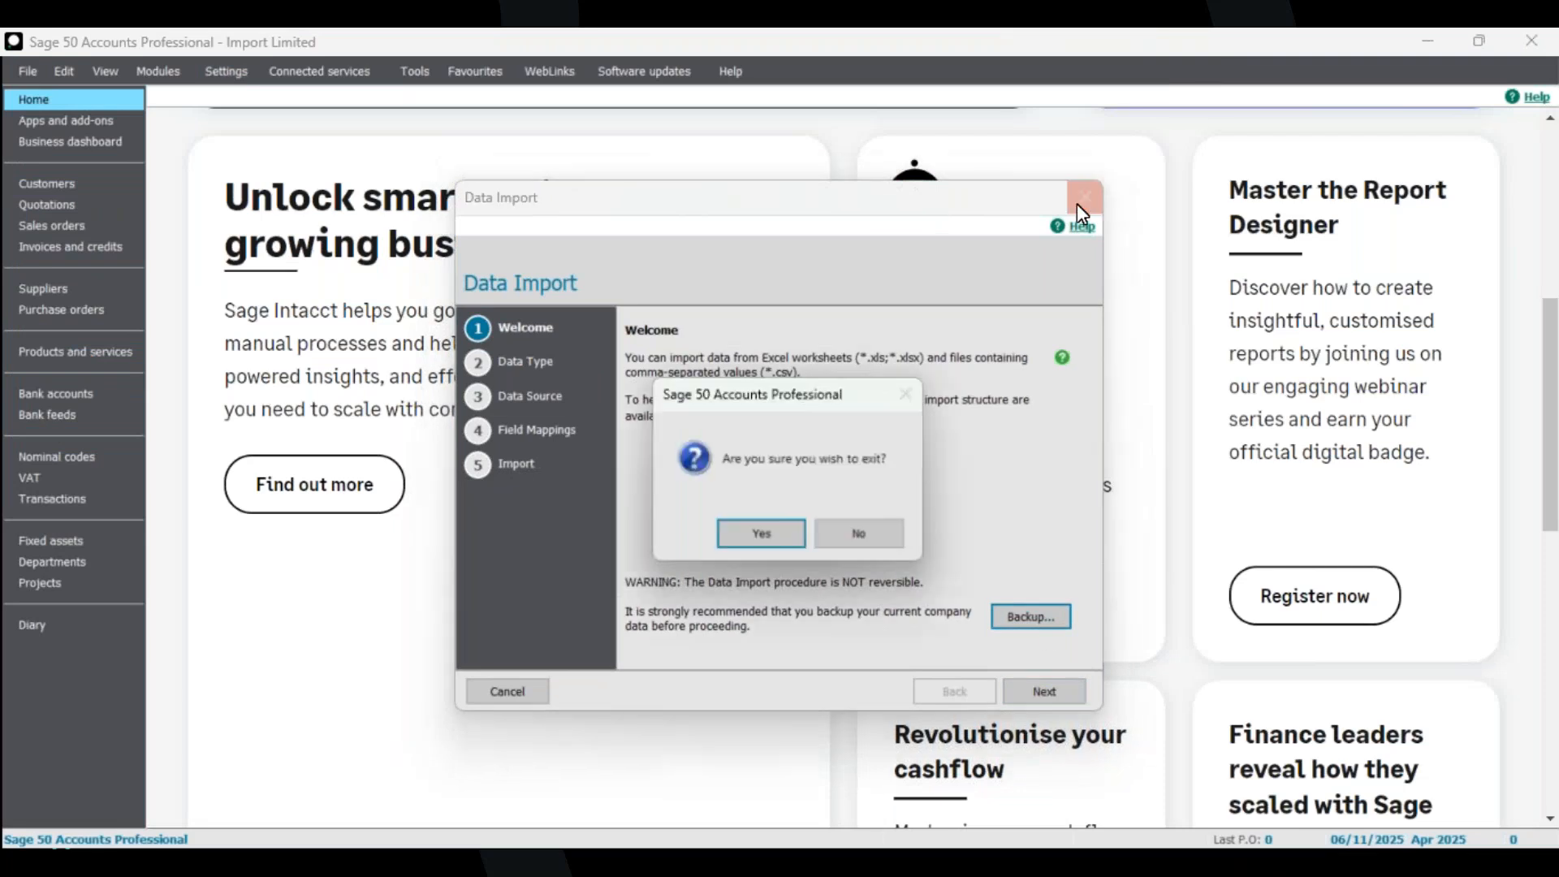
pyautogui.click(763, 533)
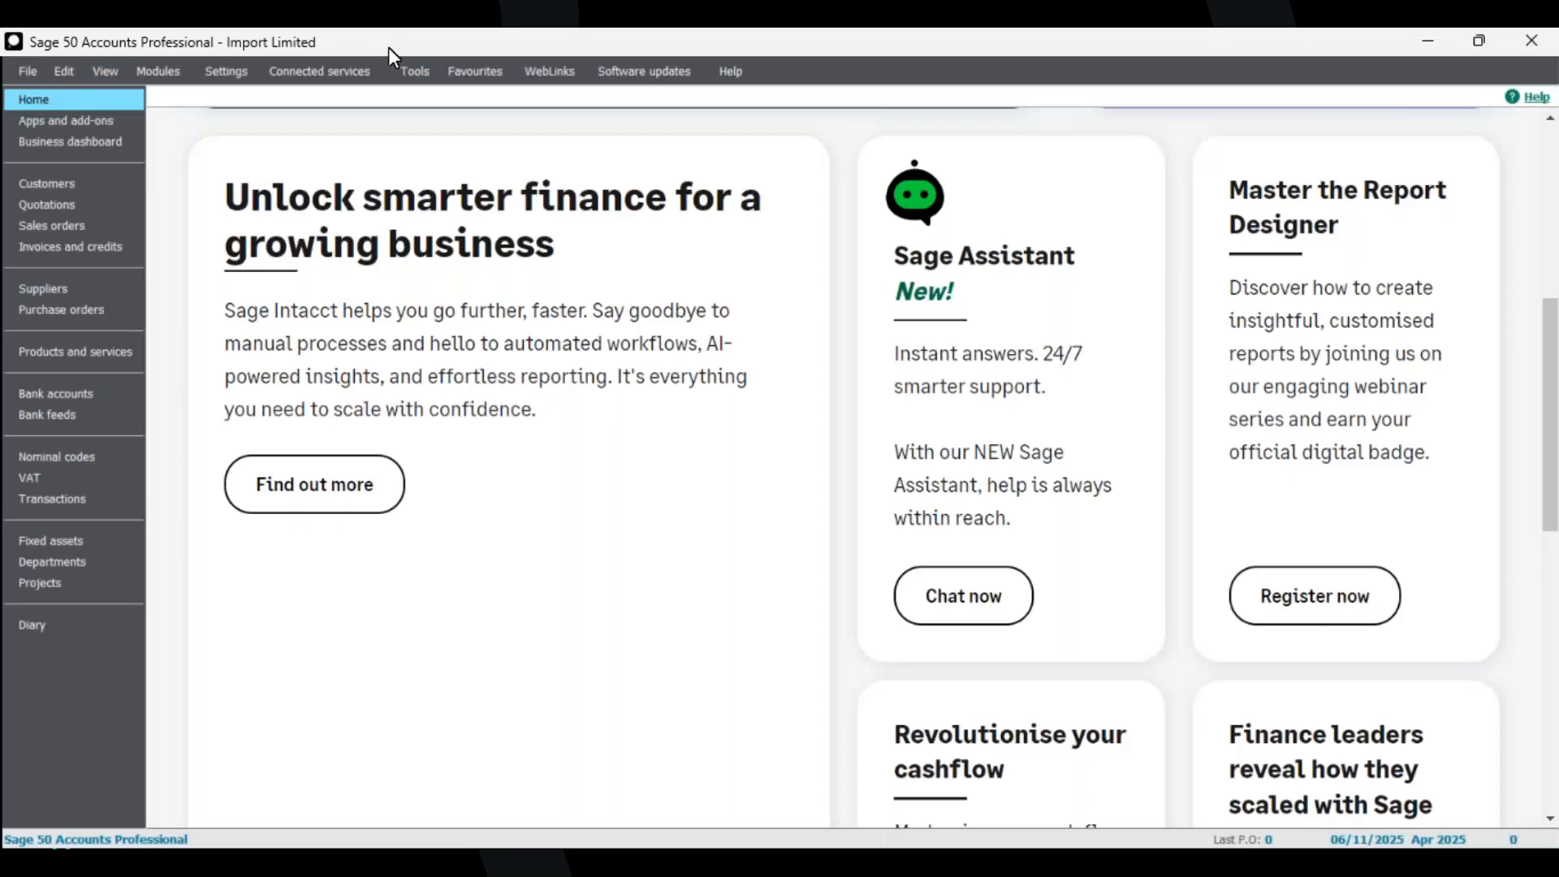
# Start the Data Import Wizard again and choose customer records as the data type.
pyautogui.click(28, 72)
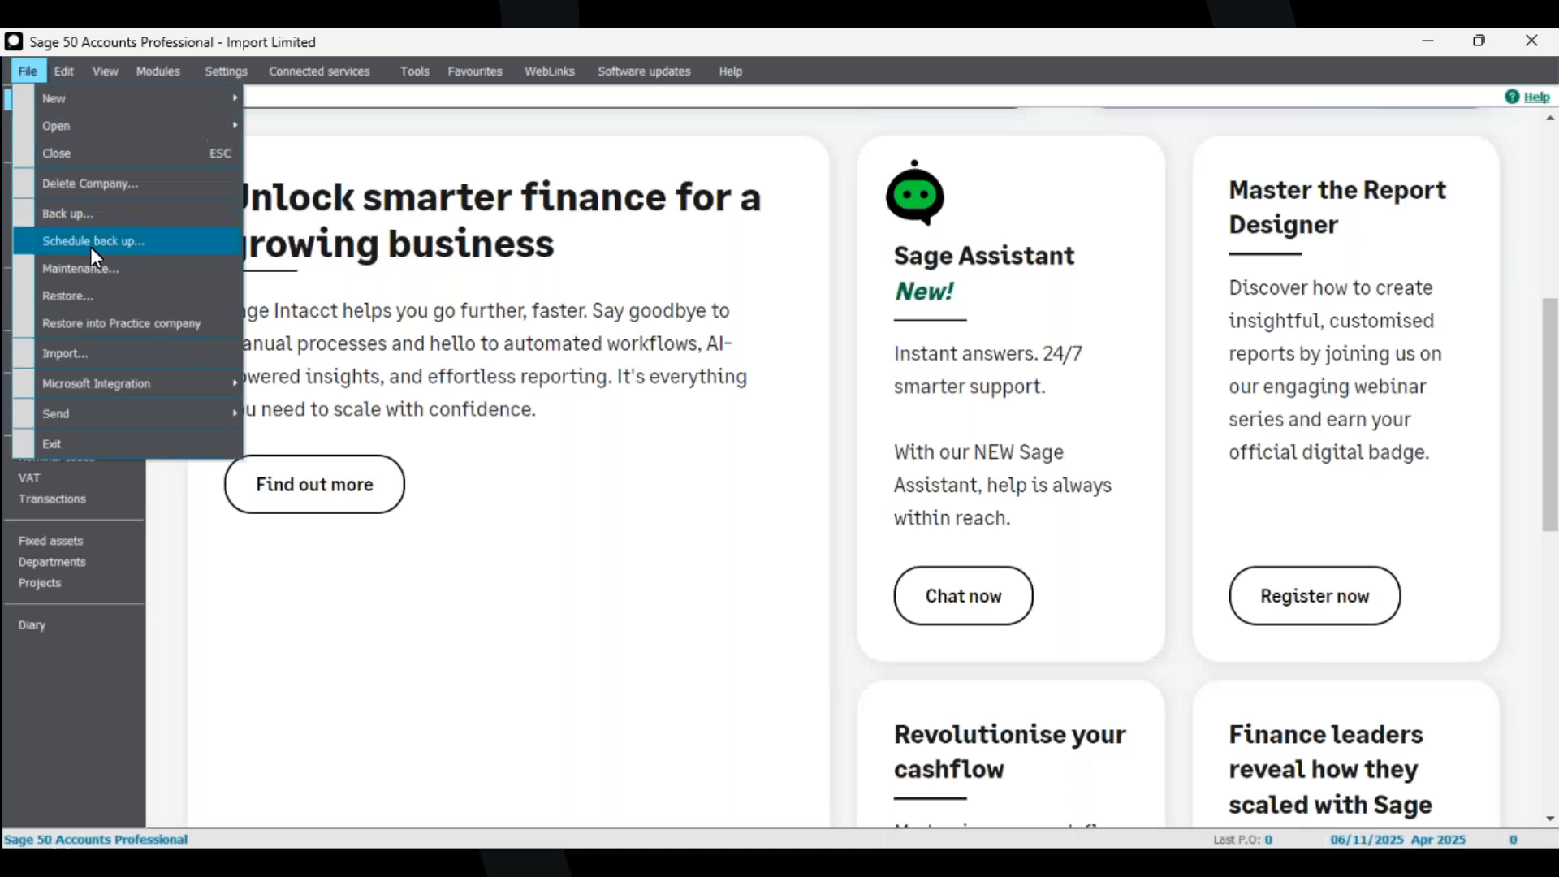
pyautogui.click(109, 356)
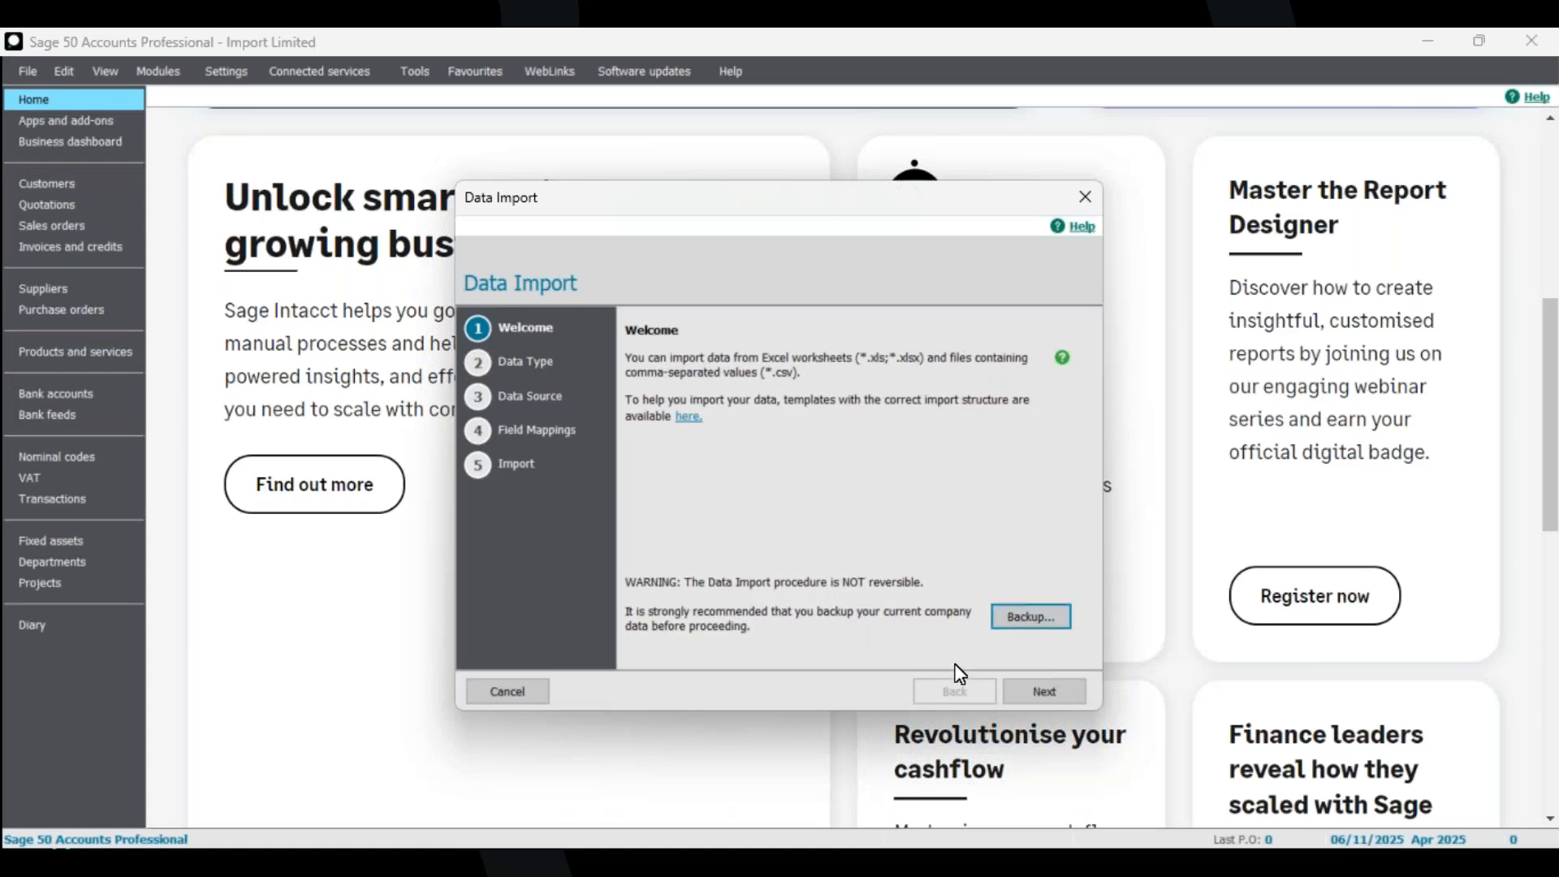
pyautogui.click(1036, 695)
pyautogui.click(715, 412)
pyautogui.click(1036, 689)
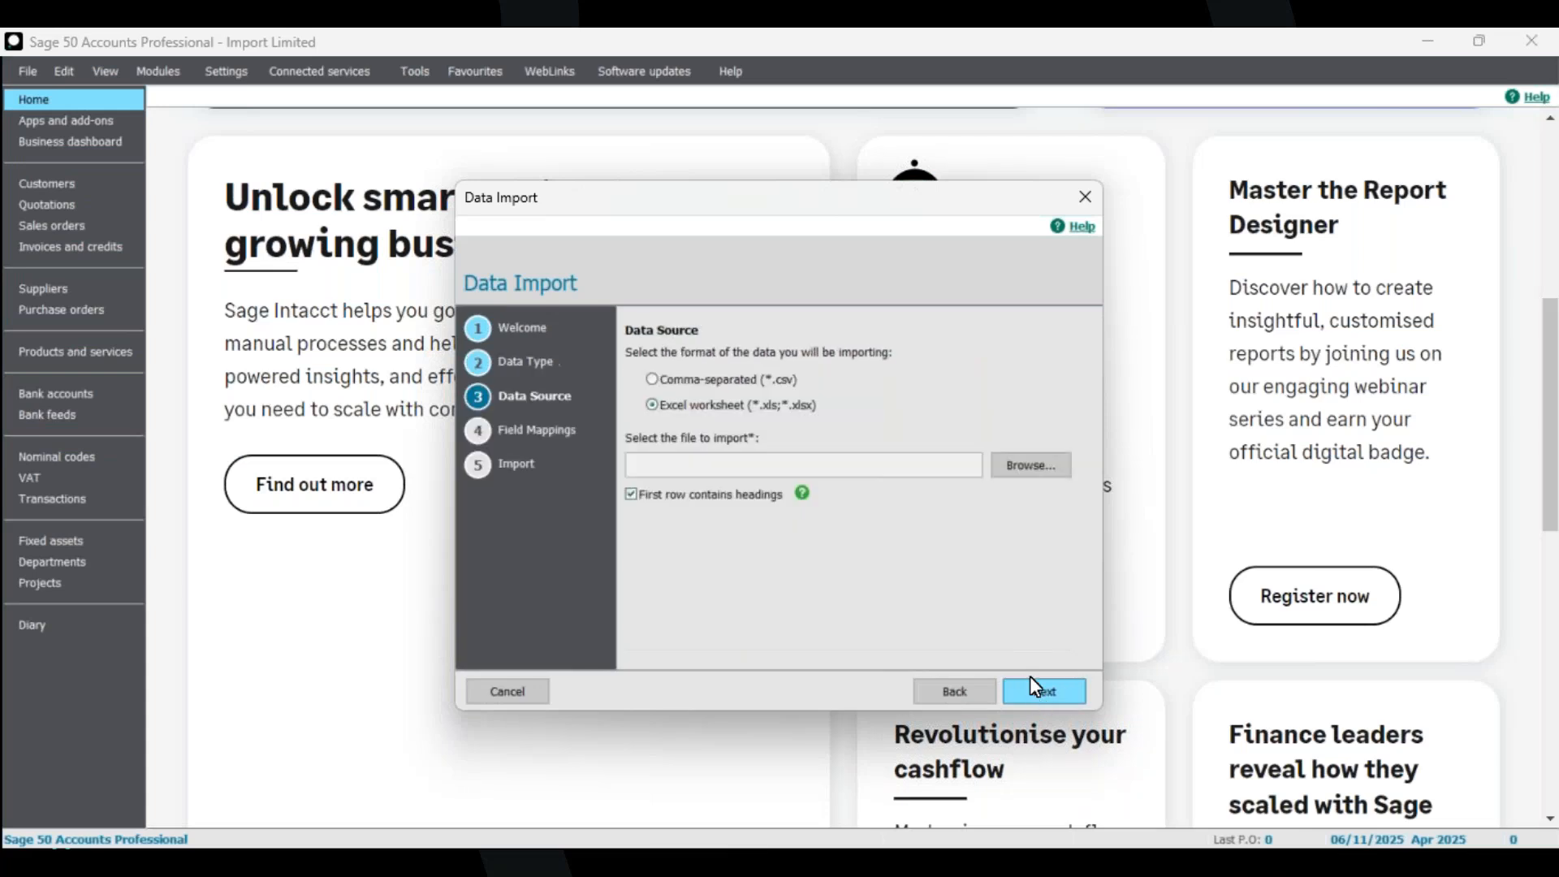
# Examine the 1B - Customers - Demo own file no headings spreadsheet in Excel, then close Excel.
pyautogui.click(1039, 466)
pyautogui.click(502, 260)
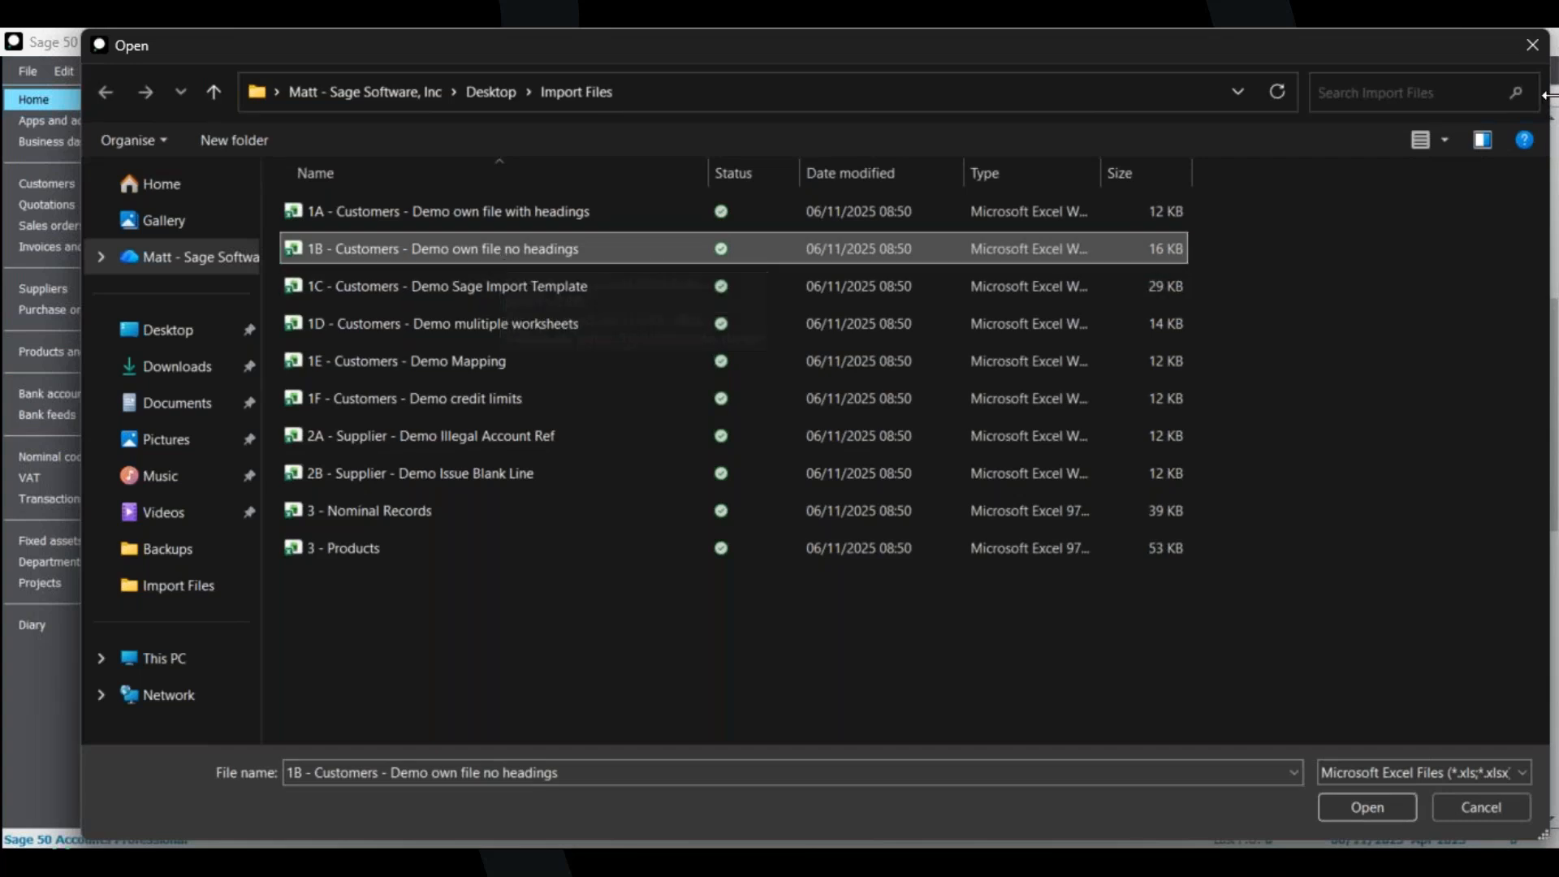
pyautogui.click(1532, 48)
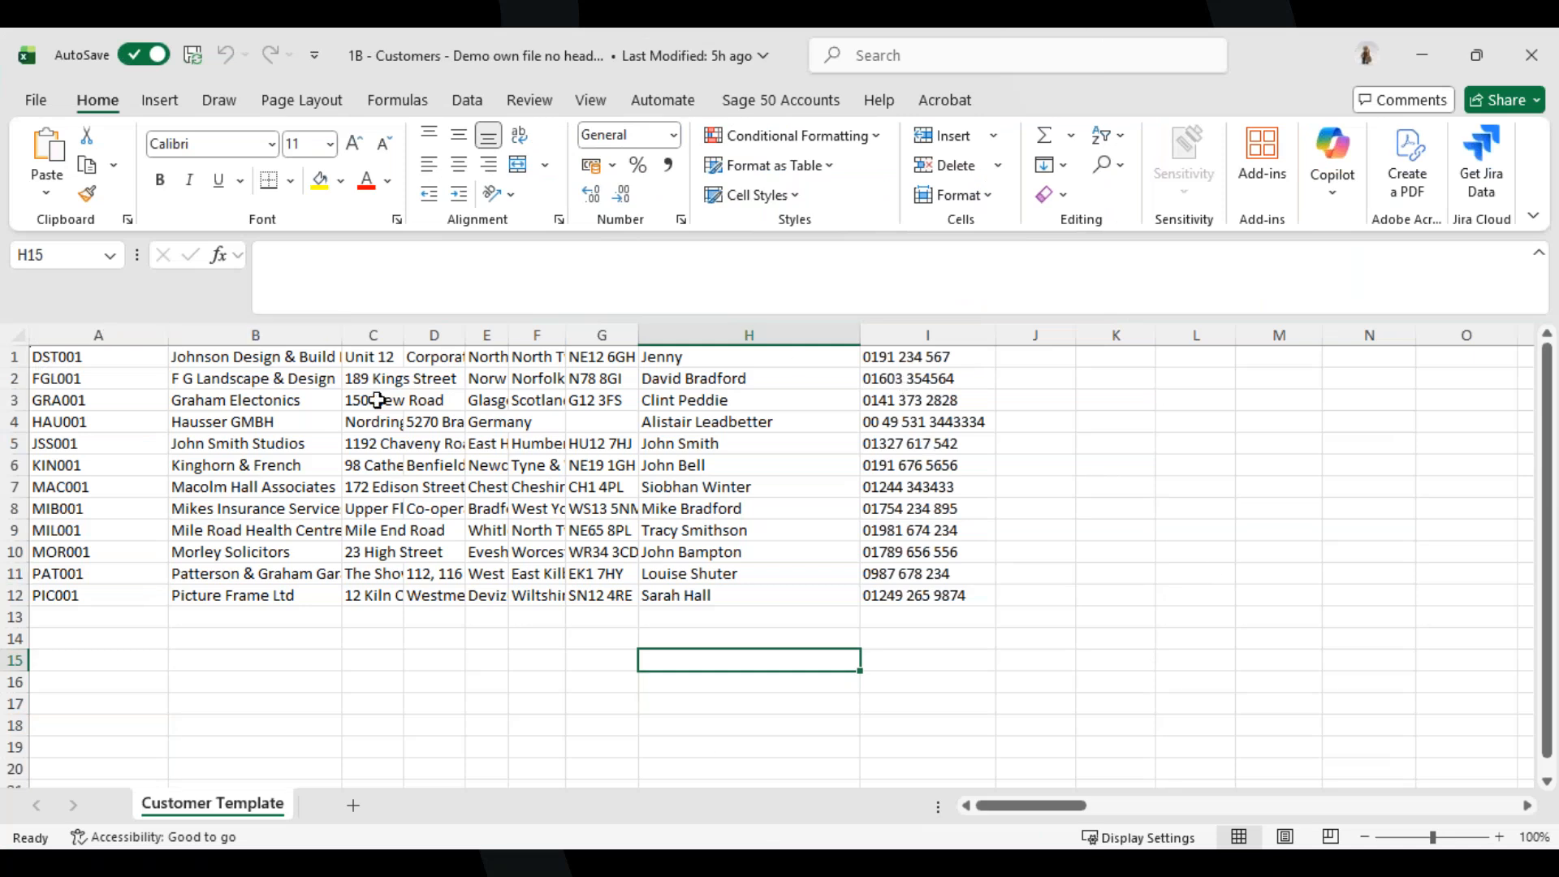
pyautogui.click(1531, 57)
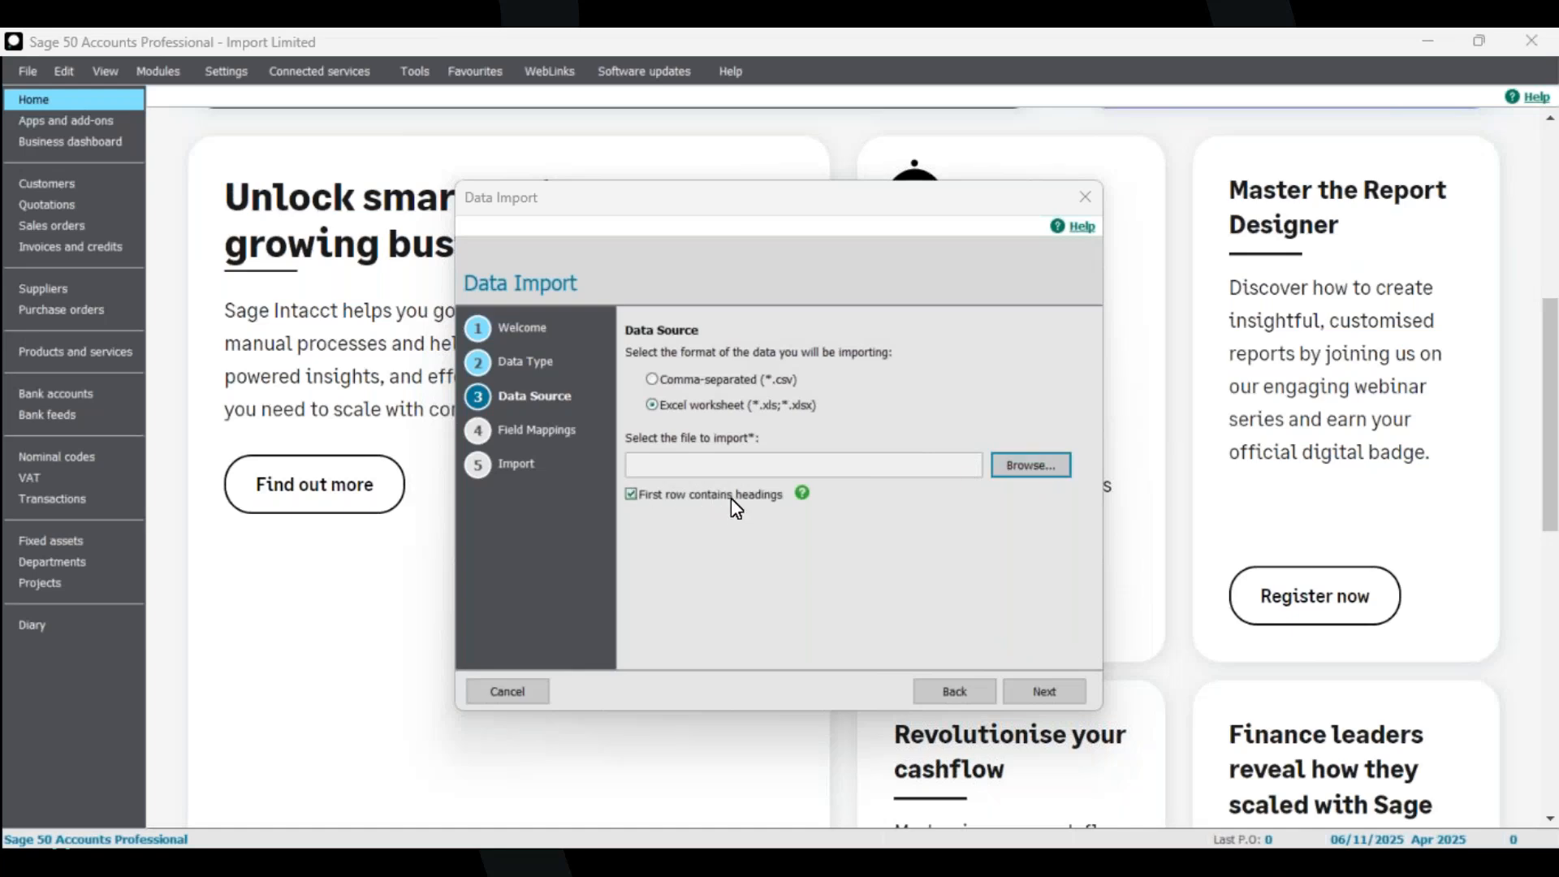
# Select 1B - Customers - Demo own file no headings as the Excel file to import and continue to field mappings.
pyautogui.click(1018, 472)
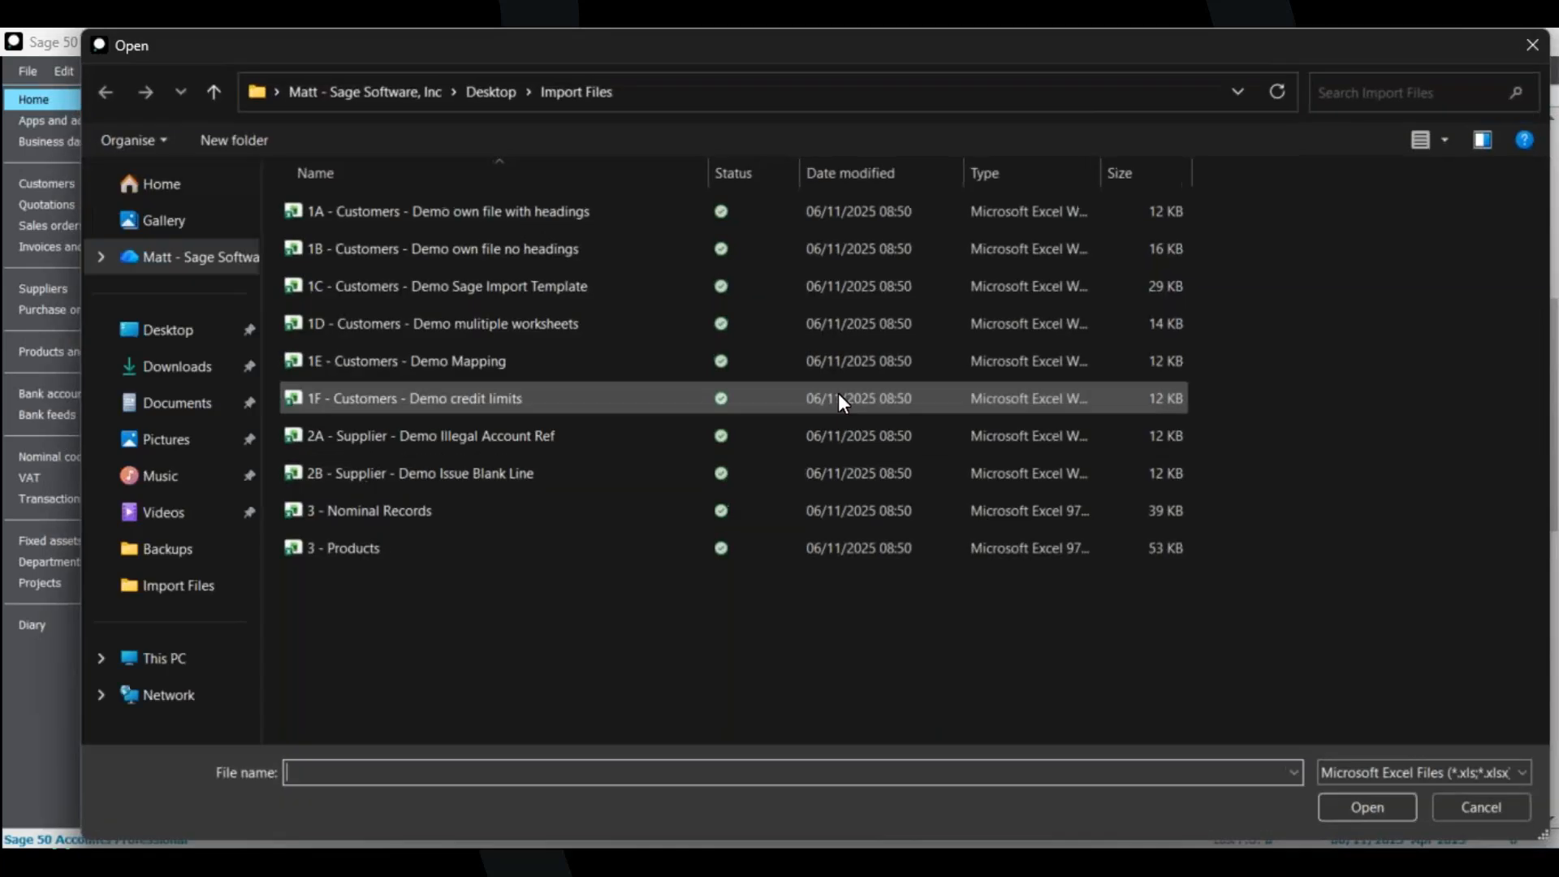
pyautogui.click(485, 250)
pyautogui.click(1371, 808)
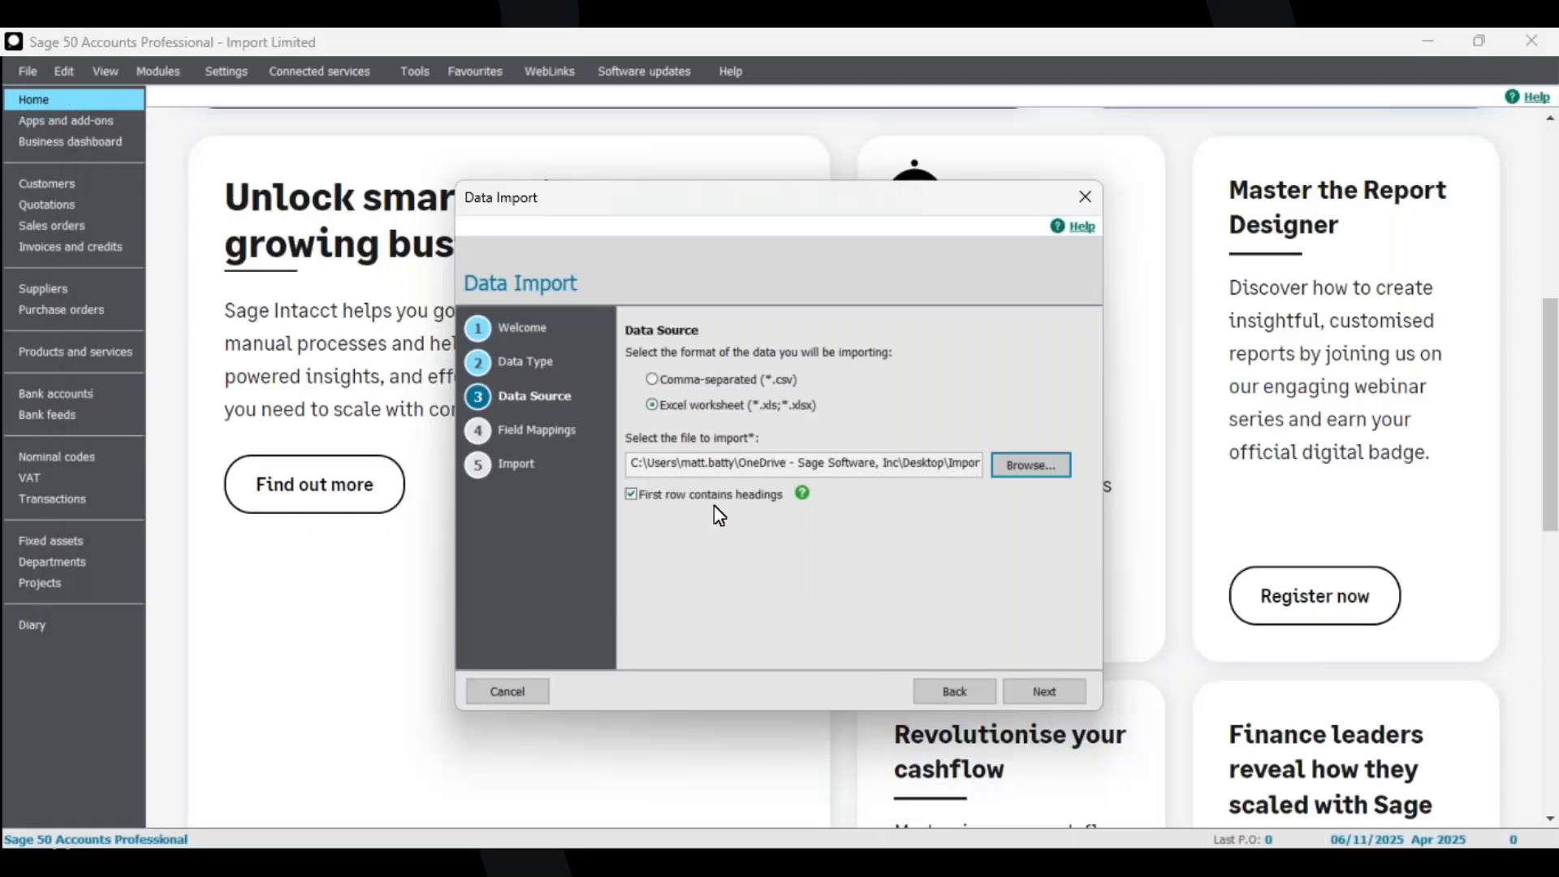
pyautogui.click(1055, 690)
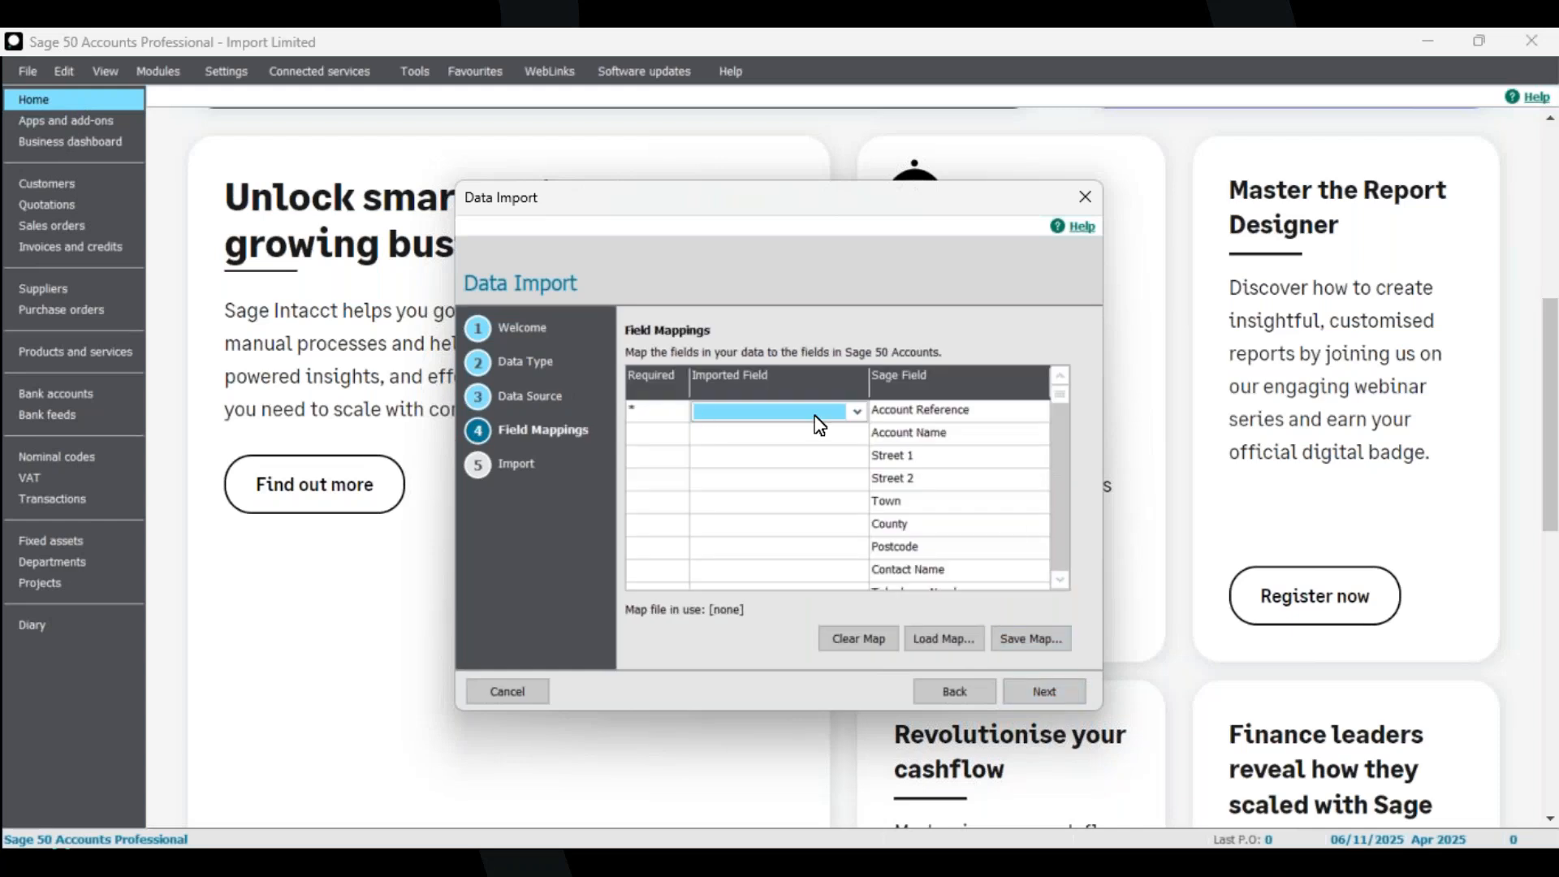
# Try mapping the first-row values DST001 and Johnson Design & Build Par to Account Reference and Account Name, then go back.
pyautogui.click(855, 412)
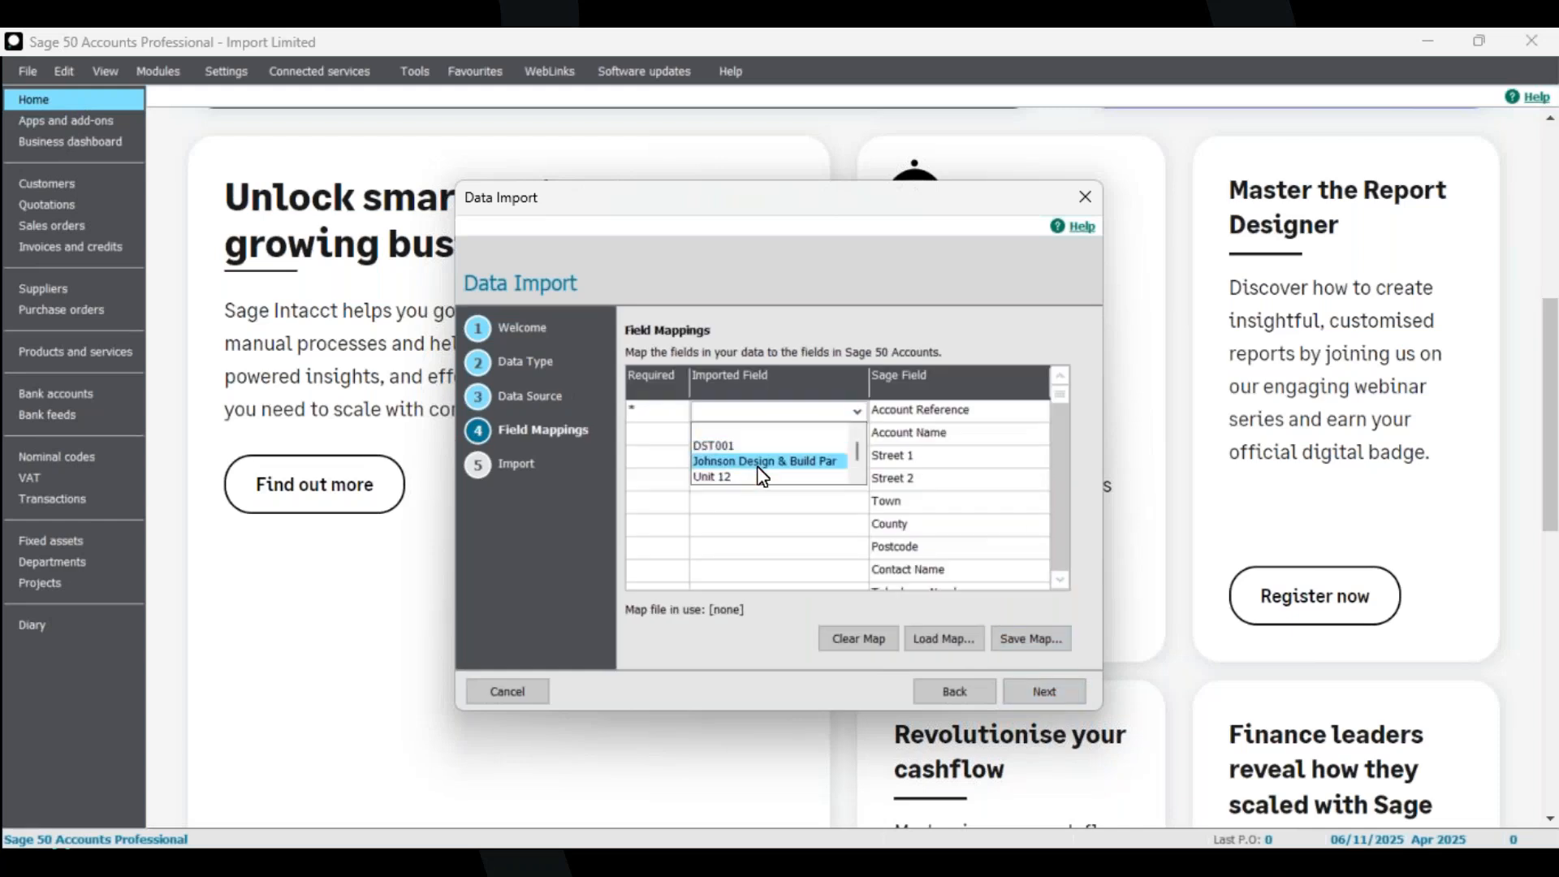
pyautogui.click(792, 445)
pyautogui.click(820, 435)
pyautogui.click(855, 435)
pyautogui.click(821, 483)
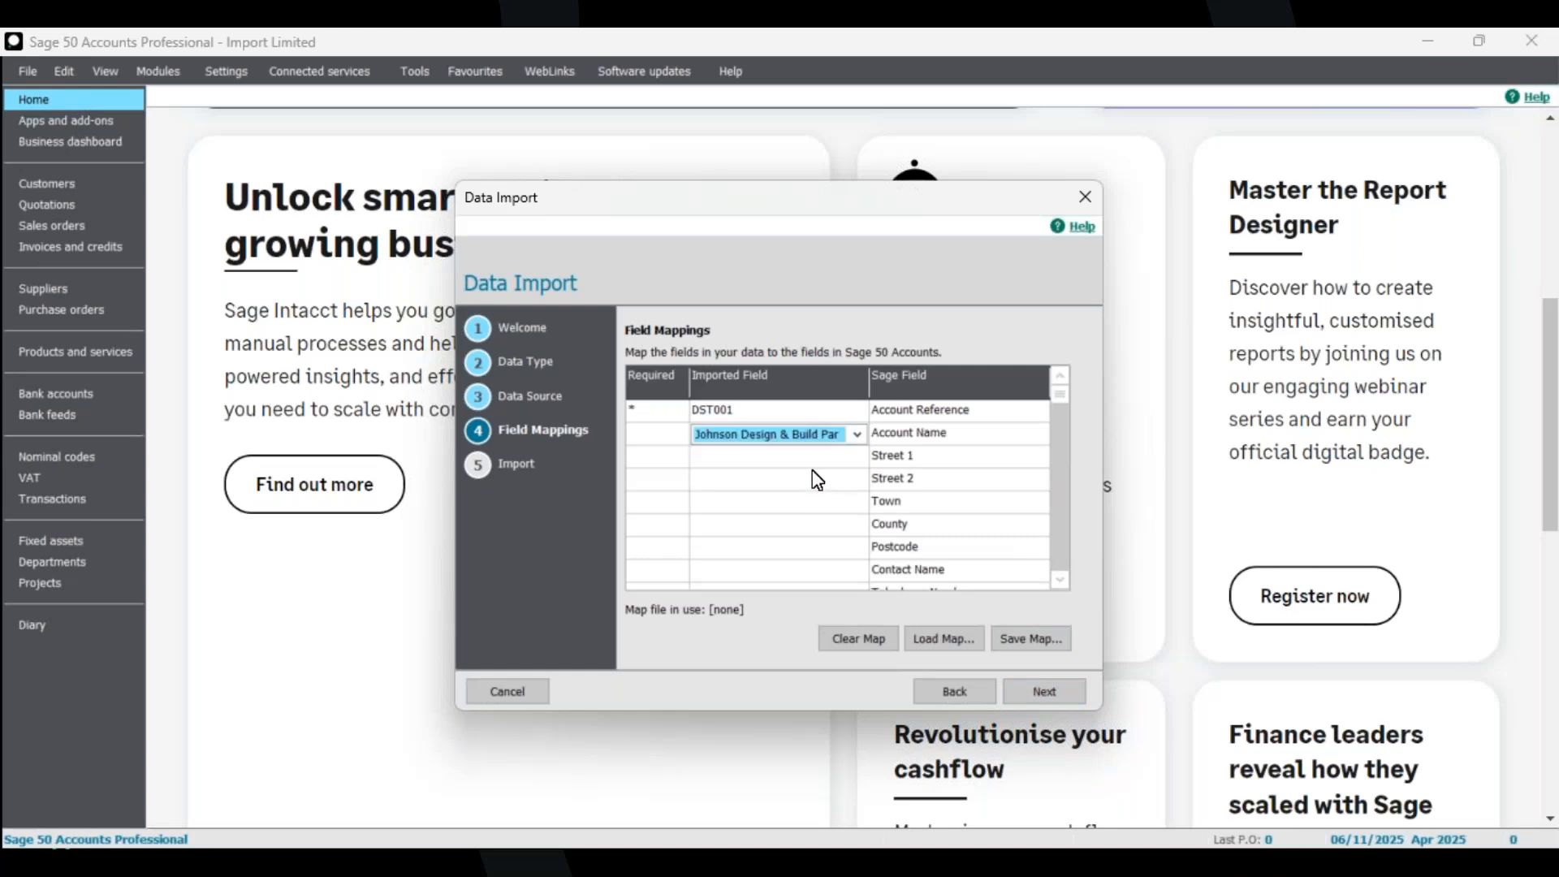
pyautogui.click(797, 460)
pyautogui.click(822, 441)
pyautogui.click(856, 437)
pyautogui.scroll(1, 812, 462)
pyautogui.click(800, 454)
pyautogui.click(804, 415)
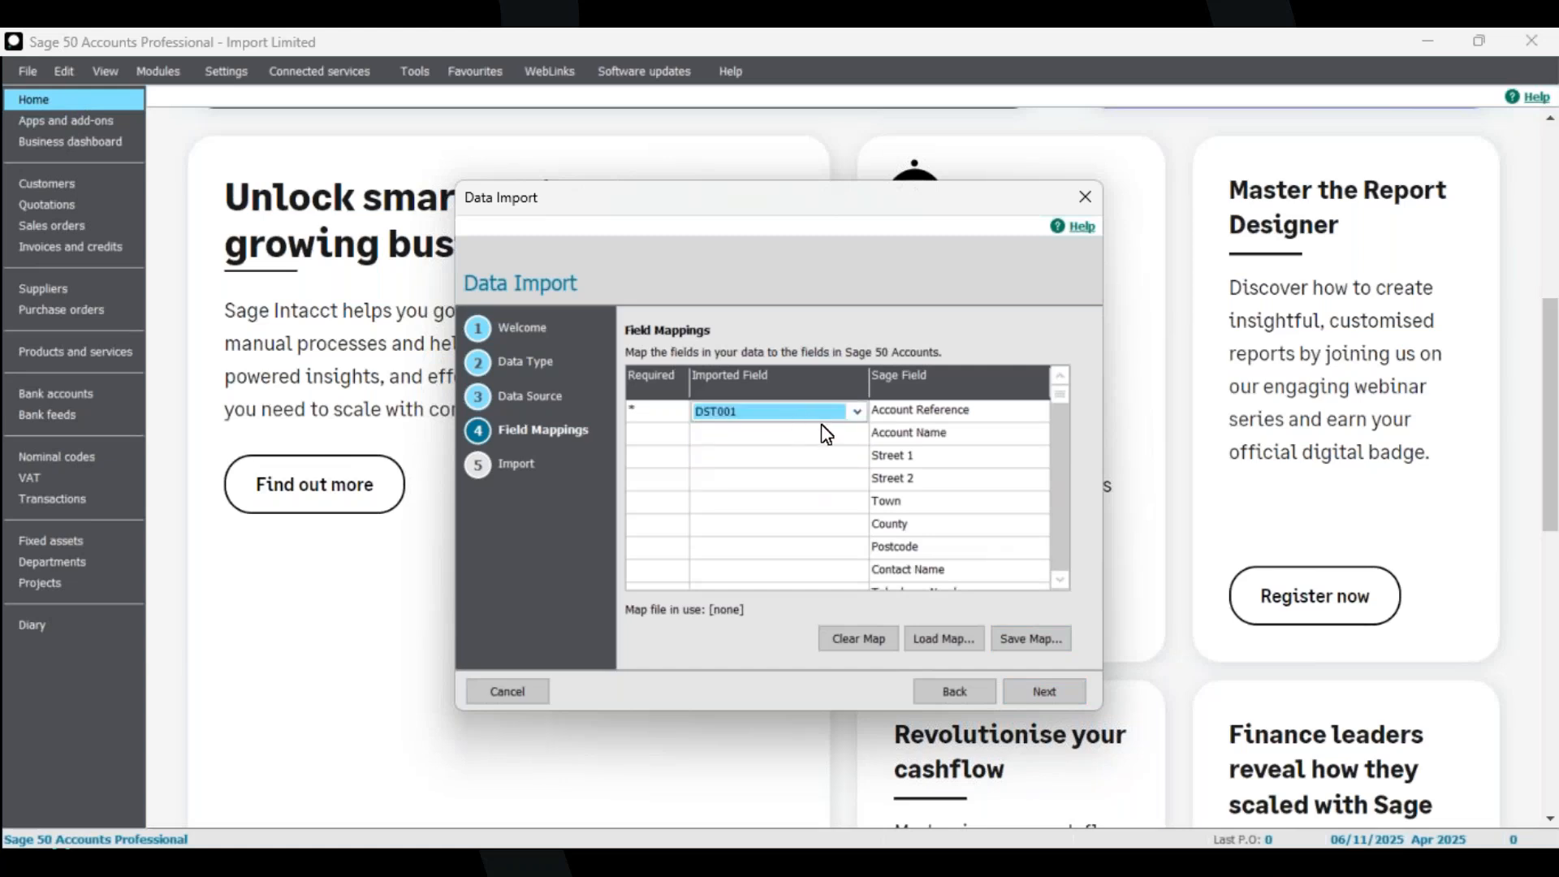
pyautogui.click(856, 413)
pyautogui.scroll(1, 786, 440)
pyautogui.click(786, 439)
pyautogui.click(954, 692)
# Map column A to Account Reference and column B to Account Name, then close the Excel spreadsheet.
pyautogui.click(805, 416)
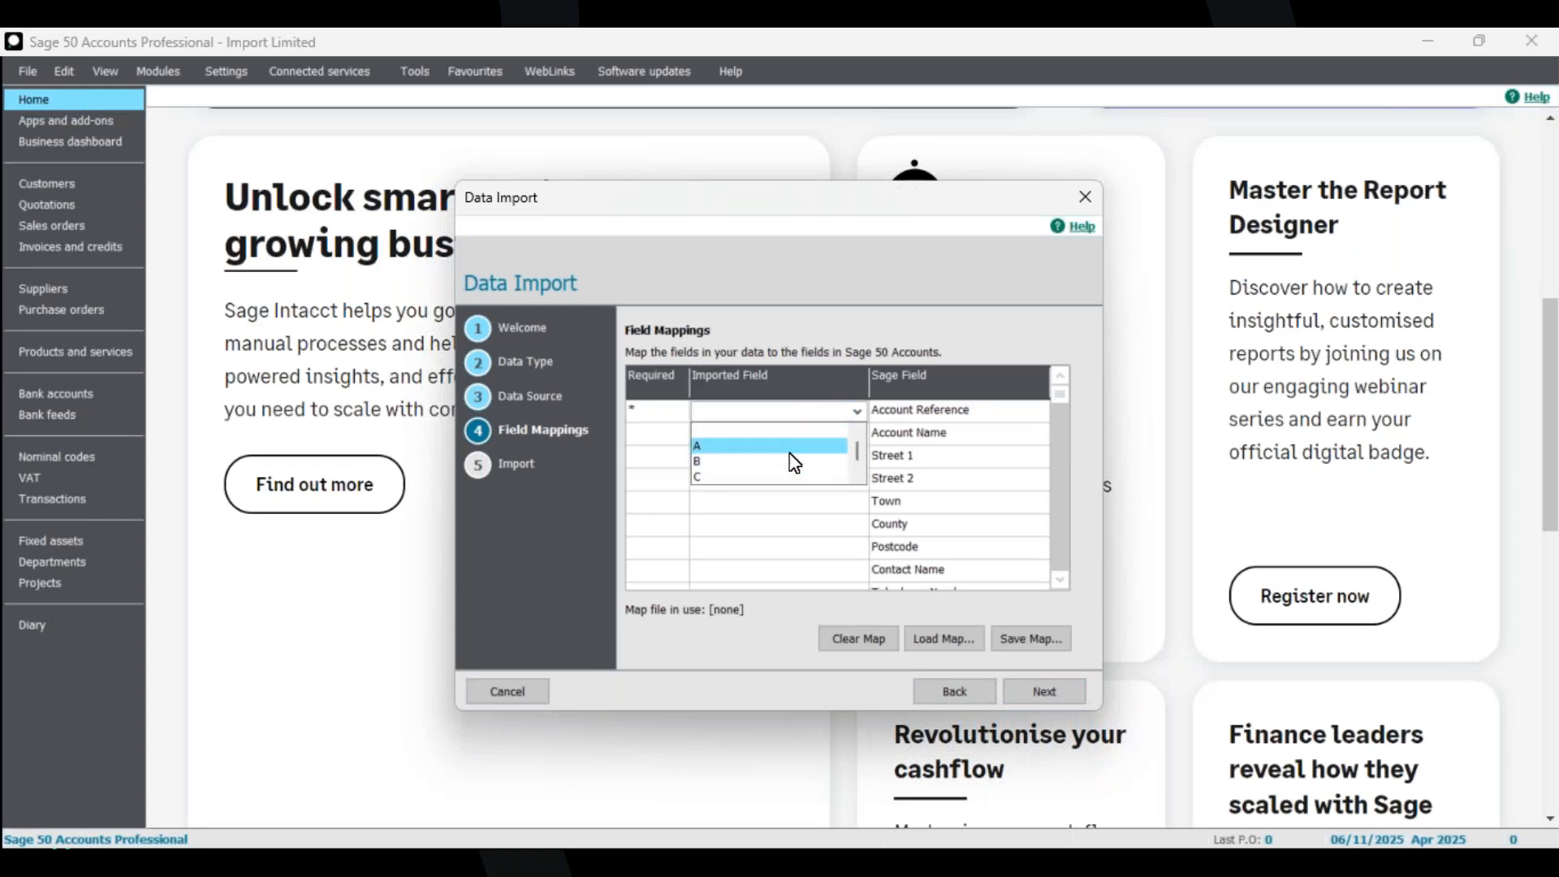
pyautogui.click(791, 448)
pyautogui.click(787, 436)
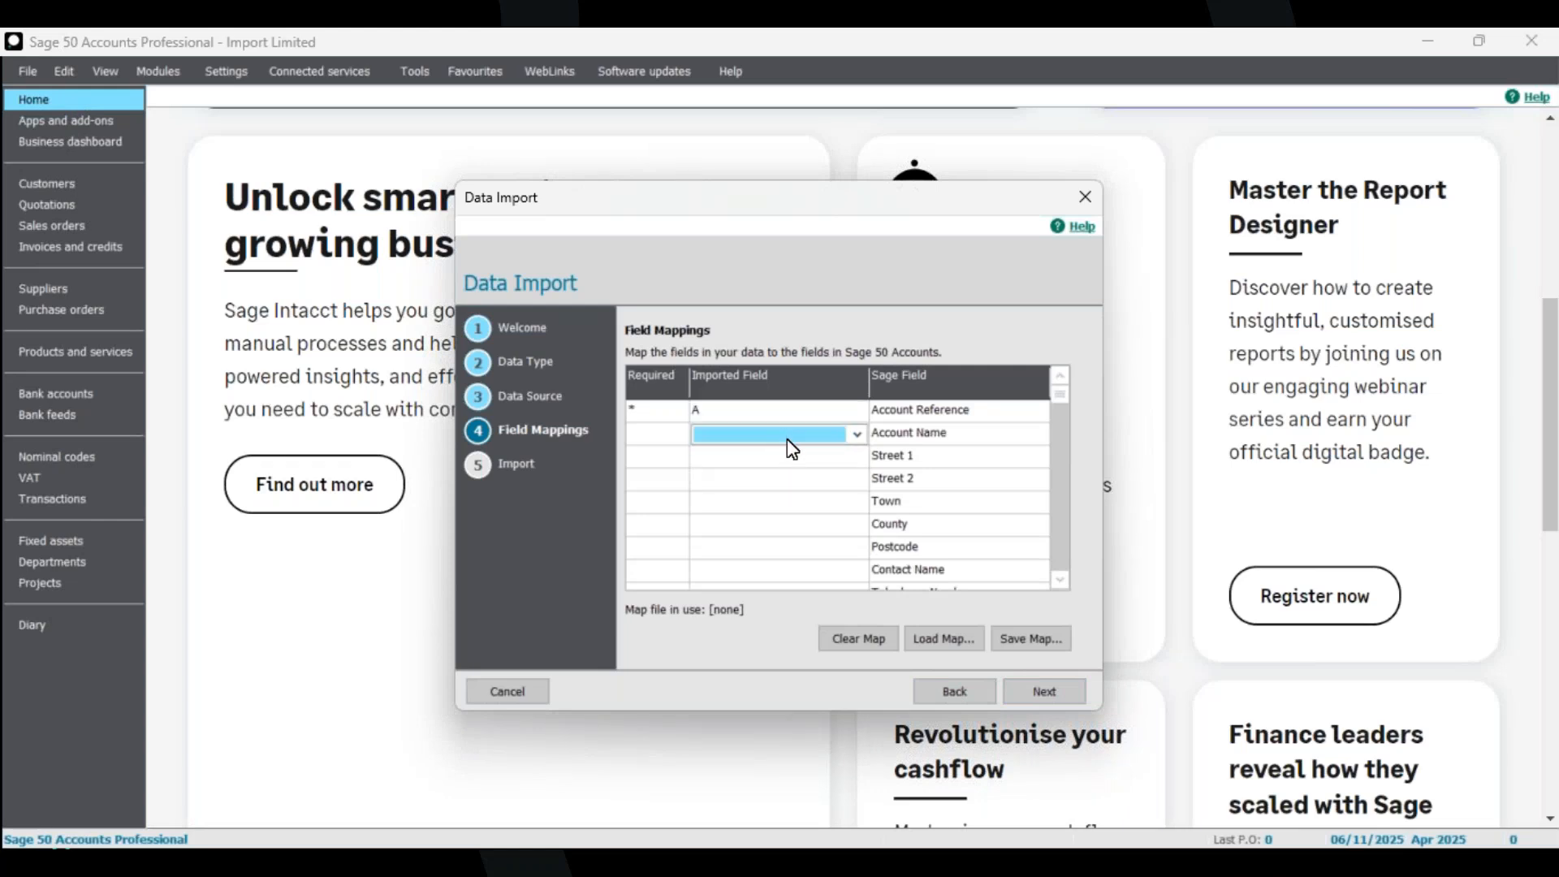
pyautogui.click(787, 440)
pyautogui.click(782, 482)
pyautogui.hotkey('alt', 'Tab')
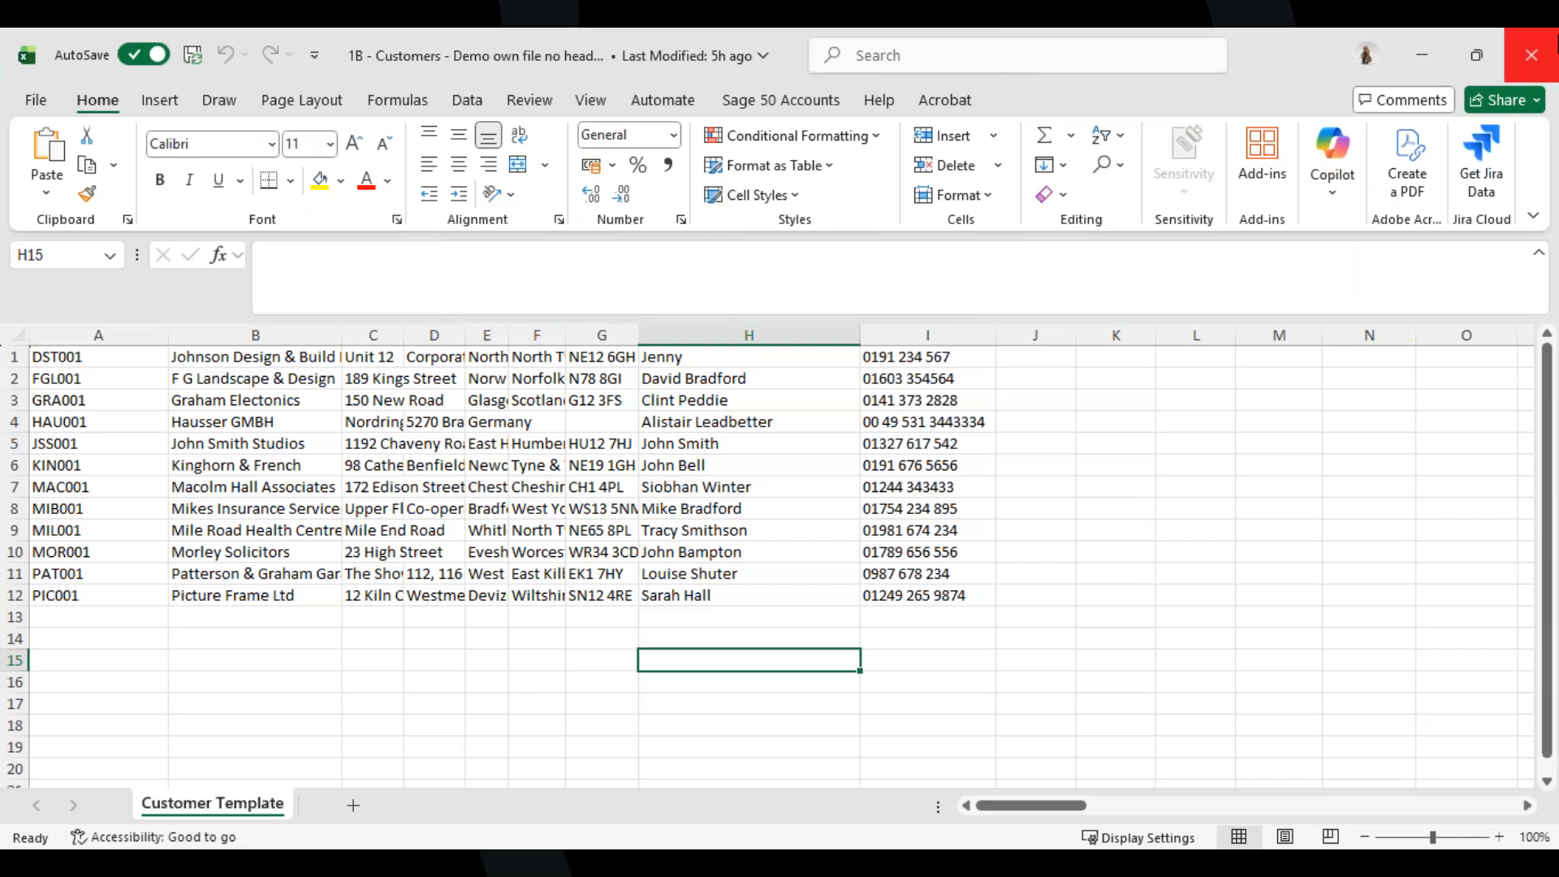
pyautogui.click(1531, 55)
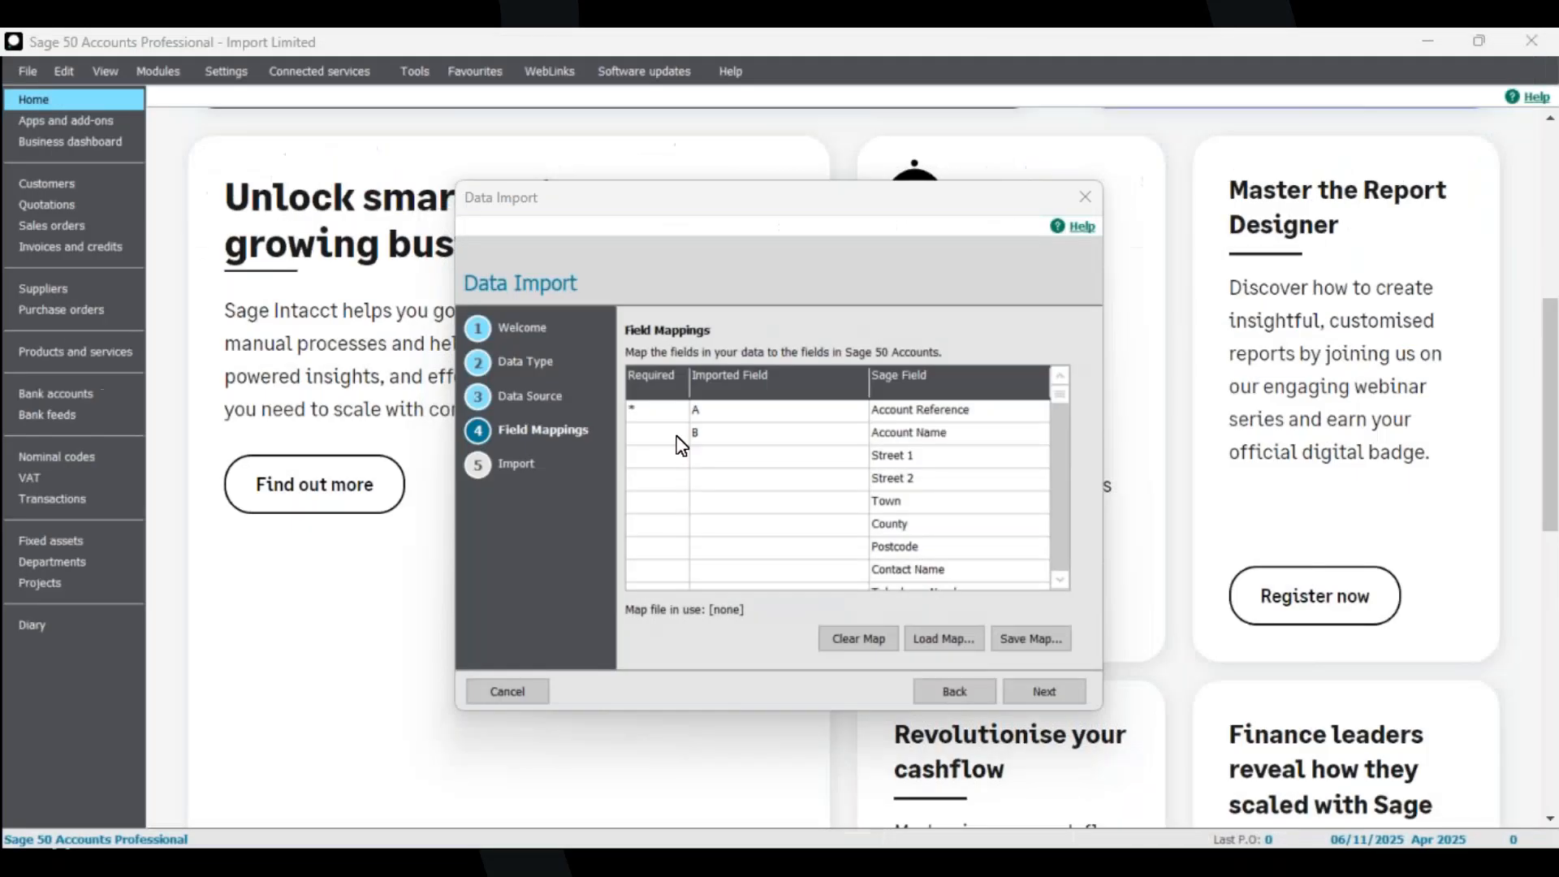
# Map column C to Street 1 and column D to Street 2.
pyautogui.click(779, 457)
pyautogui.click(857, 457)
pyautogui.click(767, 523)
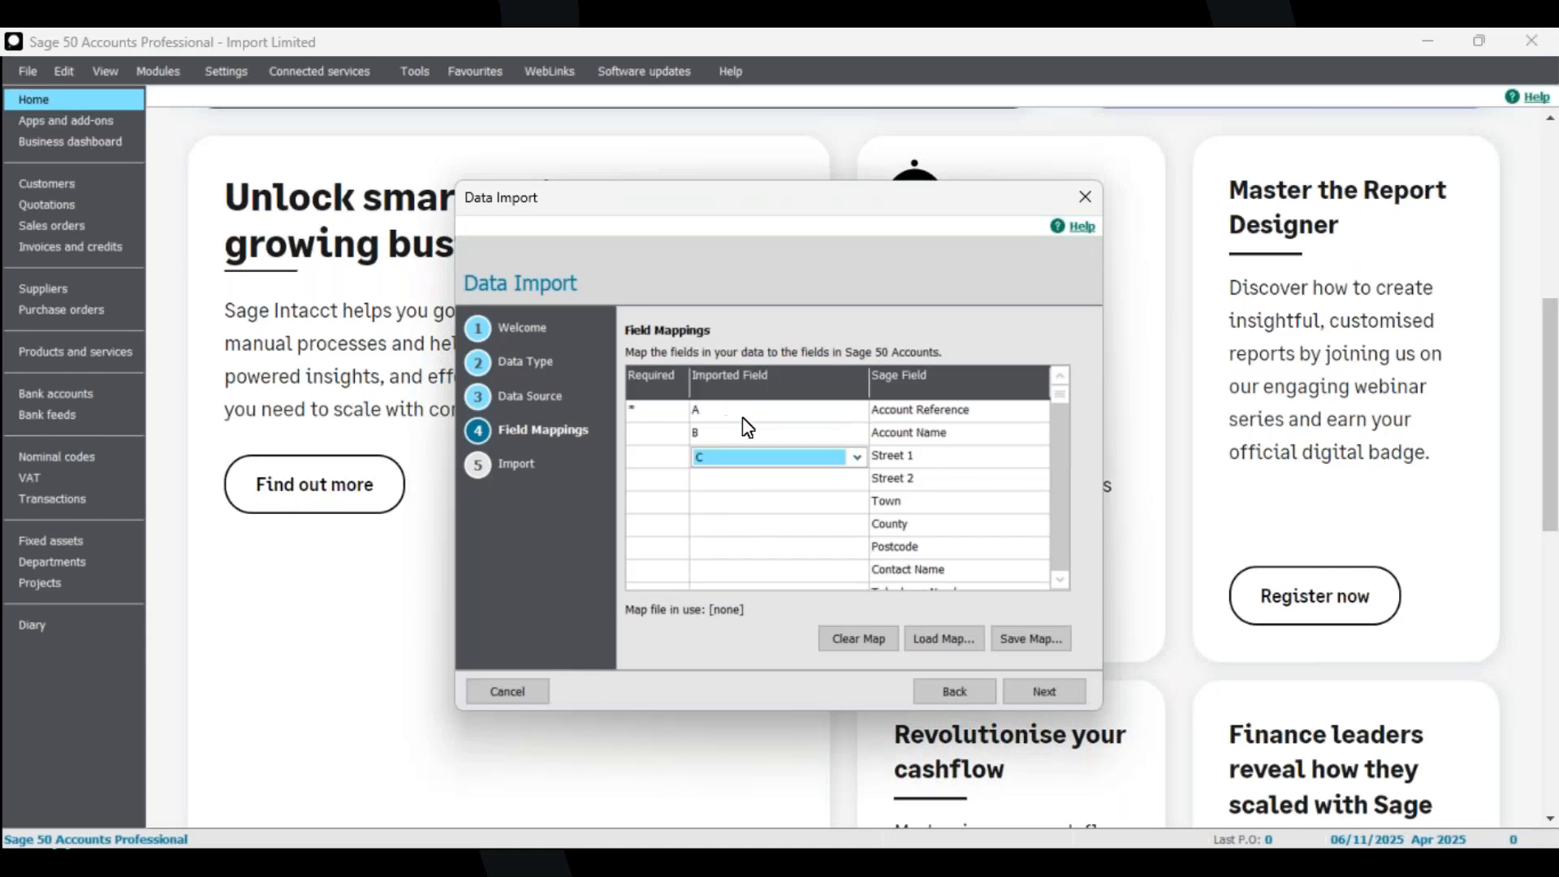
pyautogui.click(832, 480)
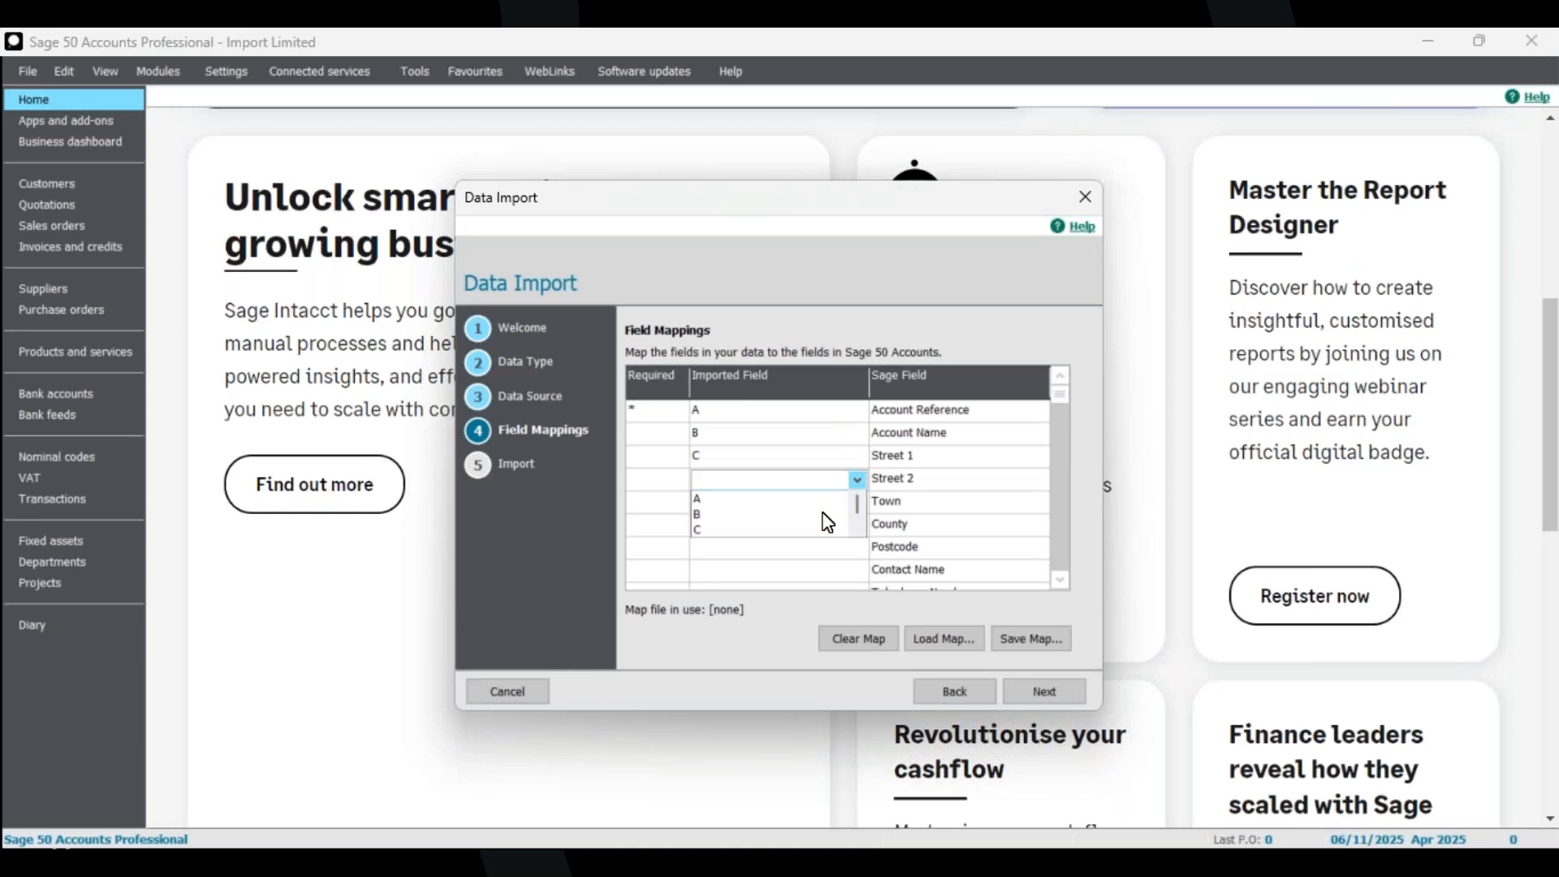
pyautogui.scroll(-1, 763, 524)
pyautogui.click(736, 518)
pyautogui.click(848, 503)
pyautogui.click(856, 503)
# Map column E to Town and column F to County.
pyautogui.scroll(-1, 763, 560)
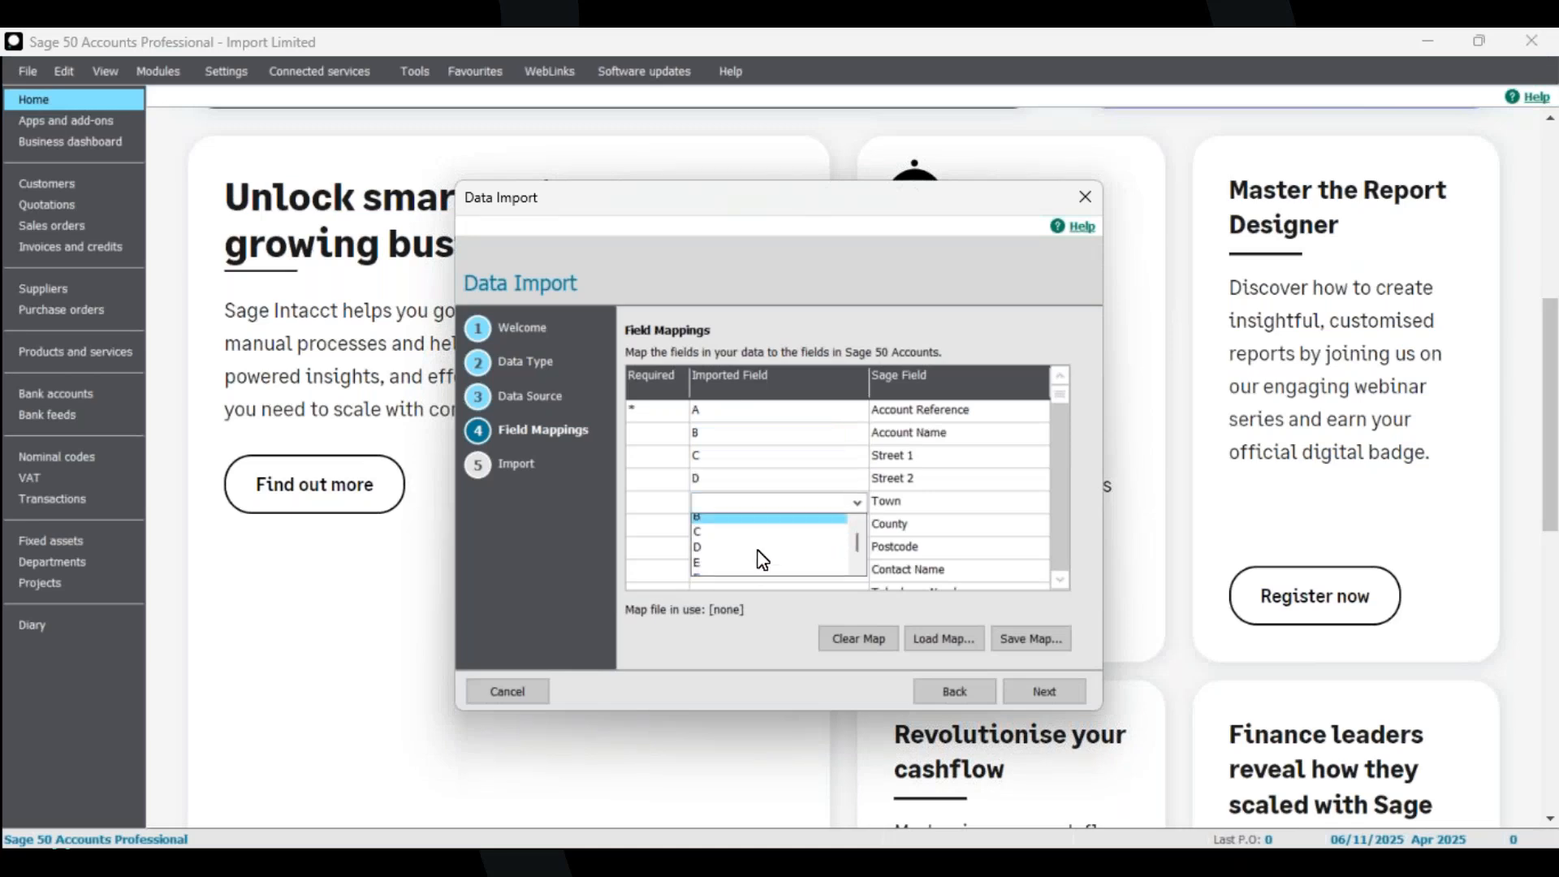
pyautogui.click(738, 539)
pyautogui.click(740, 532)
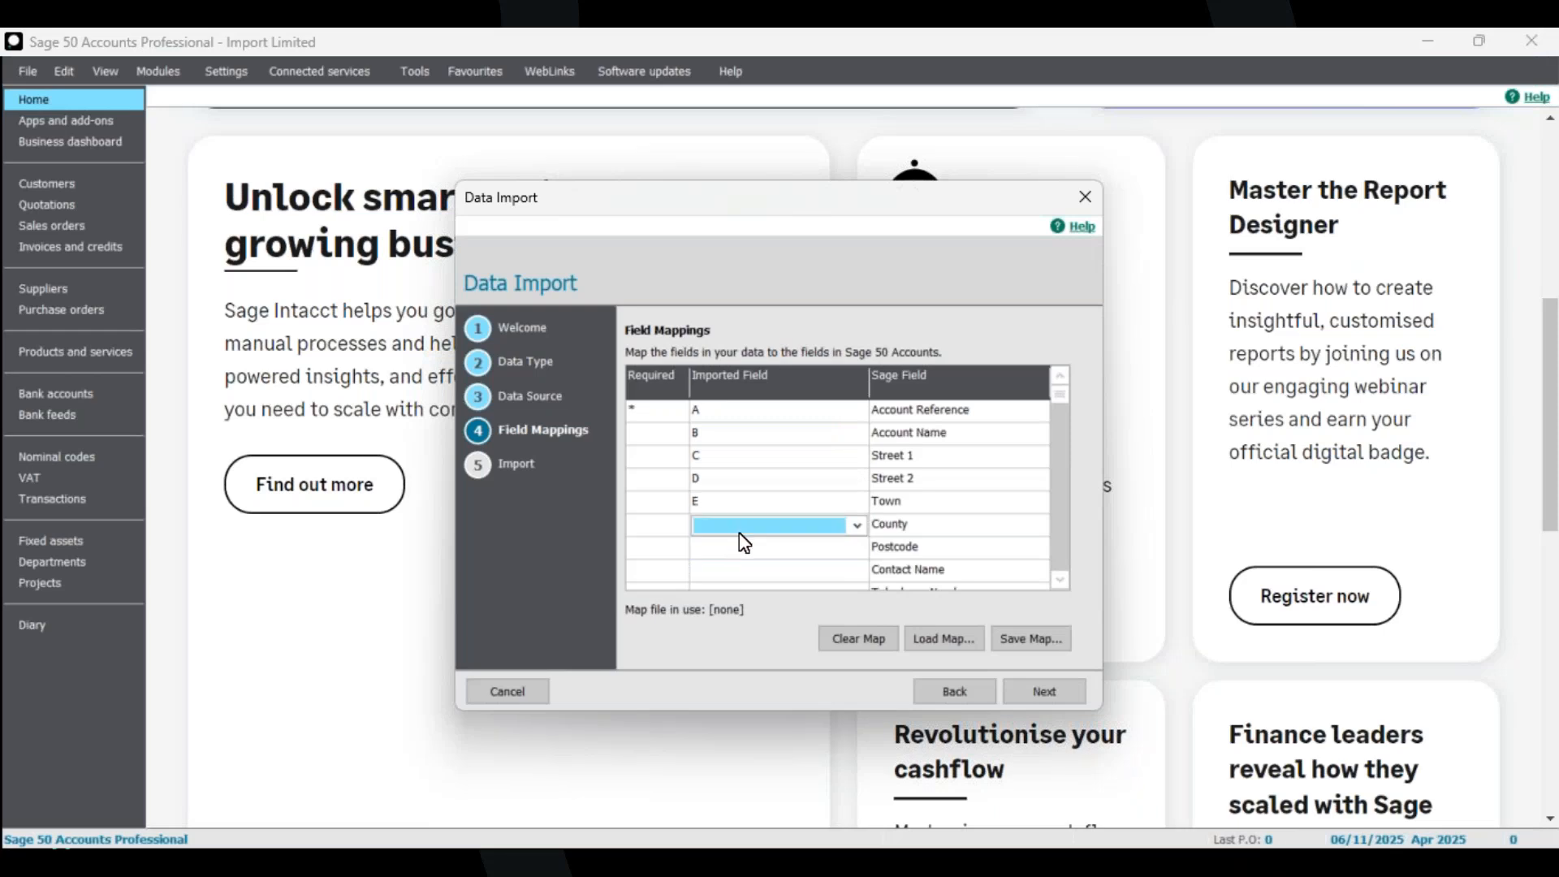
pyautogui.click(856, 525)
pyautogui.scroll(-2, 787, 577)
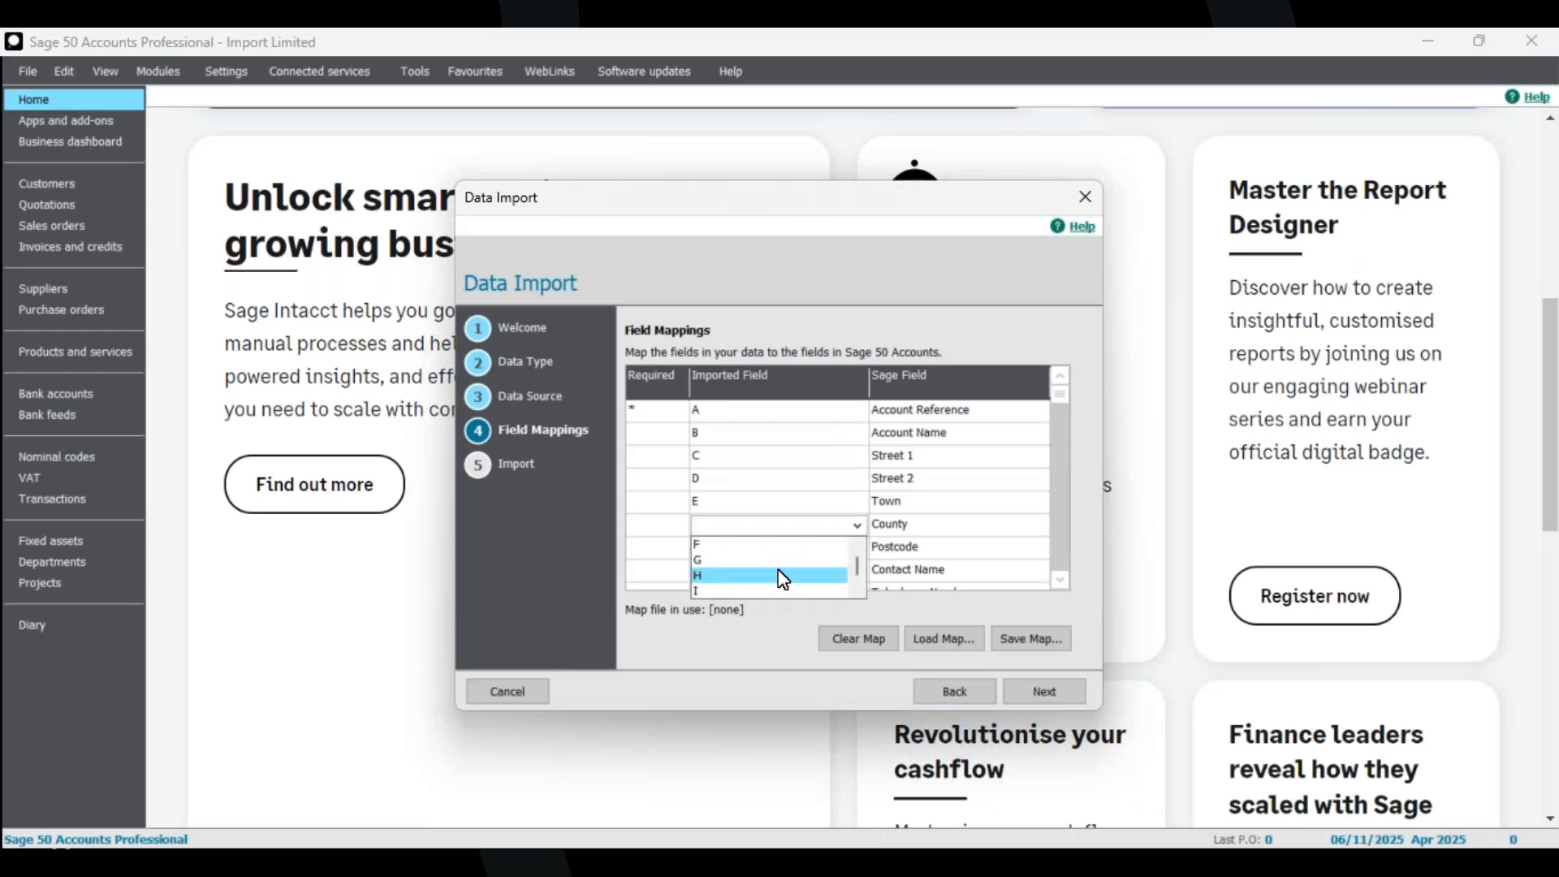
pyautogui.click(779, 586)
# Map column G to Postcode.
pyautogui.click(856, 548)
pyautogui.click(857, 548)
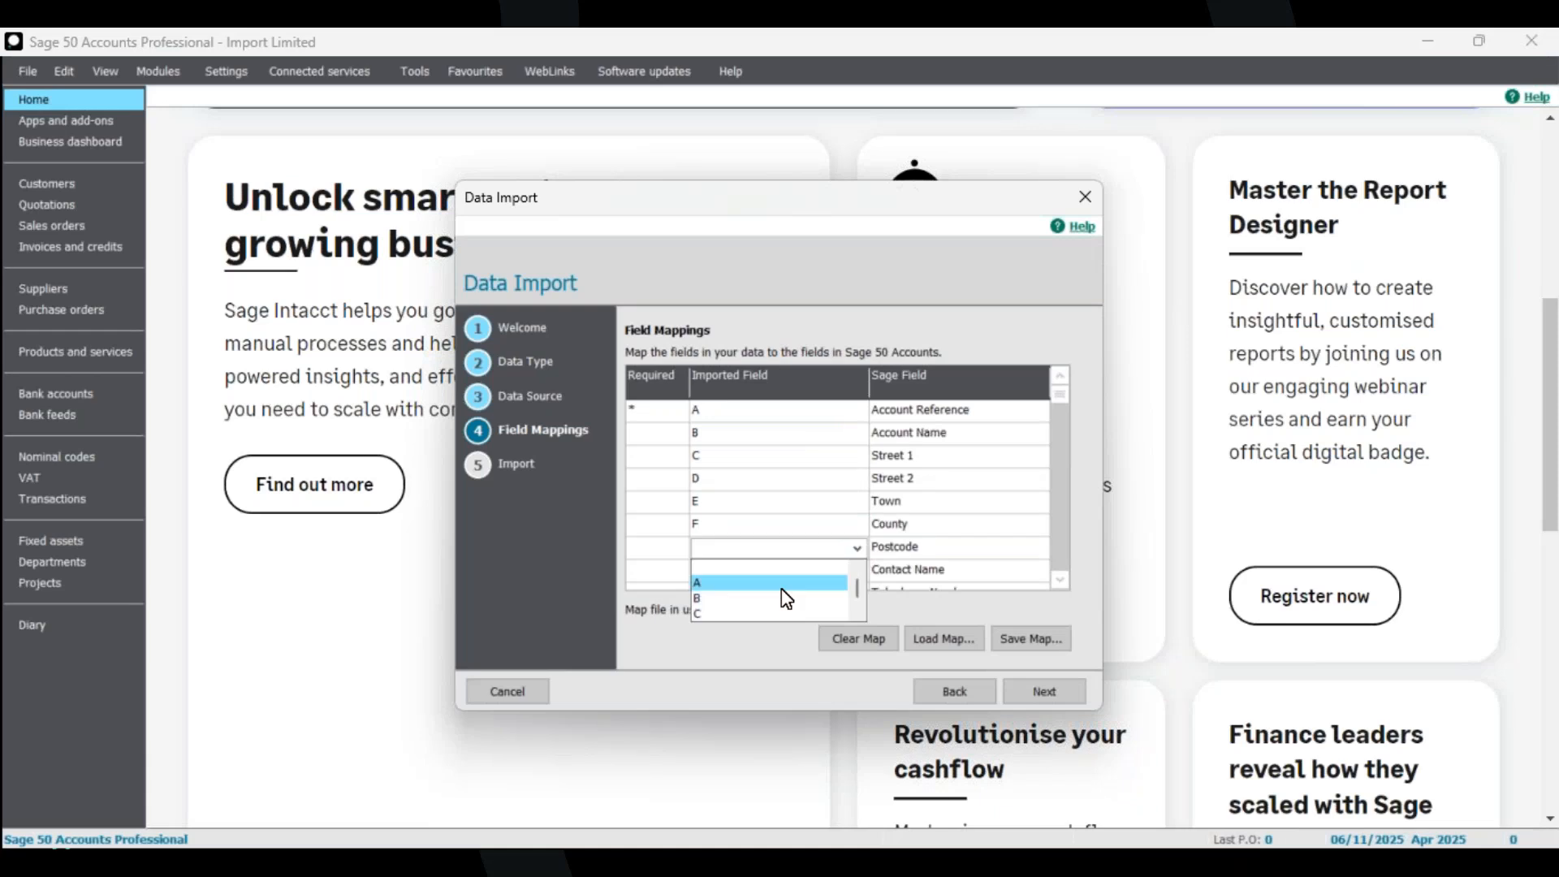
pyautogui.scroll(-2, 767, 599)
pyautogui.click(739, 586)
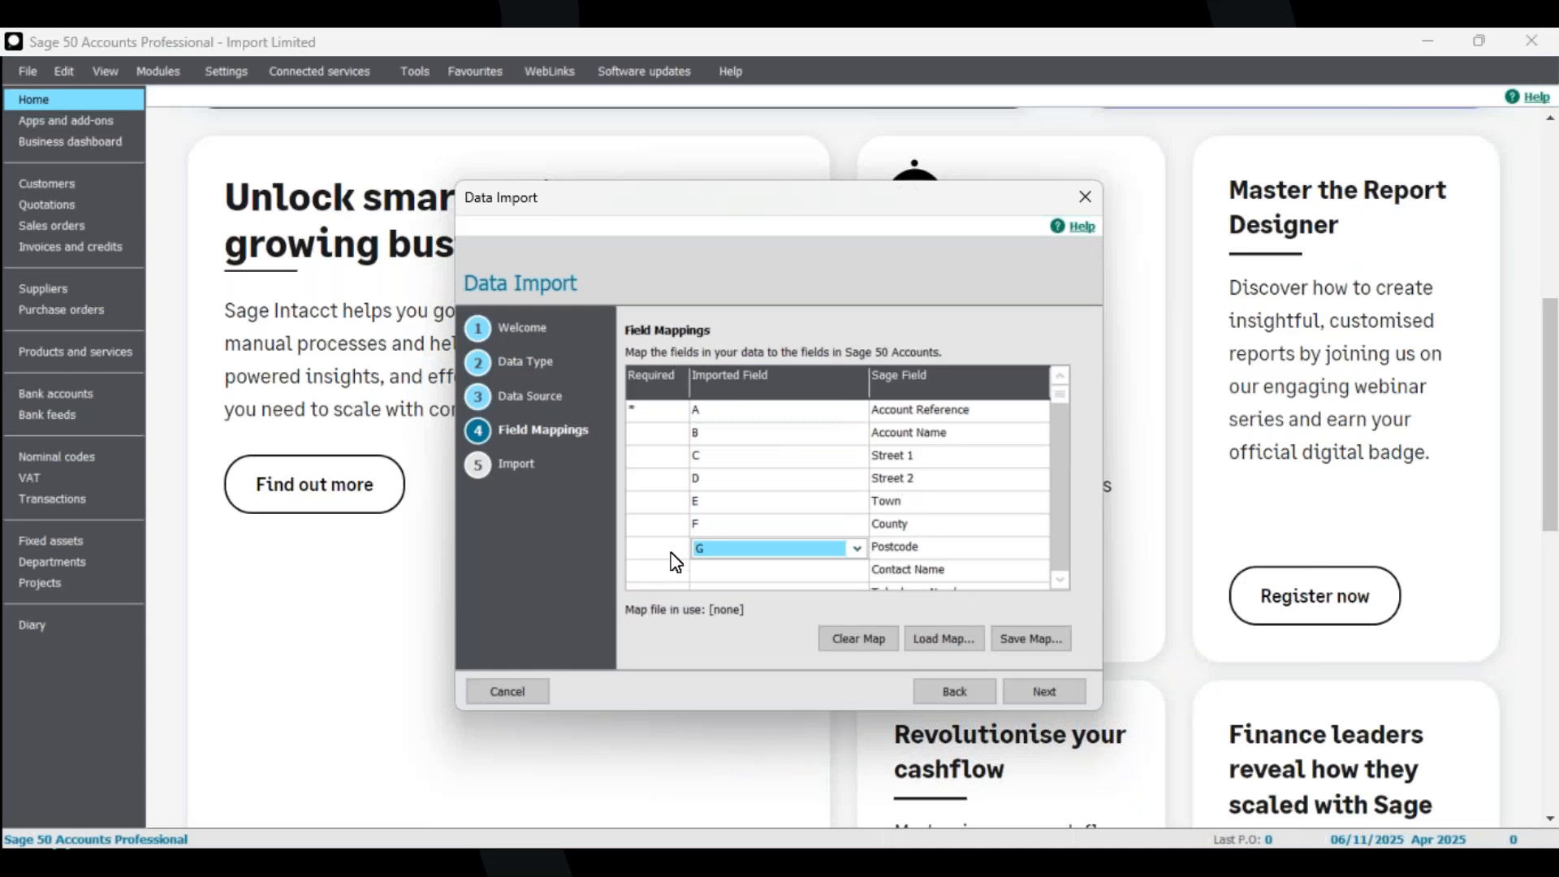
# Continue from the field mappings to the import summary.
pyautogui.hotkey('alt', 'Tab')
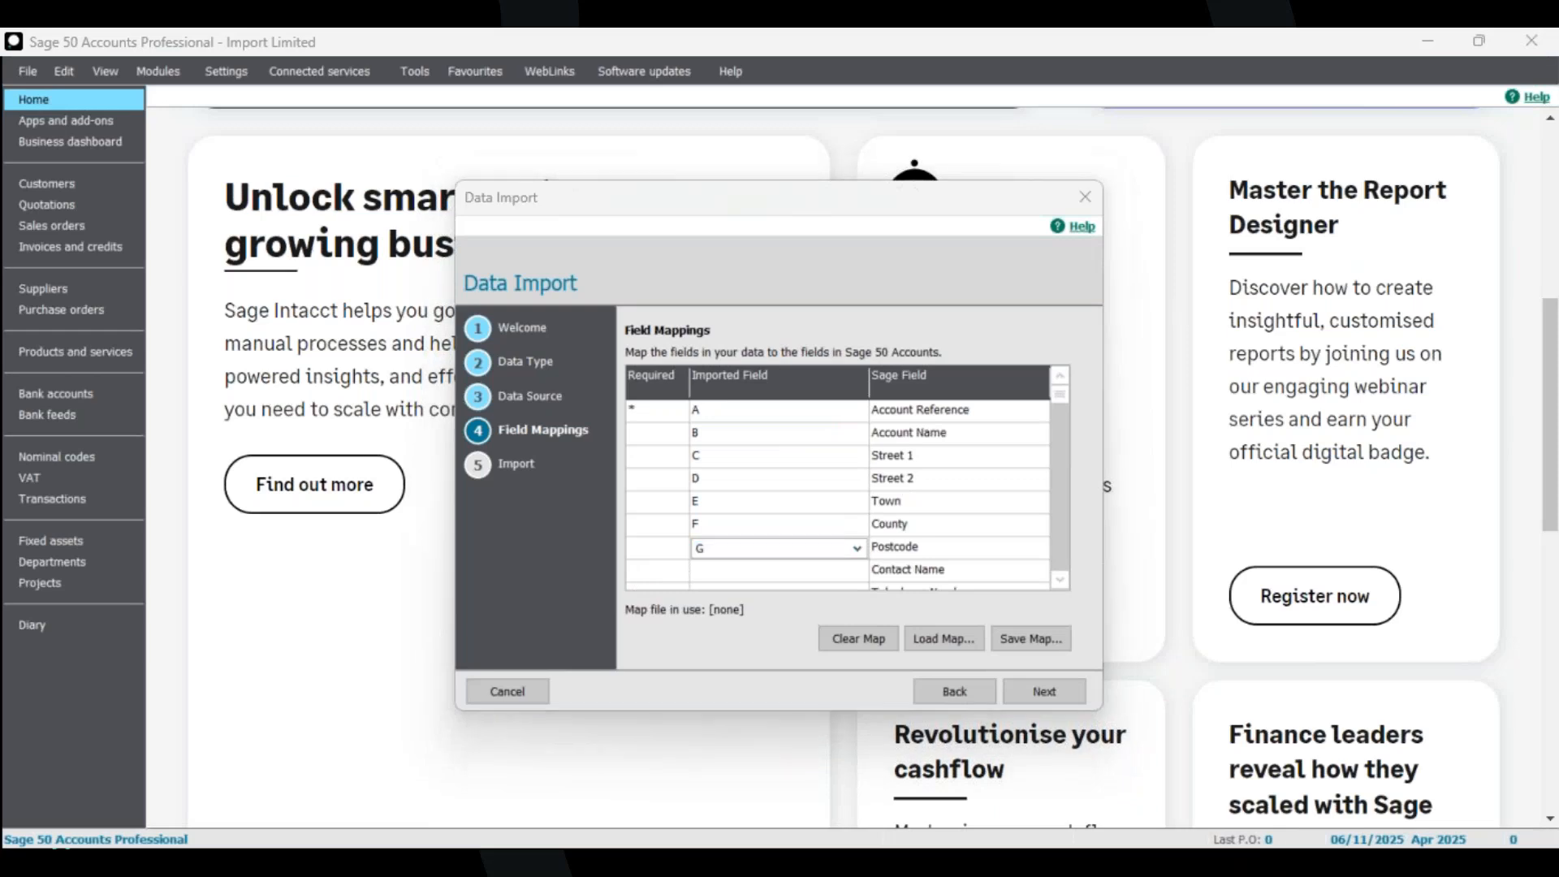
pyautogui.hotkey('alt', 'Tab')
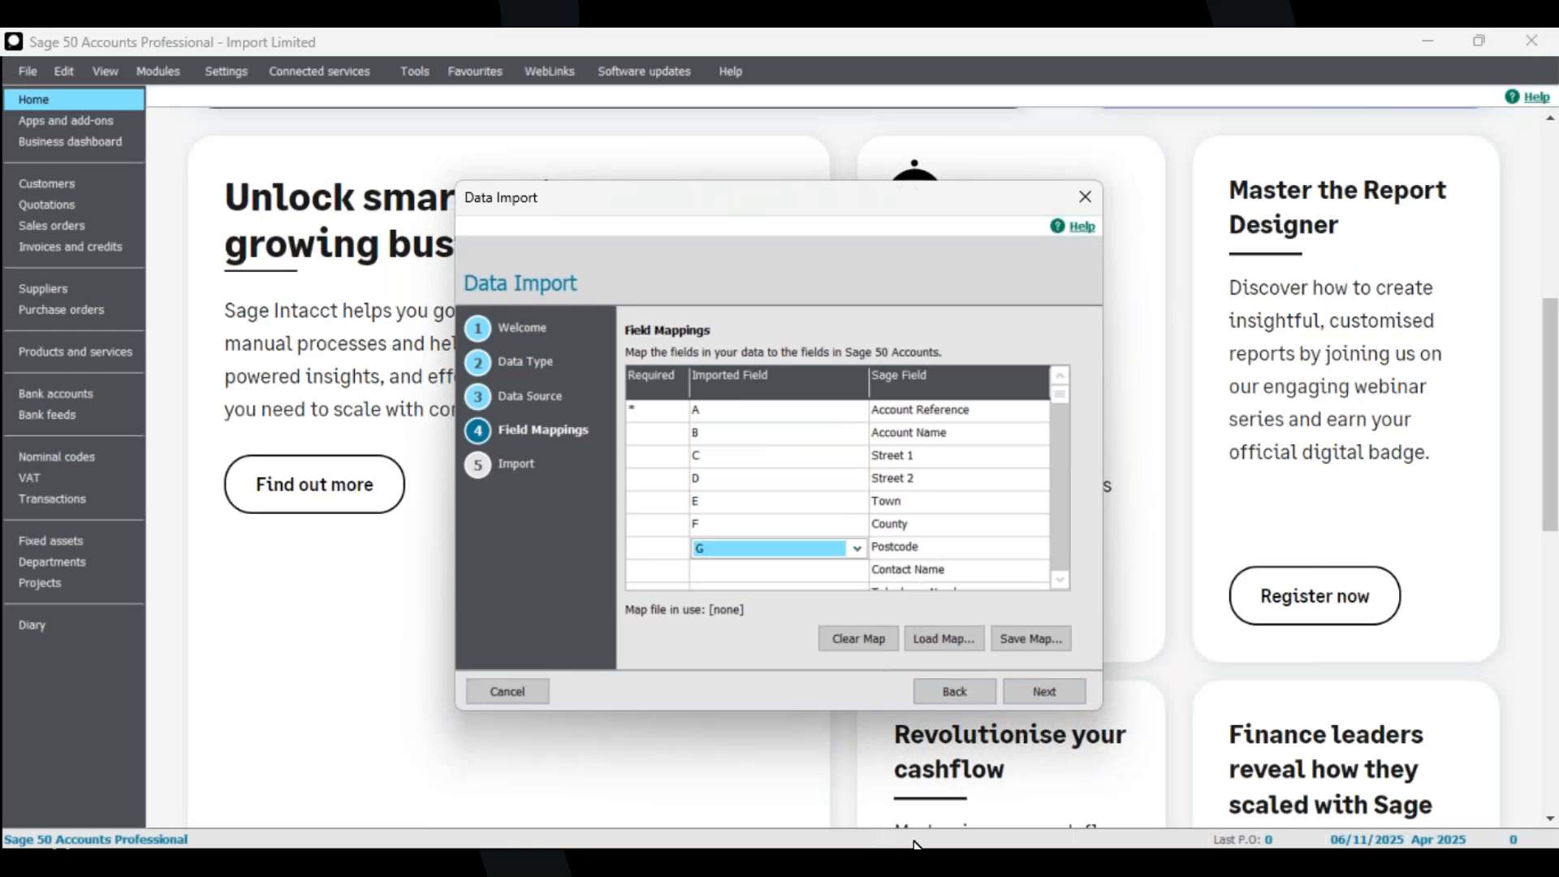
pyautogui.scroll(-1, 1057, 583)
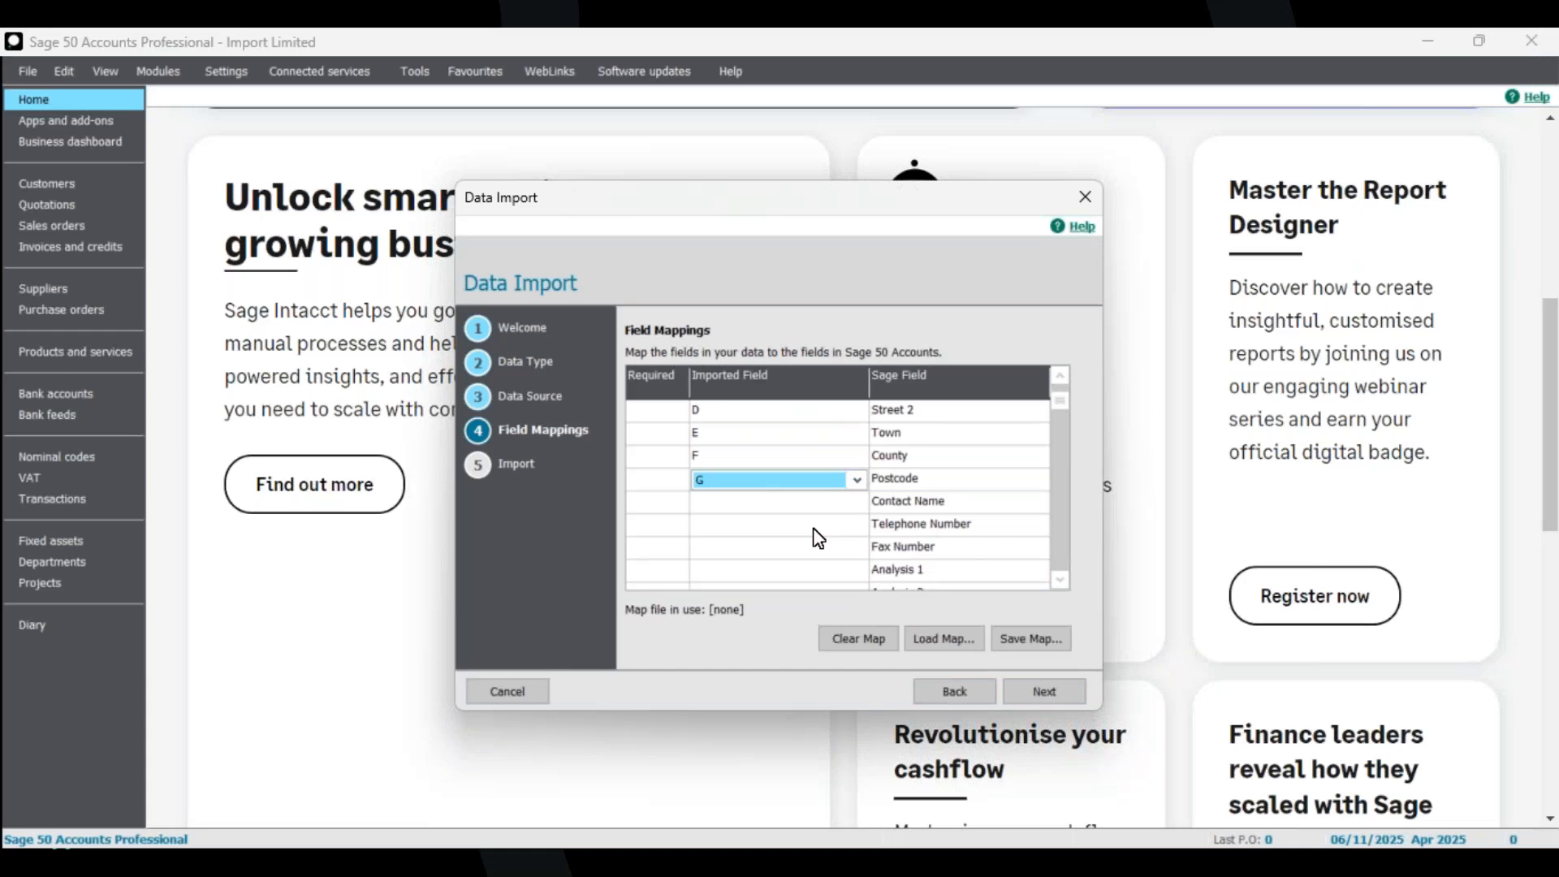
pyautogui.click(1055, 688)
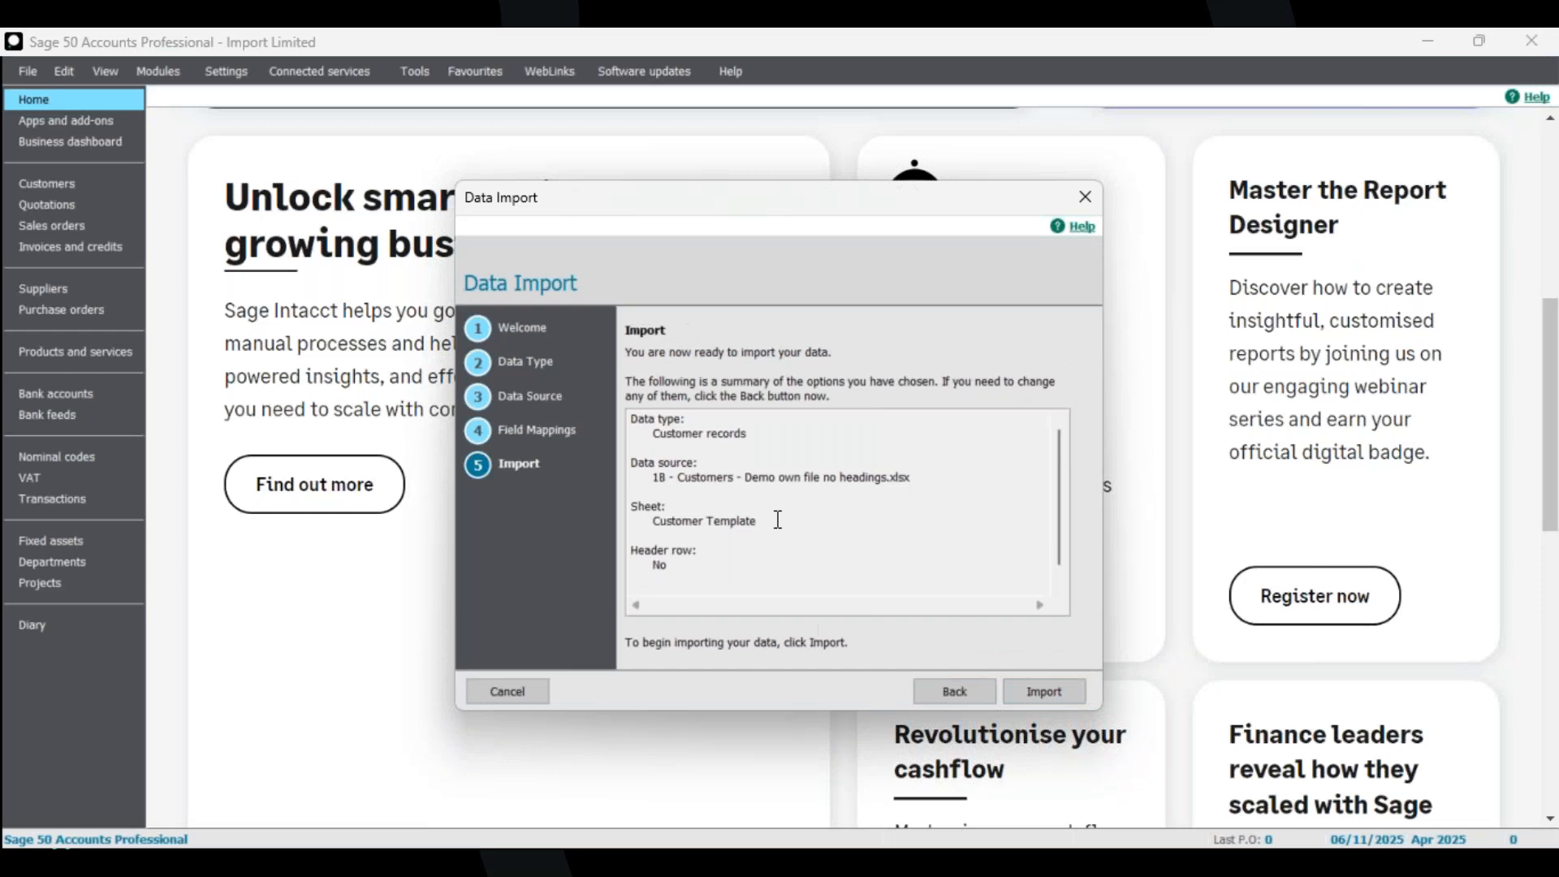
# Review the import summary of data type, source file, sheet and header row.
pyautogui.scroll(-1, 753, 499)
pyautogui.scroll(1, 754, 519)
pyautogui.scroll(-1, 703, 505)
pyautogui.moveTo(709, 458); pyautogui.dragTo(916, 478)
pyautogui.click(906, 492)
pyautogui.moveTo(822, 586)
pyautogui.mouseDown()
pyautogui.moveTo(697, 580)
pyautogui.moveTo(835, 574)
pyautogui.mouseUp()
pyautogui.click(698, 540)
pyautogui.click(830, 574)
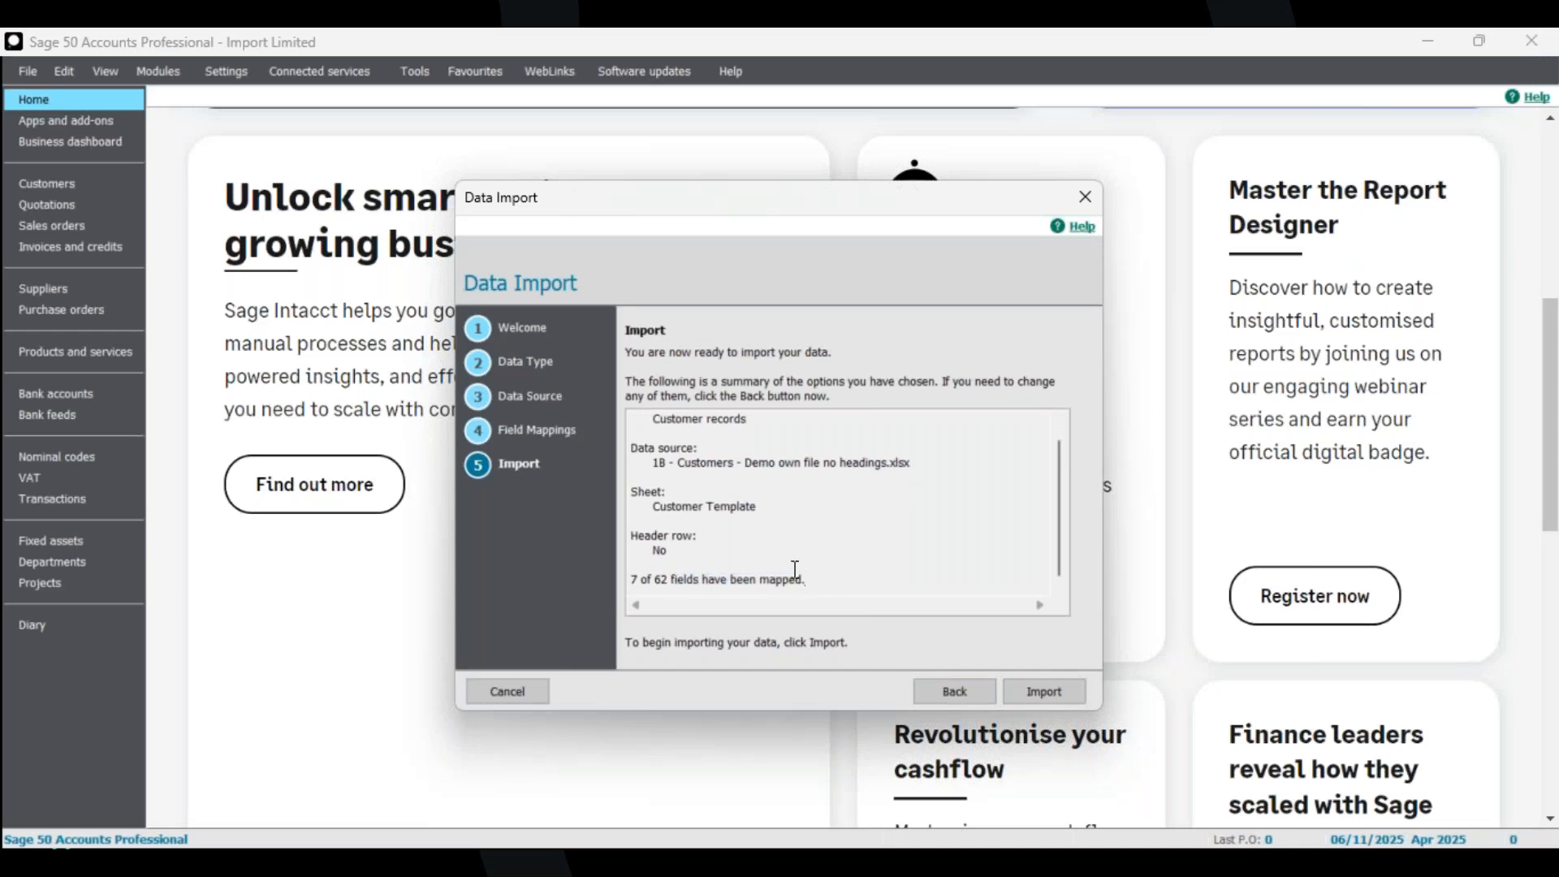
pyautogui.scroll(1, 825, 551)
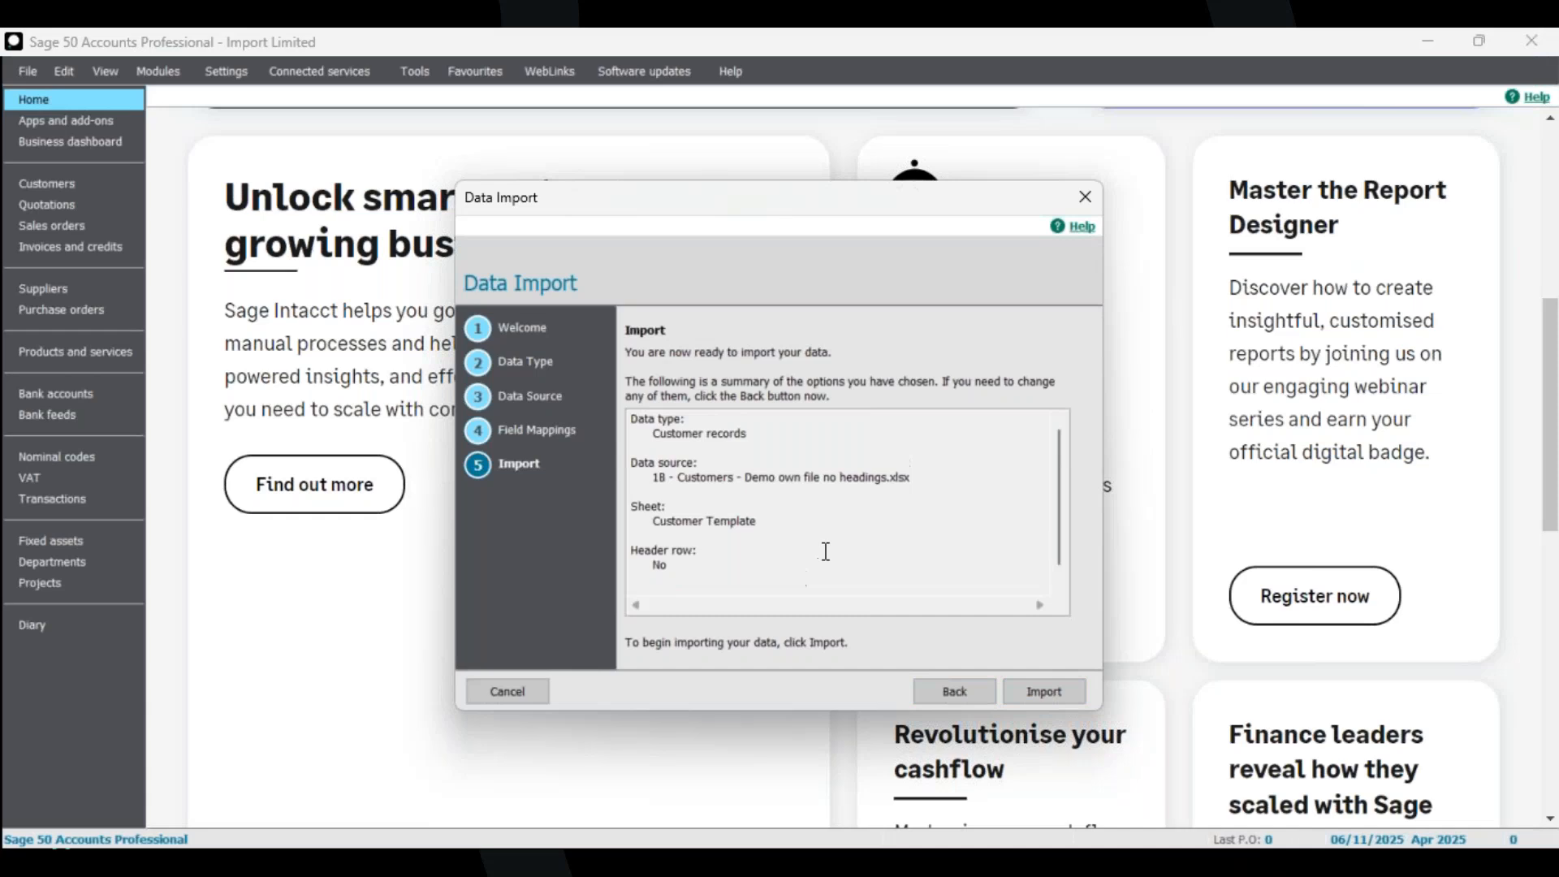
# Run the import and close the import results.
pyautogui.scroll(-1, 825, 551)
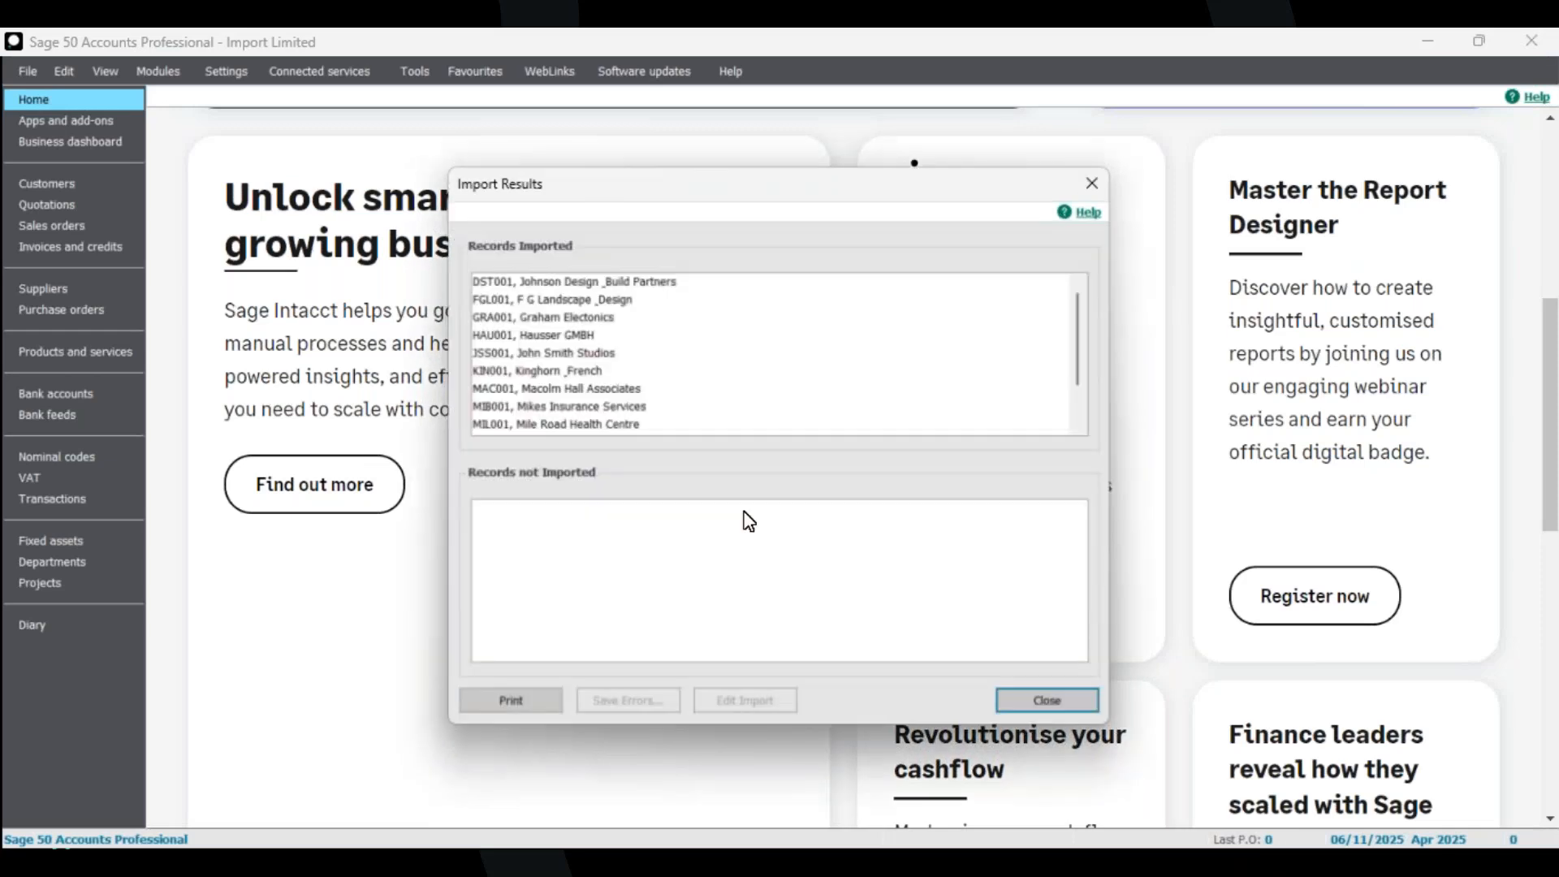
pyautogui.scroll(-2, 577, 275)
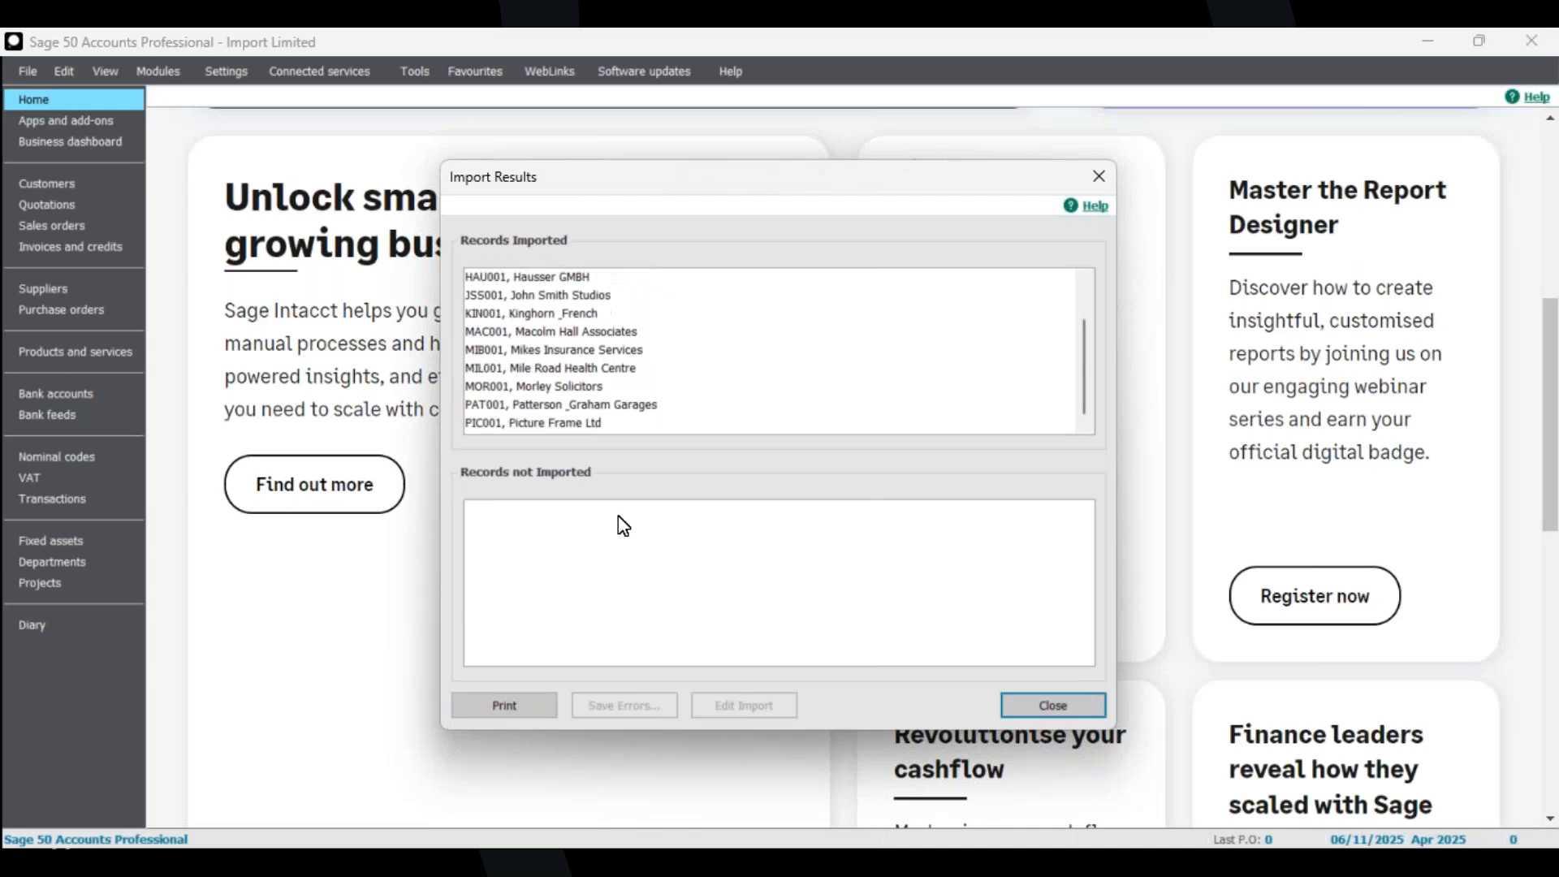
pyautogui.click(1055, 698)
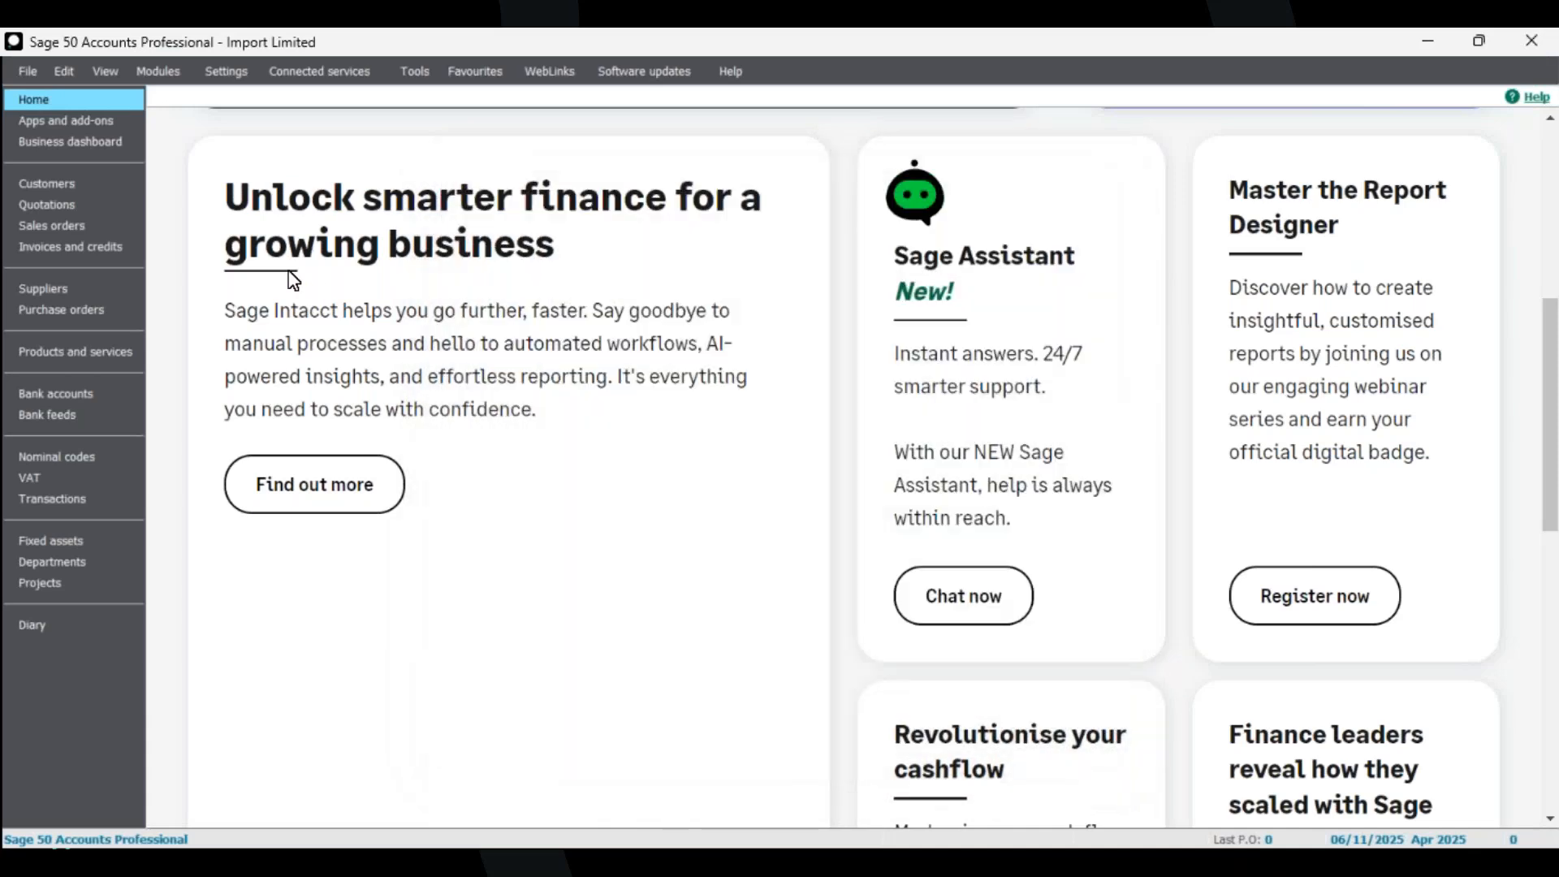
# Open the Customers list and highlight the imported records from DST001 to PIC001.
pyautogui.click(61, 185)
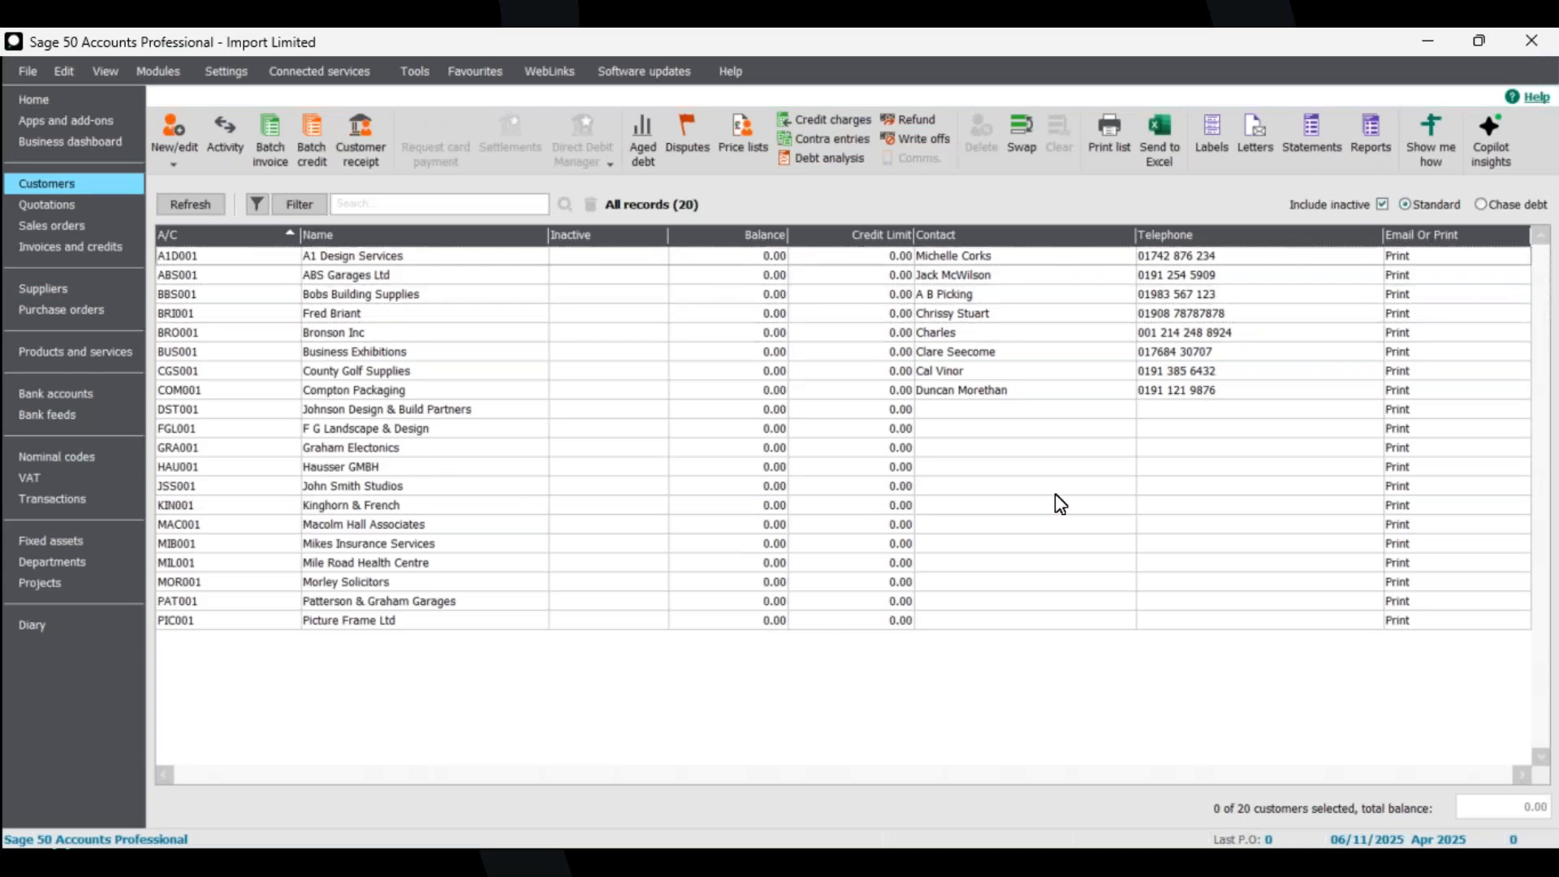
pyautogui.click(1039, 413)
pyautogui.click(1161, 430)
pyautogui.click(1166, 448)
pyautogui.click(1174, 486)
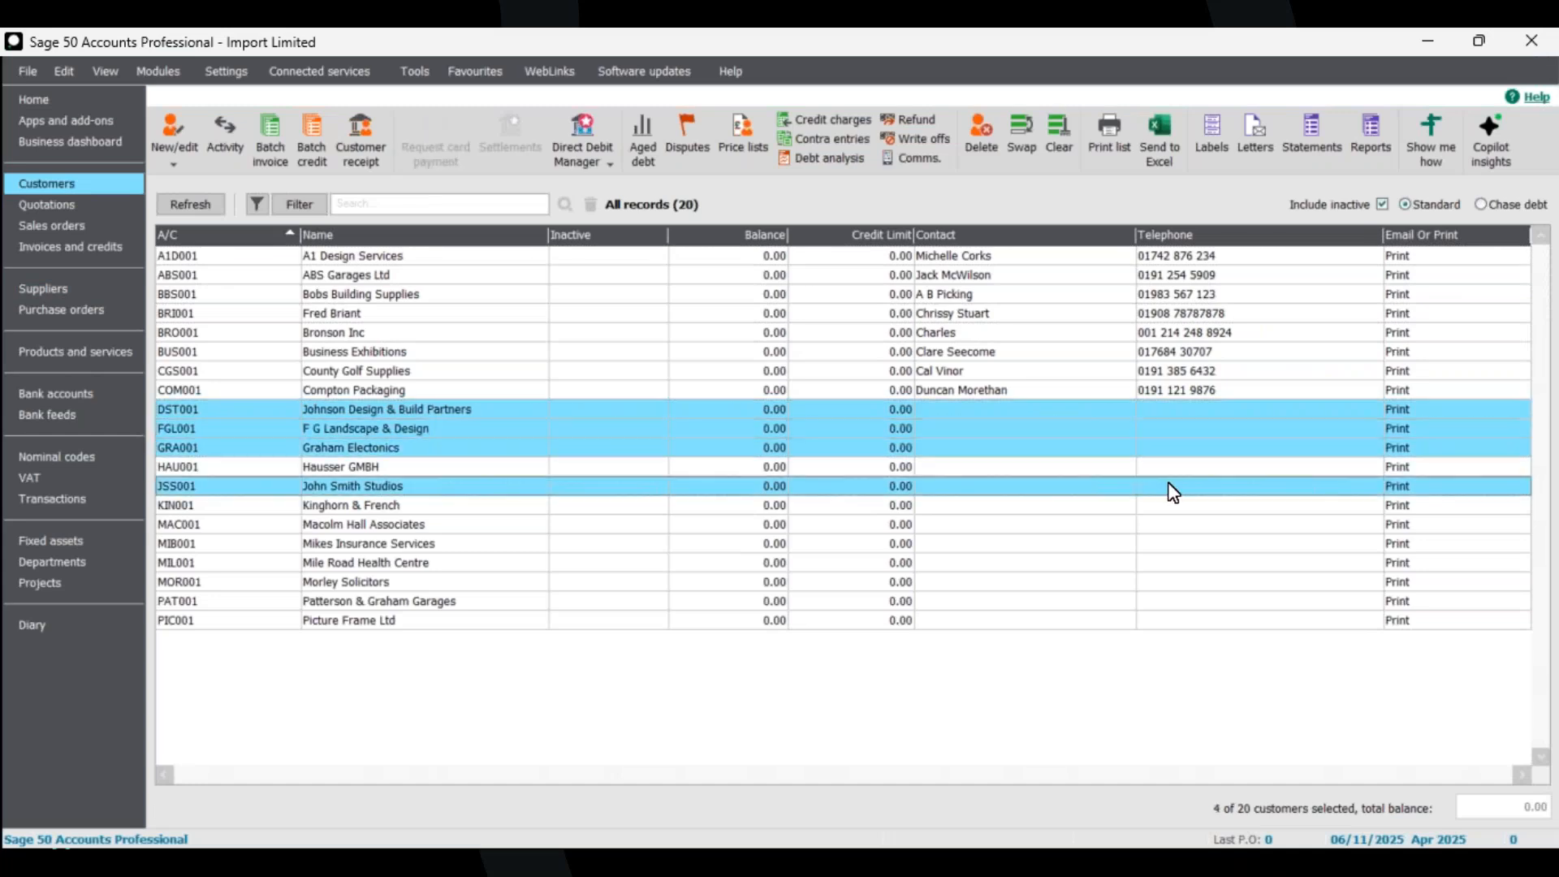
pyautogui.click(1175, 467)
pyautogui.click(1177, 505)
pyautogui.click(1179, 525)
pyautogui.click(1179, 544)
pyautogui.click(1180, 563)
pyautogui.click(1181, 583)
pyautogui.click(1182, 601)
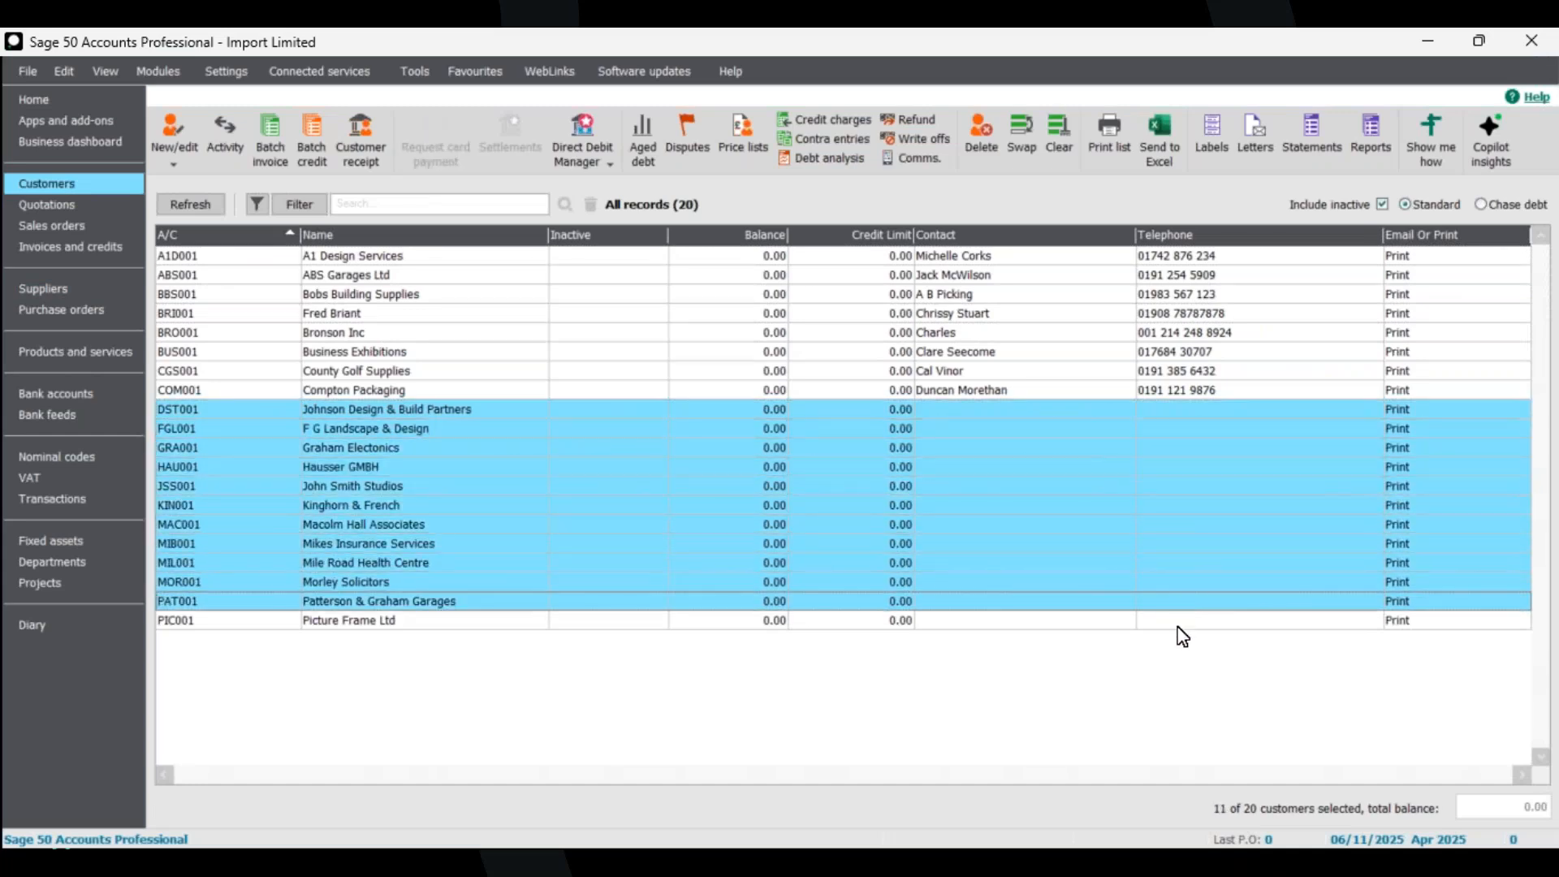
pyautogui.click(1179, 621)
# Deselect the highlighted customer records.
pyautogui.click(1092, 410)
pyautogui.click(1094, 429)
pyautogui.click(1096, 448)
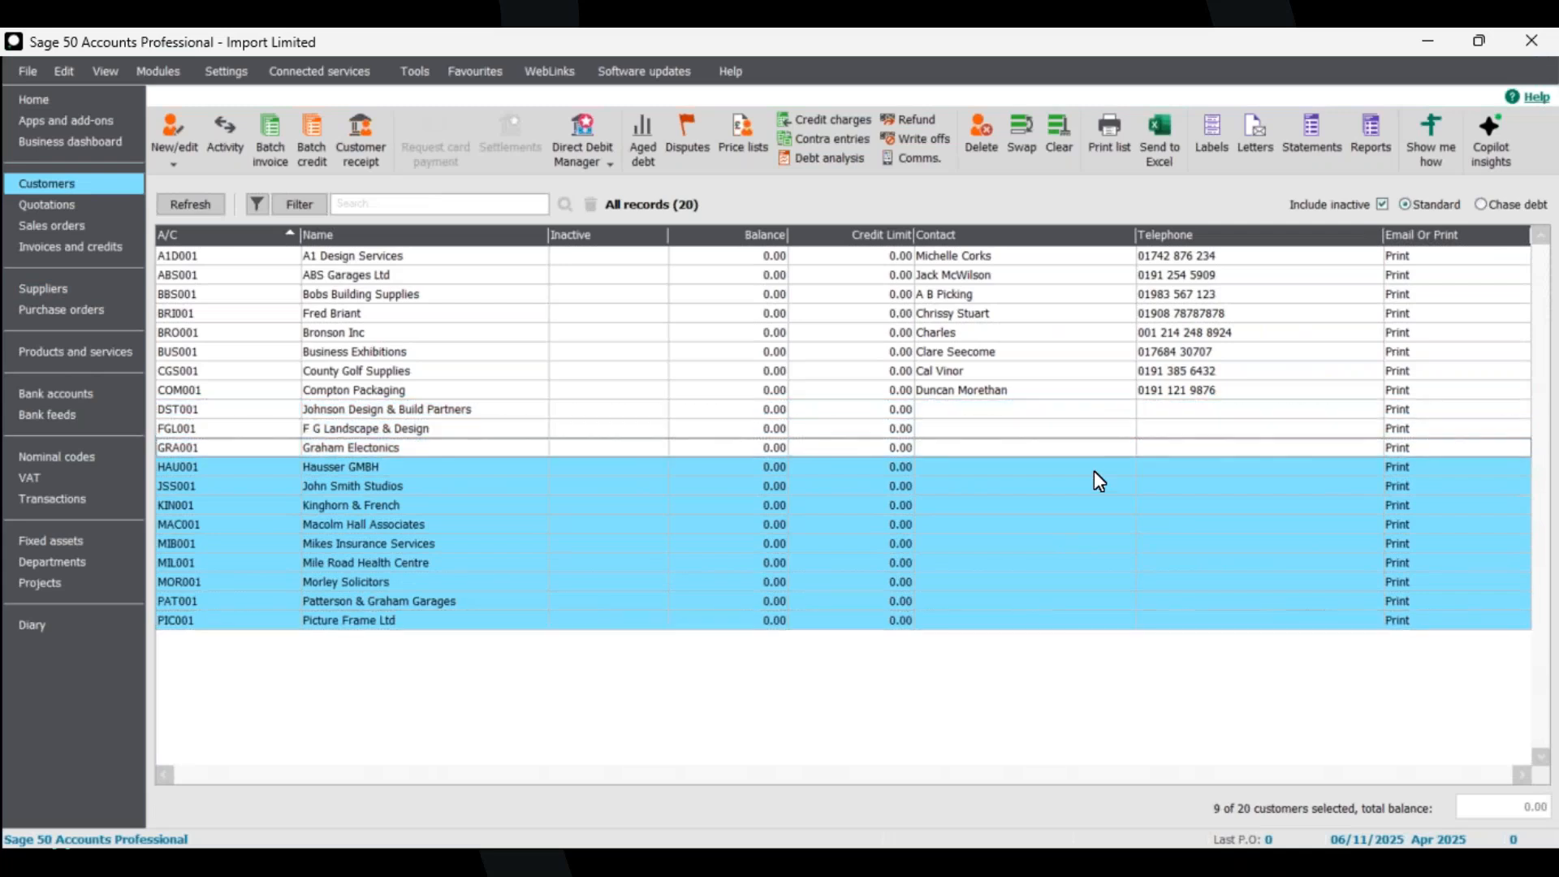
pyautogui.click(1093, 466)
pyautogui.click(1091, 486)
pyautogui.click(1092, 505)
pyautogui.click(1091, 525)
pyautogui.click(1091, 544)
pyautogui.click(1091, 562)
pyautogui.click(1092, 582)
pyautogui.click(1092, 601)
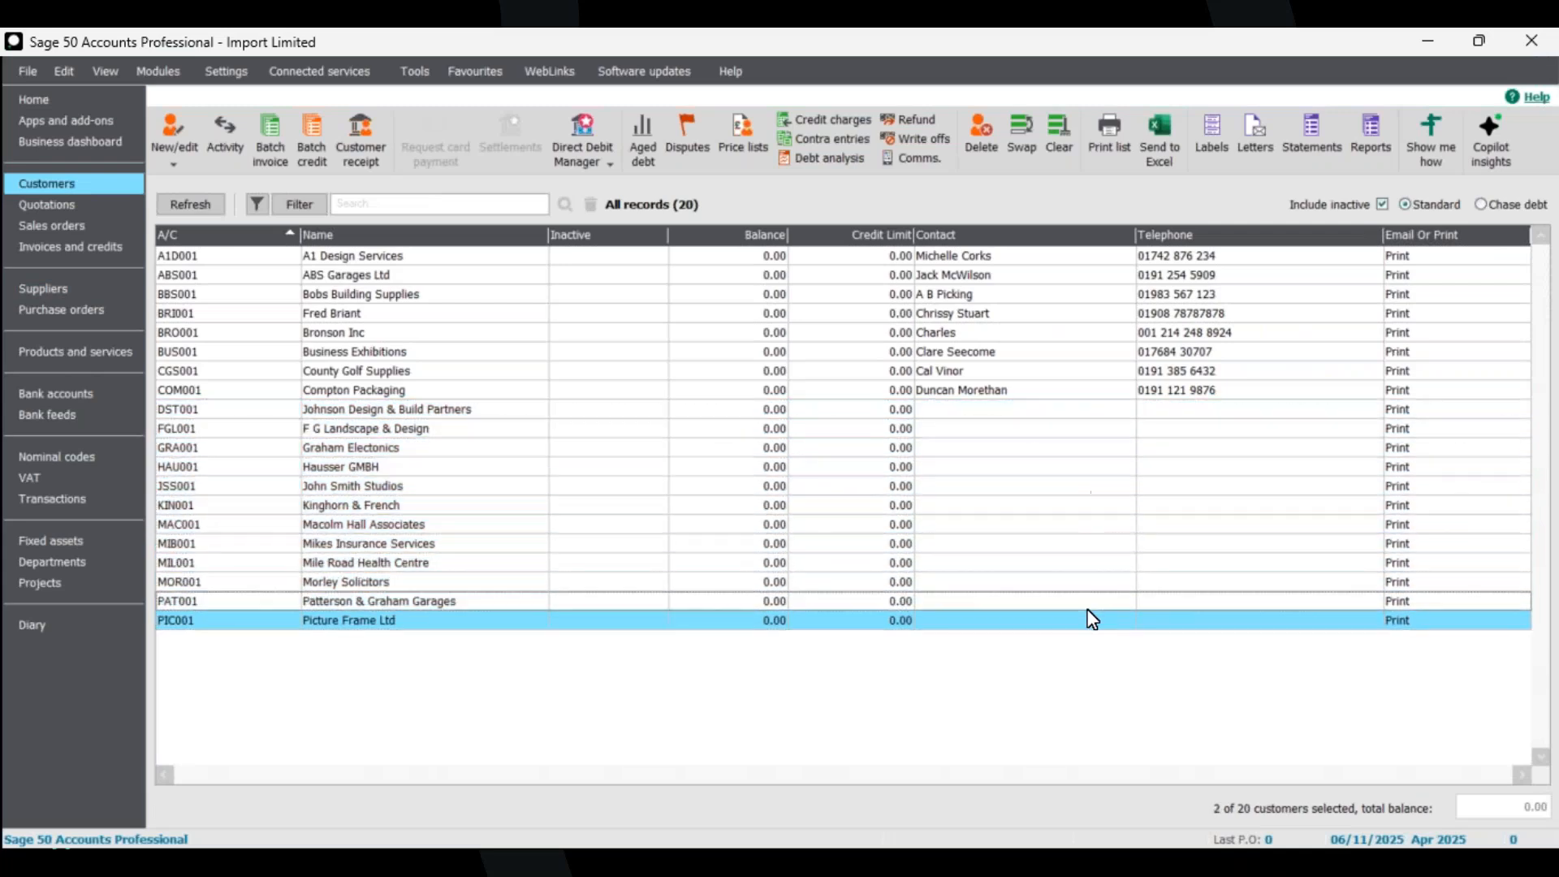
pyautogui.click(1092, 620)
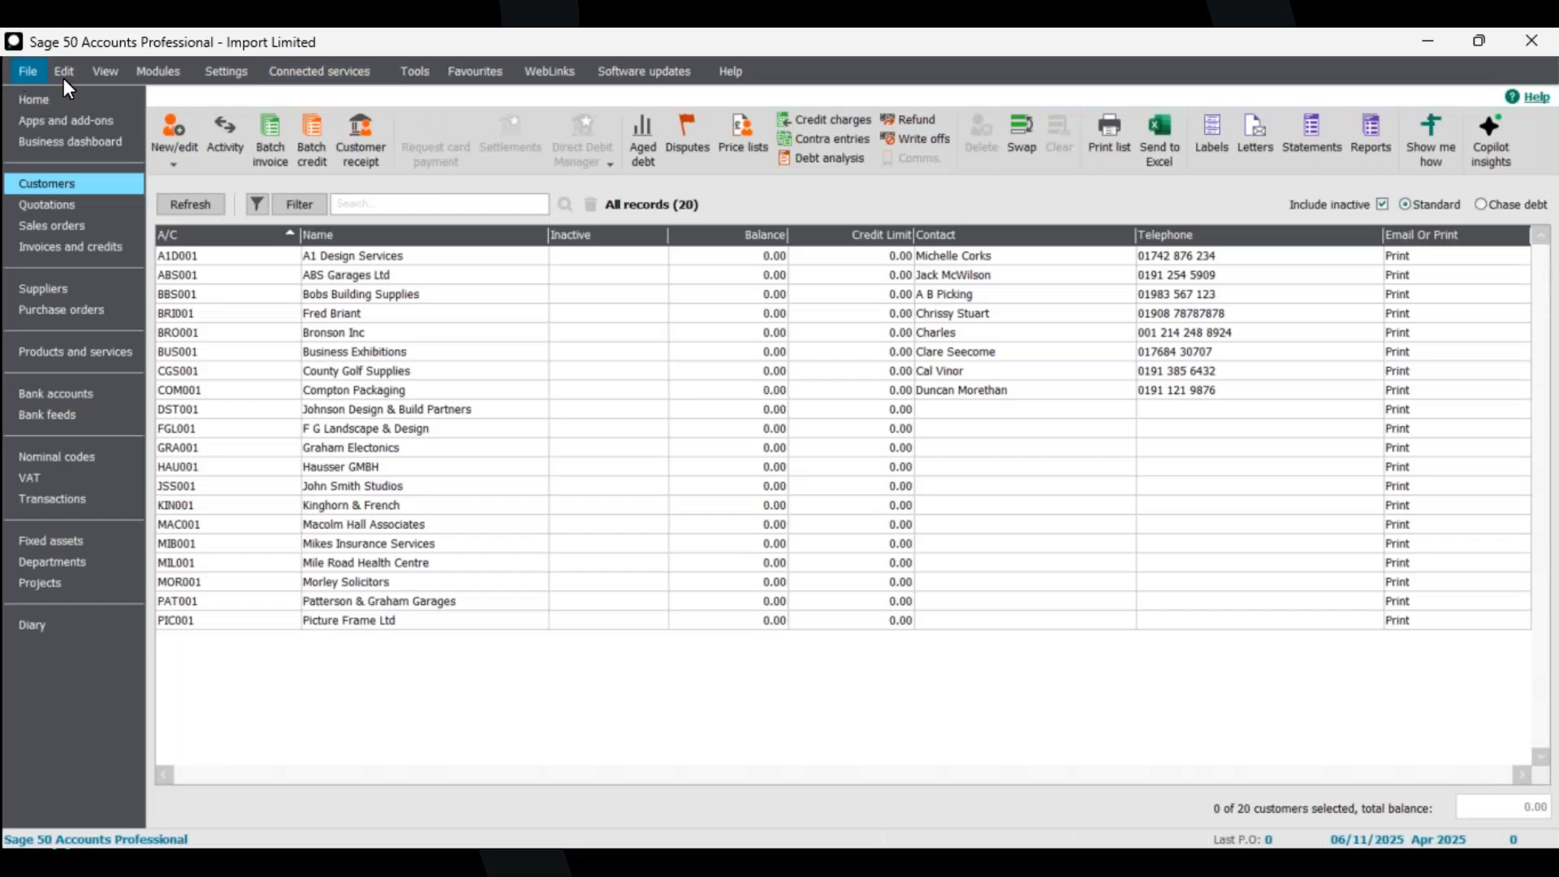
# Start a new data import, agreeing to close all other open windows.
pyautogui.click(40, 73)
pyautogui.press('Escape')
pyautogui.click(27, 66)
pyautogui.click(102, 348)
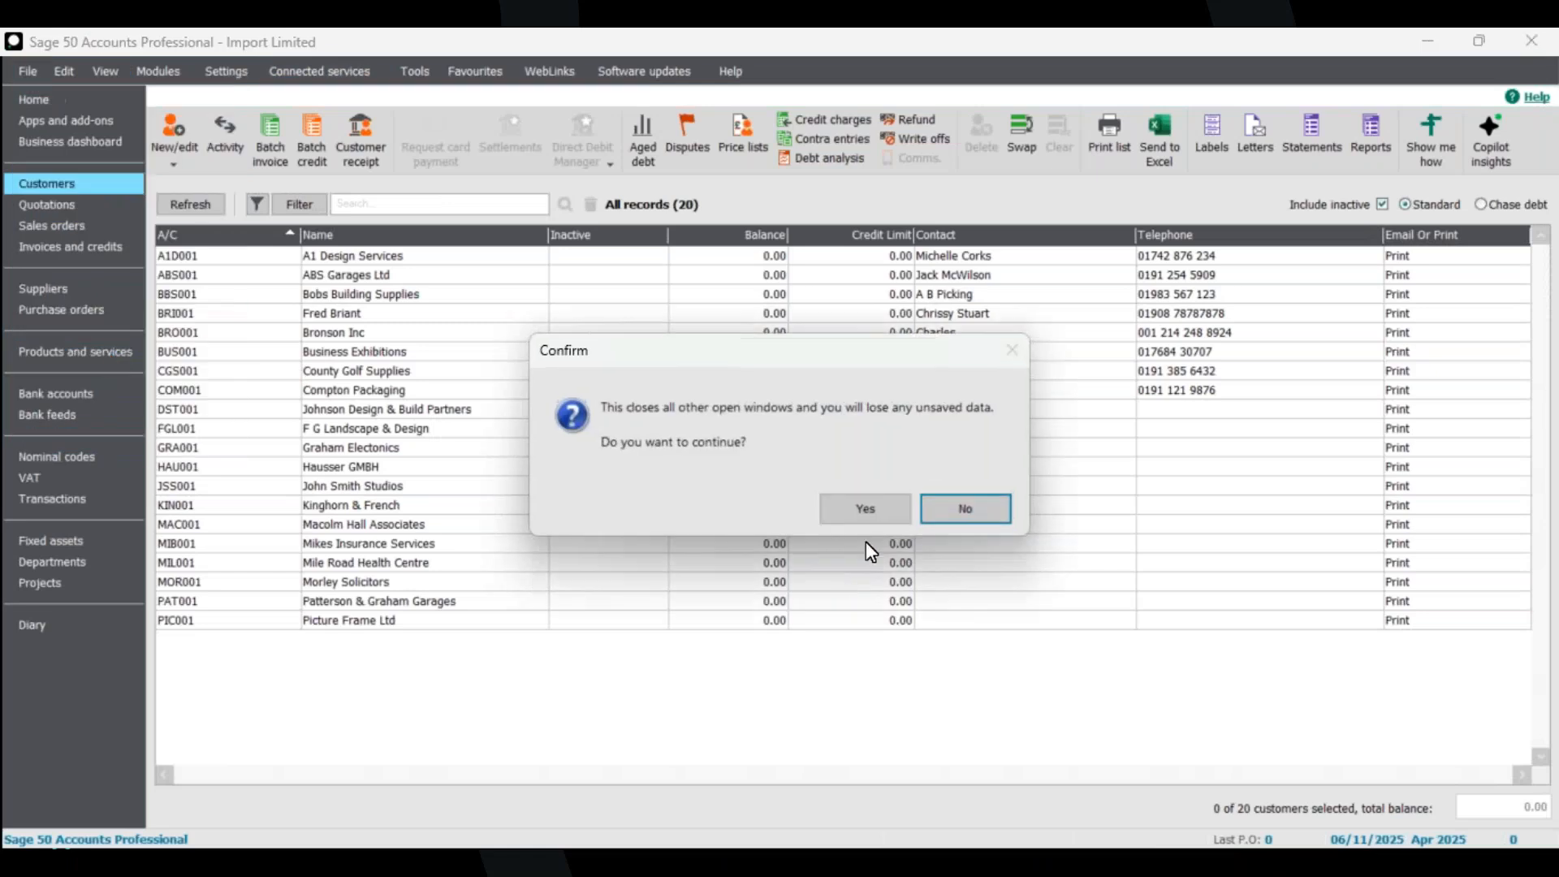
pyautogui.click(861, 510)
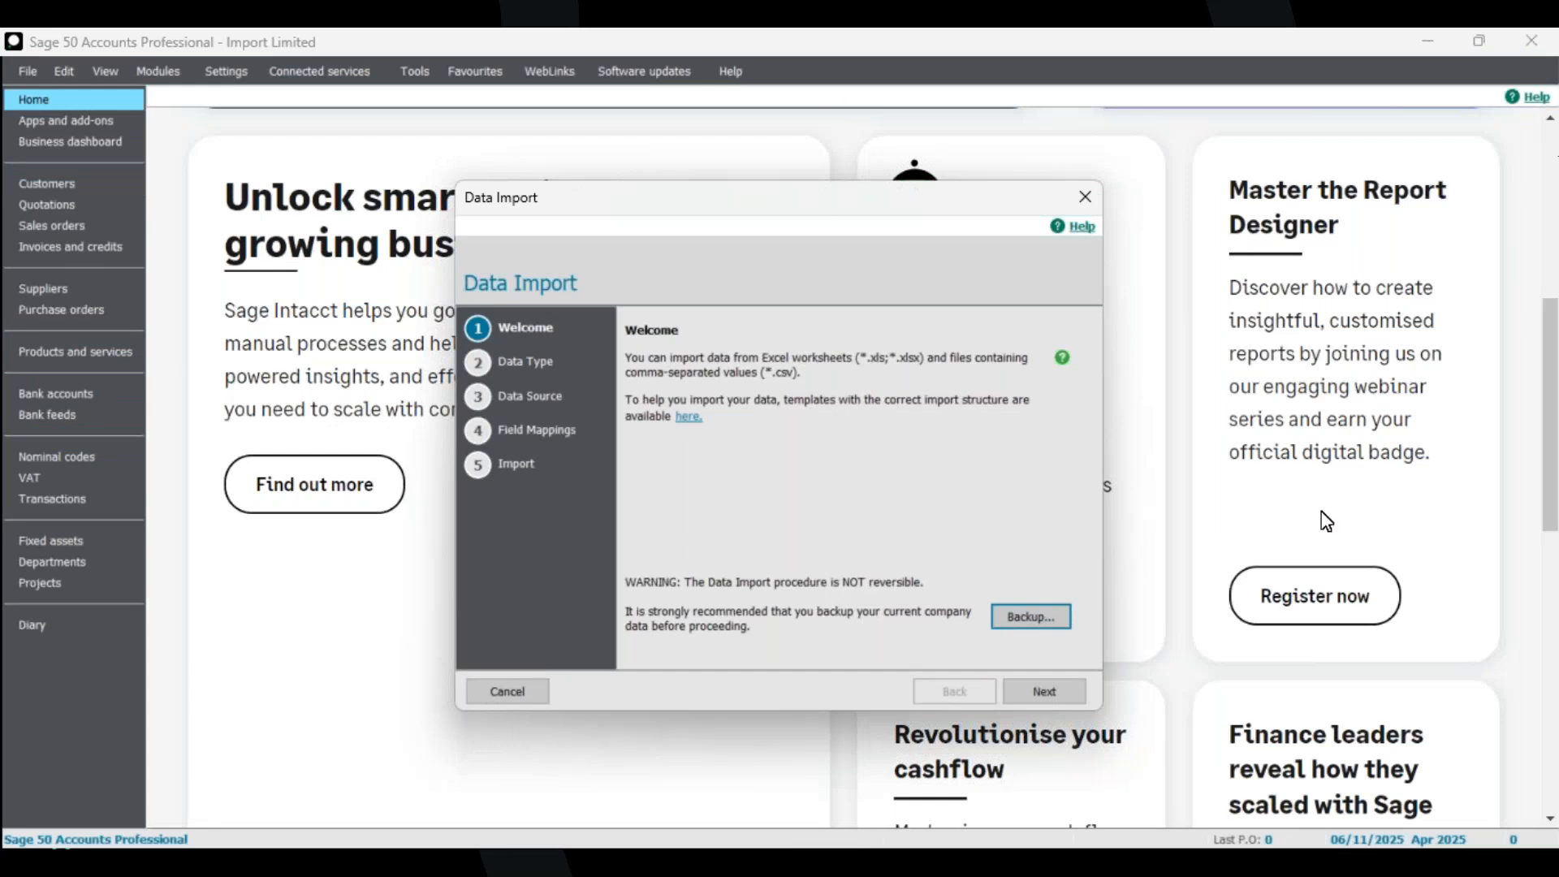
# Choose Customer records and select 1C - Customers - Demo Sage Import Template as the Excel file.
pyautogui.click(1036, 691)
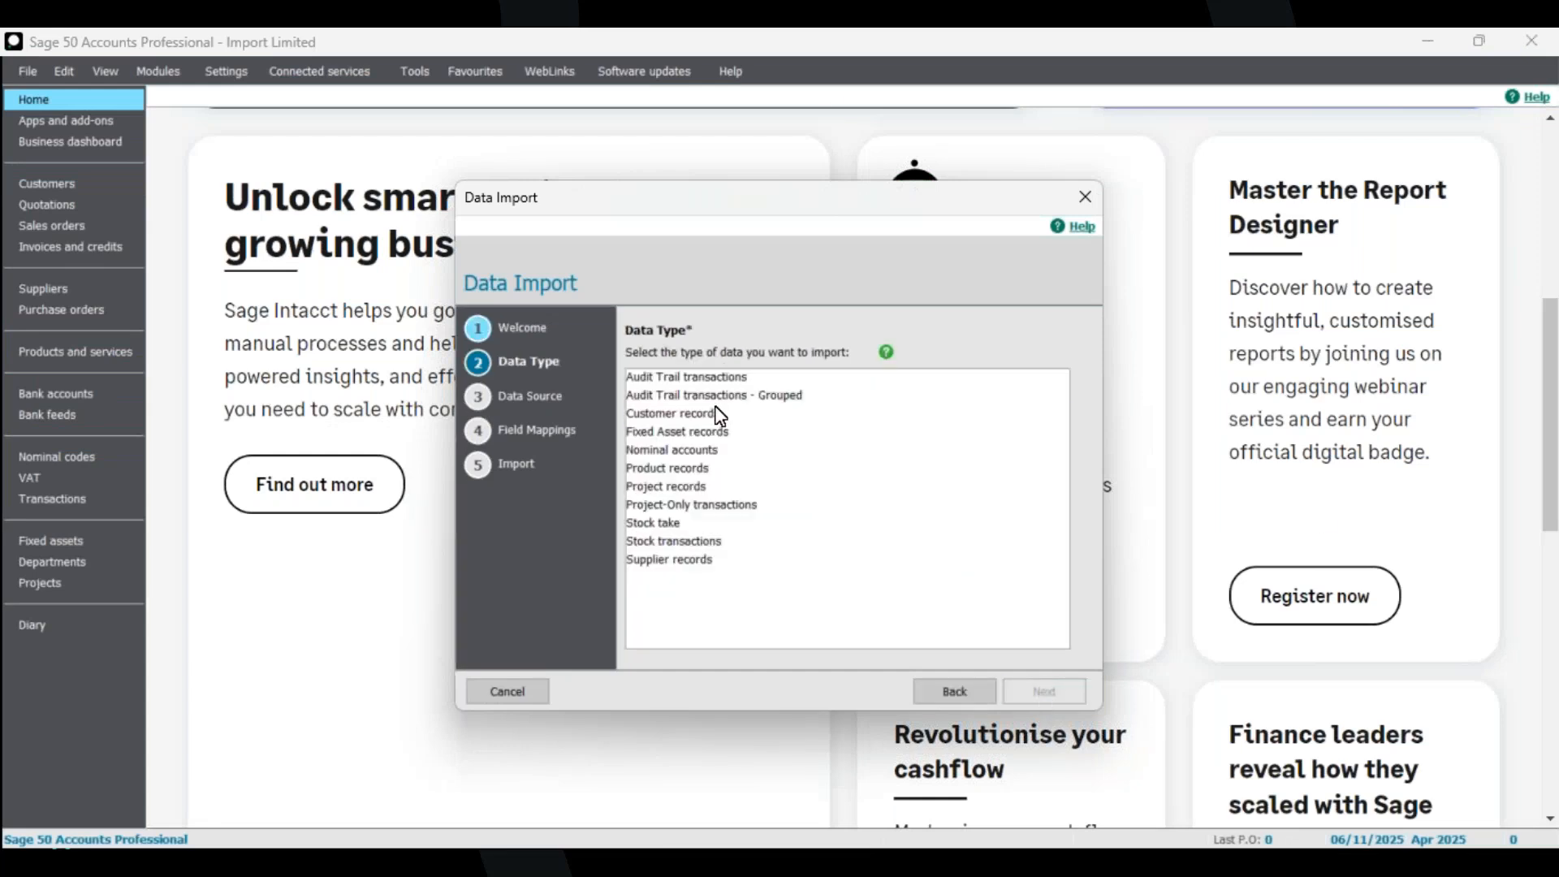
pyautogui.click(719, 415)
pyautogui.click(1044, 692)
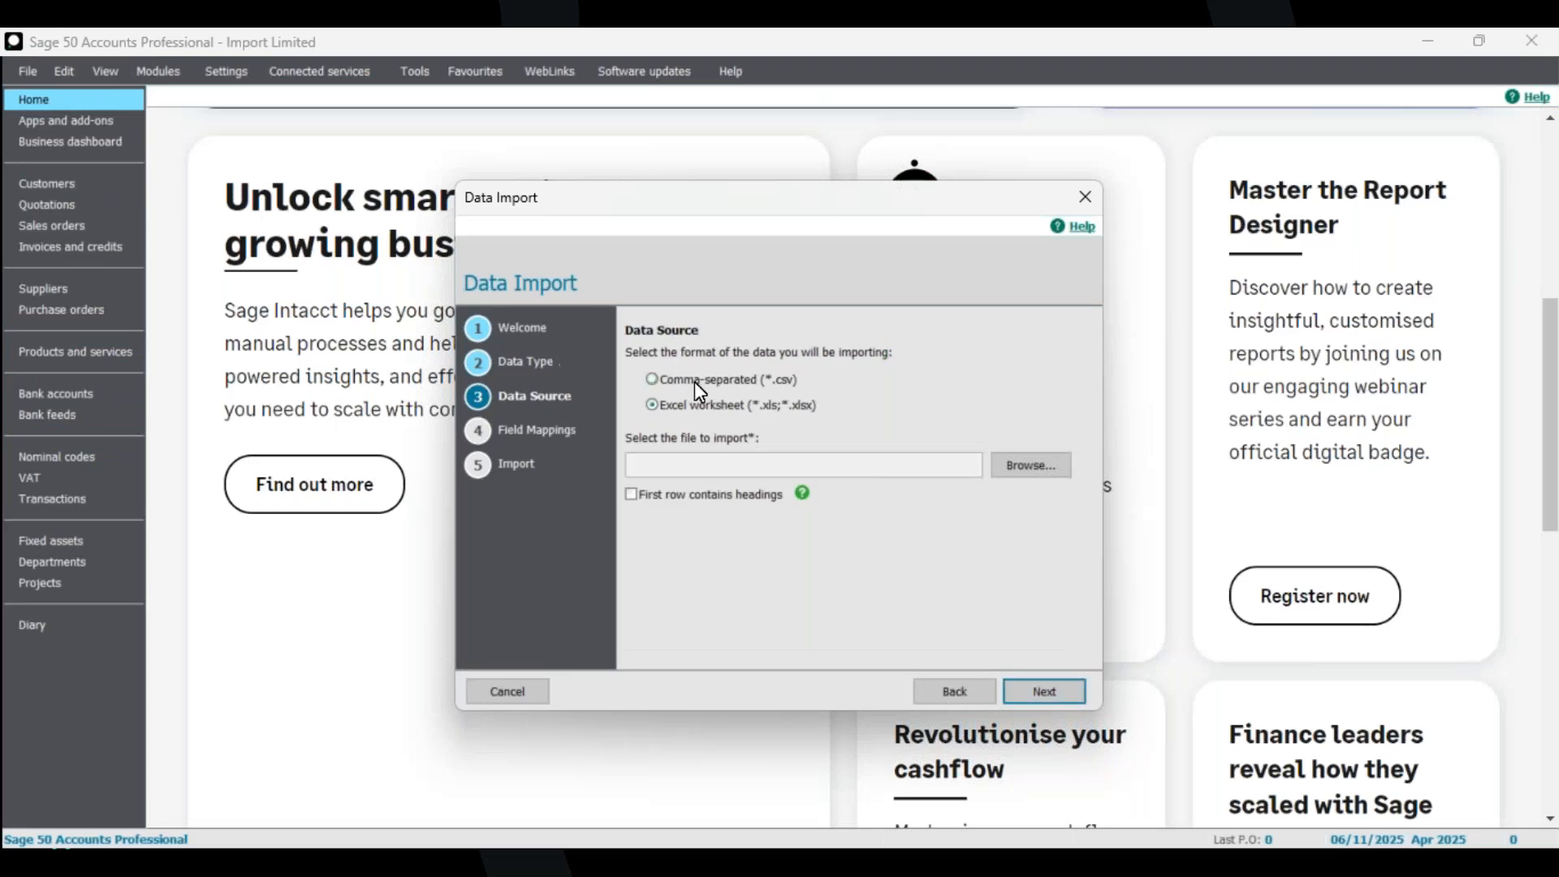
pyautogui.click(1011, 464)
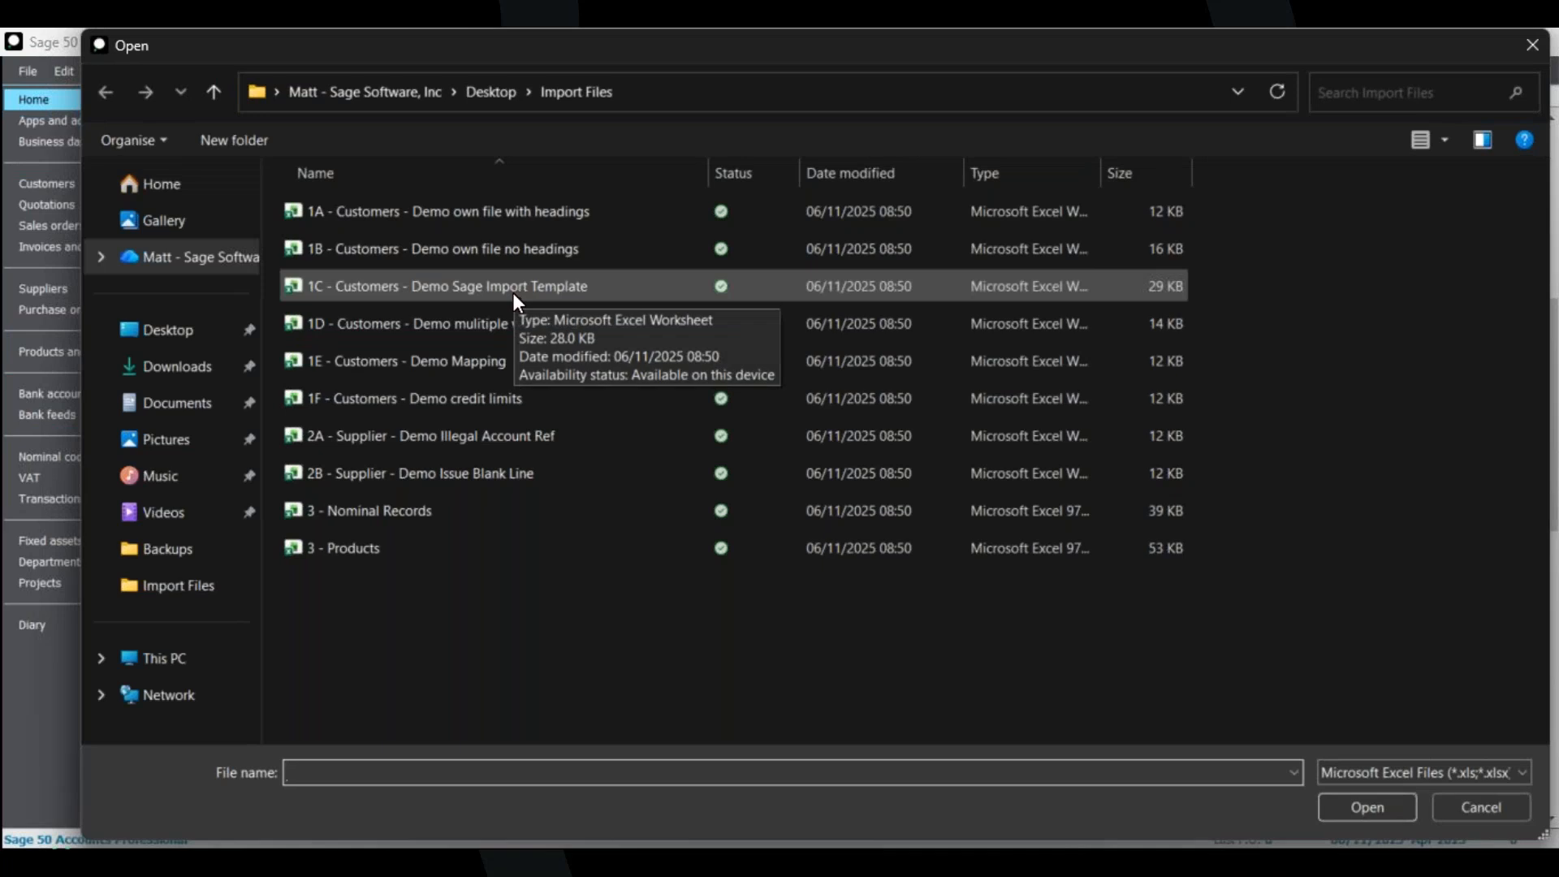
pyautogui.click(553, 288)
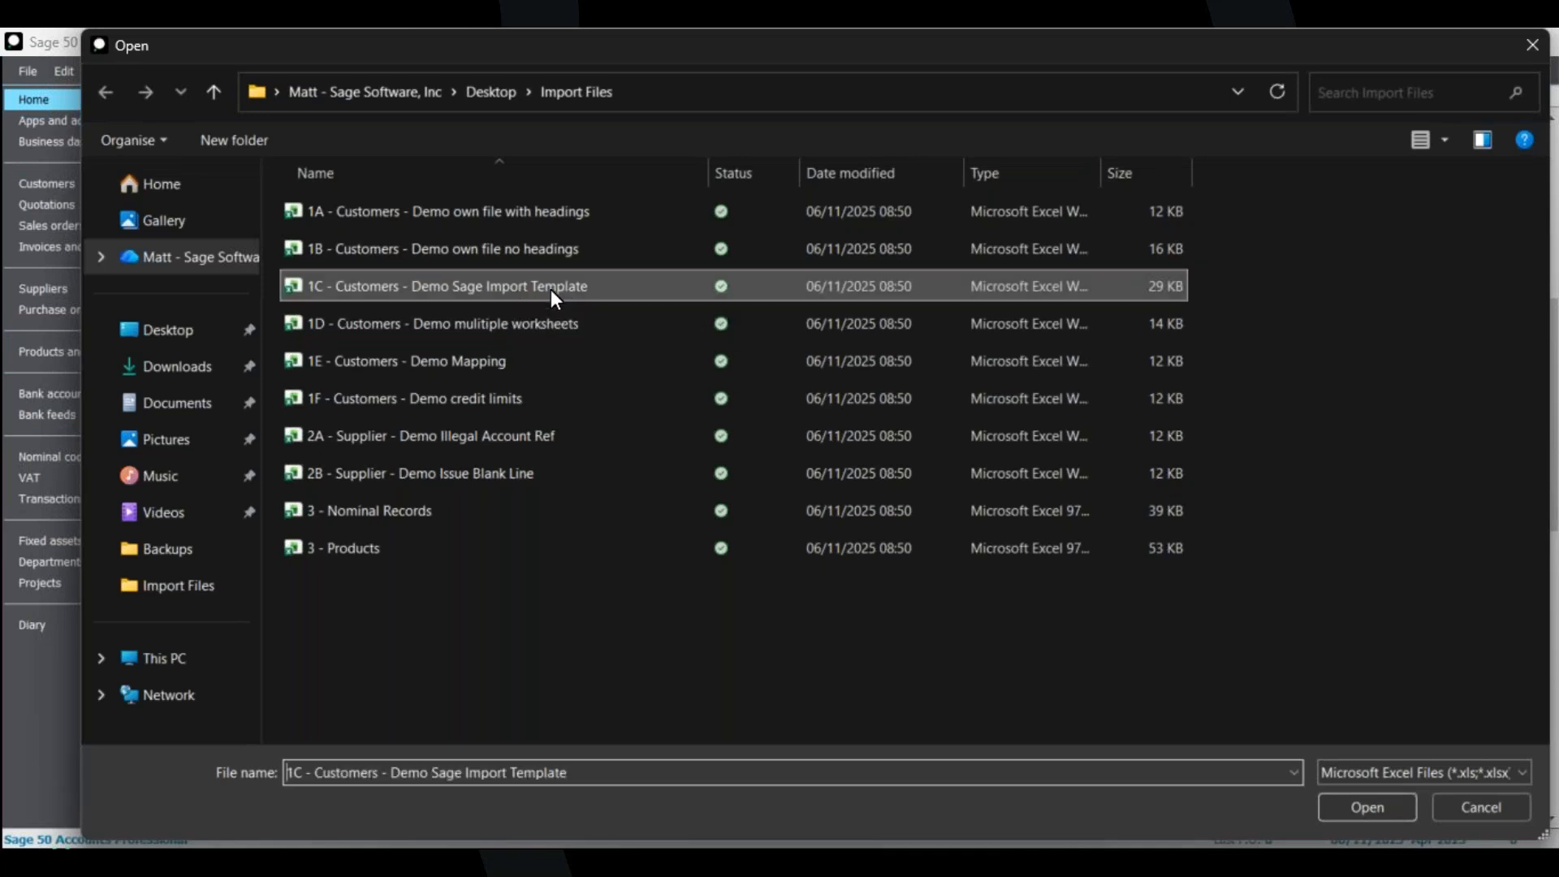
pyautogui.click(1367, 807)
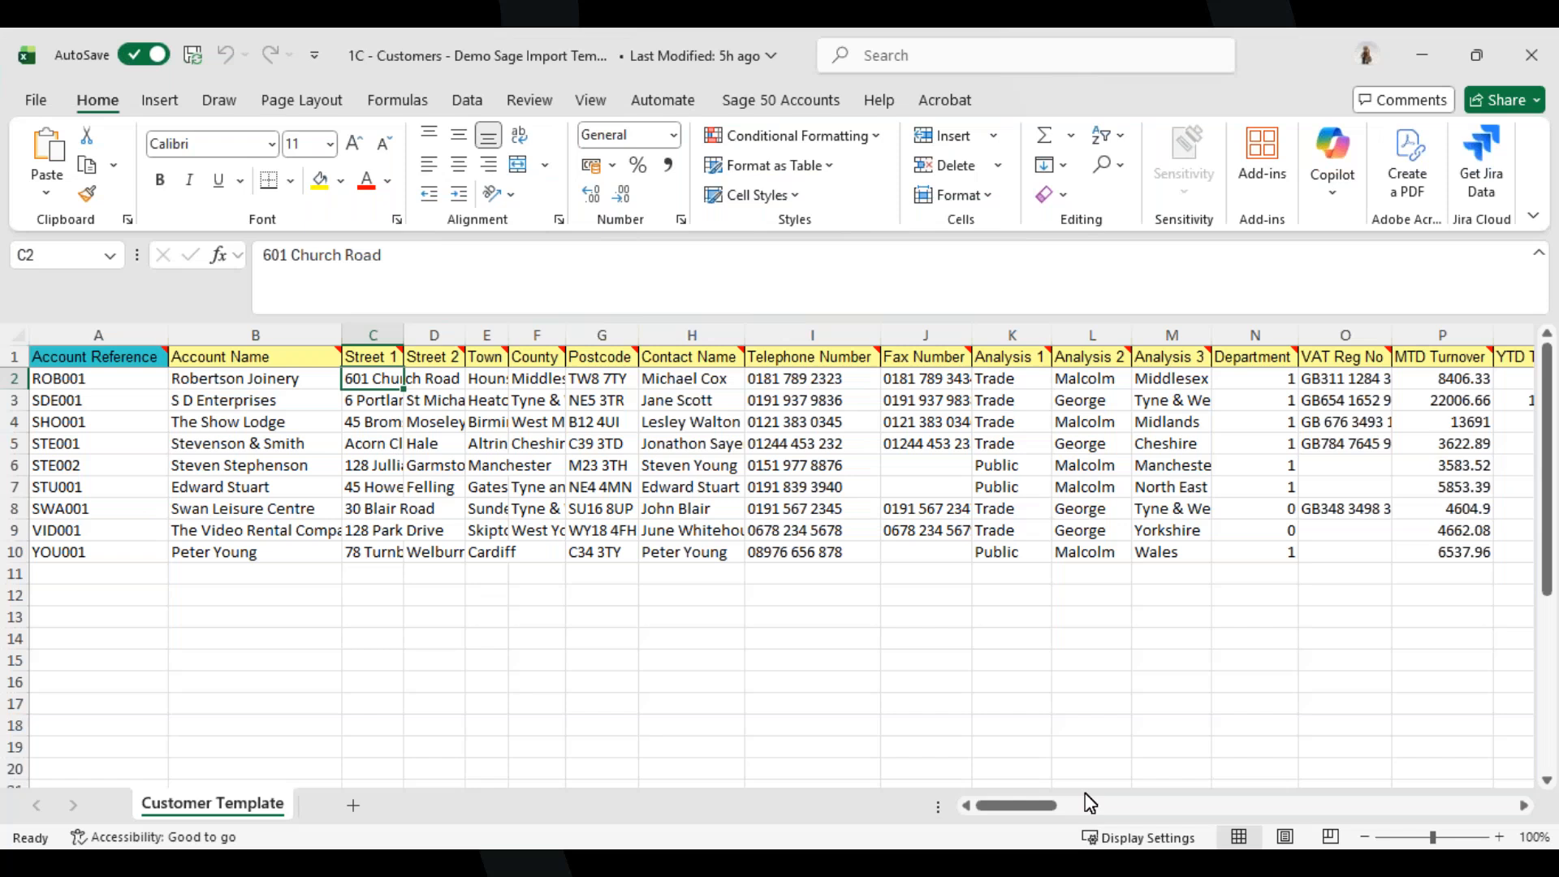
# Inspect the template's column headings and the Account Reference note, then close the spreadsheet.
pyautogui.moveTo(1050, 806)
pyautogui.mouseDown()
pyautogui.moveTo(1263, 807)
pyautogui.moveTo(1024, 808)
pyautogui.mouseUp()
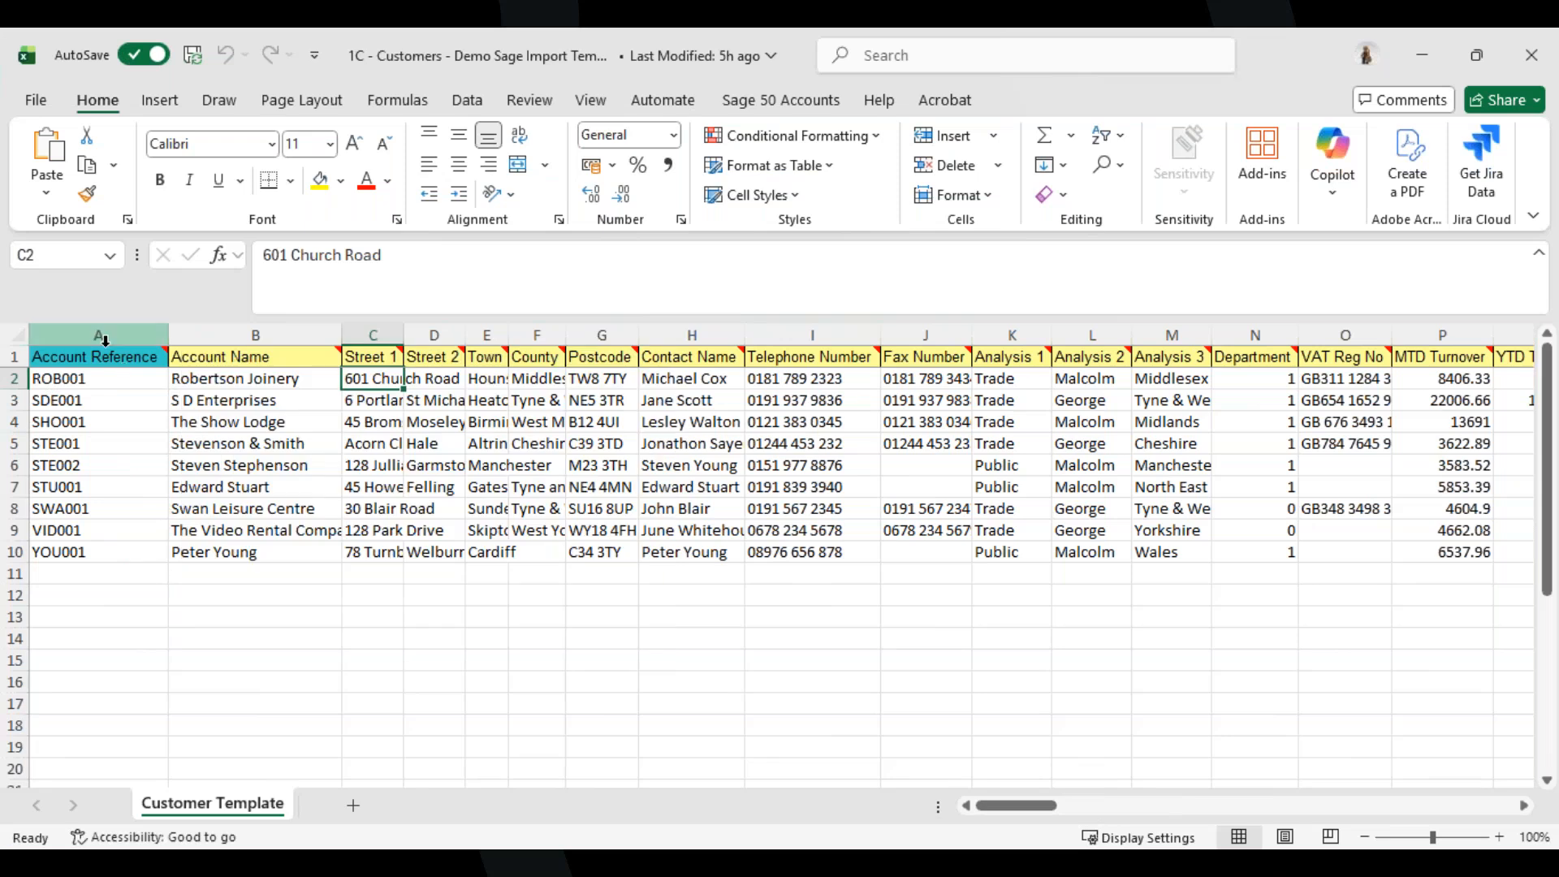
pyautogui.moveTo(106, 359)
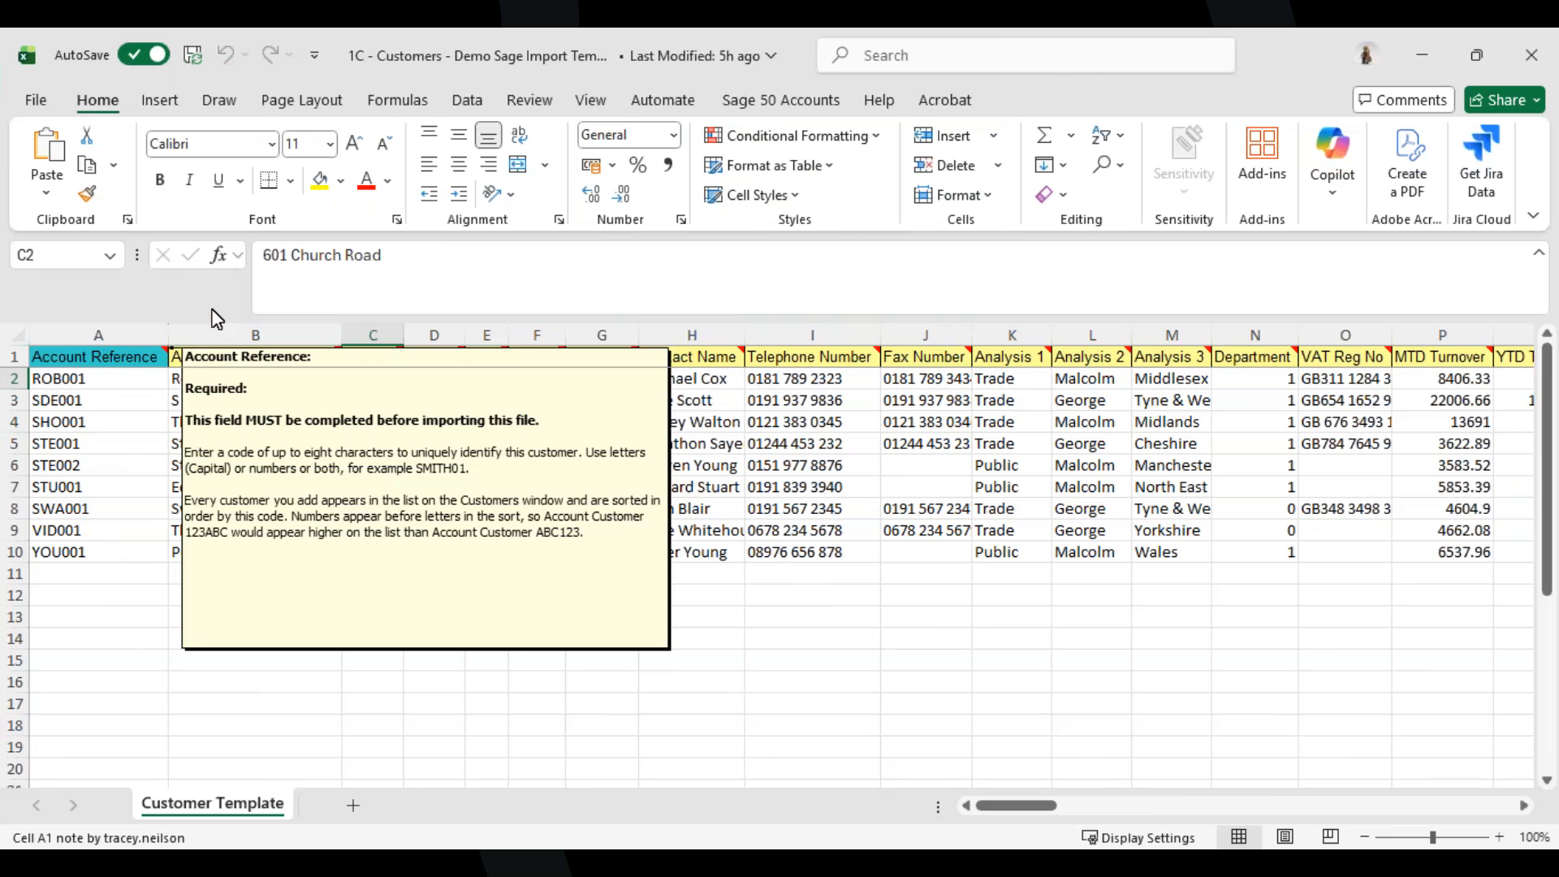
pyautogui.moveTo(236, 358)
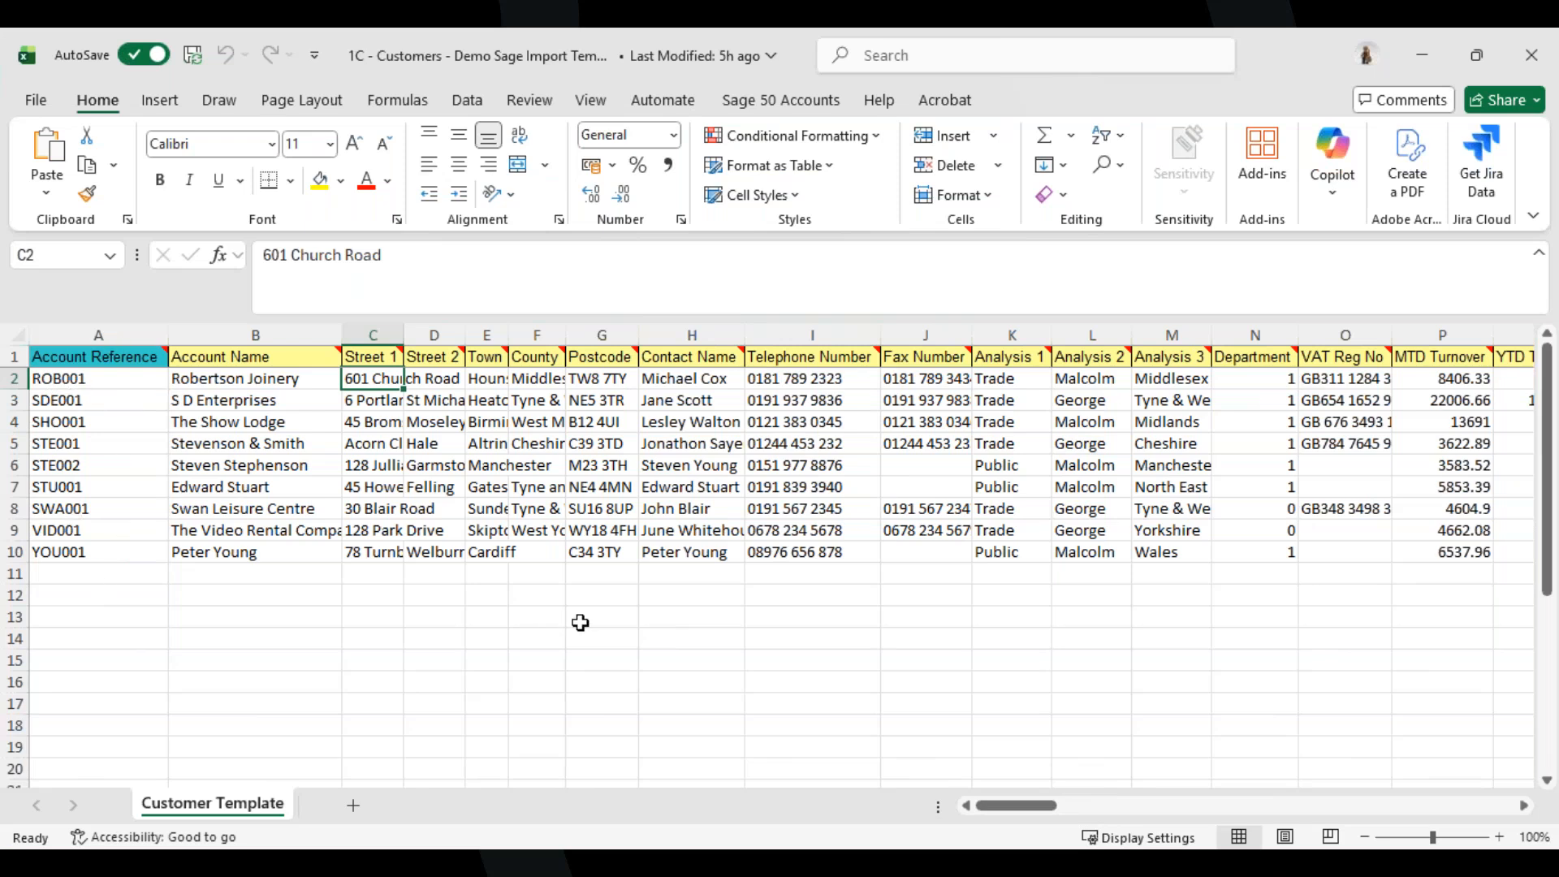
pyautogui.click(1531, 56)
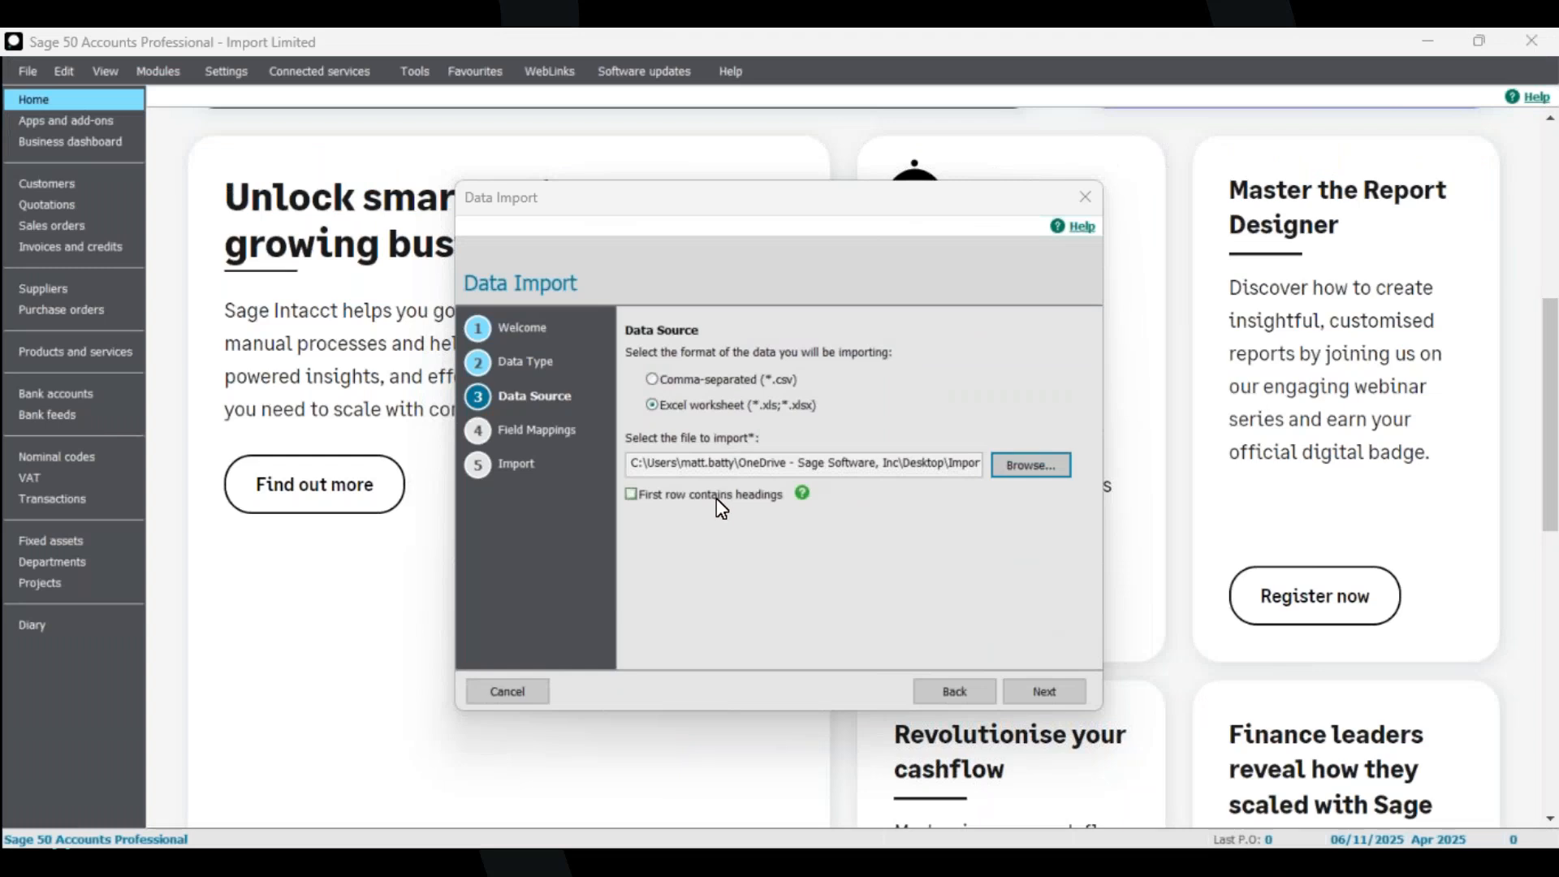
# Mark the first row as containing headings and continue to field mappings.
pyautogui.click(717, 499)
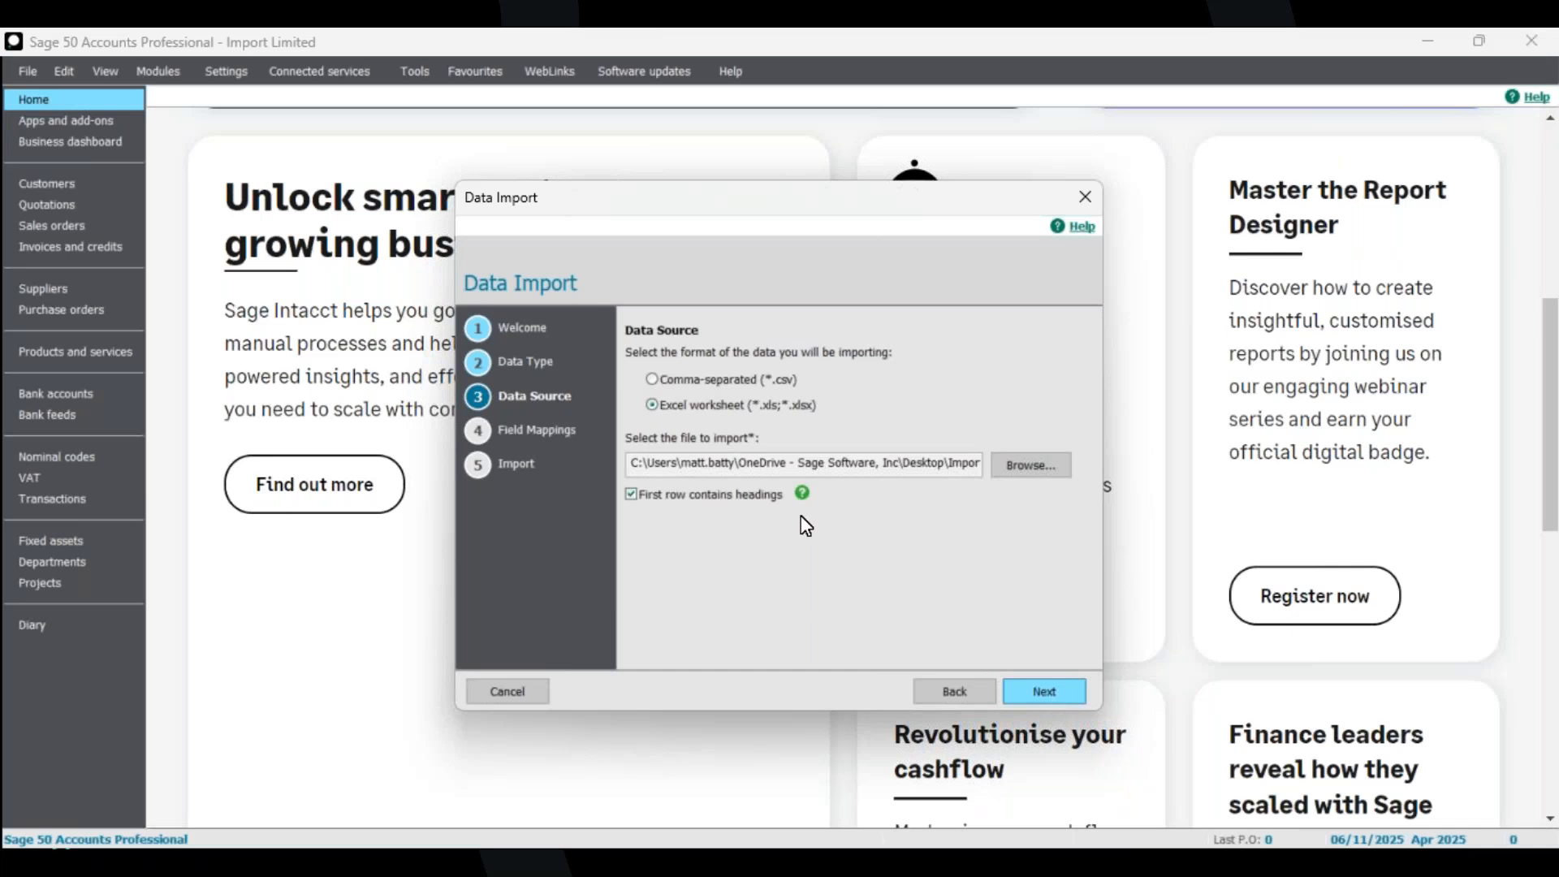
pyautogui.press('Return')
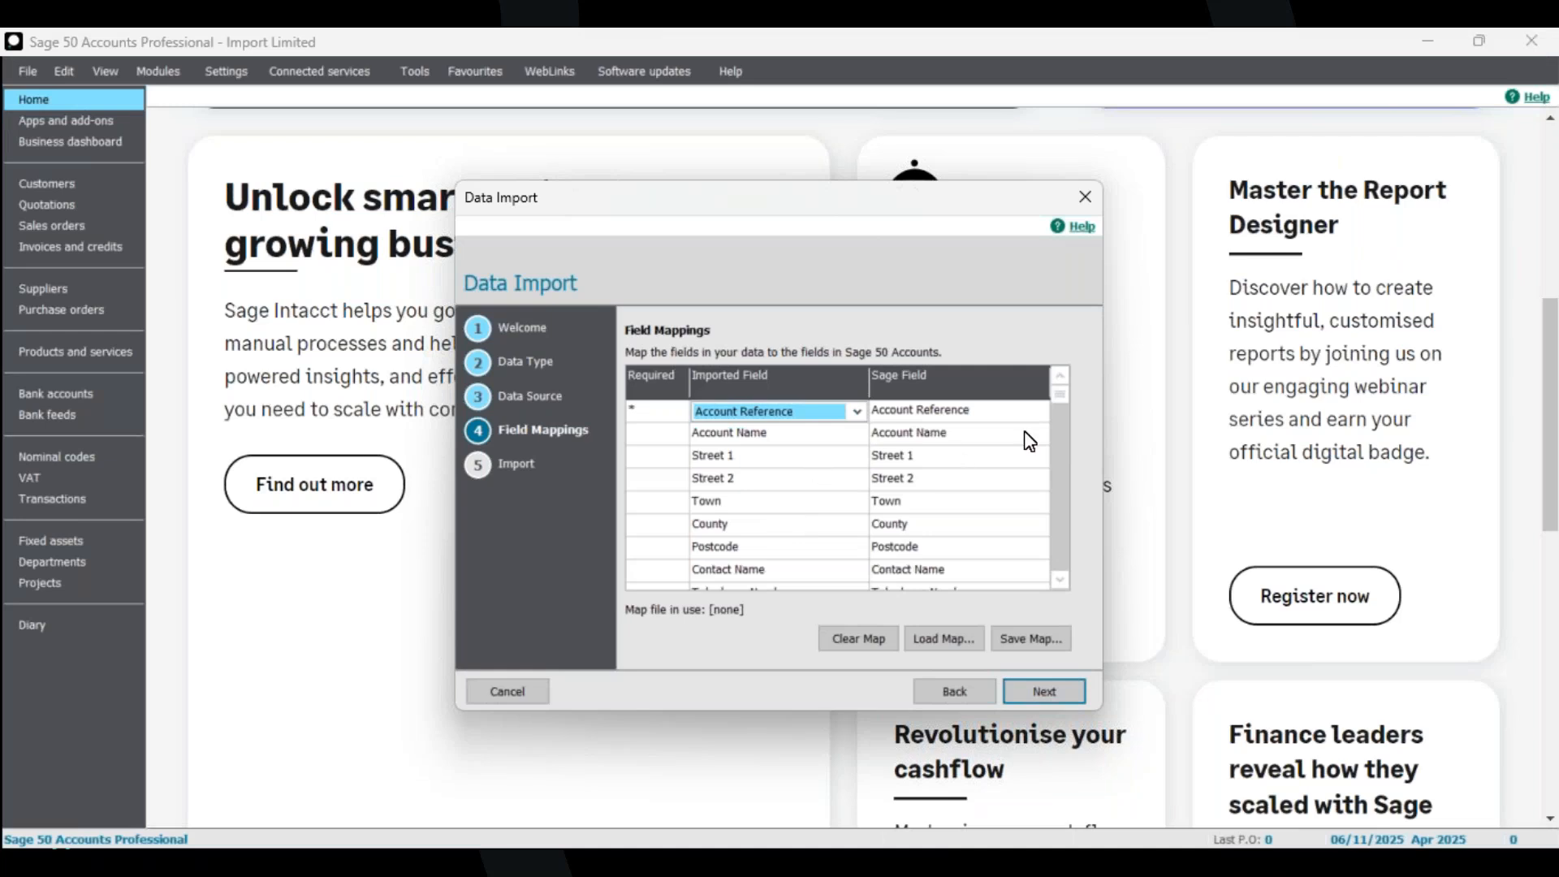
# Scroll through the matched field mappings to check them.
pyautogui.click(1062, 581)
pyautogui.click(1062, 580)
pyautogui.click(1062, 581)
pyautogui.click(1062, 581)
pyautogui.click(1062, 581)
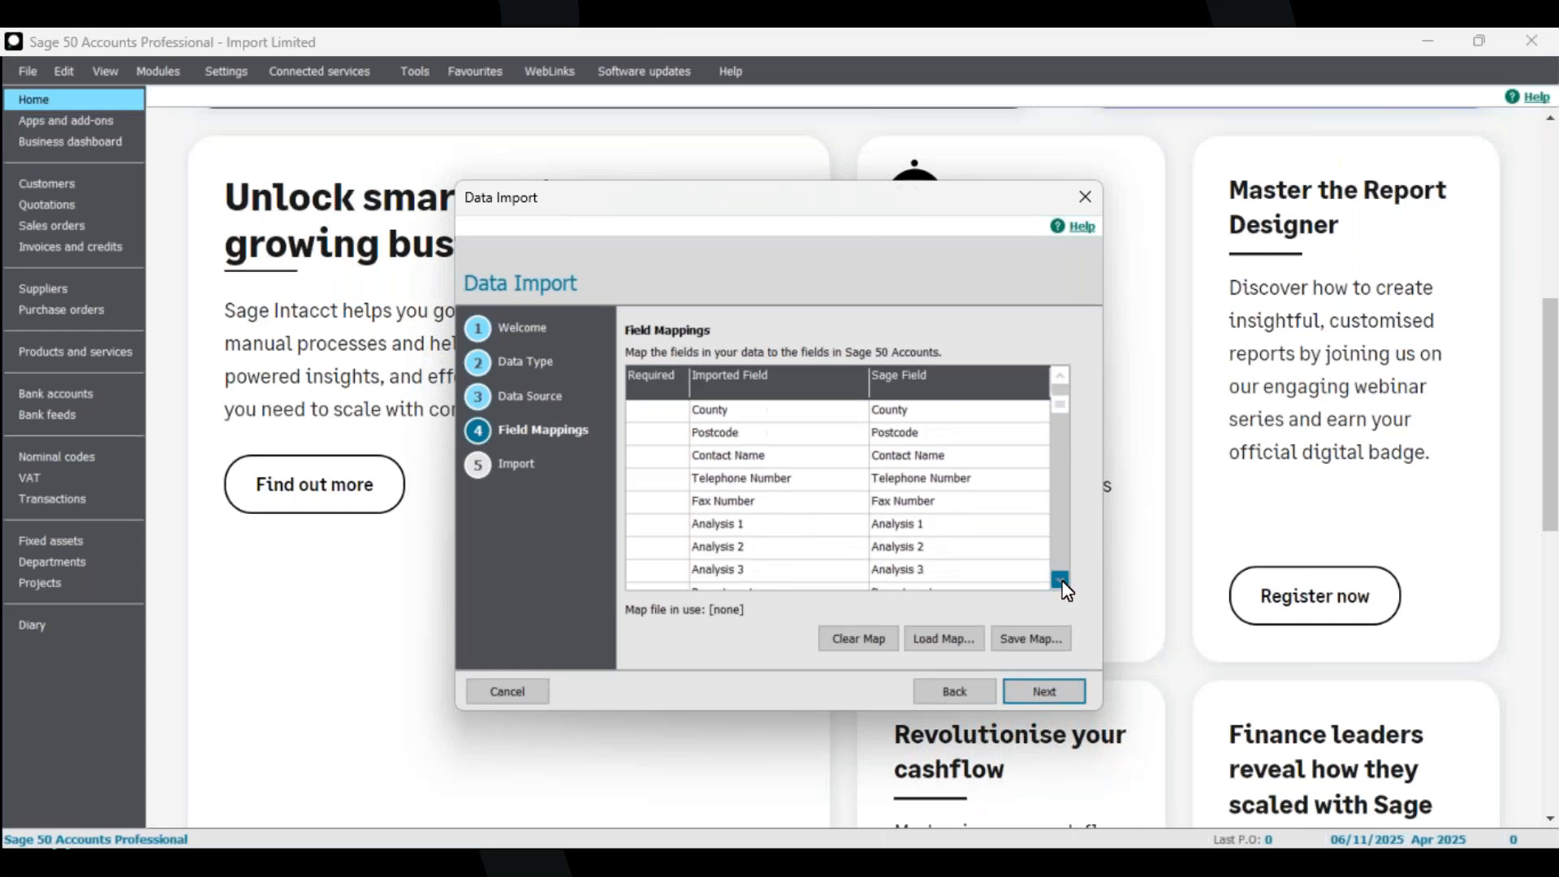
pyautogui.click(1060, 581)
pyautogui.click(1059, 581)
pyautogui.click(1060, 581)
pyautogui.click(1060, 582)
pyautogui.click(1059, 582)
pyautogui.click(1060, 581)
pyautogui.click(1059, 582)
pyautogui.doubleClick(1060, 585)
pyautogui.click(1060, 584)
pyautogui.doubleClick(1061, 585)
pyautogui.doubleClick(1061, 584)
pyautogui.doubleClick(1061, 584)
pyautogui.click(1060, 584)
pyautogui.doubleClick(1060, 585)
pyautogui.click(1060, 585)
pyautogui.click(1060, 581)
pyautogui.click(1060, 581)
pyautogui.click(1061, 582)
pyautogui.click(1061, 581)
pyautogui.click(1060, 582)
pyautogui.click(1060, 581)
pyautogui.click(1060, 581)
pyautogui.click(1060, 583)
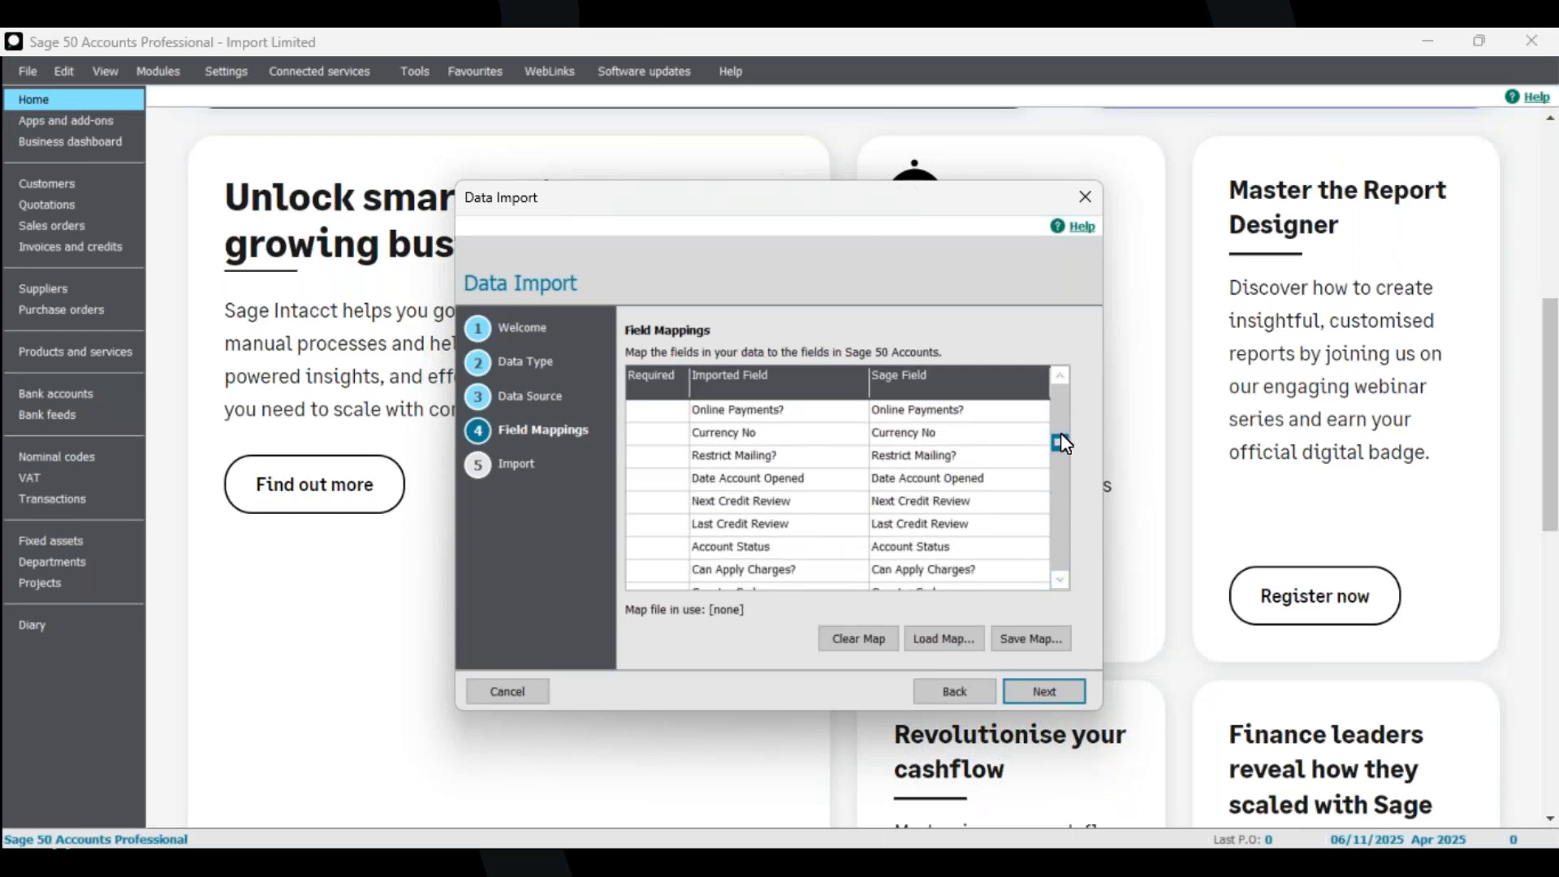
# Run the import of the mapped customer records and close the import results.
pyautogui.moveTo(1060, 442); pyautogui.dragTo(1060, 389)
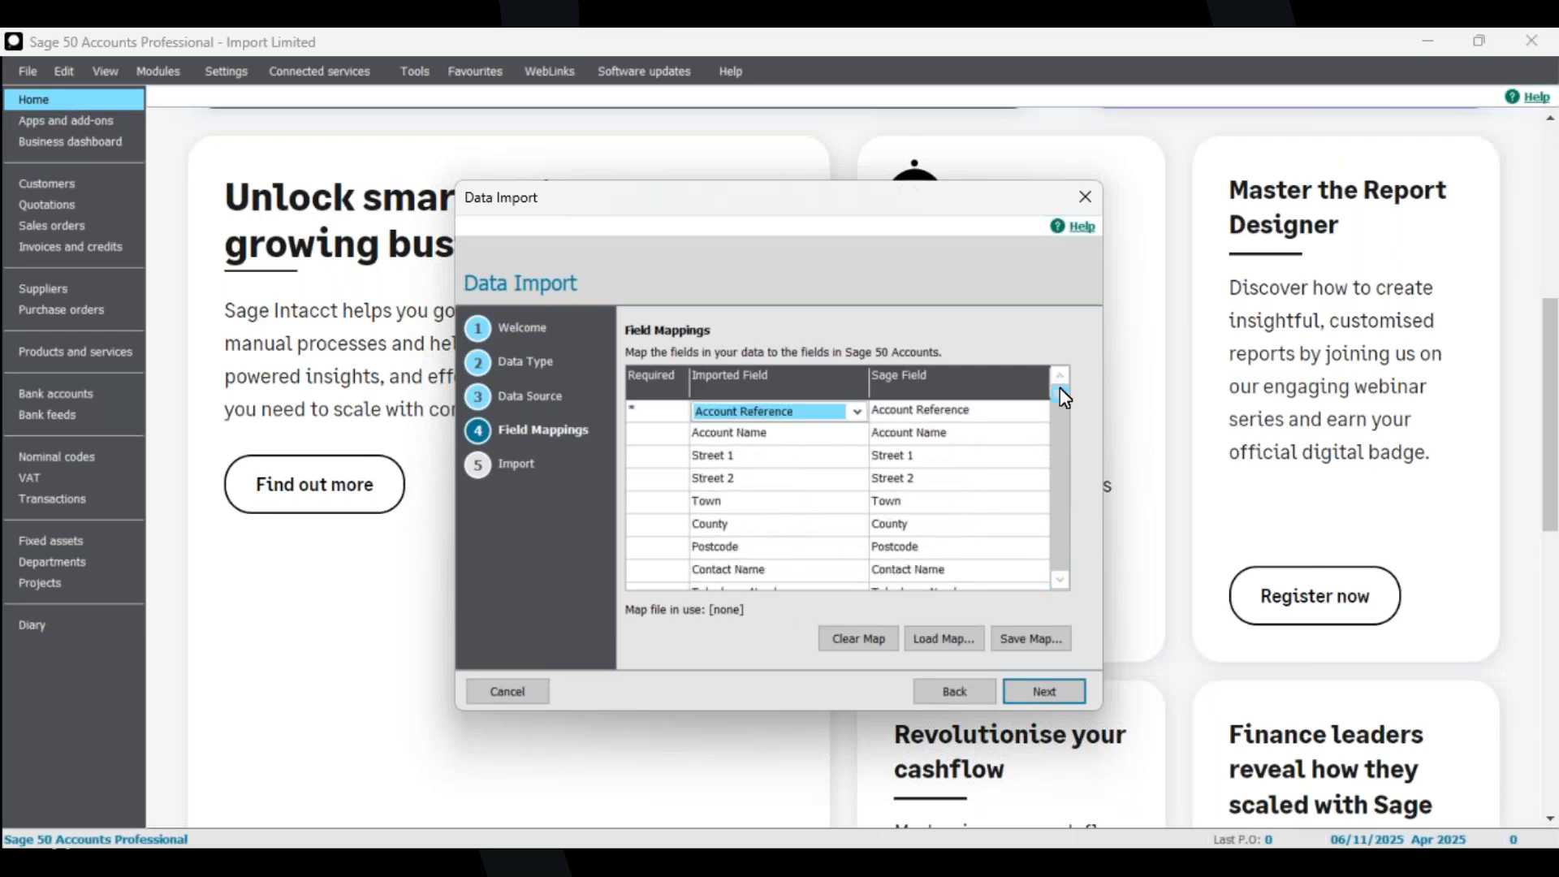
pyautogui.click(1065, 690)
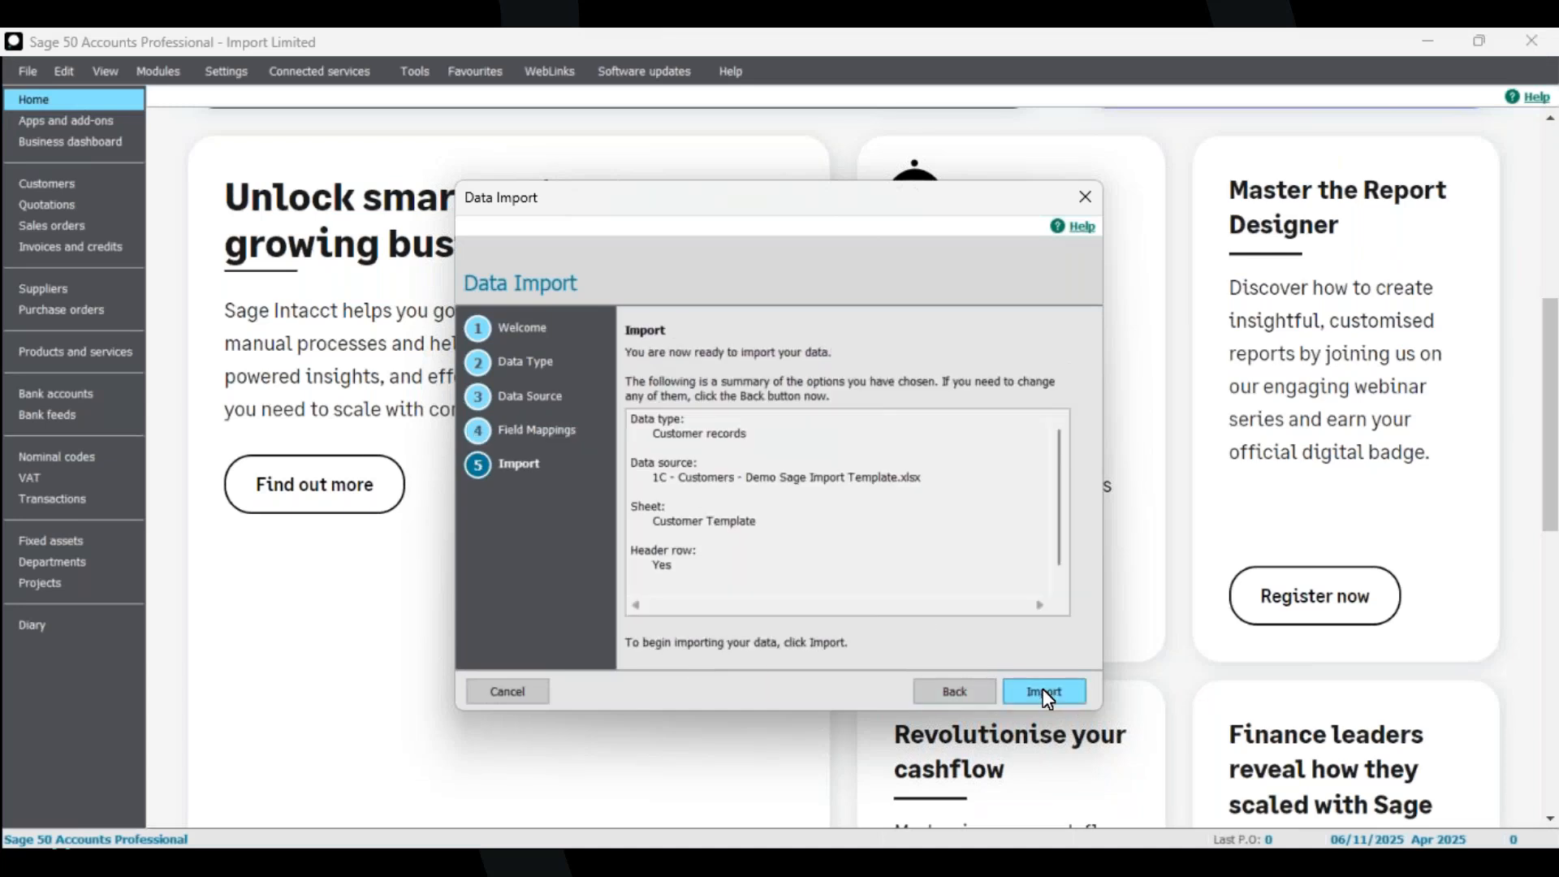
pyautogui.click(699, 480)
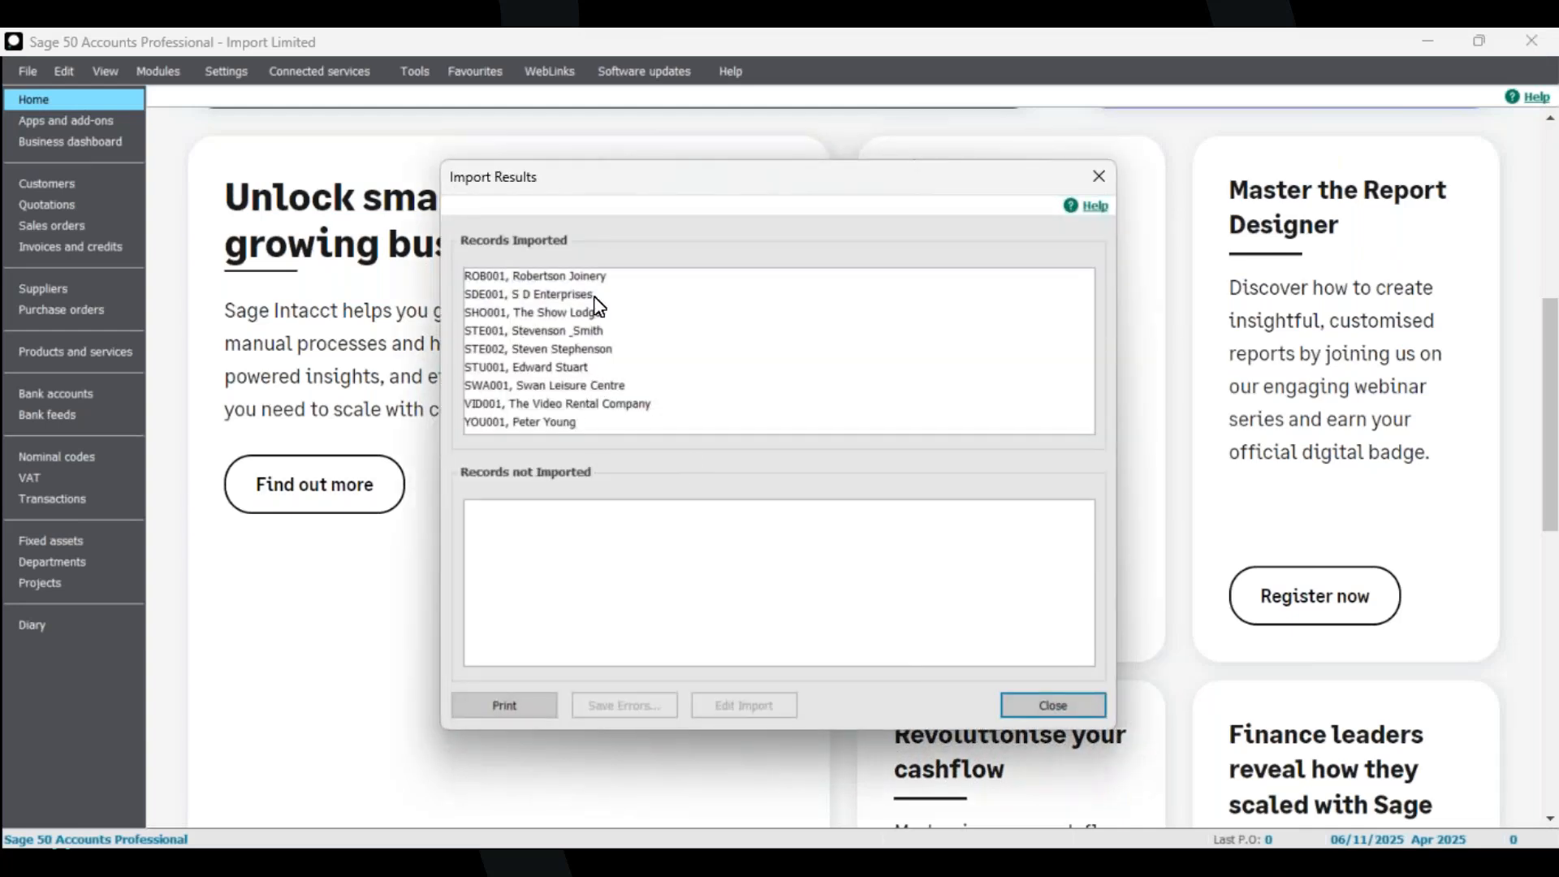
pyautogui.click(1053, 706)
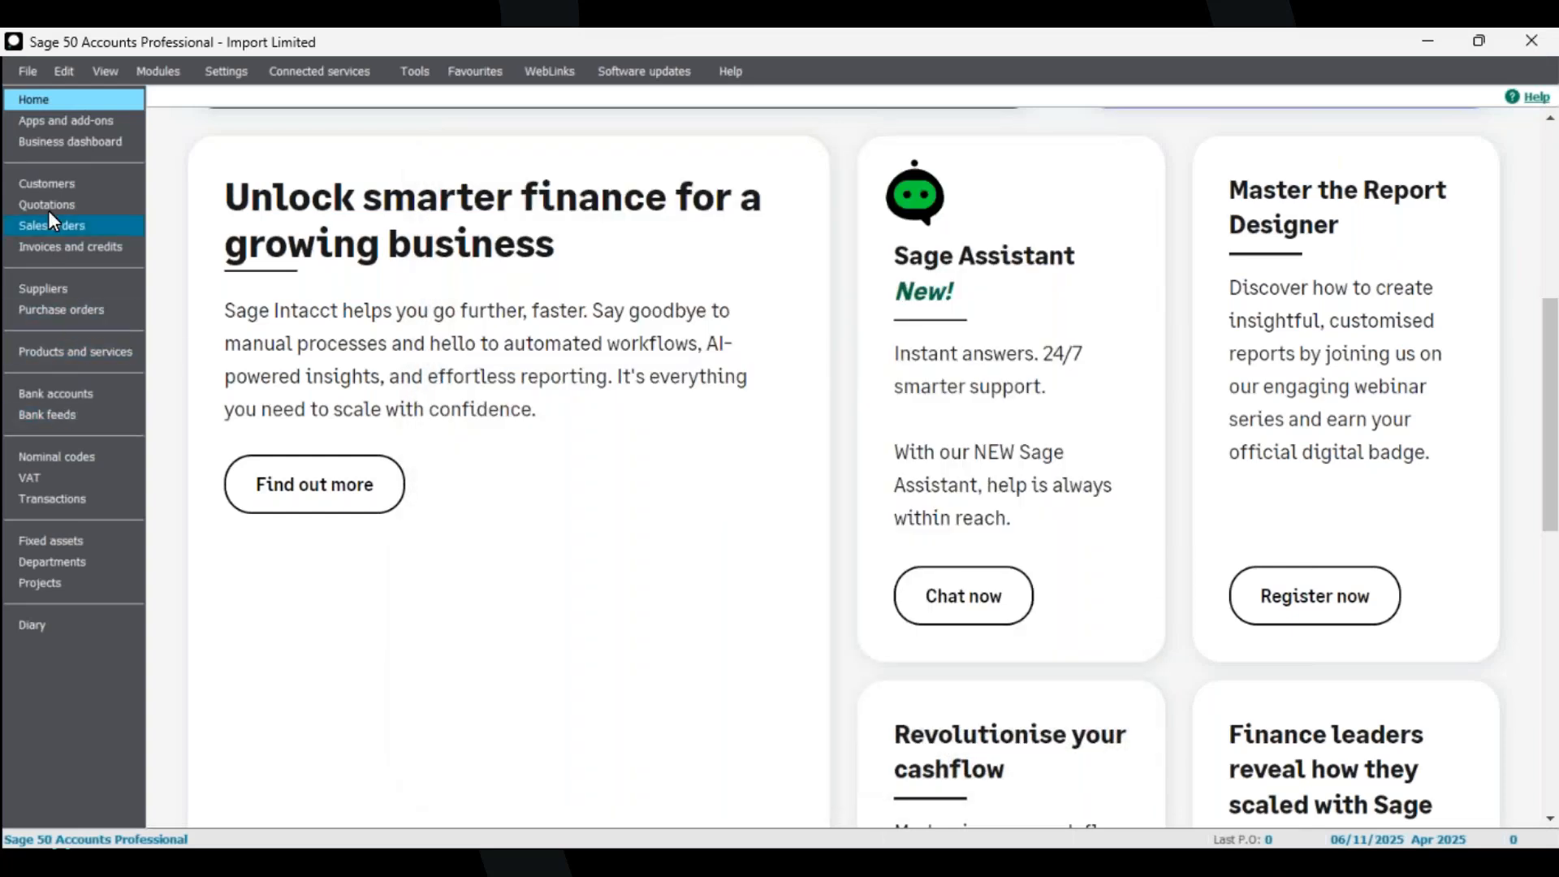
# Open the customer list and scroll through it to review the imported records.
pyautogui.click(47, 187)
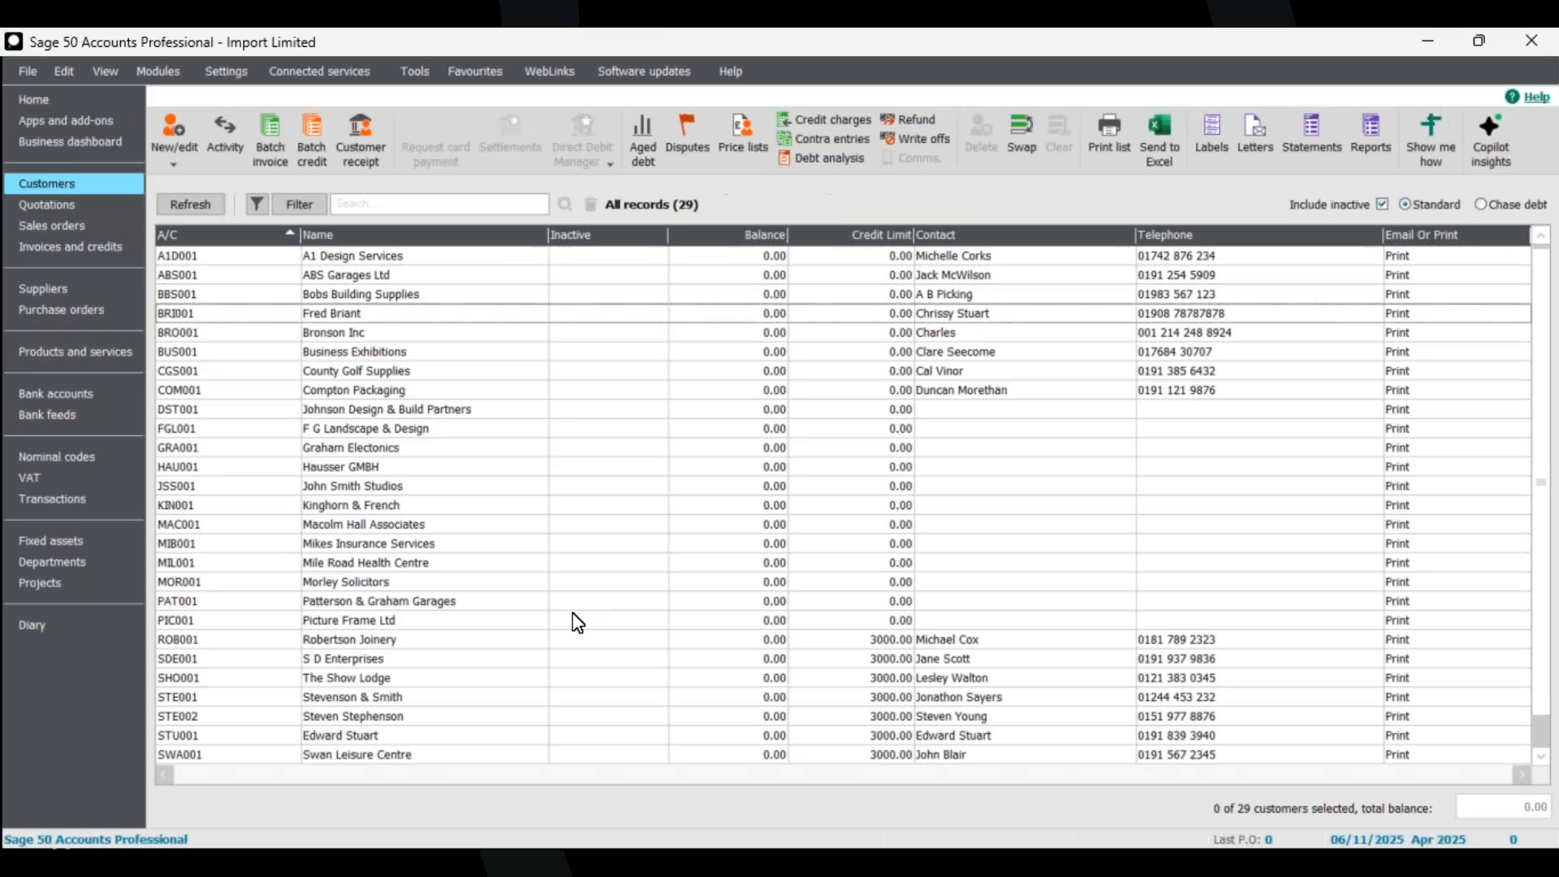
pyautogui.scroll(-1, 576, 621)
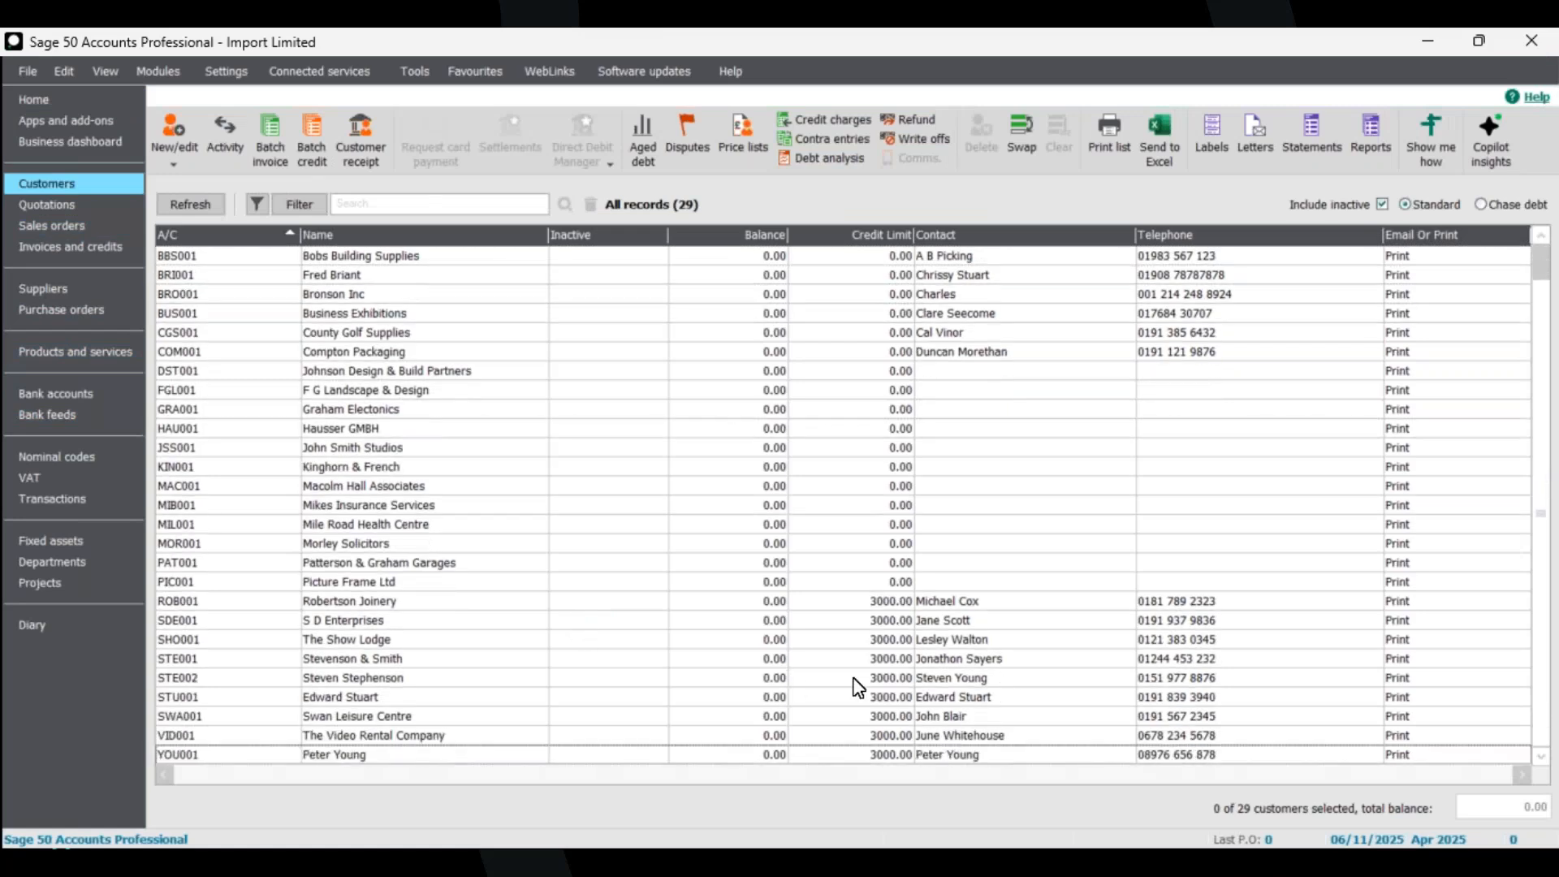
pyautogui.scroll(1, 844, 688)
pyautogui.scroll(-9, 840, 682)
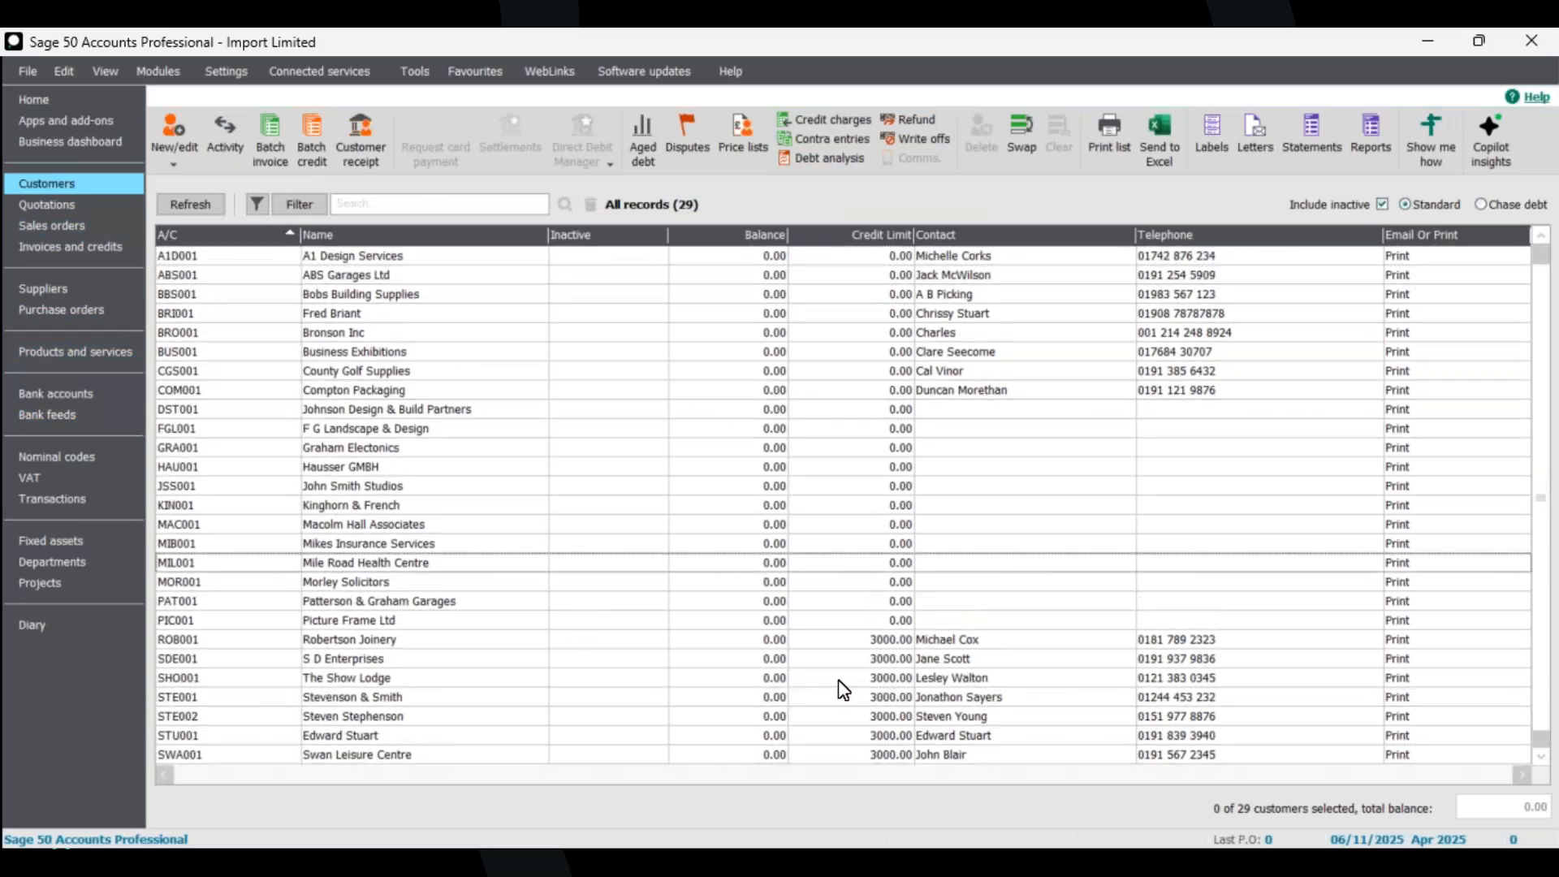
pyautogui.scroll(1, 832, 676)
pyautogui.scroll(4, 836, 685)
pyautogui.scroll(-3, 835, 684)
pyautogui.scroll(-1, 812, 678)
pyautogui.scroll(4, 810, 674)
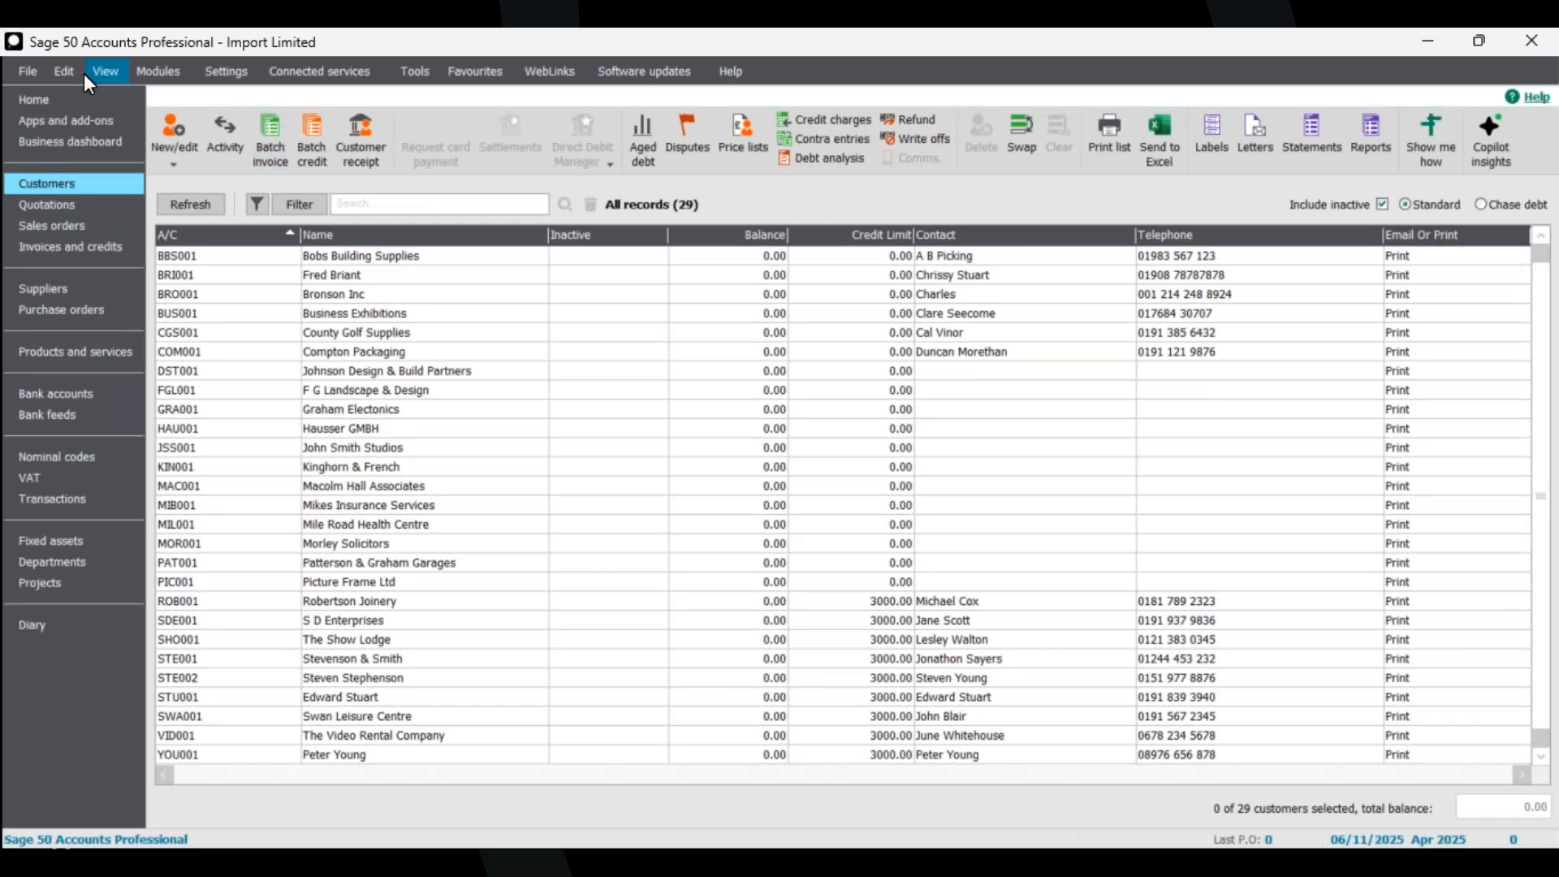
# Return to the home screen and launch the Data Import wizard, confirming that other windows close.
pyautogui.click(35, 96)
pyautogui.click(28, 69)
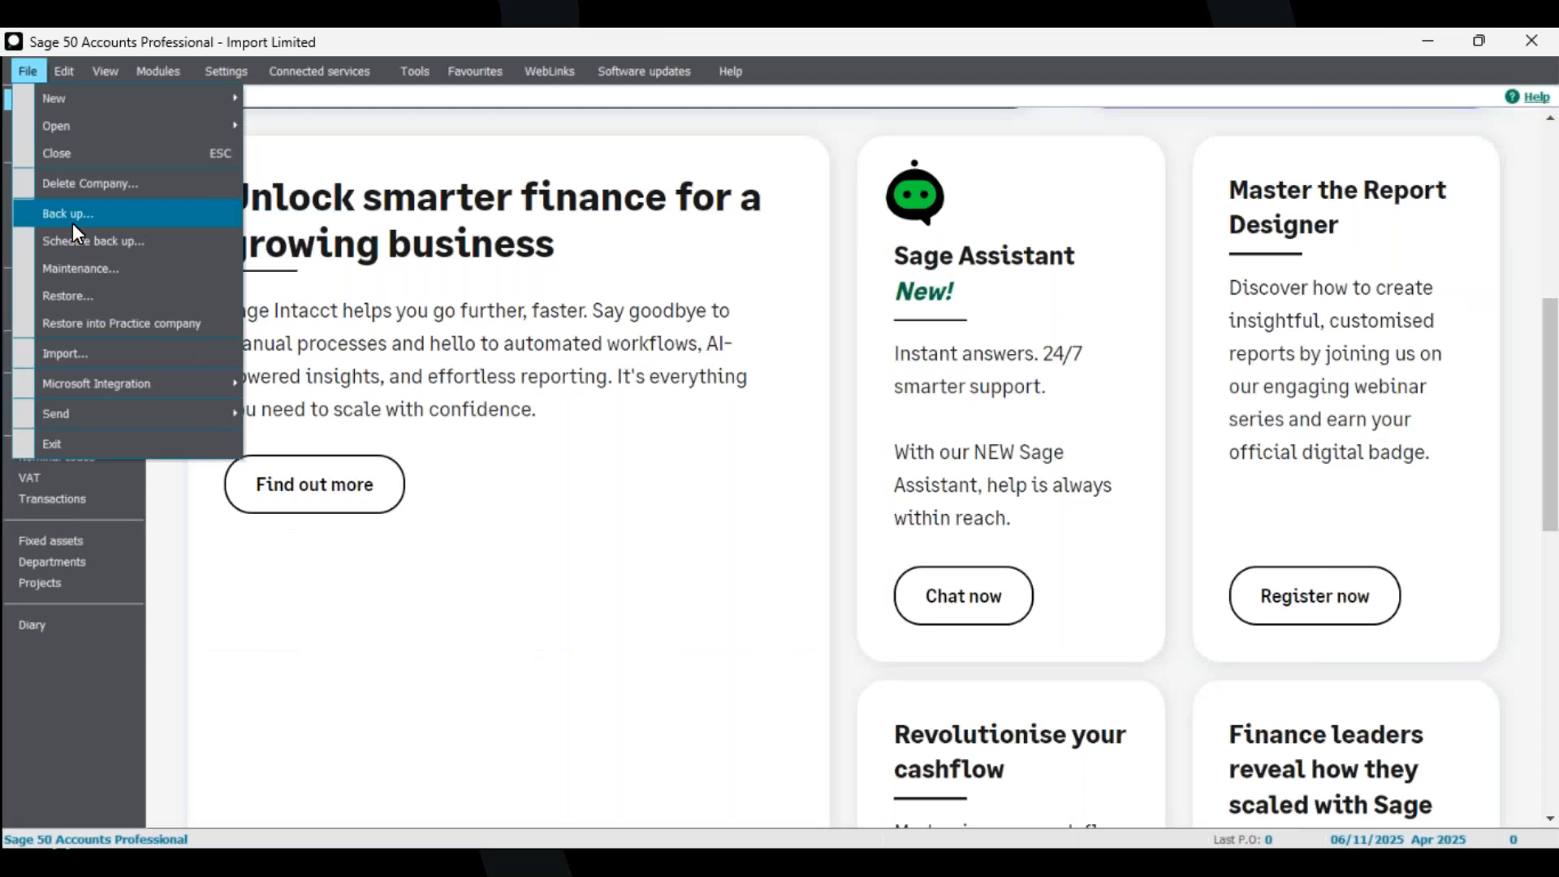
pyautogui.click(92, 364)
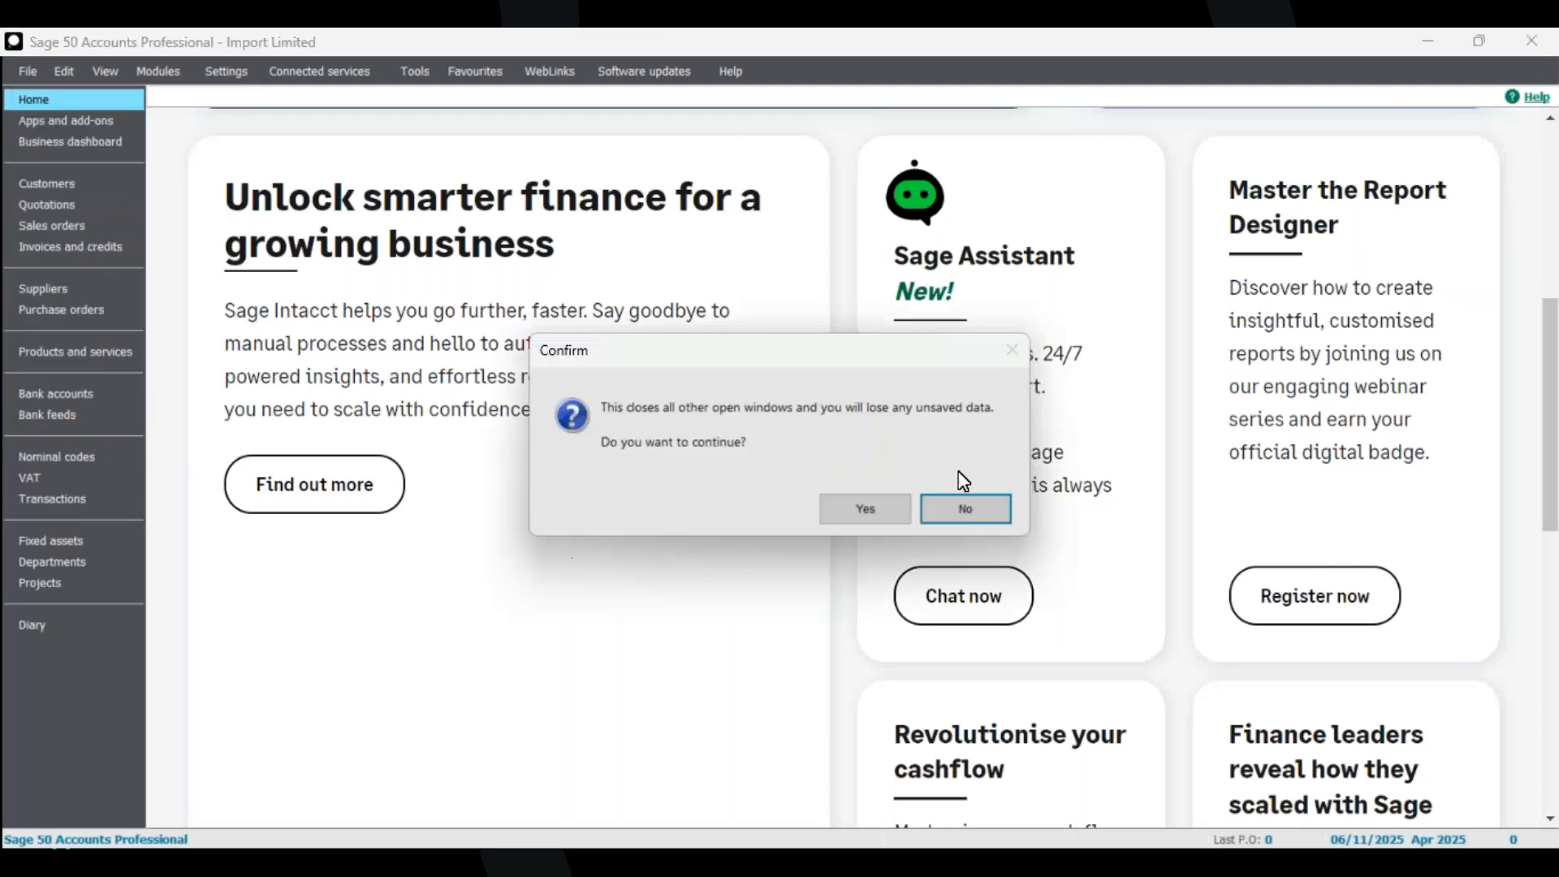
pyautogui.click(870, 506)
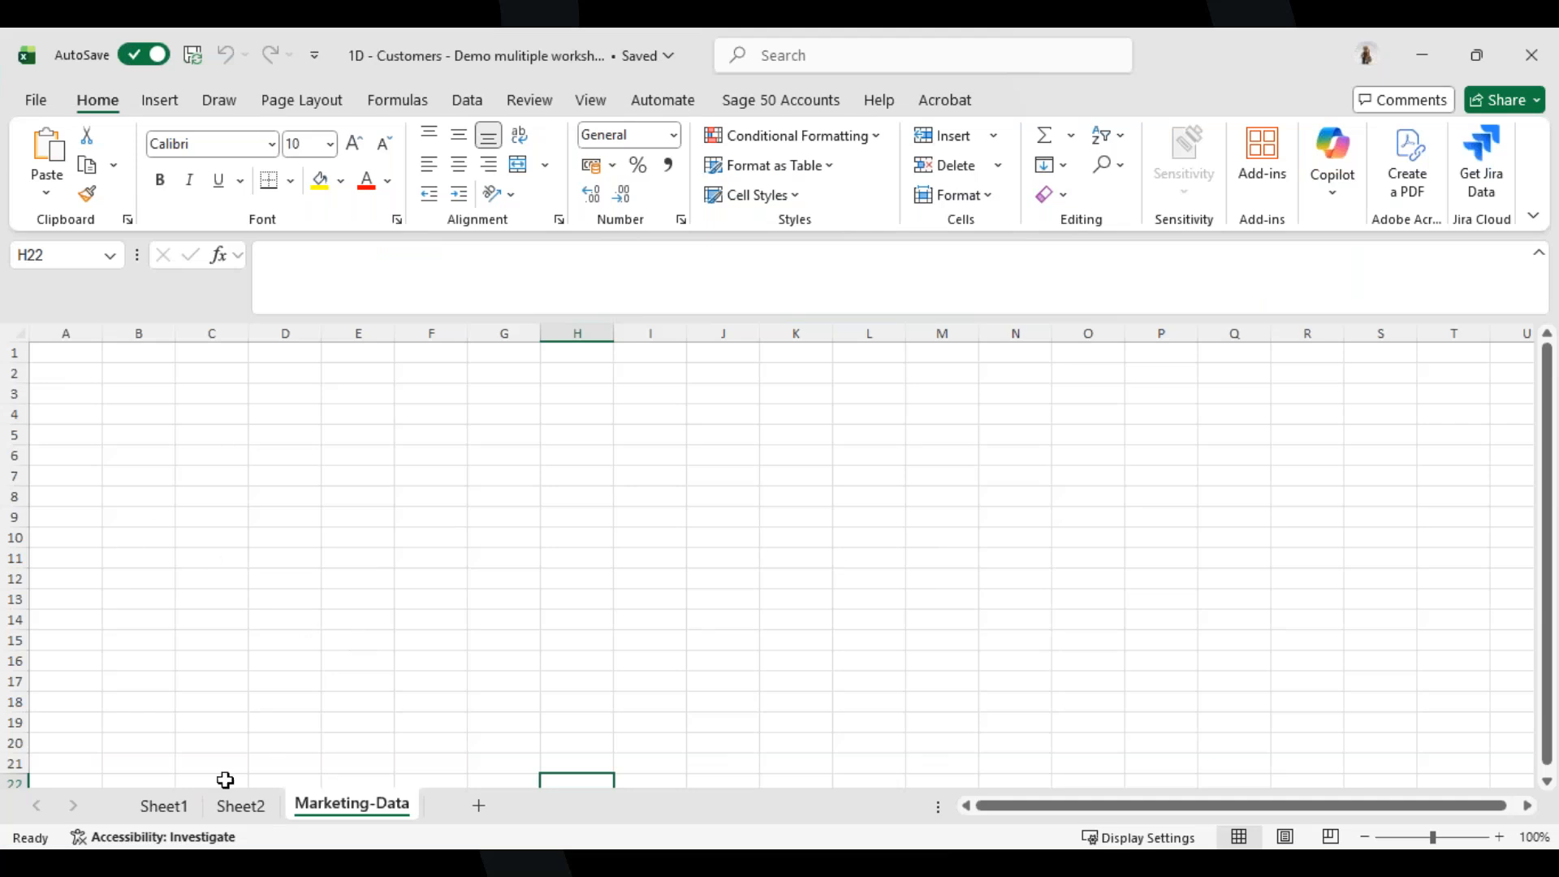
# Inspect the Sheet1, Sheet2 and Marketing-Data worksheets of the multiple-worksheet file, then close the spreadsheet.
pyautogui.click(242, 808)
pyautogui.click(166, 808)
pyautogui.click(248, 810)
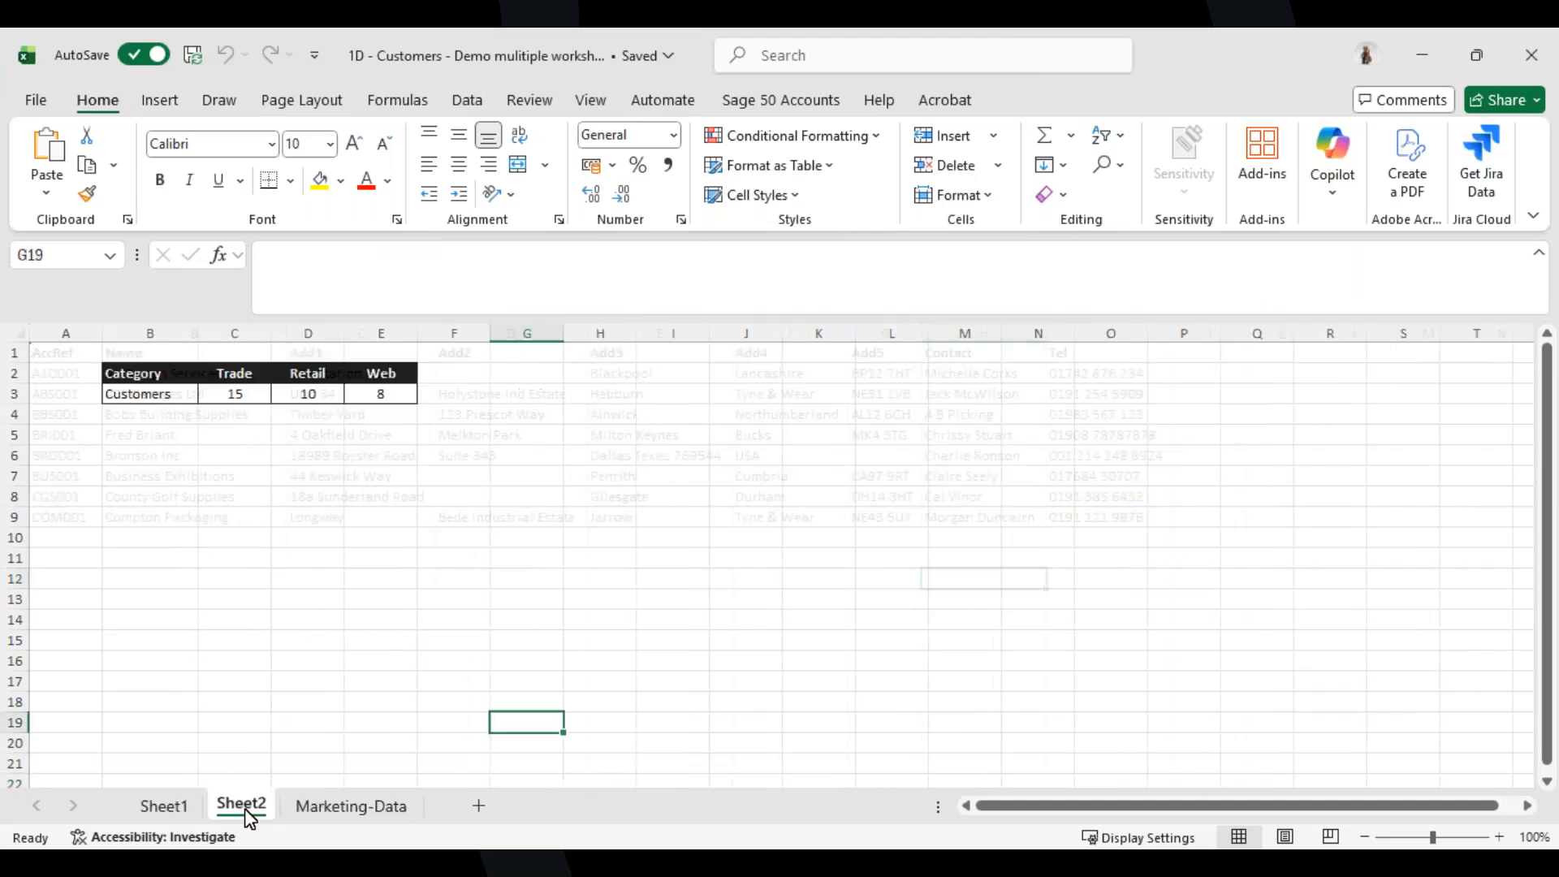
pyautogui.click(341, 808)
pyautogui.click(241, 808)
pyautogui.hotkey('ctrl', 'pageup')
pyautogui.click(243, 808)
pyautogui.click(324, 808)
pyautogui.click(242, 808)
pyautogui.hotkey('ctrl', 'pageup')
pyautogui.click(248, 808)
pyautogui.click(330, 808)
pyautogui.click(1532, 60)
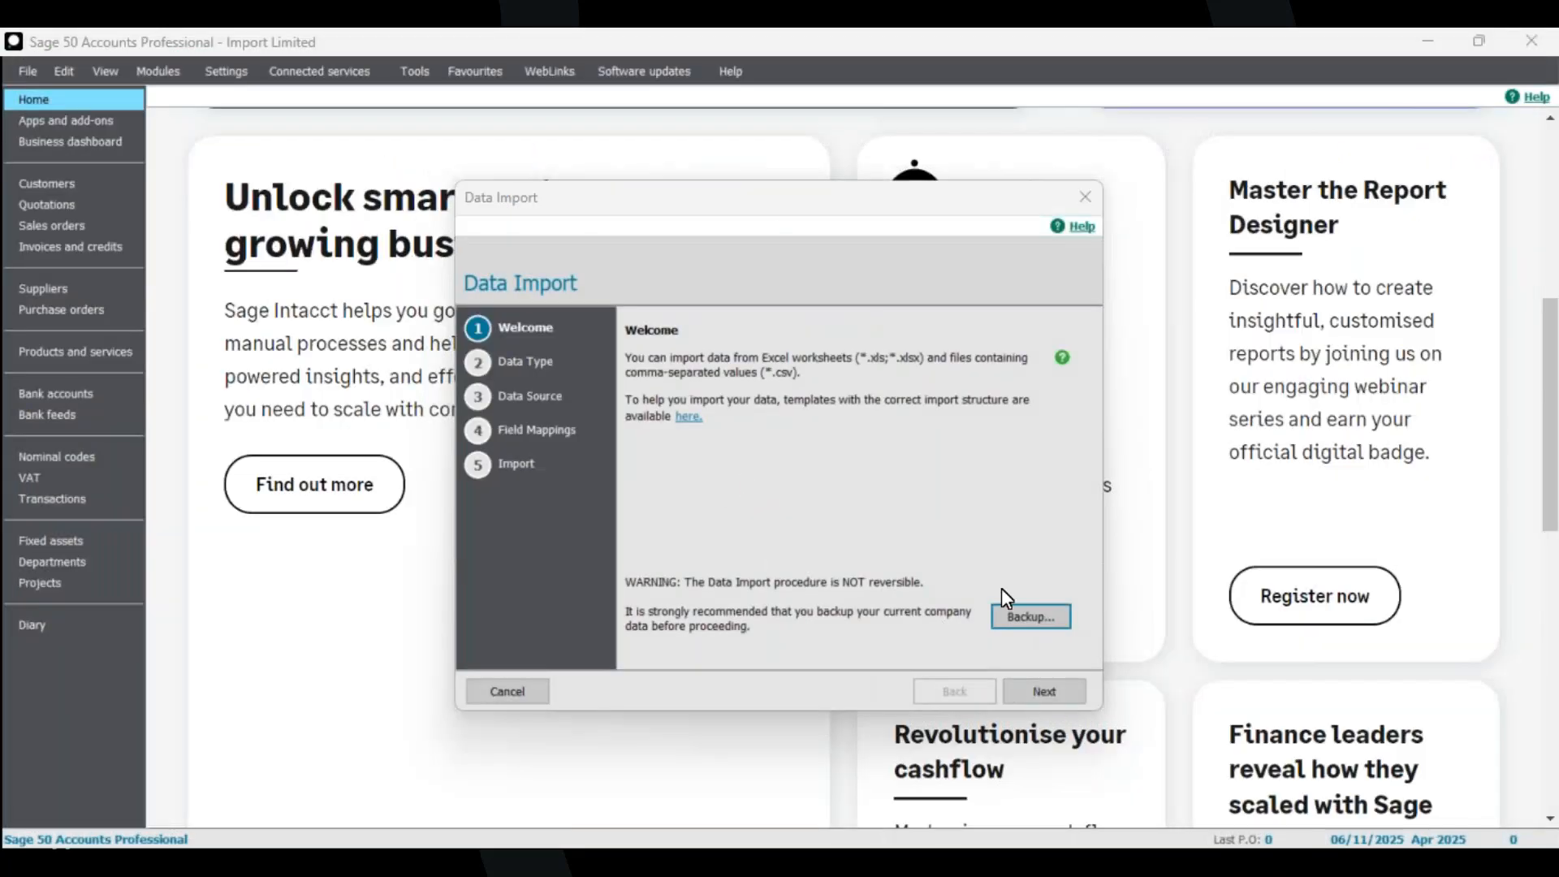
# Choose Customer records and select 1D - Customers - Demo mulitiple worksheets as the Excel file.
pyautogui.click(1045, 697)
pyautogui.click(694, 414)
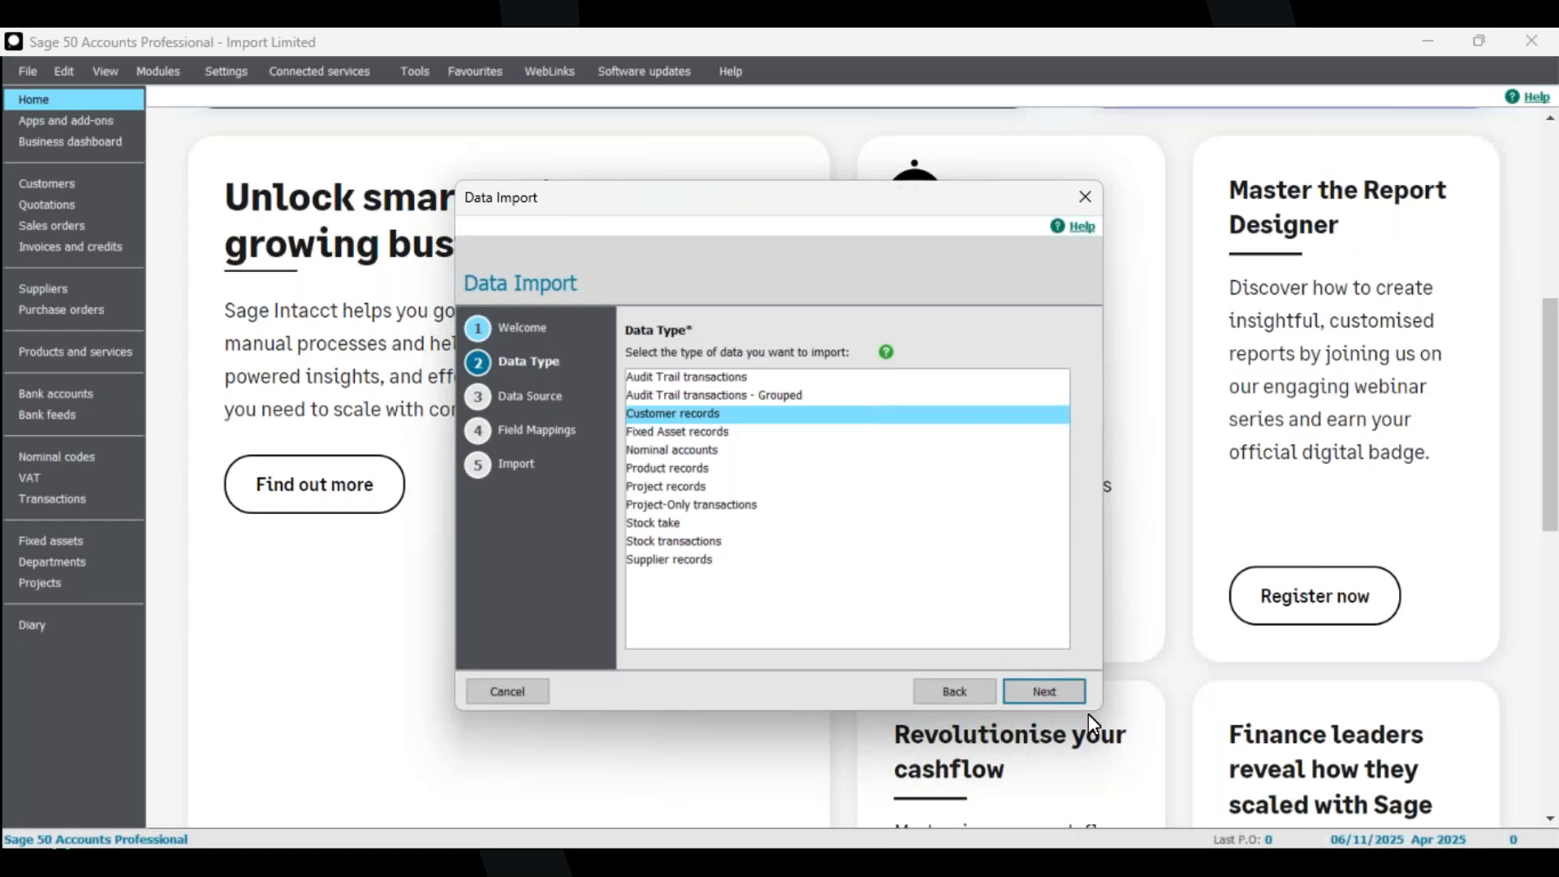
pyautogui.click(1043, 692)
pyautogui.click(1026, 460)
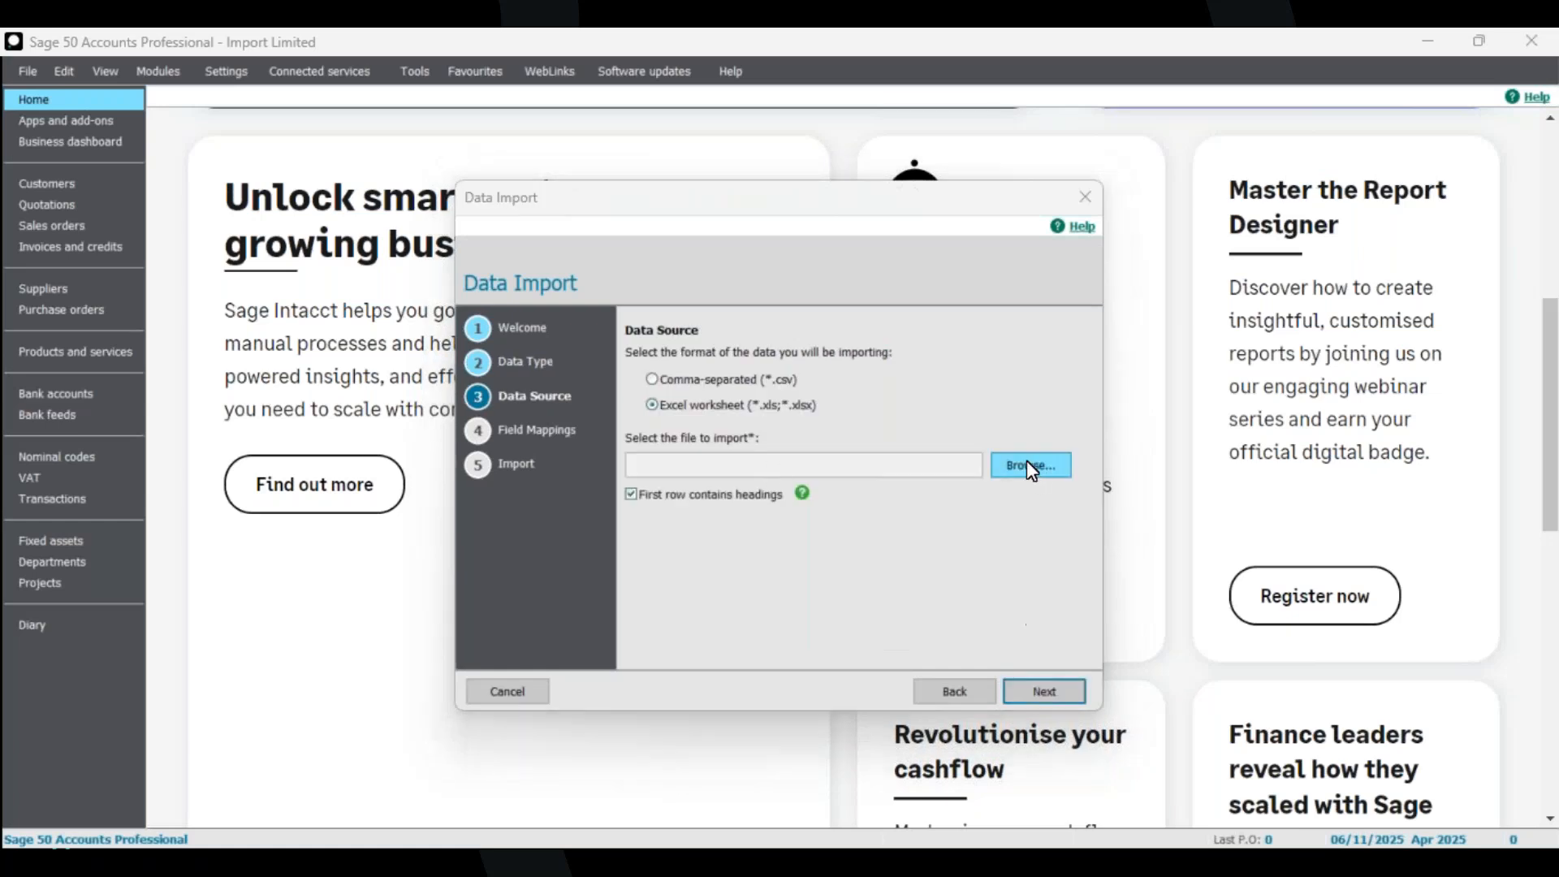
pyautogui.click(496, 324)
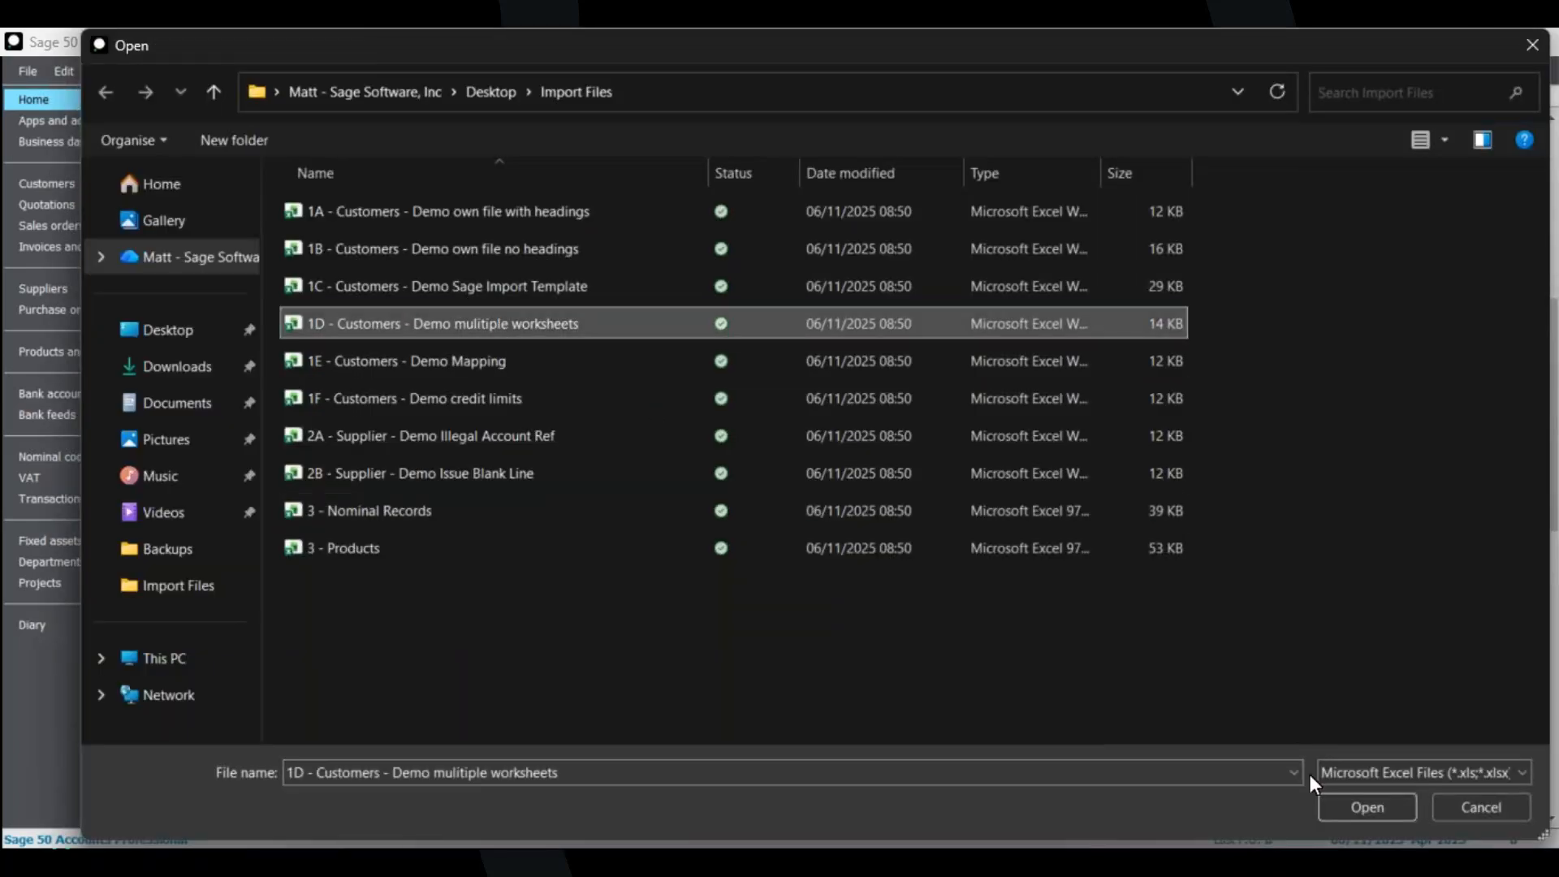
pyautogui.click(1366, 807)
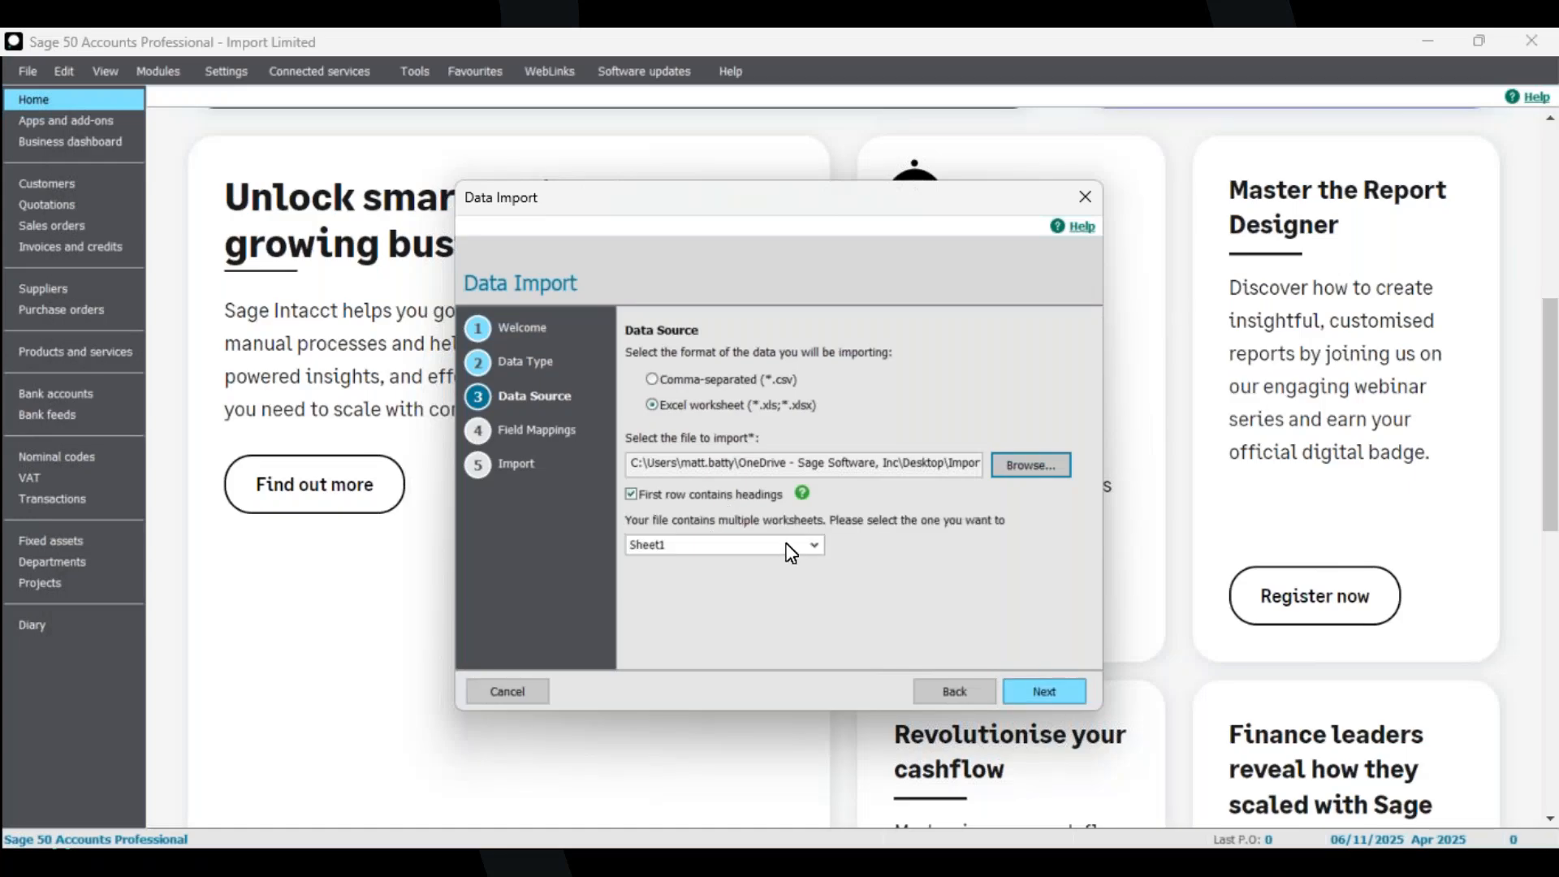
# Continue to the field mappings, check the imported field choices, and go back to the data source page.
pyautogui.press('Return')
pyautogui.click(812, 546)
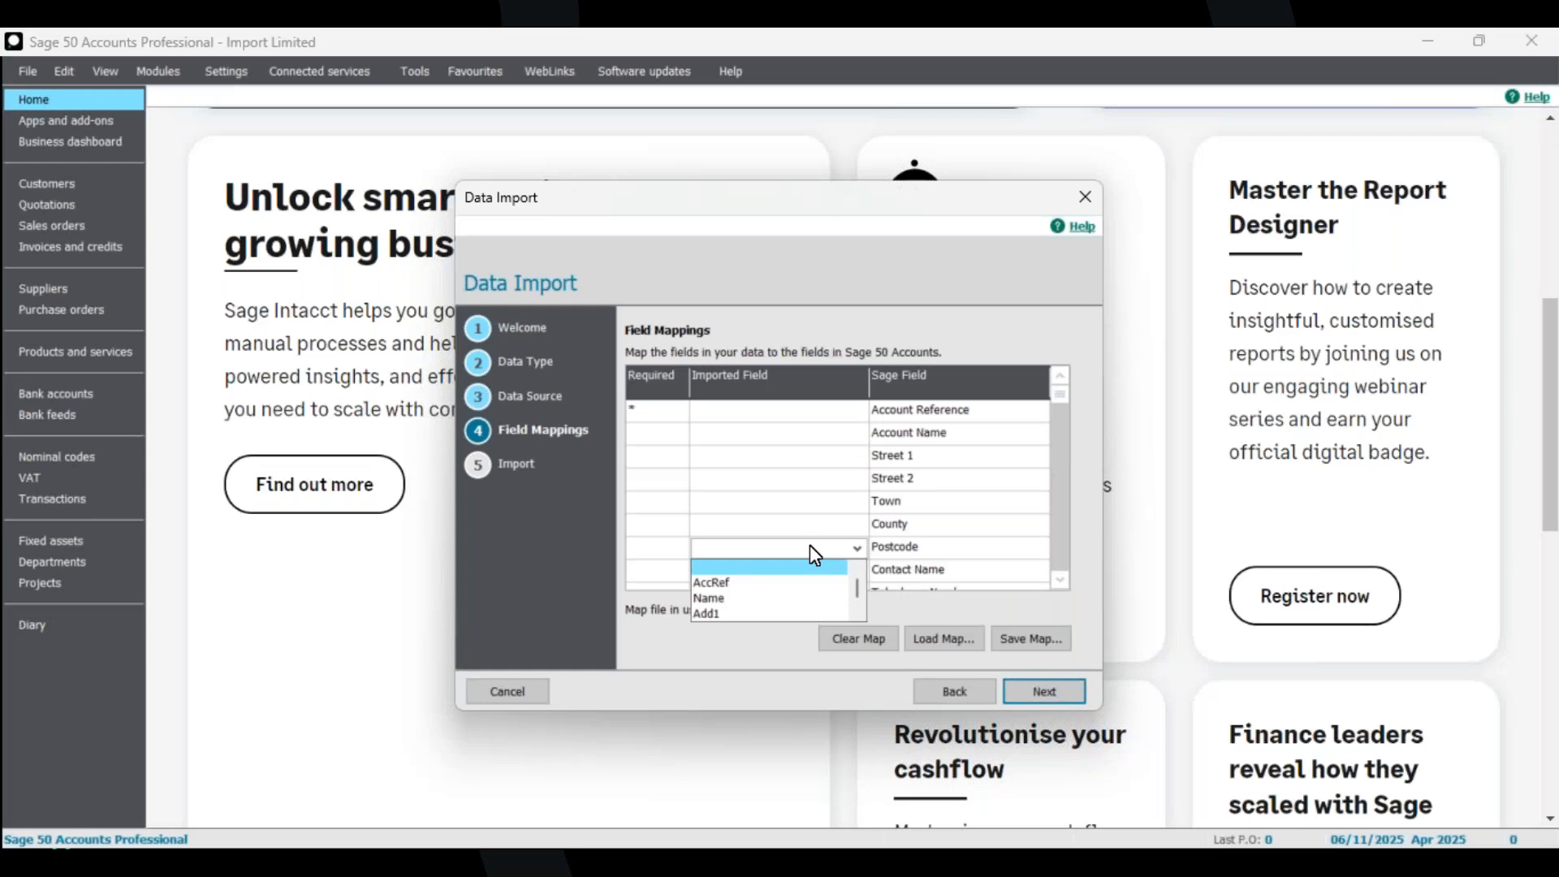
pyautogui.click(958, 690)
pyautogui.click(951, 688)
# Set the worksheet to import to Sheet1, checking its contents in the spreadsheet before closing it.
pyautogui.click(814, 544)
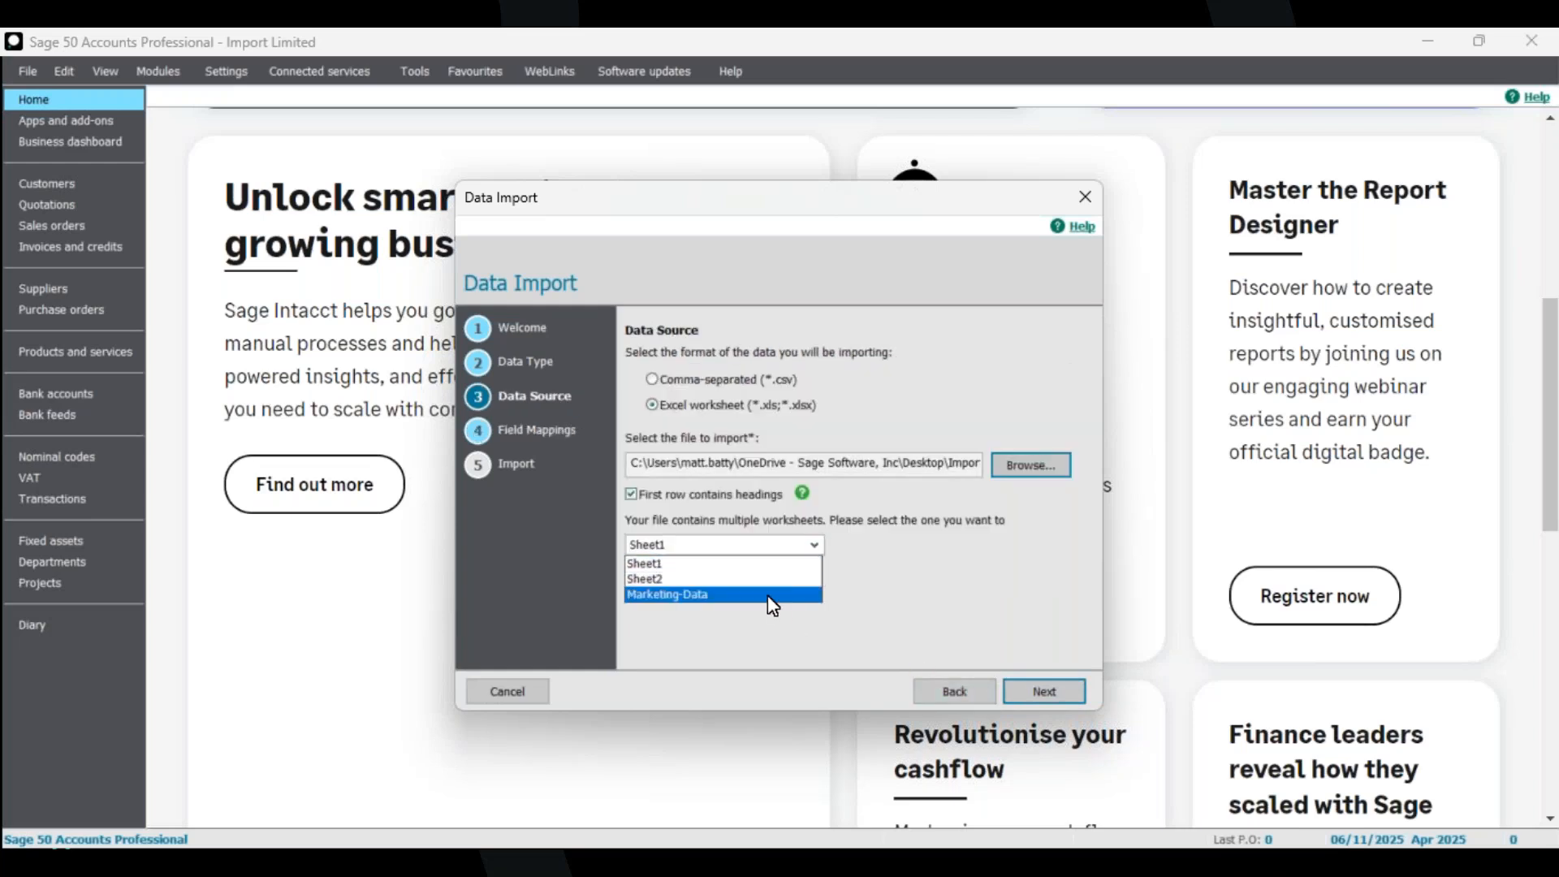
pyautogui.click(672, 578)
pyautogui.click(710, 552)
pyautogui.click(680, 564)
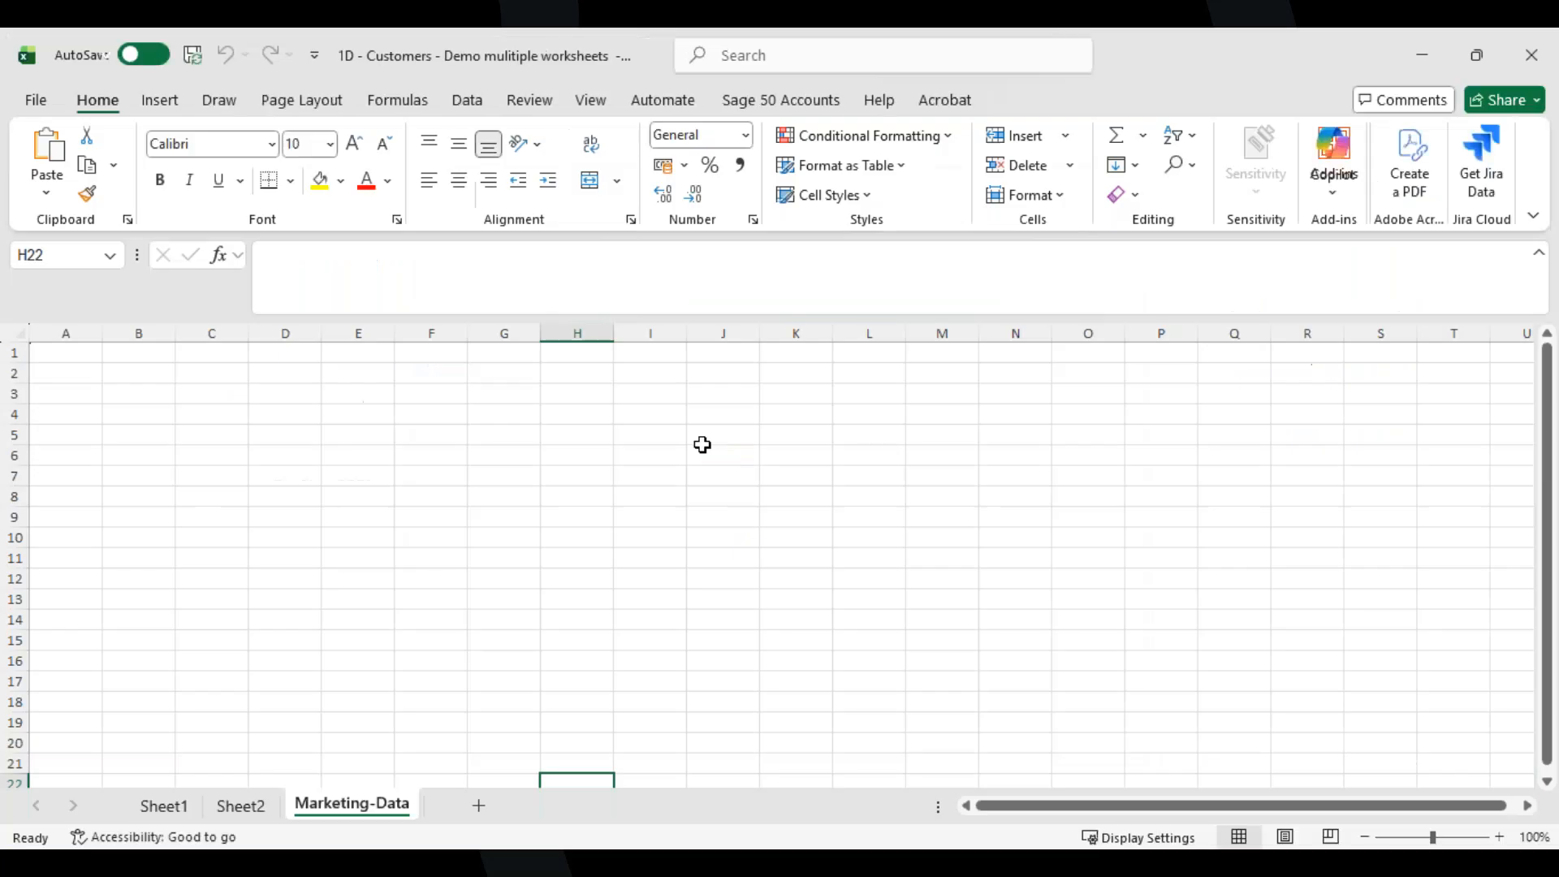
pyautogui.click(164, 806)
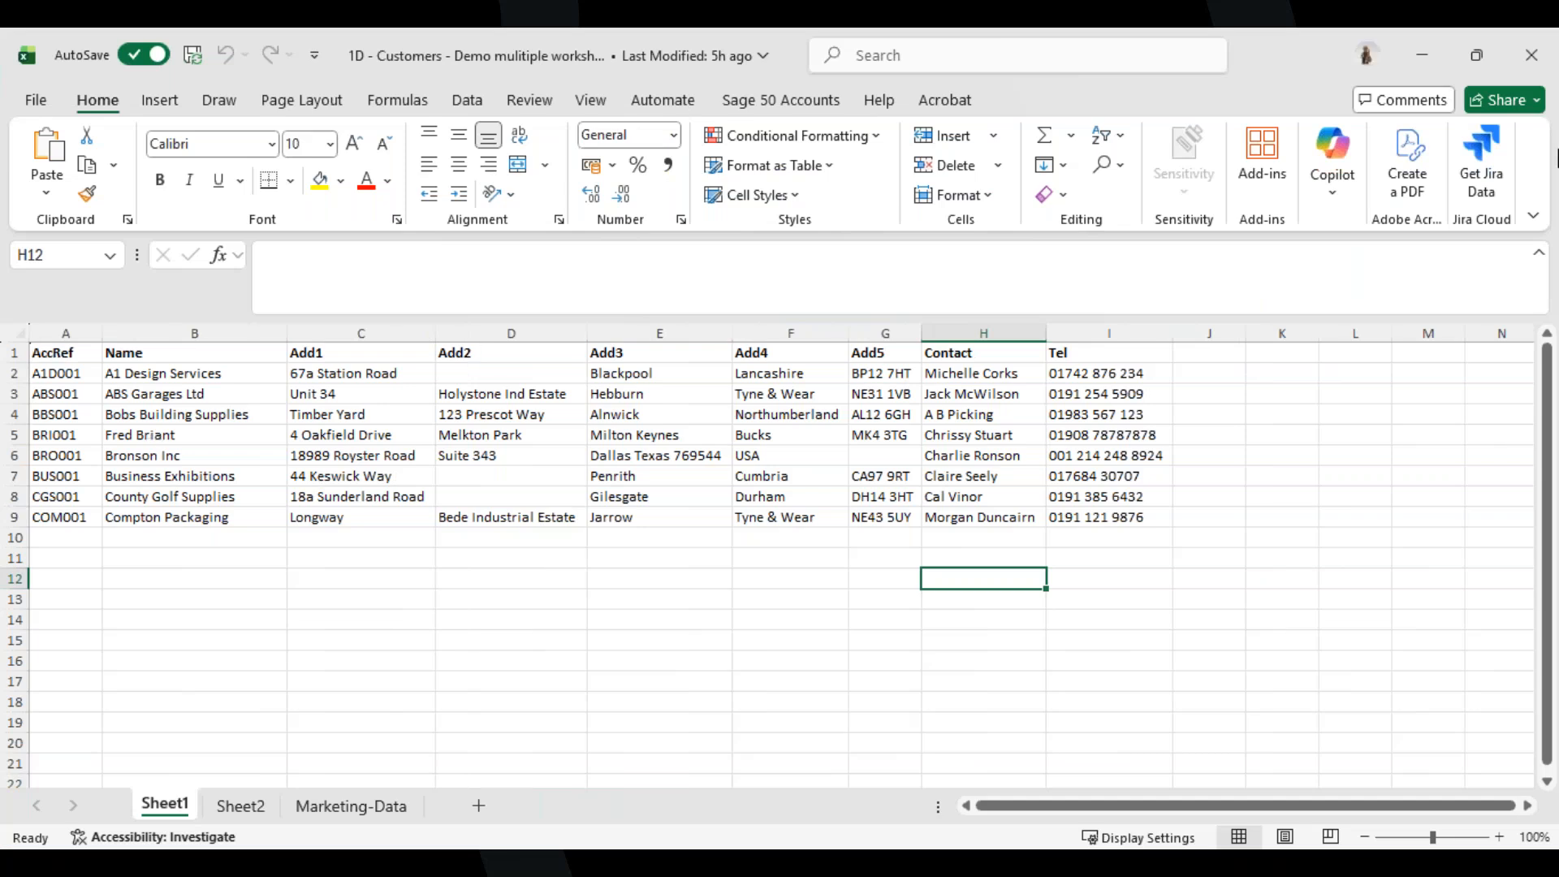
pyautogui.click(1521, 70)
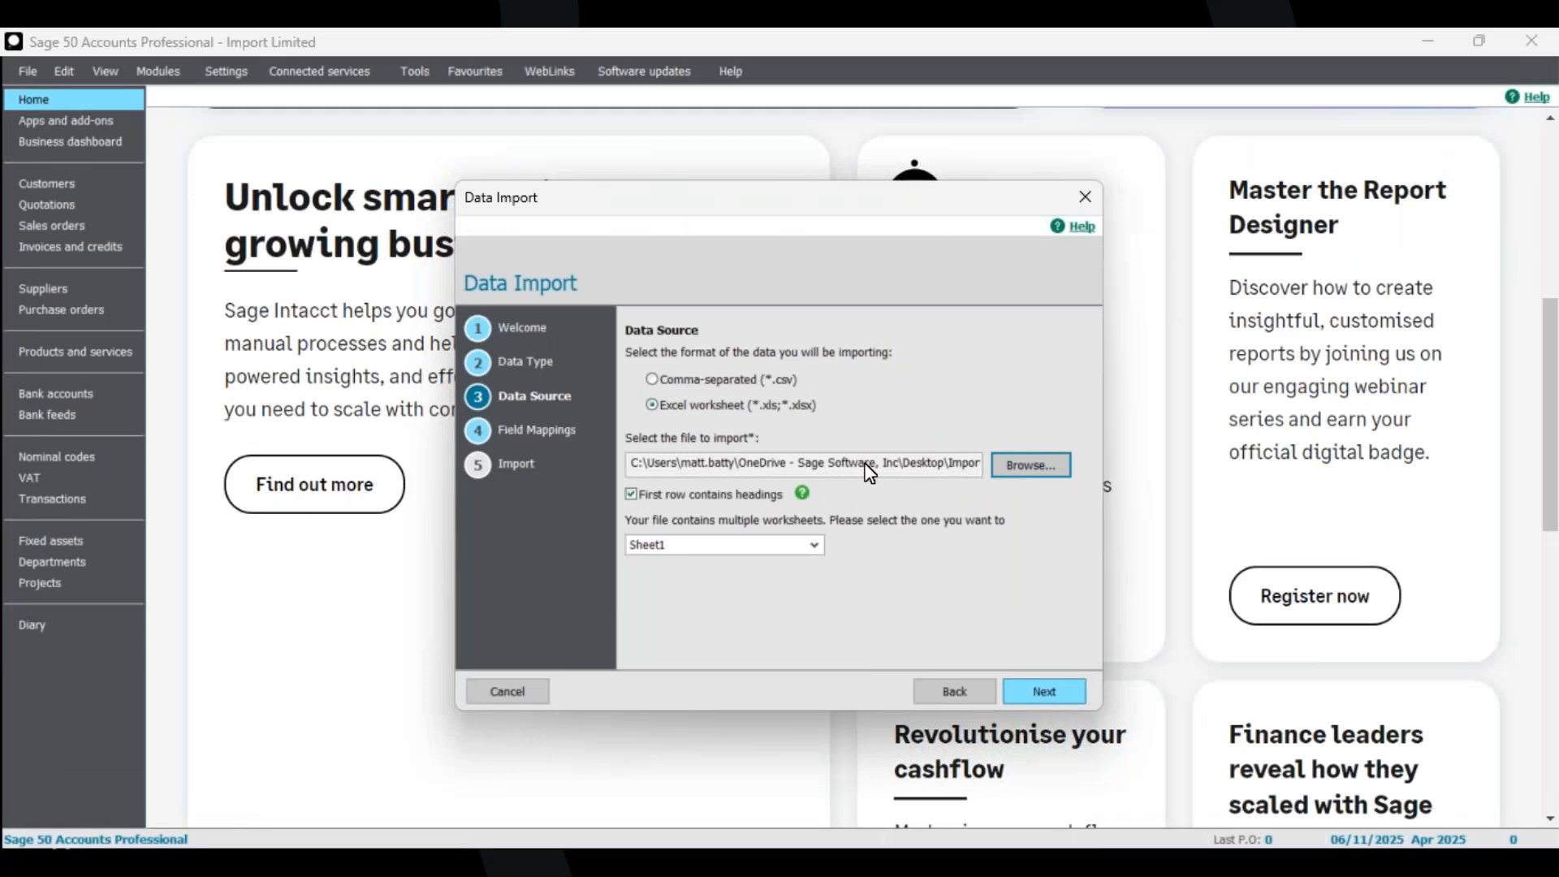
# Continue to the field mappings, then cancel the Data Import wizard.
pyautogui.press('Return')
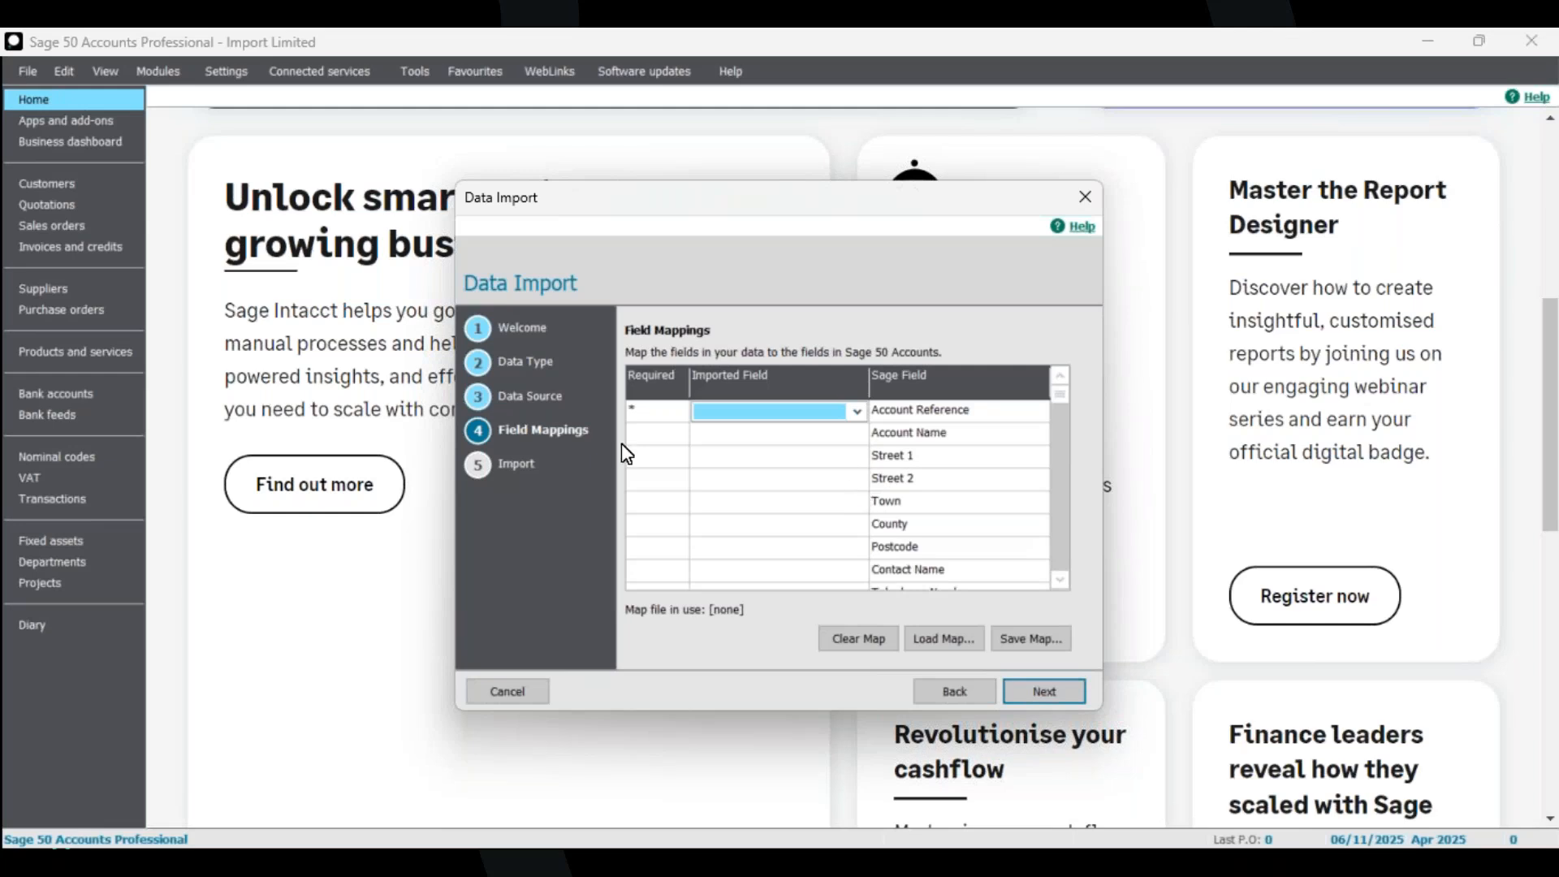
pyautogui.click(1078, 202)
pyautogui.click(776, 533)
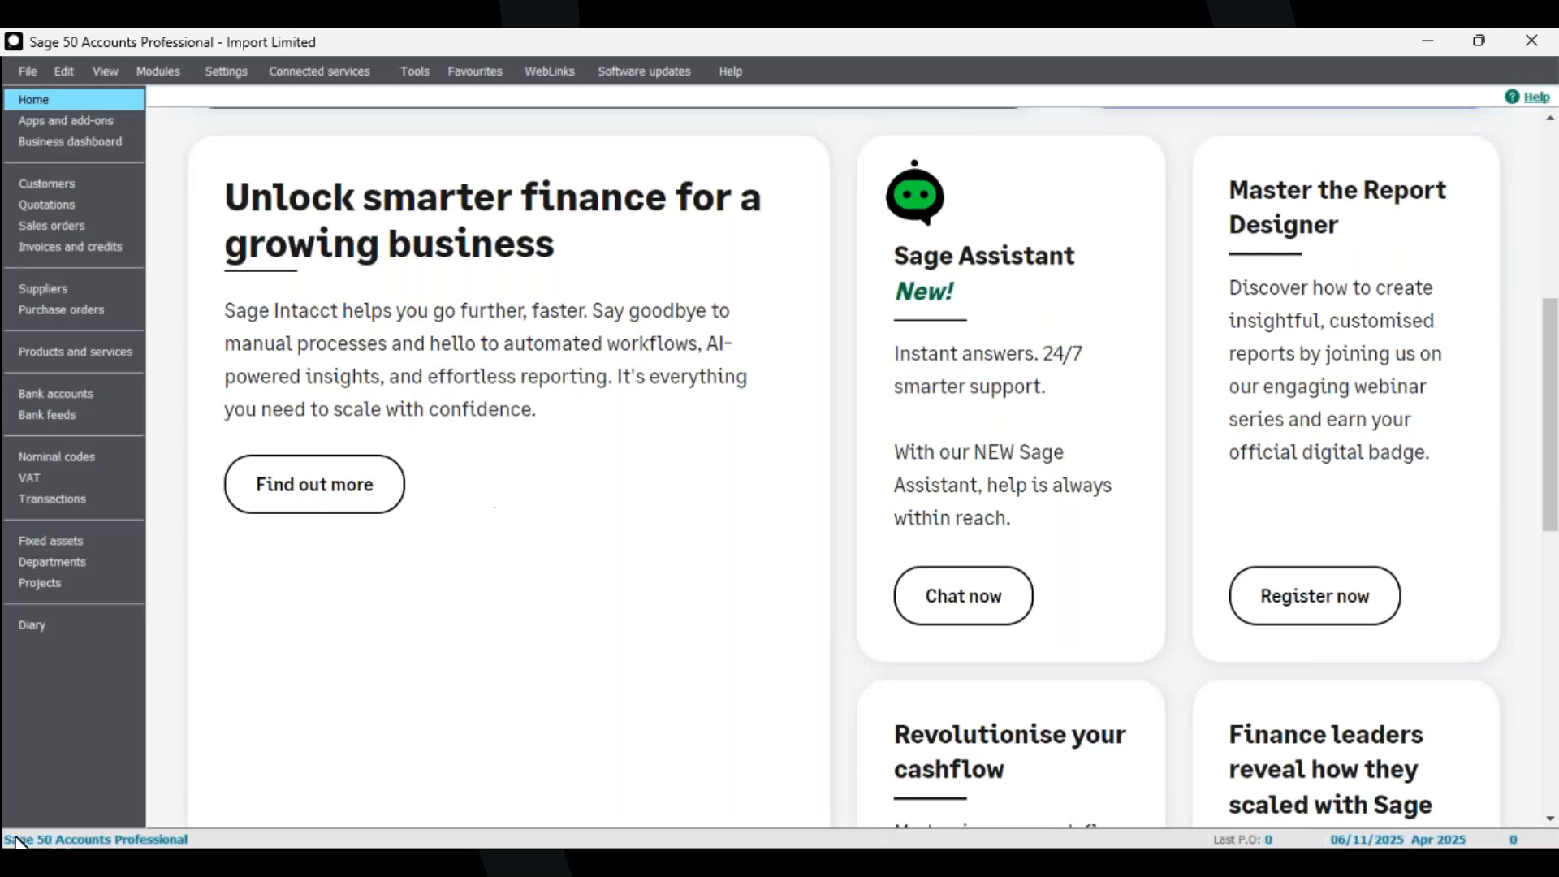
# Relaunch the Data Import wizard, choose Customer records, and select 1E - Customers - Demo Mapping as the Excel file.
pyautogui.click(31, 73)
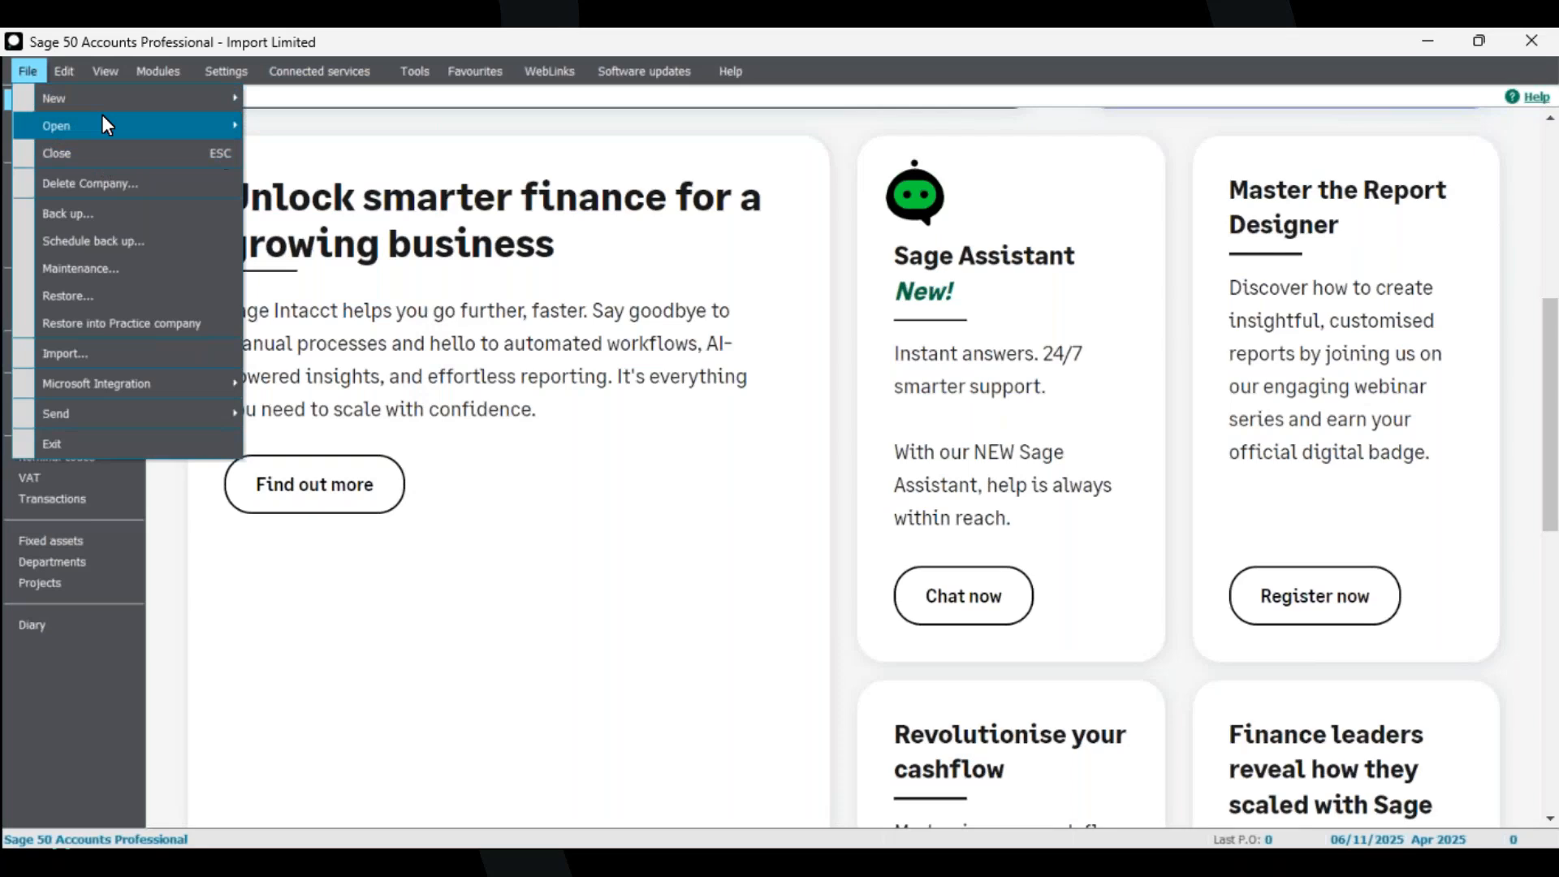
pyautogui.click(134, 354)
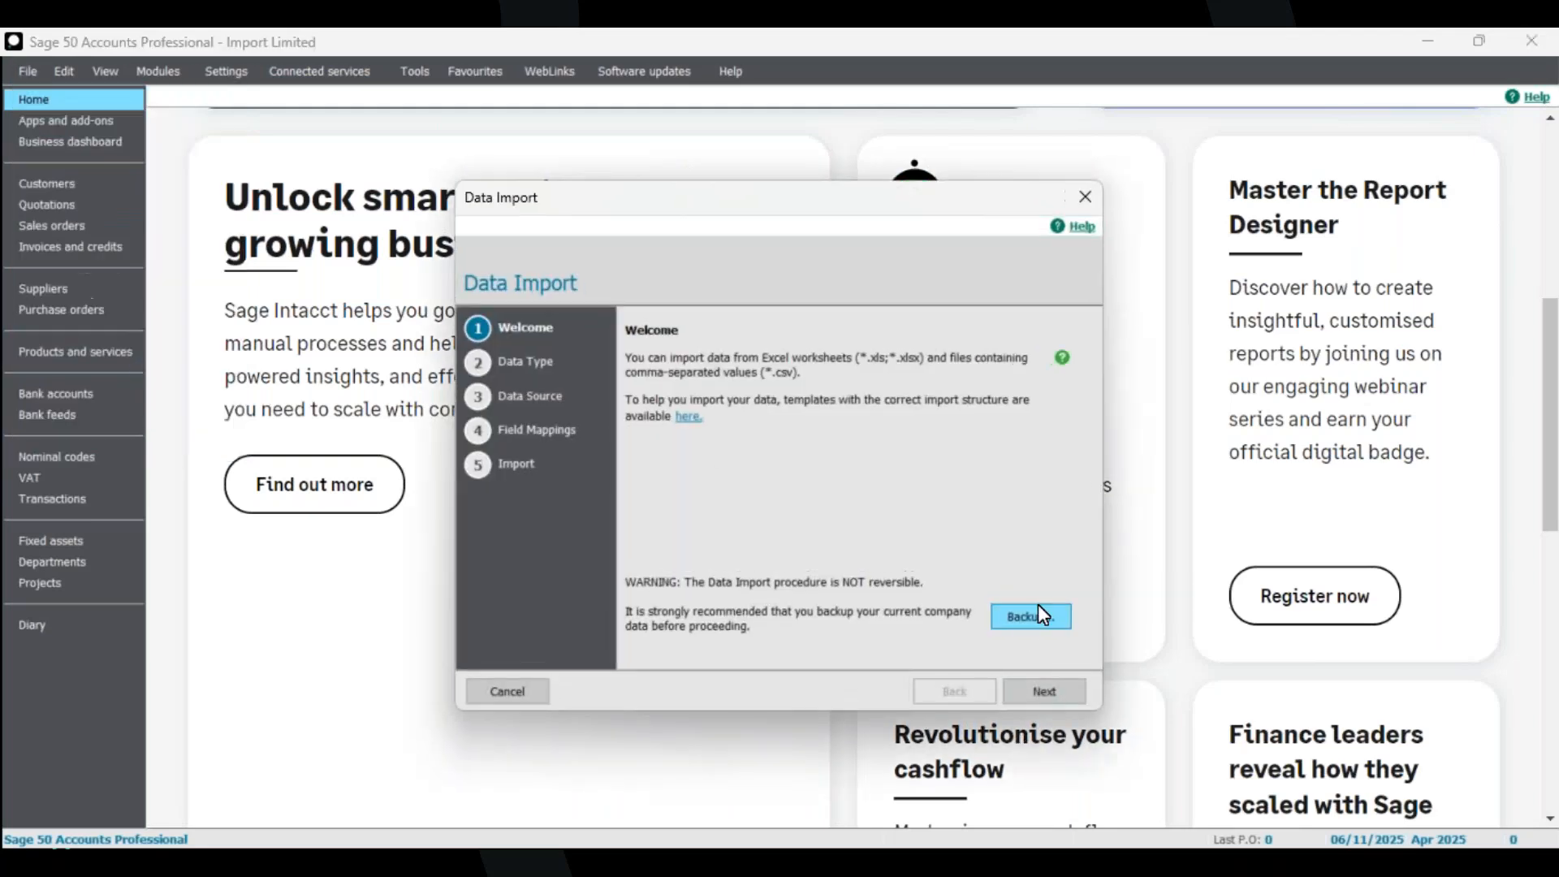
pyautogui.click(1060, 691)
pyautogui.click(692, 412)
pyautogui.click(1036, 695)
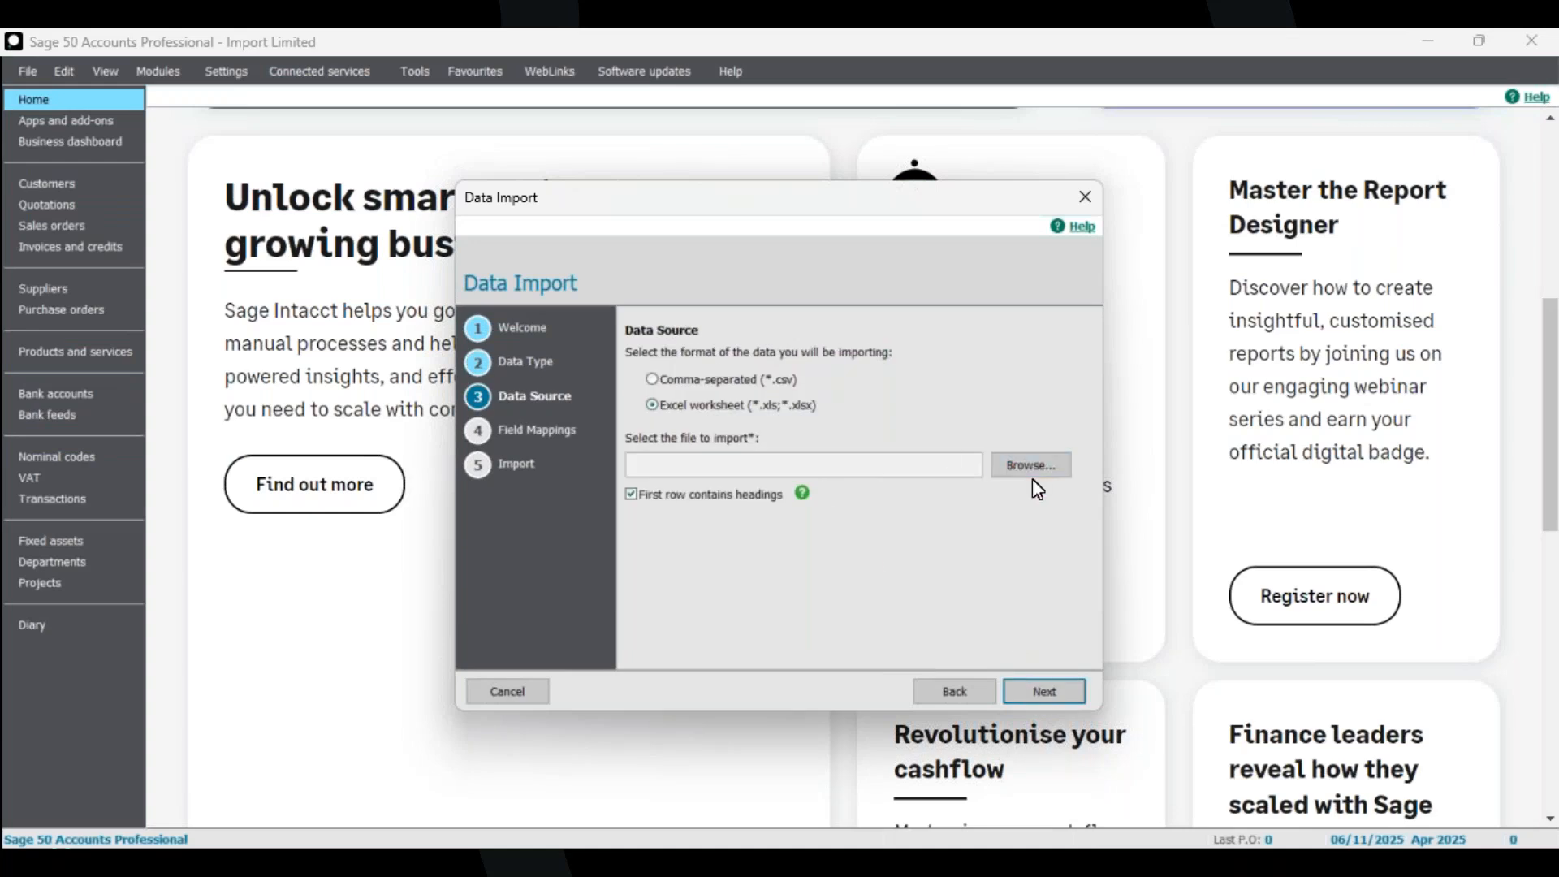
pyautogui.click(1007, 471)
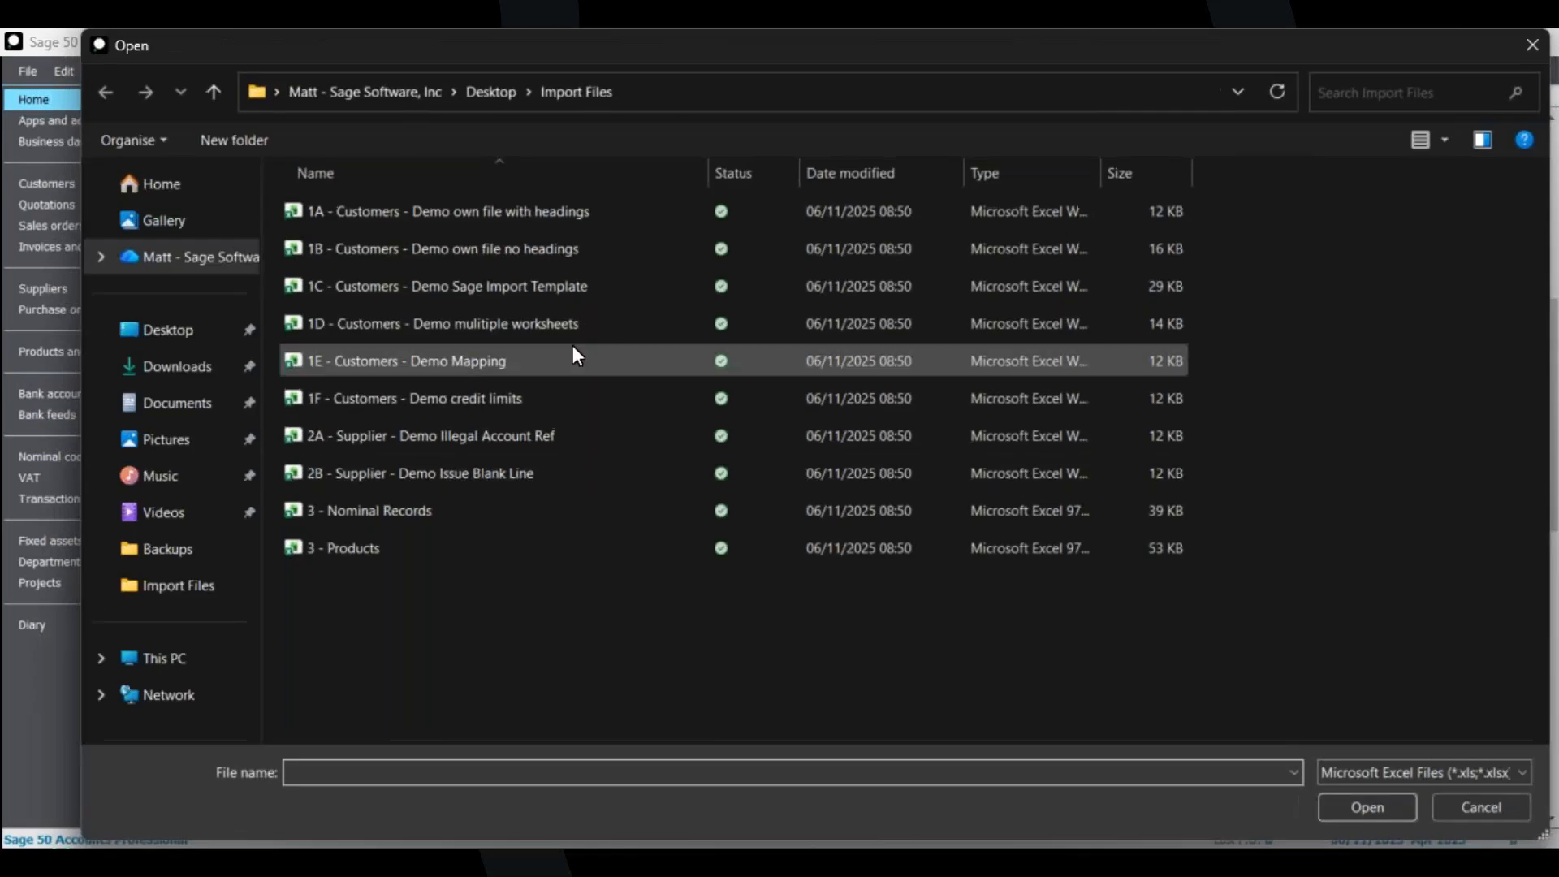
pyautogui.click(417, 364)
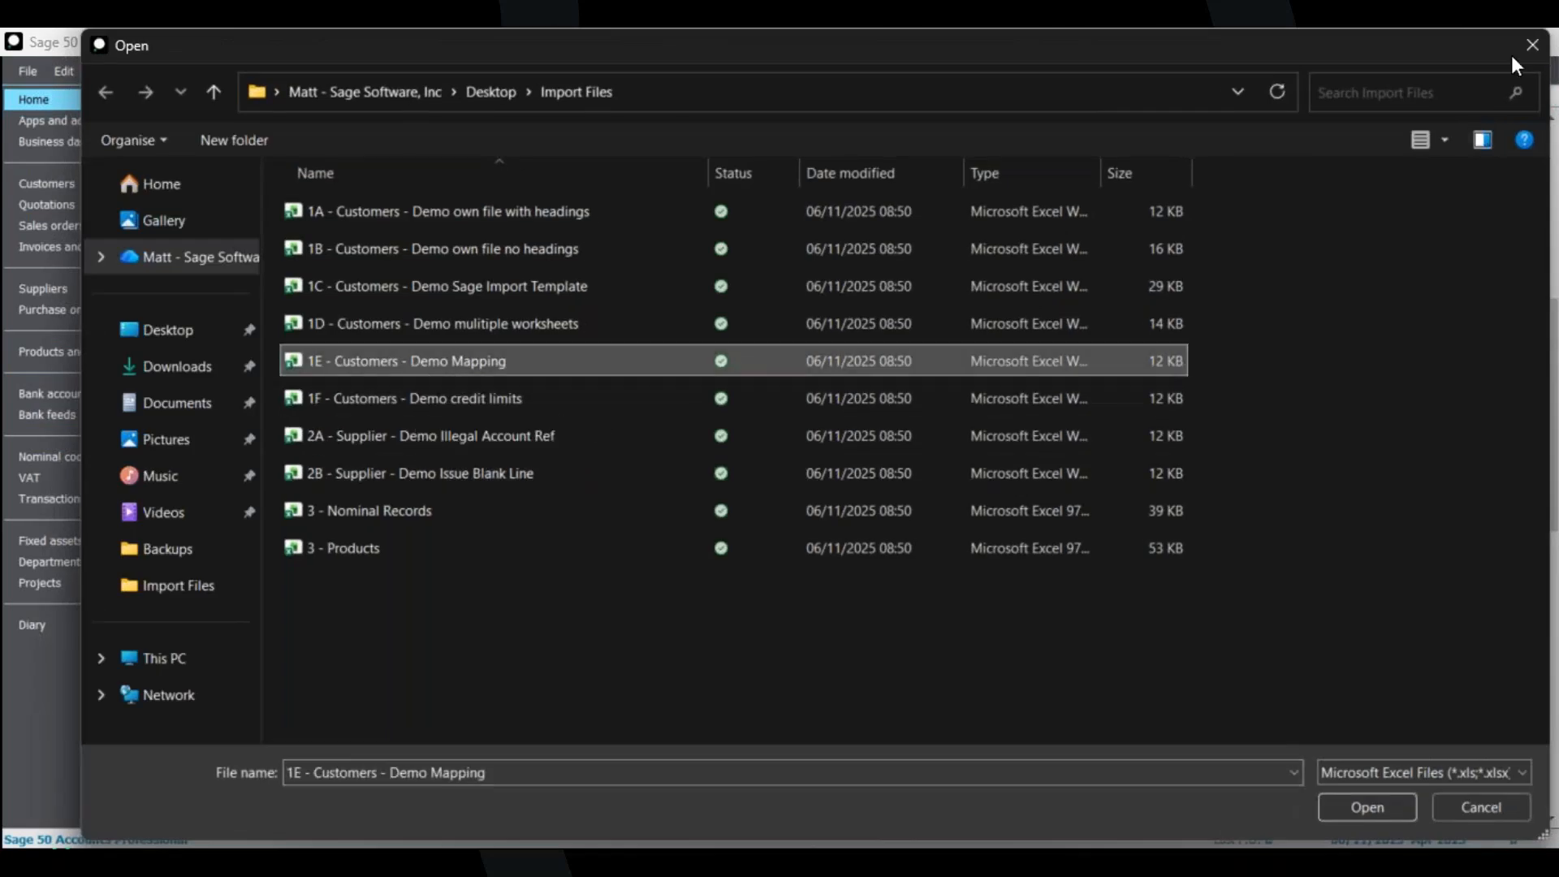
pyautogui.click(1362, 807)
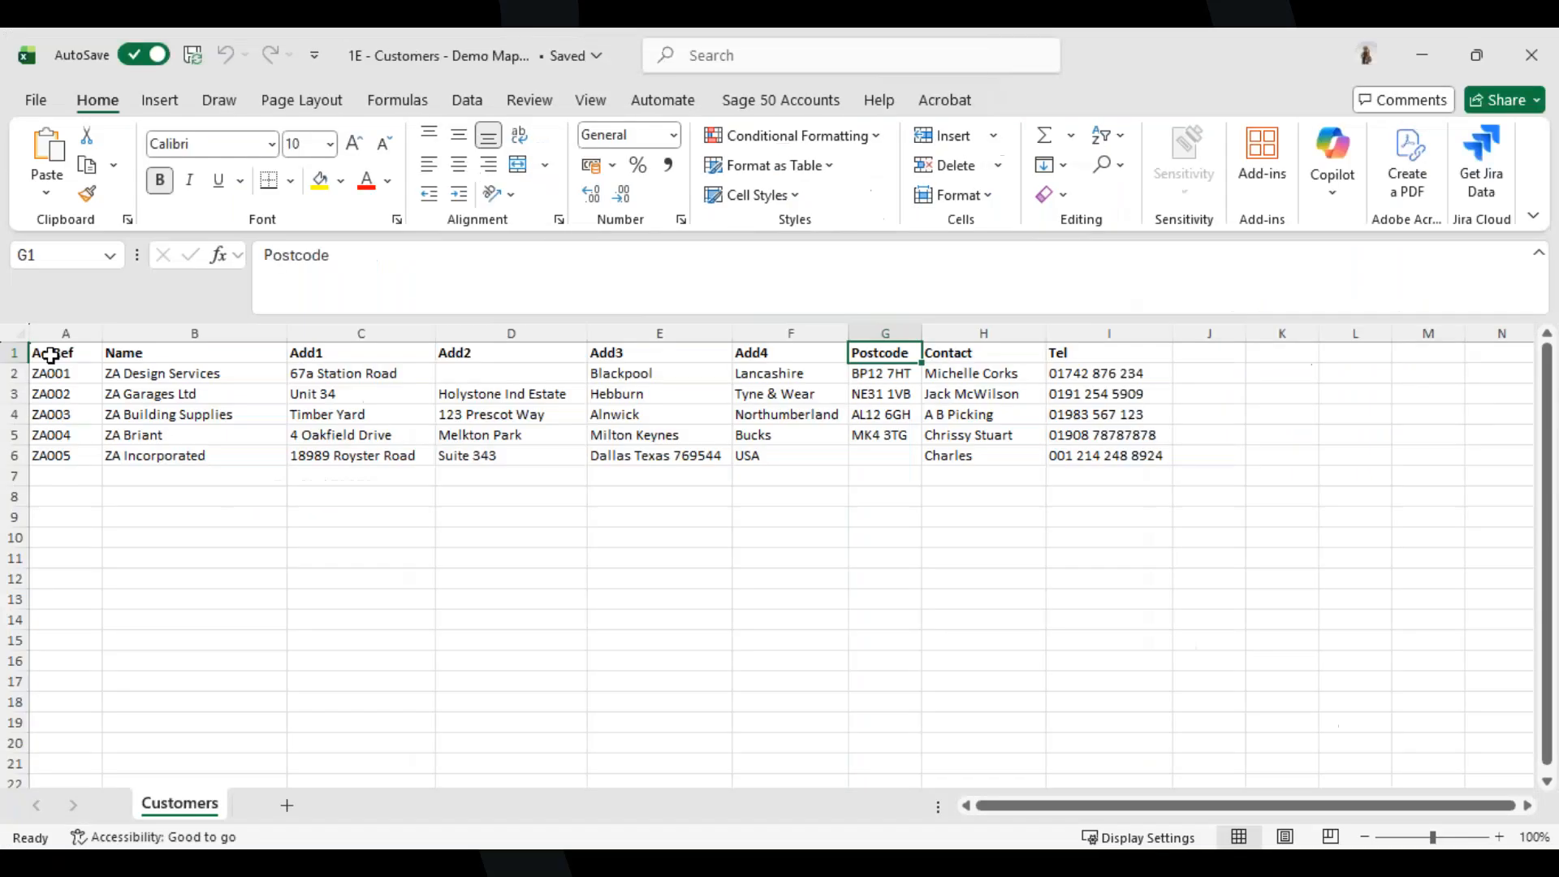
# Inspect the 1E file's column headings in the spreadsheet, then close it.
pyautogui.click(45, 352)
pyautogui.click(168, 352)
pyautogui.click(355, 354)
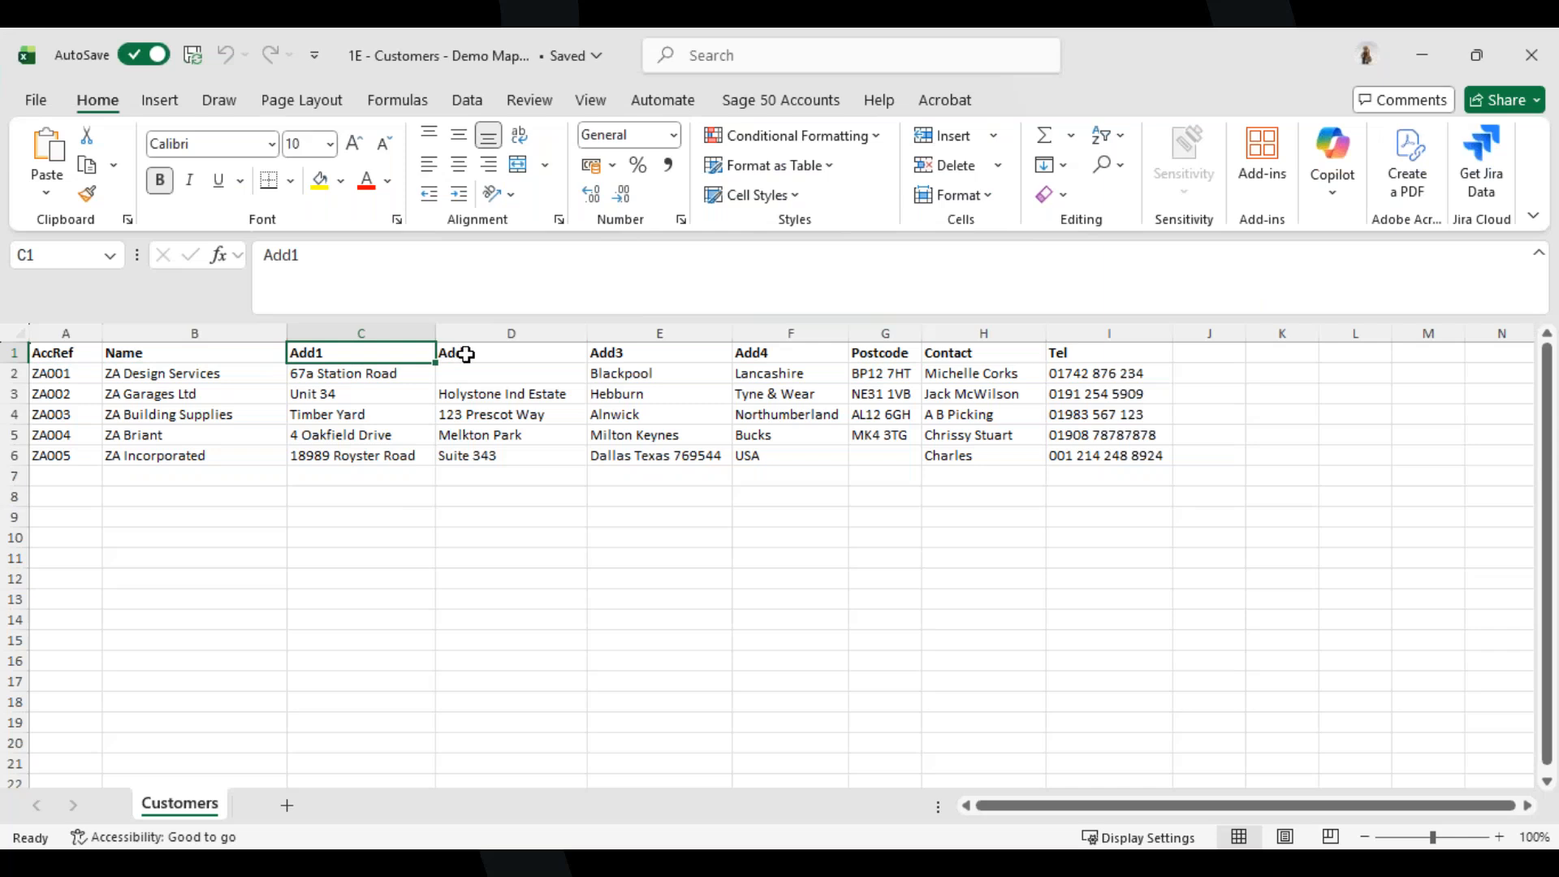
pyautogui.click(487, 355)
pyautogui.click(712, 353)
pyautogui.click(782, 353)
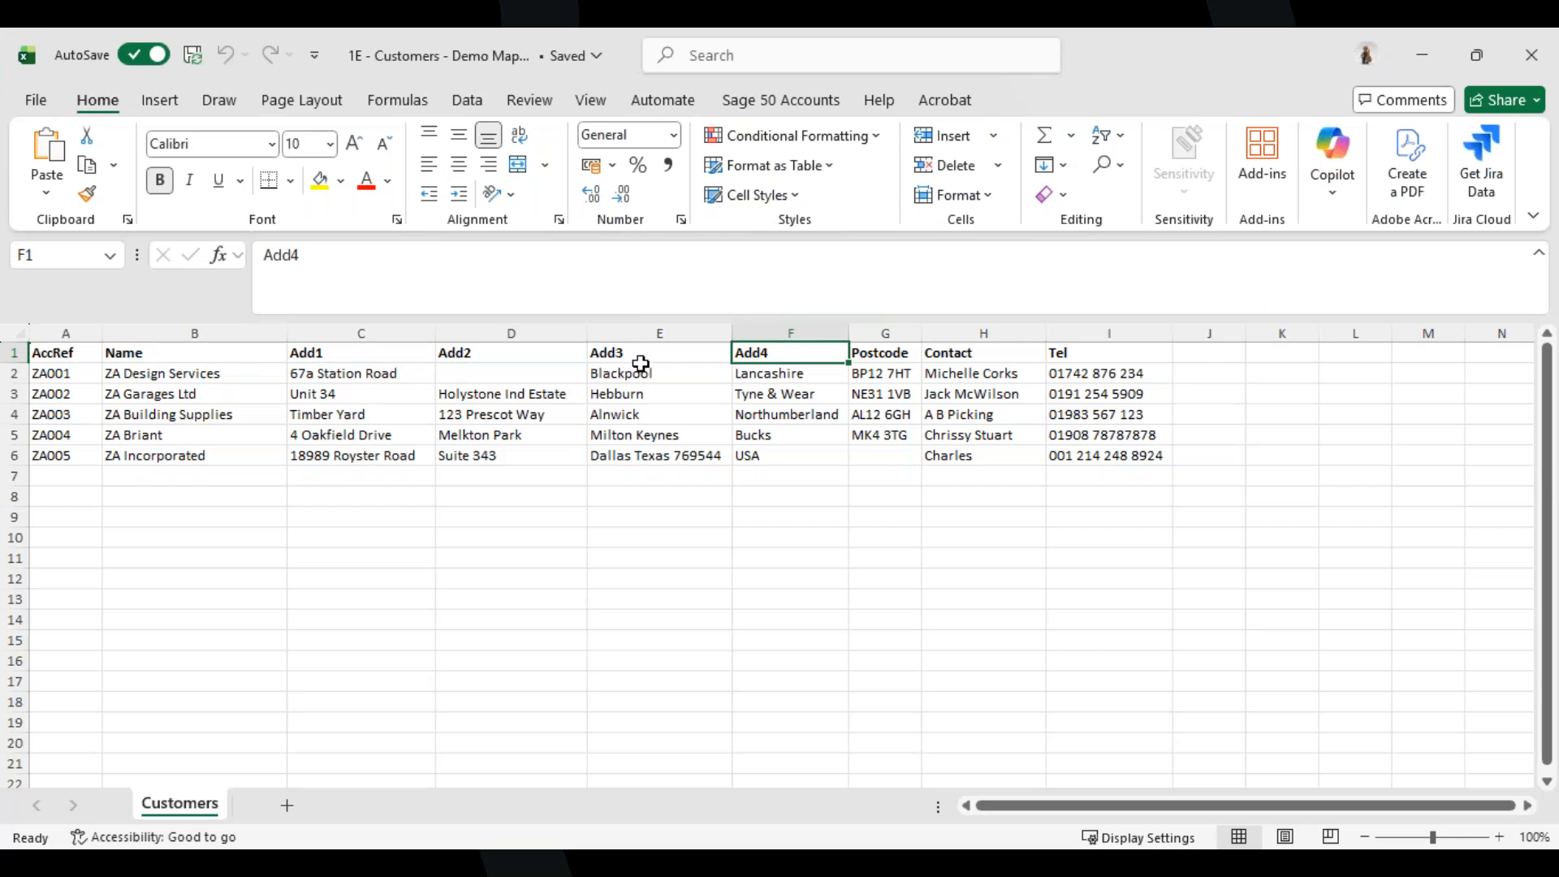
pyautogui.click(1006, 354)
pyautogui.click(1081, 353)
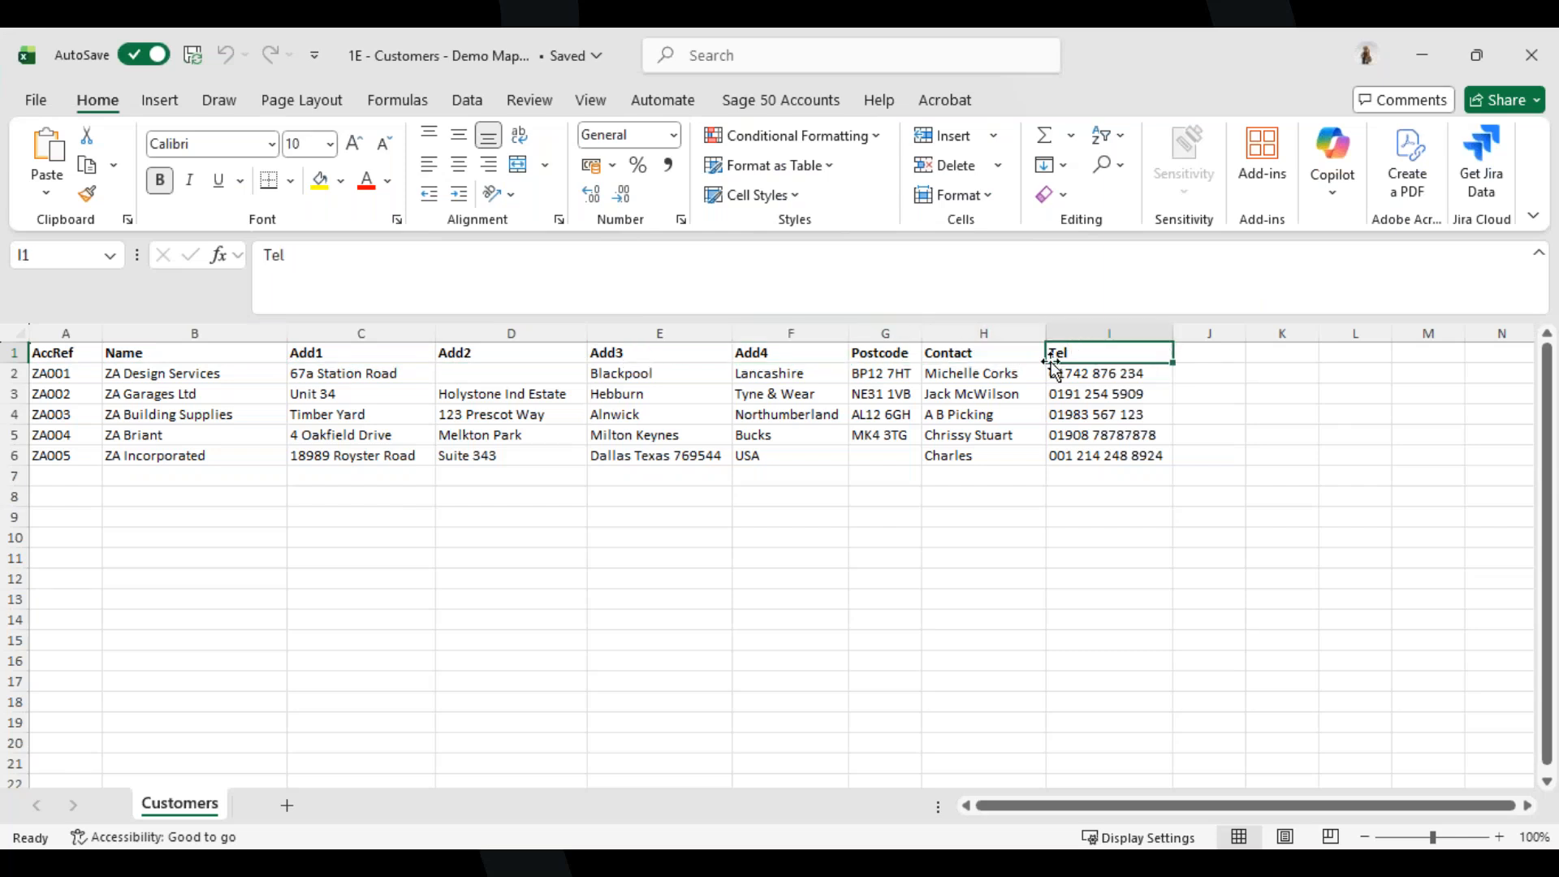
pyautogui.click(901, 356)
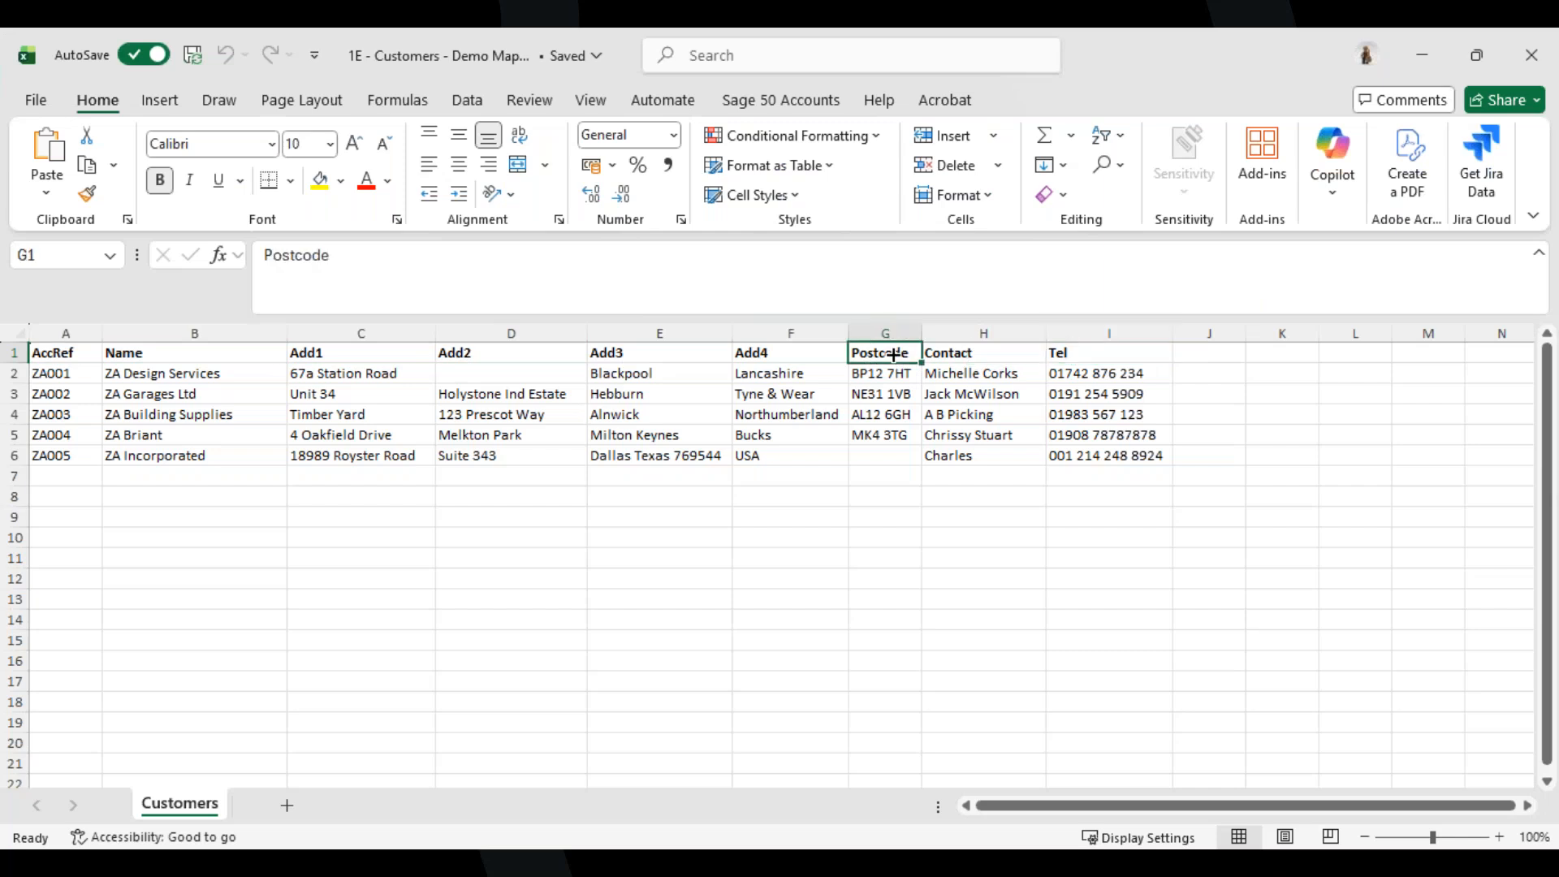
pyautogui.click(1531, 55)
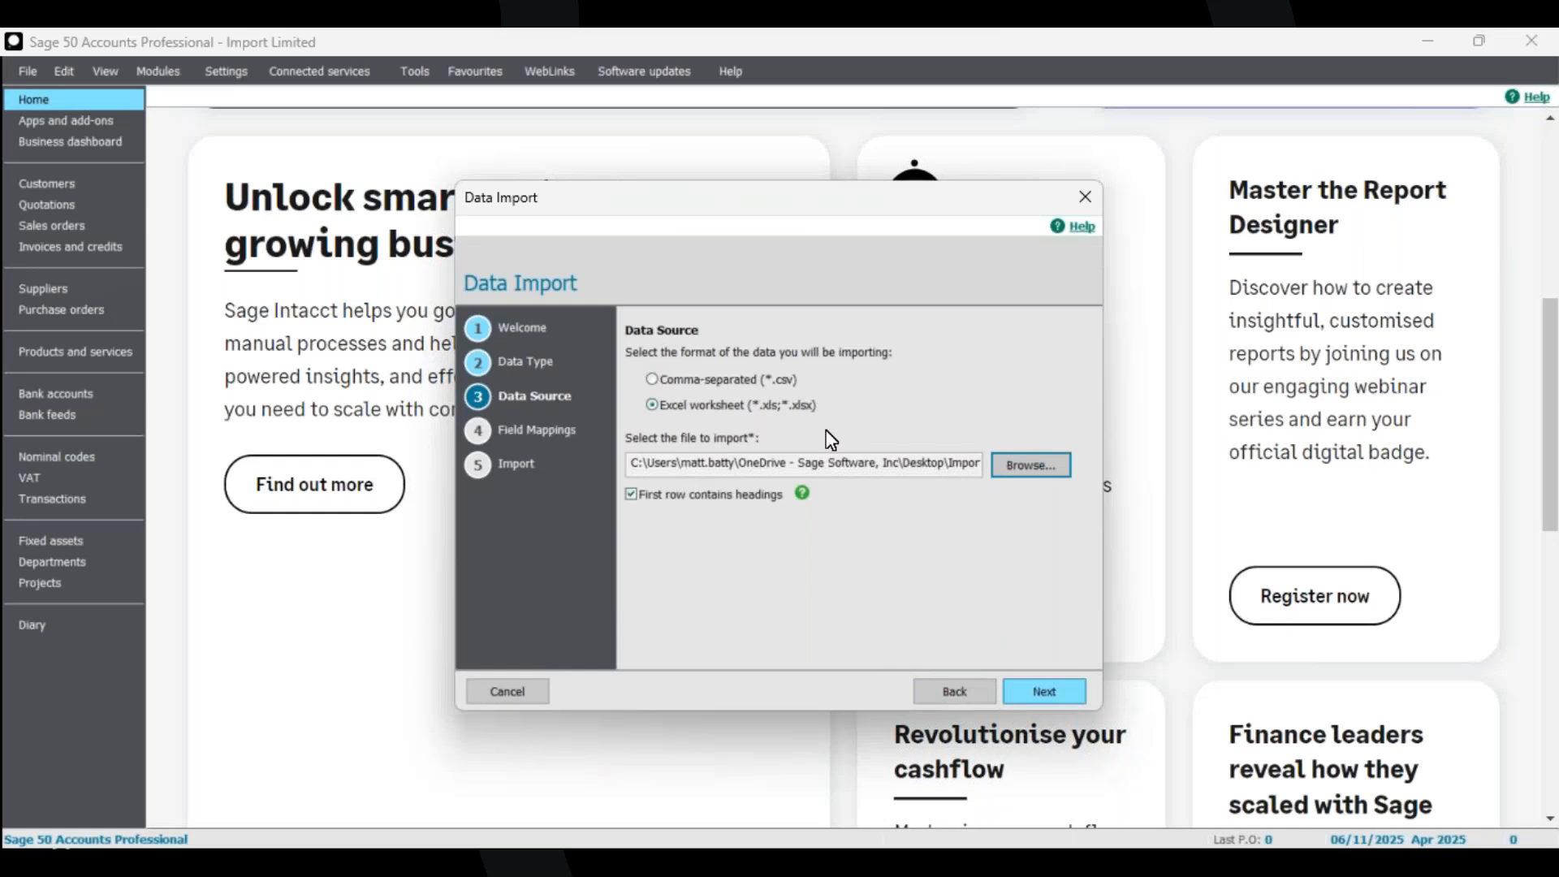
# Continue to the field mappings page of the Data Import wizard.
pyautogui.click(1044, 691)
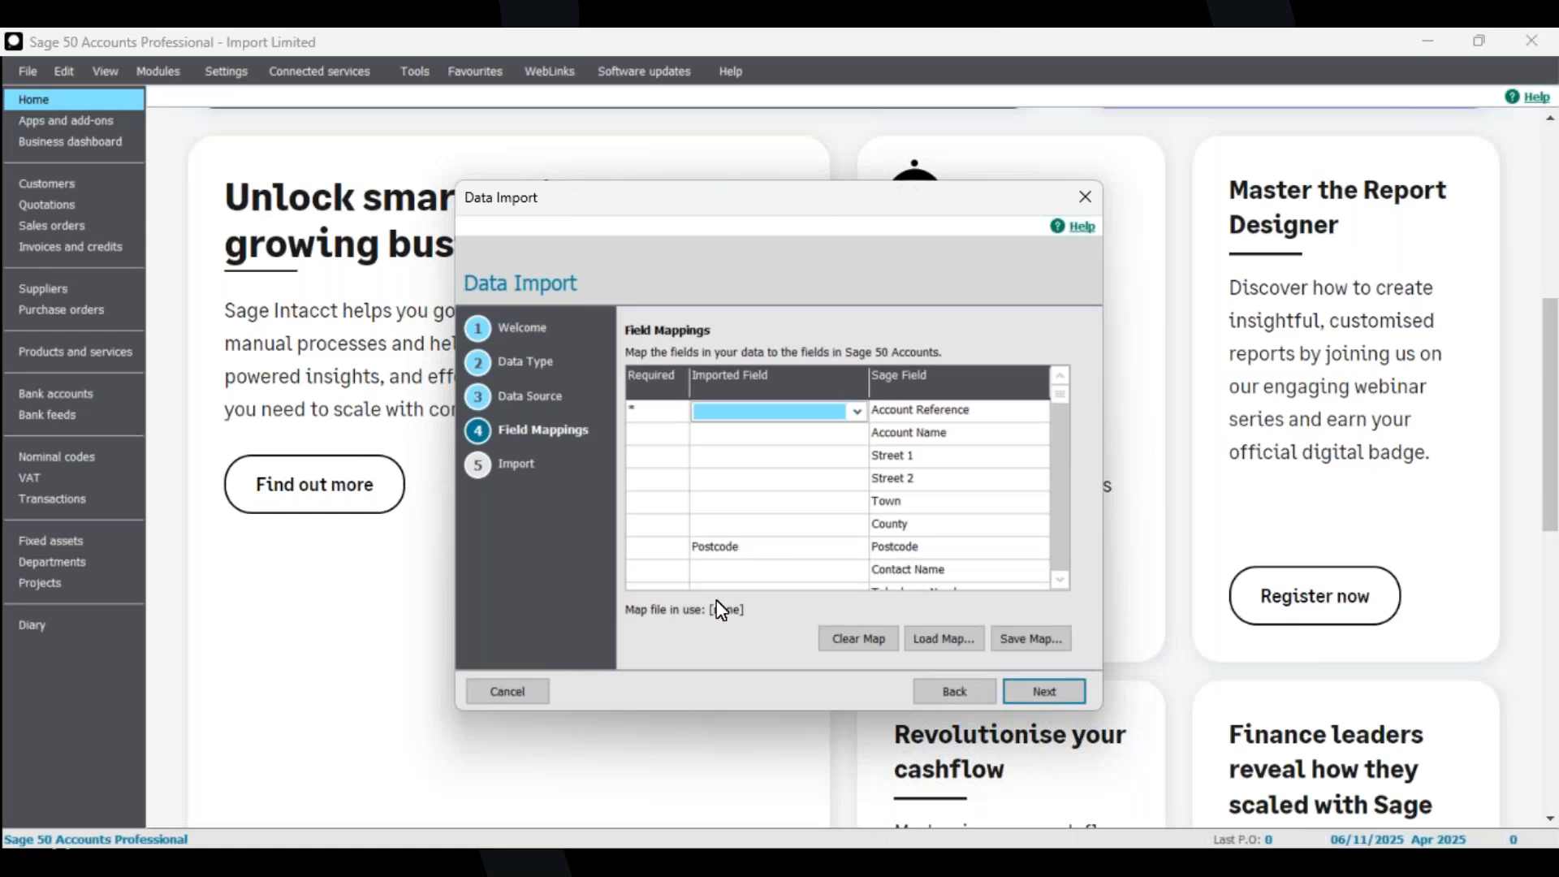
pyautogui.hotkey('alt', 'Tab')
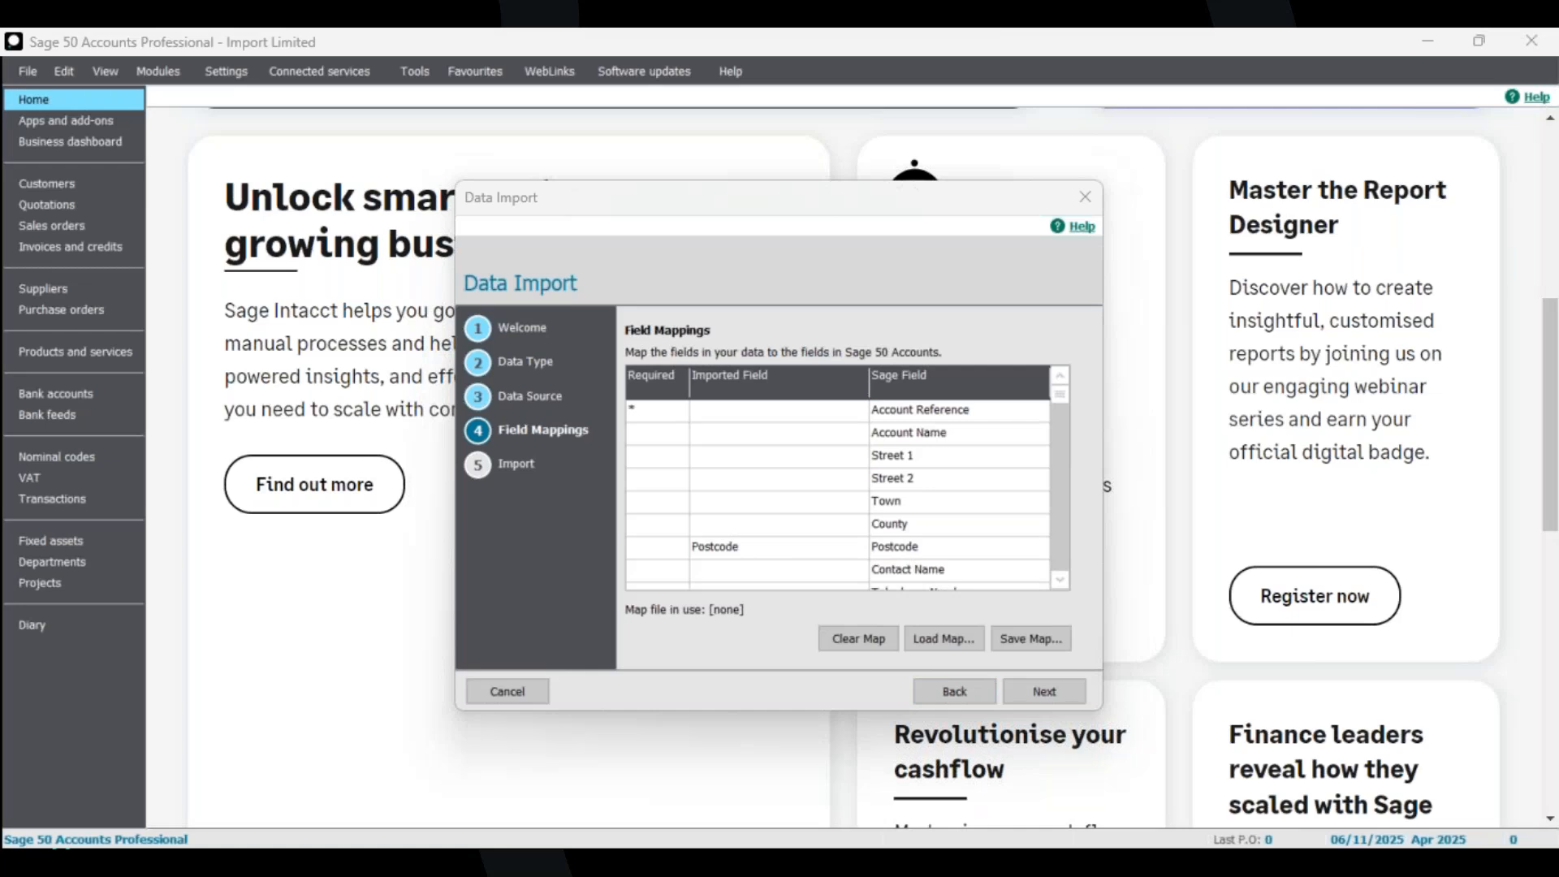
pyautogui.click(105, 807)
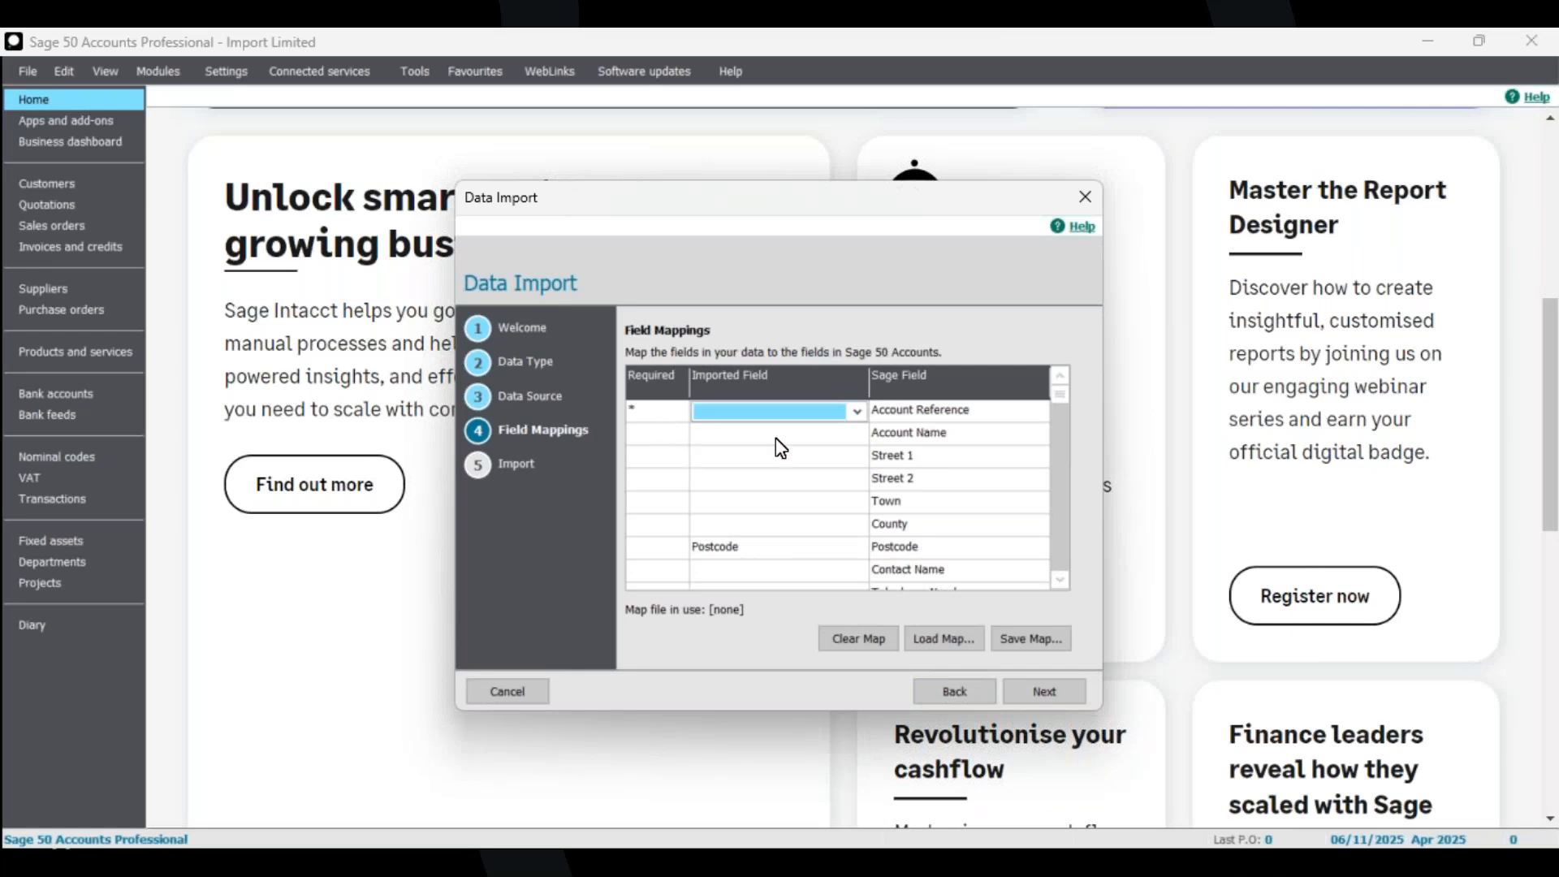
# Map AccRef, Name, Add1 and Add2 to Account Reference, Account Name, Street 1 and Street 2.
pyautogui.click(857, 415)
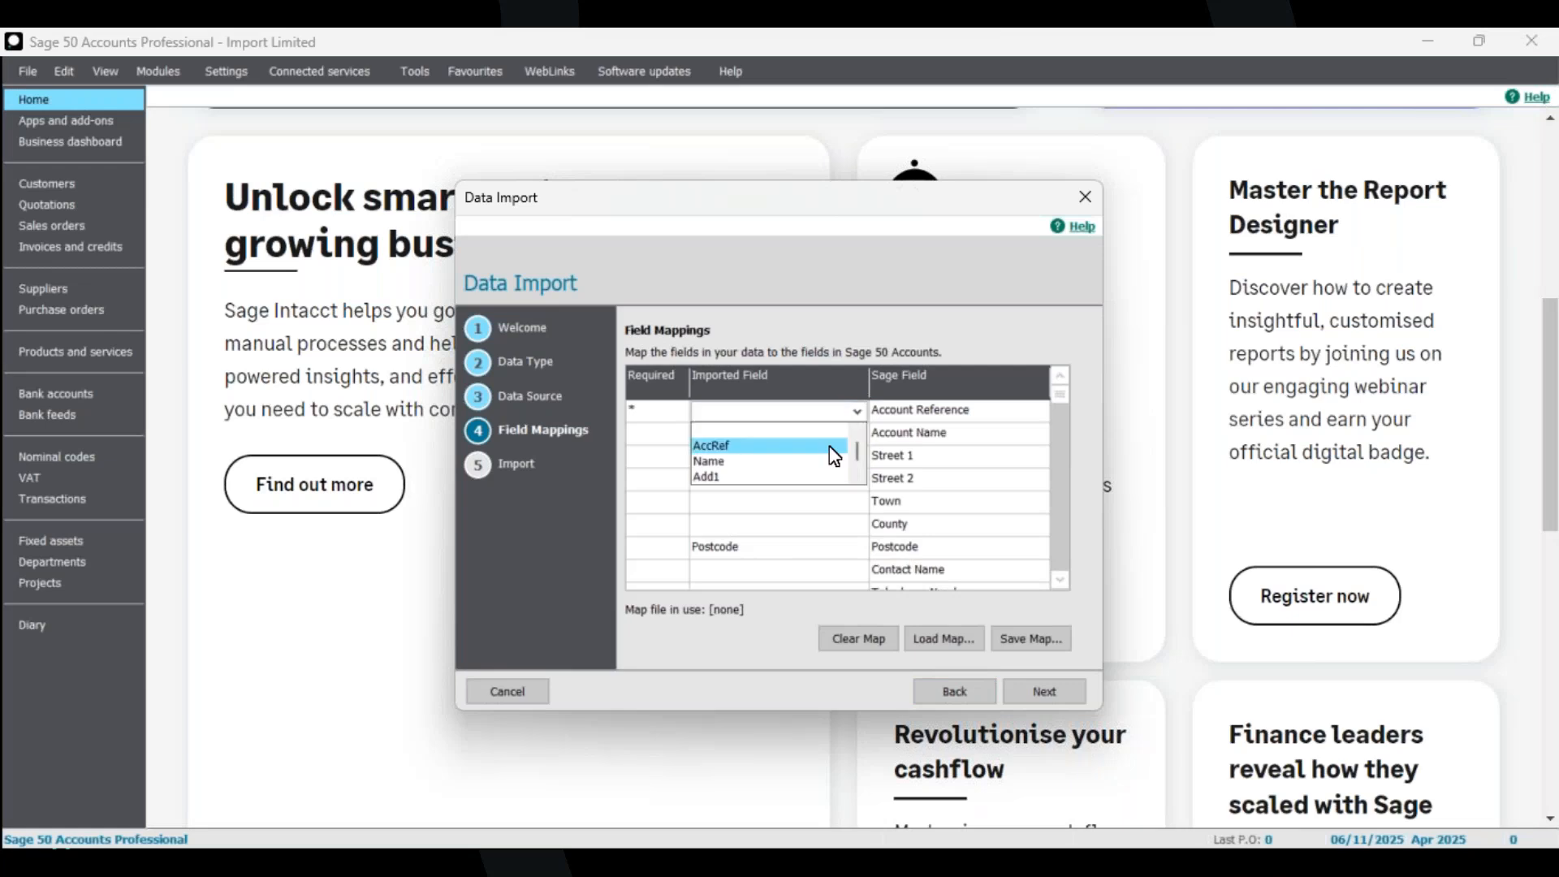
pyautogui.click(801, 446)
pyautogui.click(858, 434)
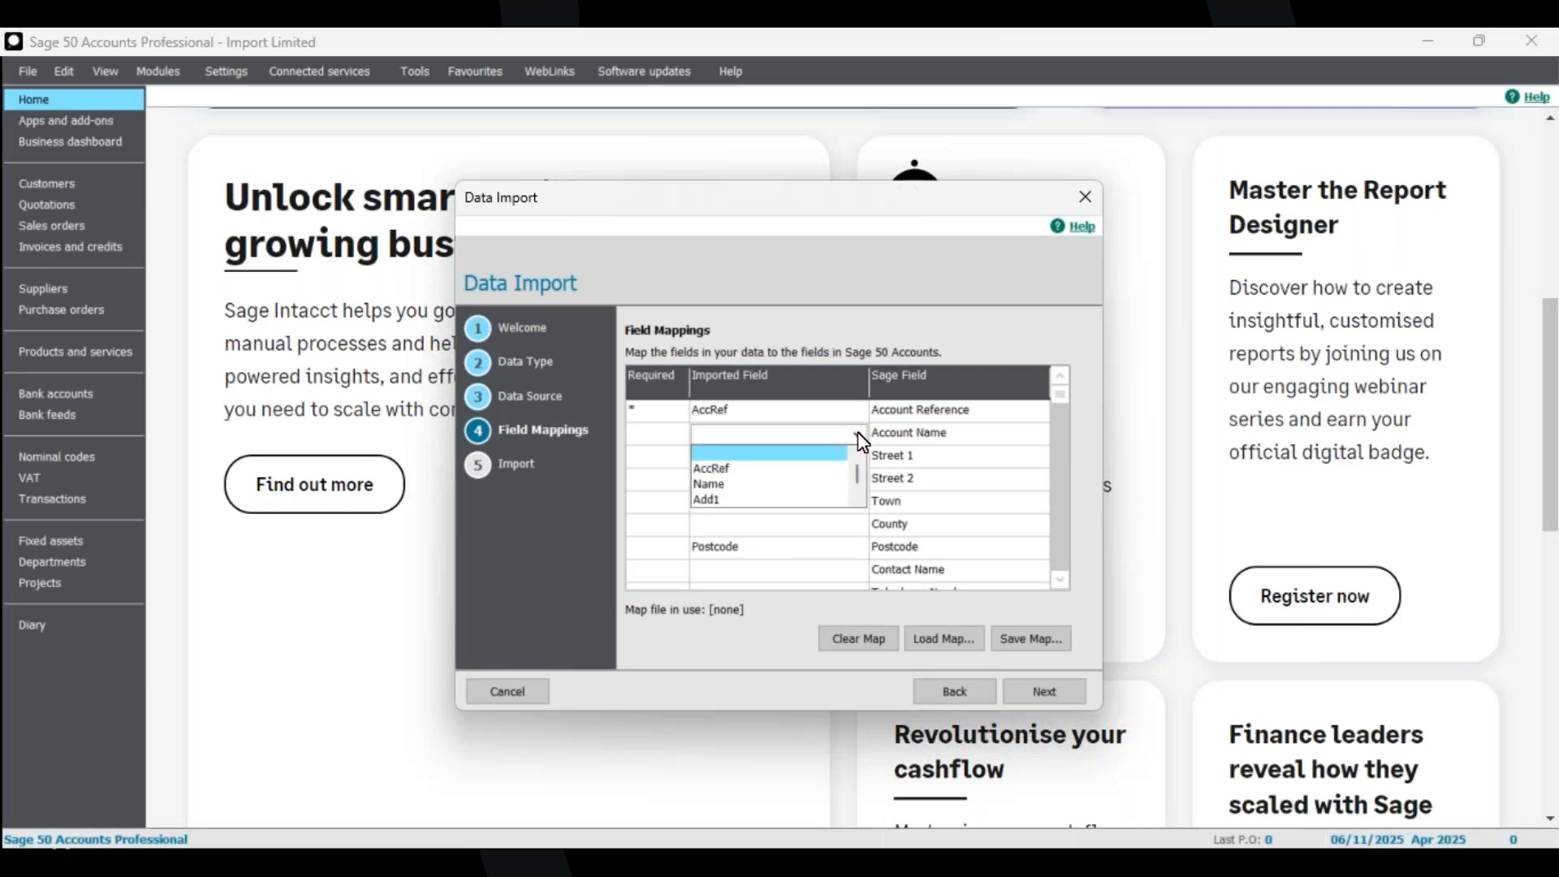
pyautogui.click(803, 484)
pyautogui.click(854, 457)
pyautogui.click(857, 457)
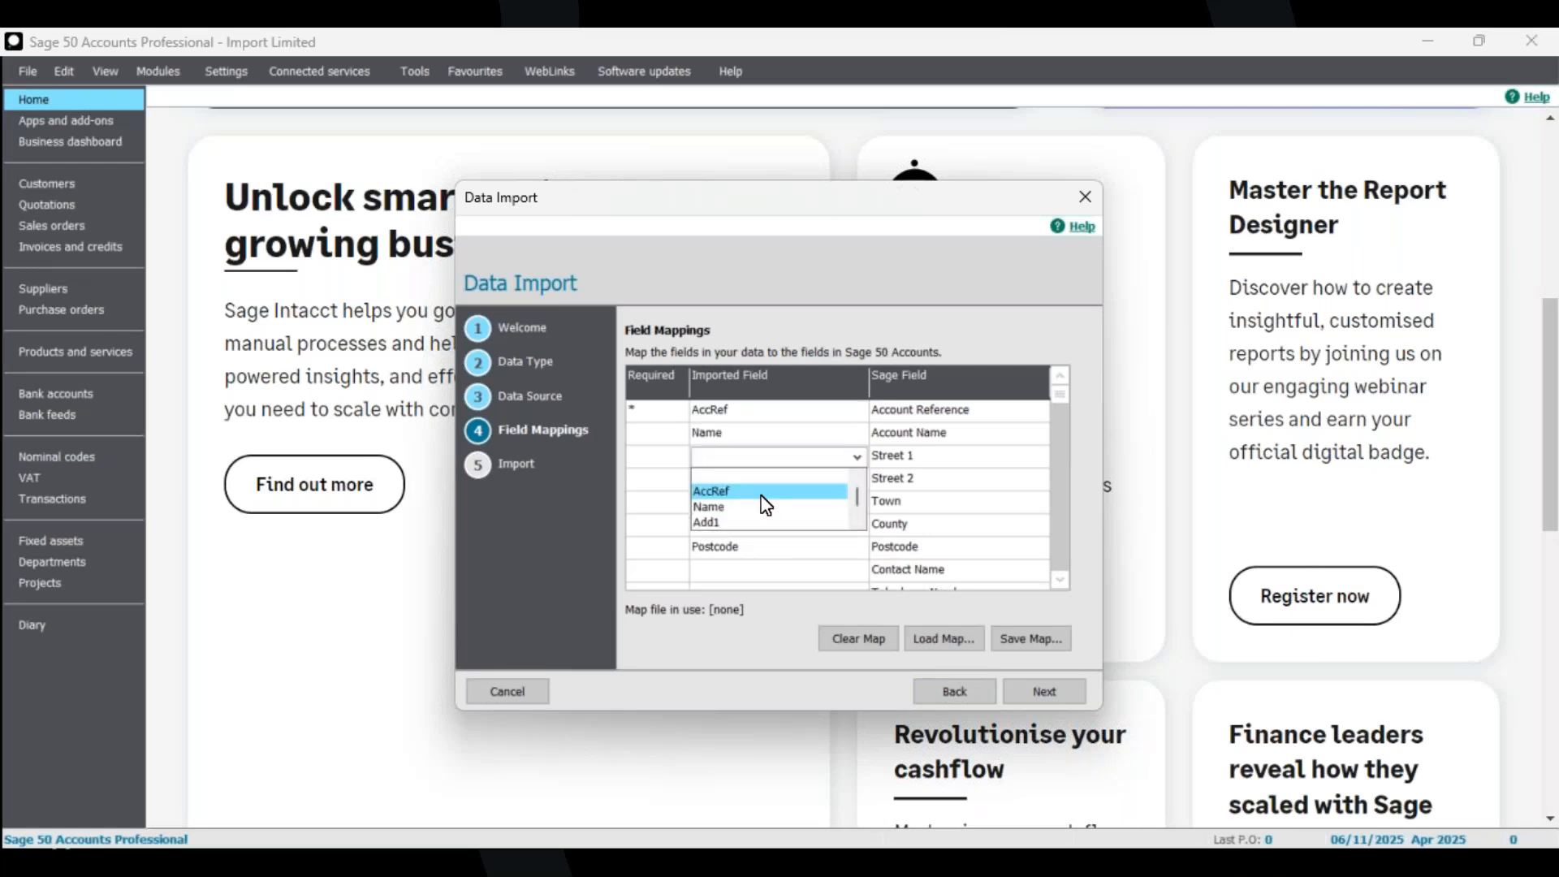
pyautogui.click(794, 525)
pyautogui.click(828, 482)
pyautogui.click(858, 479)
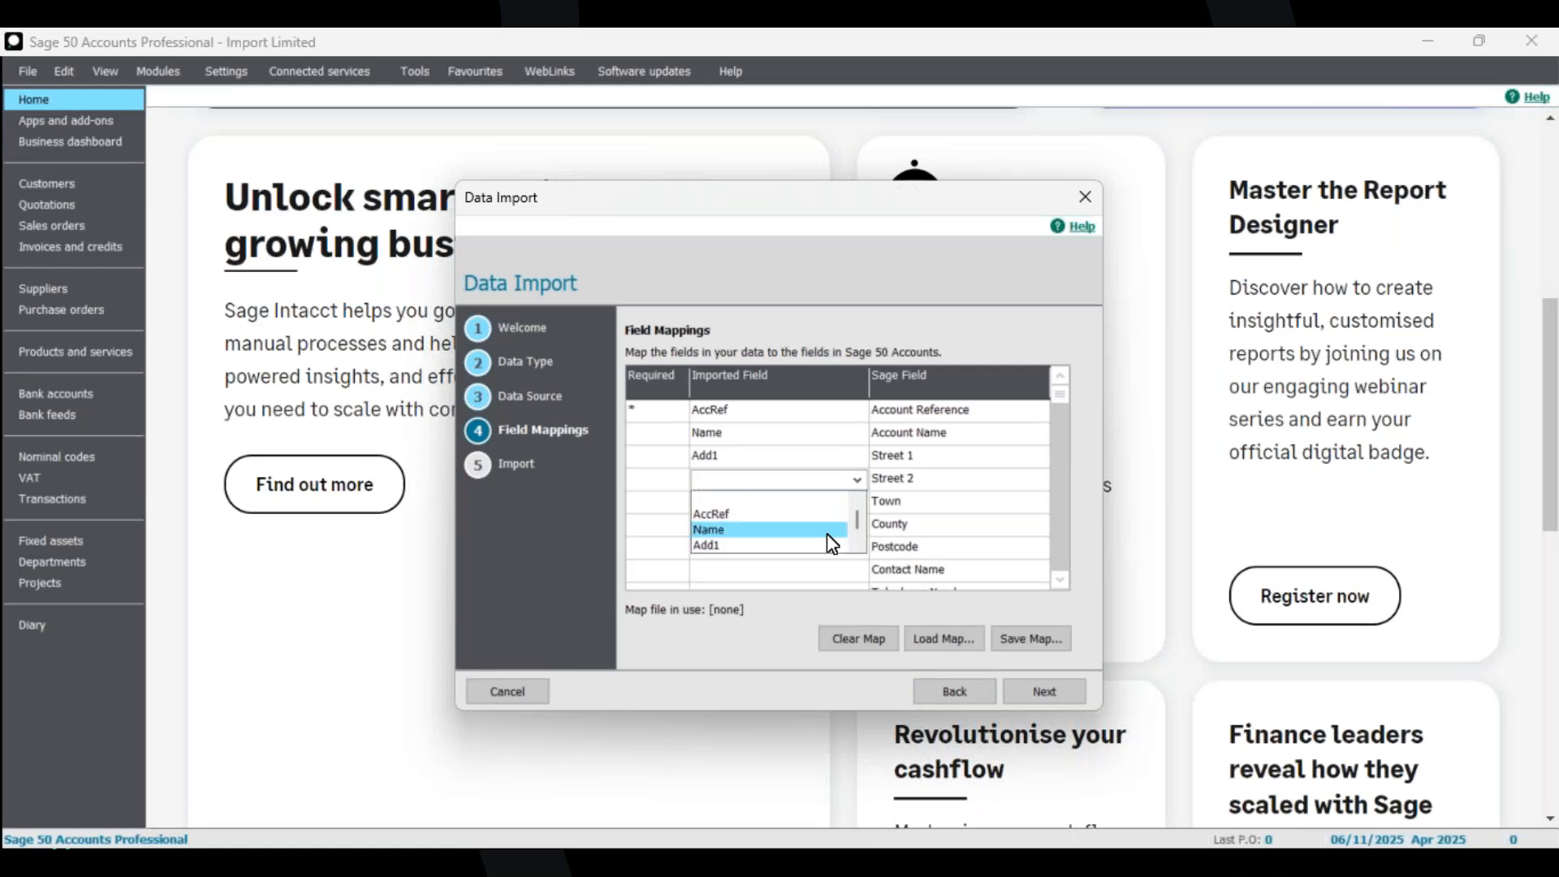
pyautogui.click(858, 547)
pyautogui.click(858, 547)
pyautogui.click(804, 527)
pyautogui.click(803, 506)
# Map Add3 to Town, Add4 to County and Contact to Contact Name.
pyautogui.click(857, 502)
pyautogui.click(858, 568)
pyautogui.click(857, 568)
pyautogui.click(791, 551)
pyautogui.click(865, 529)
pyautogui.click(859, 526)
pyautogui.click(857, 588)
pyautogui.click(857, 589)
pyautogui.click(857, 589)
pyautogui.click(858, 589)
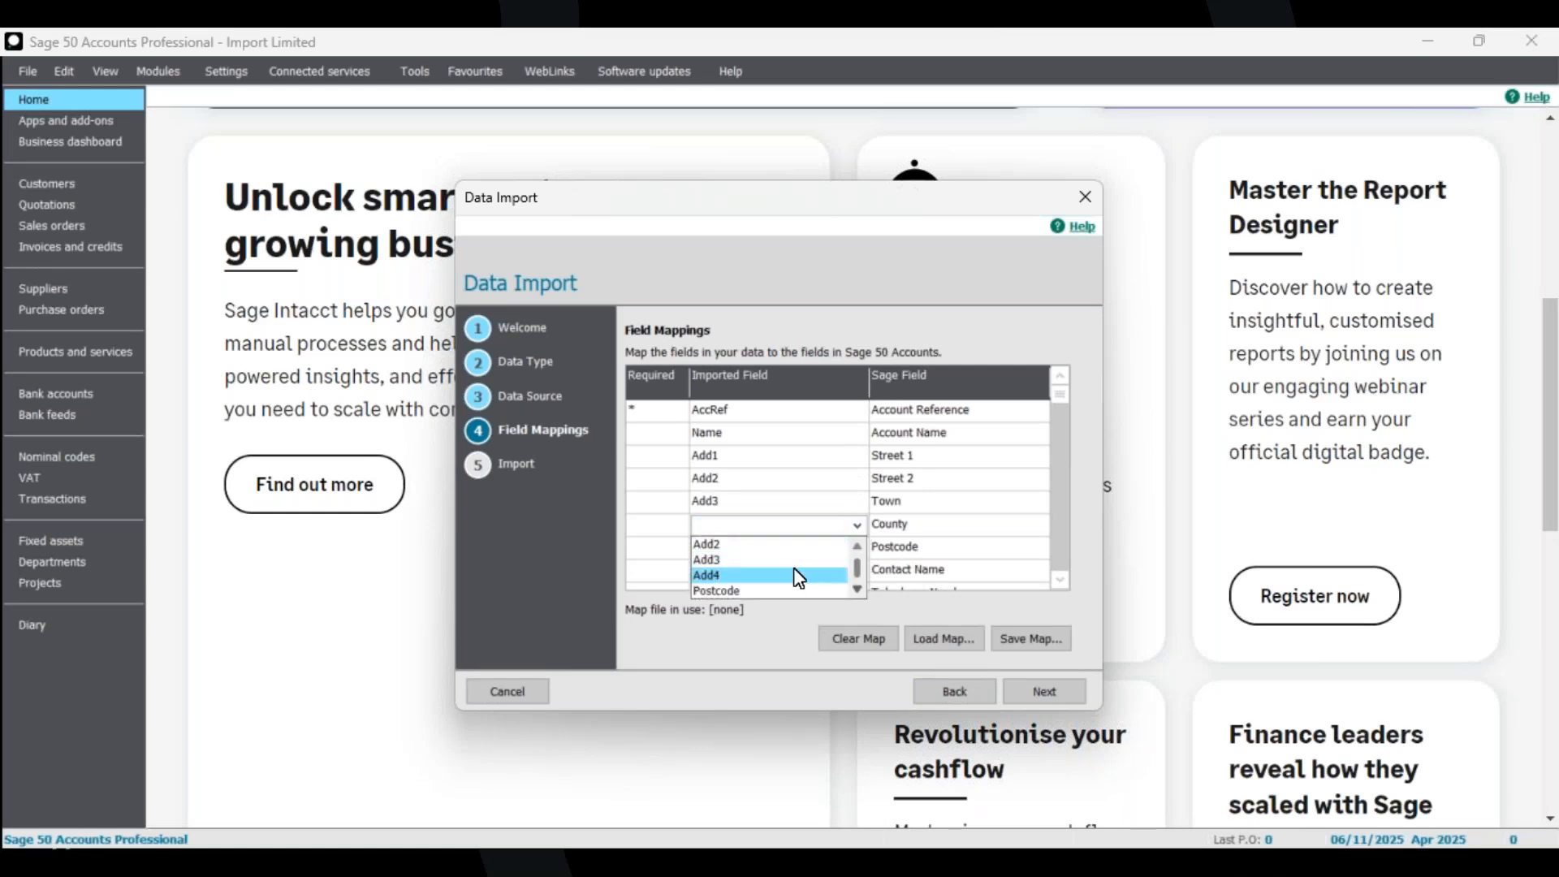
pyautogui.click(796, 575)
pyautogui.click(860, 572)
pyautogui.click(860, 571)
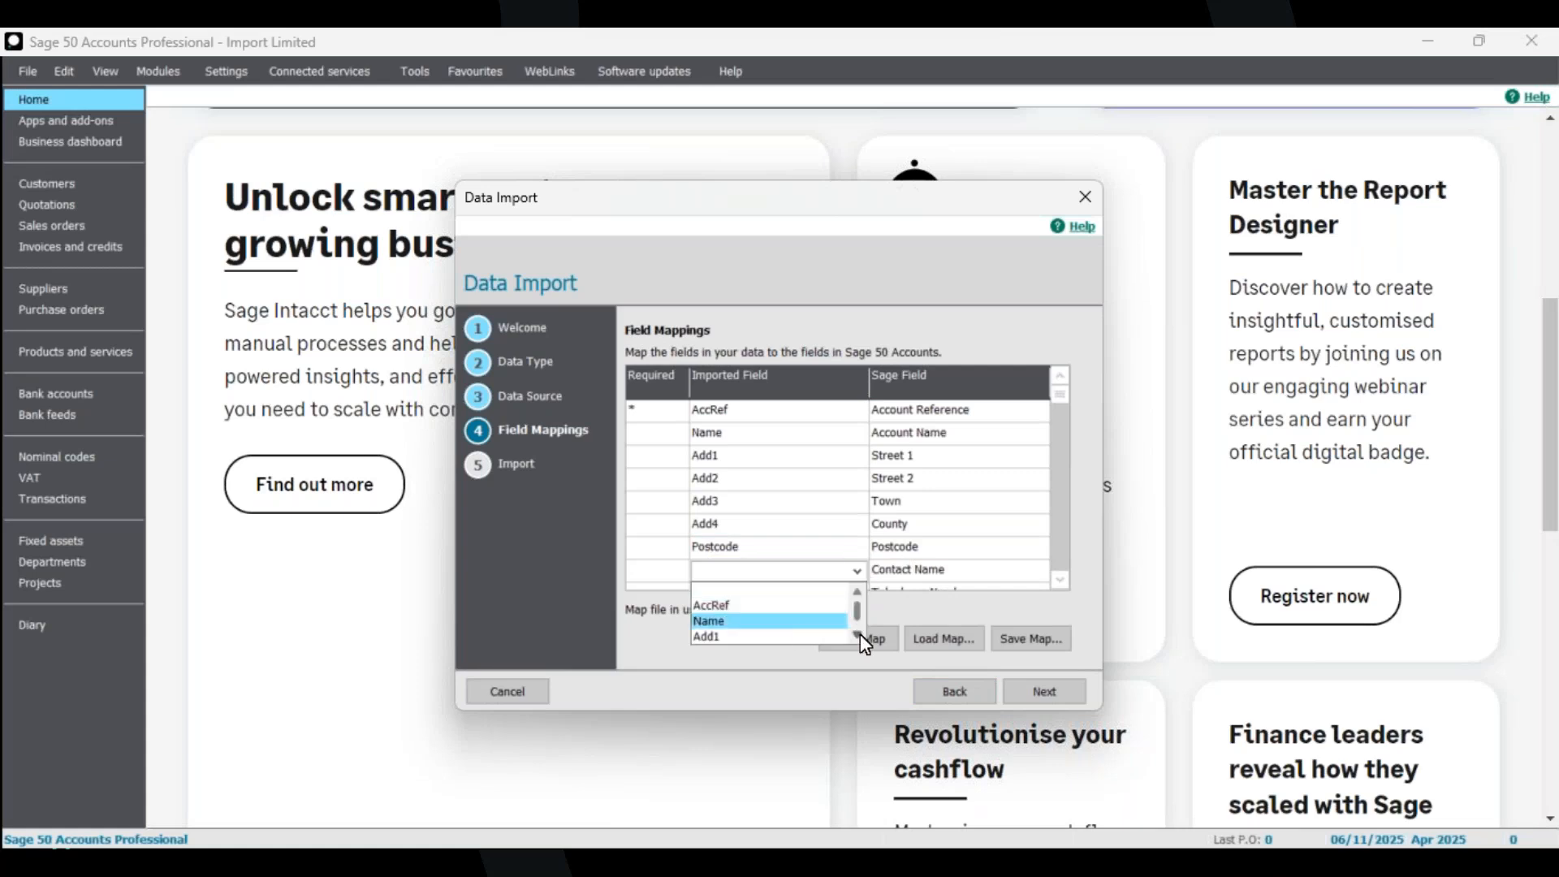
pyautogui.click(857, 635)
pyautogui.click(857, 635)
pyautogui.click(857, 635)
pyautogui.click(858, 635)
pyautogui.click(857, 635)
pyautogui.click(821, 626)
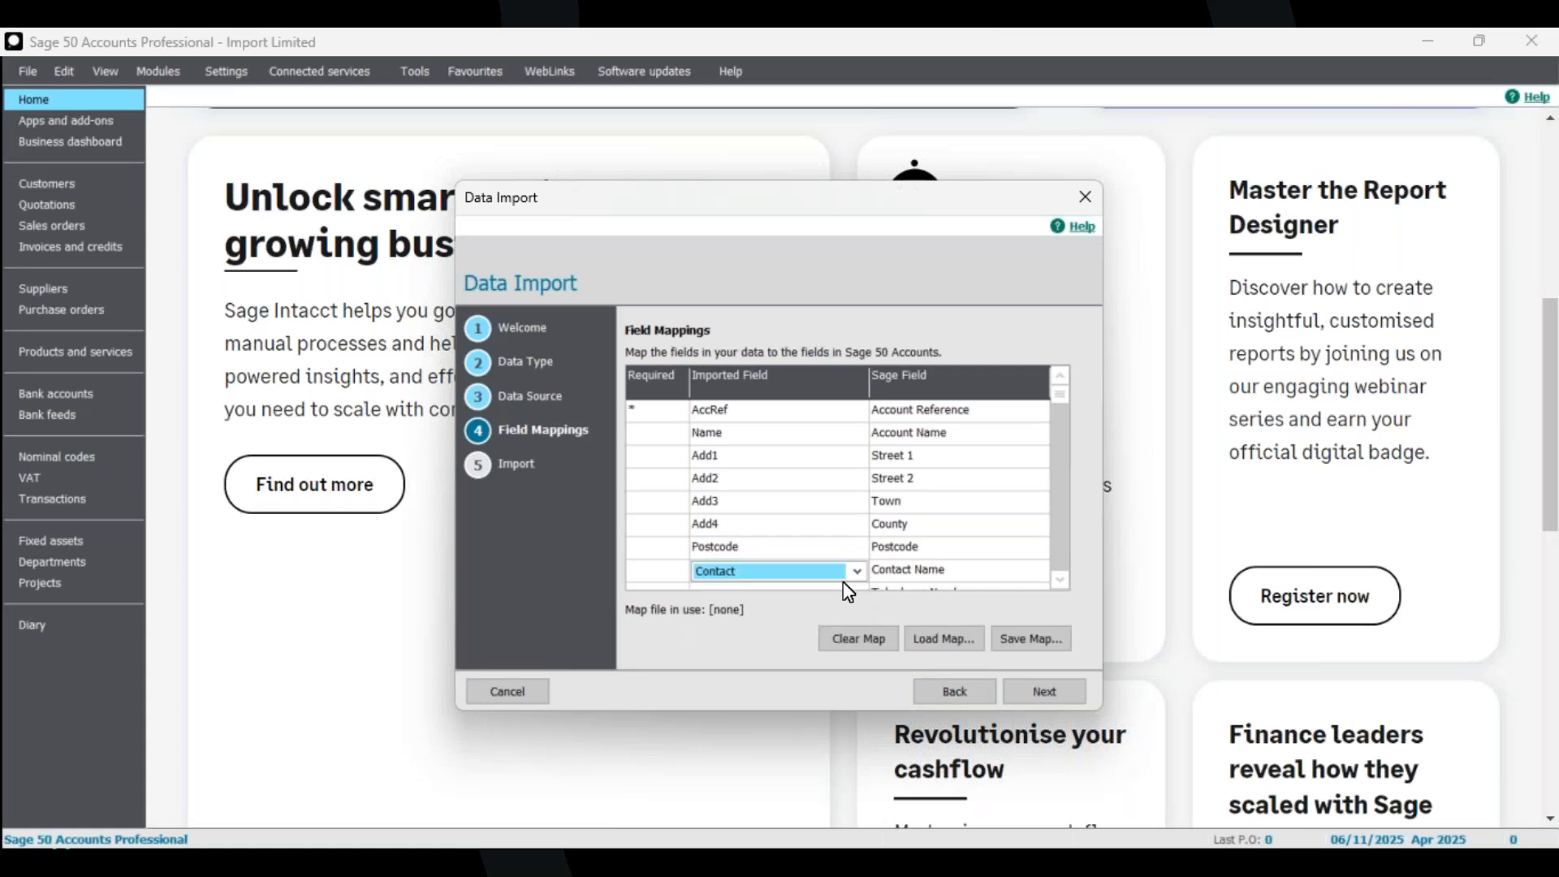
# Map the Tel column to Telephone Number.
pyautogui.click(1056, 579)
pyautogui.click(1055, 579)
pyautogui.click(1055, 580)
pyautogui.click(852, 523)
pyautogui.click(857, 525)
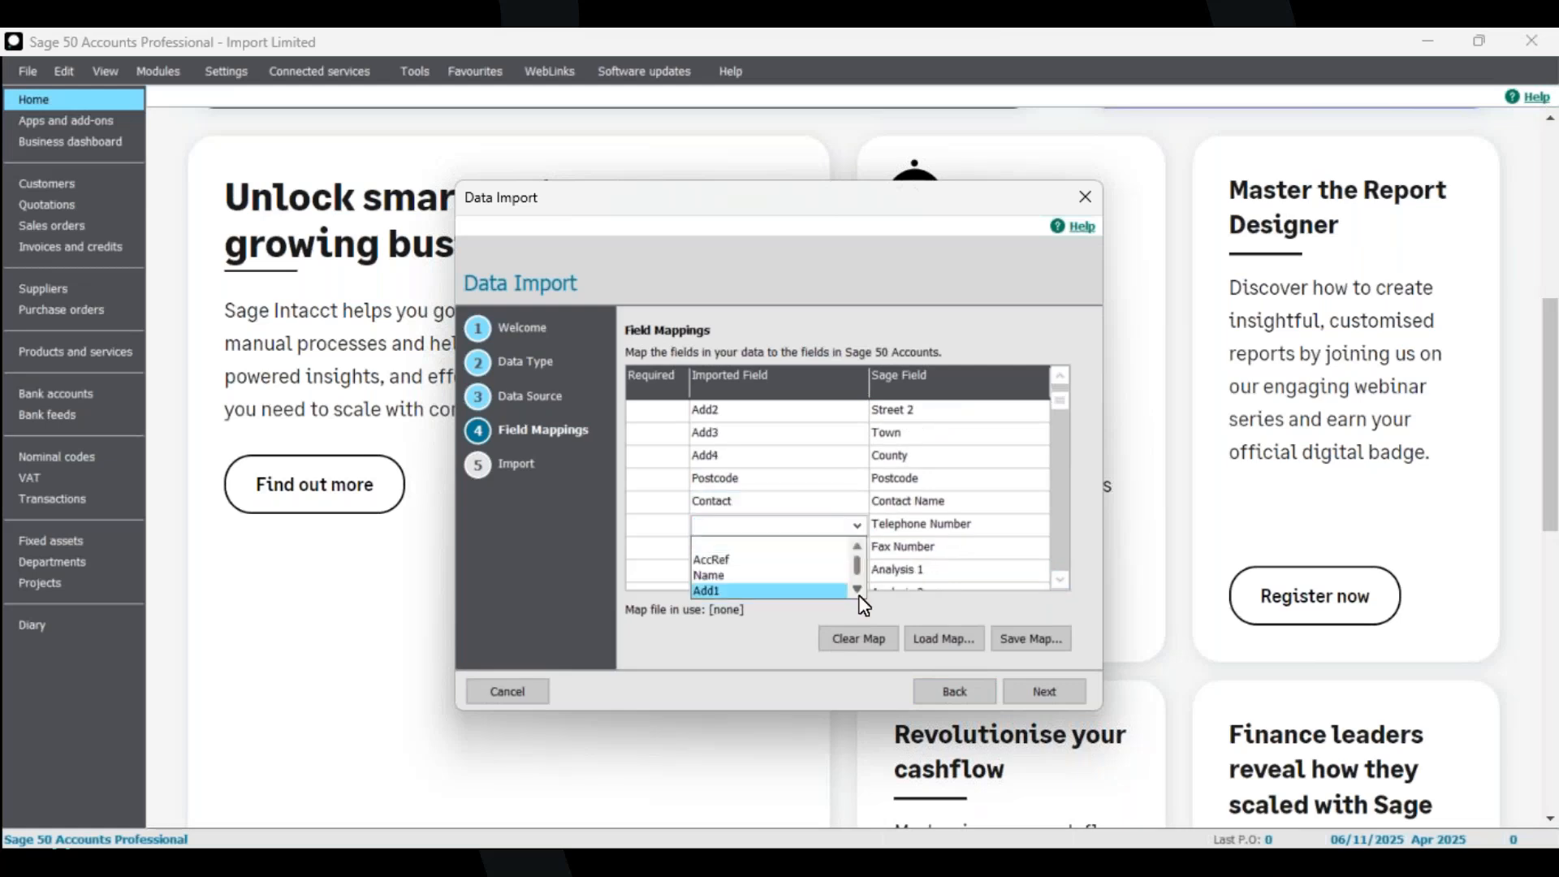
pyautogui.moveTo(857, 568); pyautogui.dragTo(855, 585)
pyautogui.click(790, 592)
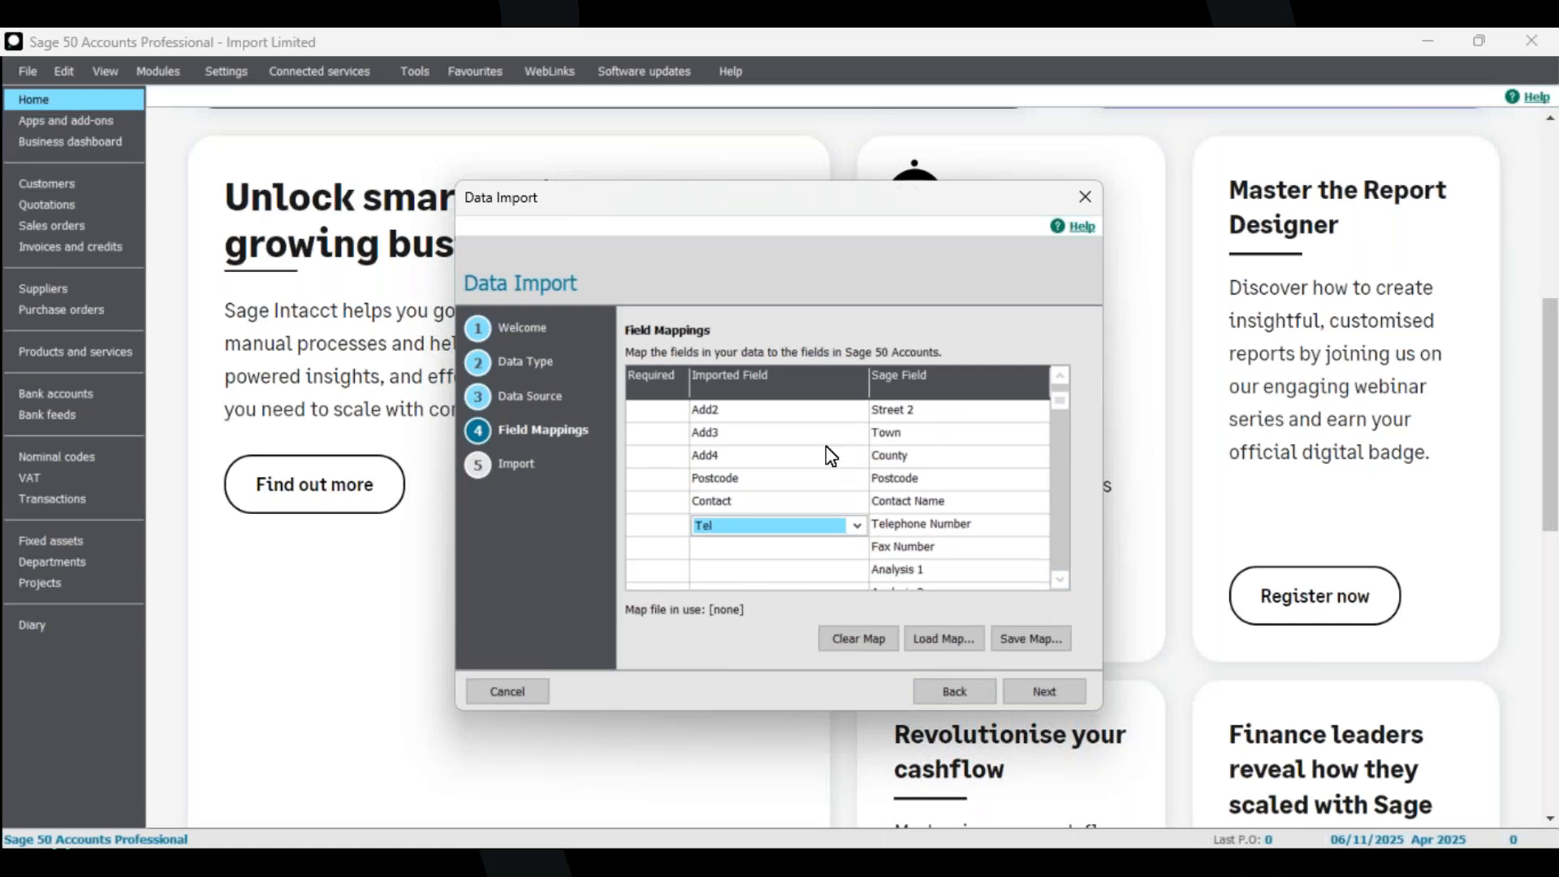
# Save the field mapping as a map file named Custom Template Map Customer records.
pyautogui.scroll(1, 1059, 403)
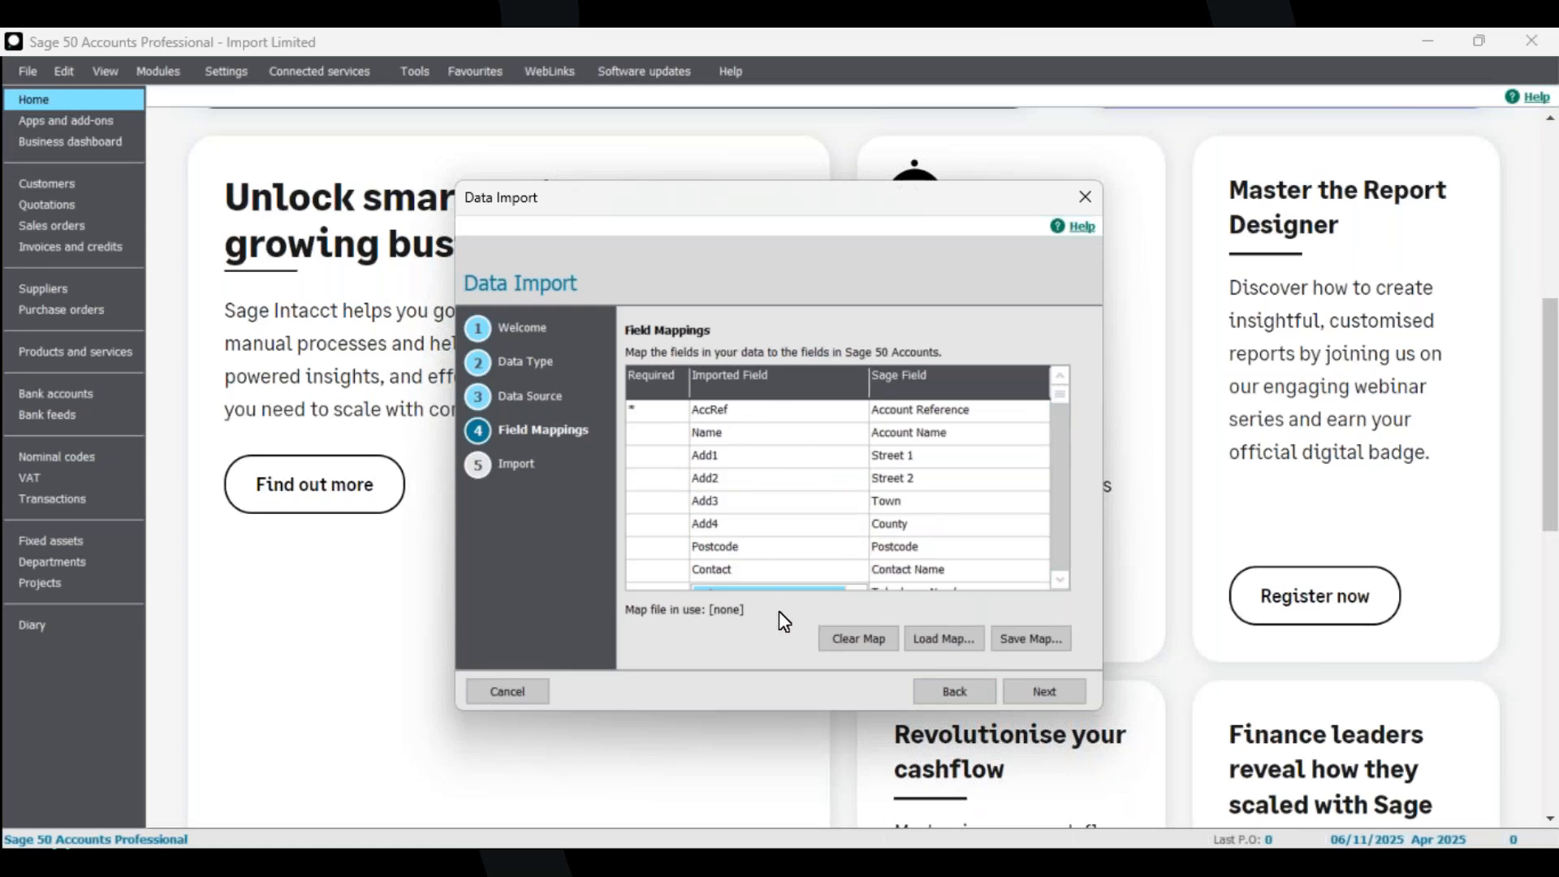
pyautogui.click(1060, 581)
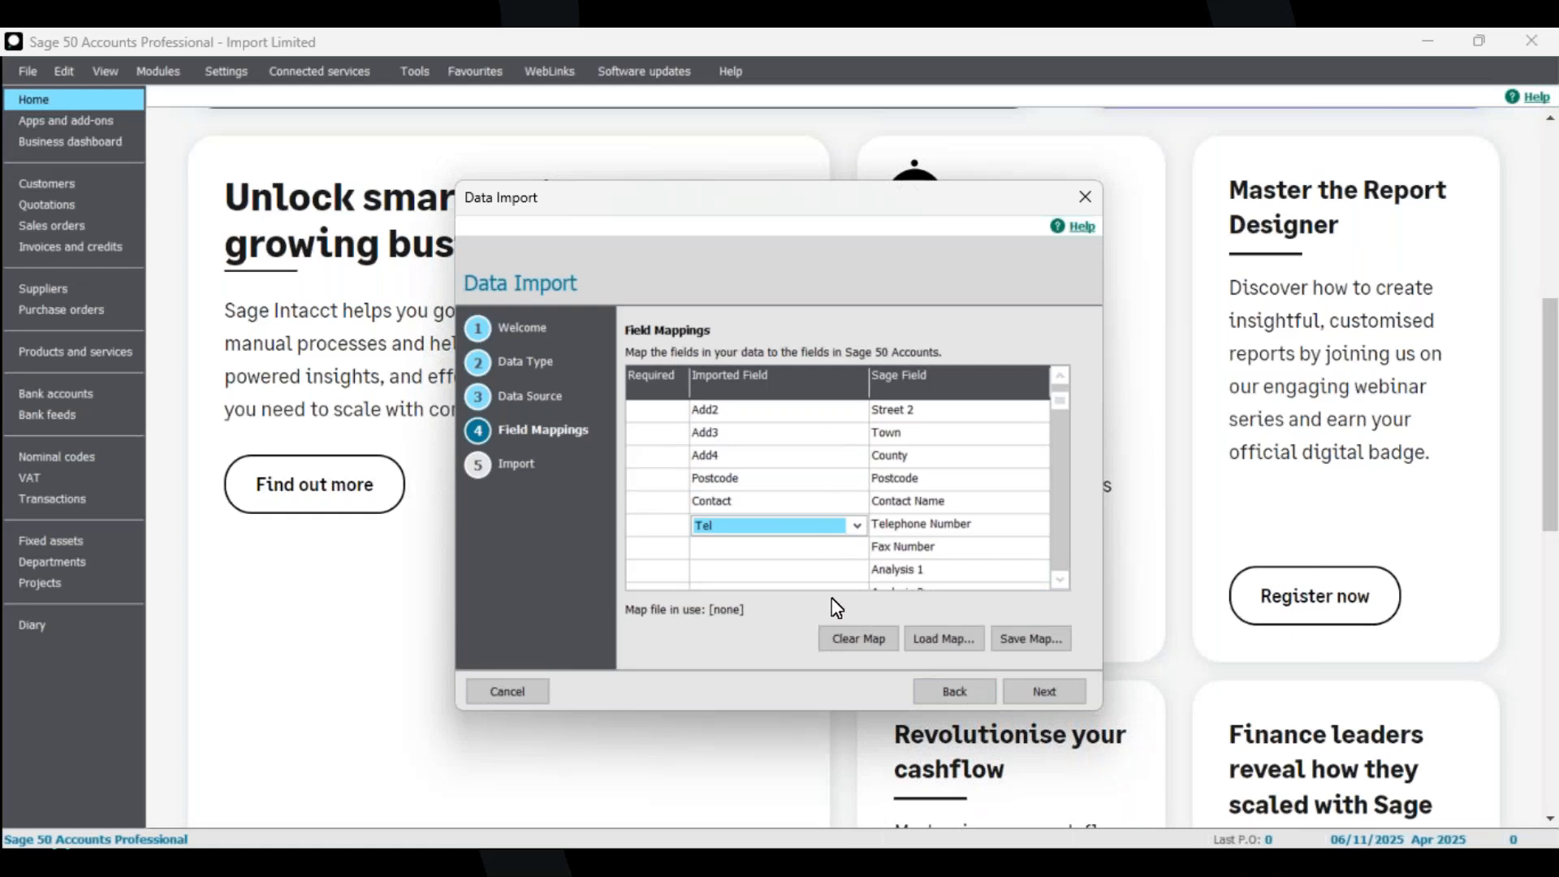
pyautogui.click(1023, 637)
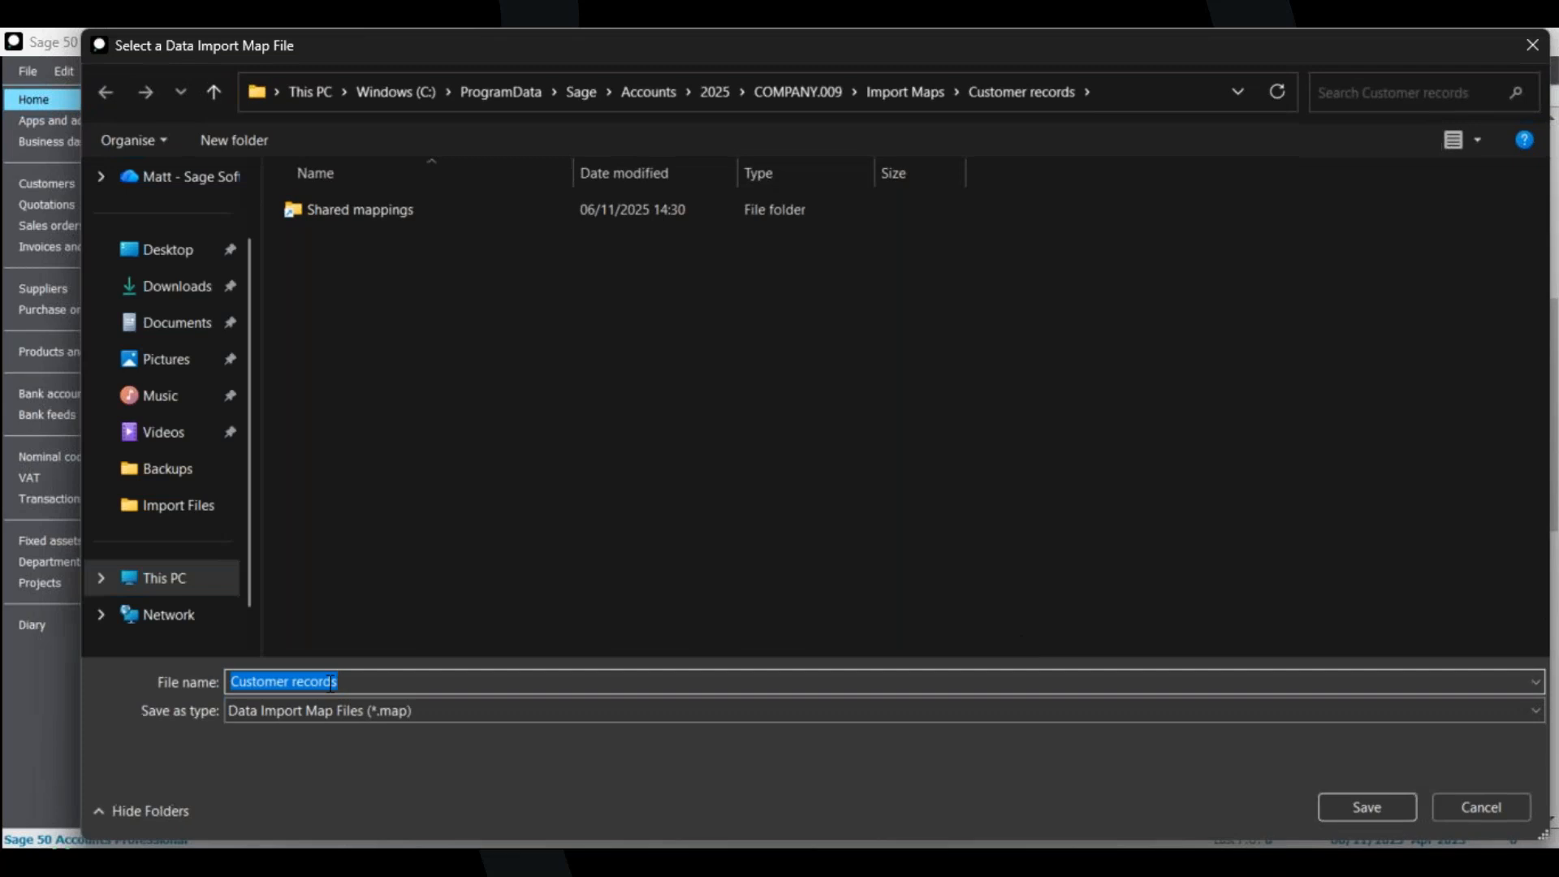
pyautogui.click(364, 681)
pyautogui.click(230, 682)
pyautogui.write('CUstome')
pyautogui.press('BackSpace')
pyautogui.press('BackSpace')
pyautogui.press('BackSpace')
pyautogui.press('BackSpace')
pyautogui.press('BackSpace')
pyautogui.press('BackSpace')
pyautogui.write('ustomer')
pyautogui.press('BackSpace')
pyautogui.press('BackSpace')
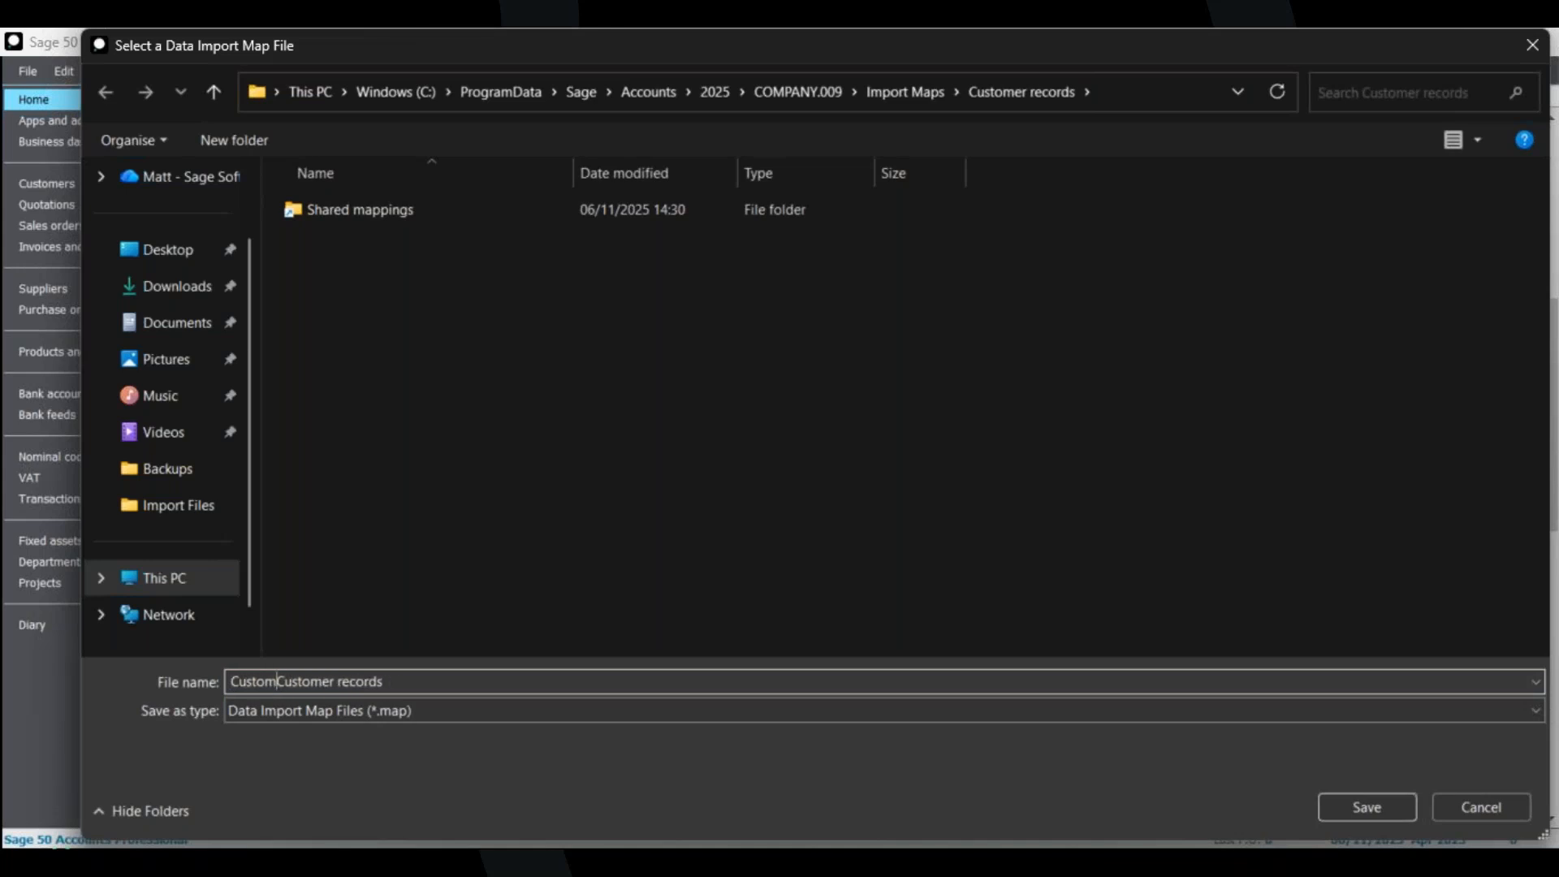
pyautogui.write('Template Map')
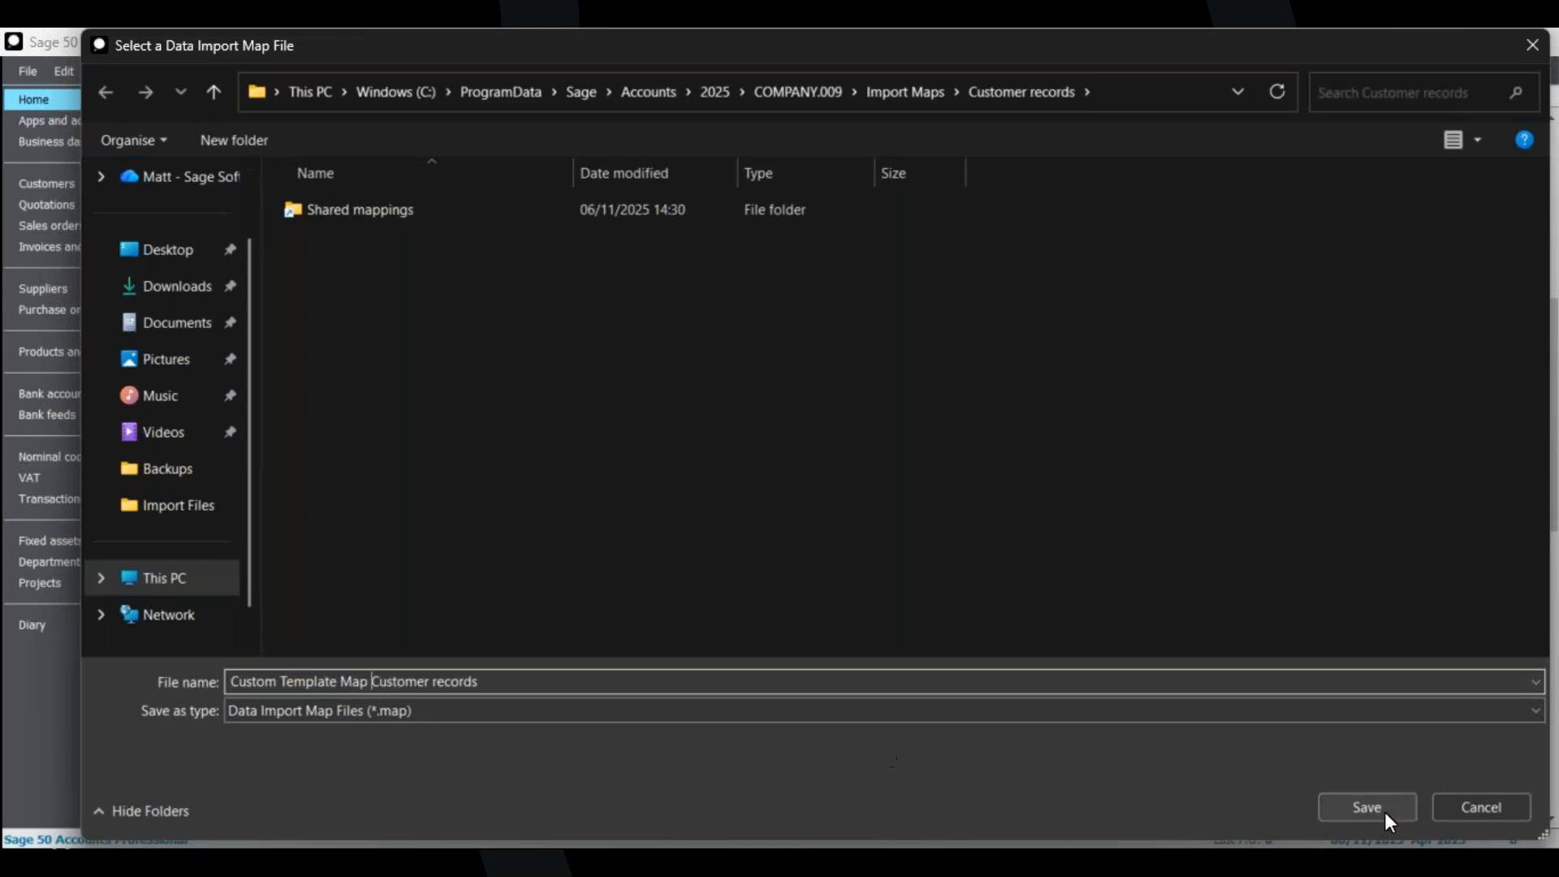
pyautogui.click(1377, 810)
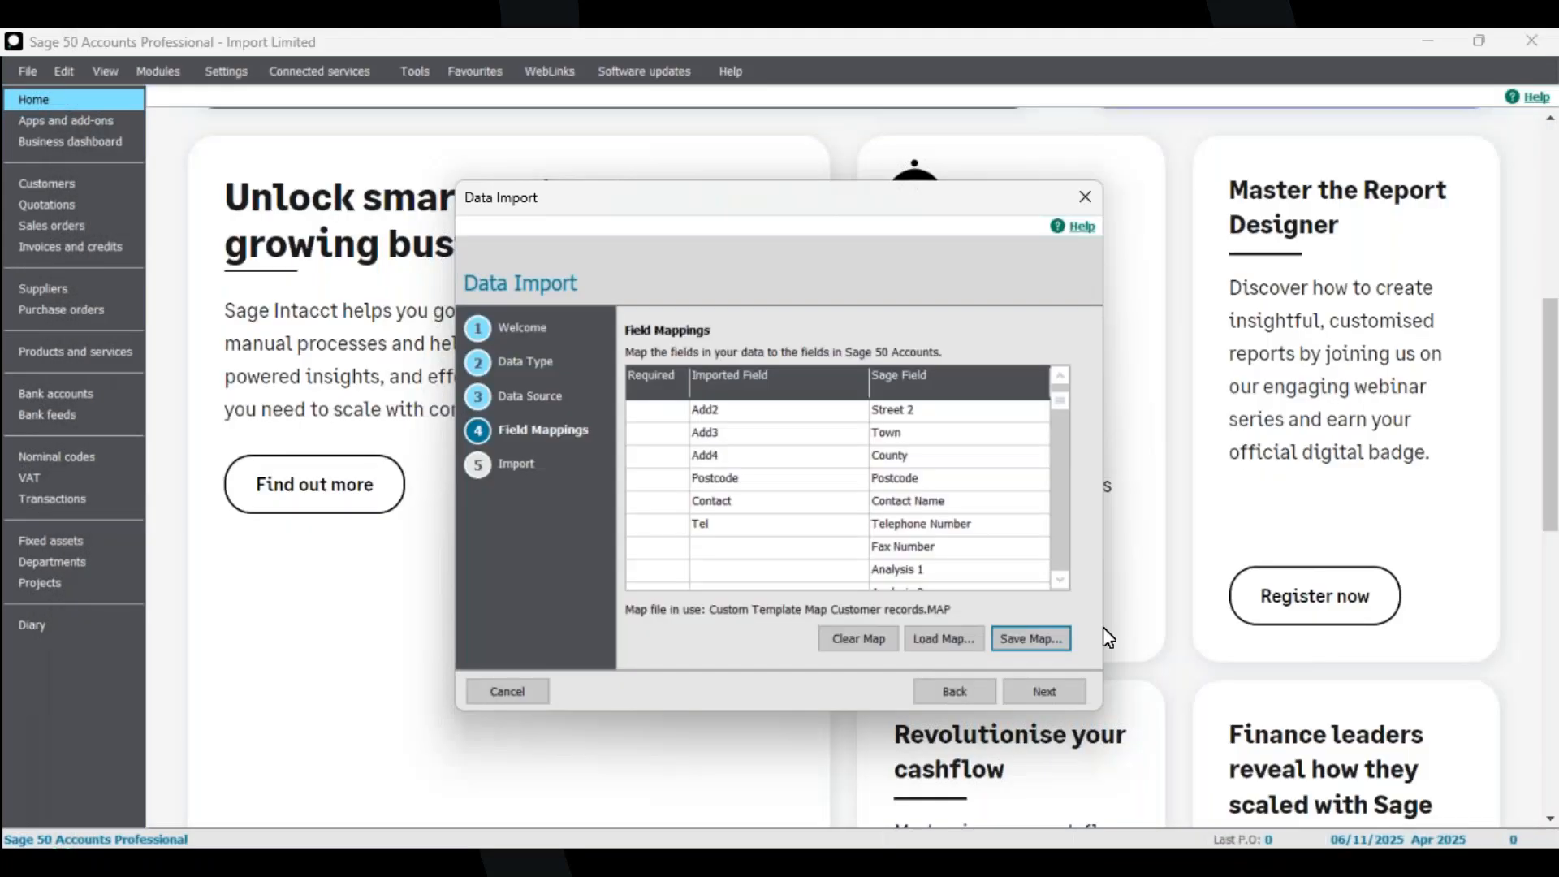
# Continue to the import summary, then exit the Data Import wizard without importing.
pyautogui.click(1049, 689)
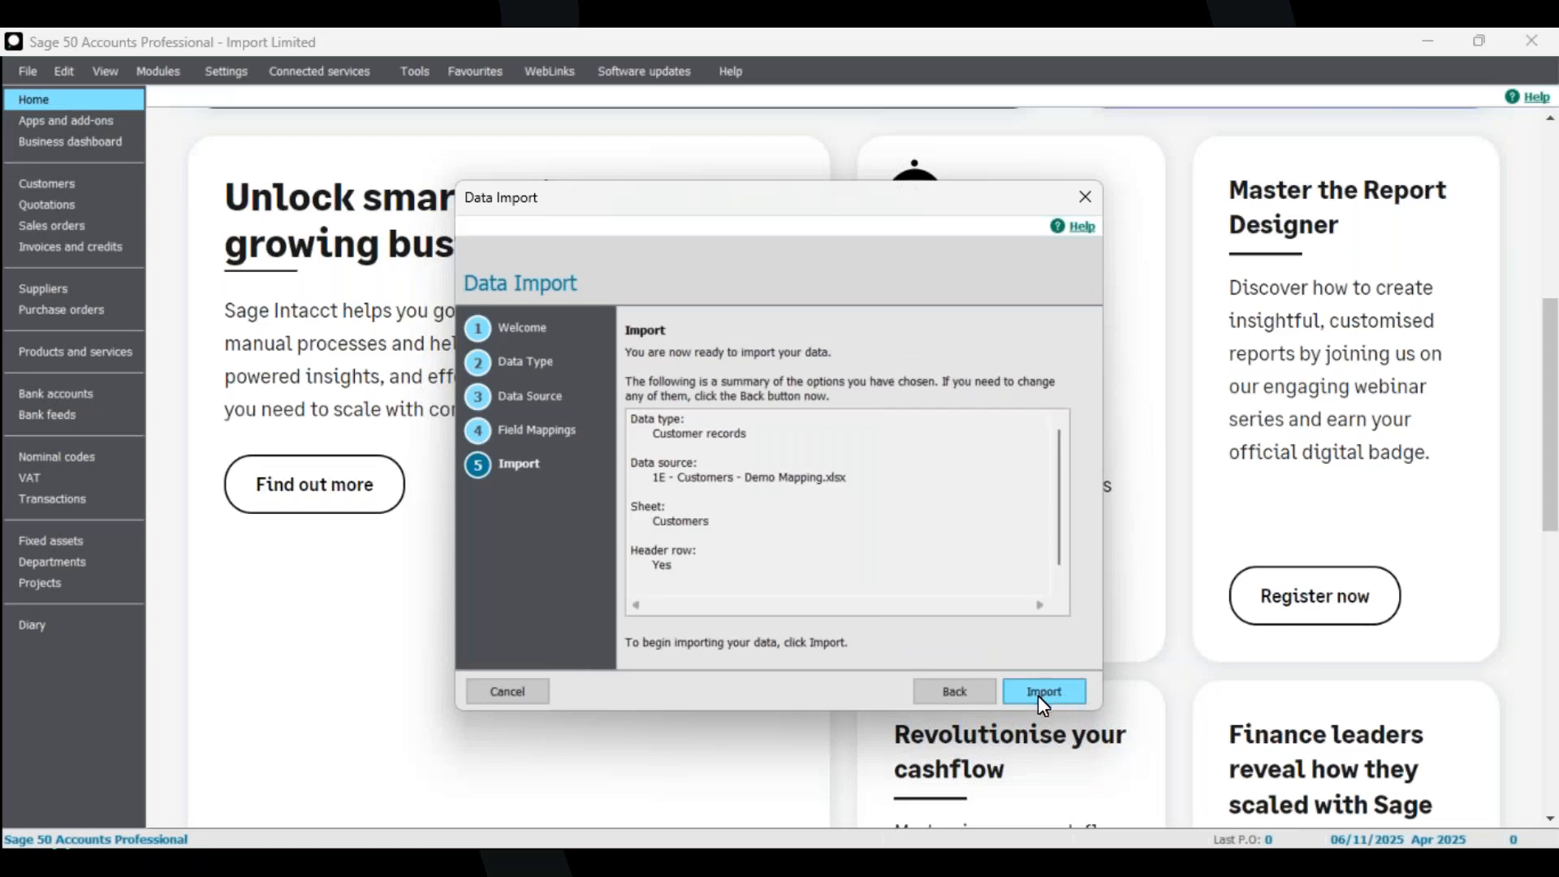
pyautogui.click(1085, 197)
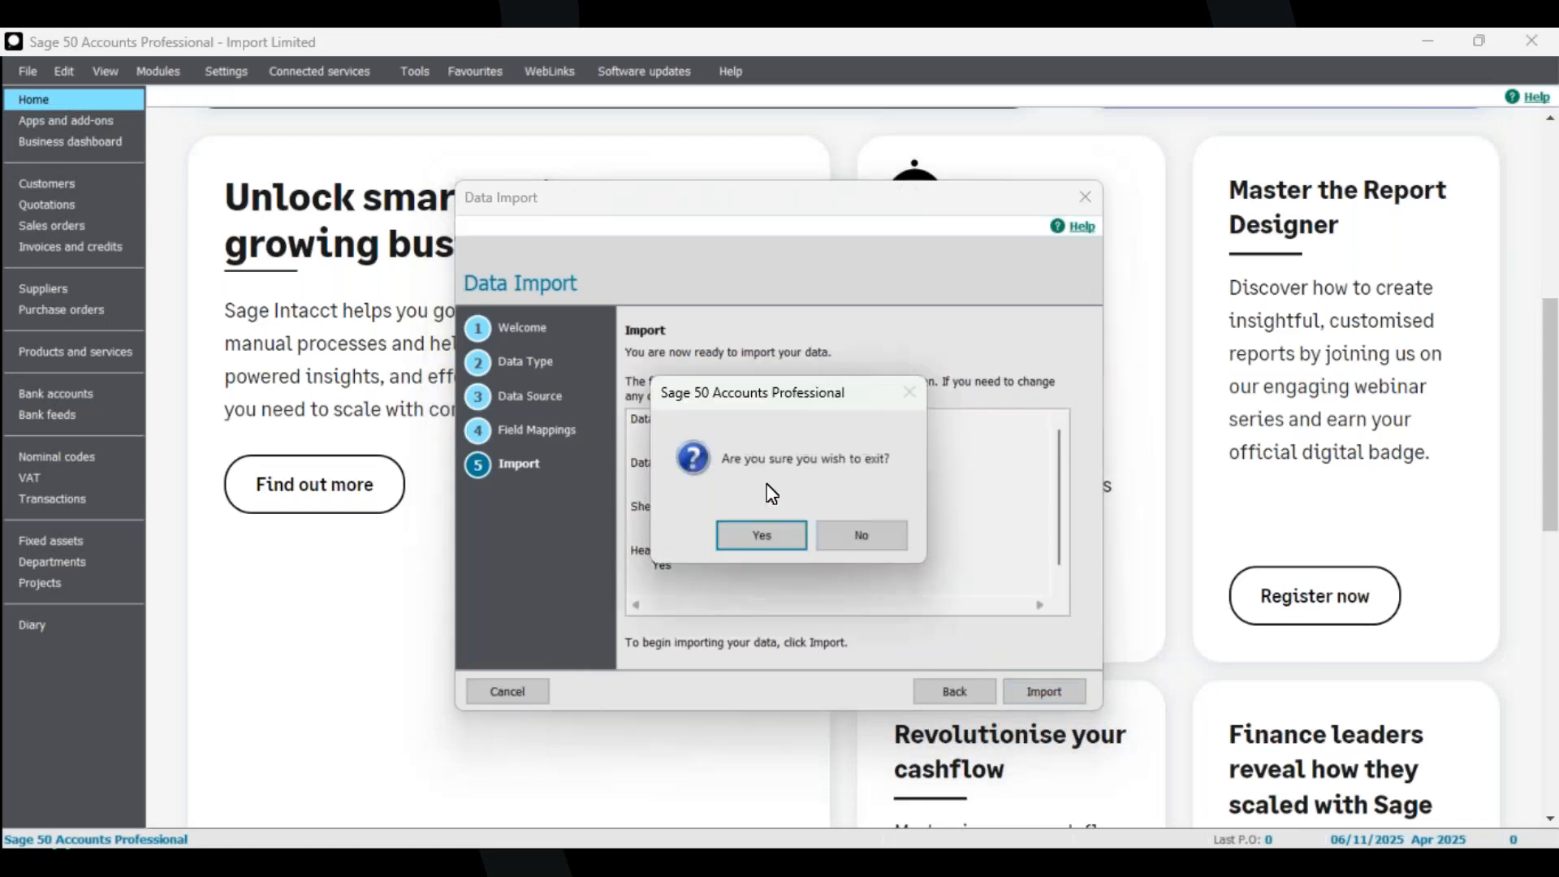
pyautogui.click(787, 528)
# Reopen the Data Import wizard for Customer records and pick the 1E - Customers - Demo Mapping Excel file.
pyautogui.click(26, 71)
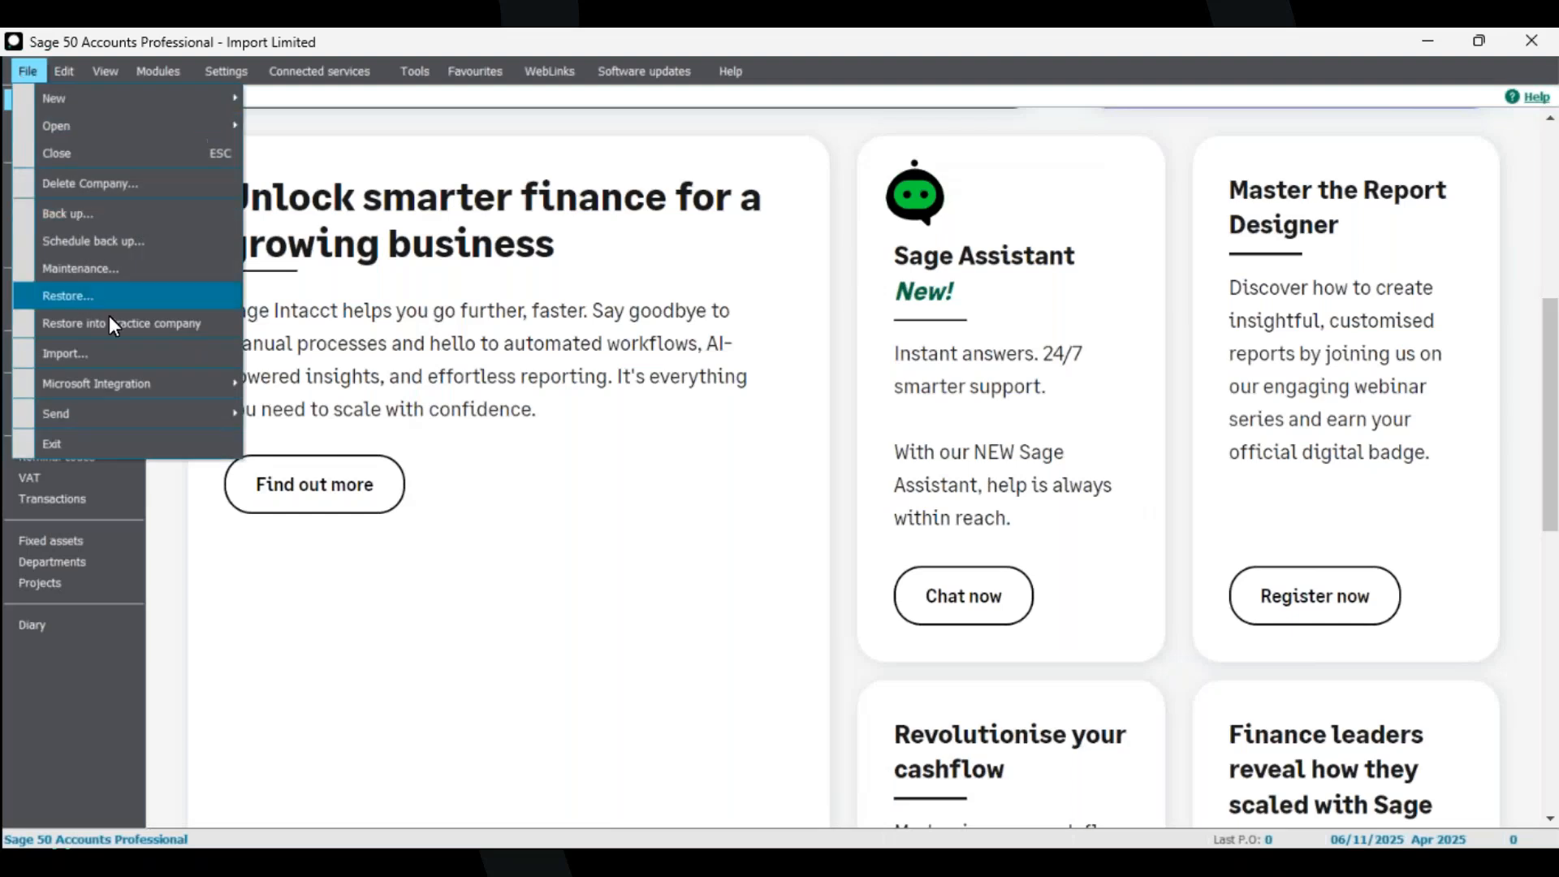
pyautogui.click(121, 345)
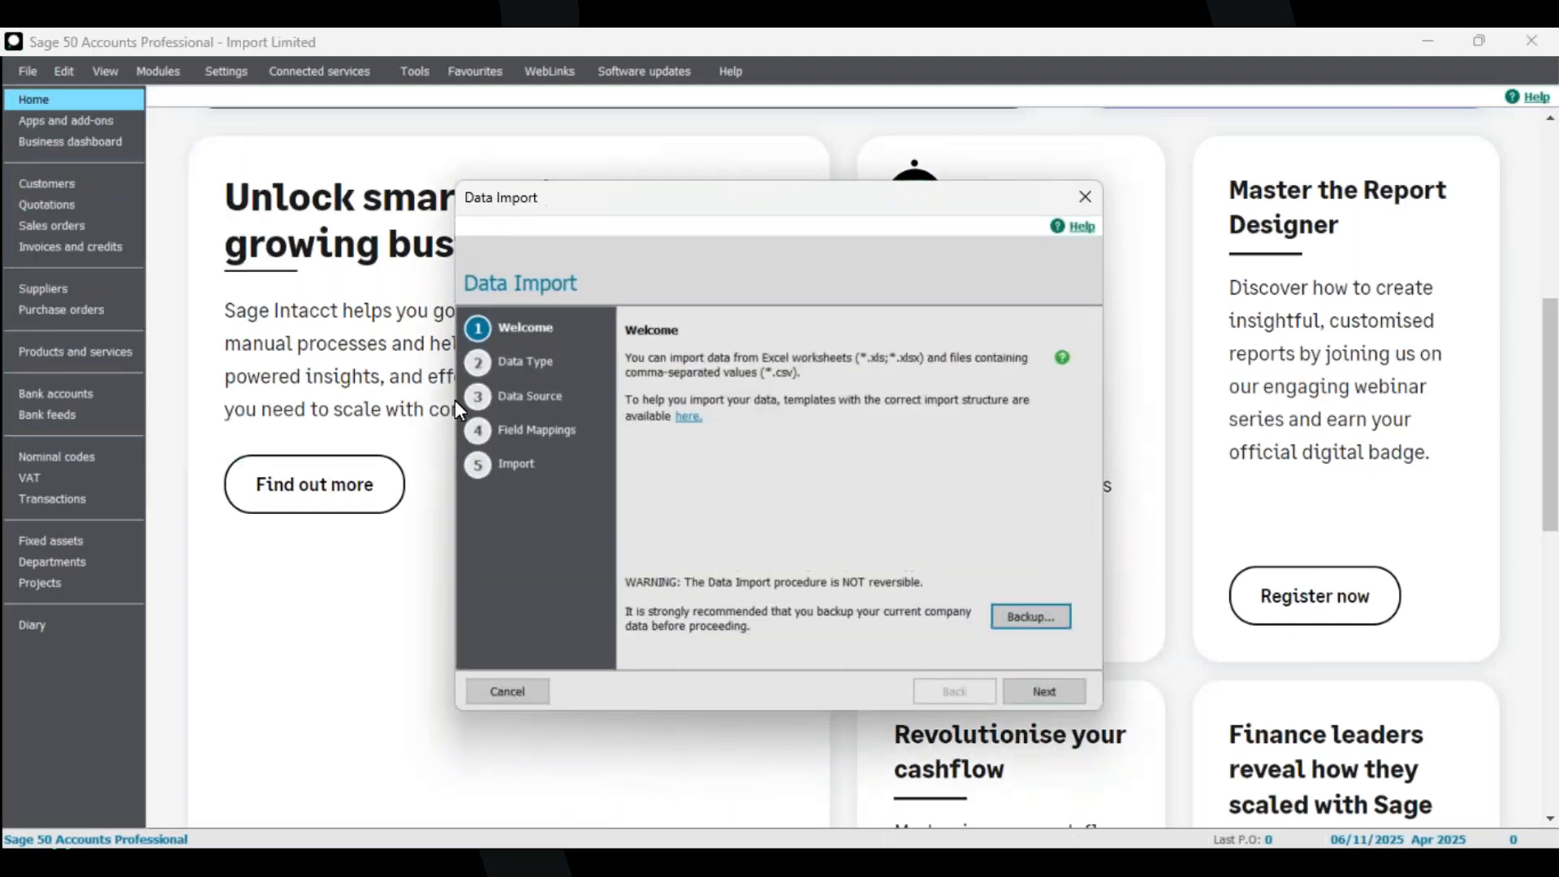
pyautogui.click(1047, 691)
pyautogui.click(687, 414)
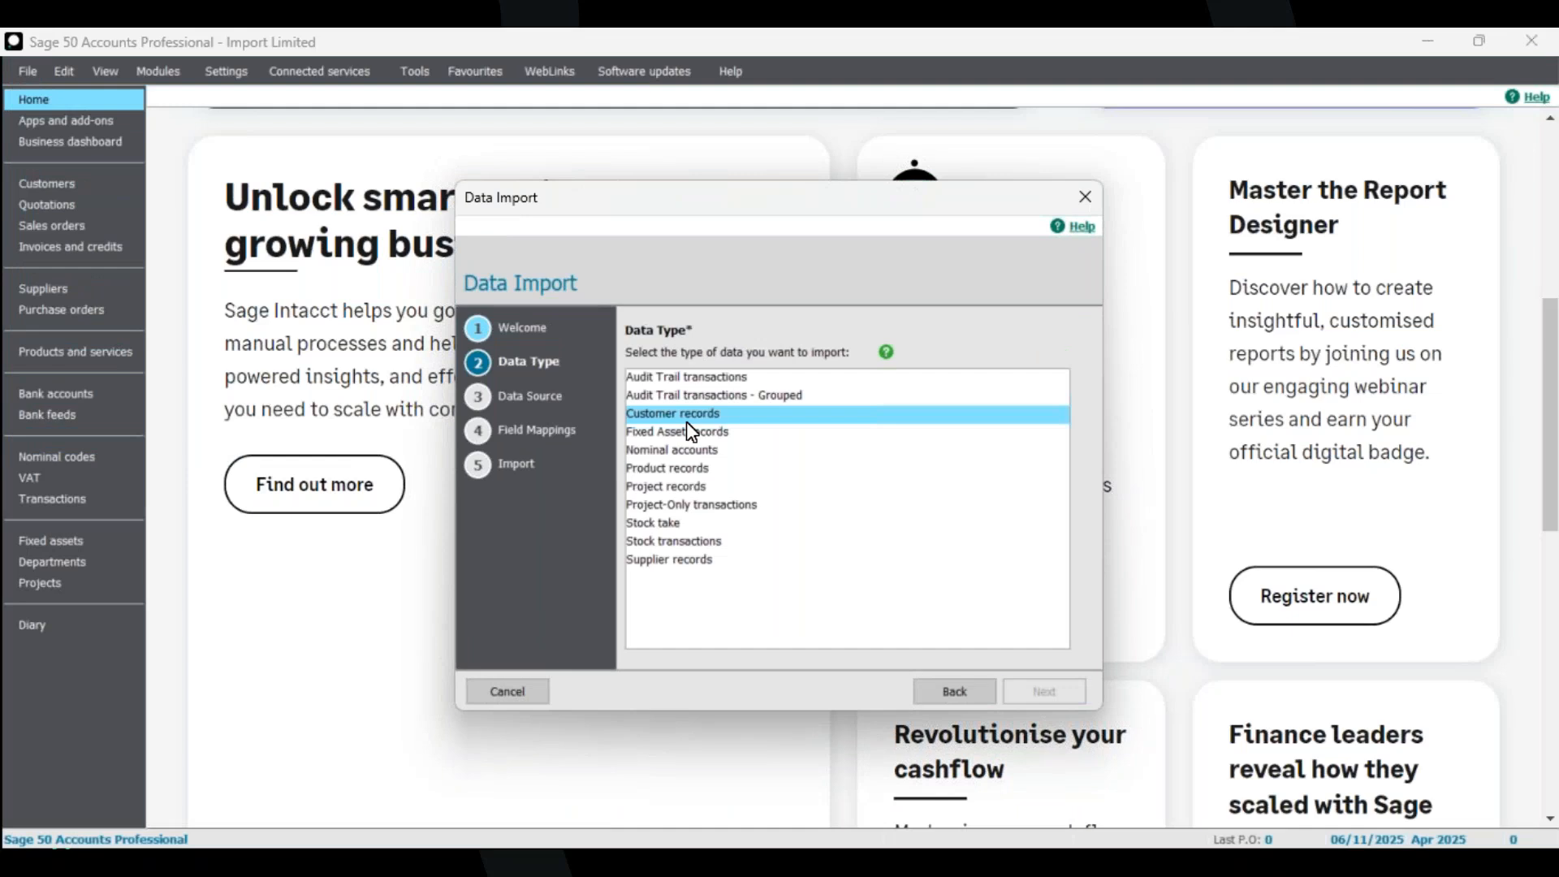
pyautogui.click(1045, 691)
pyautogui.click(720, 403)
pyautogui.click(1022, 471)
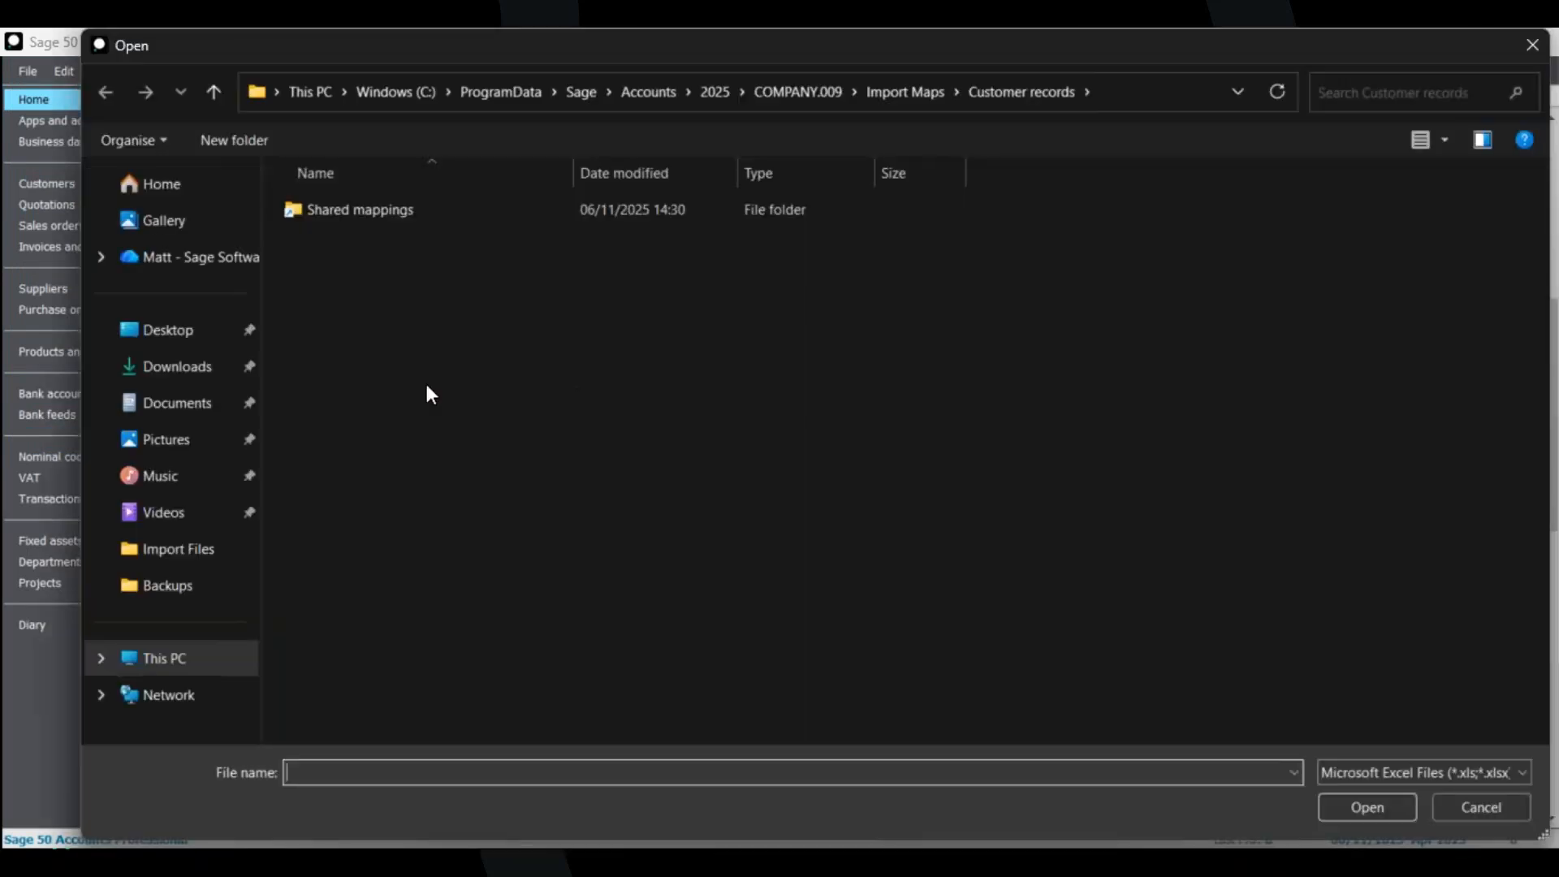
pyautogui.click(175, 332)
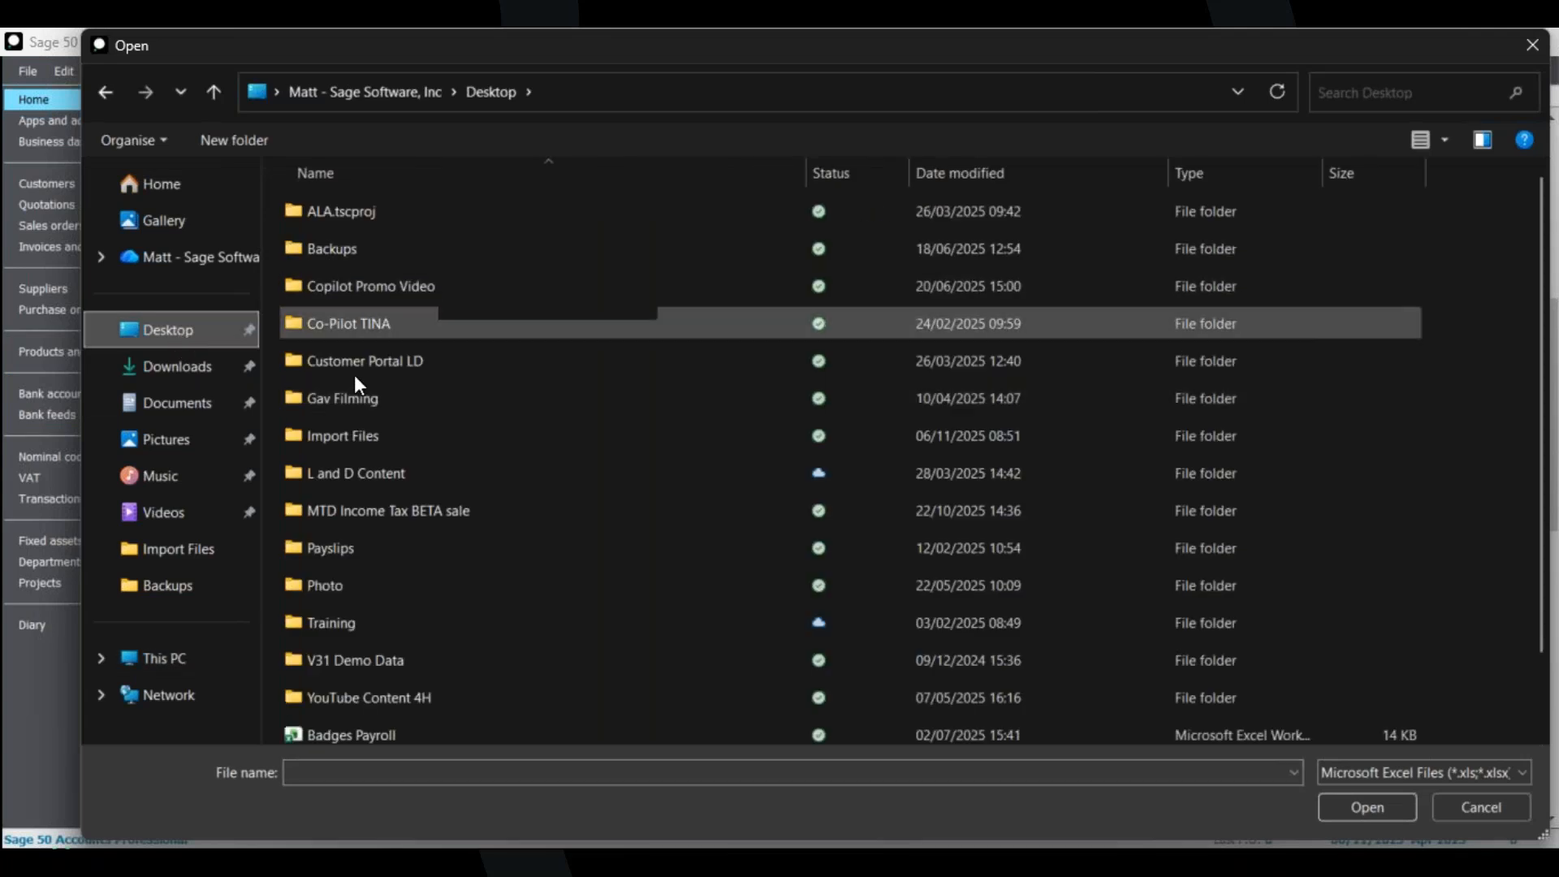
pyautogui.click(367, 439)
pyautogui.doubleClick(366, 439)
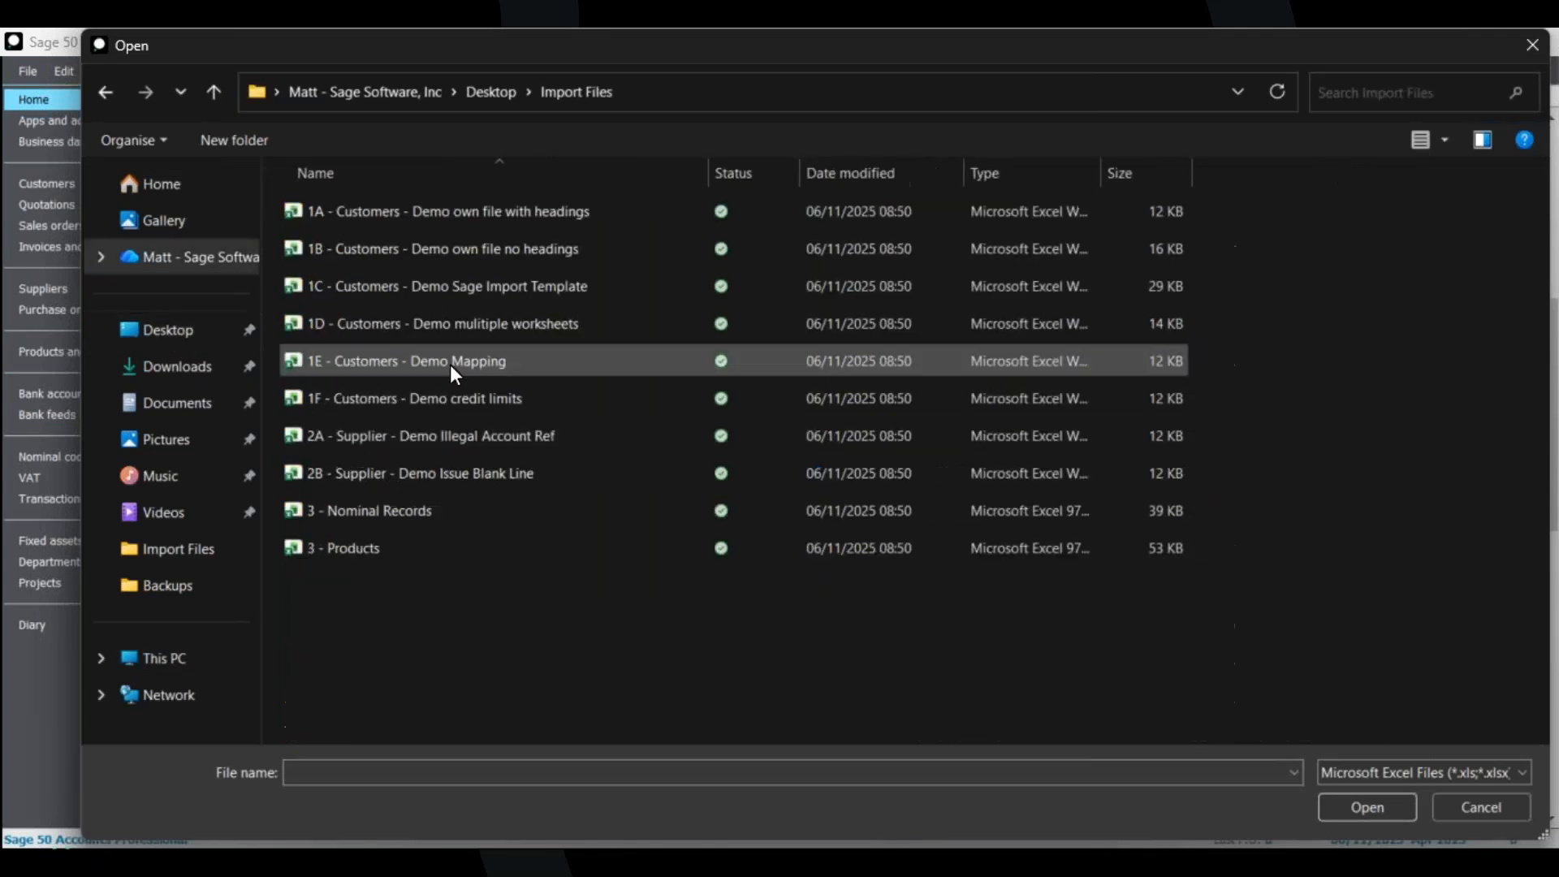
pyautogui.click(466, 365)
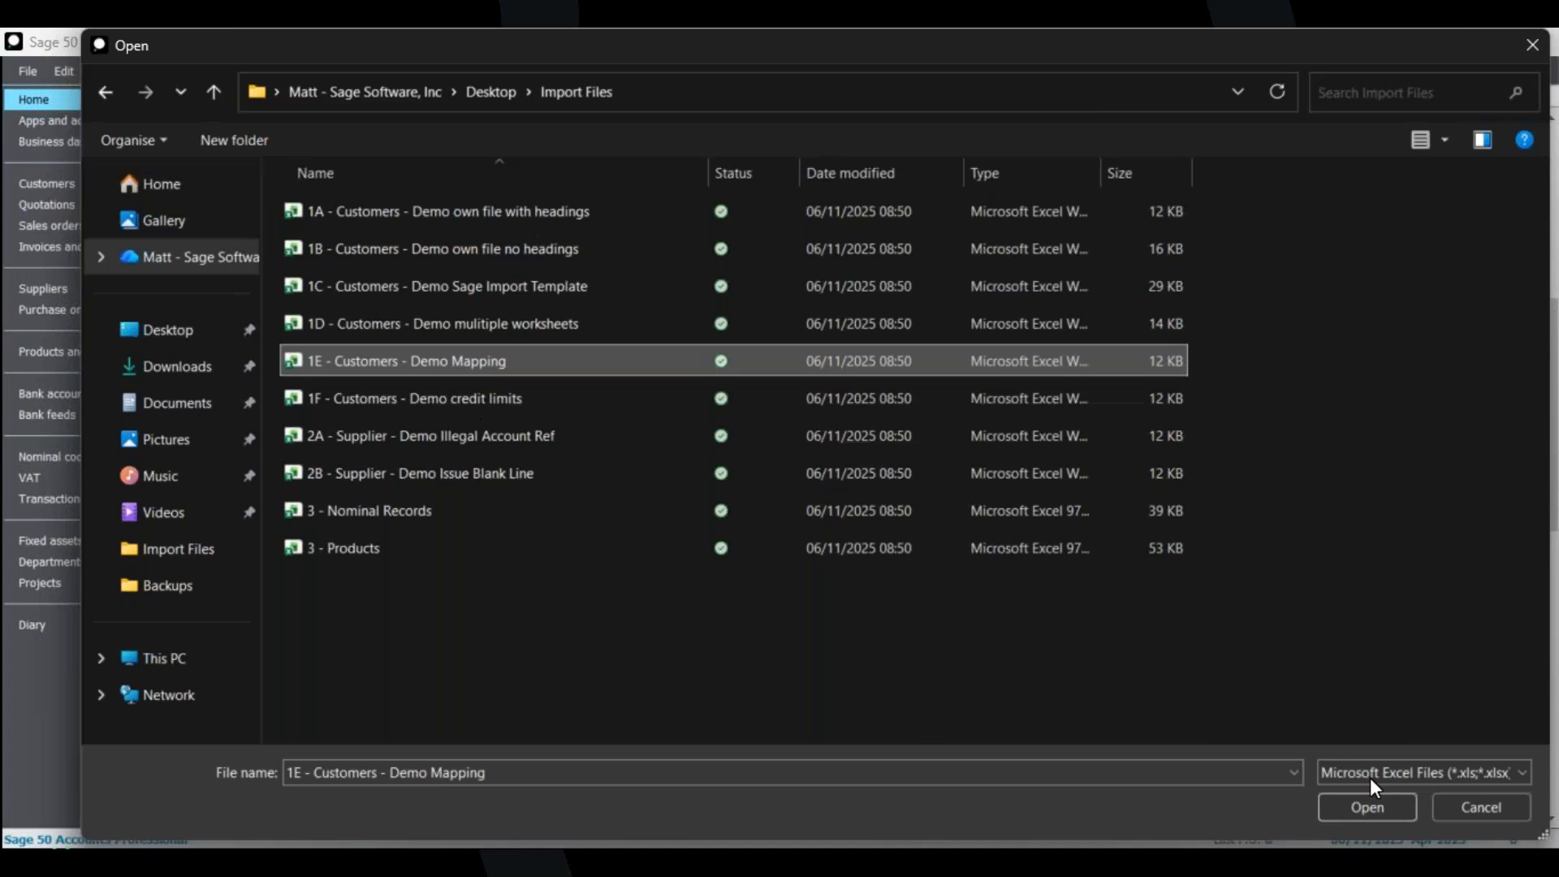
pyautogui.click(1372, 808)
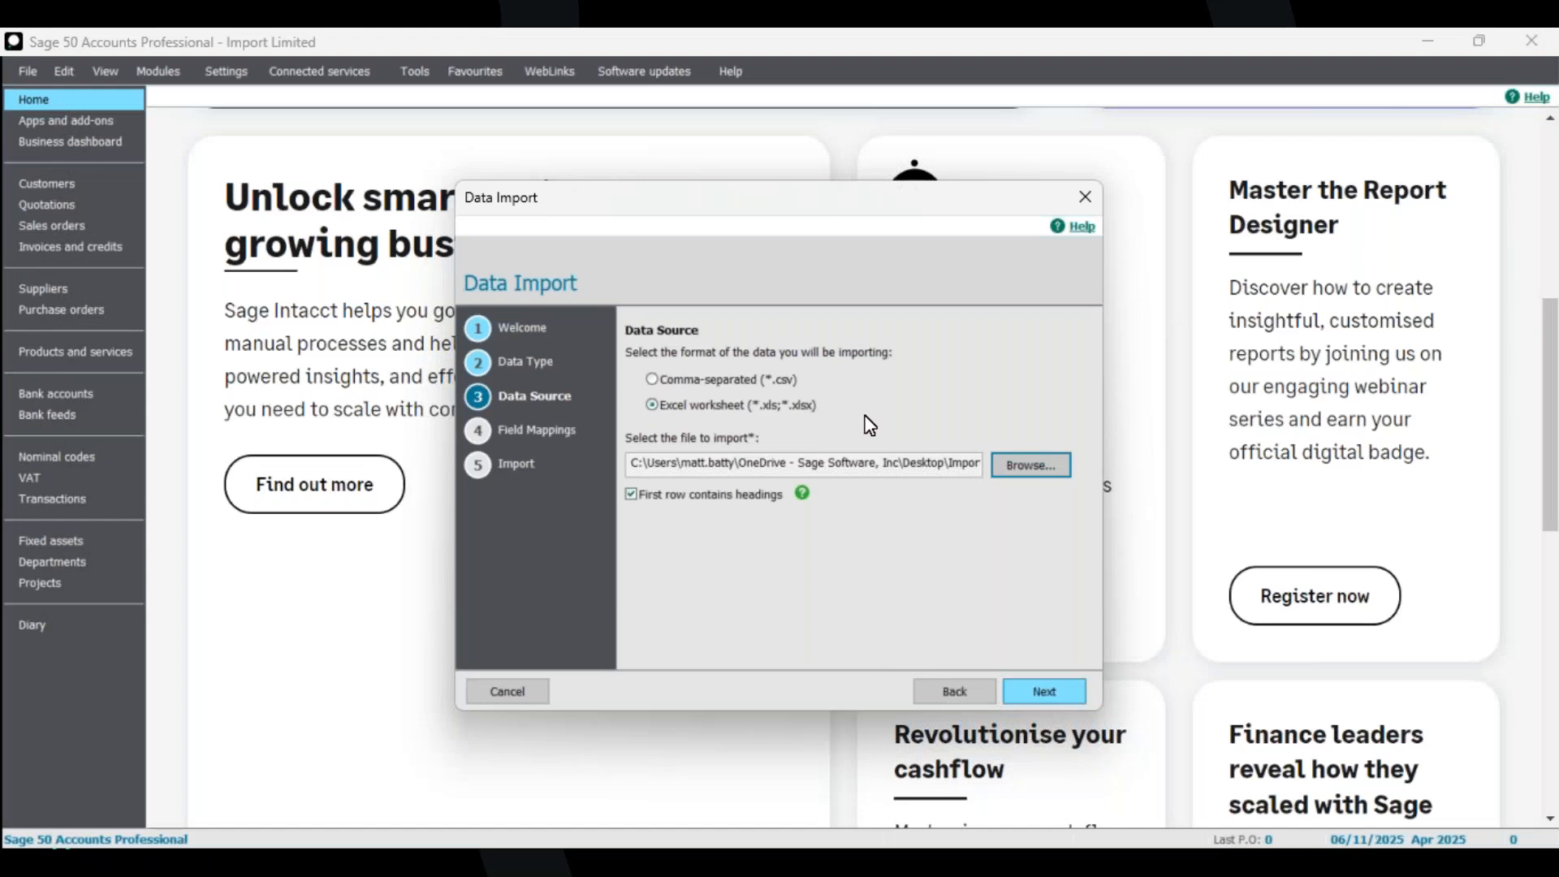
# Load the Custom Template Map Customer records map file into the field mappings.
pyautogui.click(941, 637)
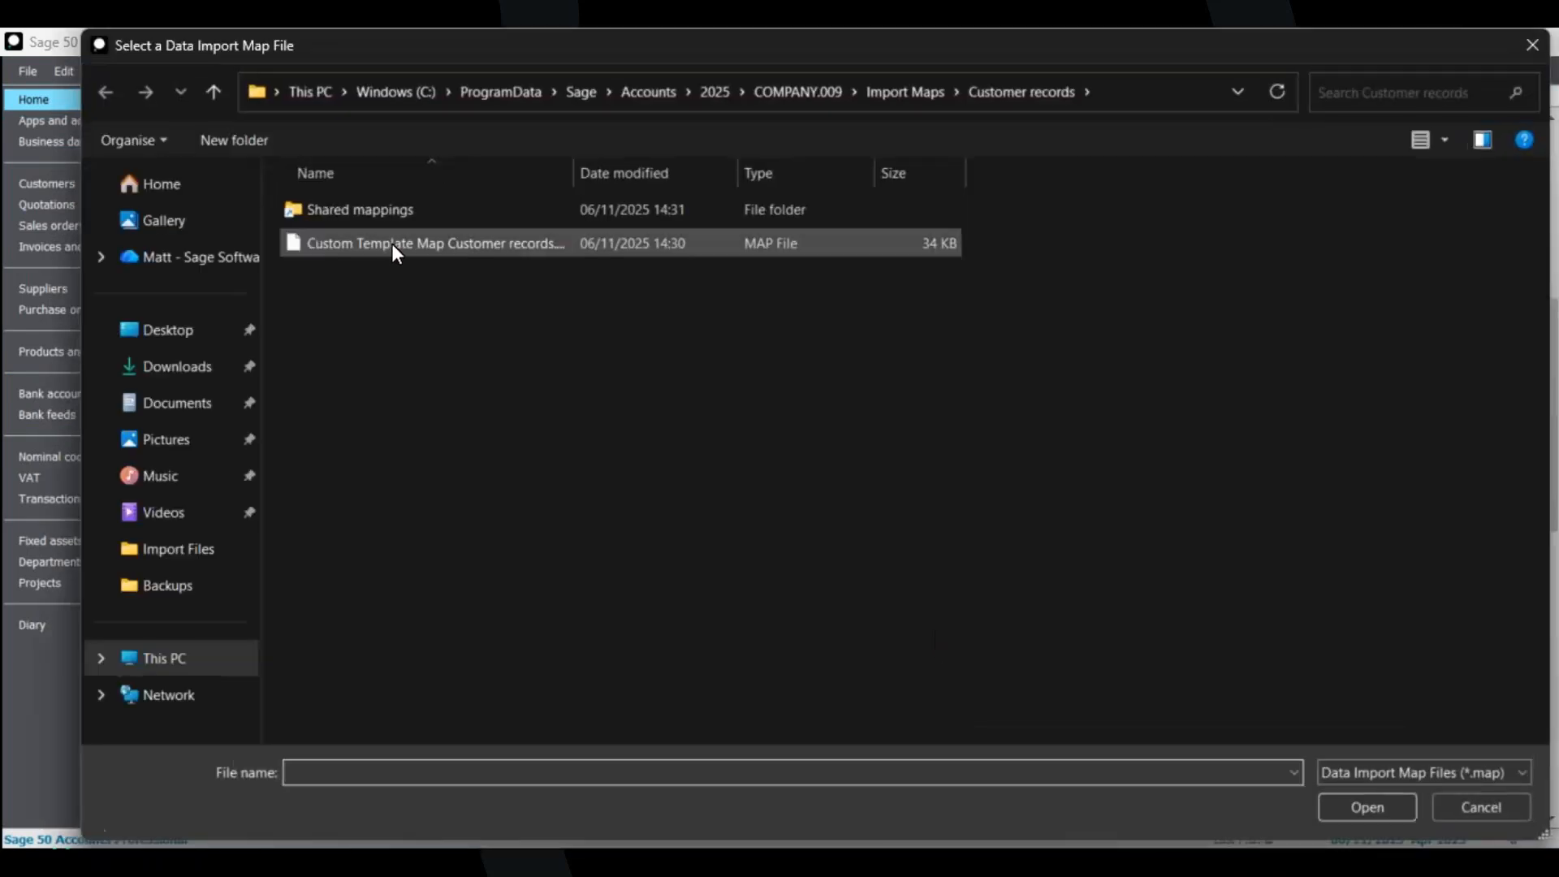
pyautogui.click(391, 243)
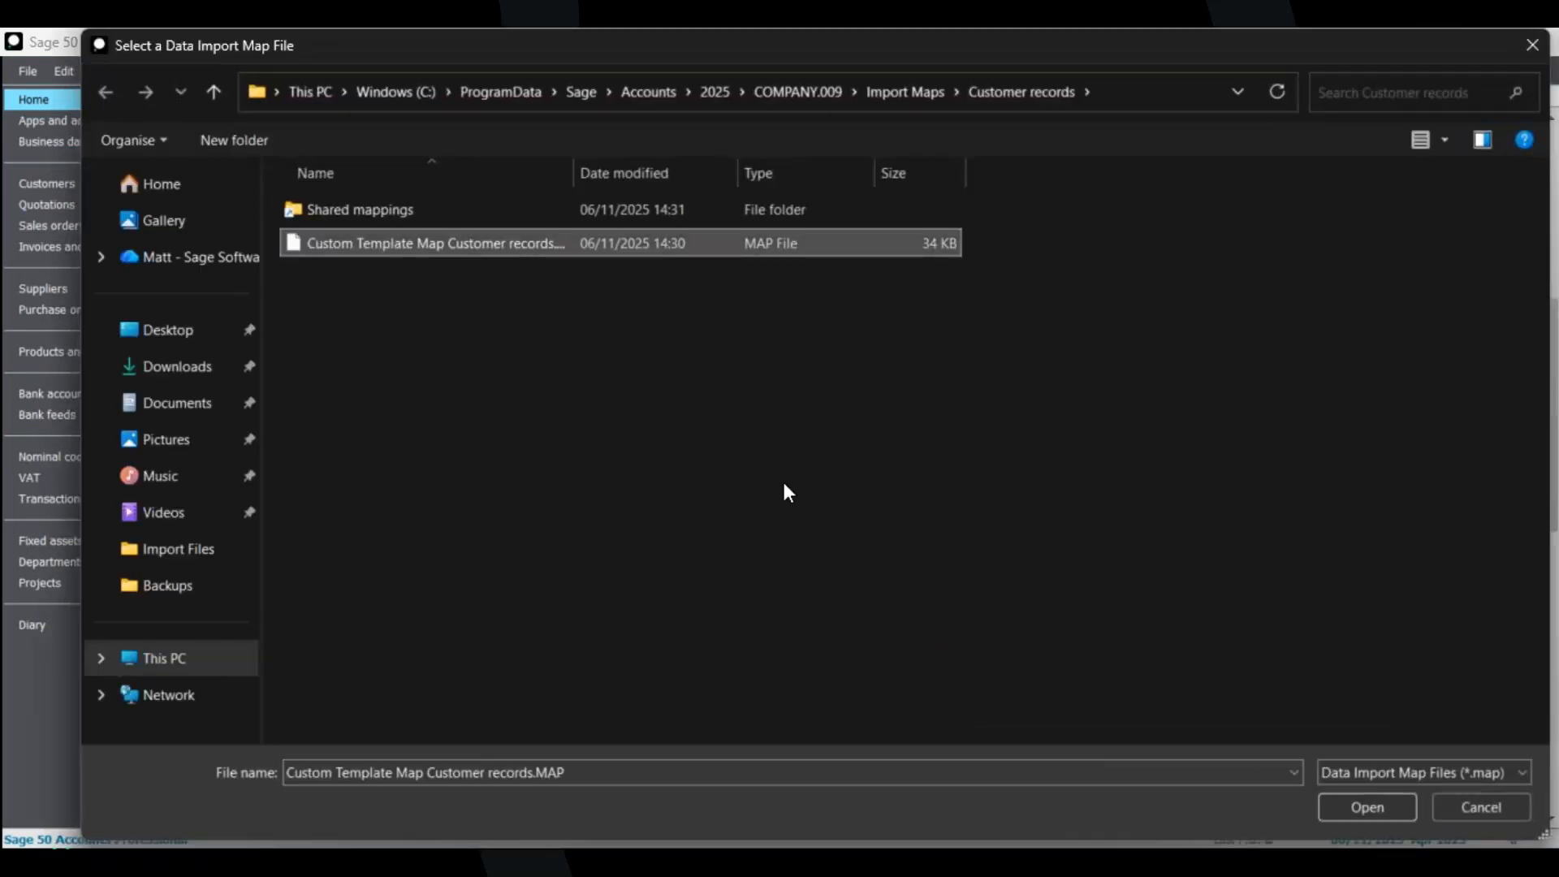
pyautogui.click(1343, 807)
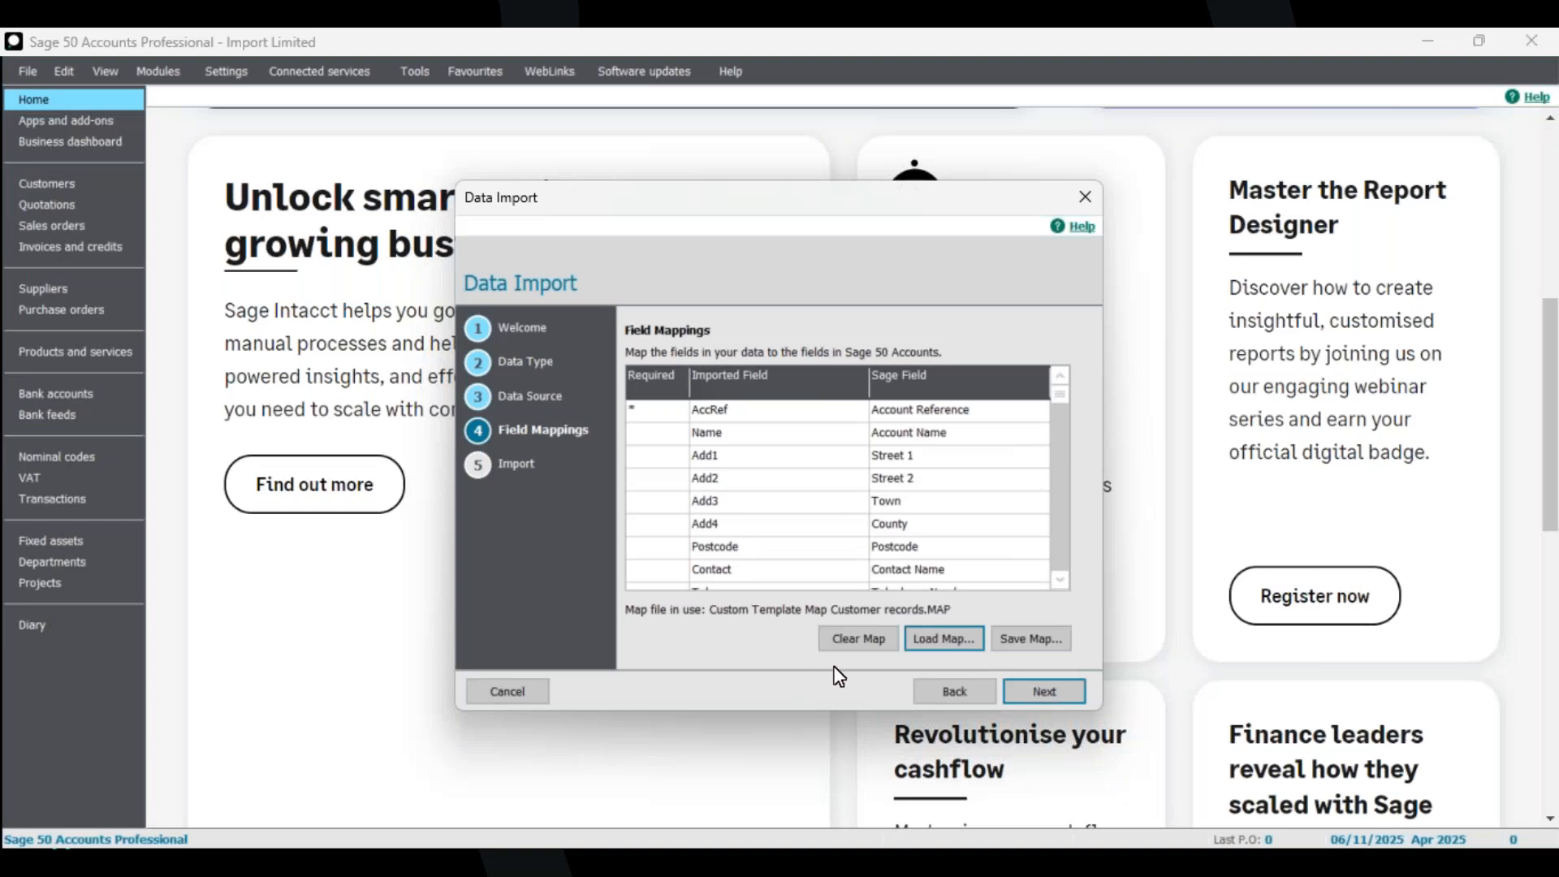
# Clear the field mappings and reload the Custom Template Map Customer records map file.
pyautogui.click(854, 639)
pyautogui.click(940, 640)
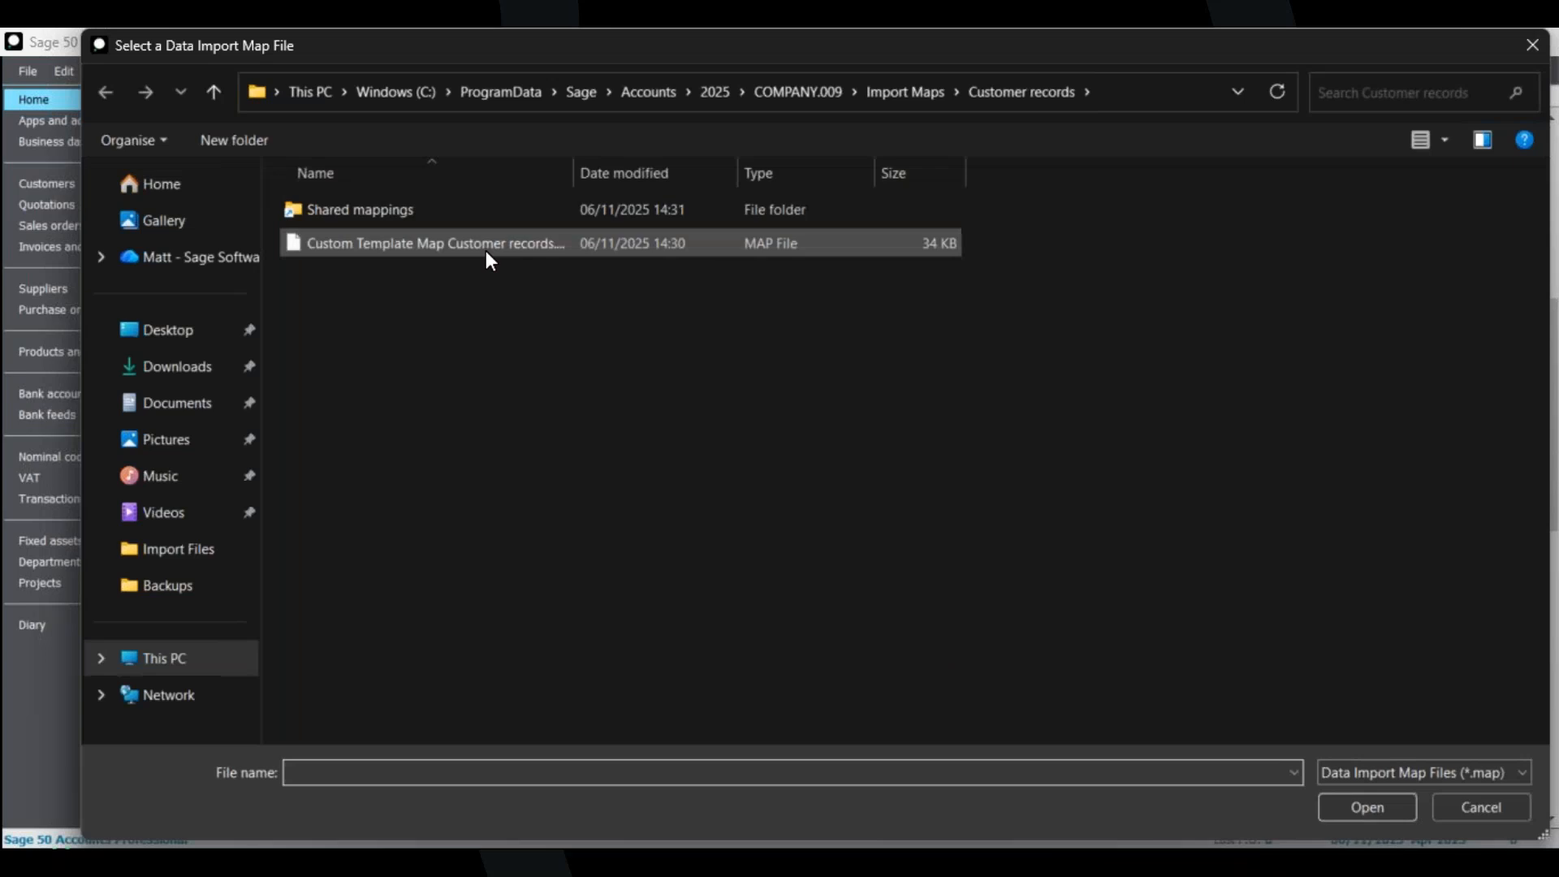
pyautogui.click(485, 245)
pyautogui.click(1369, 806)
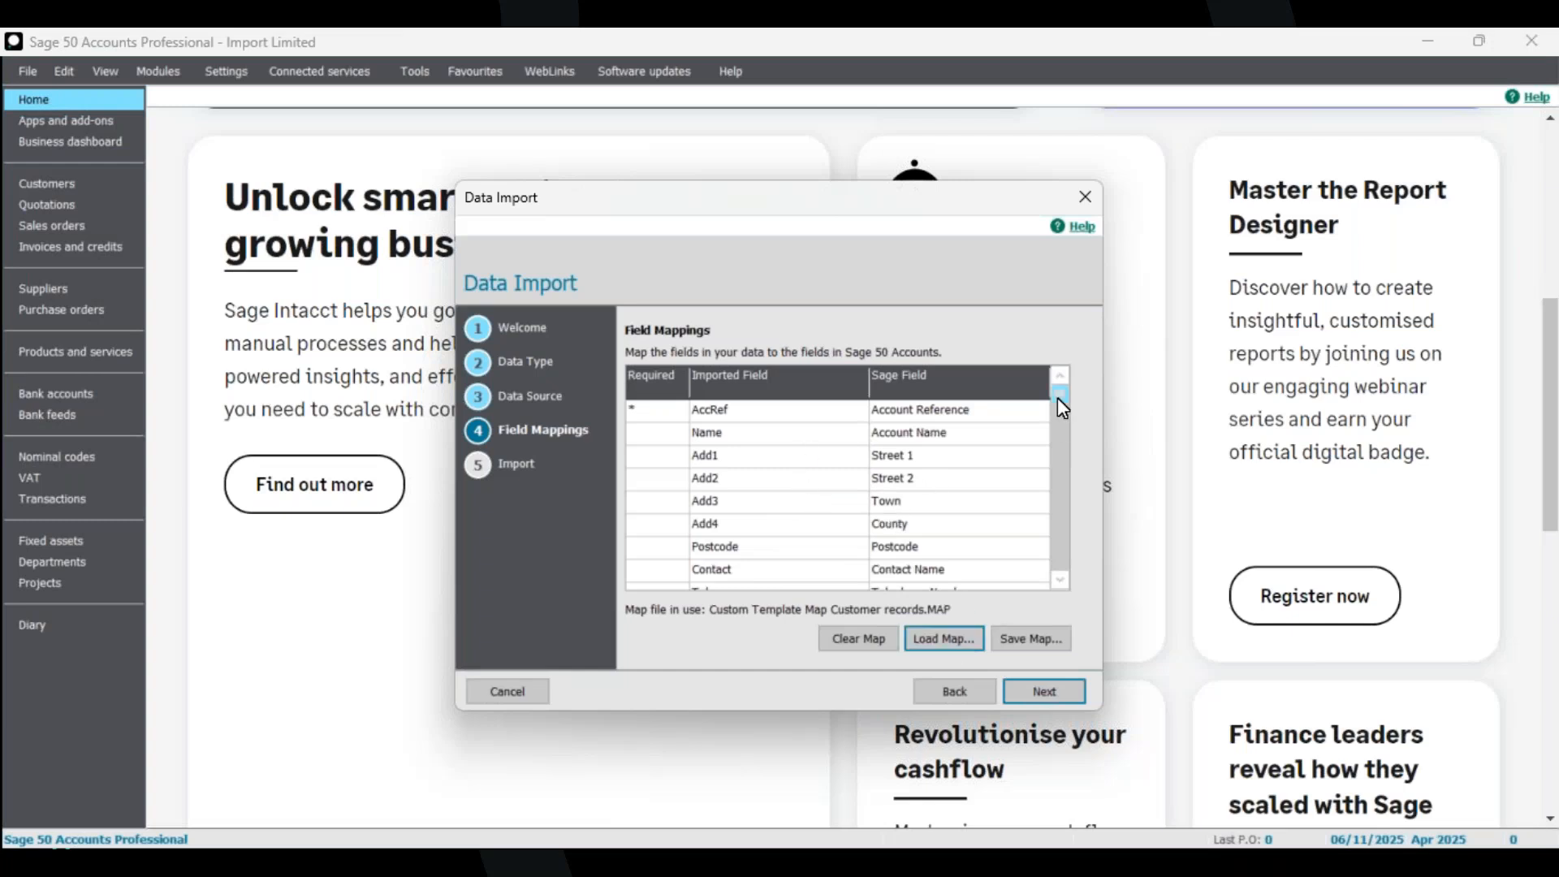
# Check the loaded mappings and continue to the import summary.
pyautogui.scroll(-5, 1060, 579)
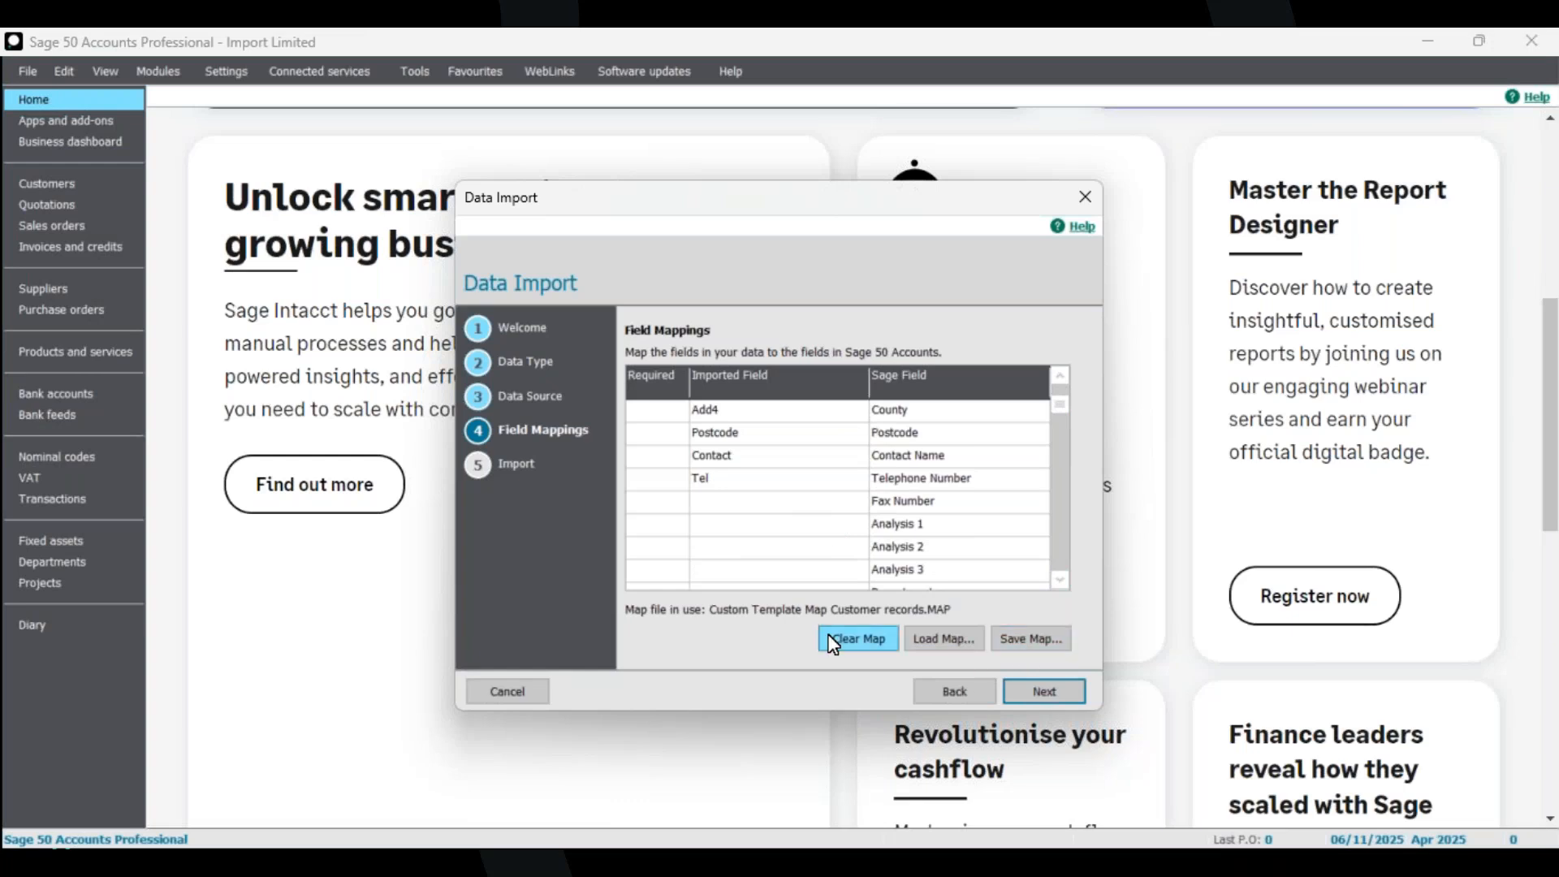
pyautogui.click(1065, 690)
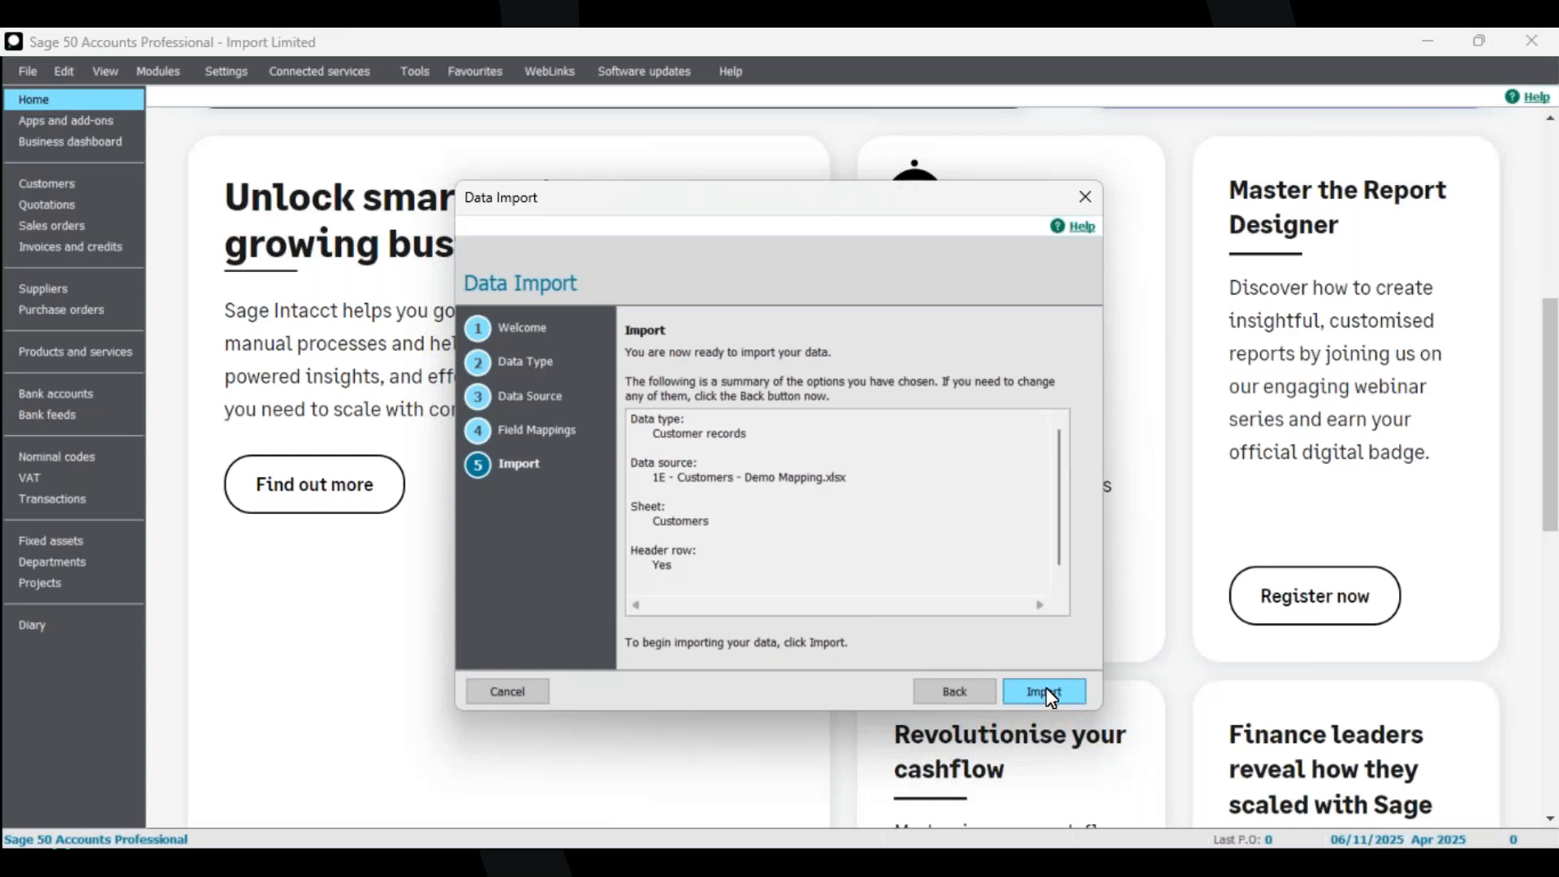
# Import the customer records and close the import results.
pyautogui.click(1045, 690)
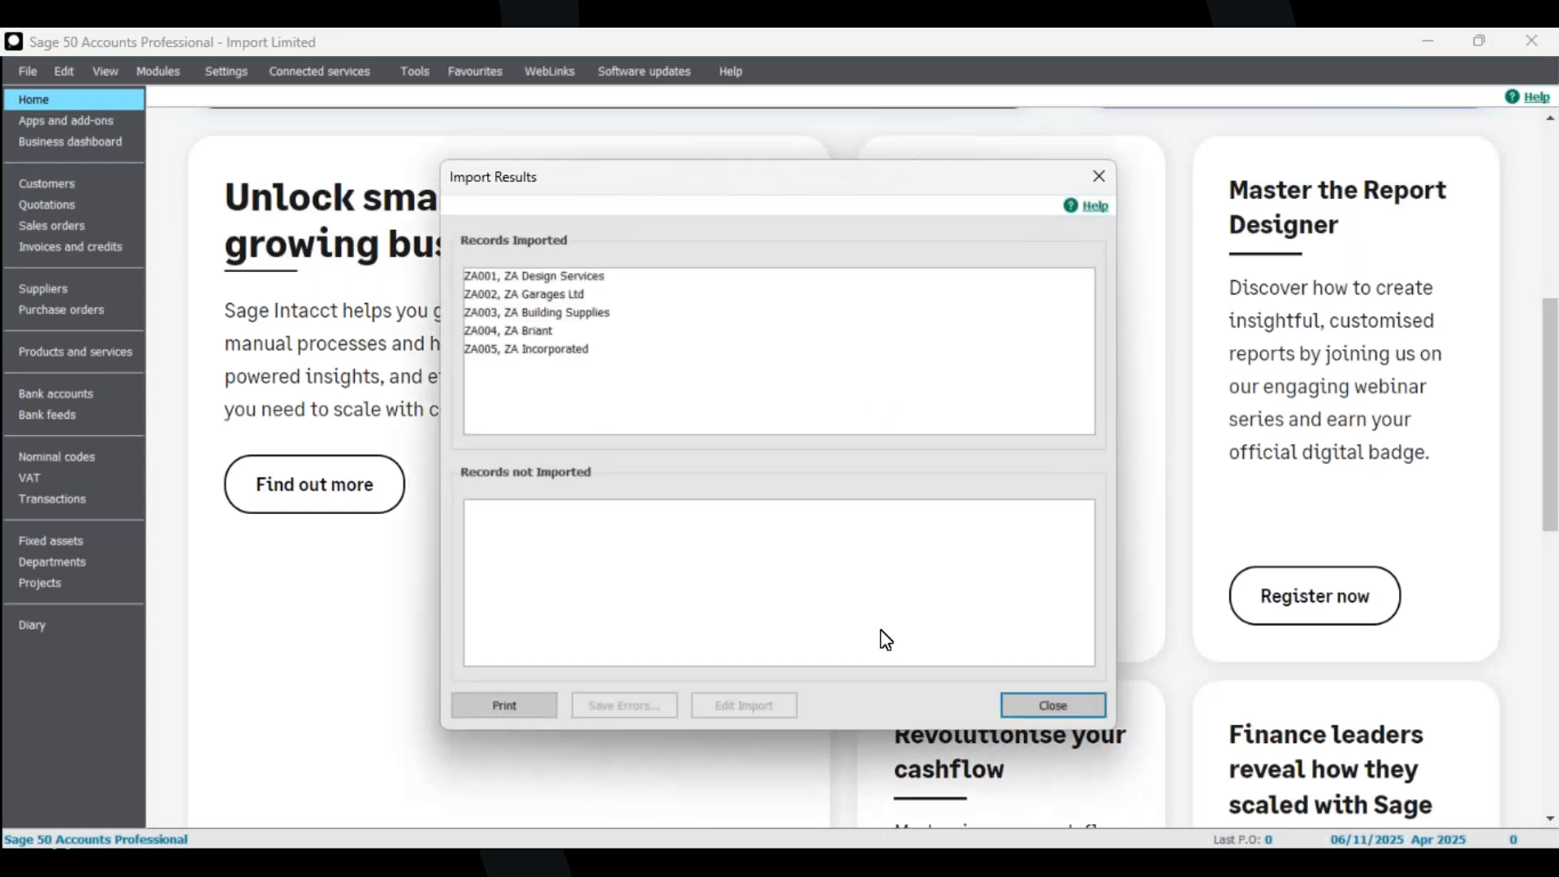
pyautogui.click(1055, 703)
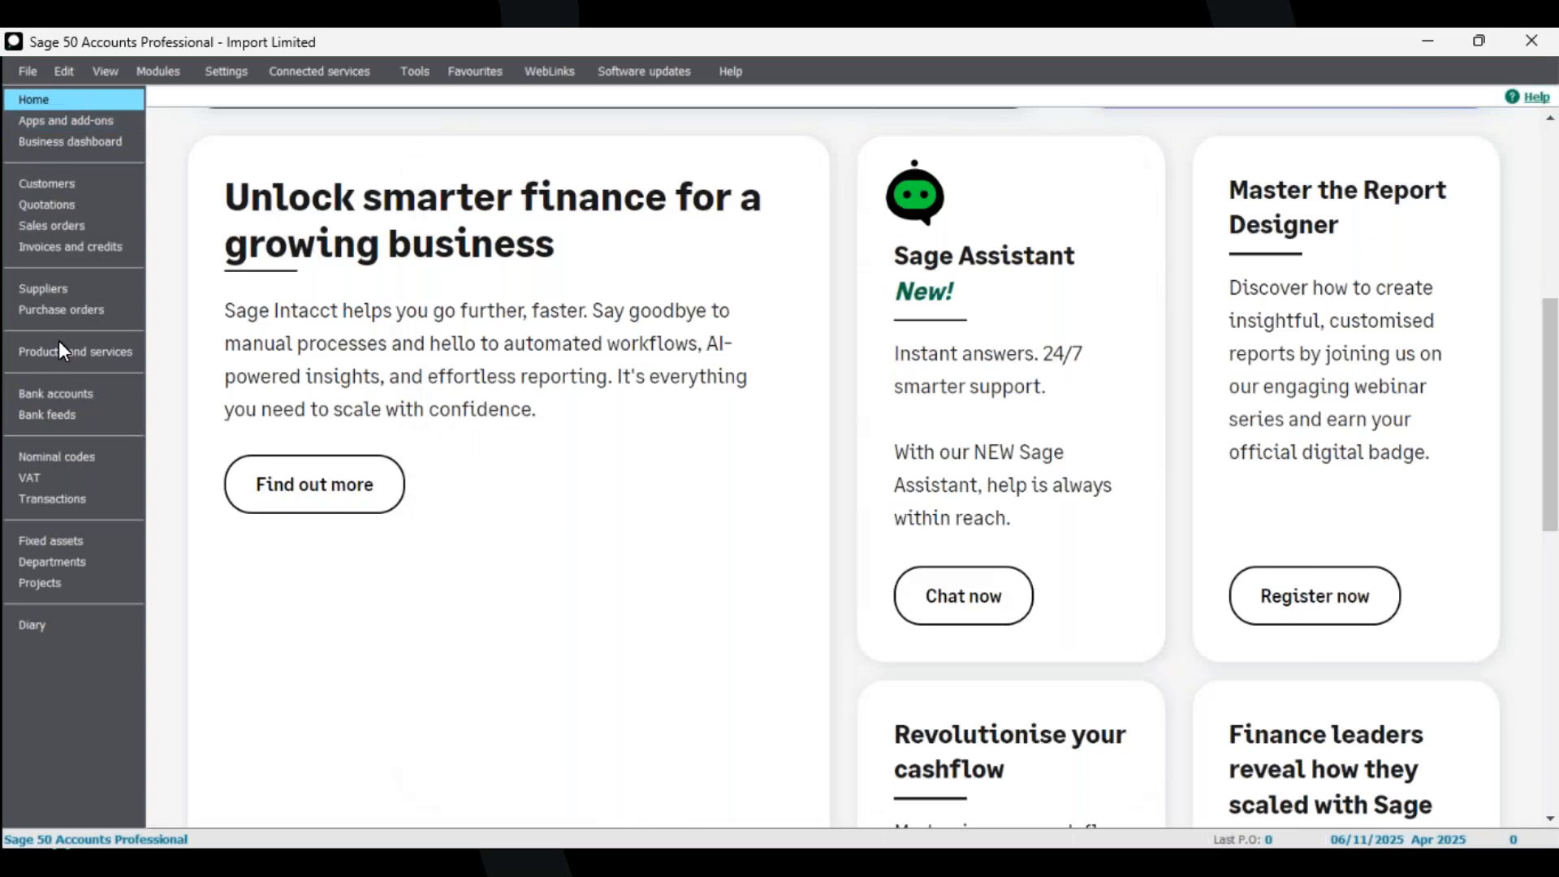
# Open the Customers list and examine the imported credit limits.
pyautogui.click(74, 186)
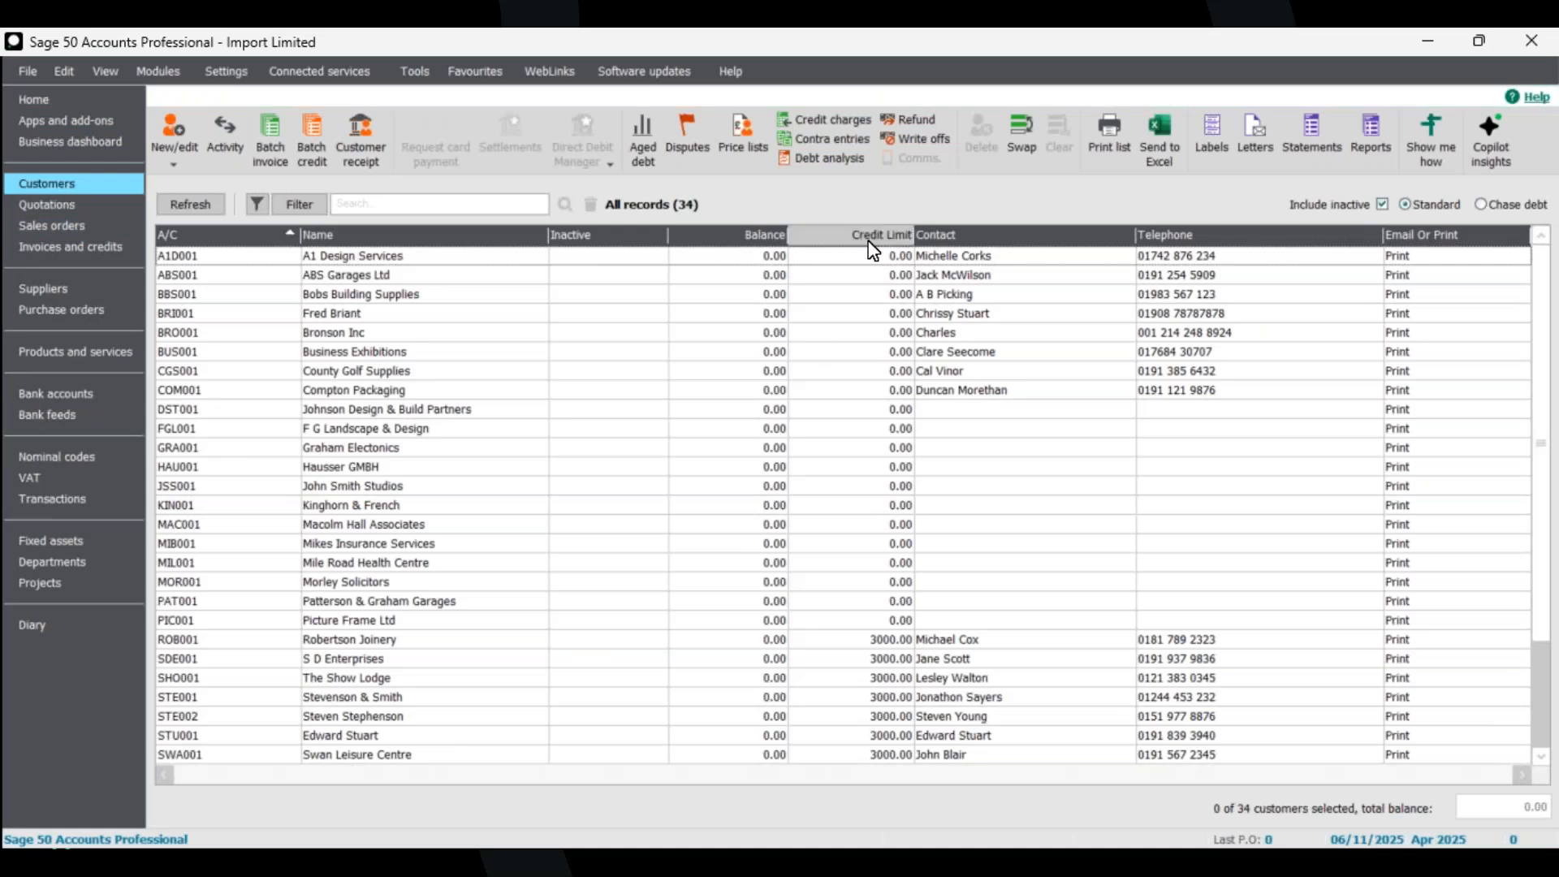
pyautogui.scroll(-1, 896, 583)
pyautogui.scroll(-5, 896, 583)
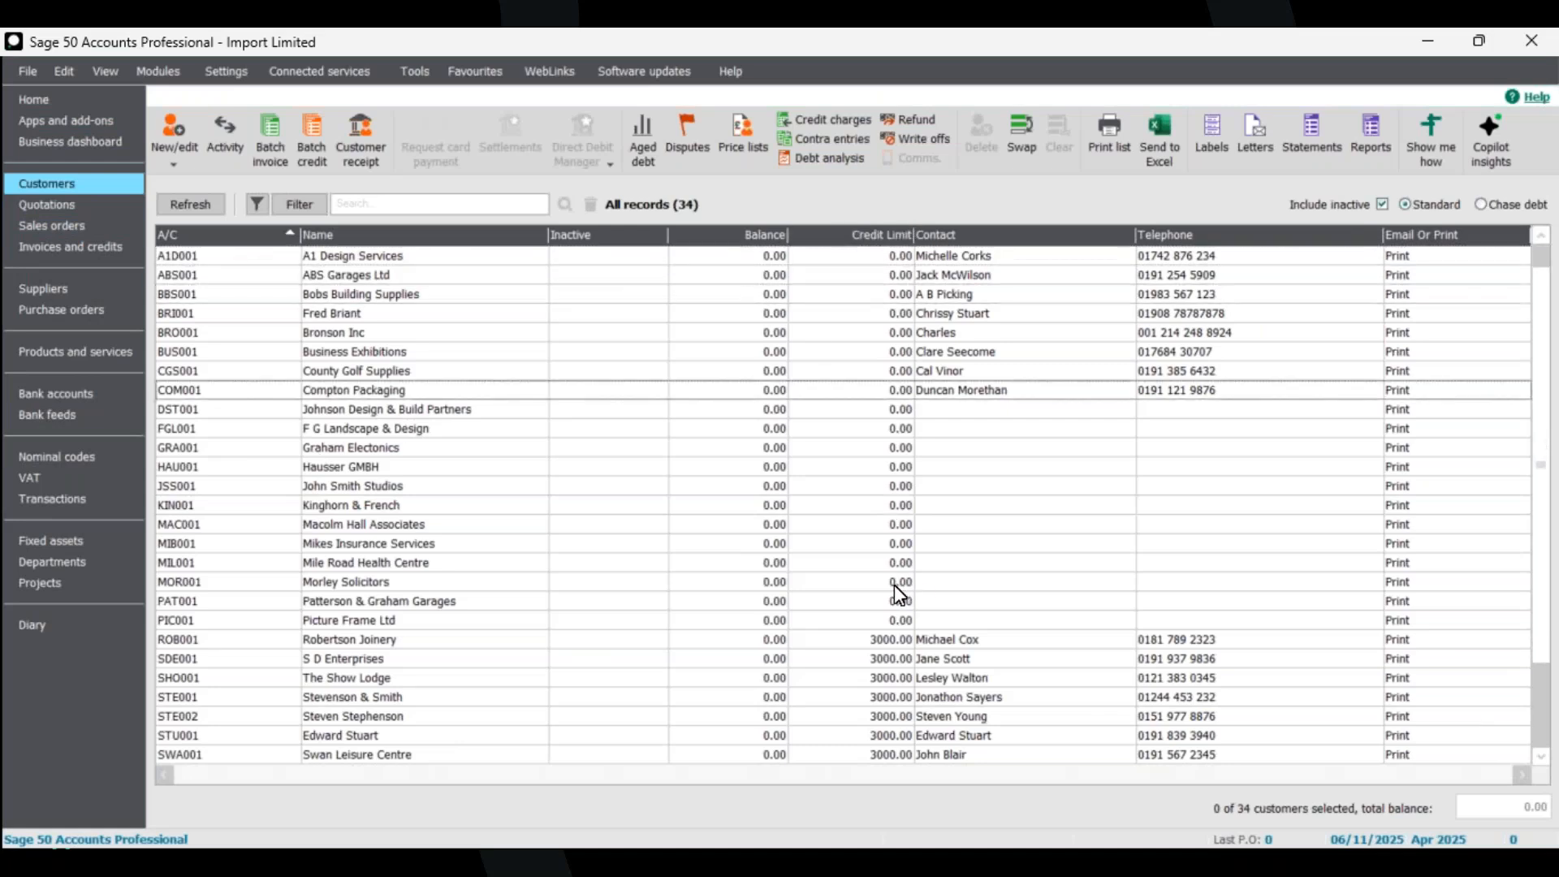
pyautogui.scroll(6, 889, 582)
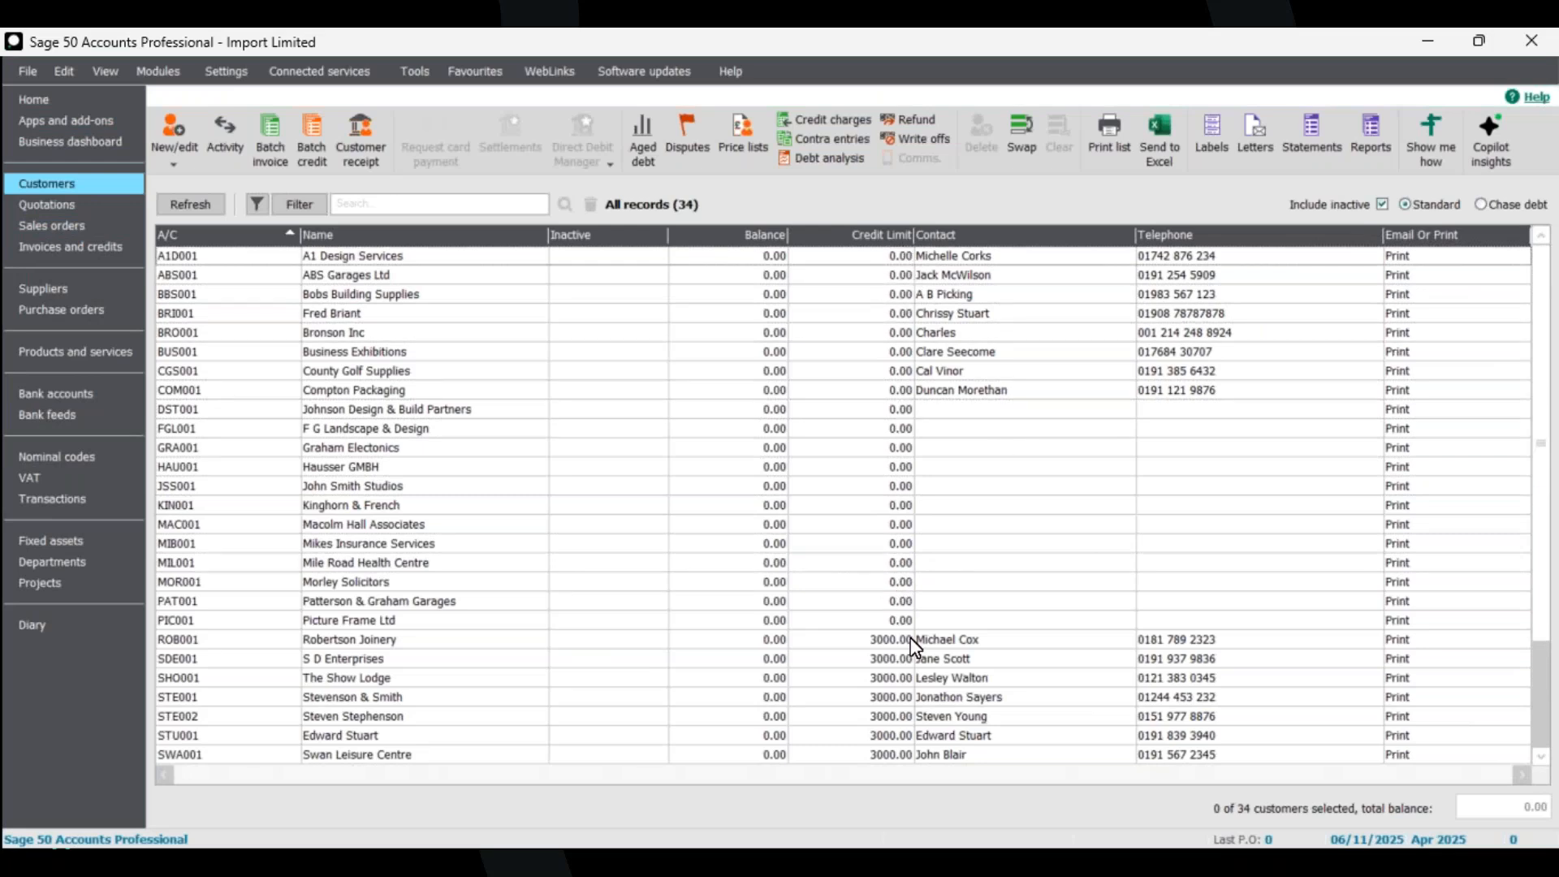
# Switch to the 1F - Customers - Demo credit limits workbook and examine its credit limit values.
pyautogui.hotkey('alt', 'Tab')
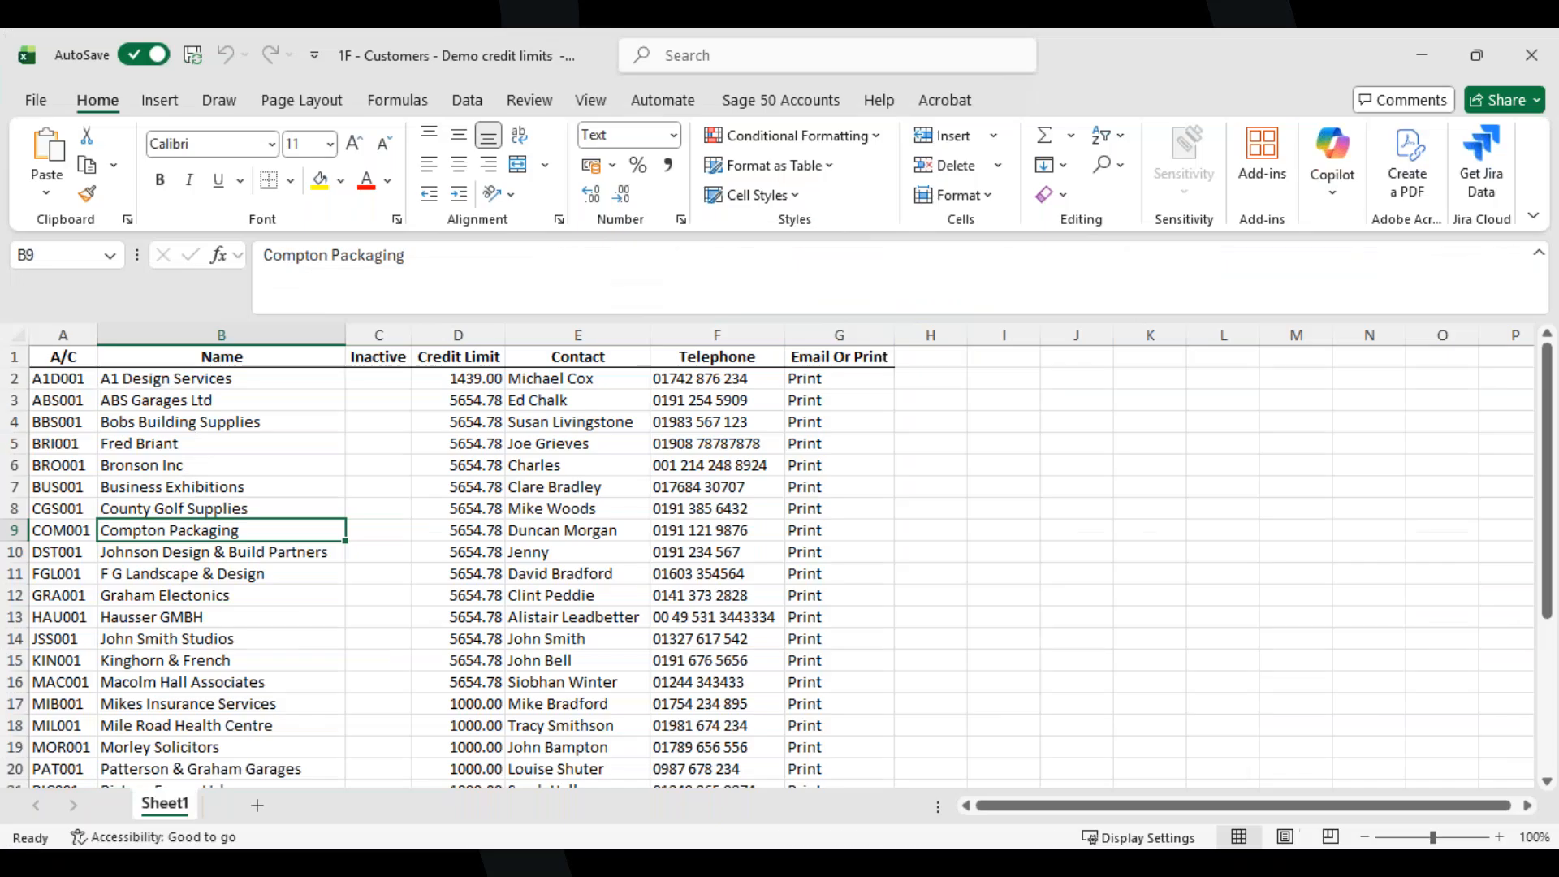
pyautogui.scroll(-6, 483, 517)
pyautogui.scroll(6, 483, 517)
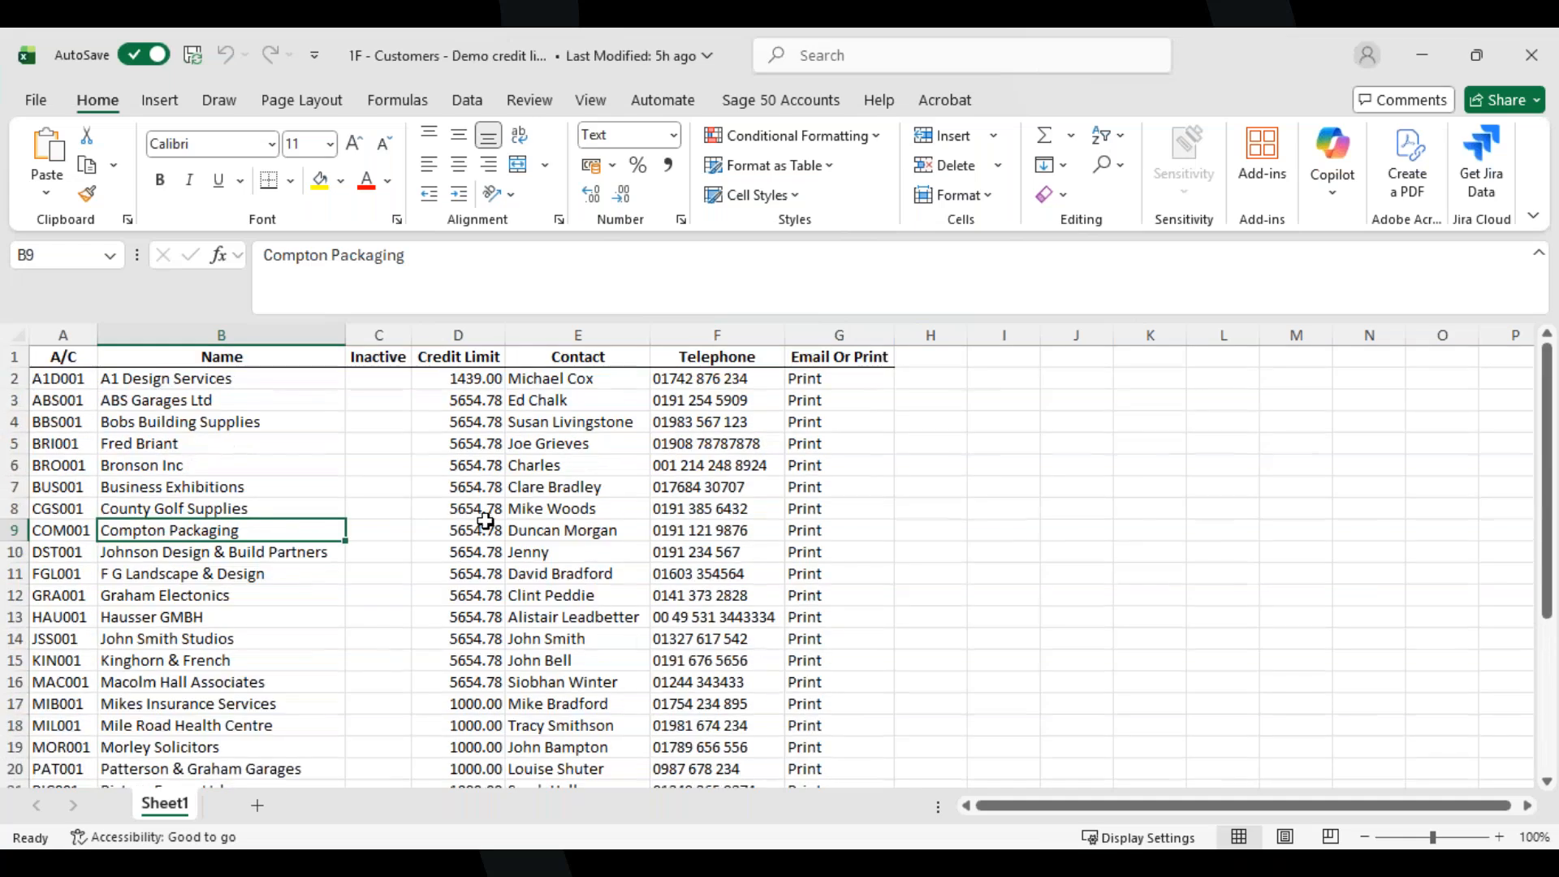
pyautogui.scroll(-1, 471, 506)
pyautogui.scroll(1, 470, 506)
pyautogui.click(140, 387)
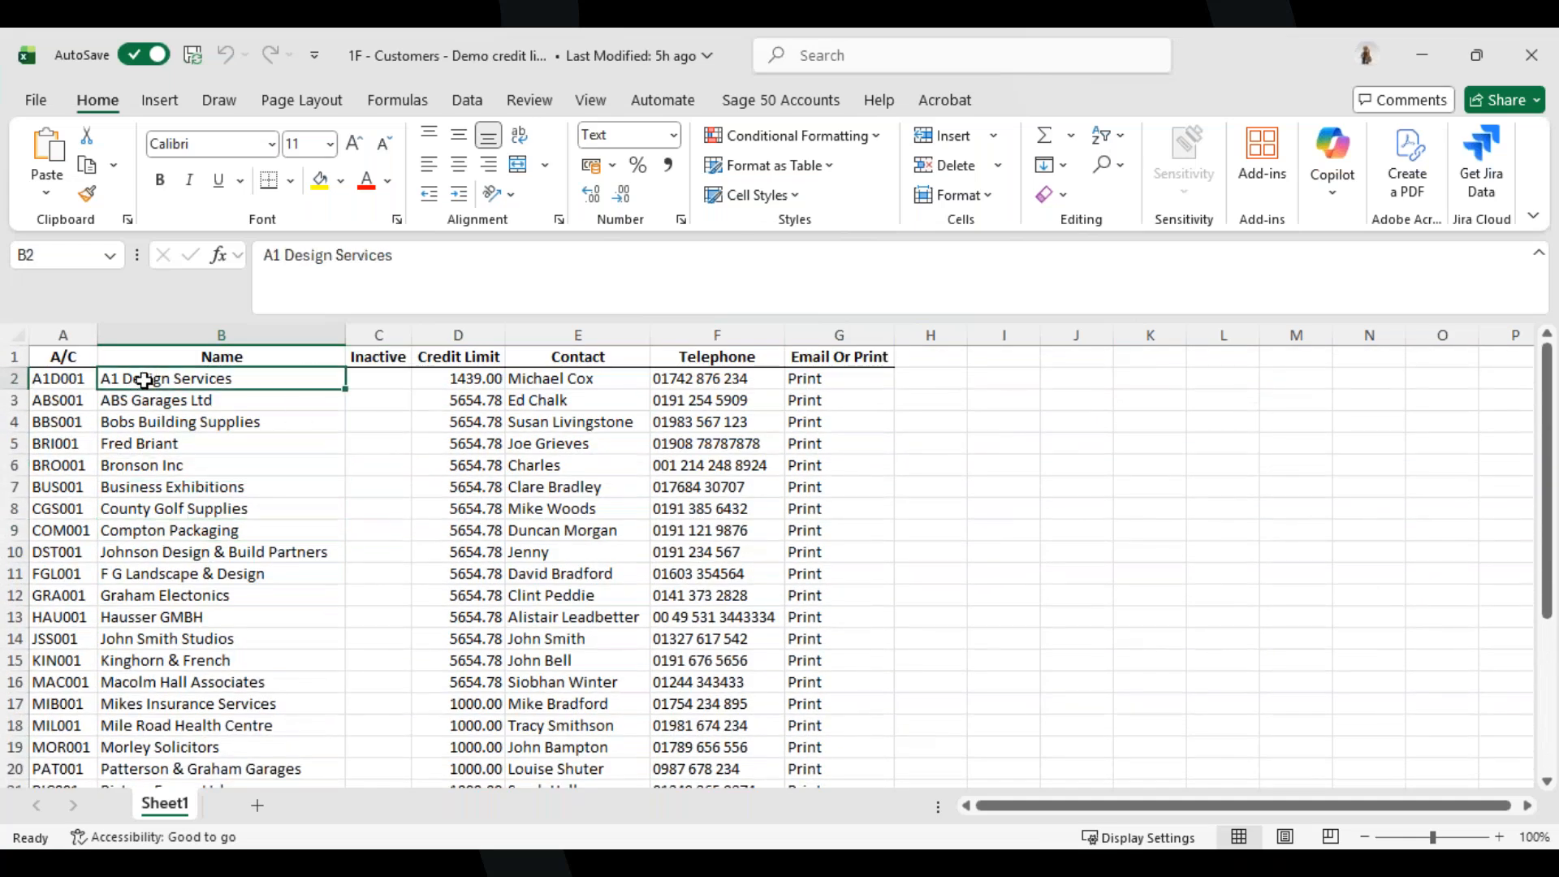
pyautogui.click(554, 380)
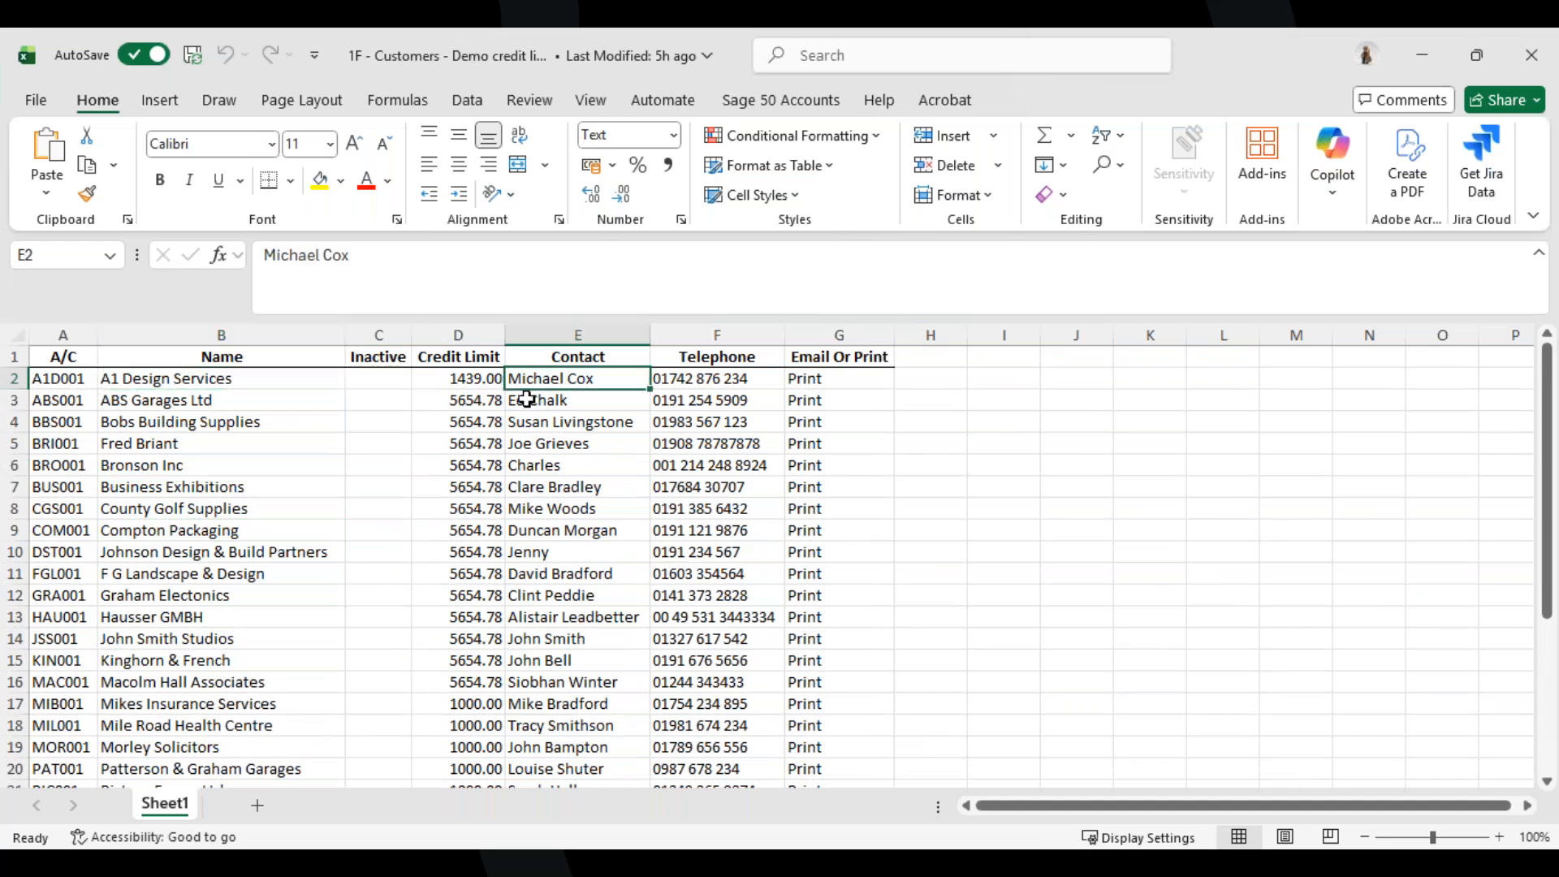
pyautogui.moveTo(494, 378)
pyautogui.mouseDown()
pyautogui.moveTo(501, 403)
pyautogui.moveTo(470, 408)
pyautogui.moveTo(466, 383)
pyautogui.mouseUp()
pyautogui.click(466, 382)
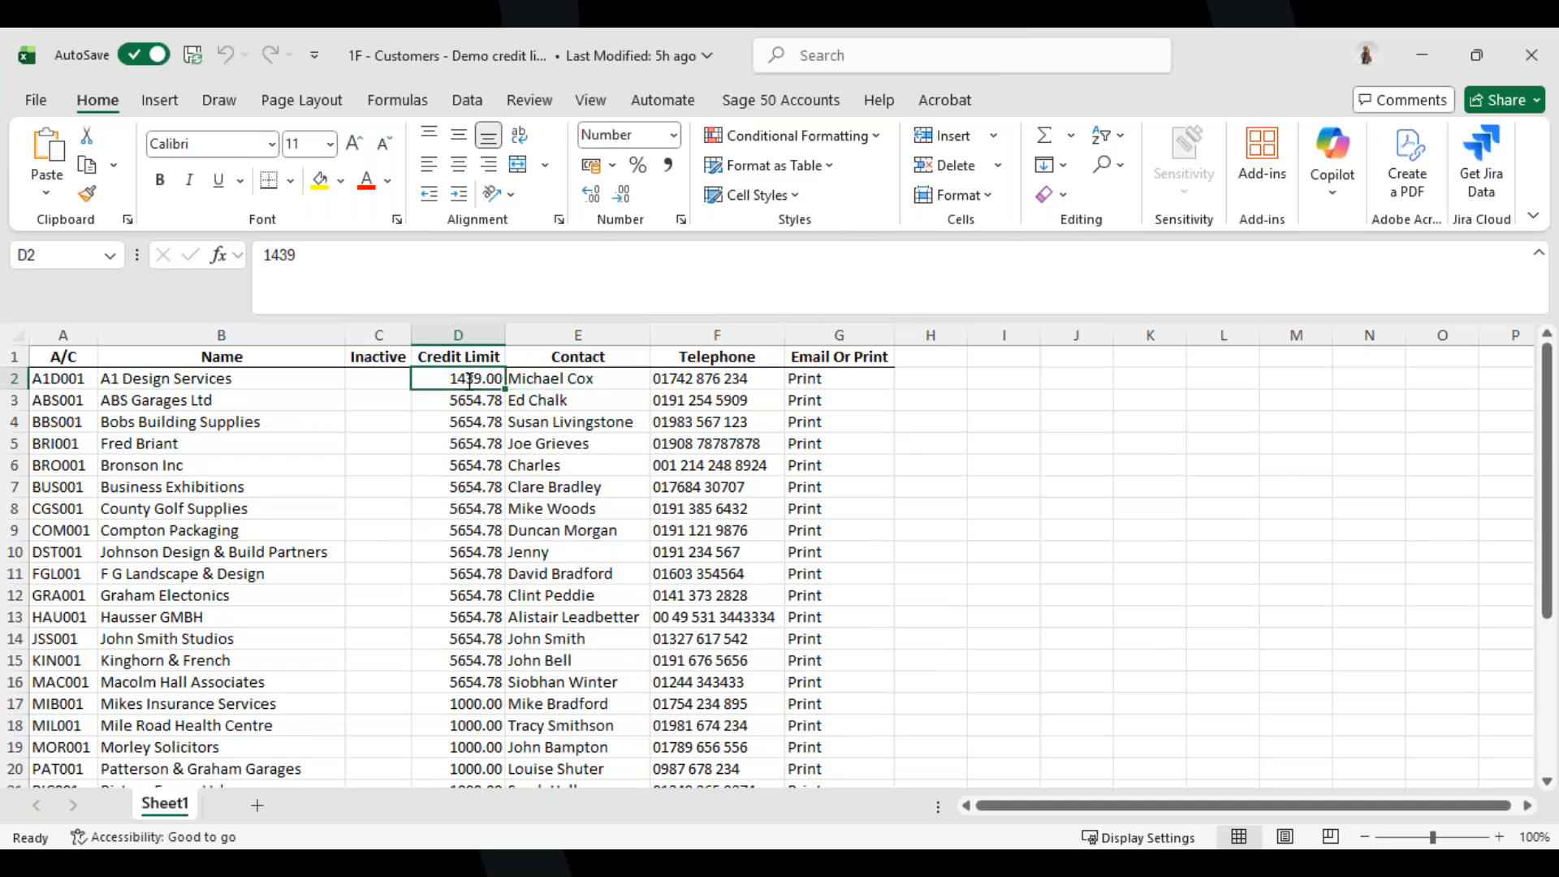
# Set A1 Design Services' credit limit to 1434, then save and close the workbook.
pyautogui.doubleClick(488, 380)
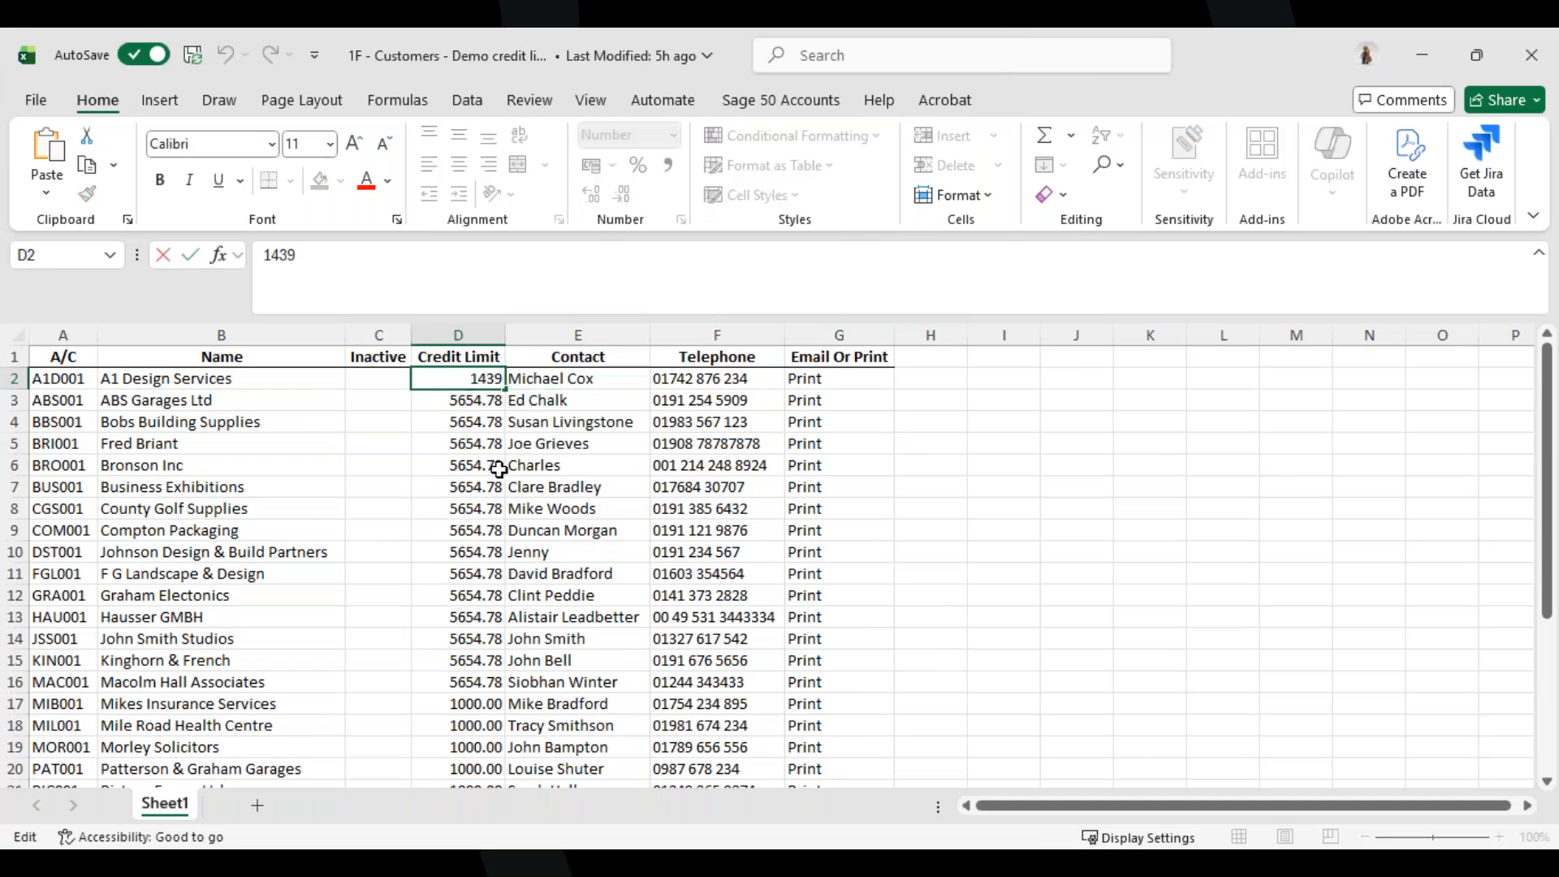
pyautogui.press('BackSpace')
pyautogui.write('4')
pyautogui.click(203, 66)
pyautogui.click(1531, 54)
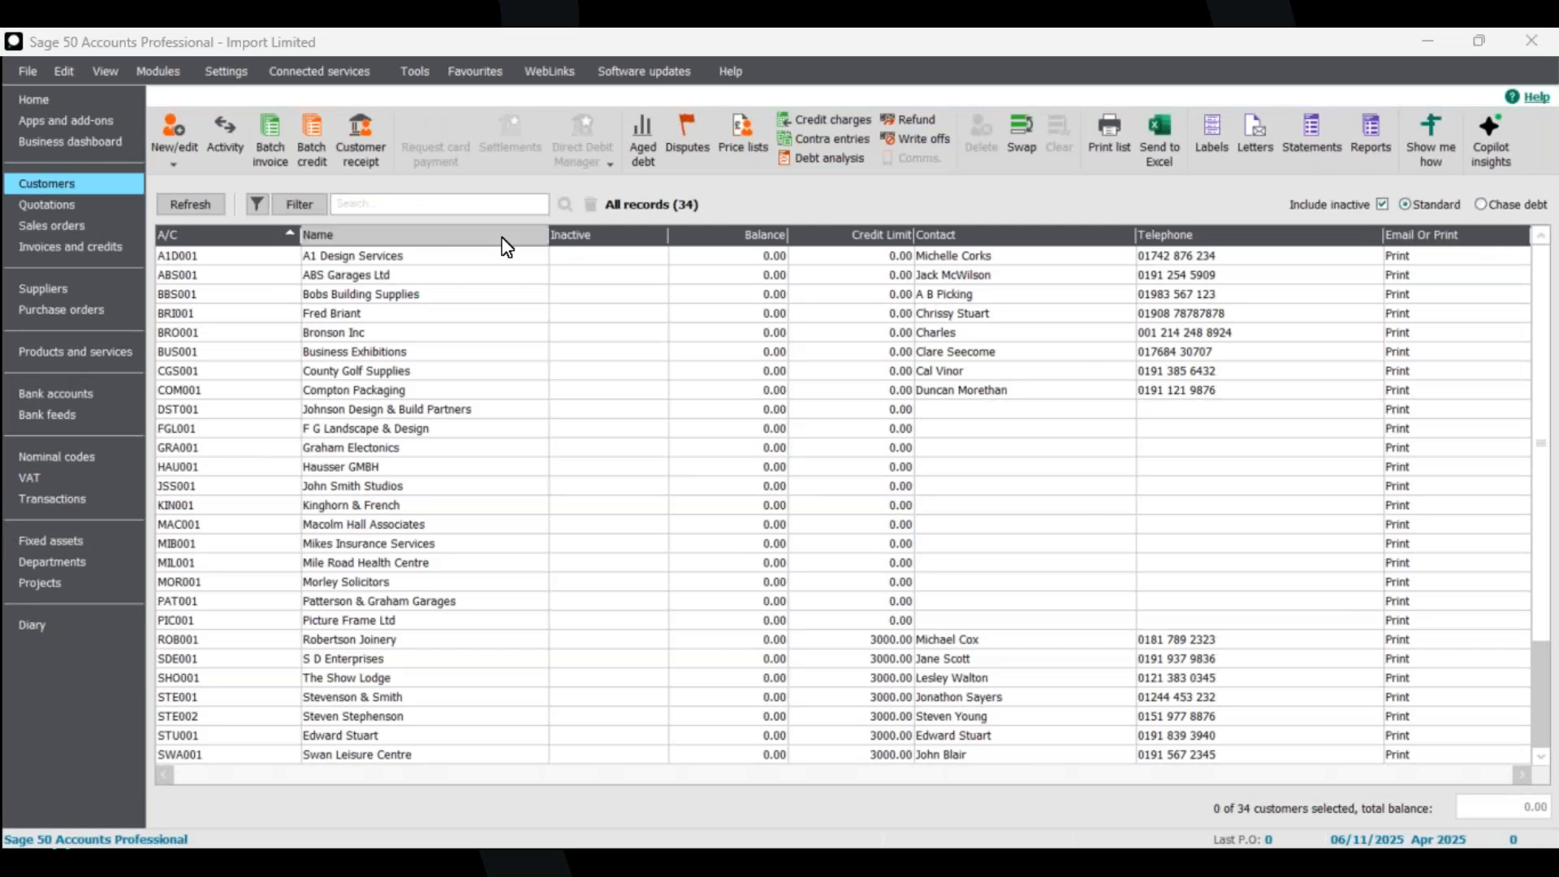
# Open the Data Import wizard from the company file options.
pyautogui.click(69, 101)
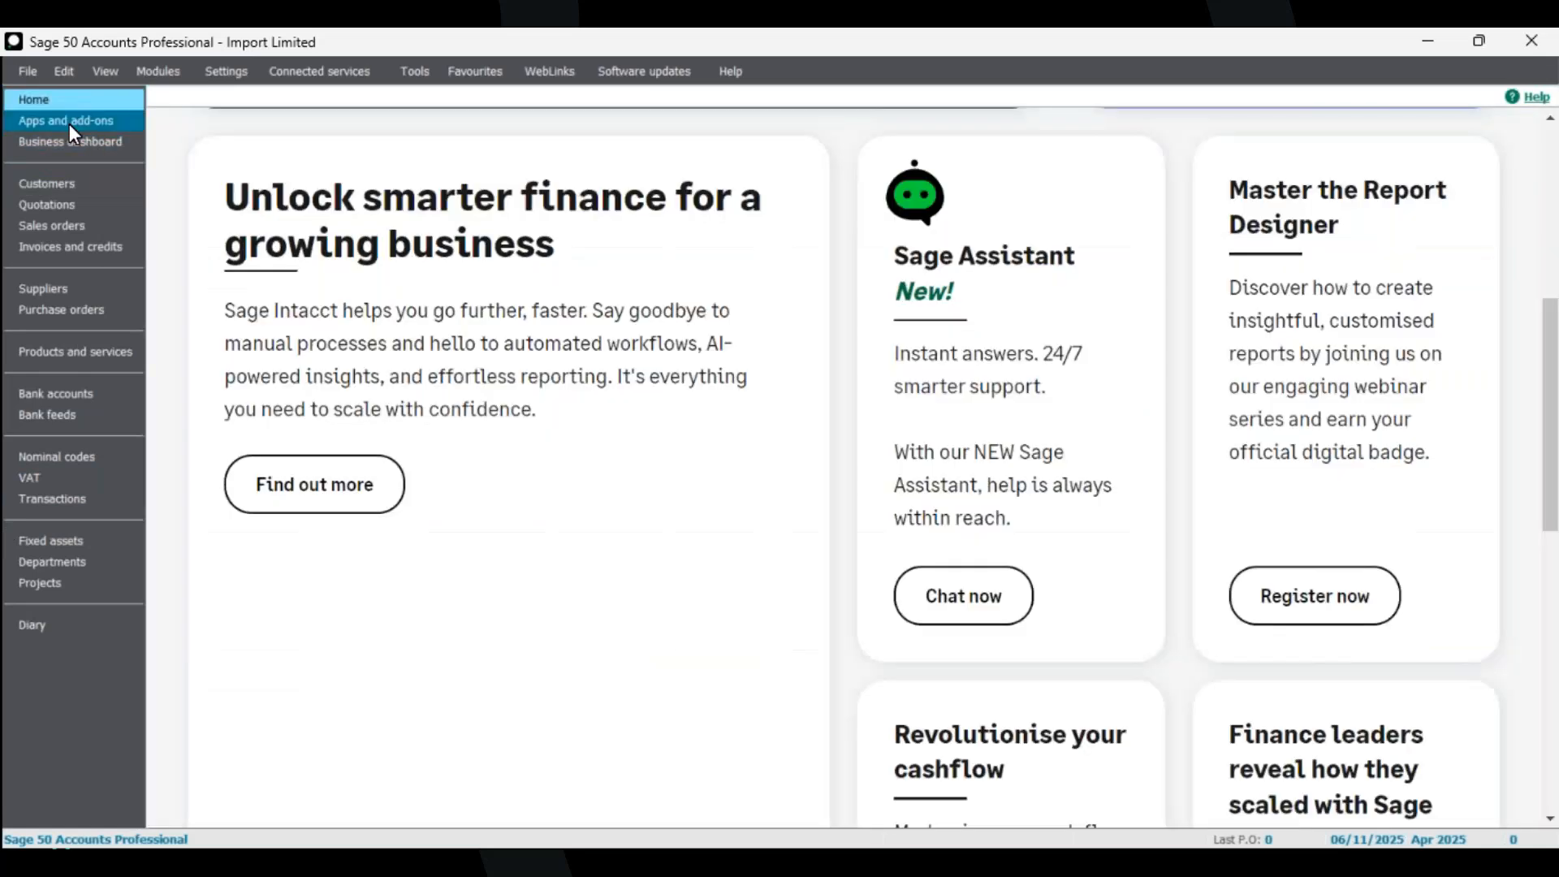
pyautogui.click(73, 187)
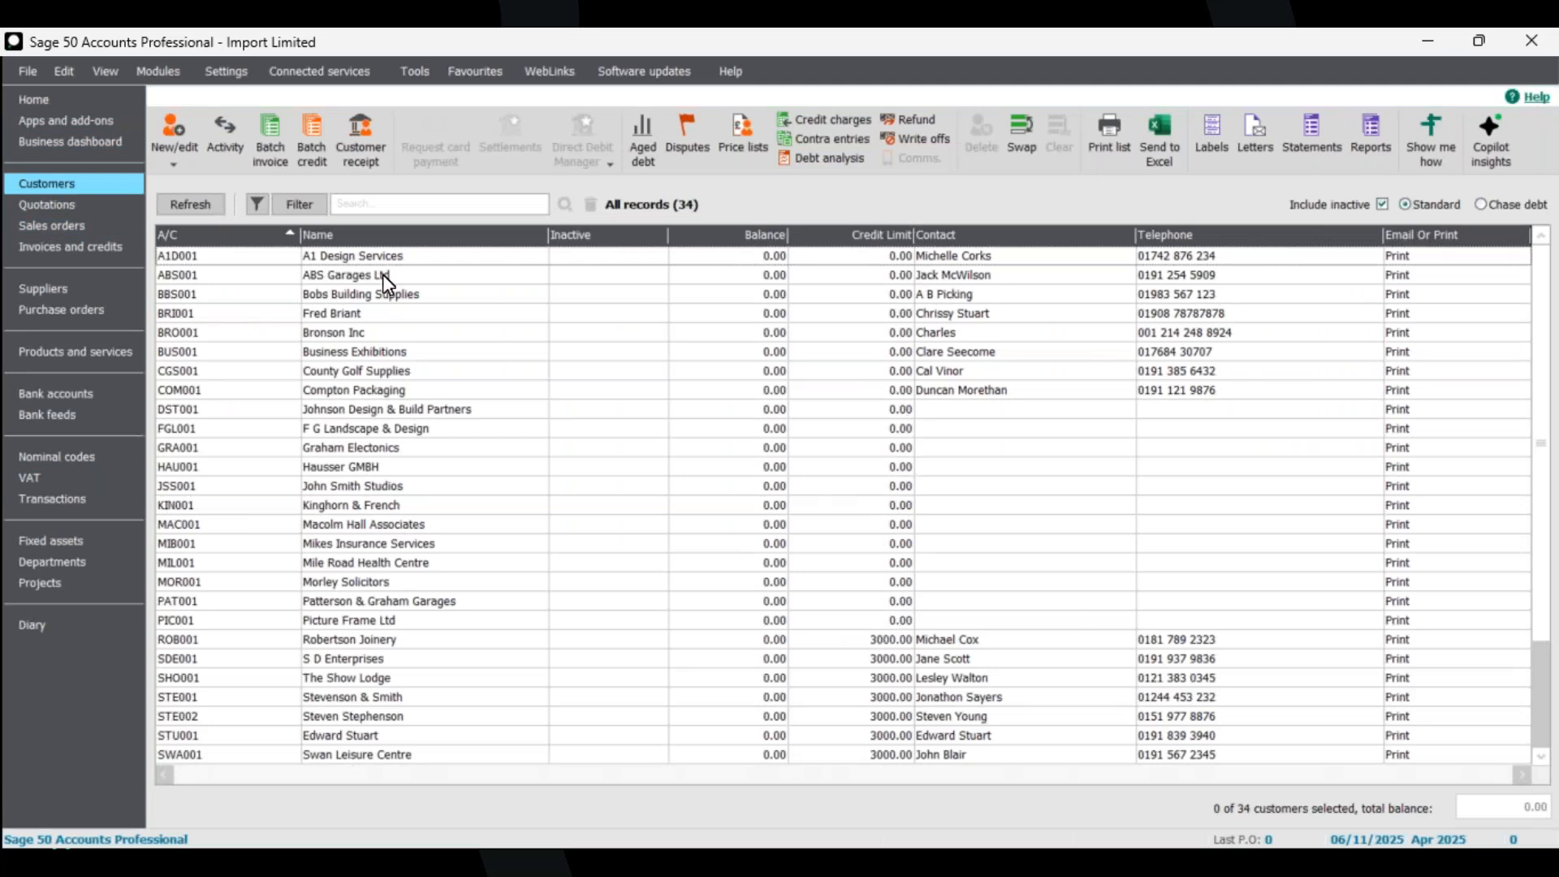
pyautogui.click(21, 119)
pyautogui.click(28, 71)
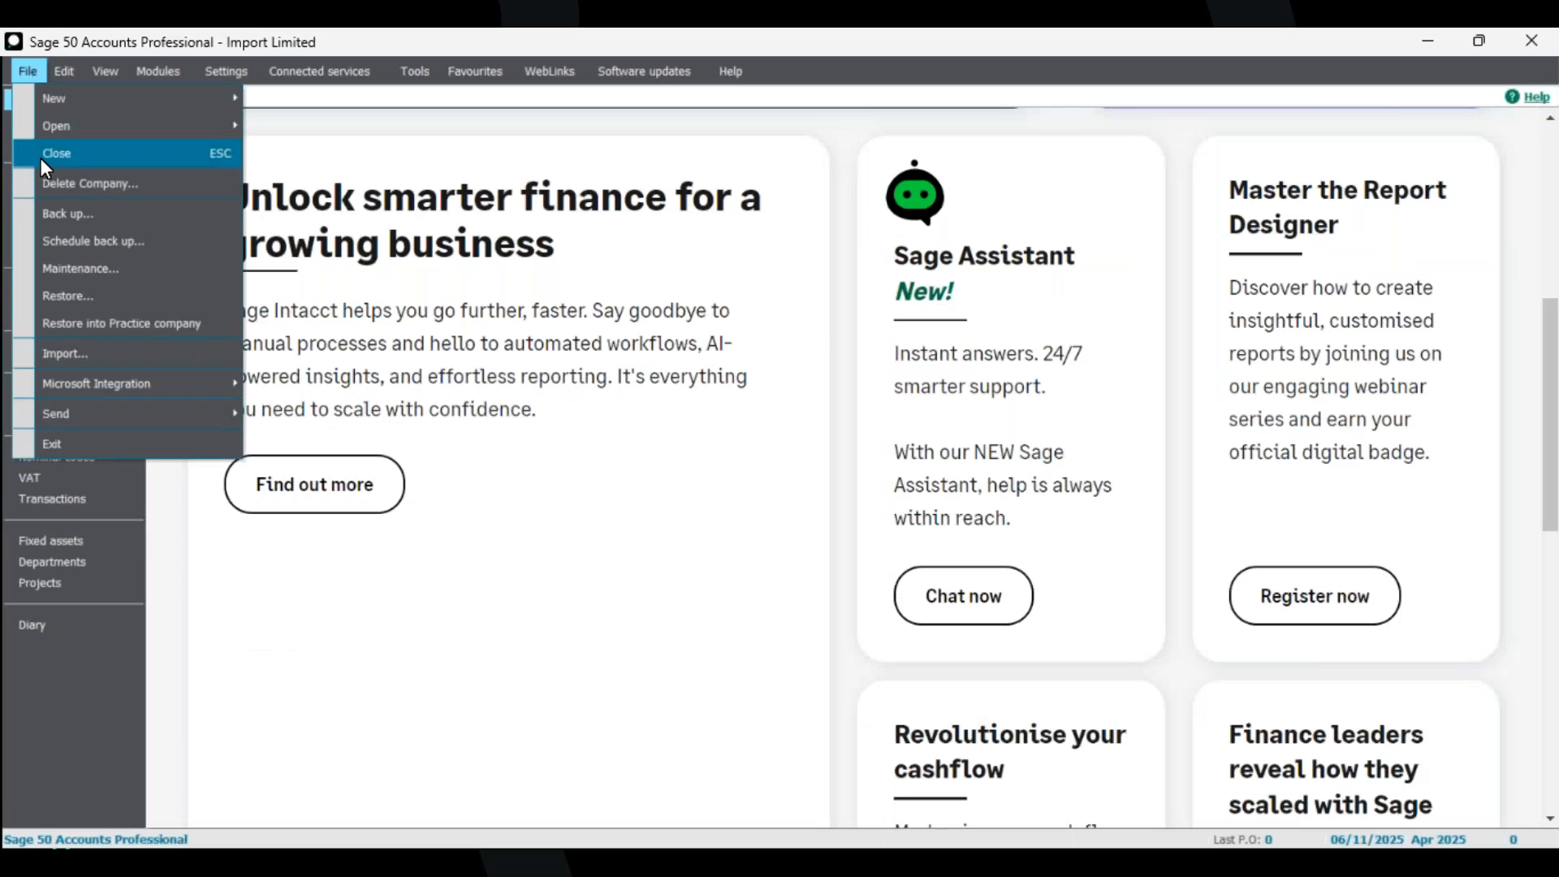
pyautogui.click(99, 351)
pyautogui.click(842, 510)
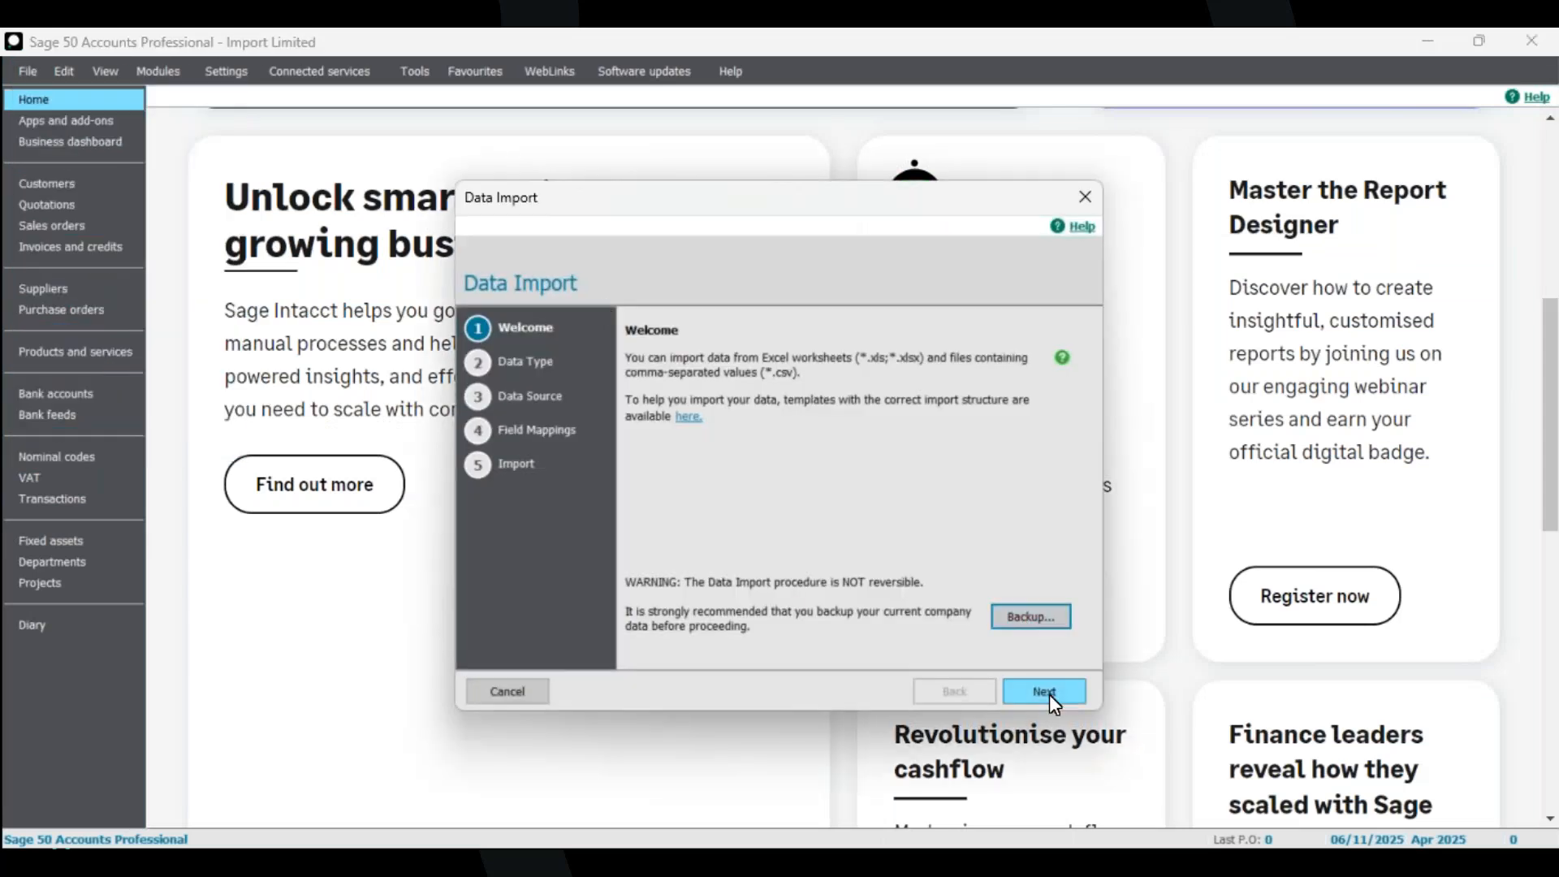
# Choose Customer records and the Excel file 1F - Customers - Demo credit limits from the Import Files folder.
pyautogui.click(1048, 694)
pyautogui.click(674, 414)
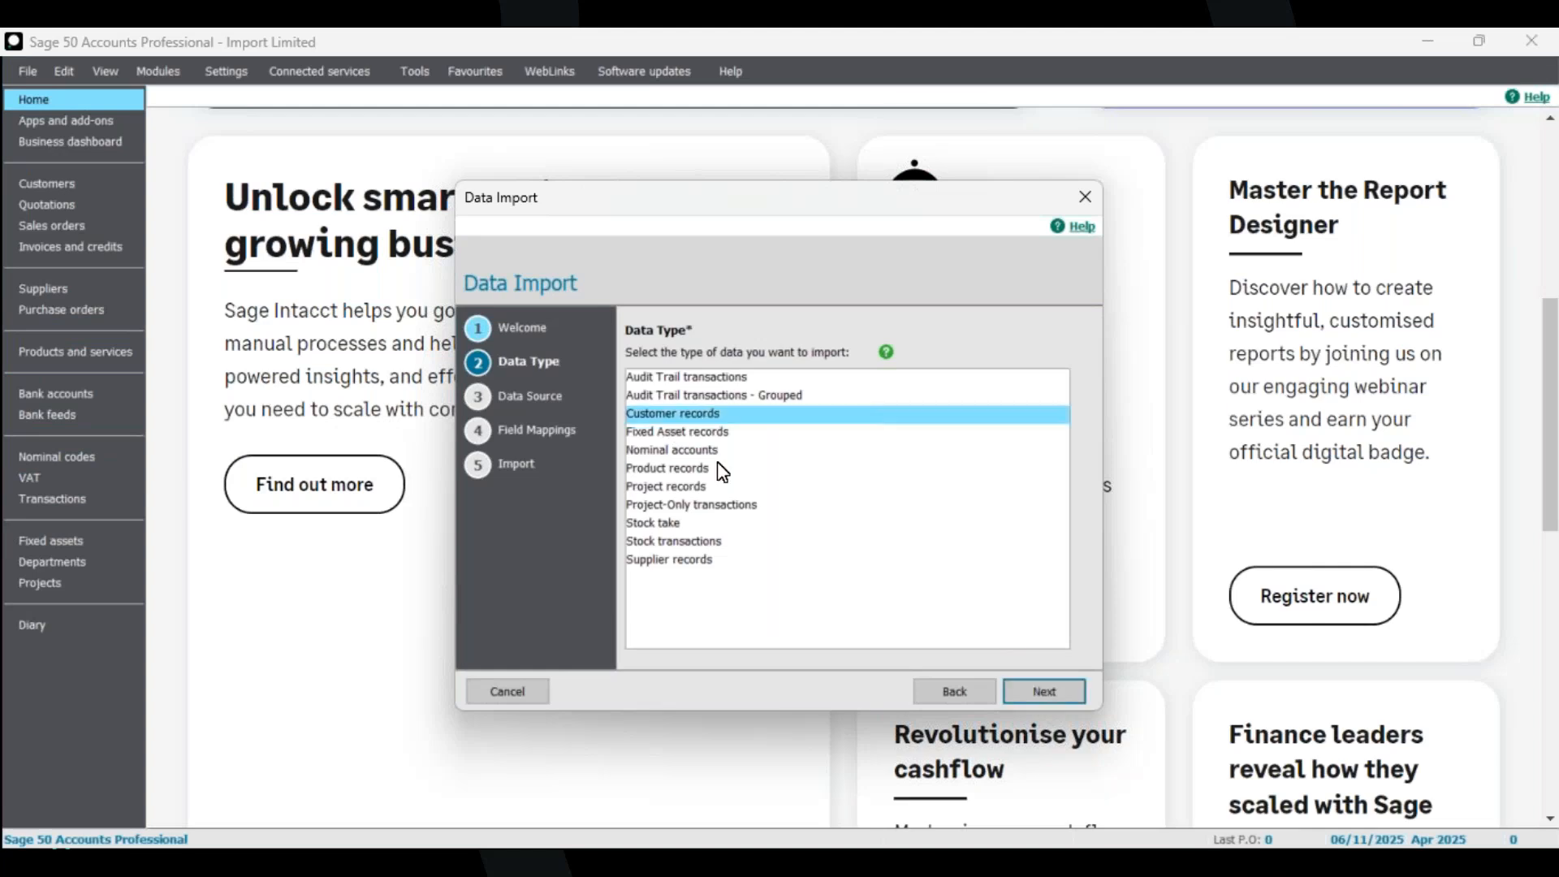
pyautogui.click(1052, 692)
pyautogui.click(759, 404)
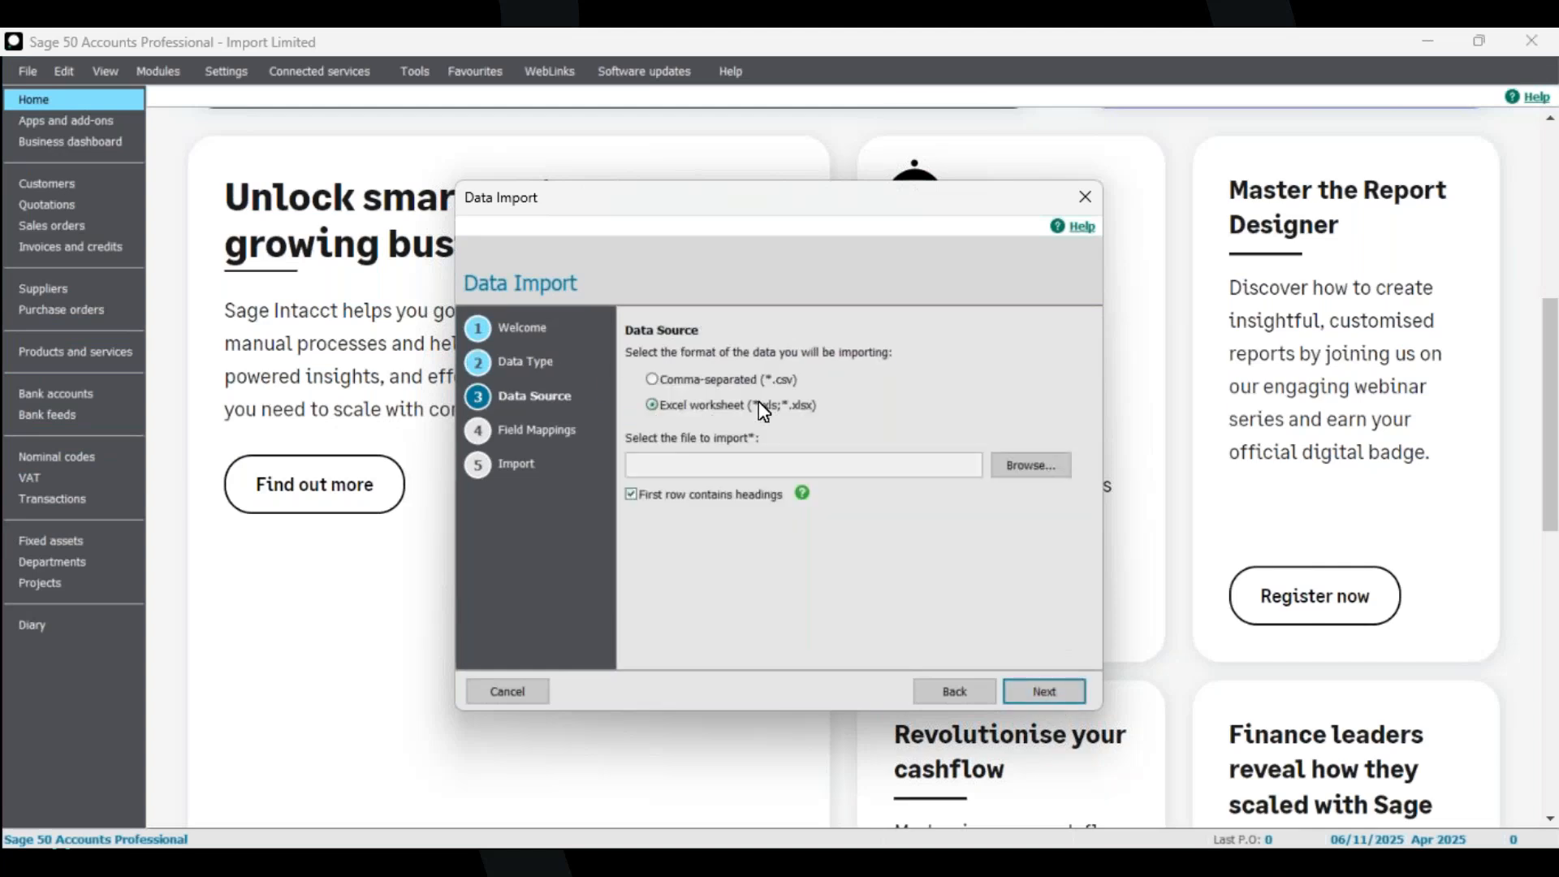
pyautogui.click(1028, 475)
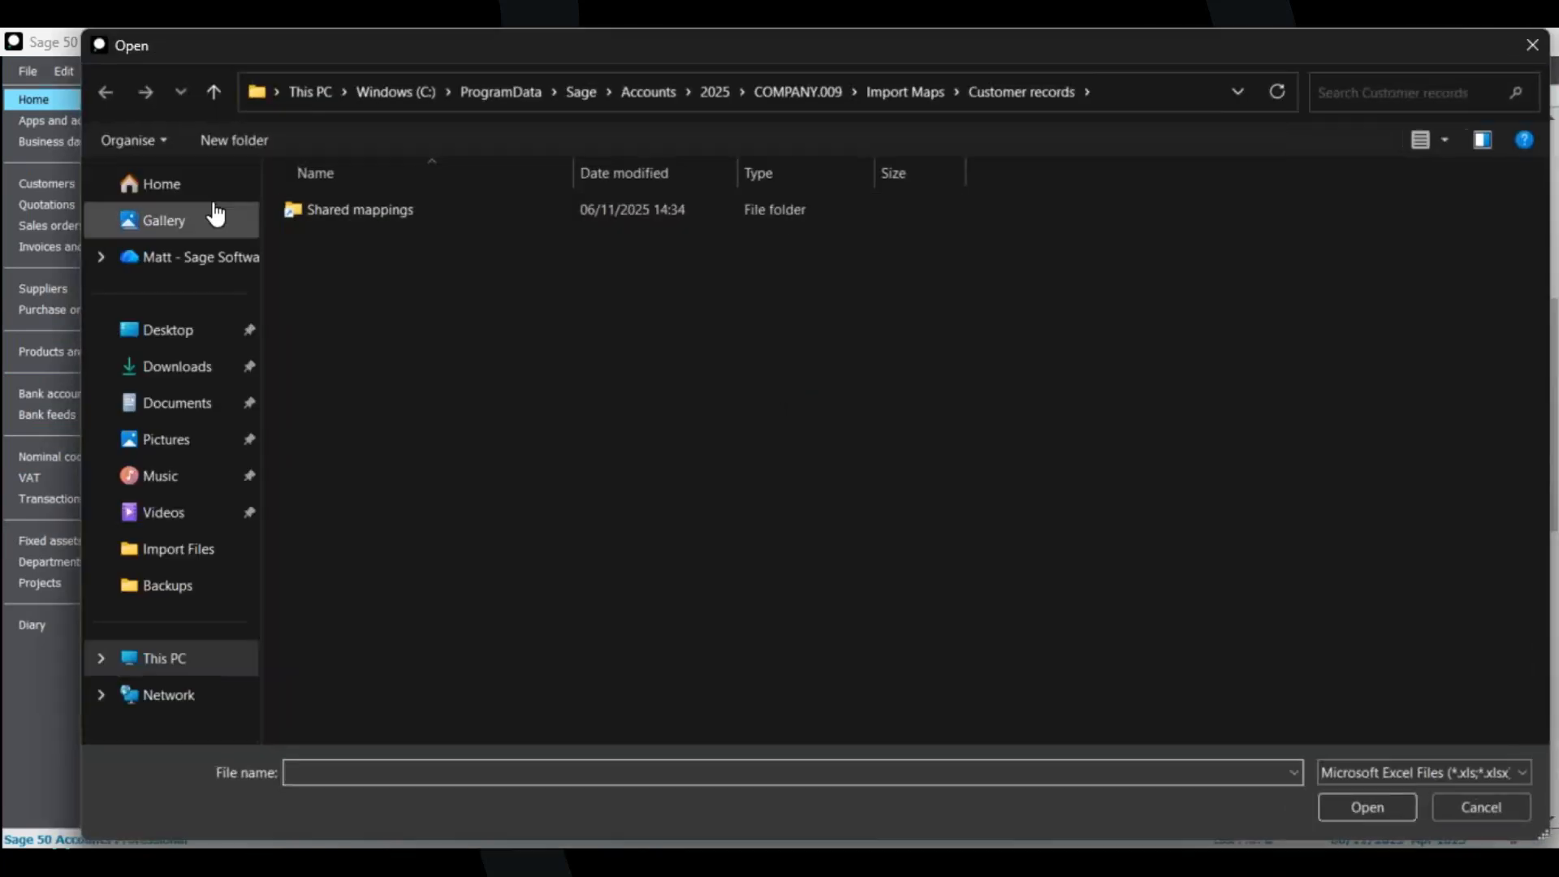
pyautogui.click(173, 336)
pyautogui.doubleClick(363, 437)
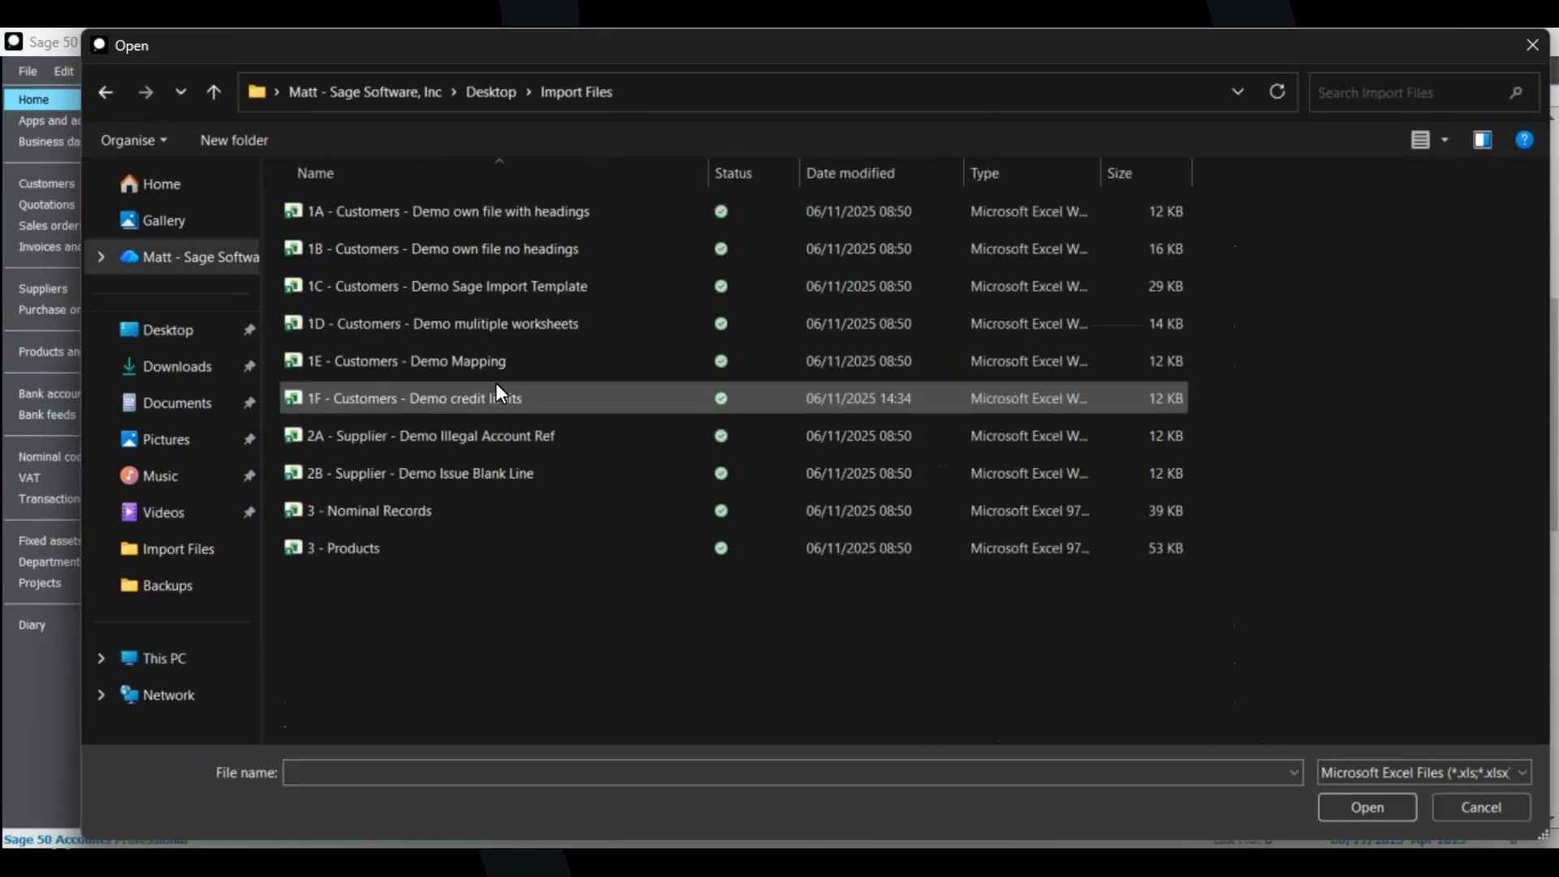
pyautogui.click(484, 400)
pyautogui.click(1361, 801)
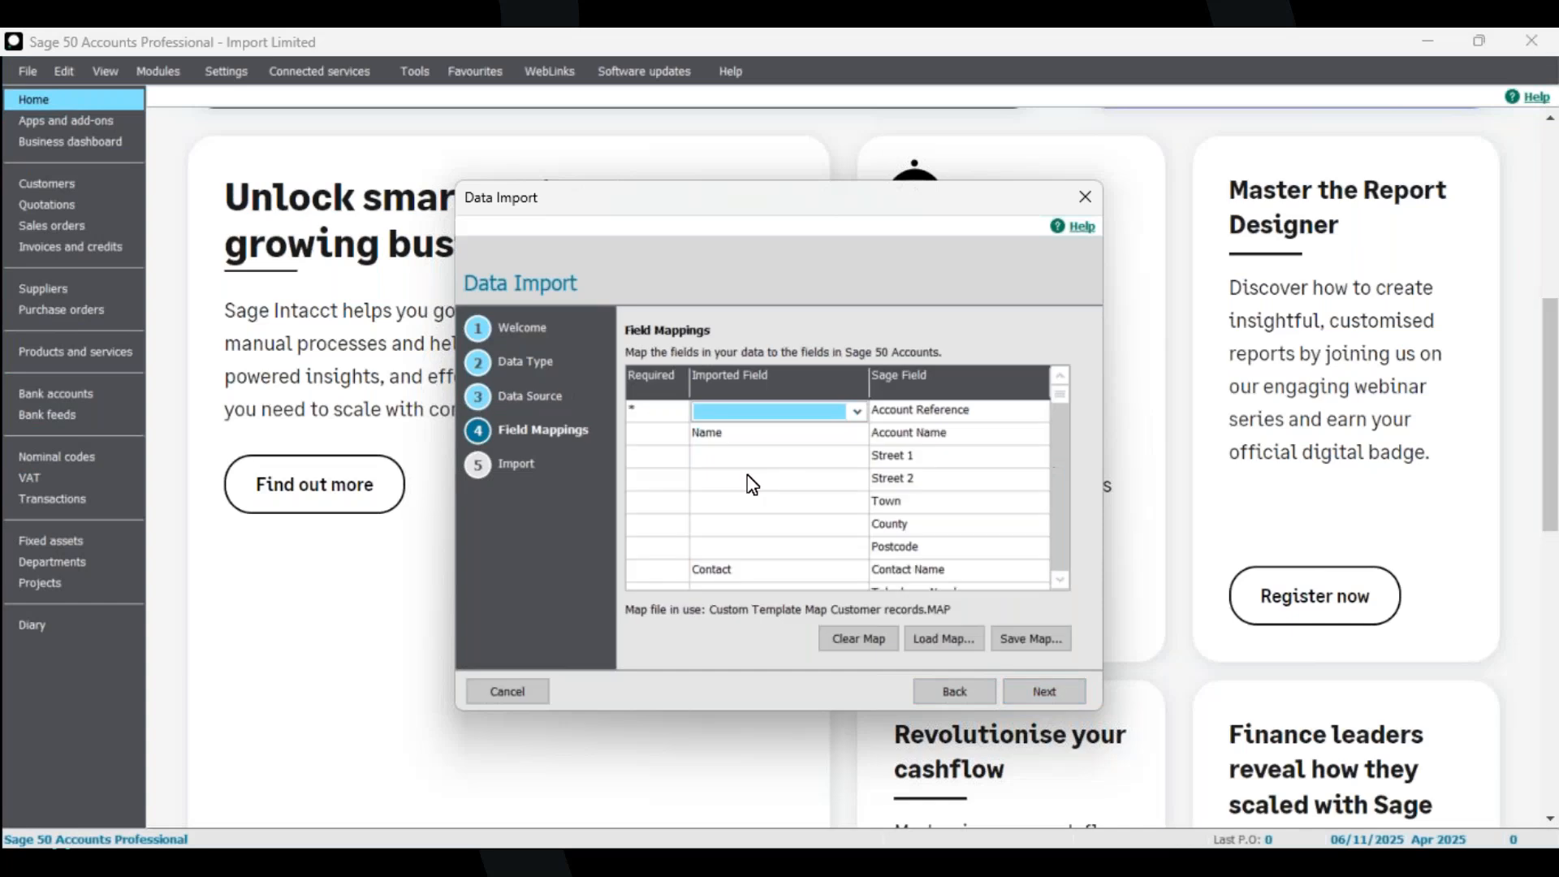
# Clear the imported field mapped to Contact Name.
pyautogui.click(858, 411)
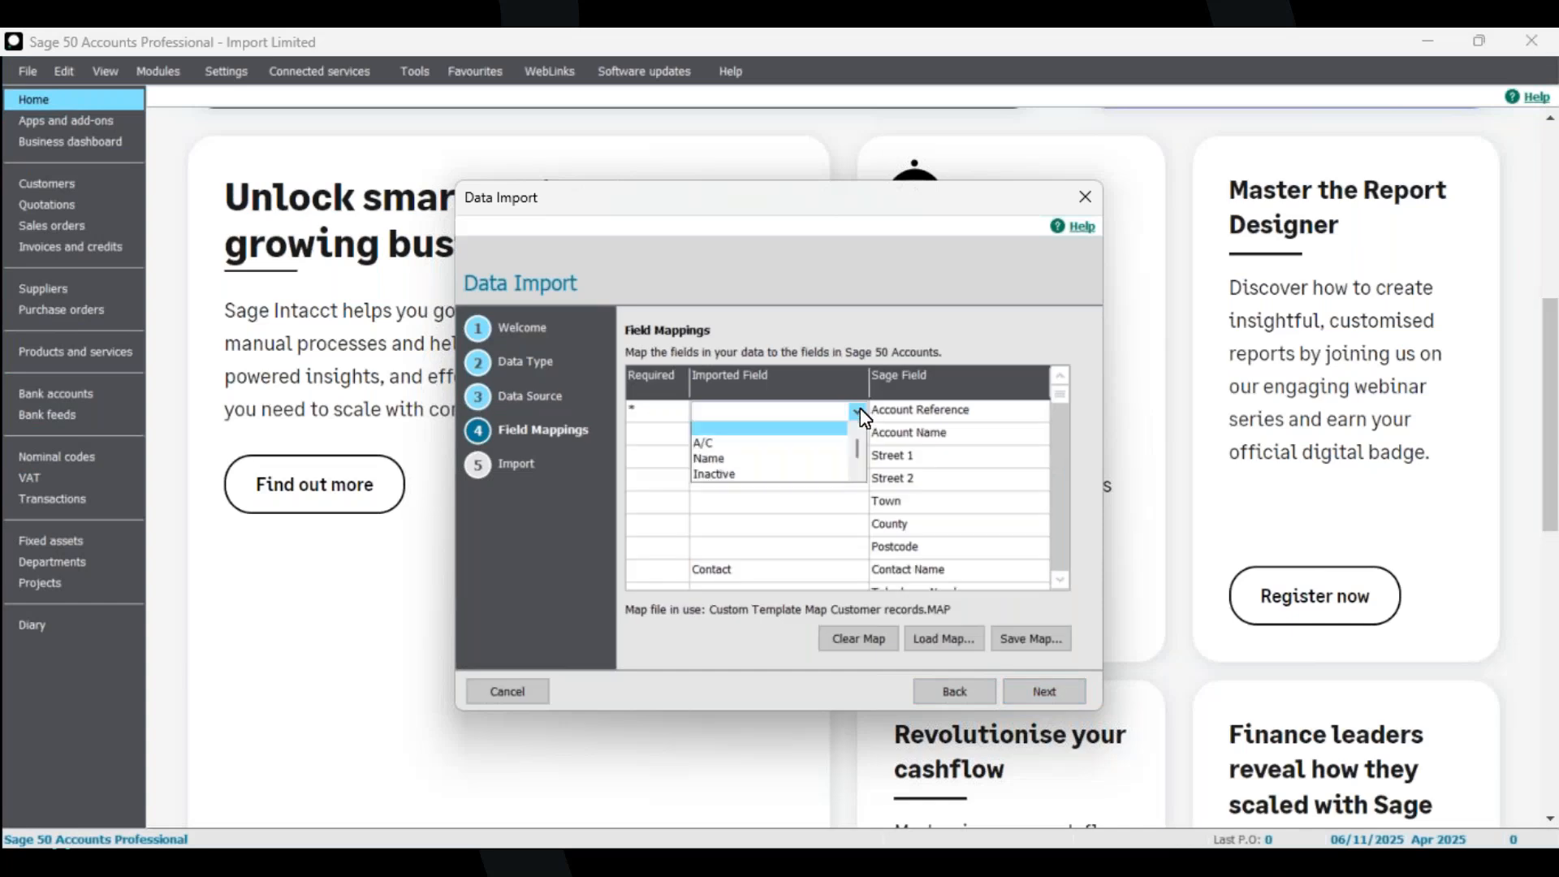
pyautogui.click(858, 412)
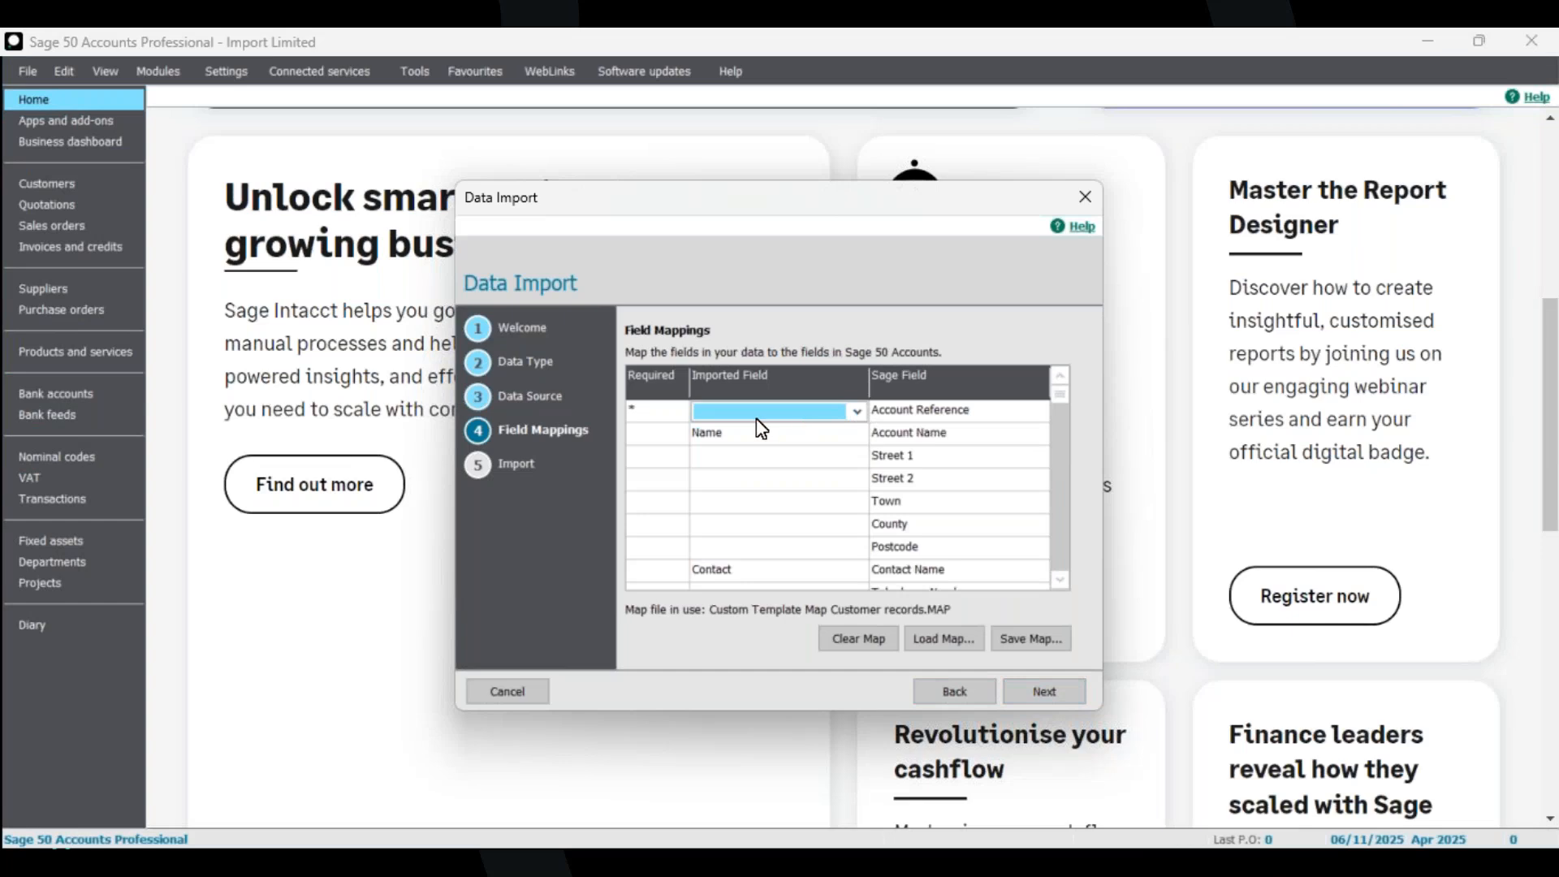
pyautogui.click(1060, 581)
pyautogui.click(1059, 581)
pyautogui.click(747, 526)
pyautogui.click(847, 529)
pyautogui.scroll(5, 846, 551)
pyautogui.click(806, 543)
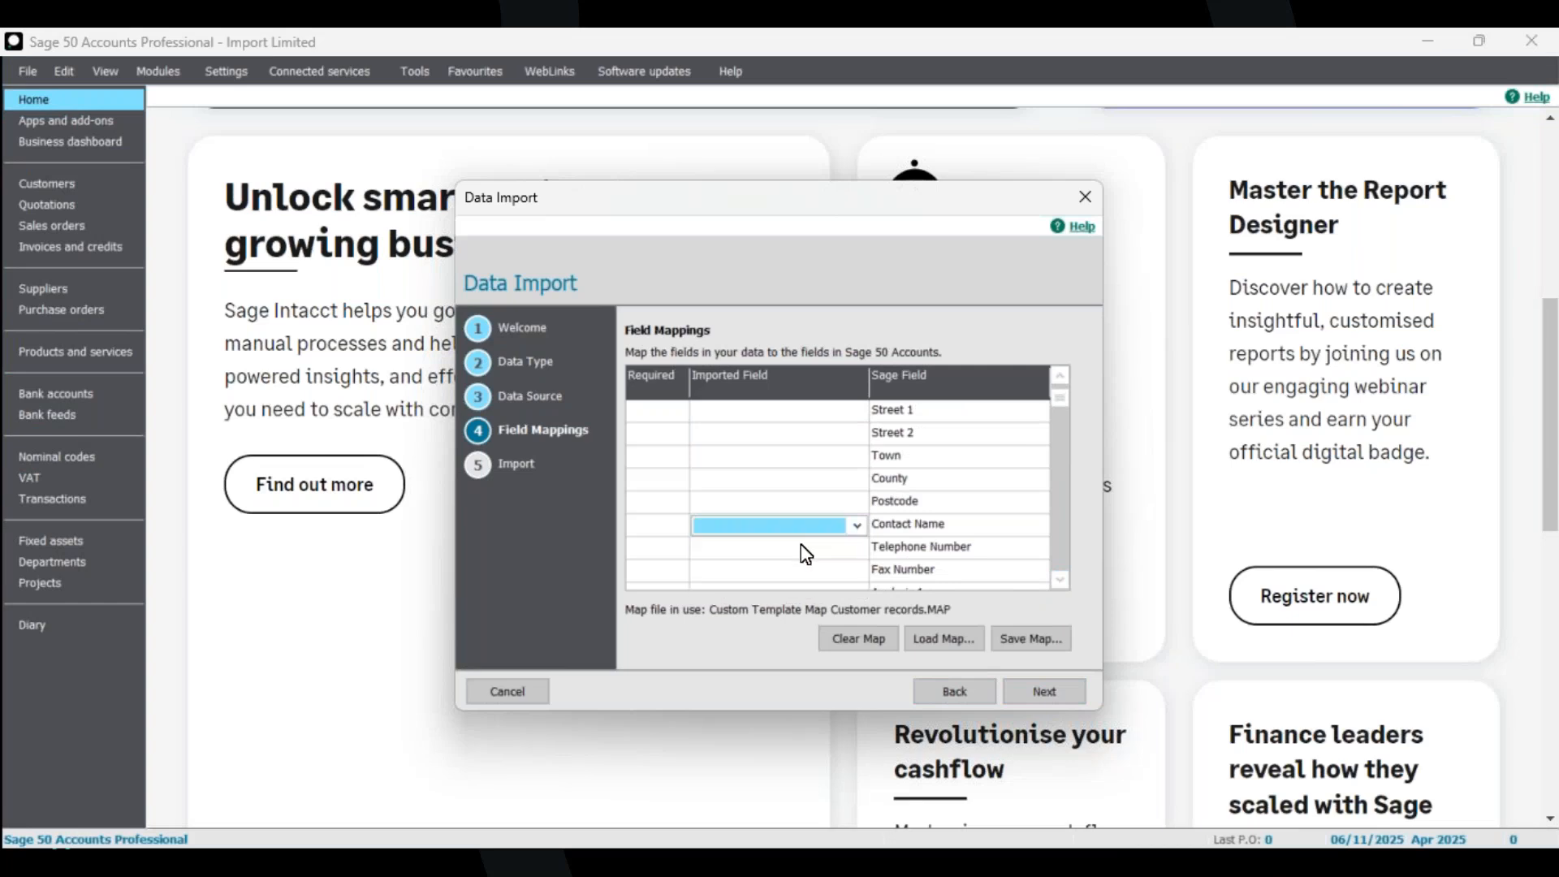
pyautogui.click(821, 504)
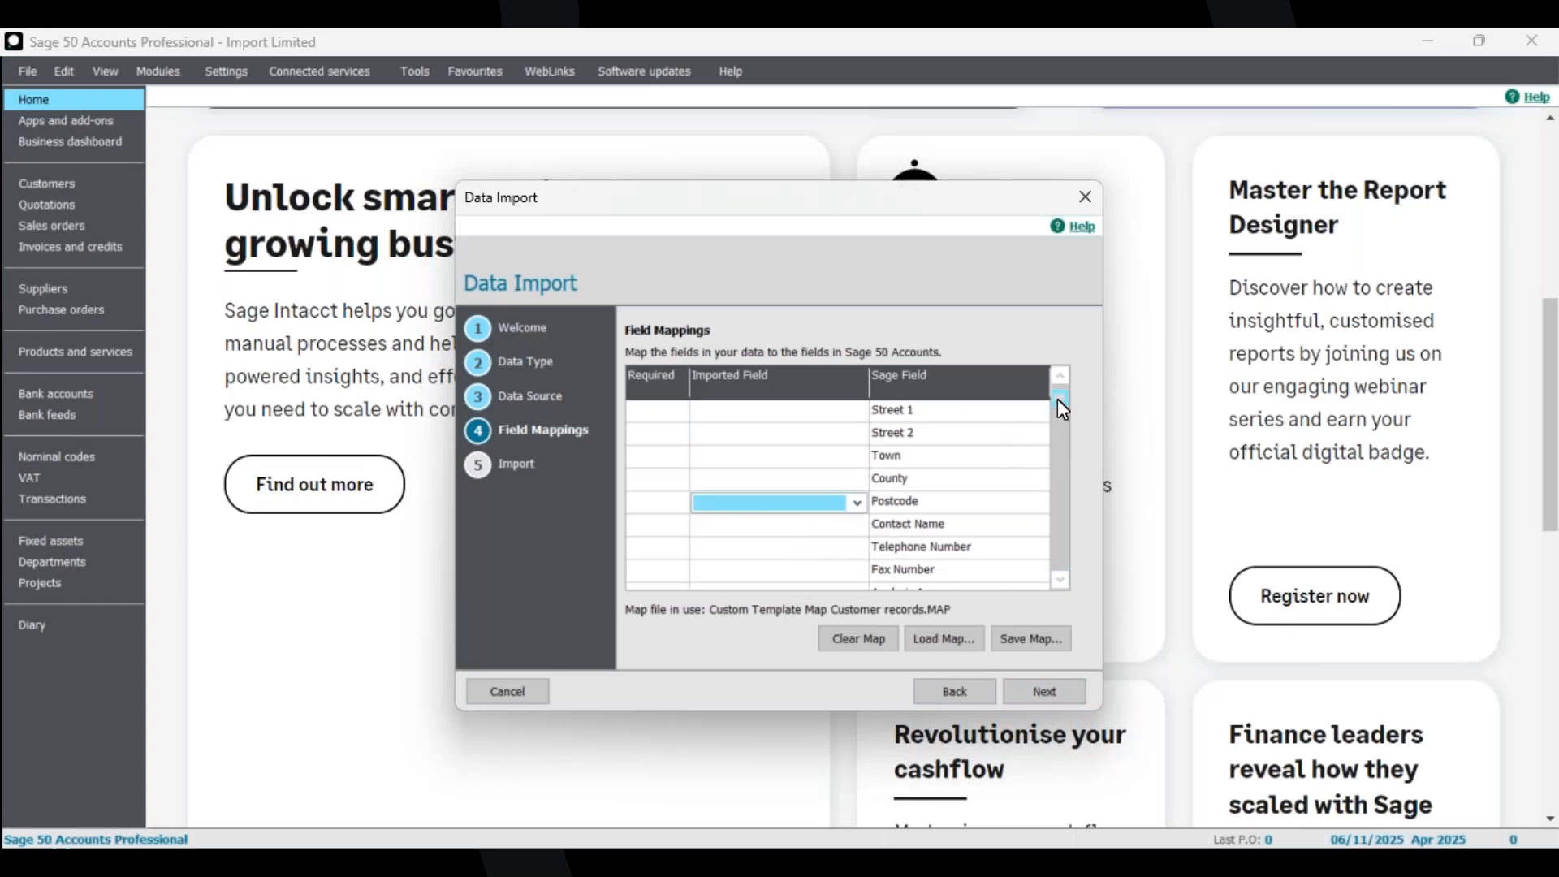
pyautogui.moveTo(1060, 370); pyautogui.dragTo(1058, 367)
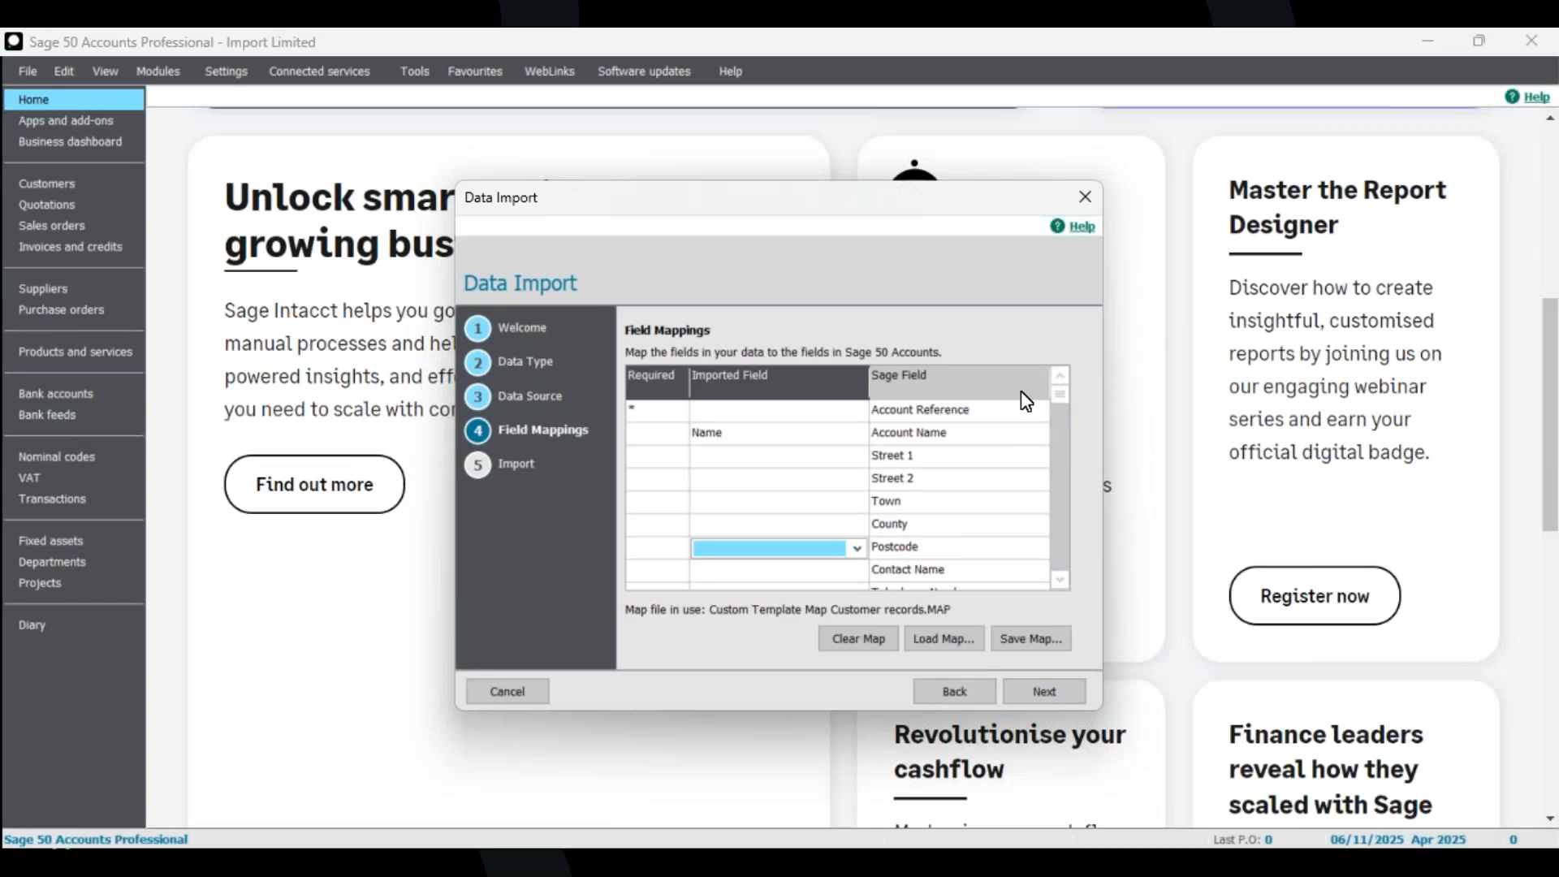
# Clear the Account Name mapping and map A/C to Account Reference.
pyautogui.click(799, 433)
pyautogui.click(858, 437)
pyautogui.click(858, 437)
pyautogui.click(857, 437)
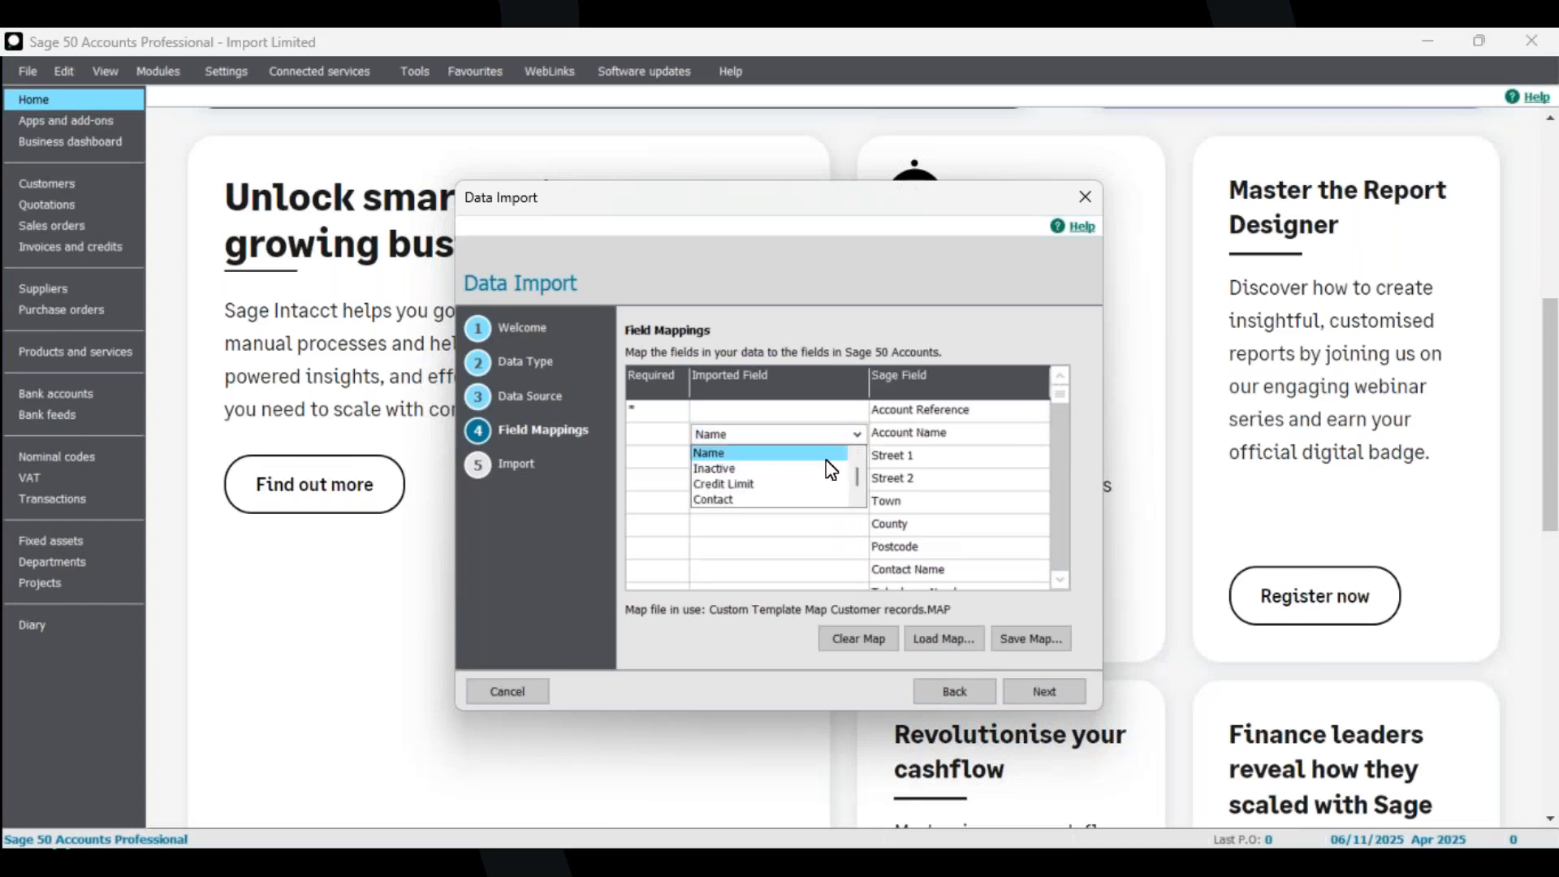
pyautogui.click(759, 449)
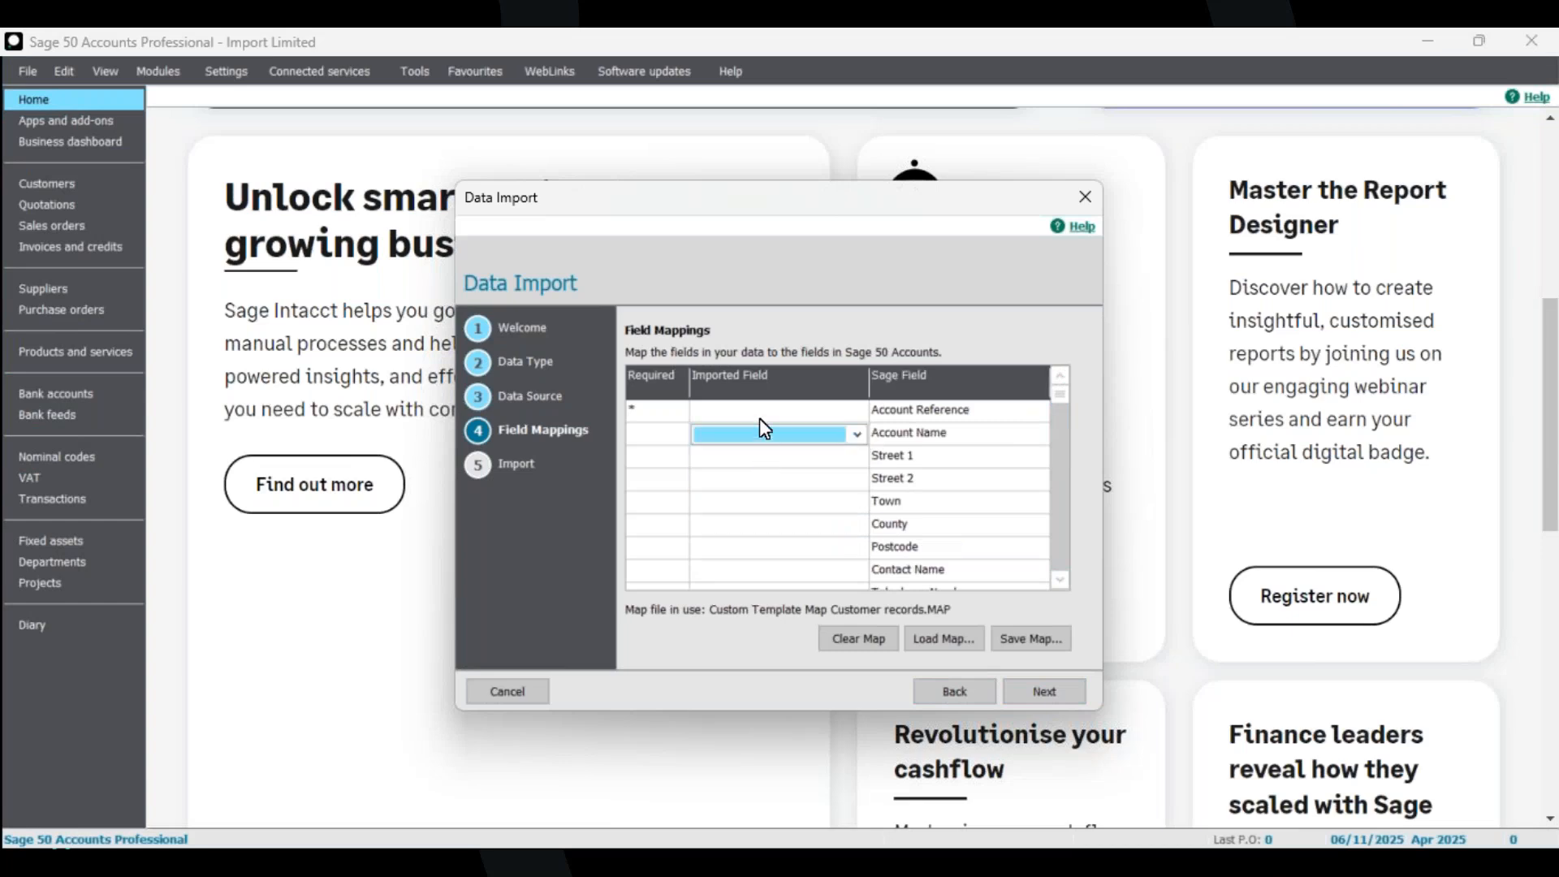
pyautogui.click(754, 414)
pyautogui.click(857, 412)
pyautogui.click(799, 447)
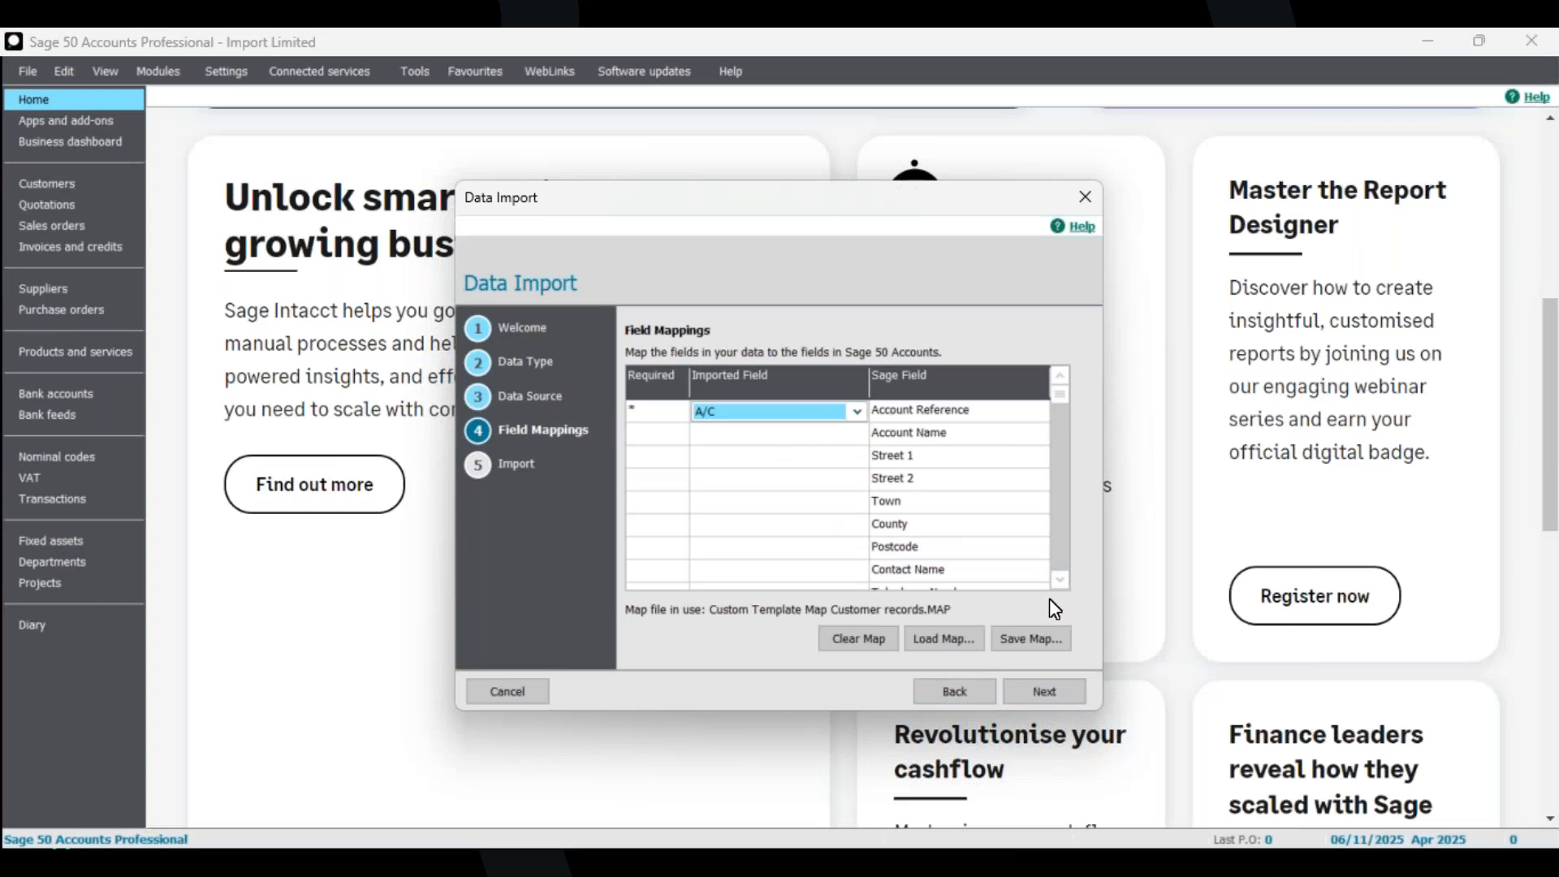
# Map the Credit Limit column to the Credit Limit field.
pyautogui.click(1059, 580)
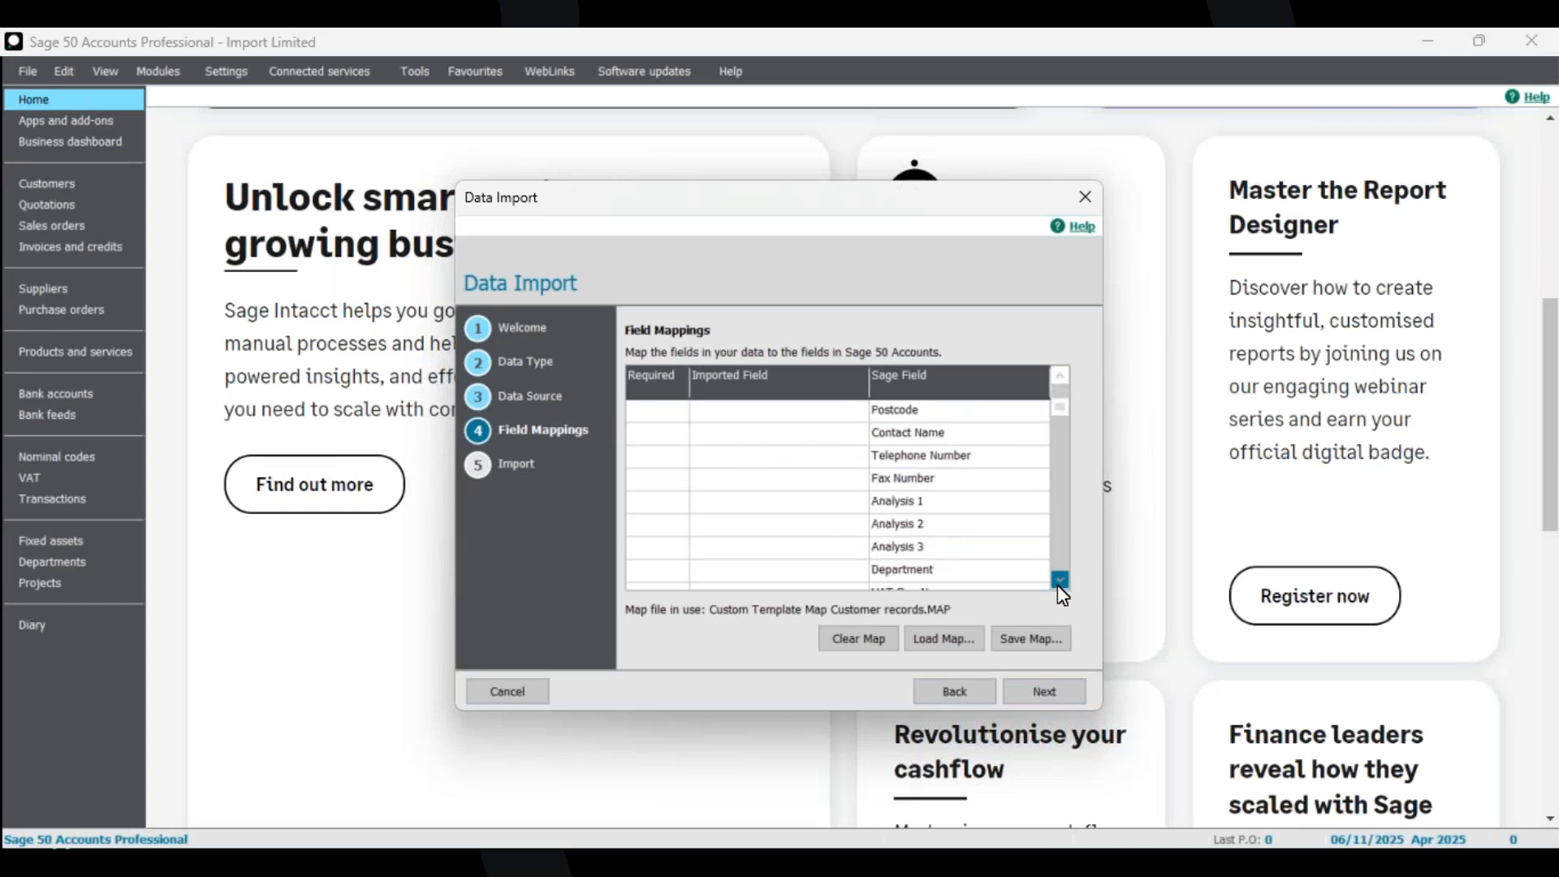
pyautogui.click(1059, 581)
pyautogui.click(847, 529)
pyautogui.click(849, 528)
pyautogui.scroll(-5, 784, 573)
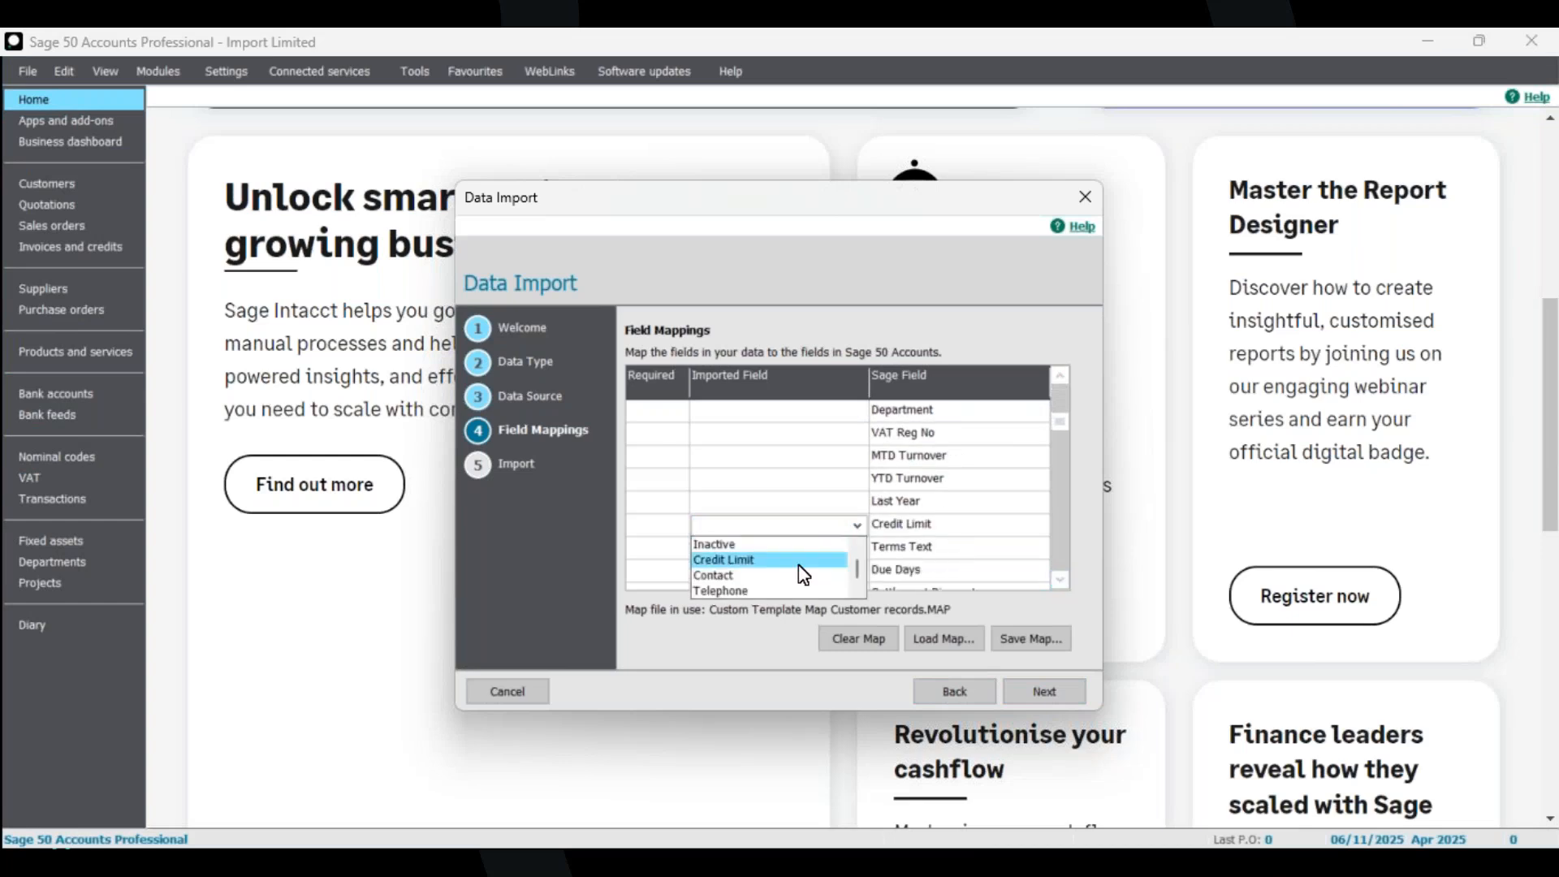
pyautogui.click(785, 560)
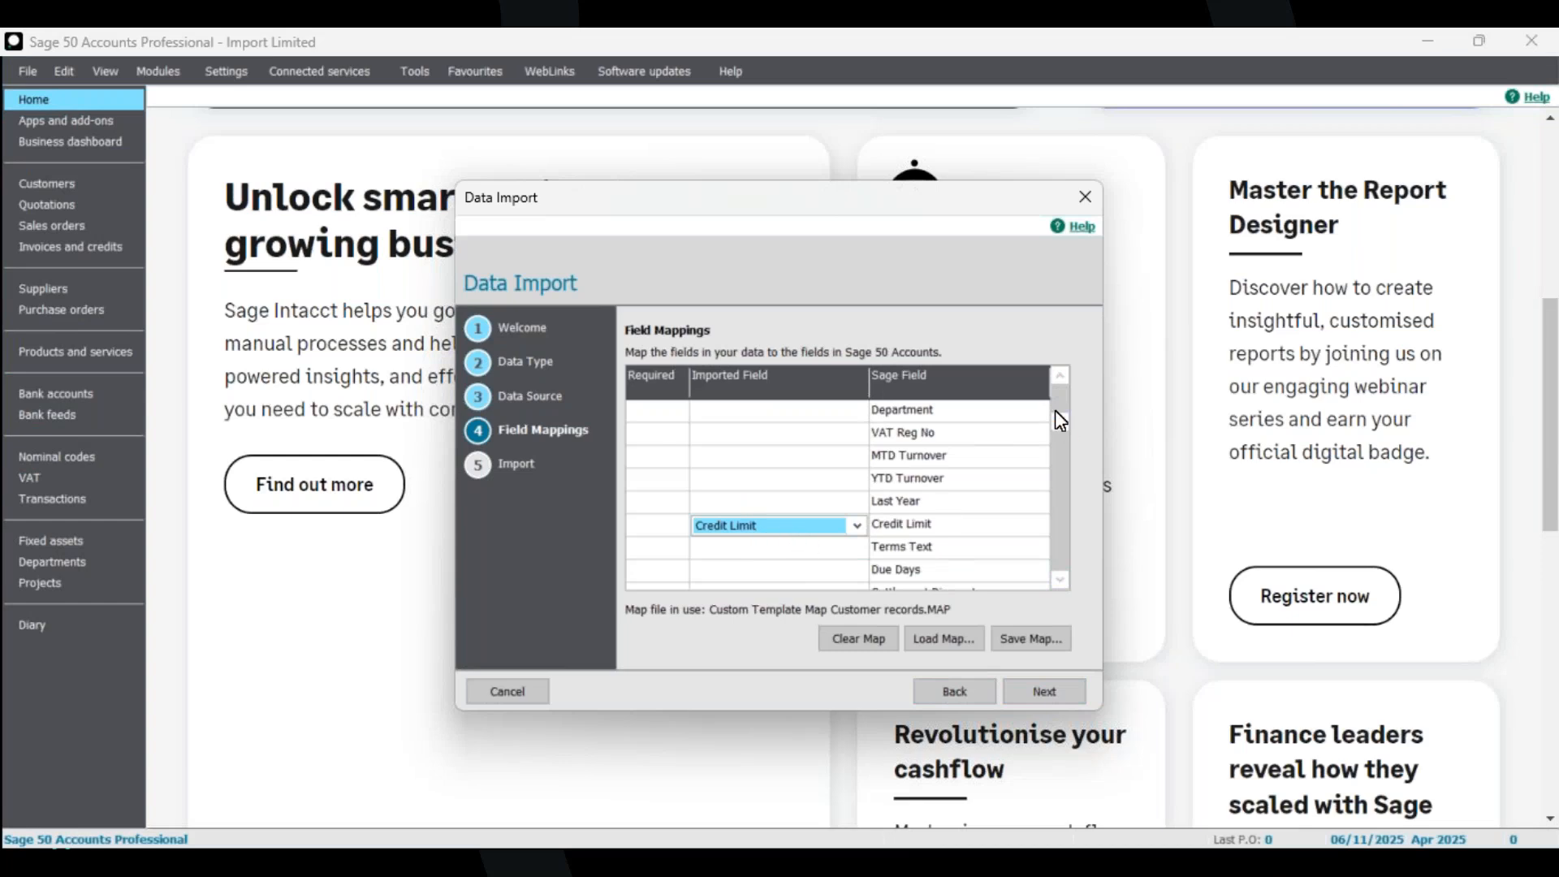
# Save the adjusted field mapping as a new map file named Credit Limit Records and continue the wizard.
pyautogui.scroll(4, 1059, 379)
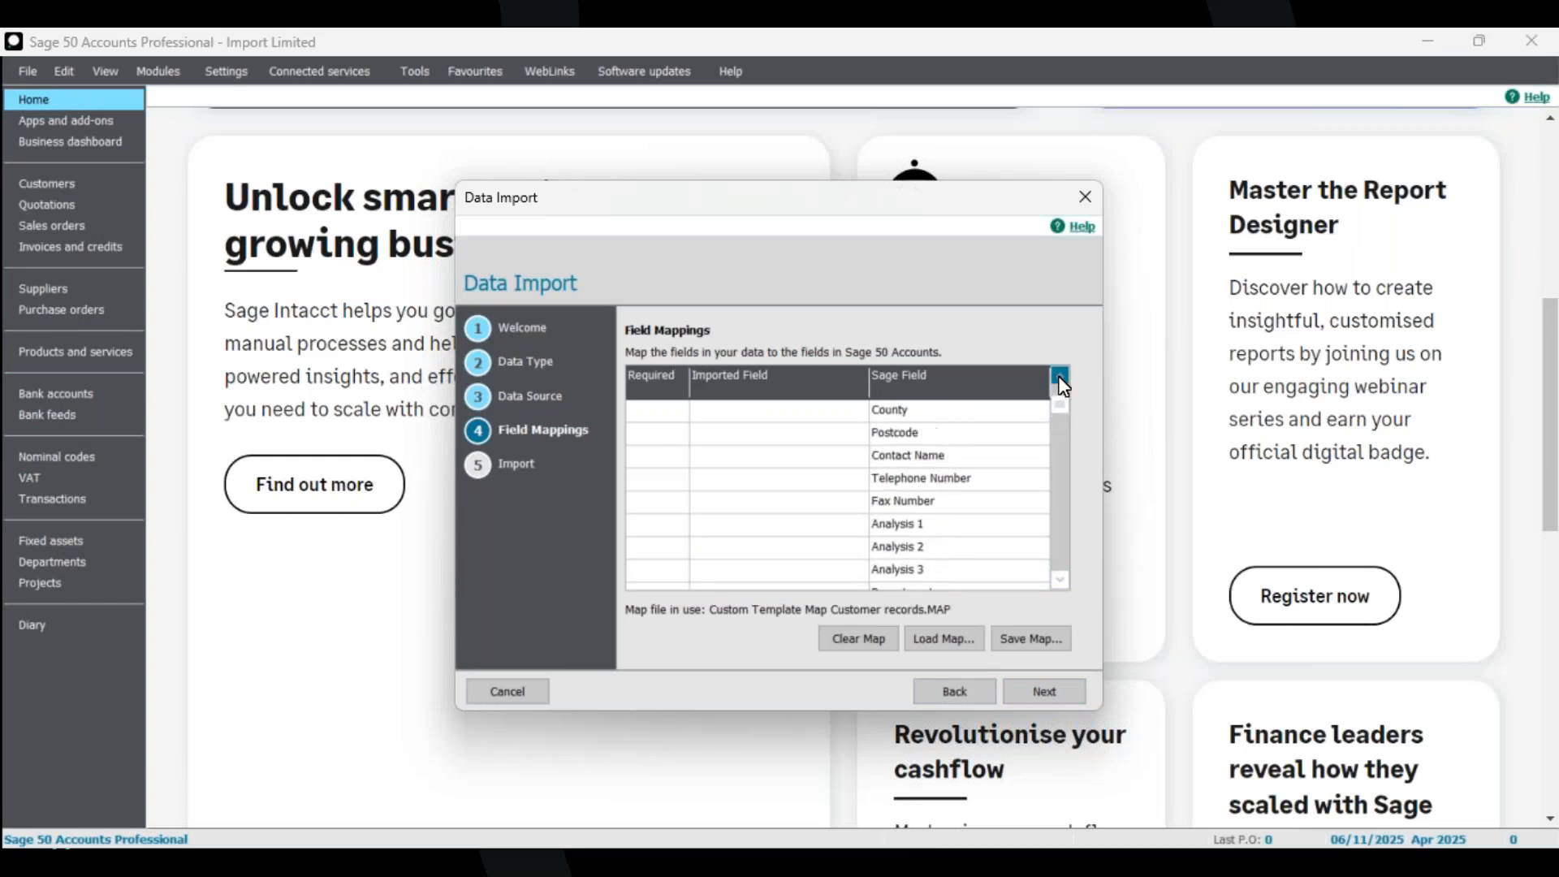
pyautogui.scroll(2, 1062, 382)
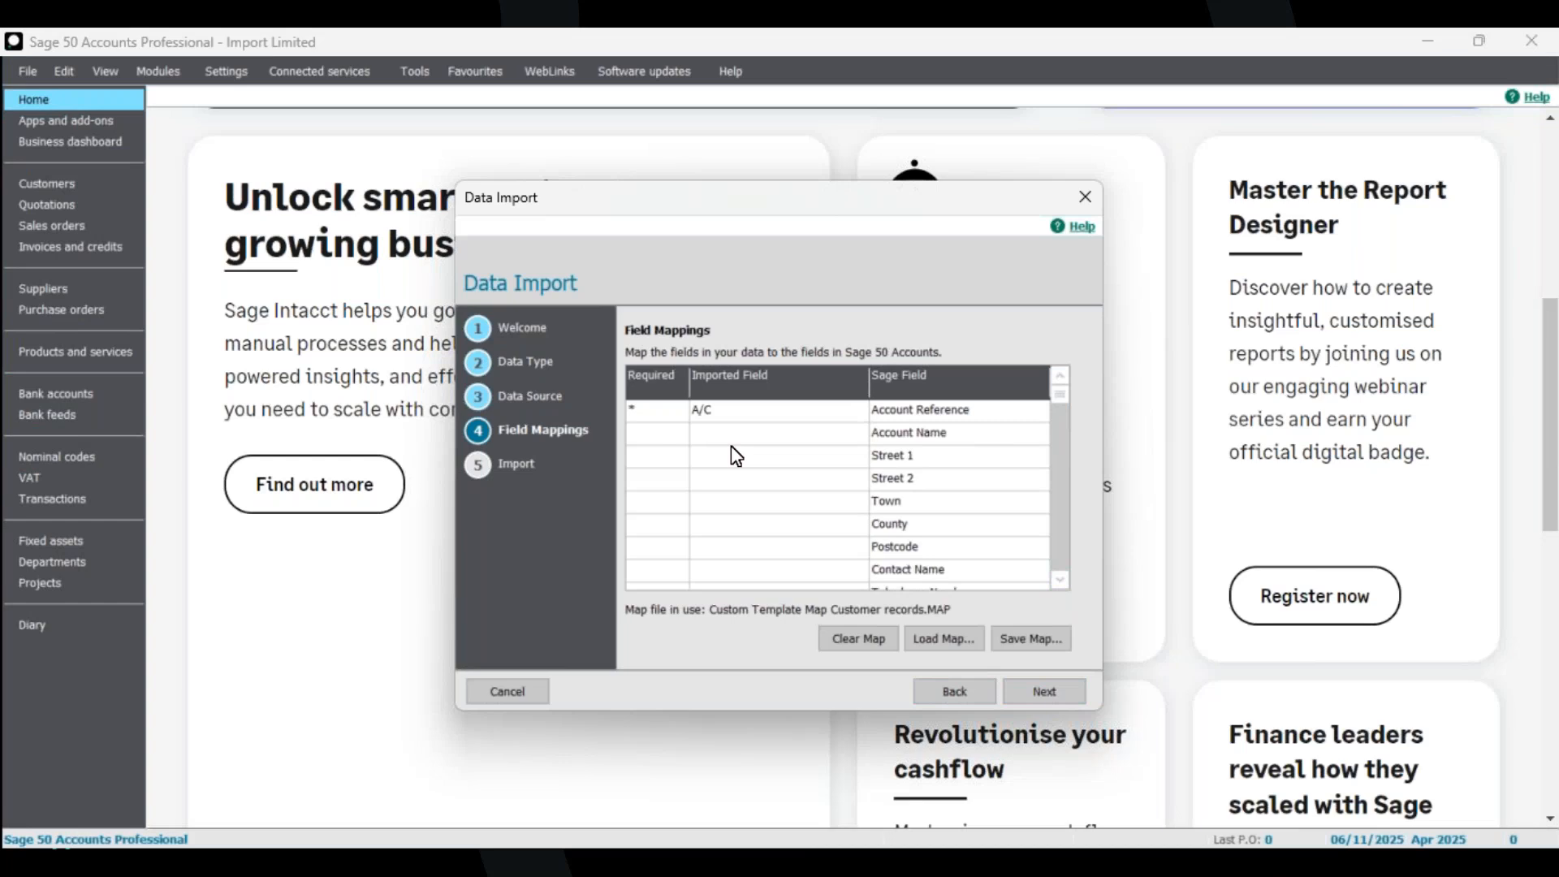
pyautogui.click(1045, 693)
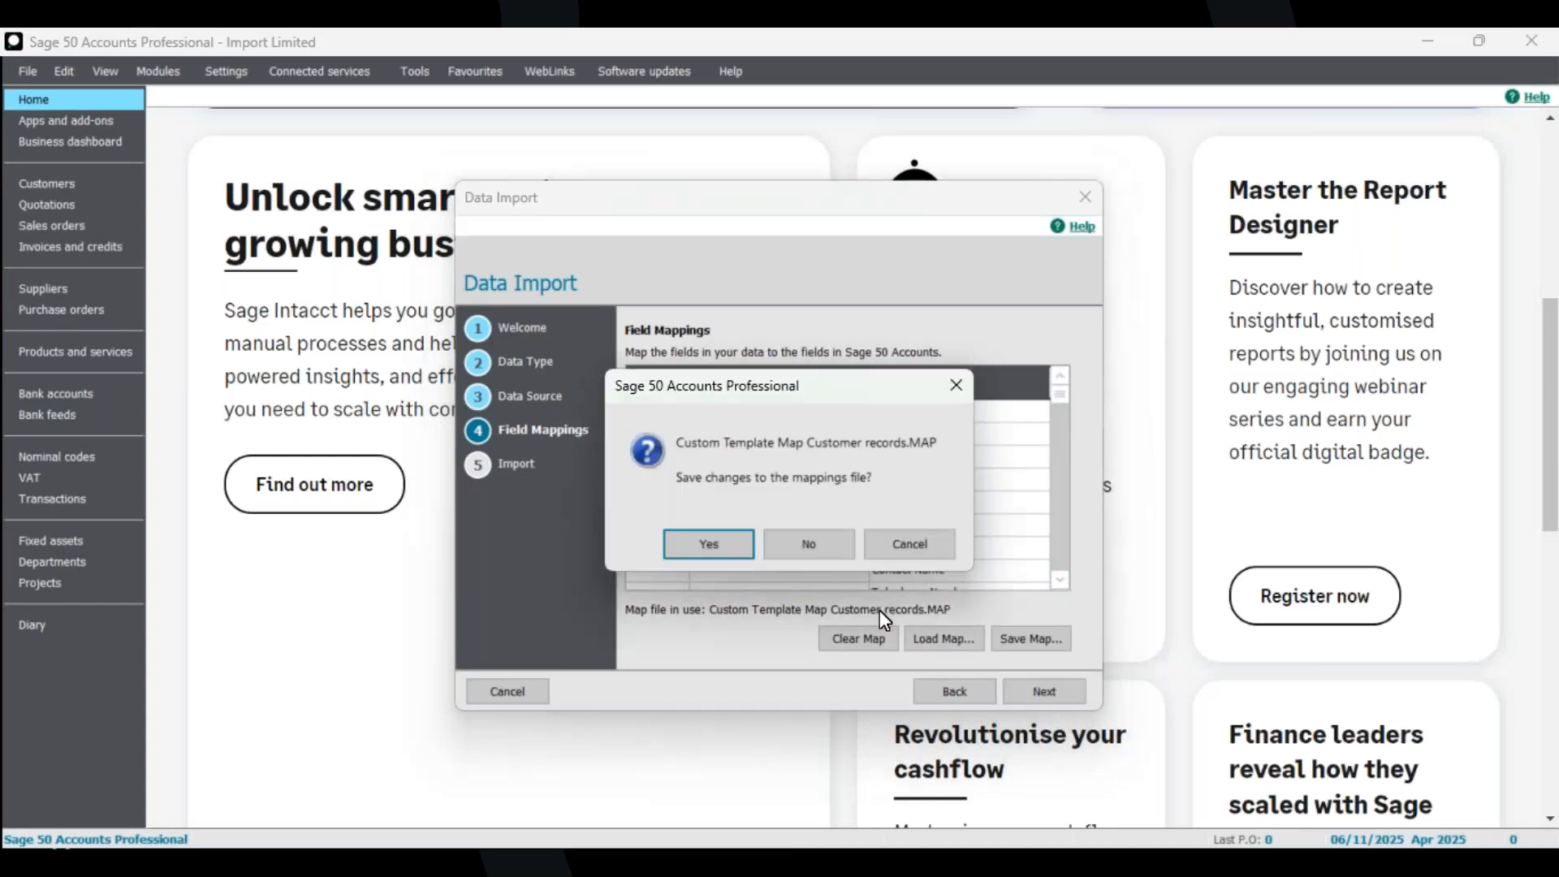
pyautogui.click(709, 545)
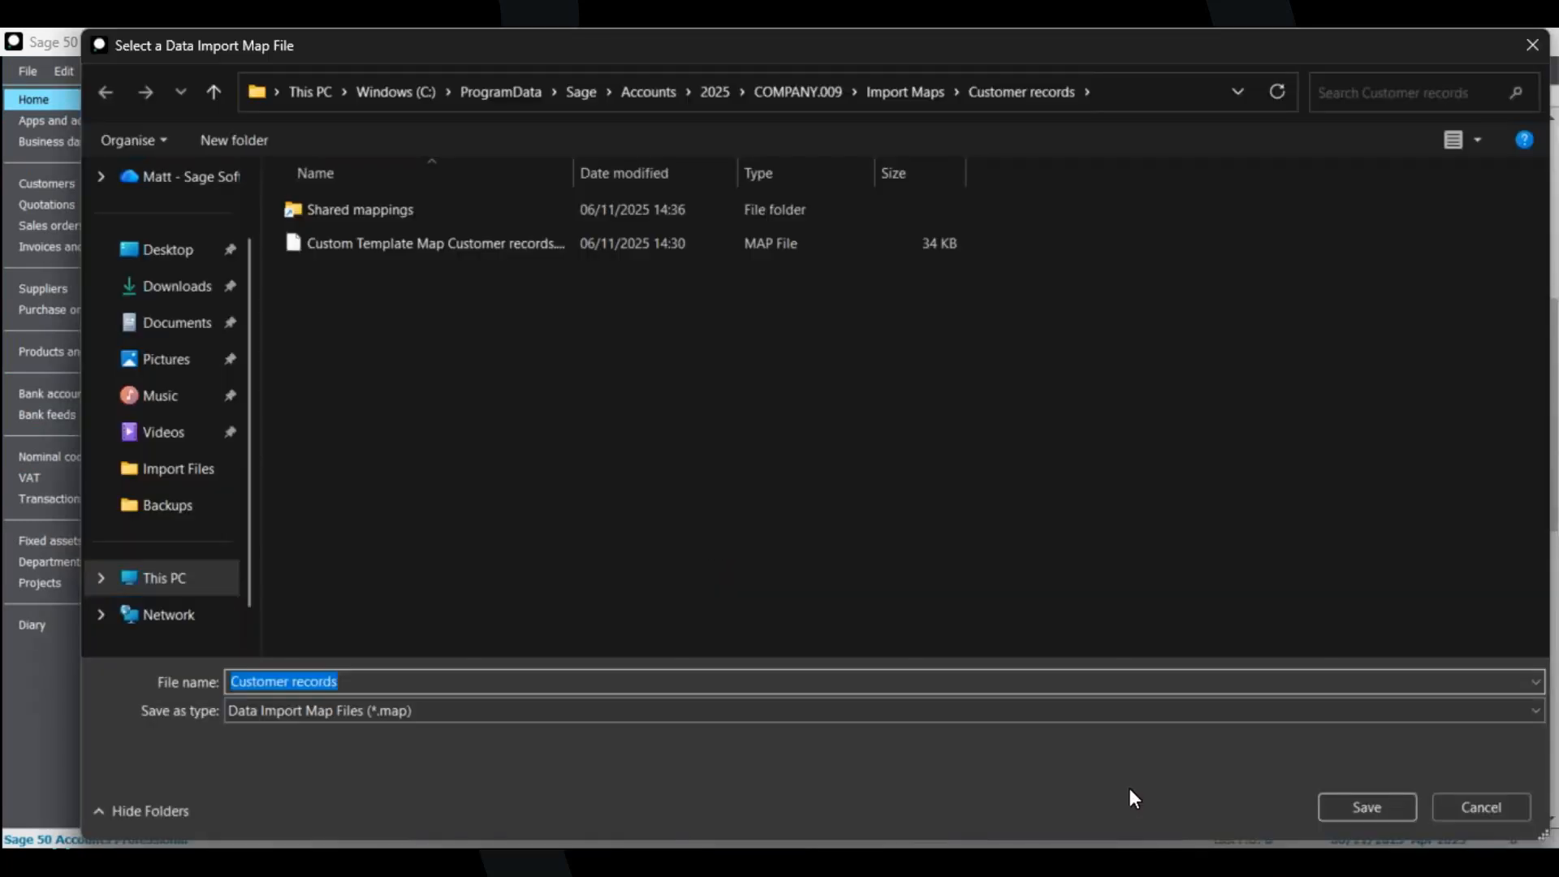
pyautogui.moveTo(438, 674); pyautogui.dragTo(202, 695)
pyautogui.write('Credit Limit Reco')
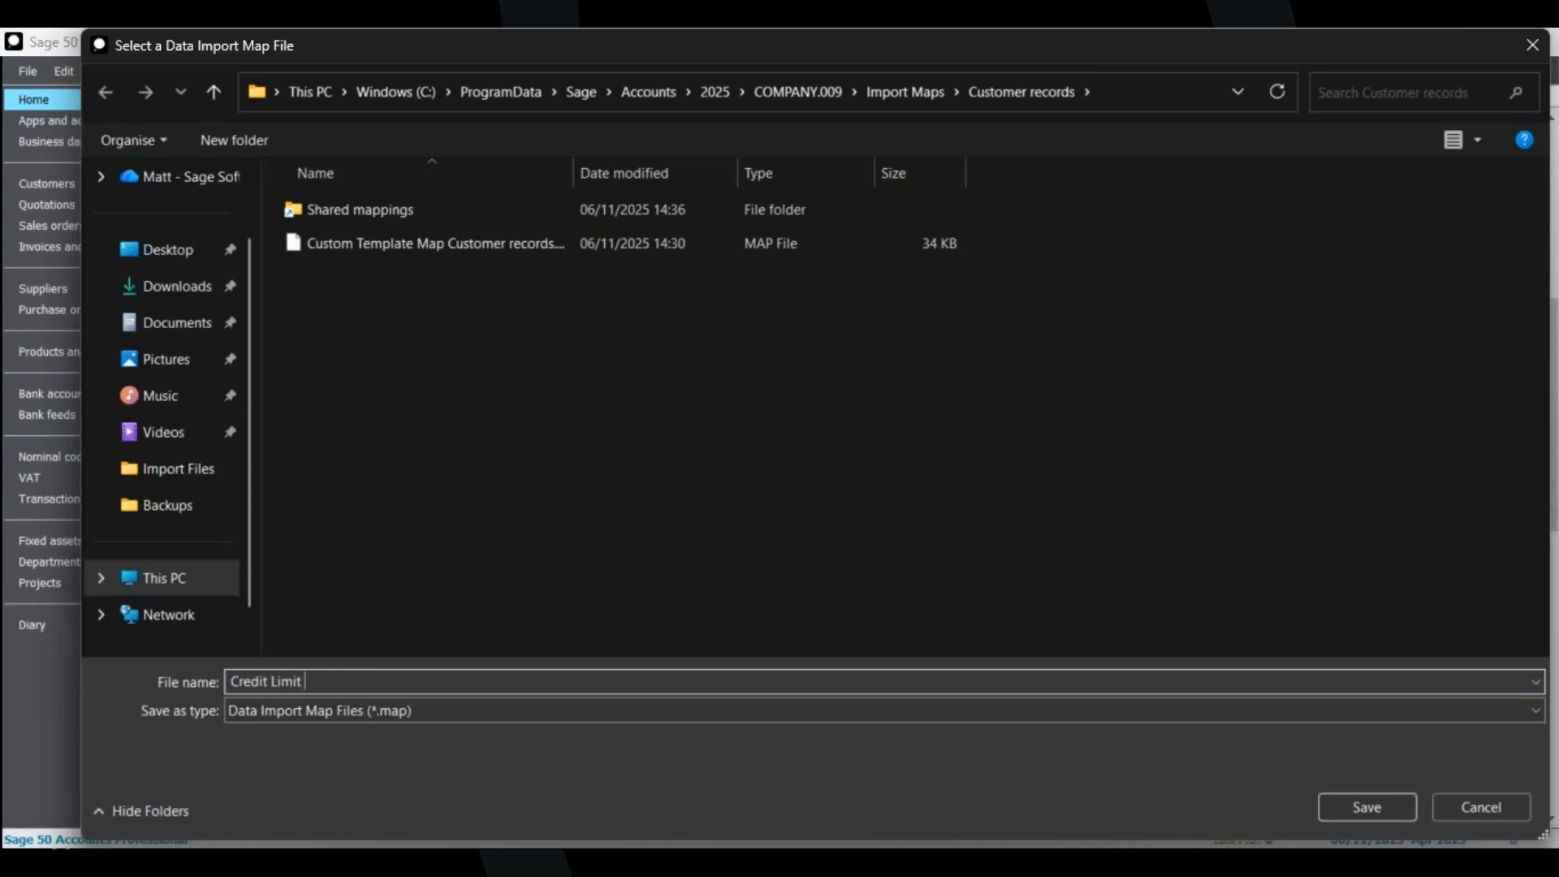
pyautogui.write('rds')
pyautogui.click(1395, 812)
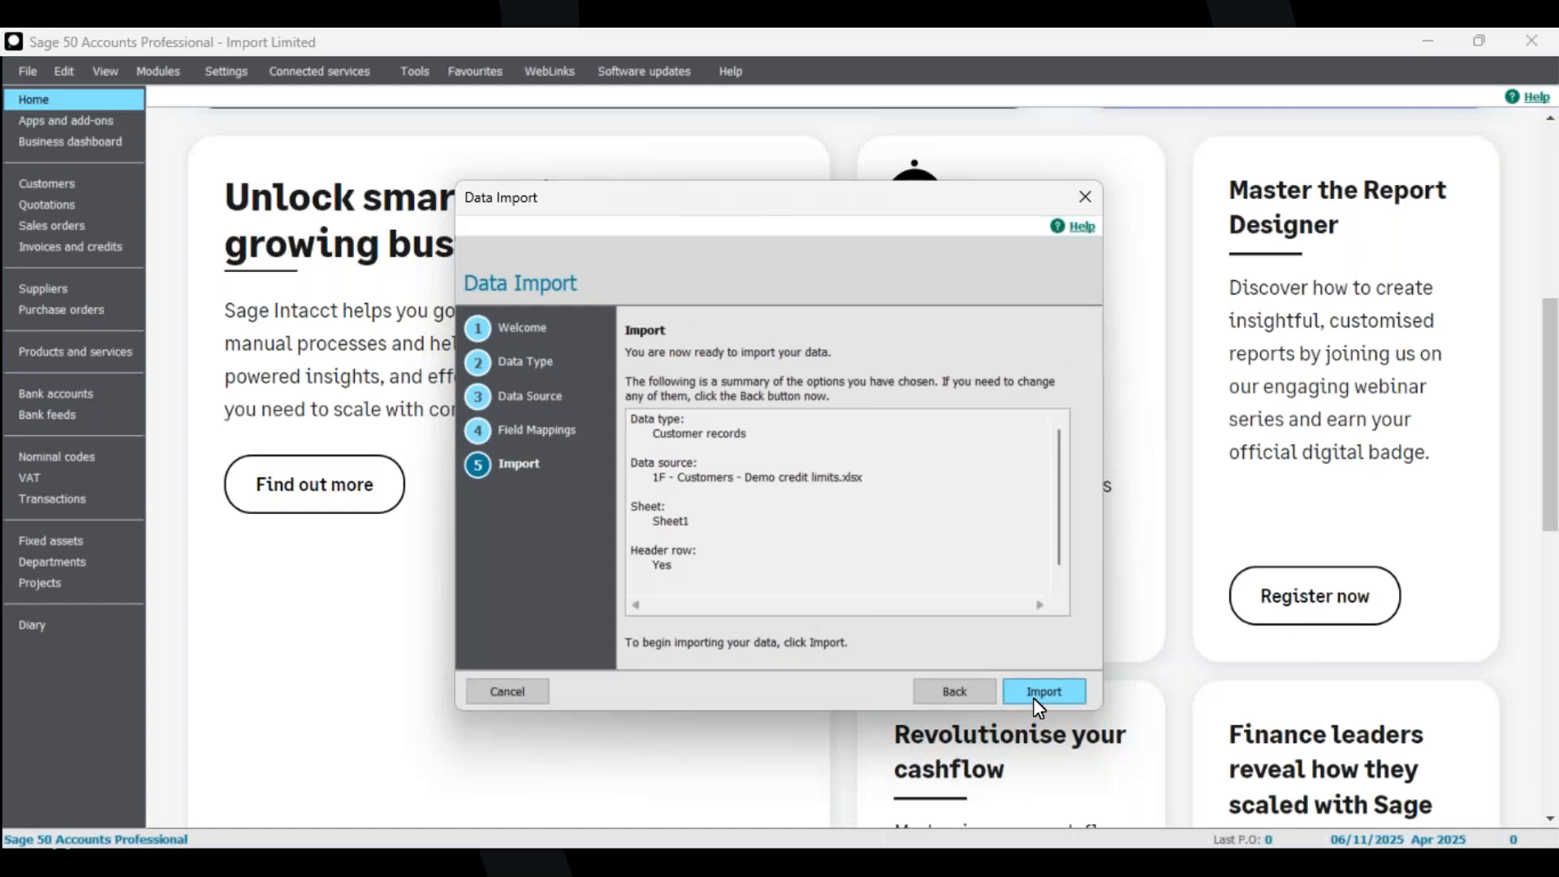
# Run the customer import, close the results, and open the Customers list to check the updated credit limits.
pyautogui.click(897, 507)
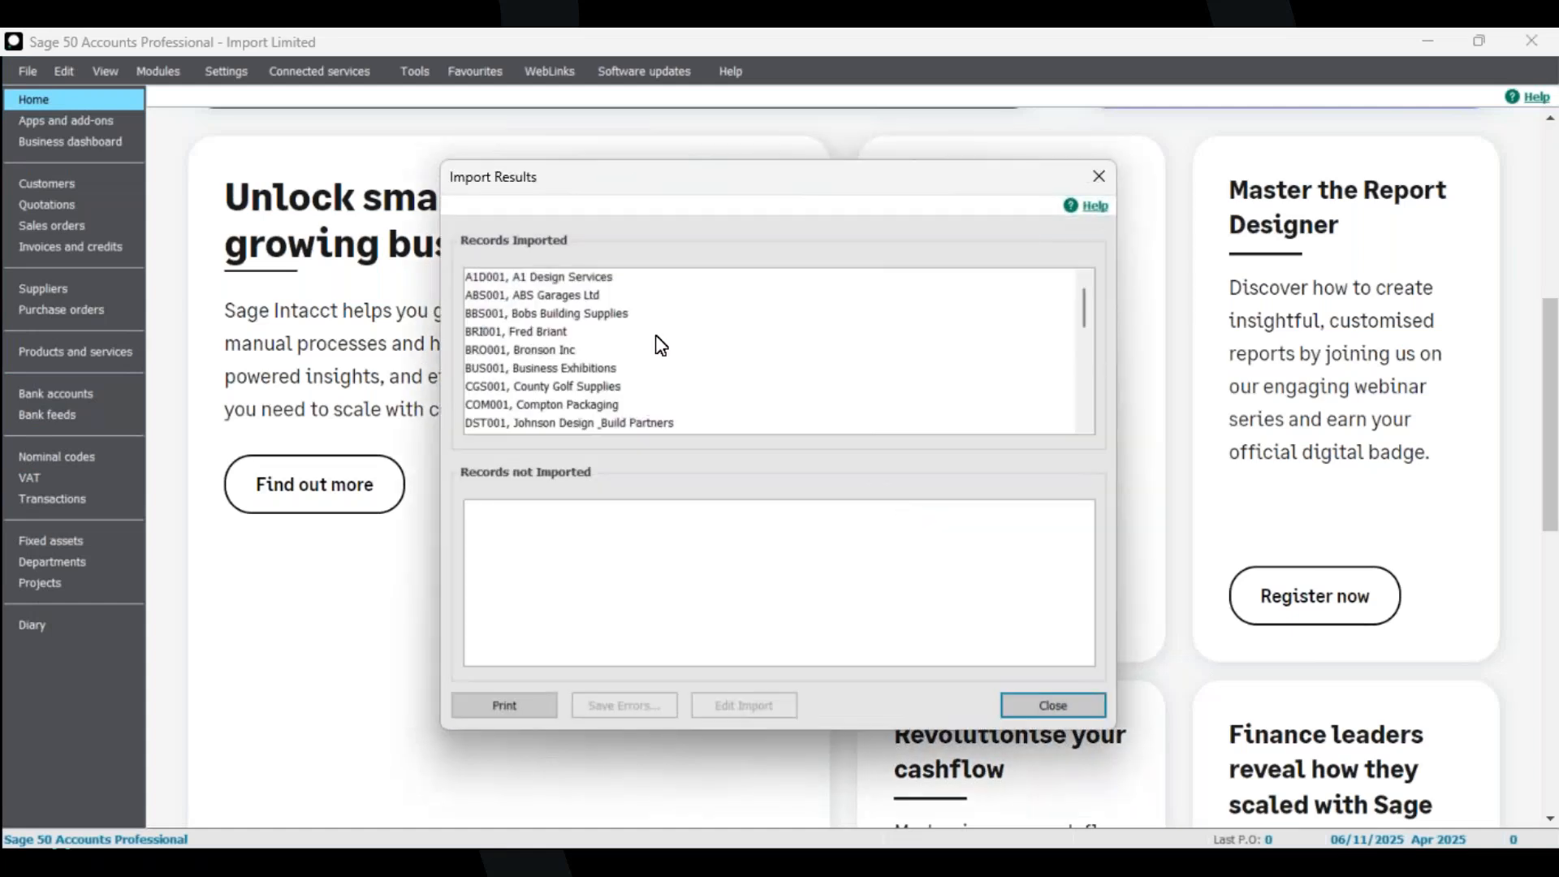
pyautogui.scroll(-7, 651, 321)
pyautogui.scroll(-2, 651, 321)
pyautogui.scroll(8, 640, 331)
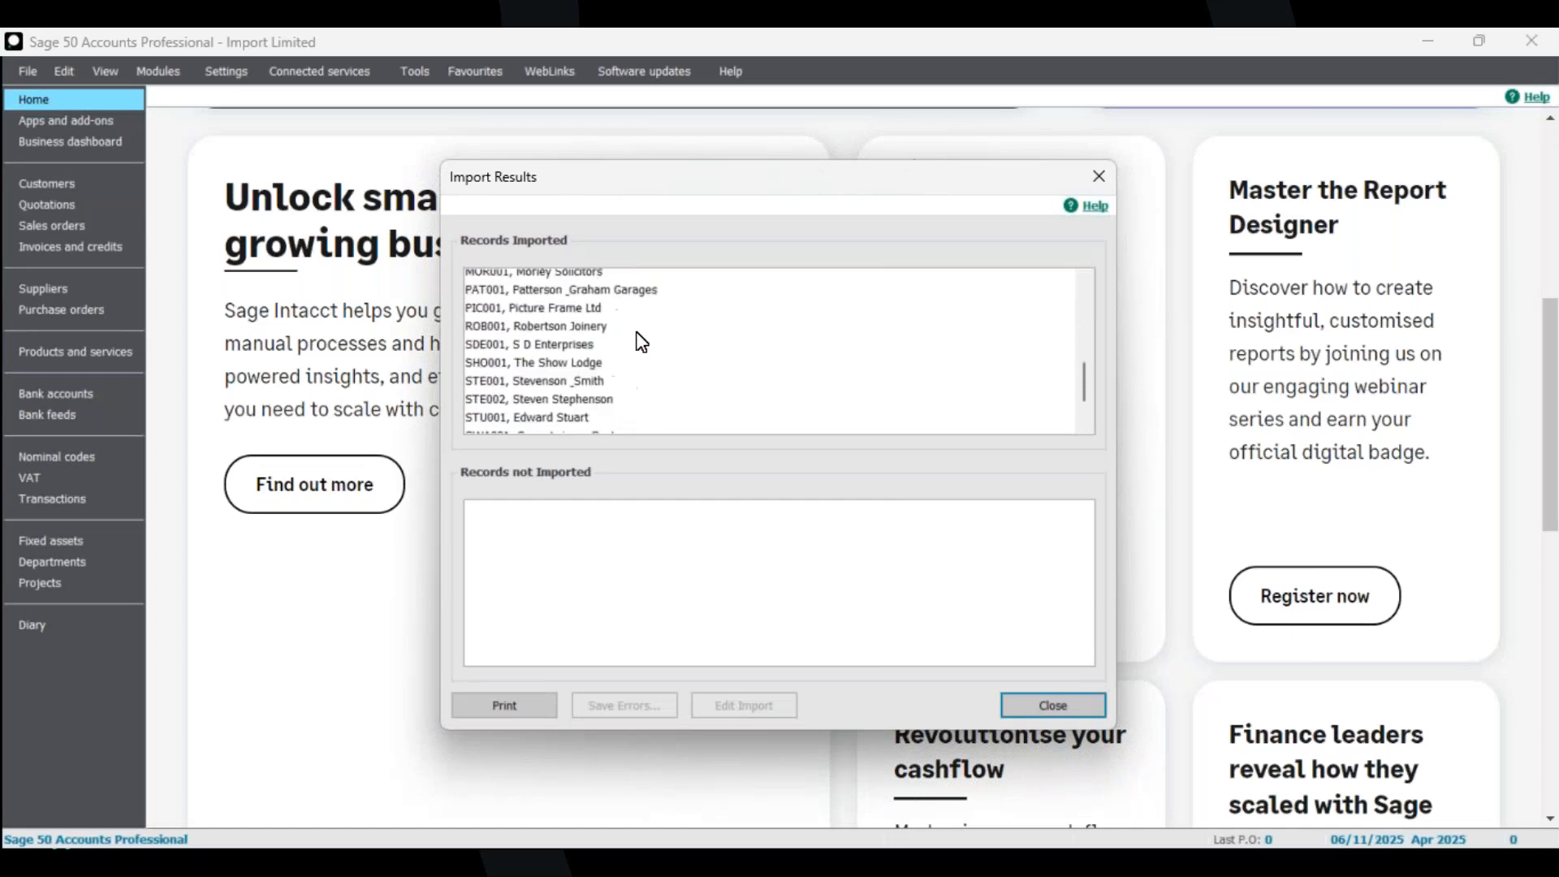
pyautogui.scroll(1, 641, 345)
pyautogui.click(1046, 700)
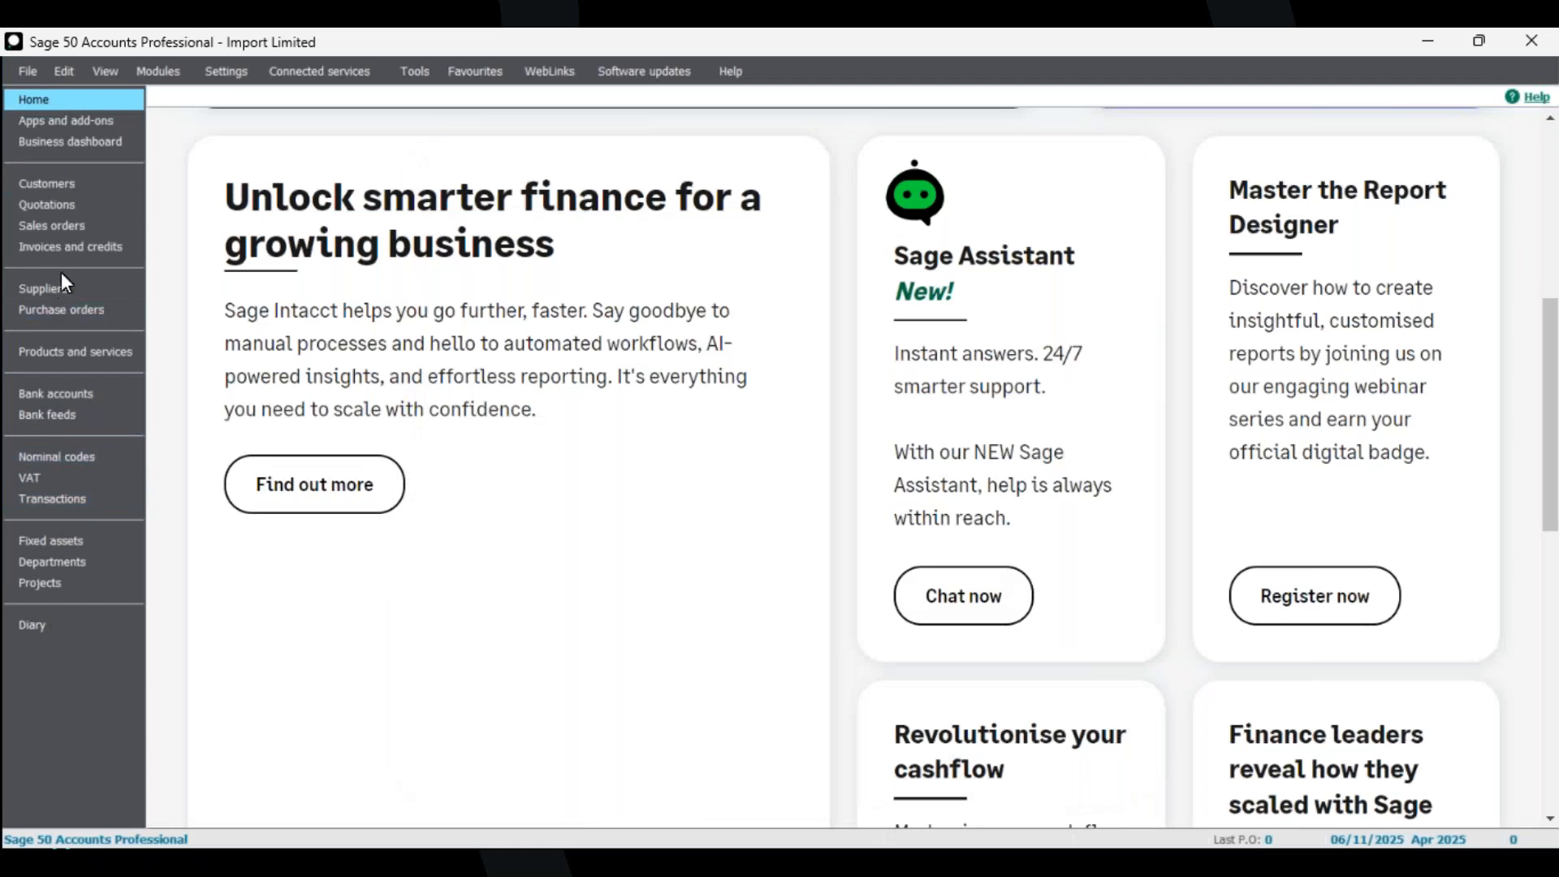
pyautogui.click(75, 187)
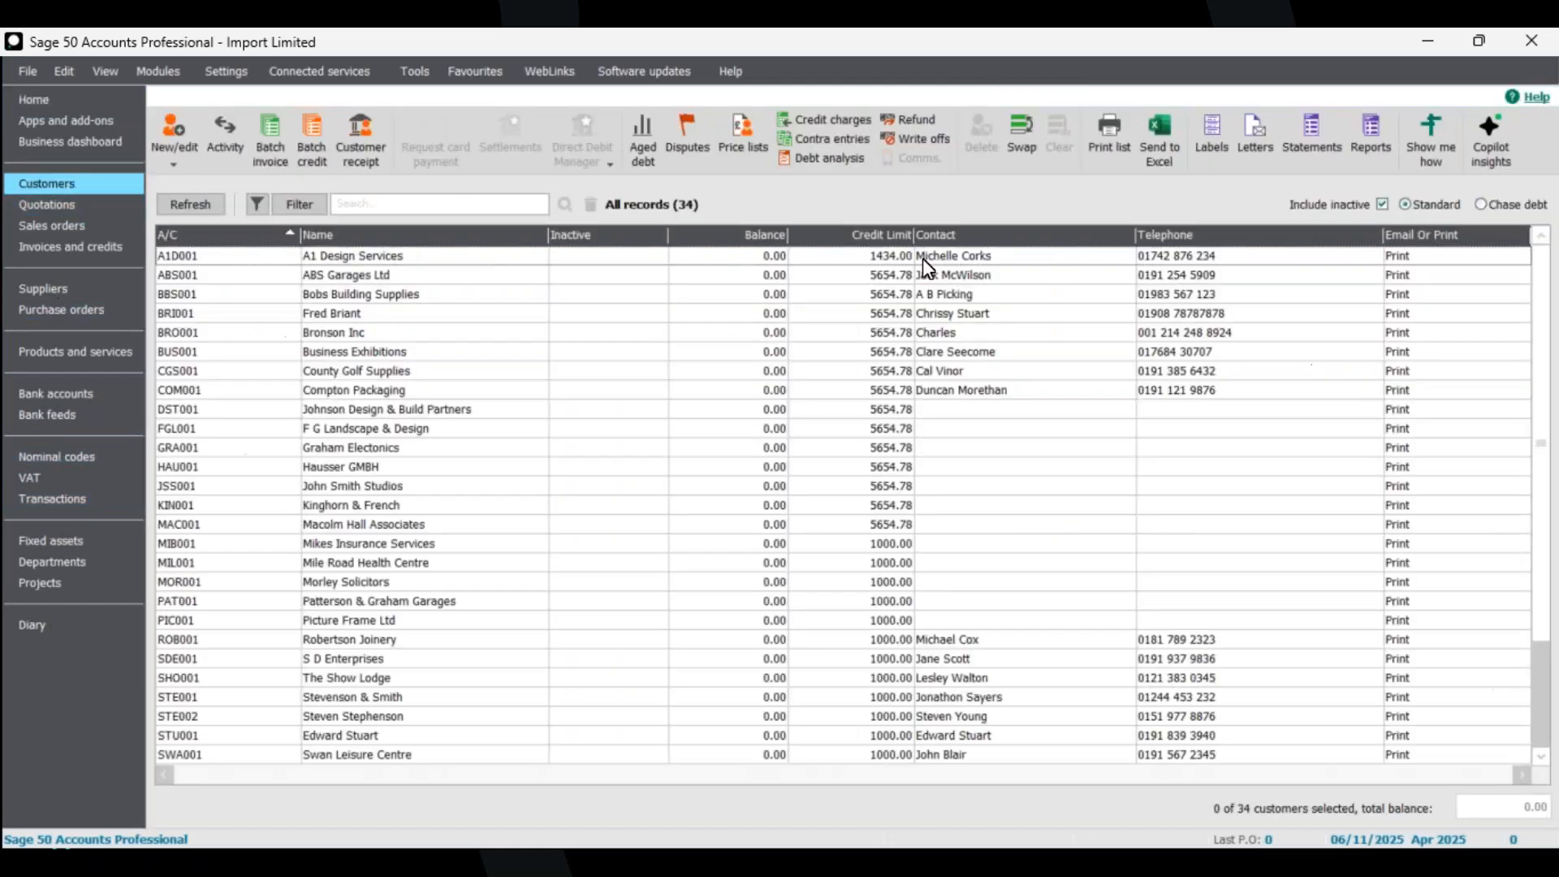
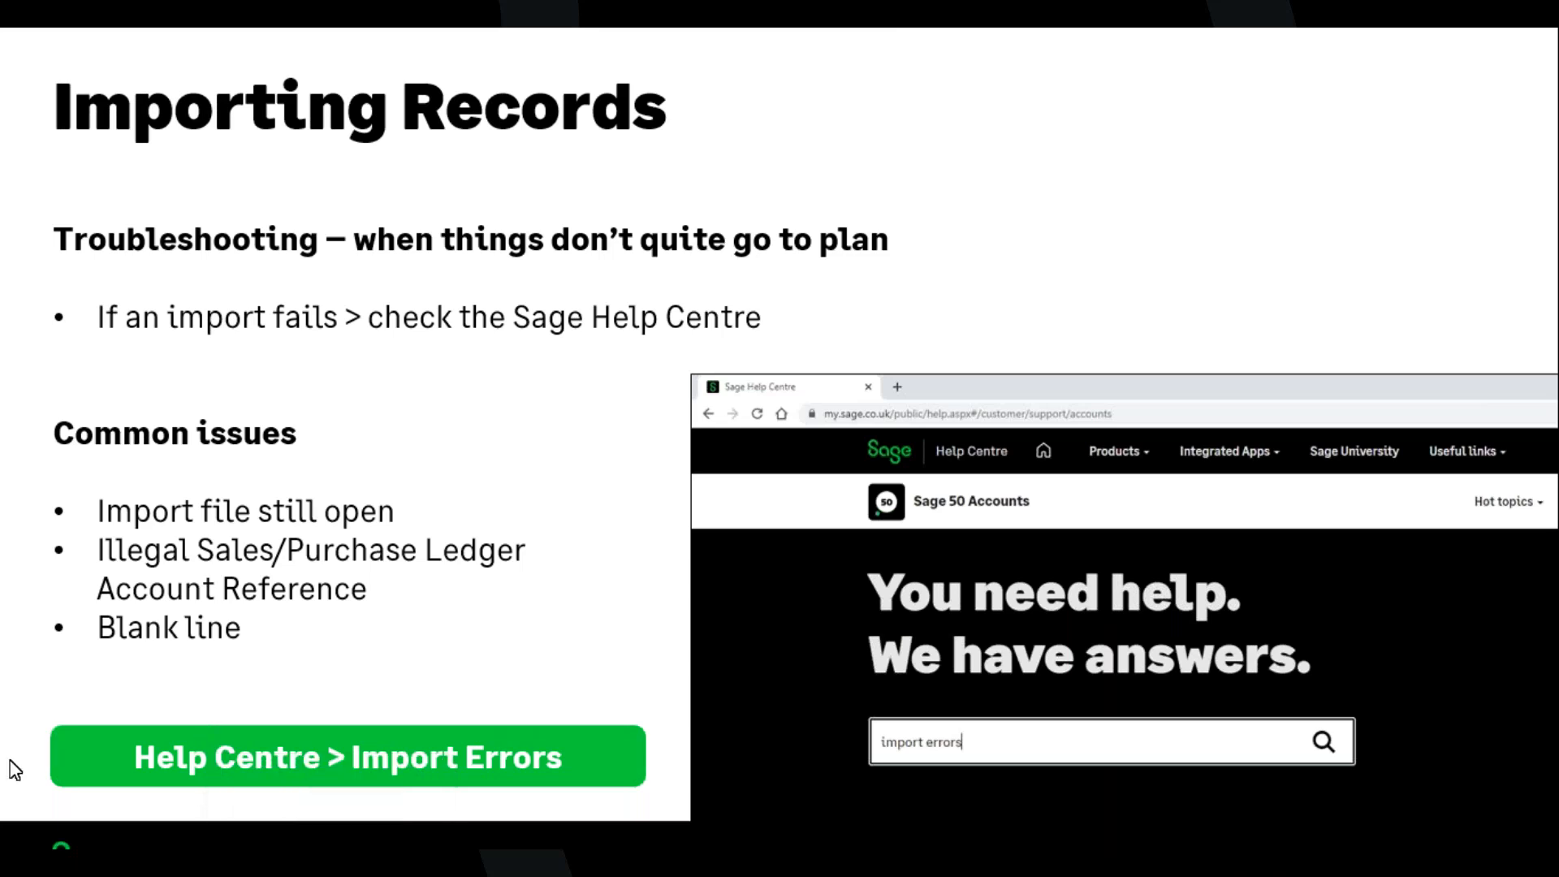
# Return to Sage 50 and start a Customer records import in the Data Import wizard.
pyautogui.hotkey('alt', 'Tab')
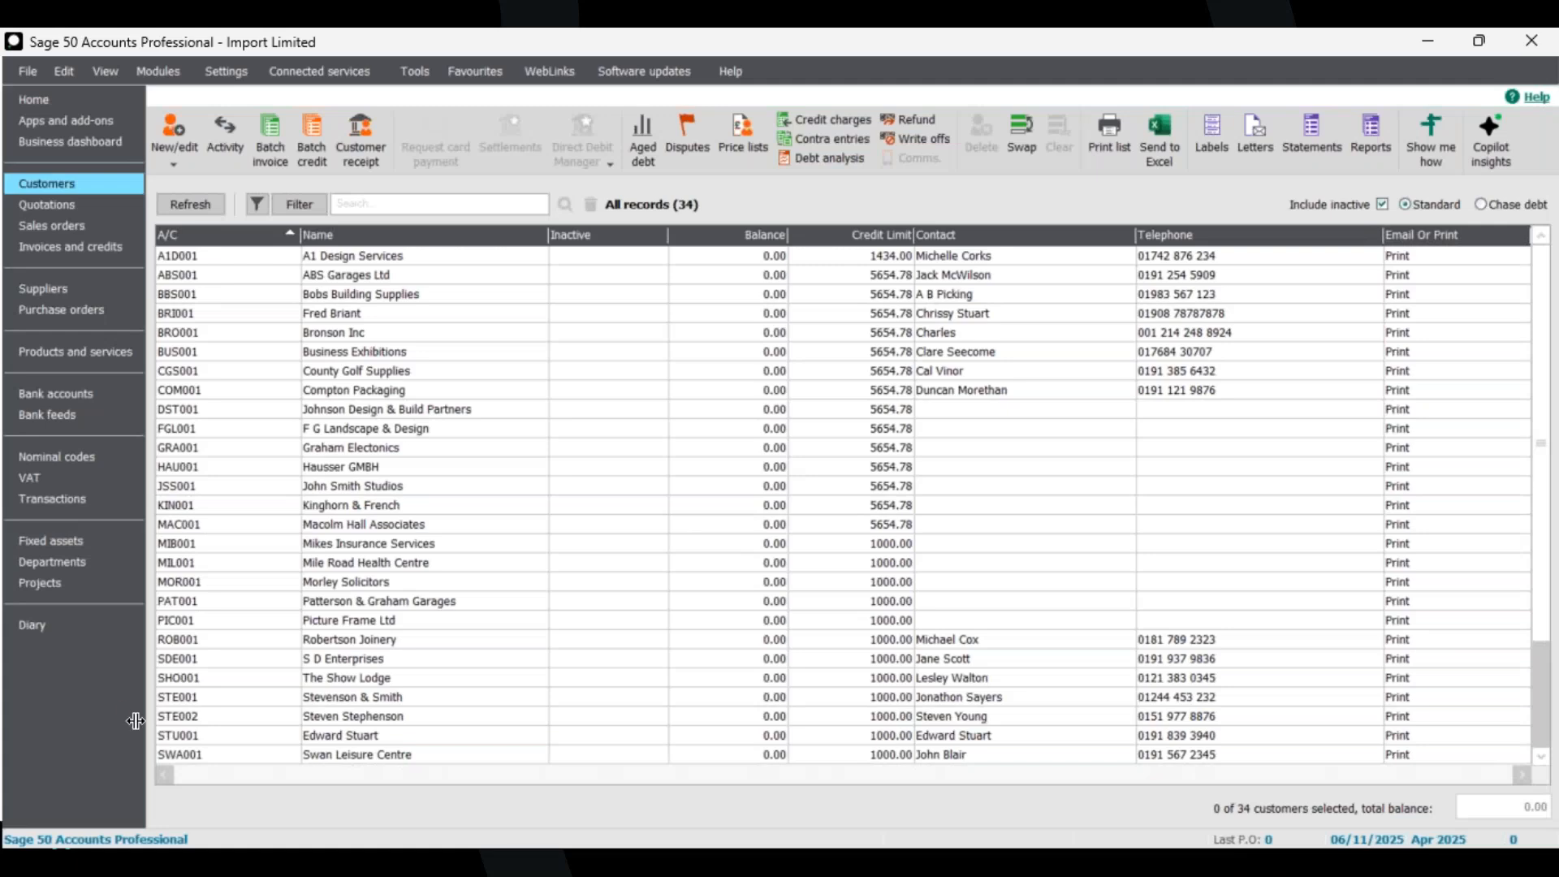
pyautogui.hotkey('alt', 'Tab')
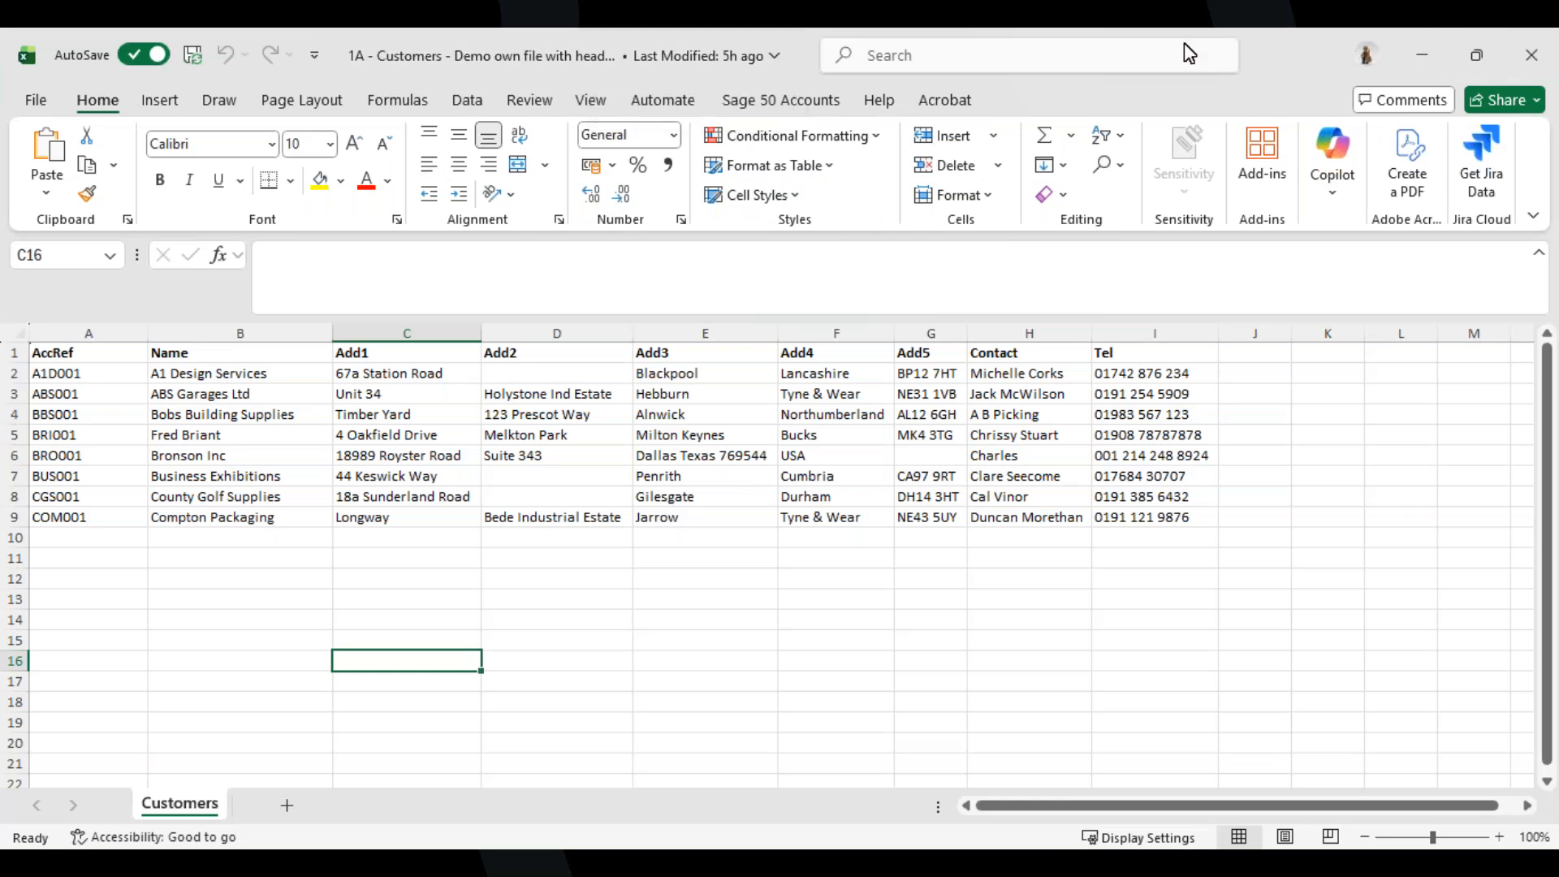
pyautogui.click(1422, 55)
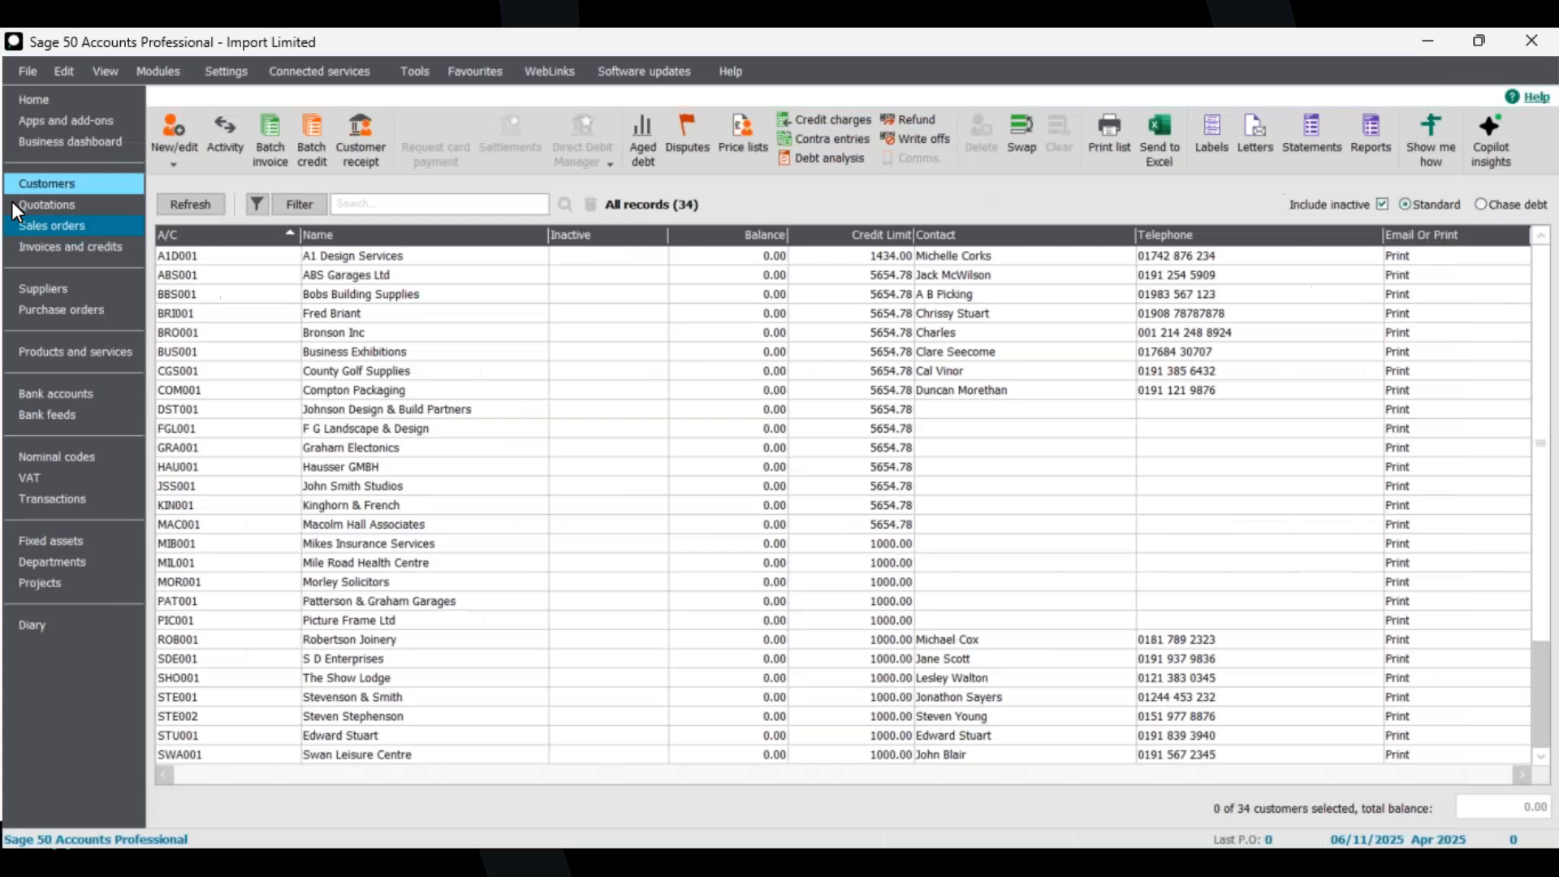
pyautogui.click(30, 70)
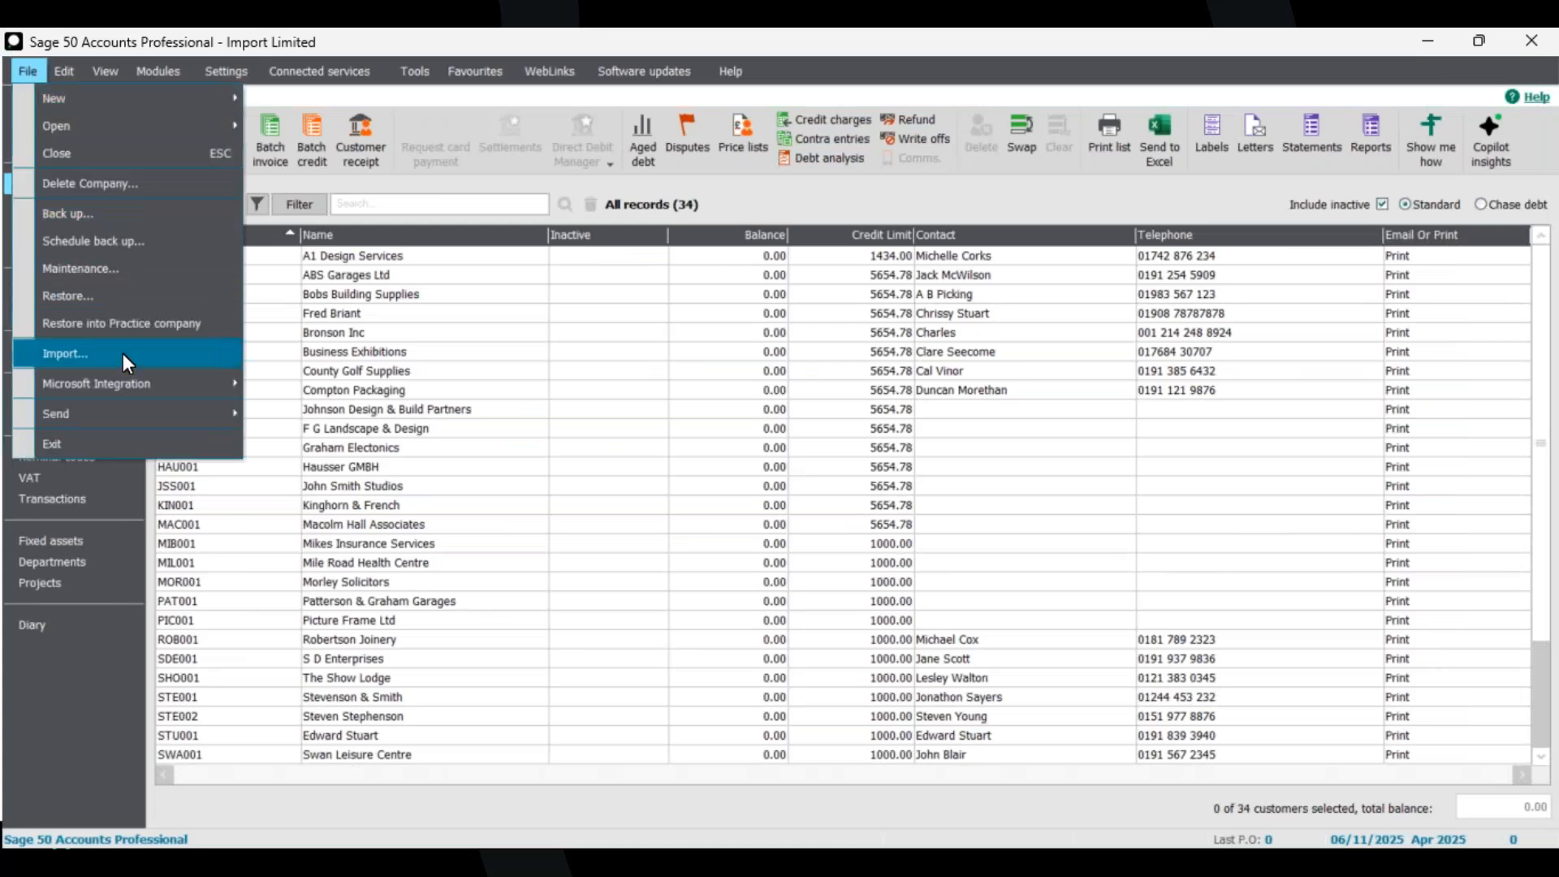
pyautogui.click(121, 353)
pyautogui.click(877, 510)
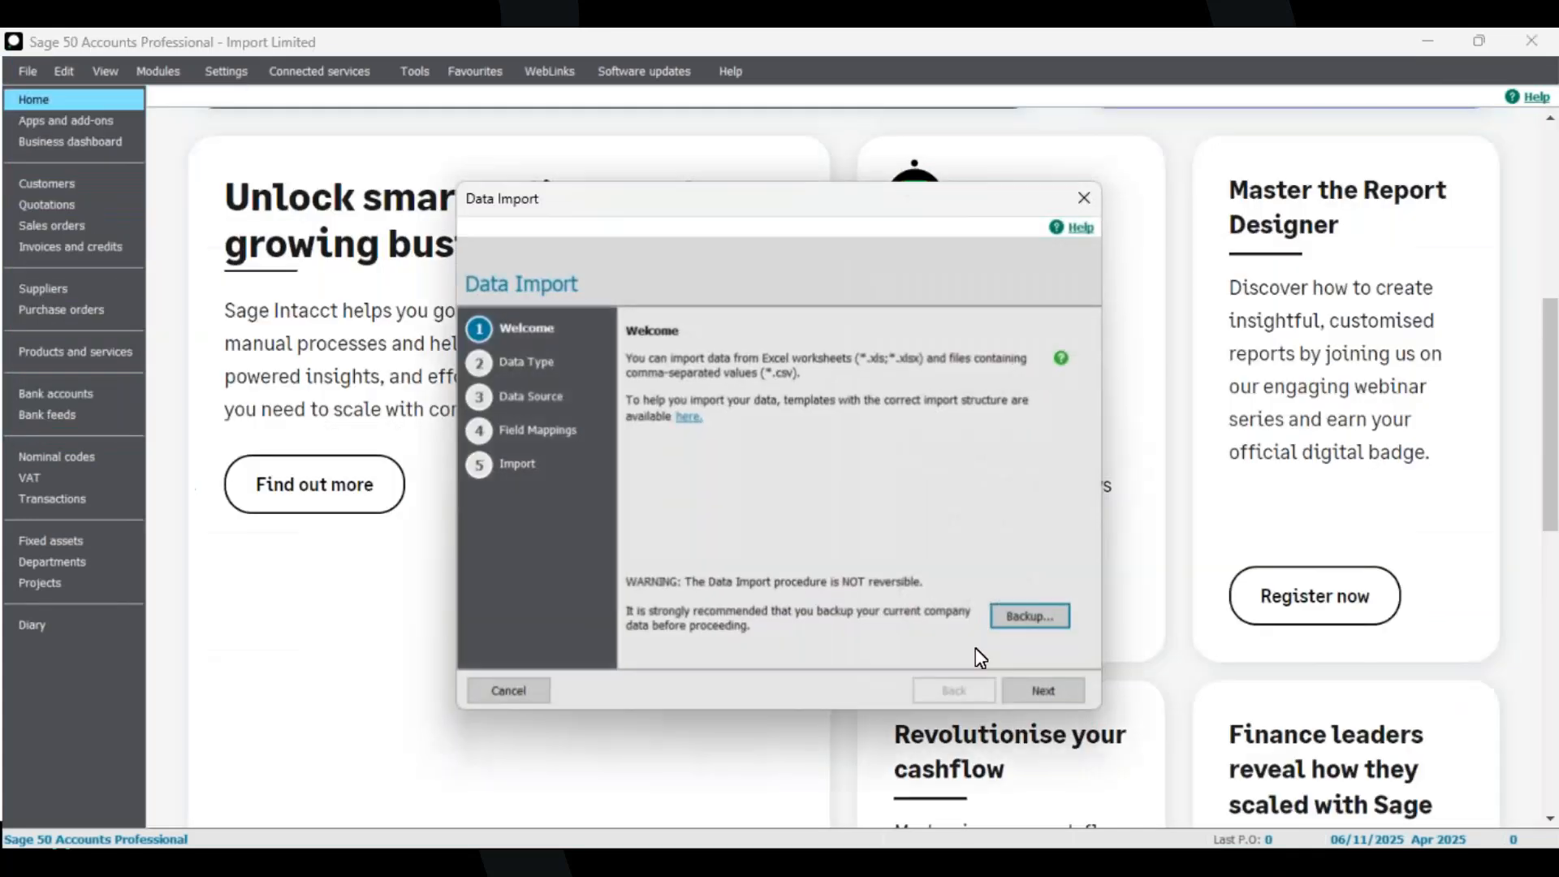
pyautogui.click(1051, 690)
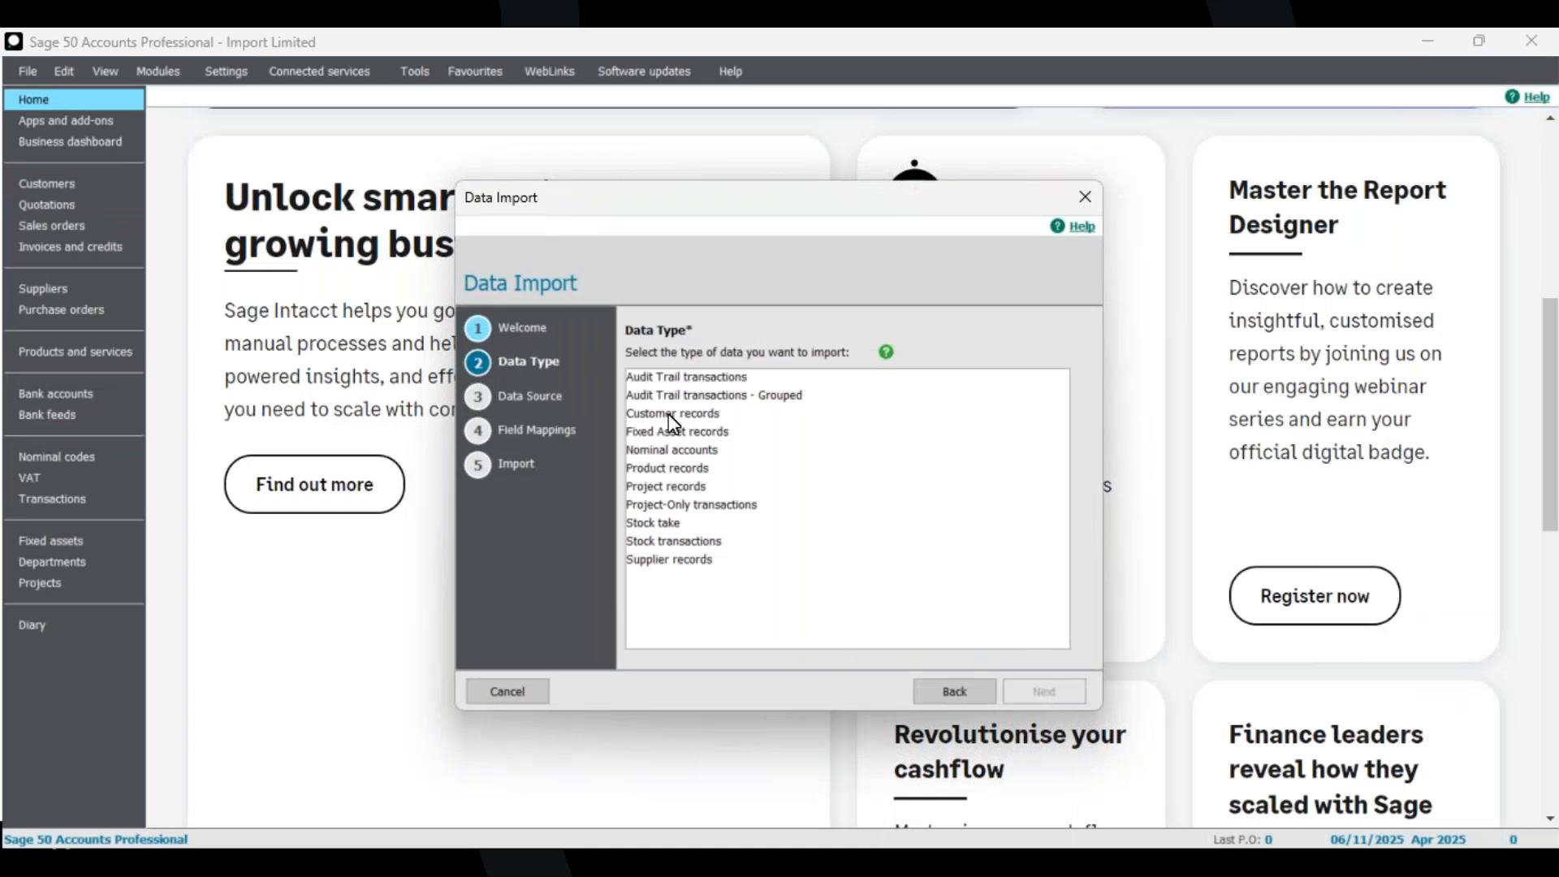
pyautogui.click(670, 413)
pyautogui.click(1044, 691)
# Try to open the 1A - Customers - Demo own file with headings workbook from the Desktop Import Files folder as the import source.
pyautogui.click(1027, 469)
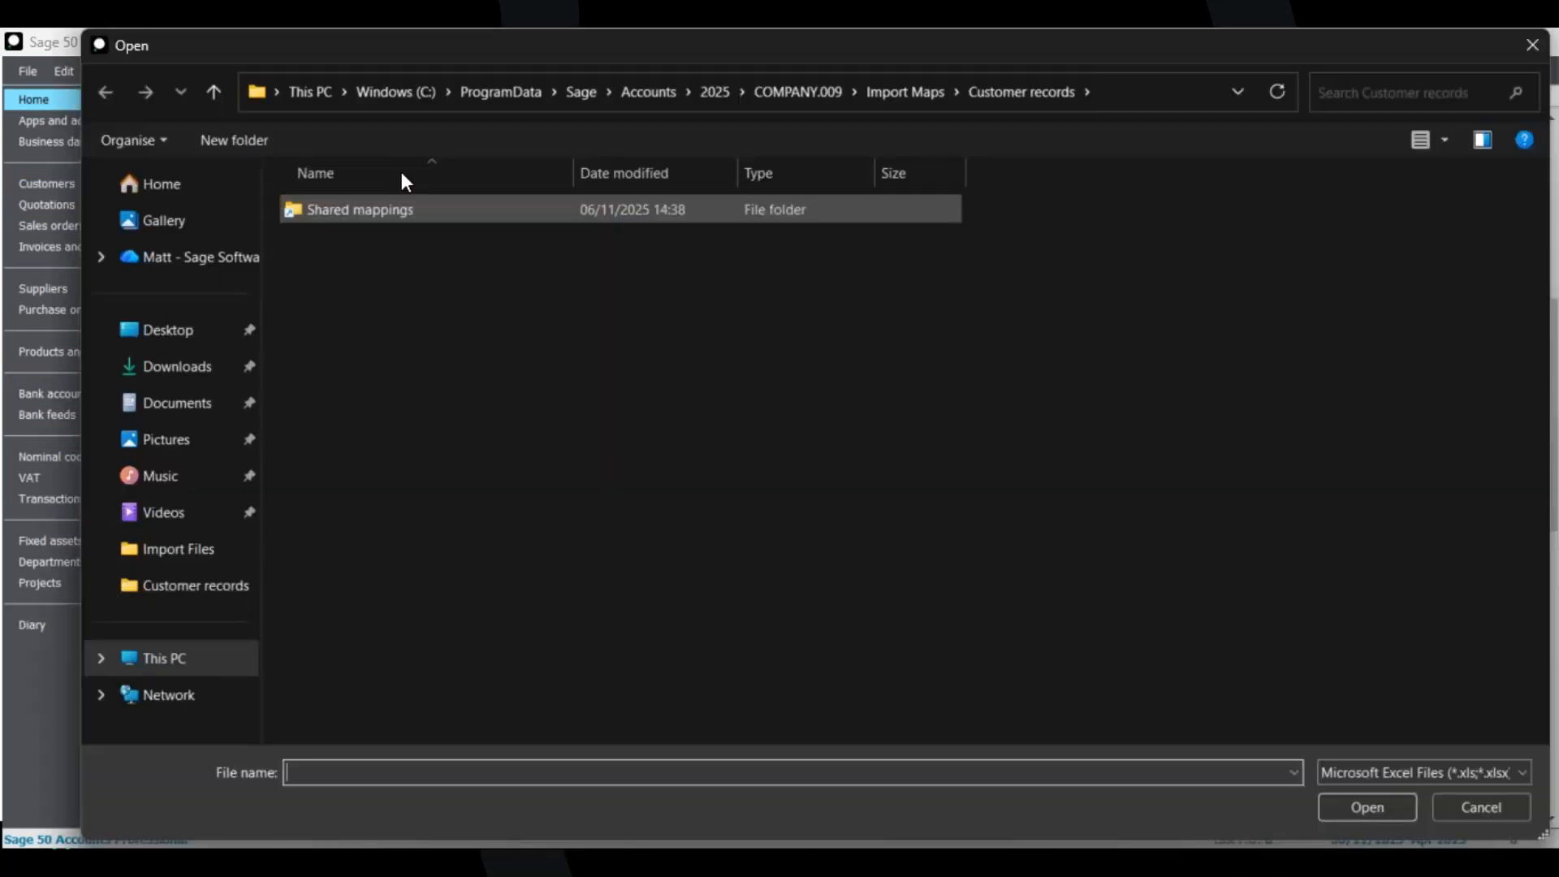
pyautogui.click(172, 332)
pyautogui.doubleClick(426, 436)
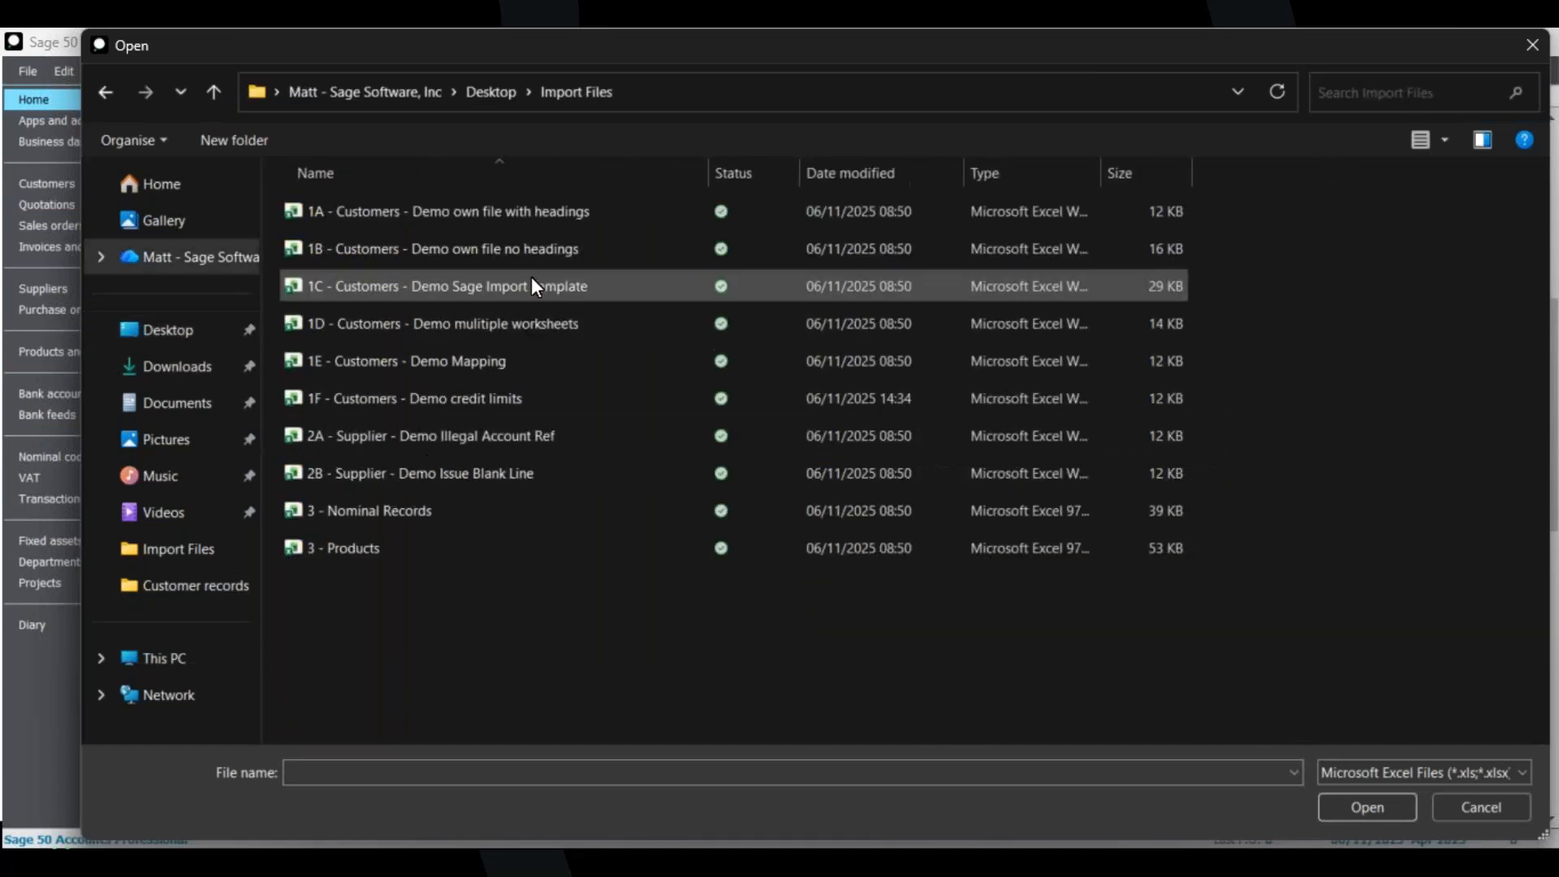
pyautogui.click(543, 213)
pyautogui.click(1377, 808)
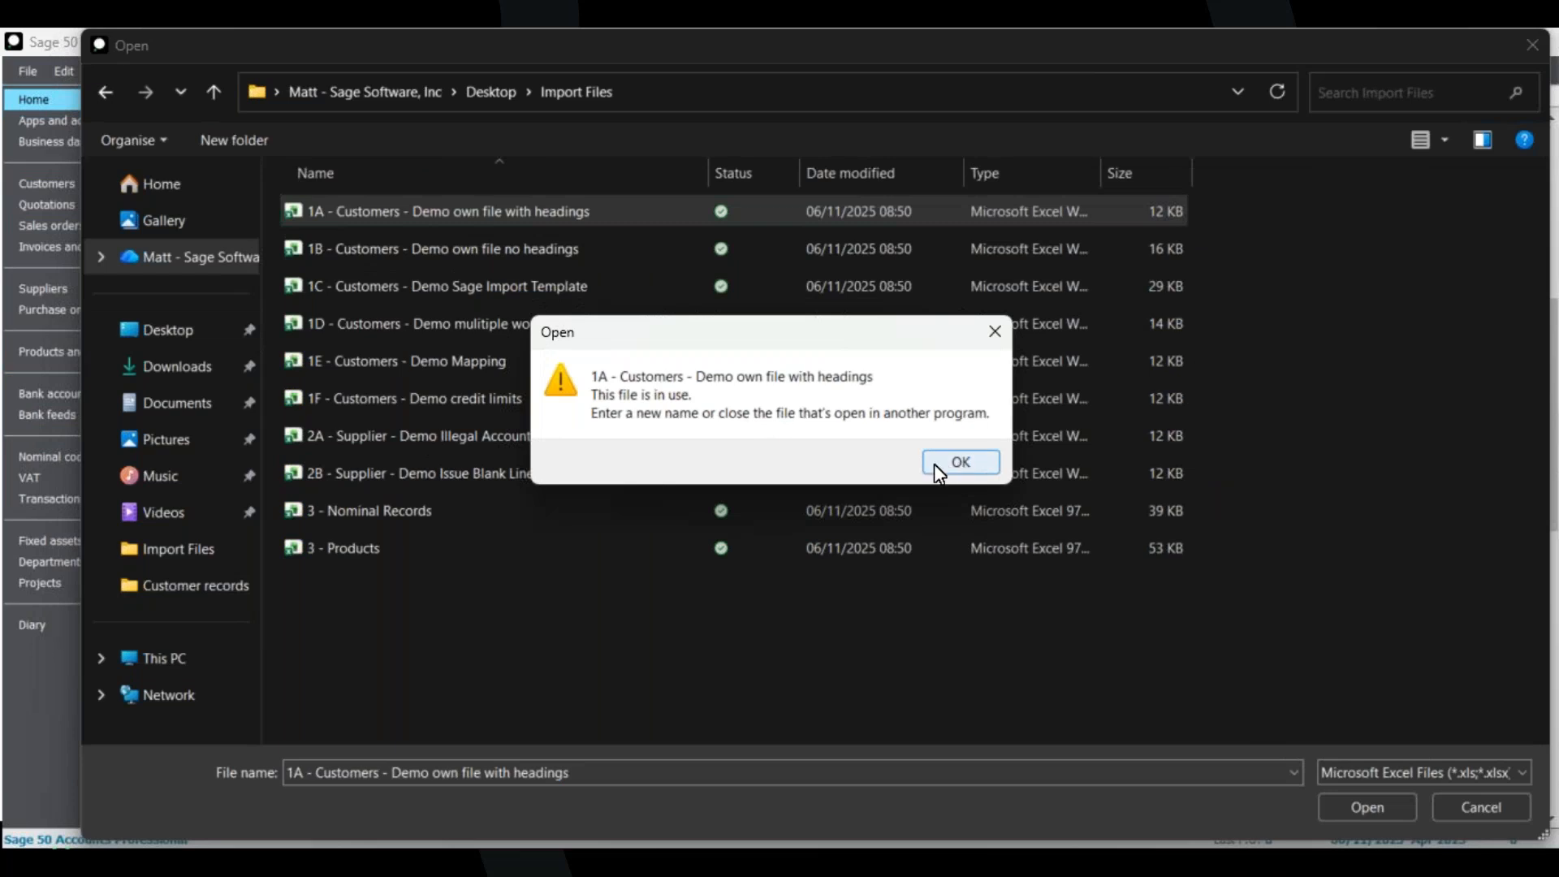
pyautogui.click(994, 331)
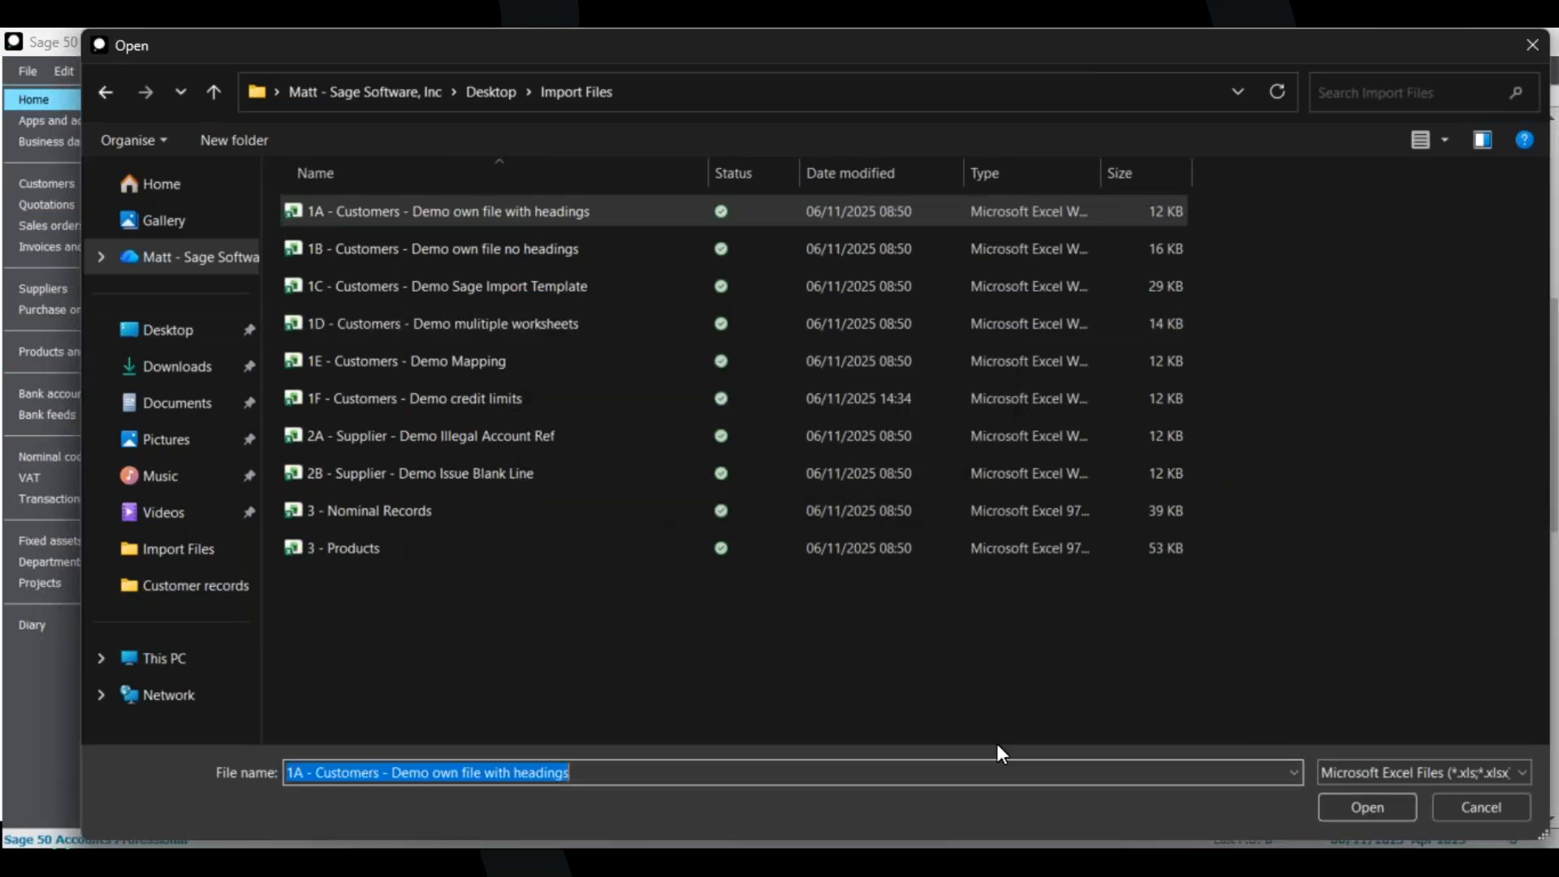
# Close the 1A workbook in Excel, open it as the import source, then cancel the import wizard.
pyautogui.click(1092, 859)
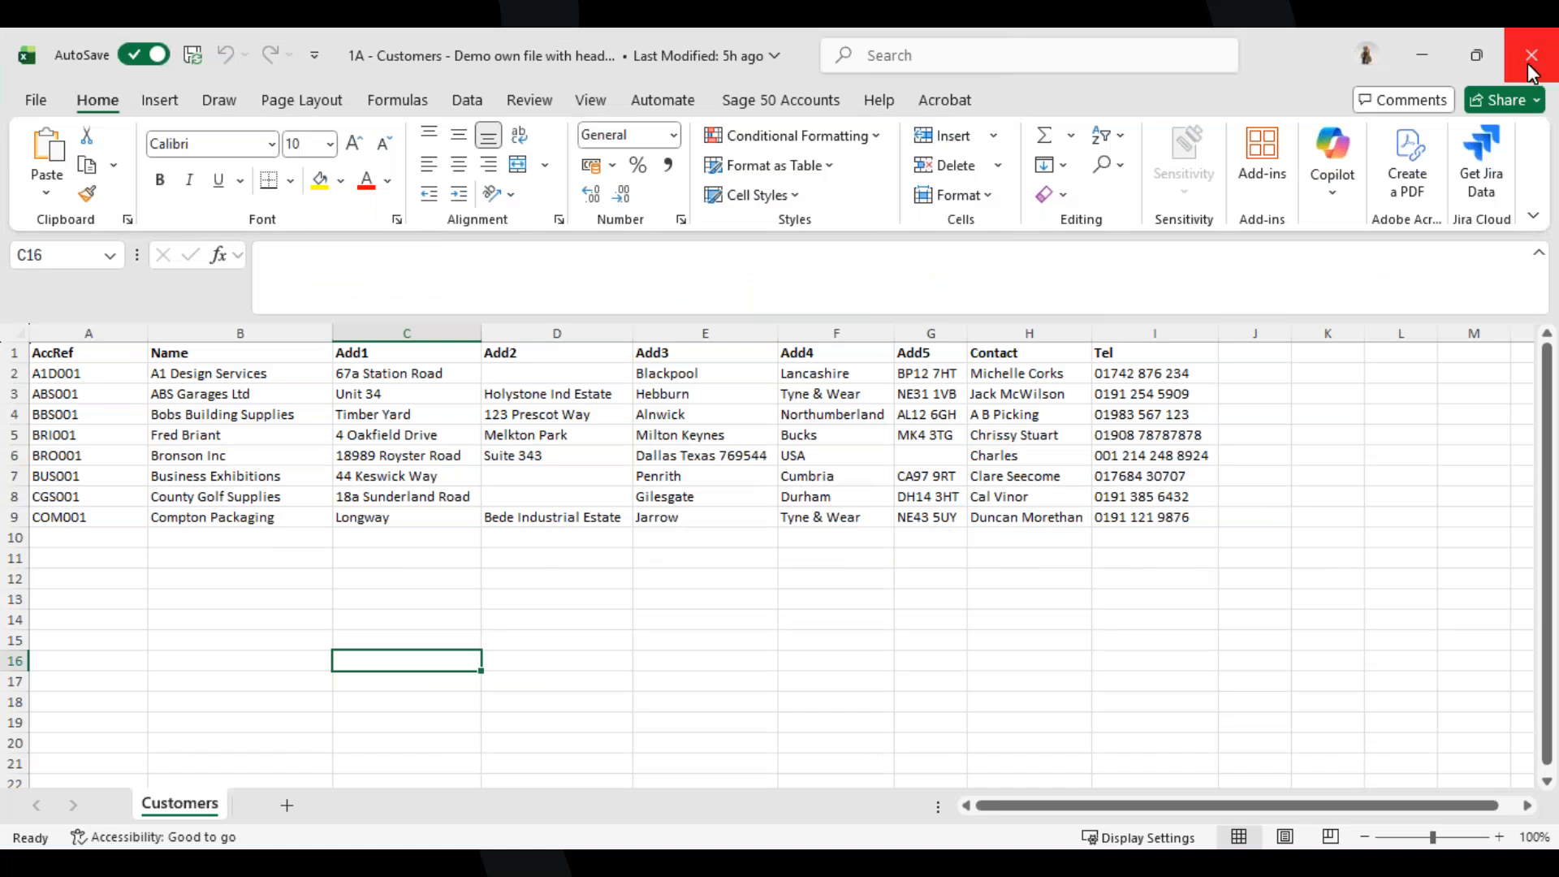
pyautogui.click(1528, 67)
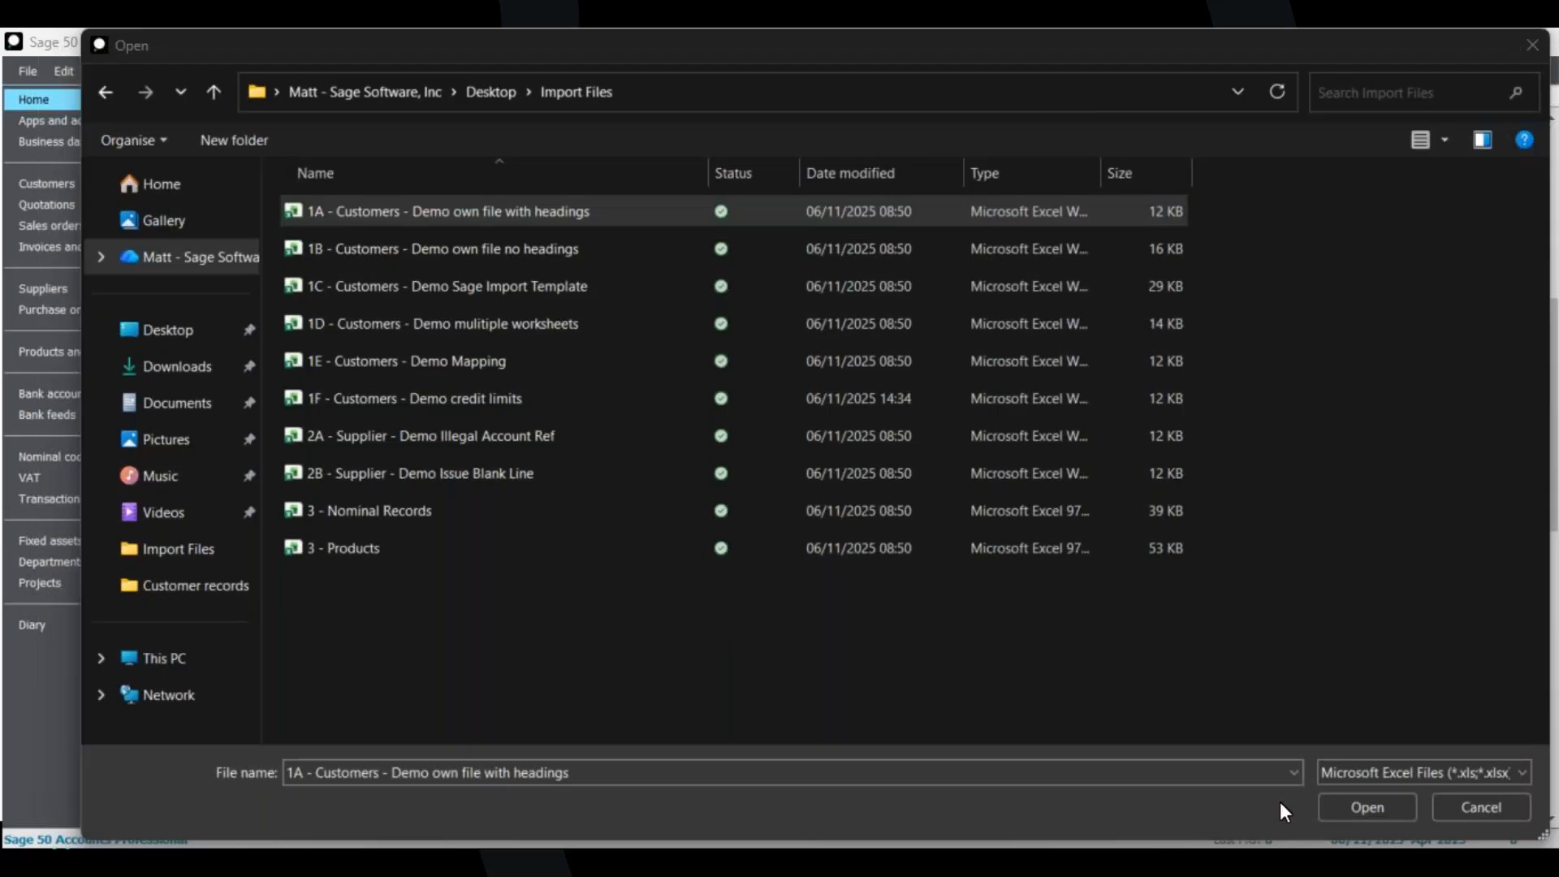
pyautogui.click(1387, 807)
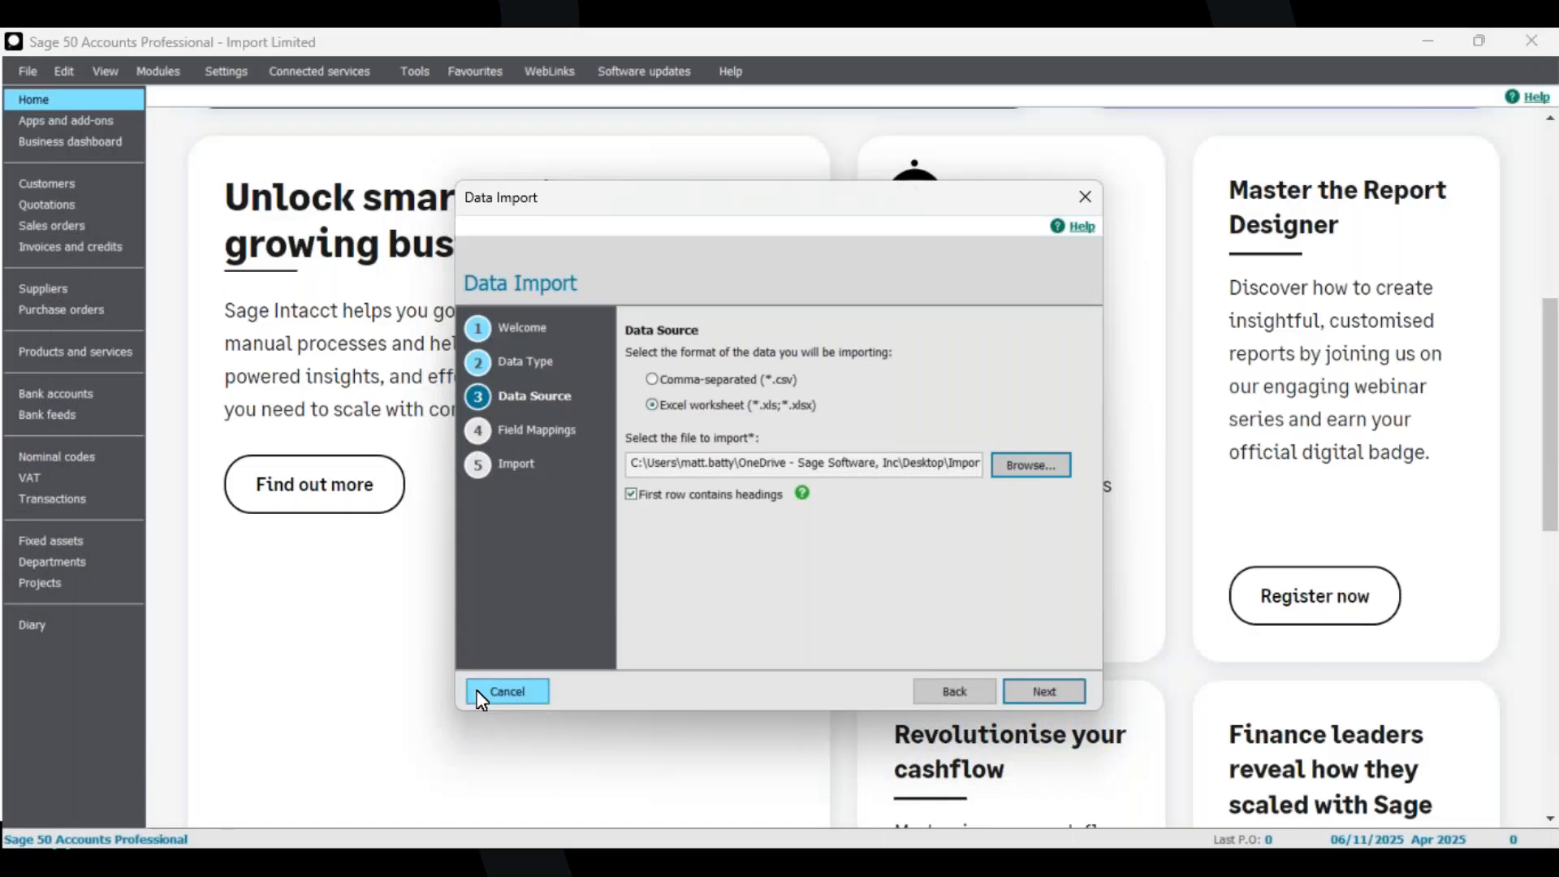
pyautogui.click(531, 699)
pyautogui.click(764, 533)
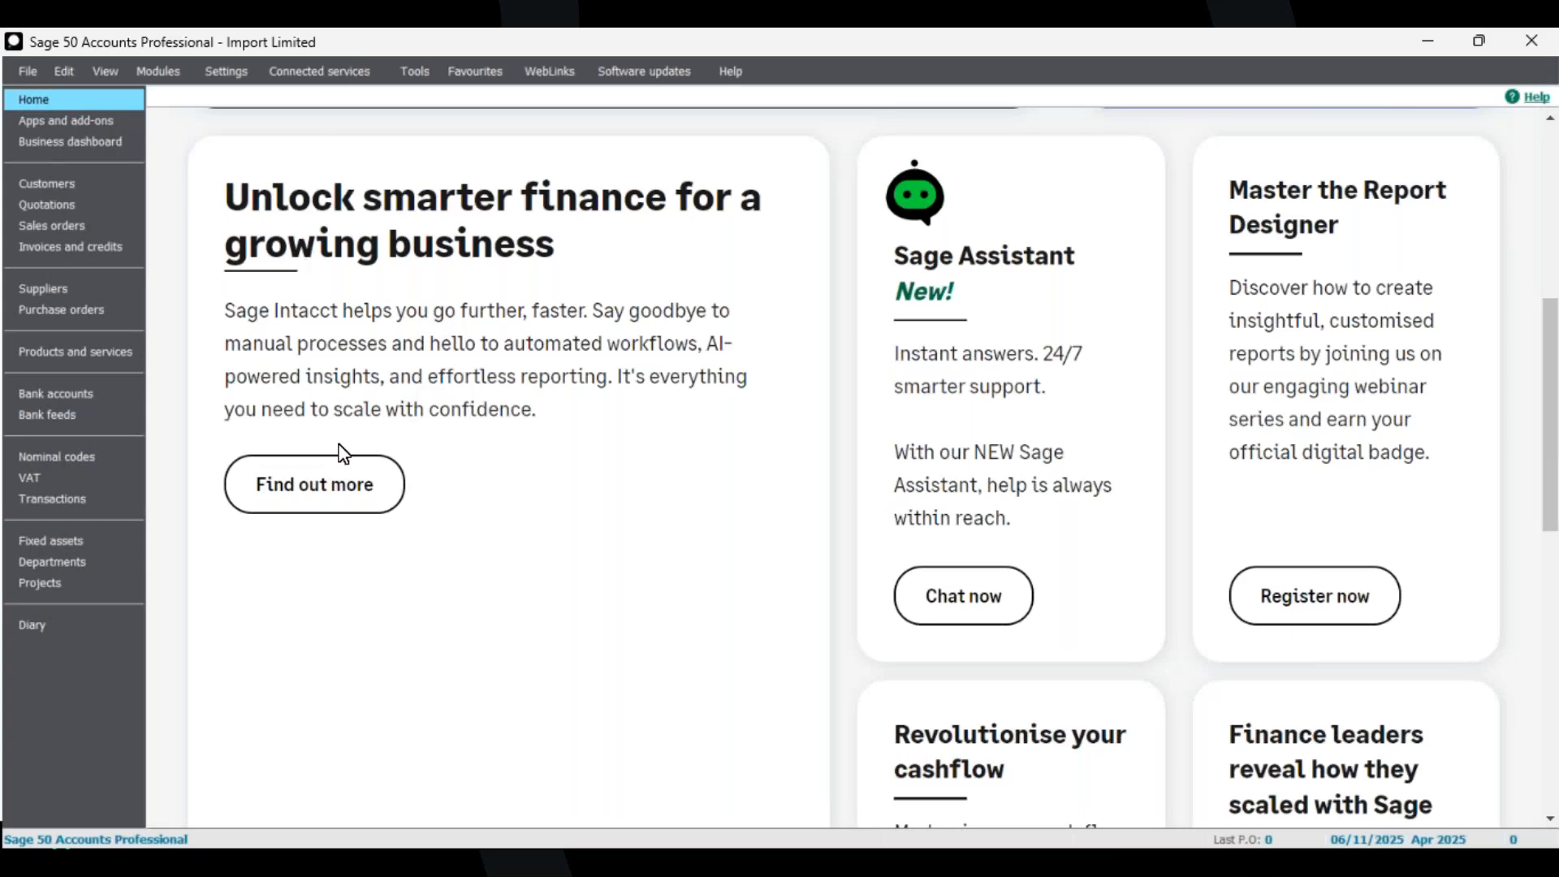
# Start another Customer records import in the Data Import wizard.
pyautogui.click(27, 72)
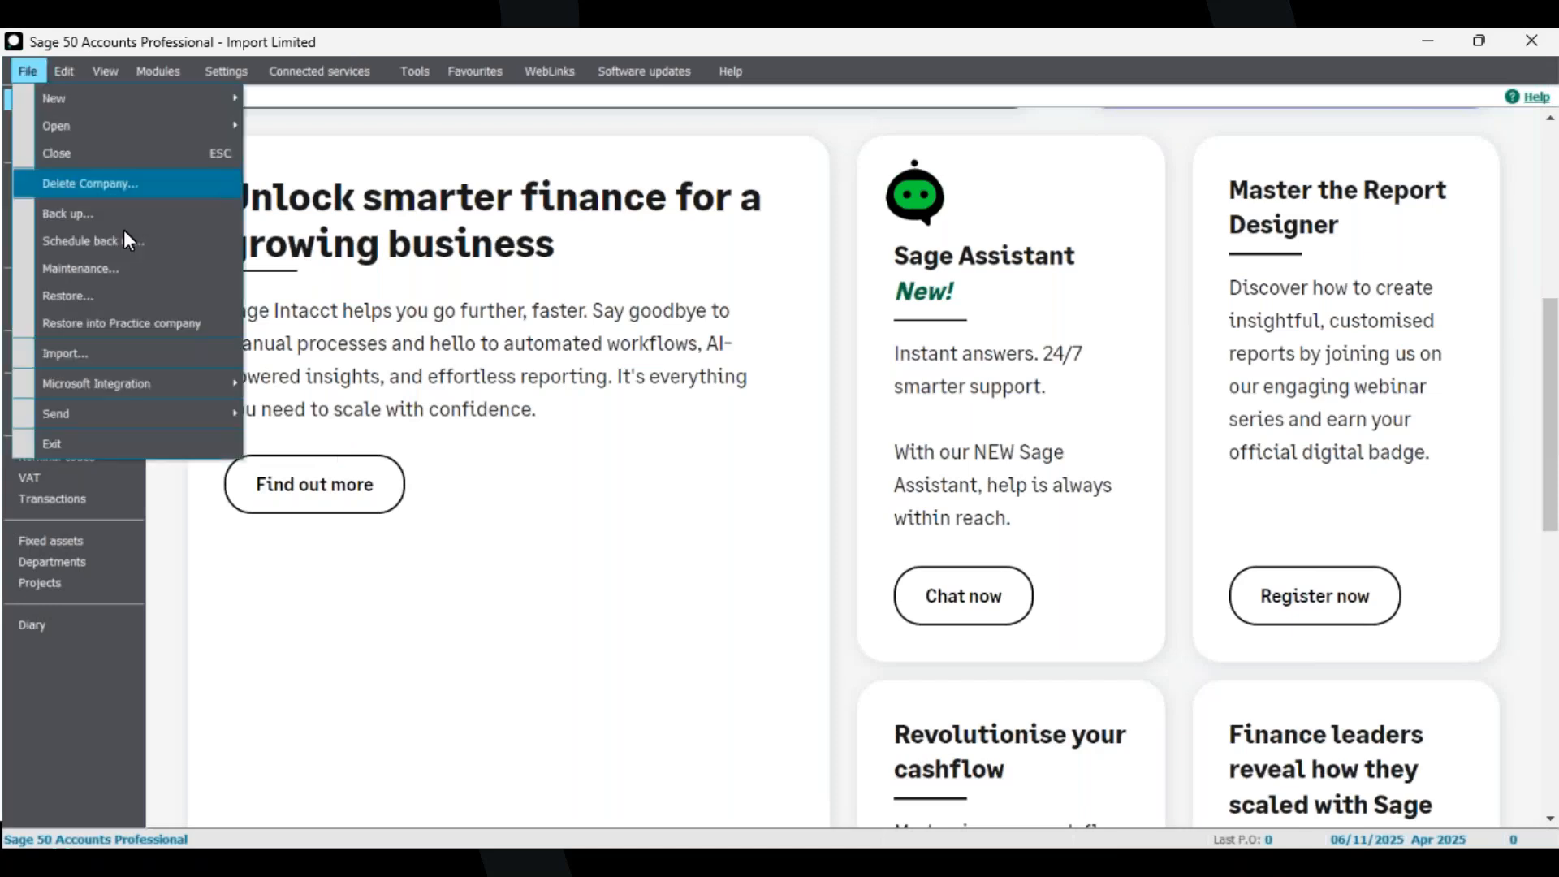
pyautogui.click(110, 353)
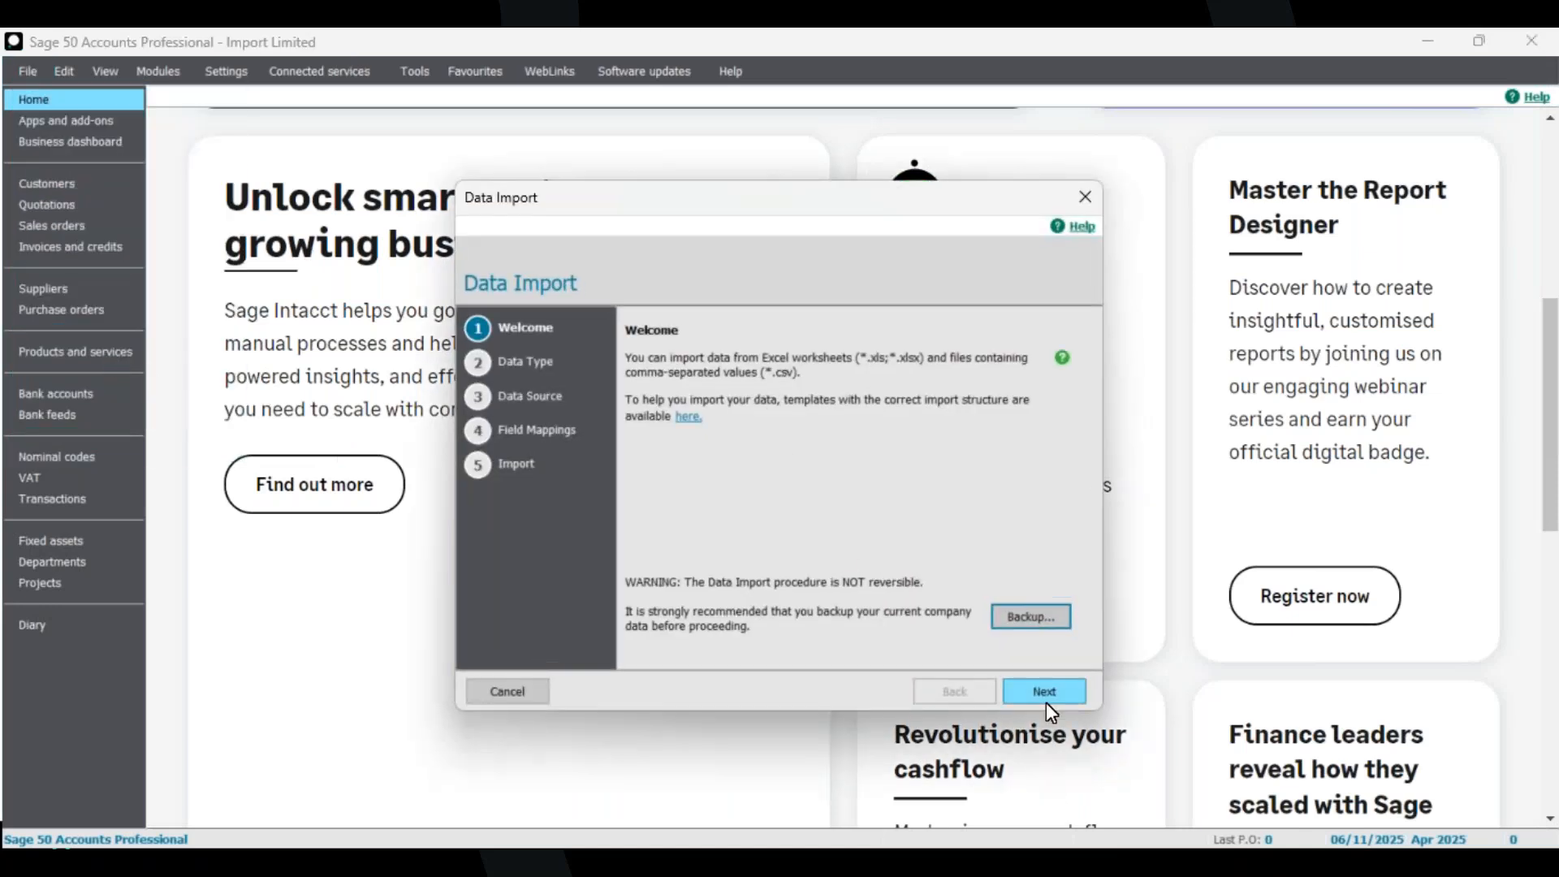
pyautogui.click(1040, 690)
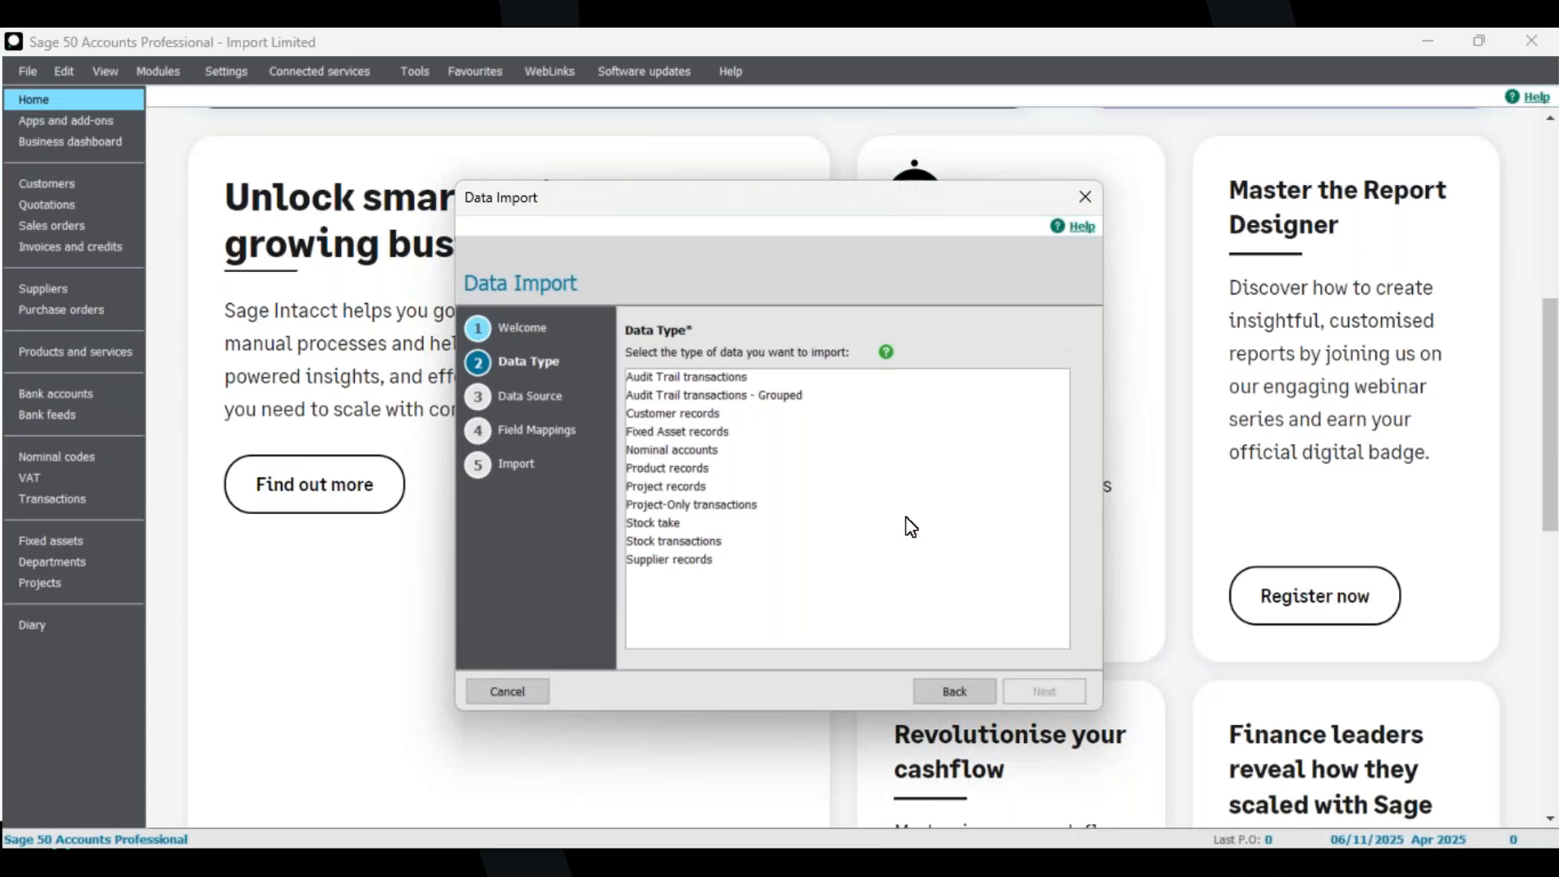
pyautogui.click(697, 415)
pyautogui.click(1037, 692)
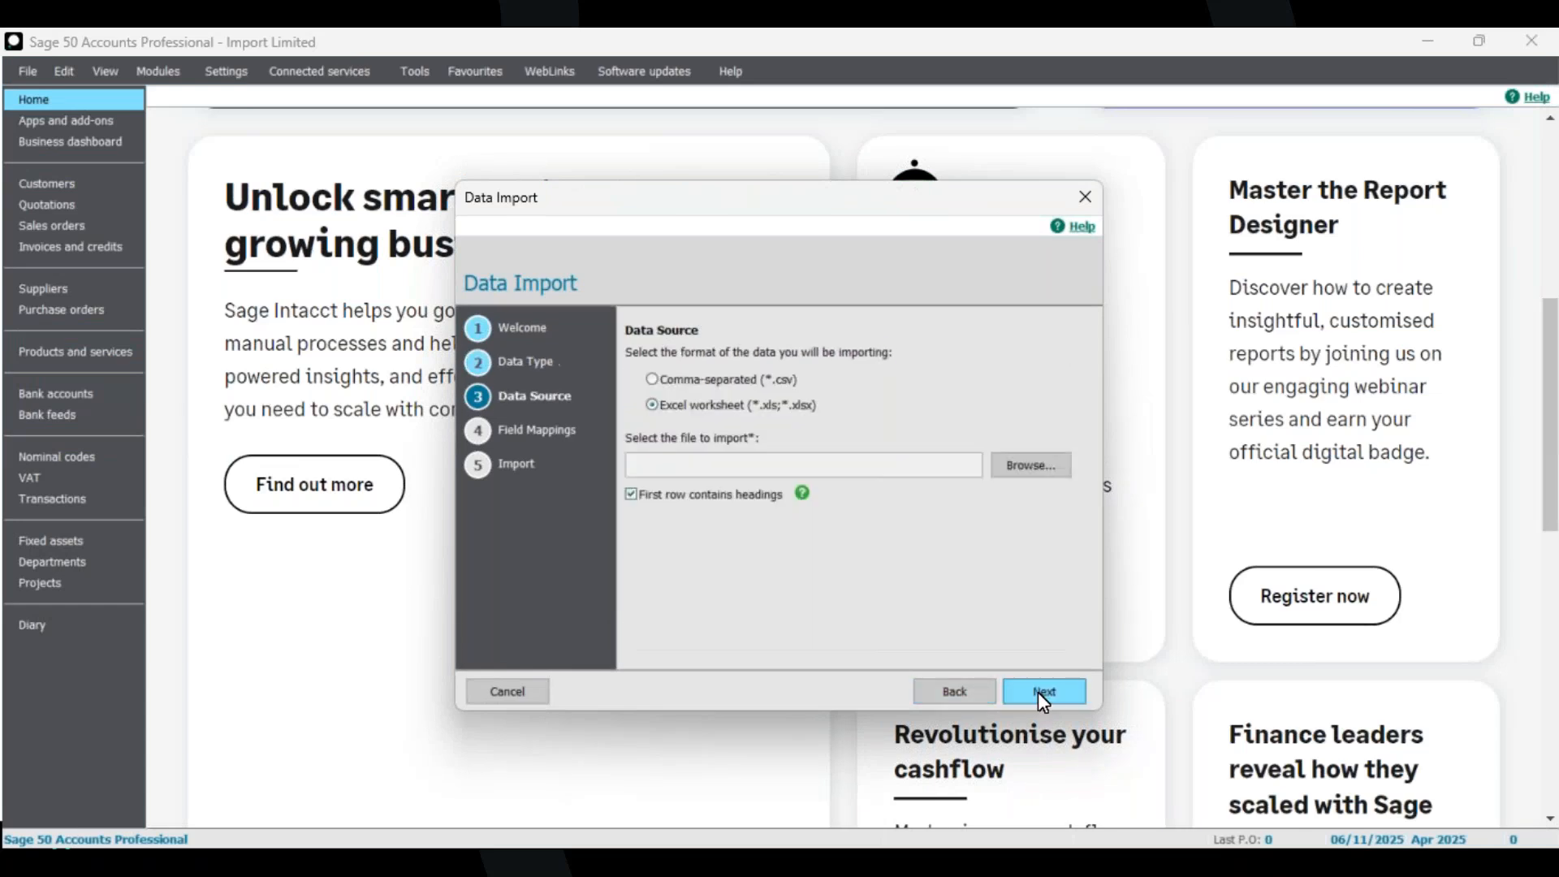
# Select the 2A - Supplier - Demo Illegal Account Ref workbook as the import source and continue.
pyautogui.click(1029, 466)
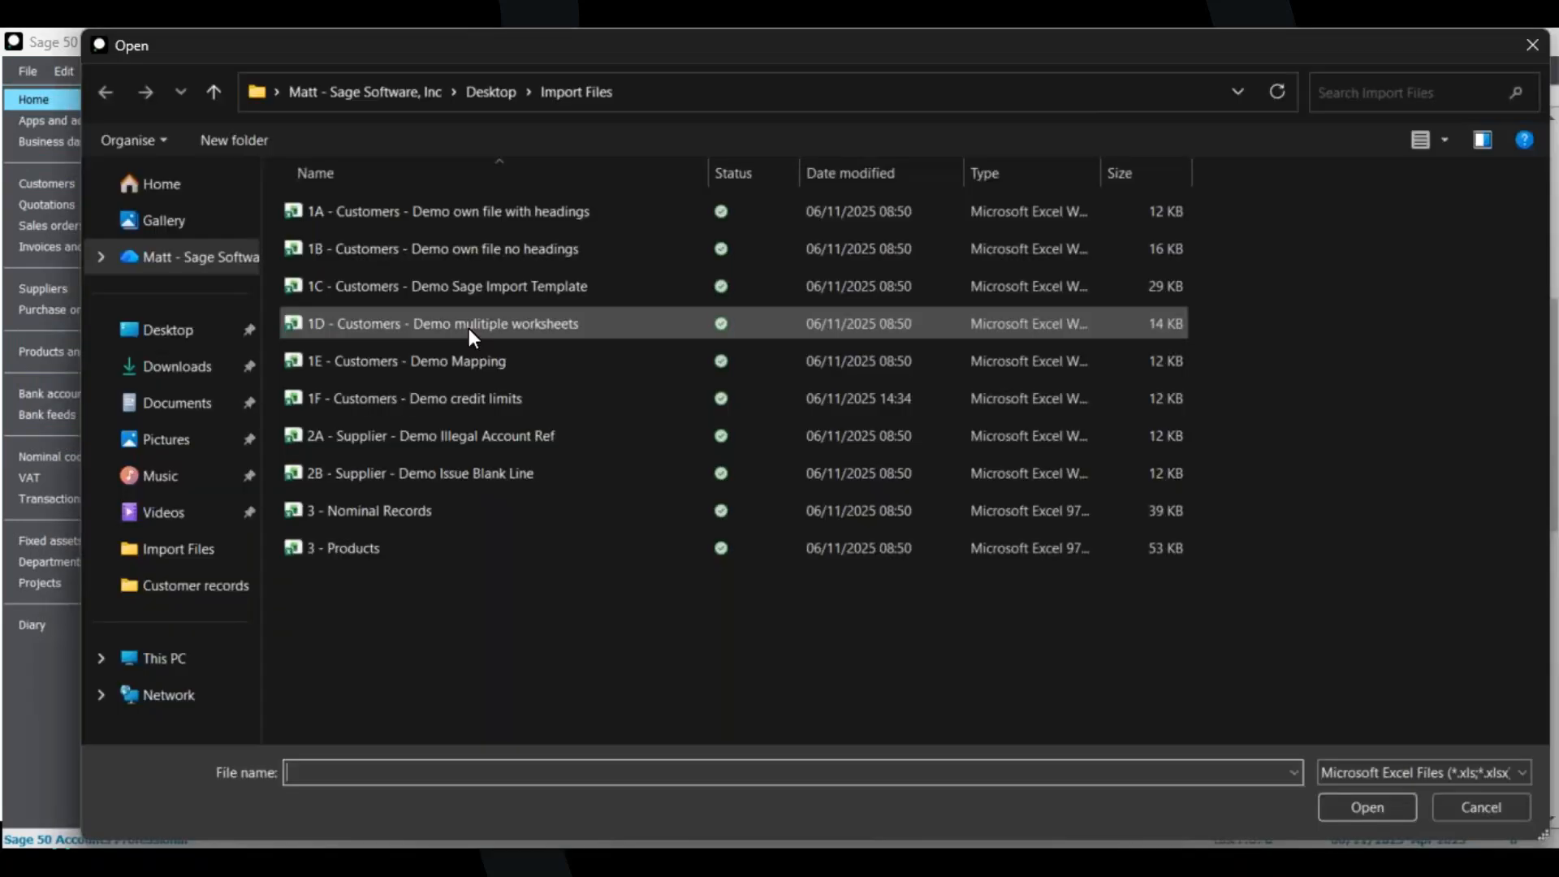
pyautogui.click(501, 439)
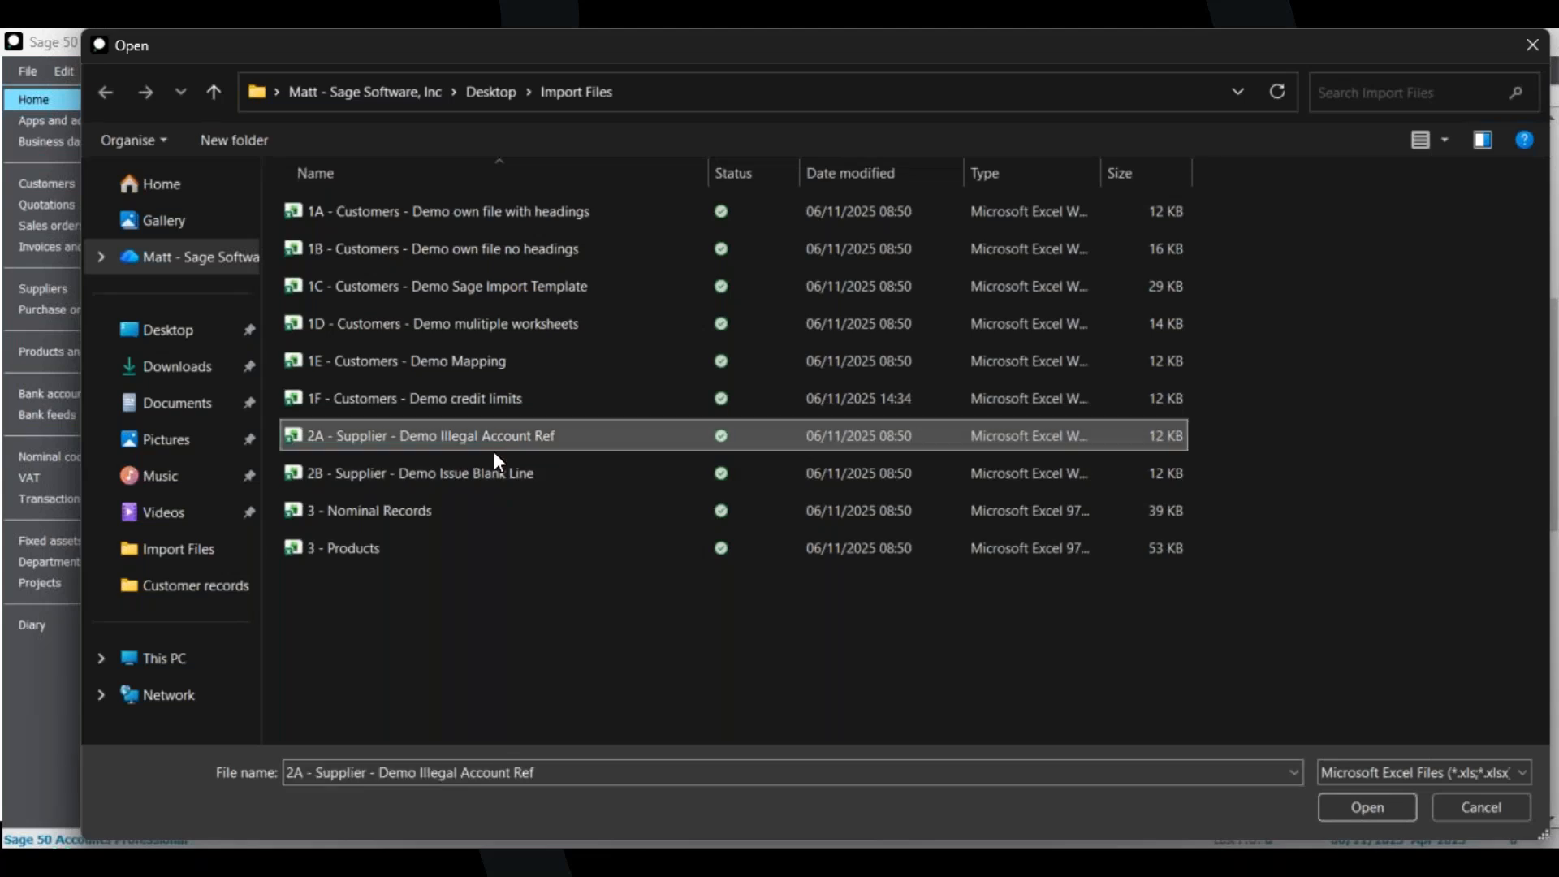
pyautogui.click(1377, 804)
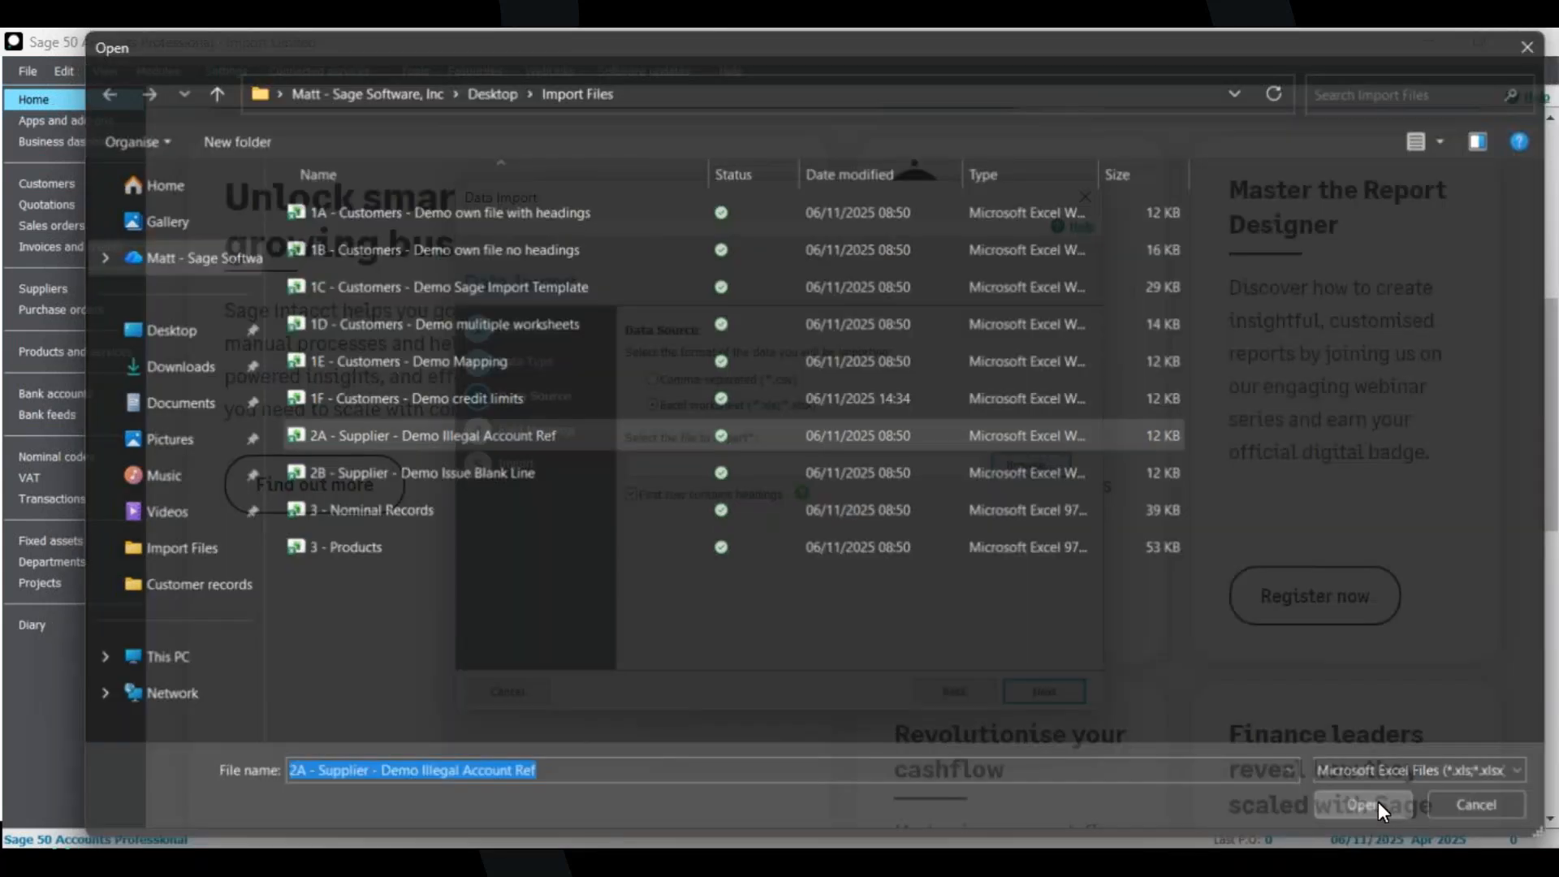
pyautogui.click(1054, 700)
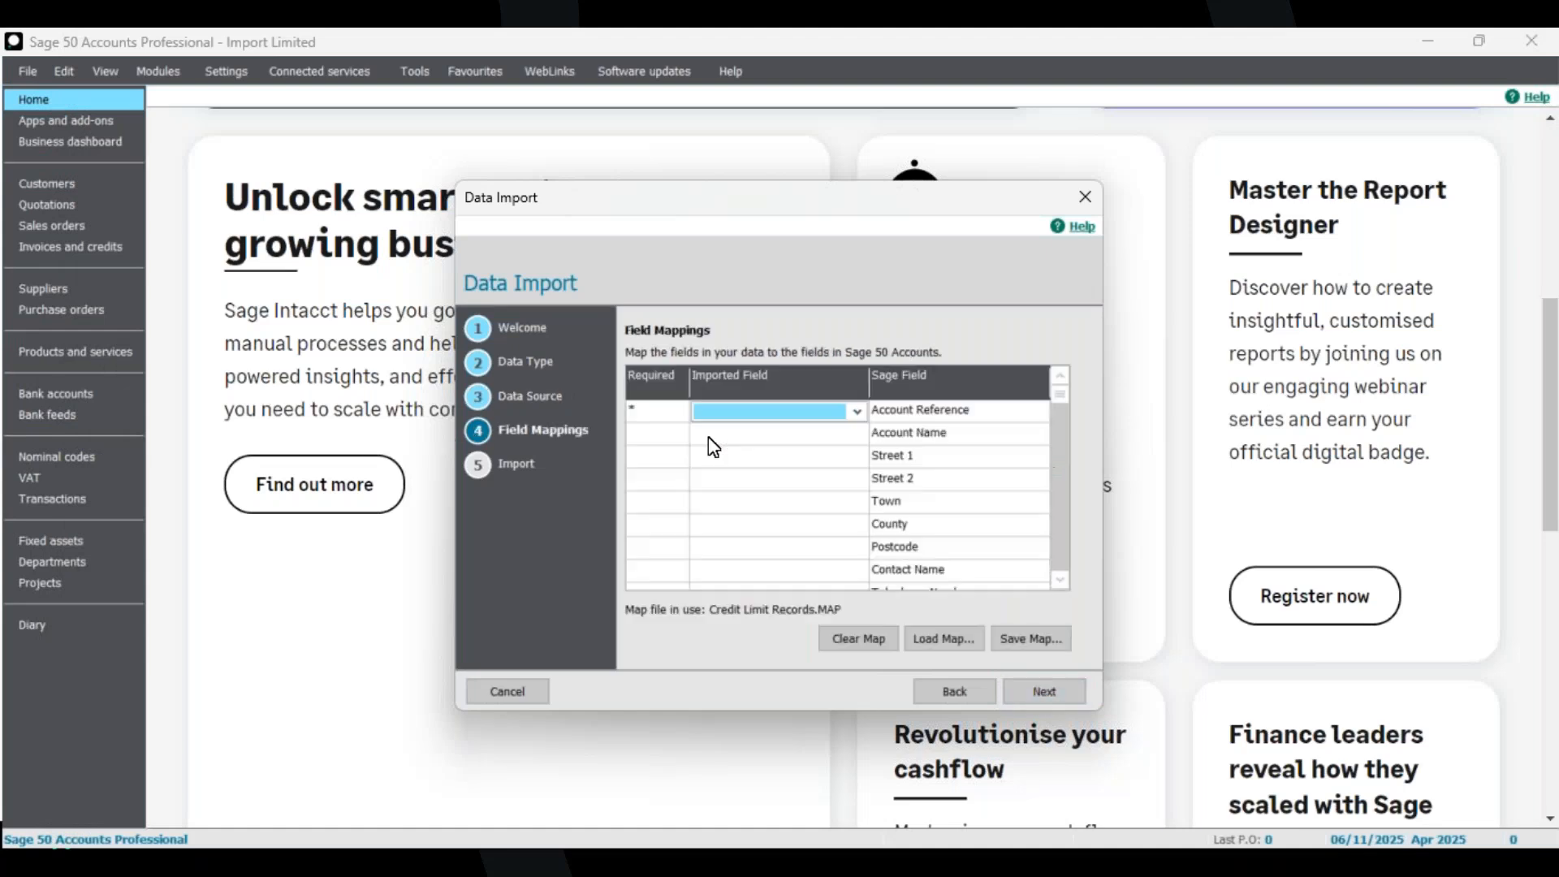
# Map AccRef to Account Reference and continue without saving changes to the Credit Limit Records map file.
pyautogui.click(783, 414)
pyautogui.click(782, 414)
pyautogui.click(783, 414)
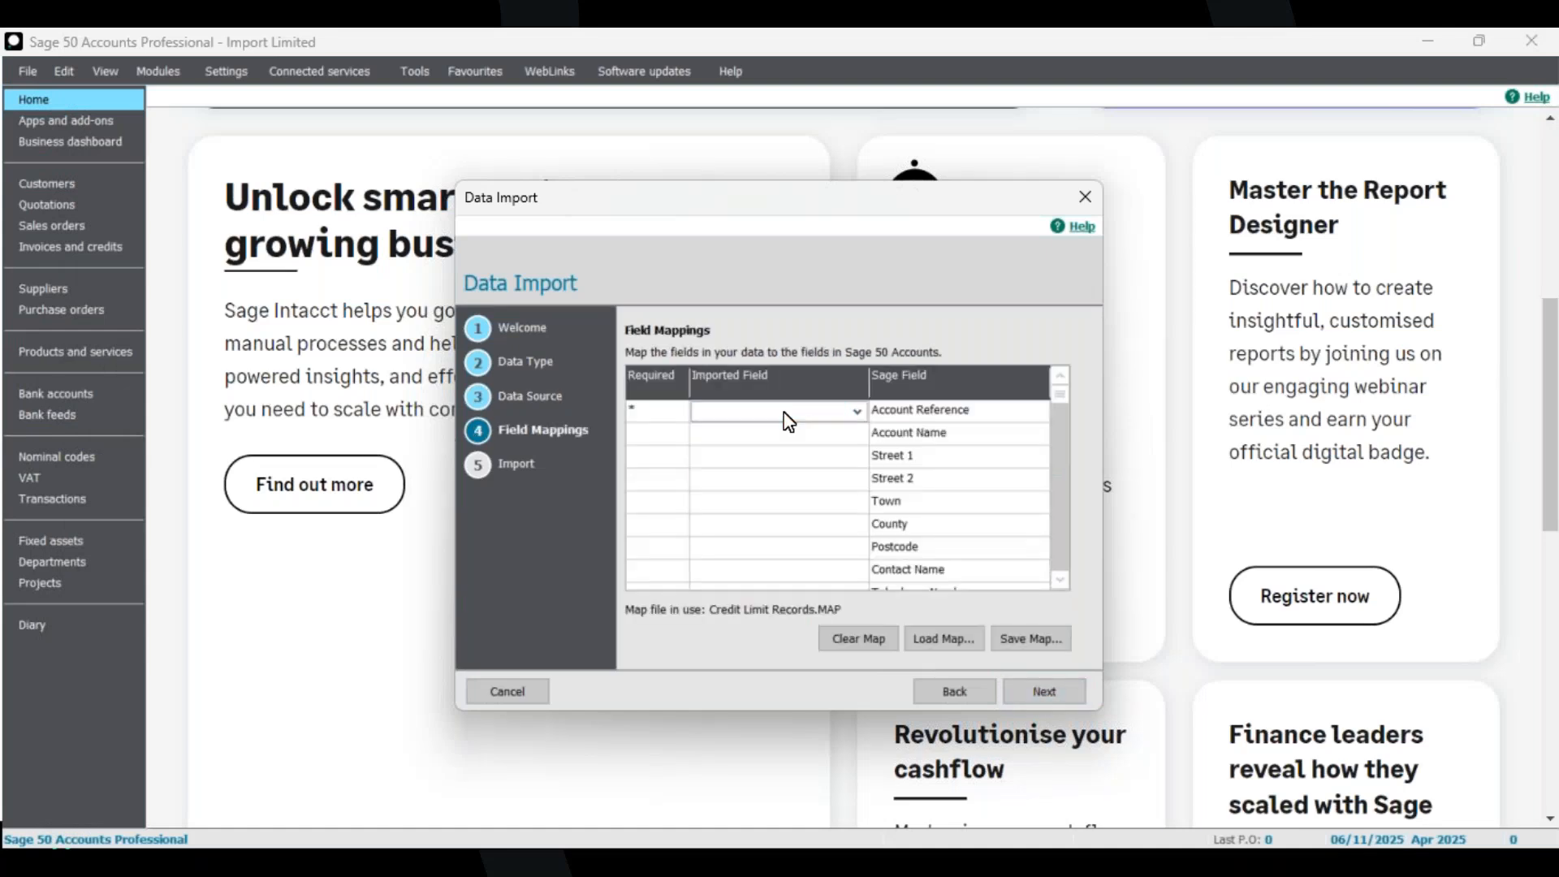
pyautogui.click(783, 440)
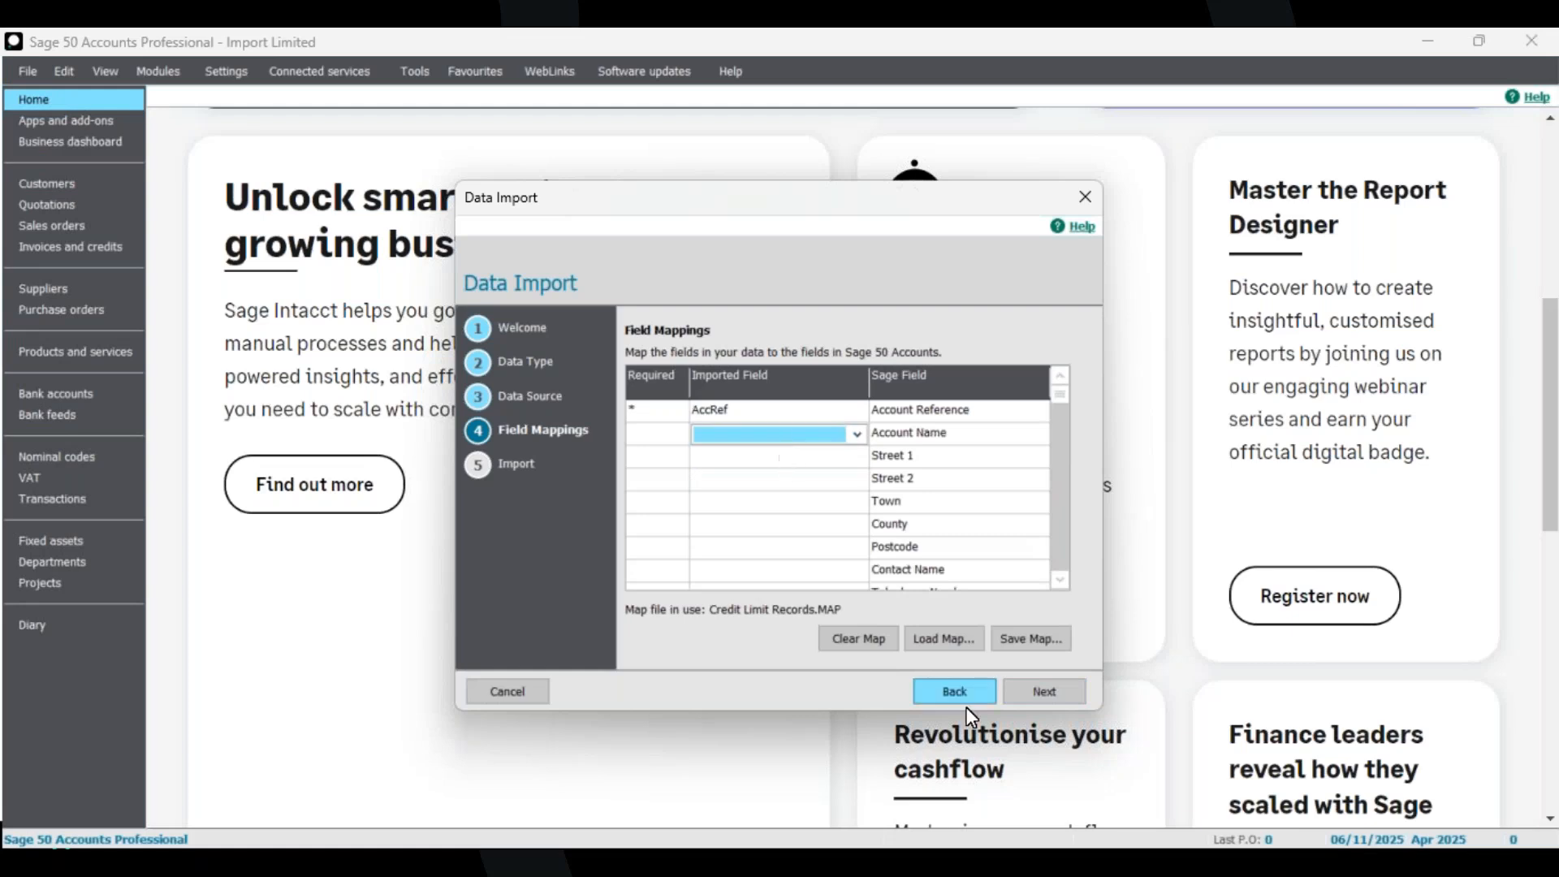
pyautogui.click(1041, 687)
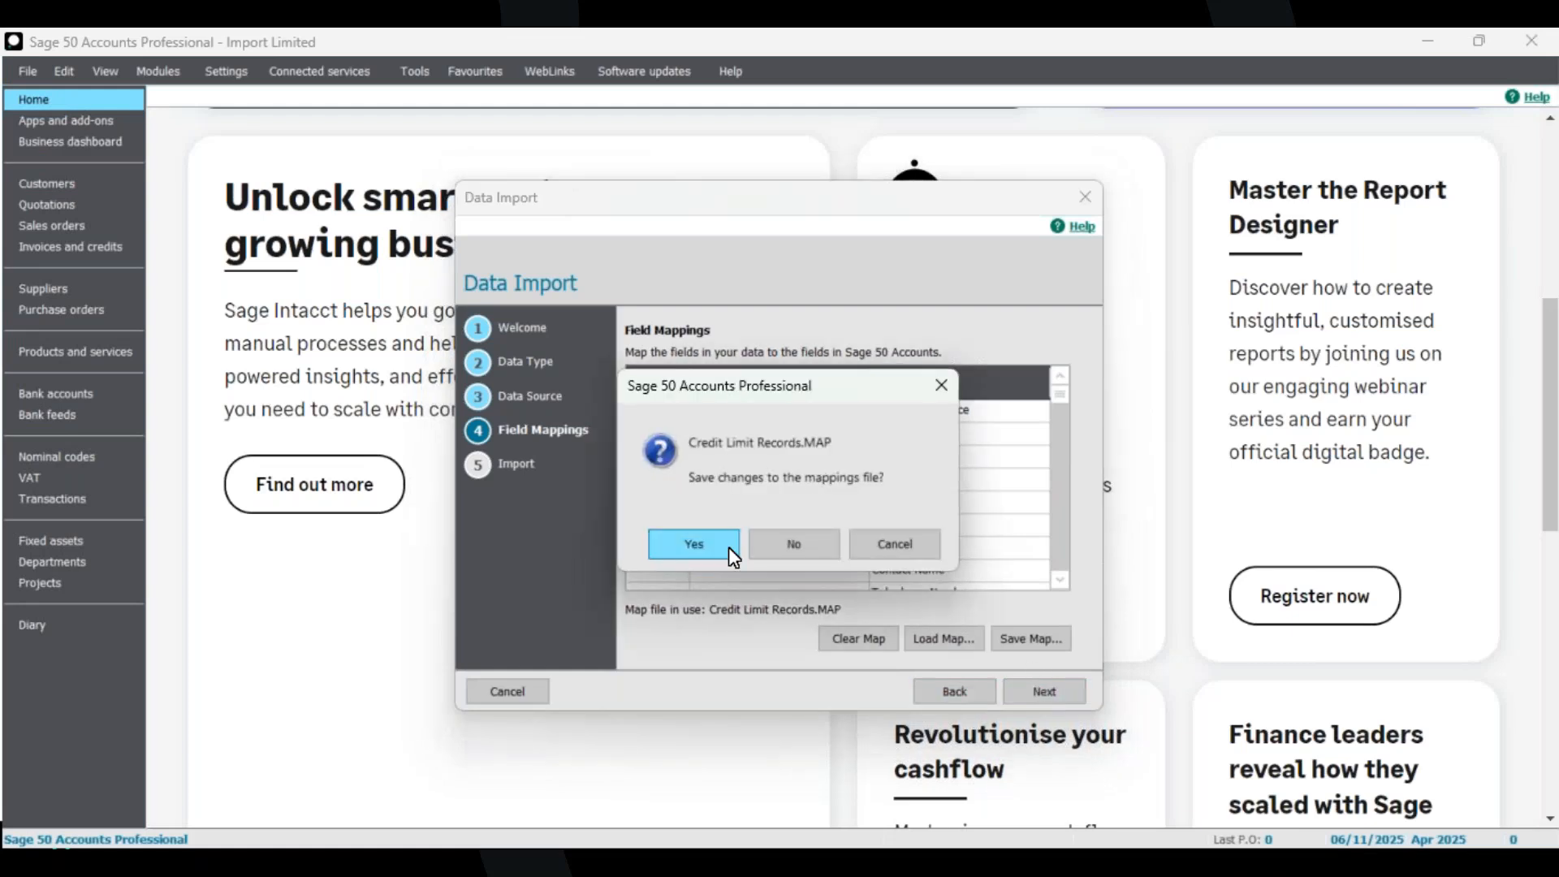
pyautogui.click(789, 553)
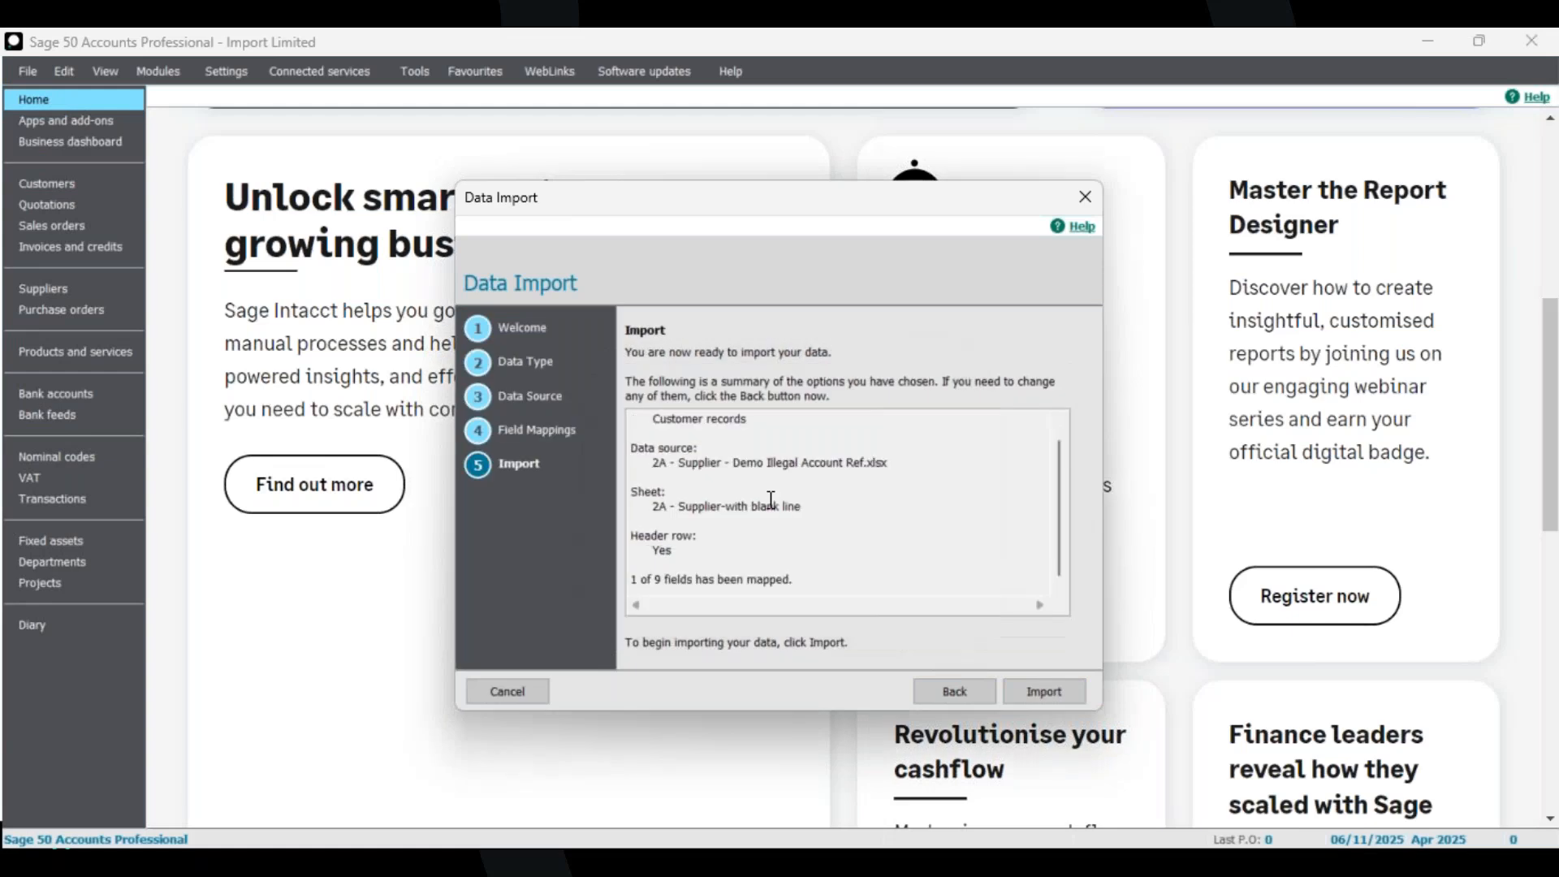
# Run the import and close the import results.
pyautogui.scroll(1, 770, 498)
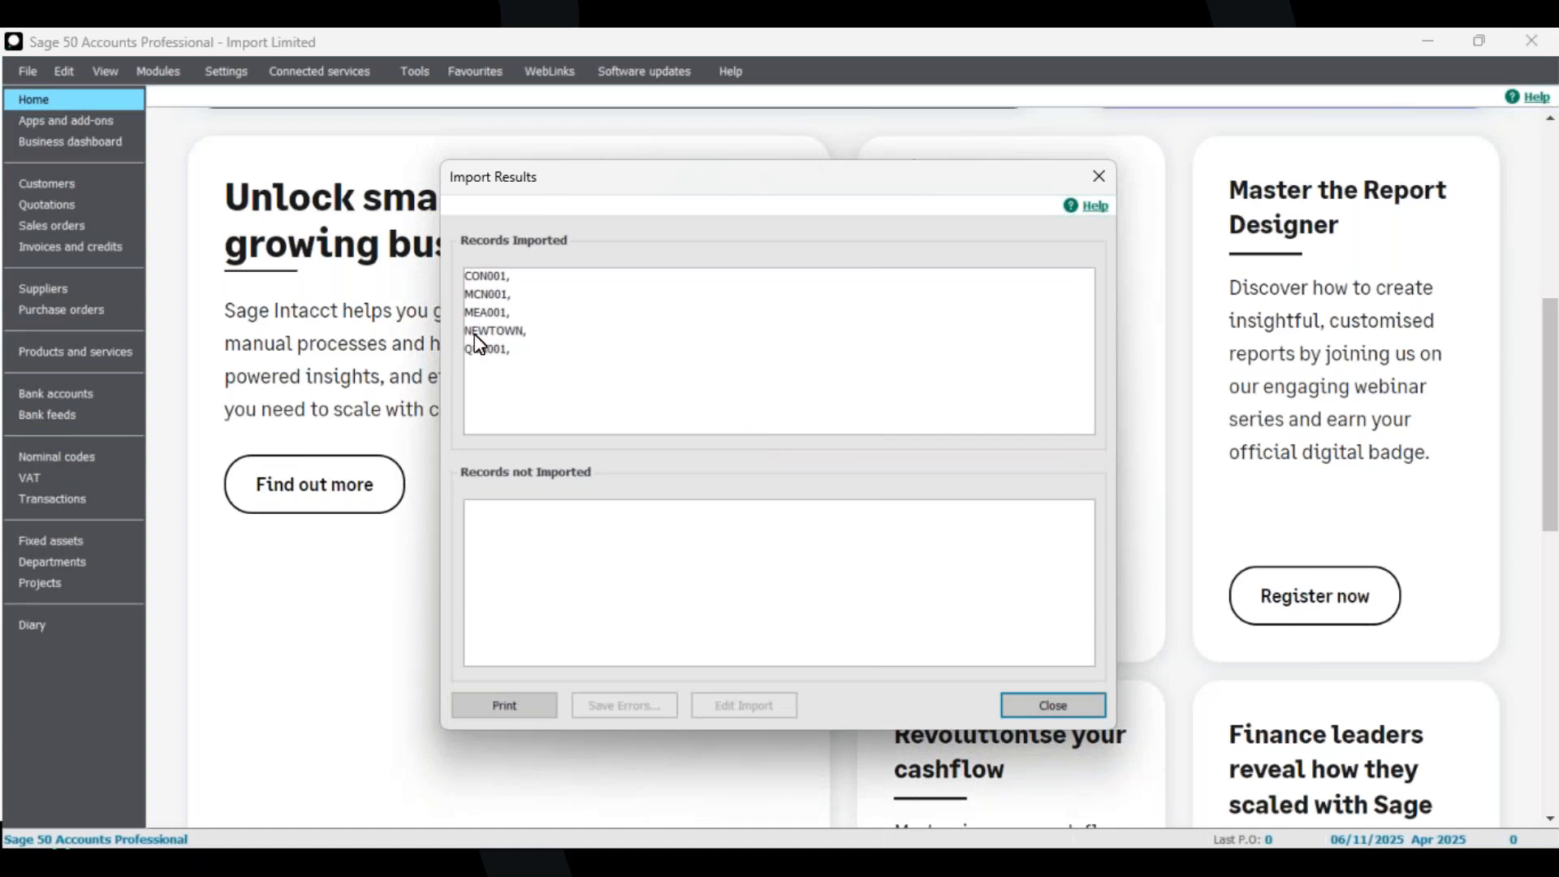
pyautogui.click(1051, 705)
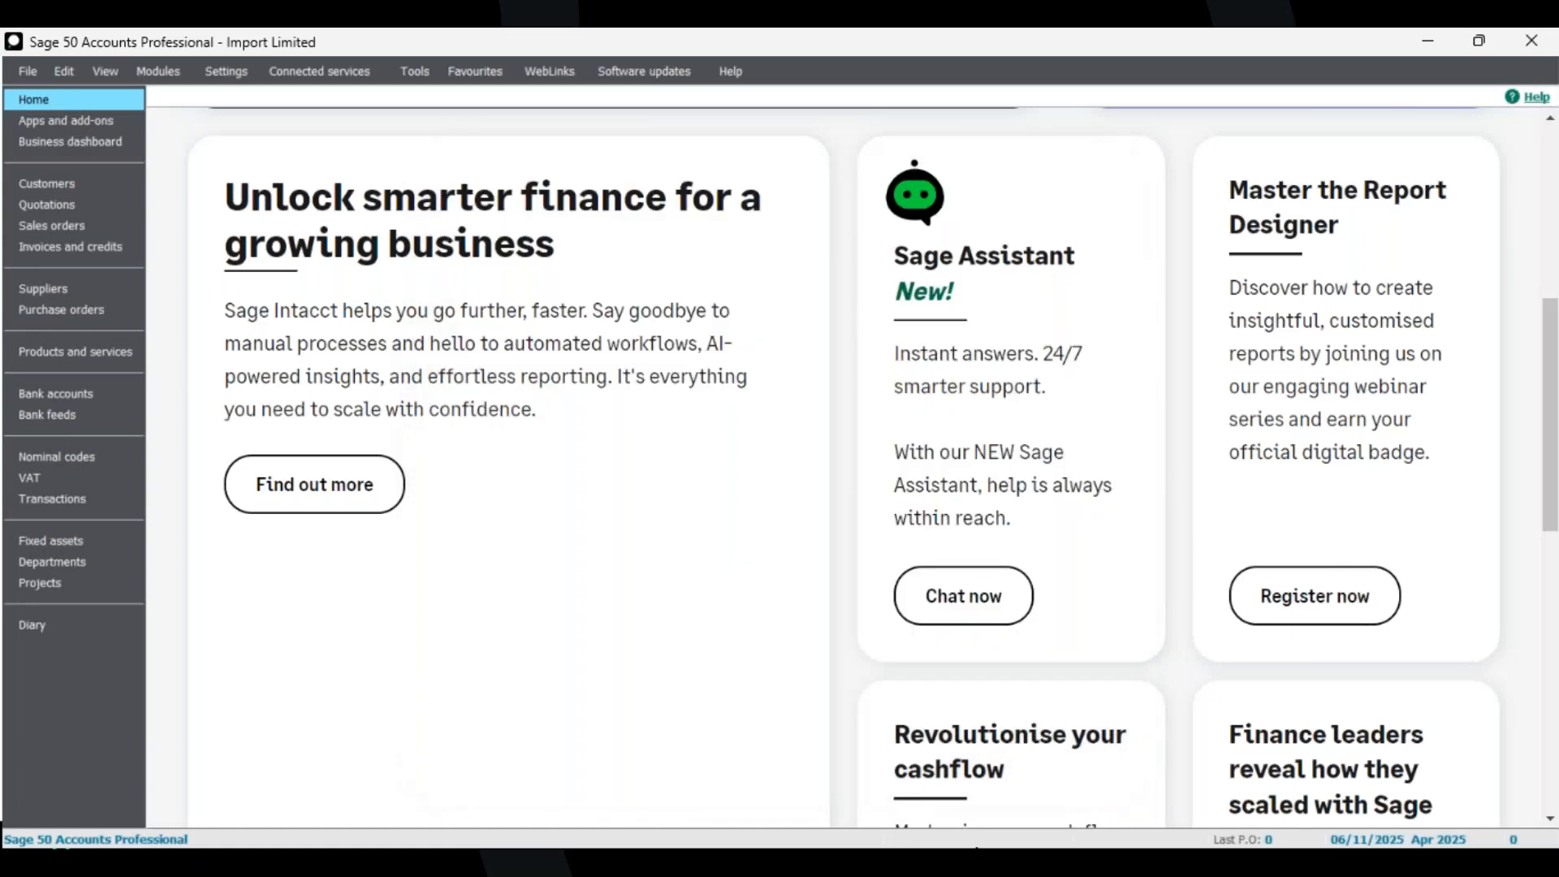
# In the 2A workbook in Excel, change the CON001 account reference to CON001234 and close the workbook.
pyautogui.click(990, 847)
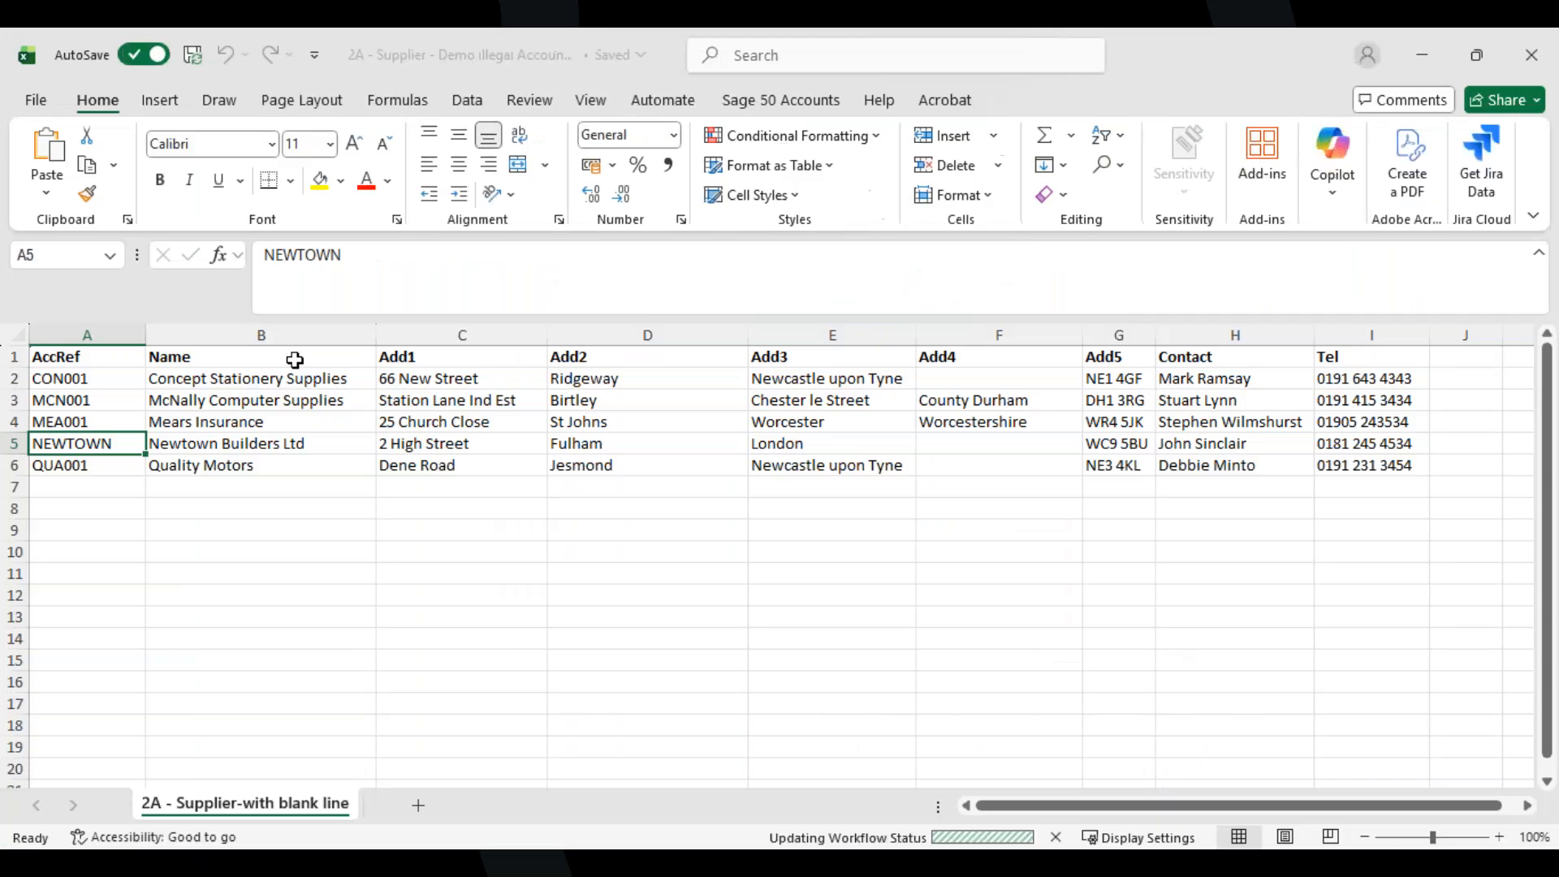
pyautogui.doubleClick(112, 381)
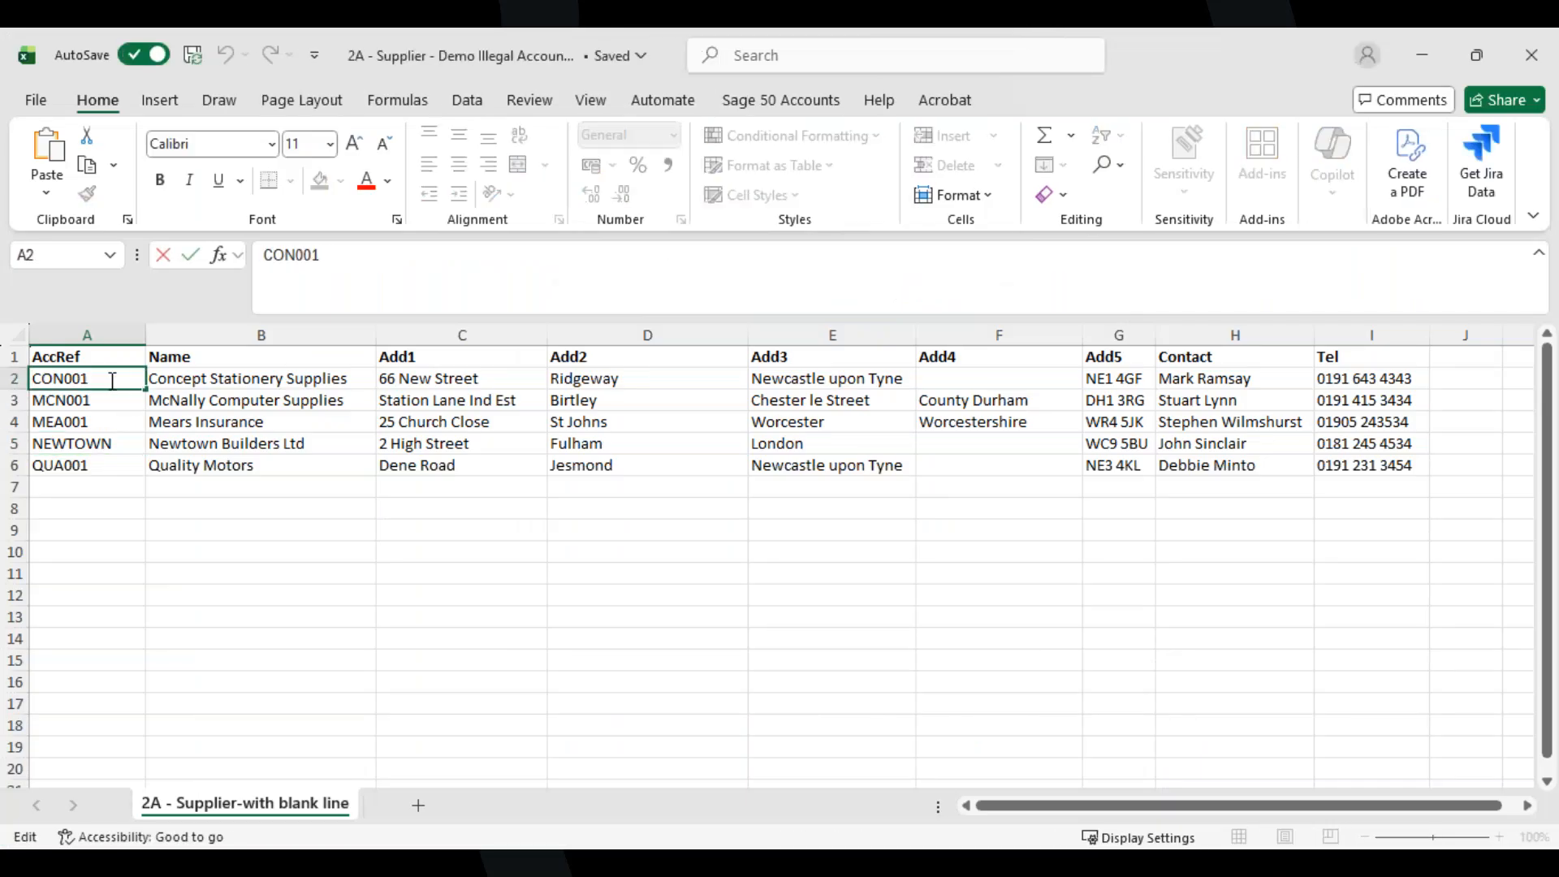
pyautogui.write('123')
pyautogui.moveTo(113, 379); pyautogui.dragTo(89, 379)
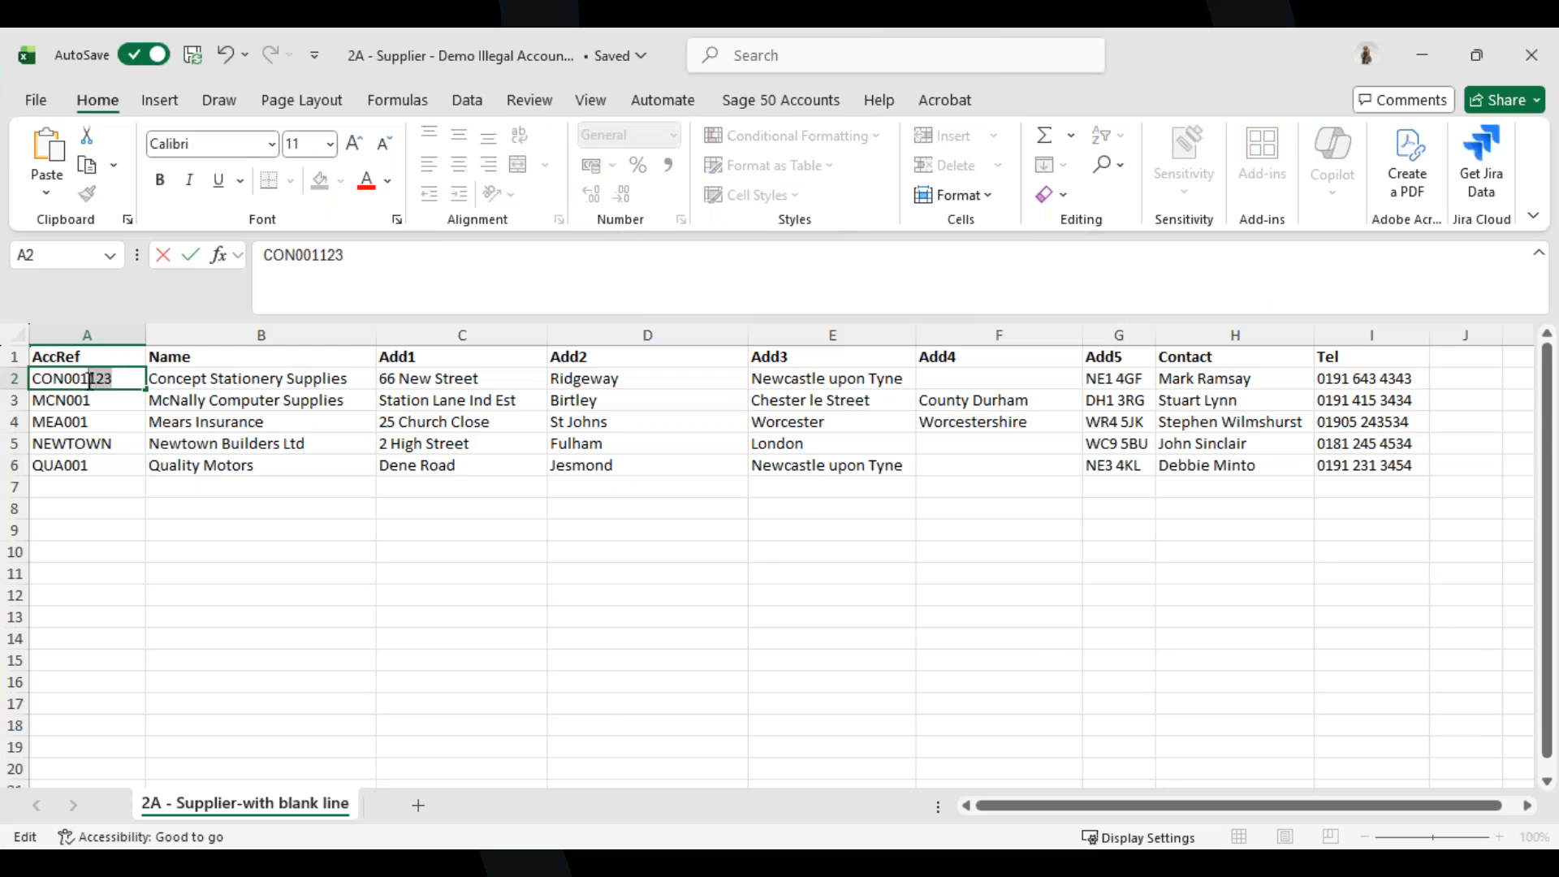
pyautogui.write('234')
pyautogui.press('Return')
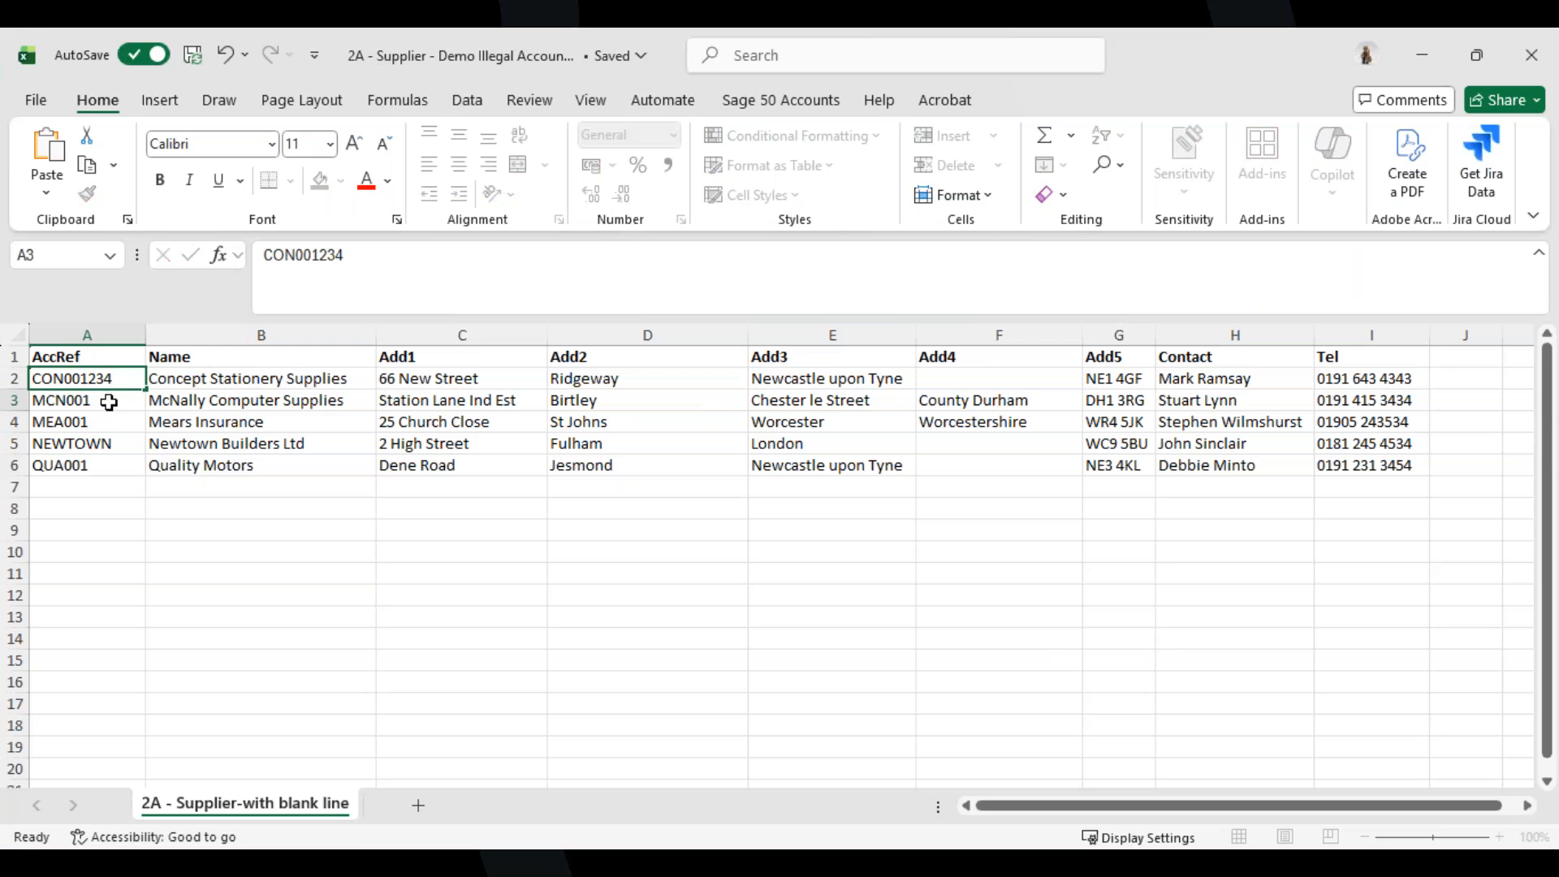
pyautogui.click(1537, 62)
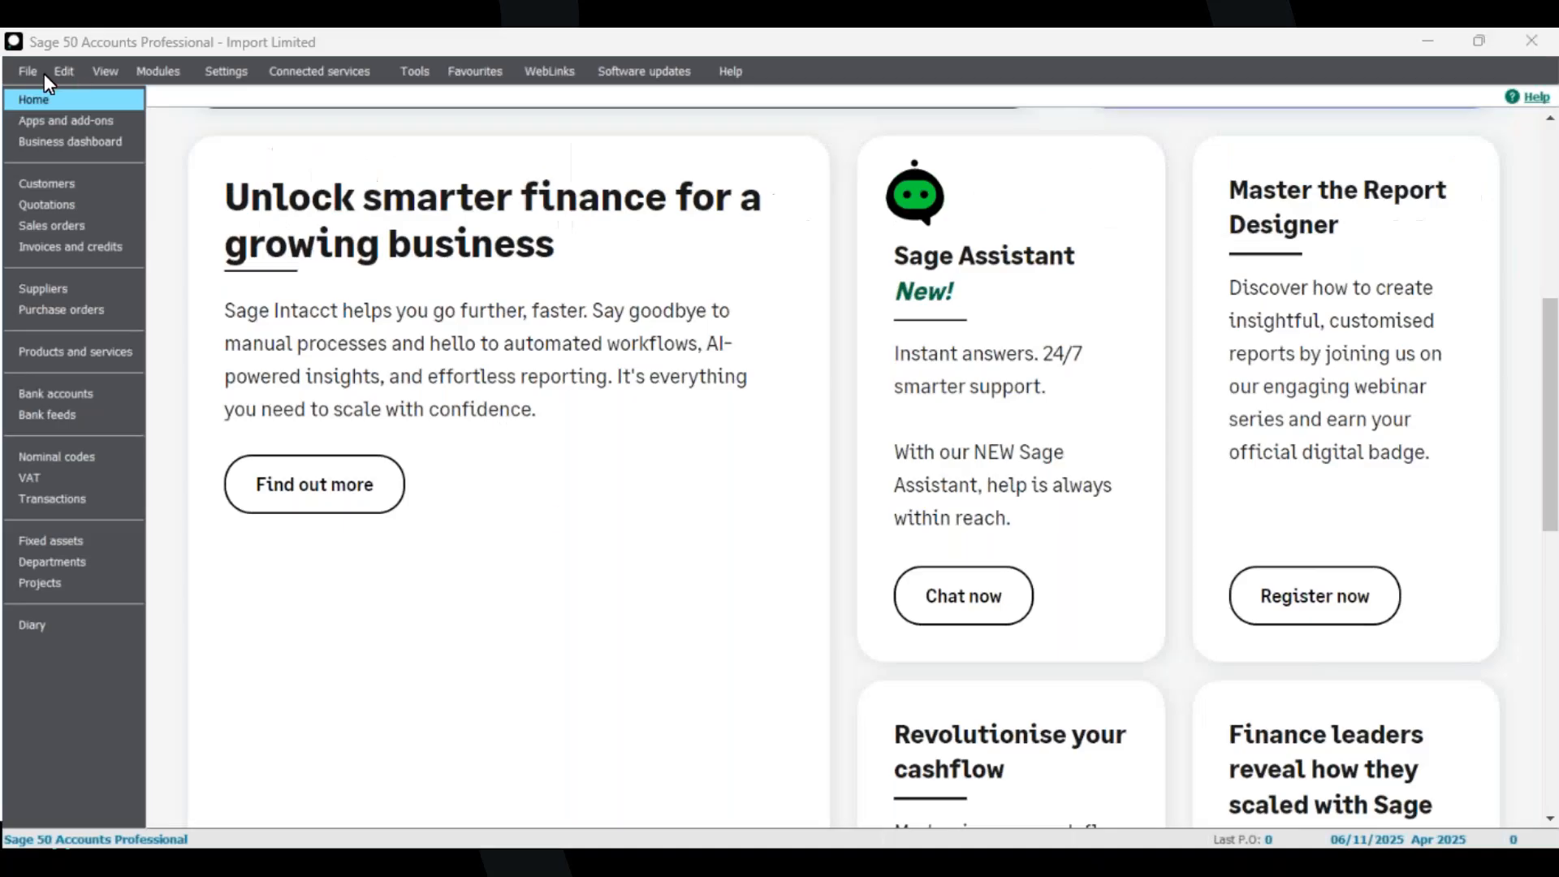
# Start a new Customer records import in the Data Import wizard.
pyautogui.click(33, 72)
pyautogui.click(79, 358)
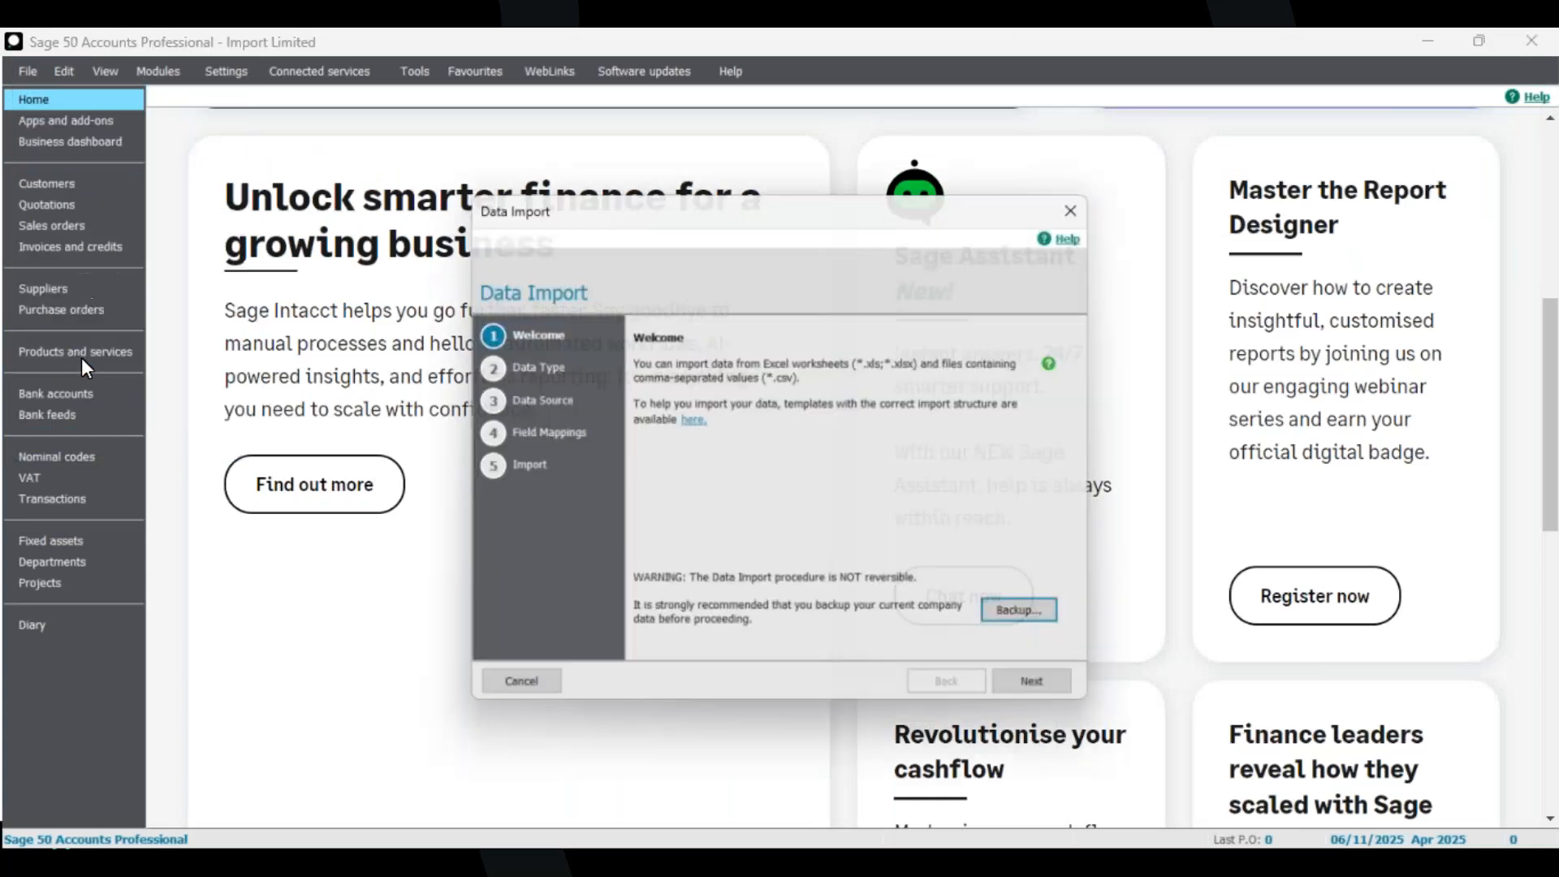
pyautogui.click(1060, 689)
pyautogui.click(708, 415)
pyautogui.click(1042, 690)
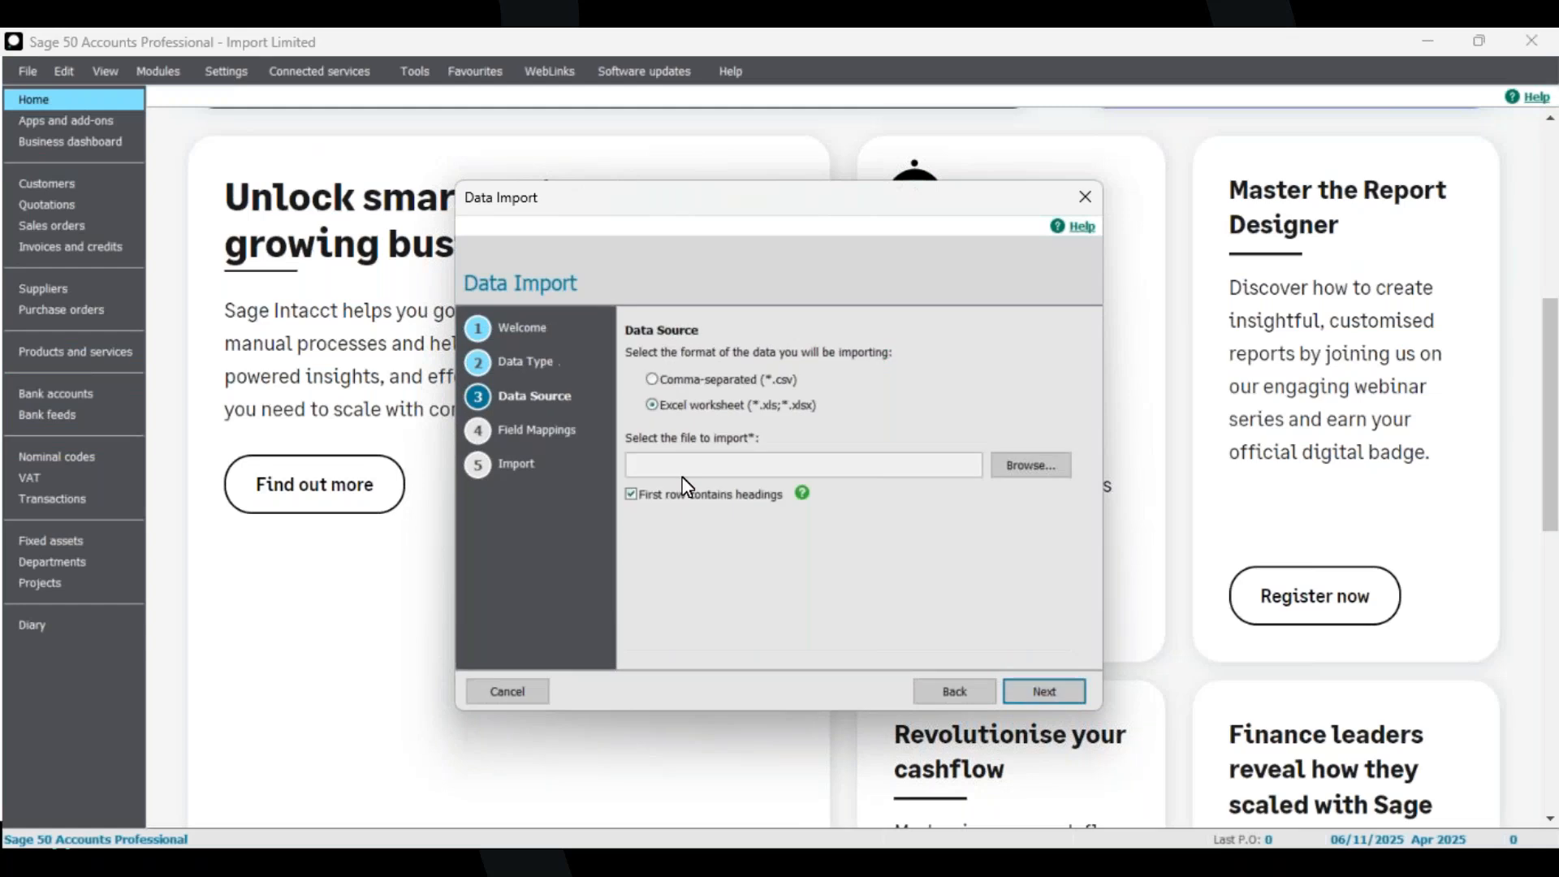
# Choose the 2A - Supplier - Demo Illegal Account Ref workbook as the Excel data source and continue.
pyautogui.click(1031, 464)
pyautogui.click(547, 438)
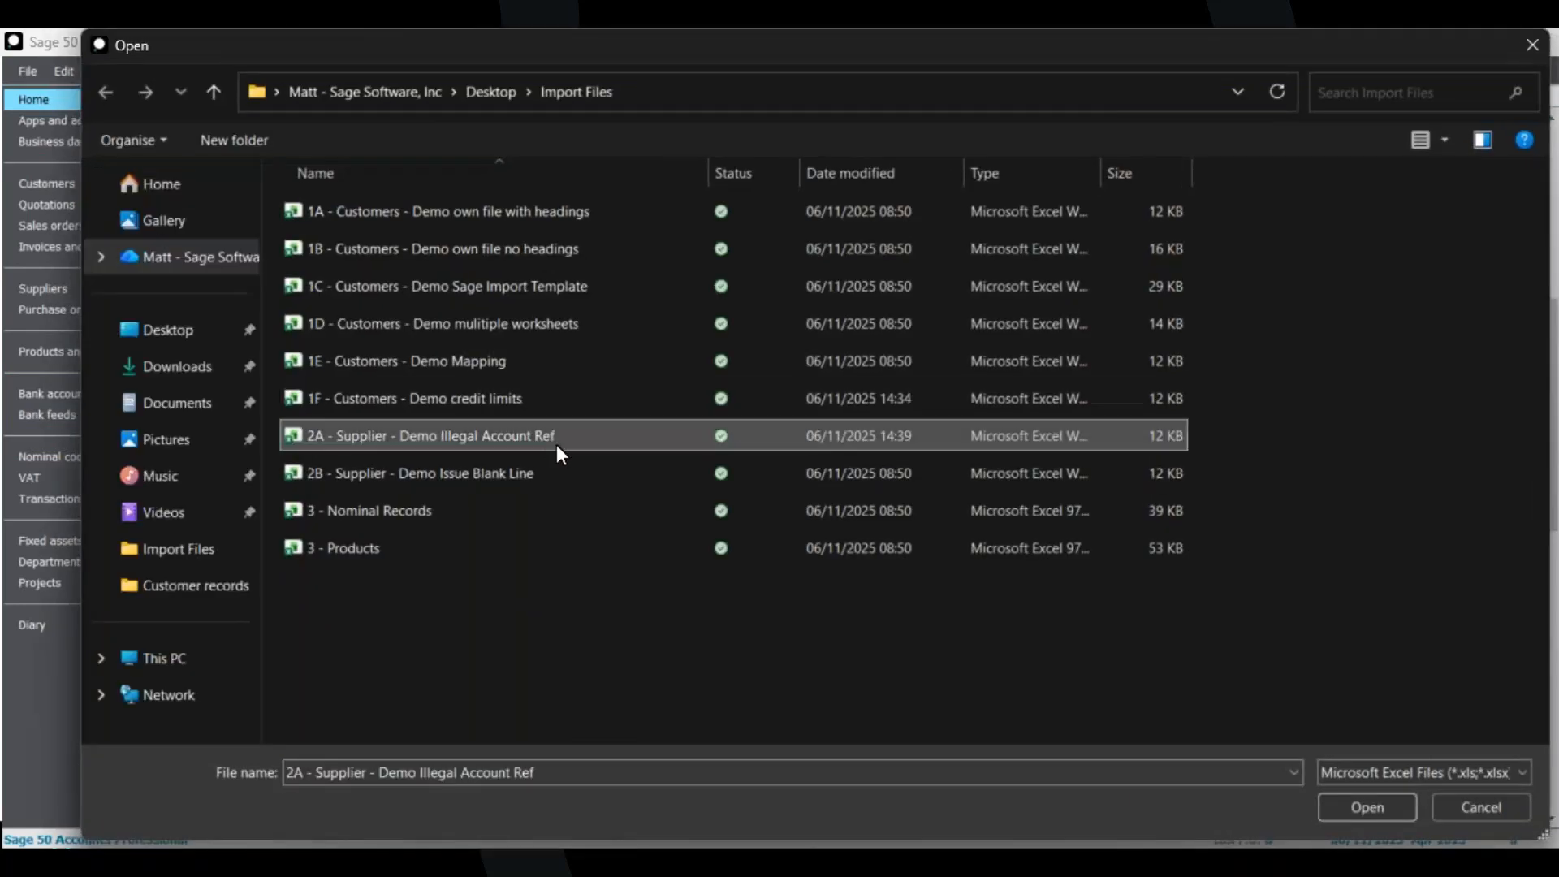
pyautogui.click(1346, 800)
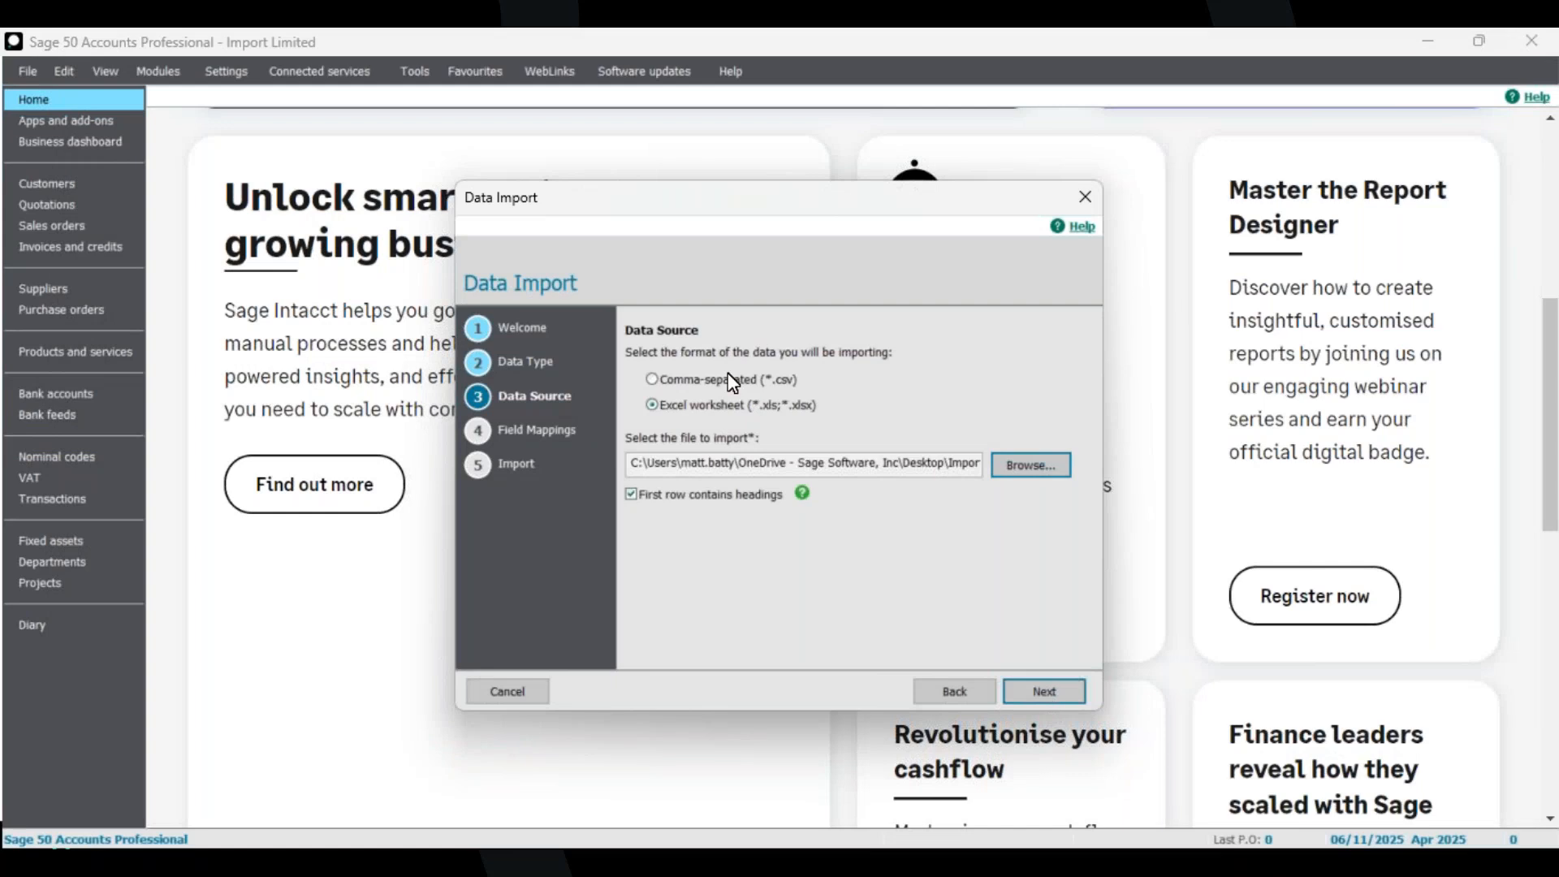
pyautogui.click(1041, 687)
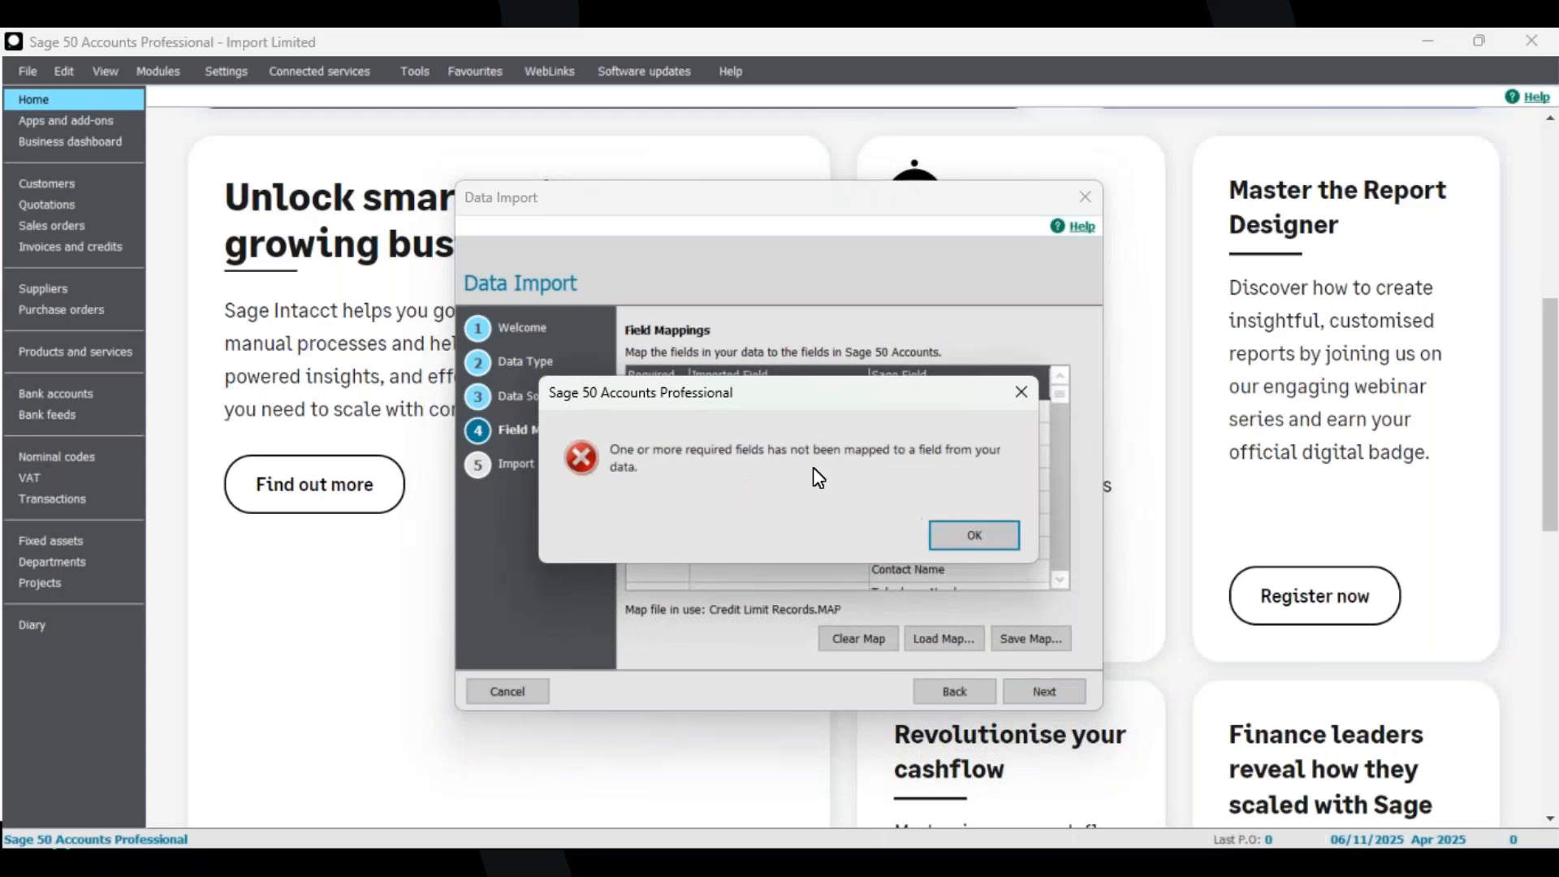
# Dismiss the unmapped required field error, map AccRef to Account Reference, and proceed without saving the map file.
pyautogui.click(976, 535)
pyautogui.click(851, 413)
pyautogui.click(857, 412)
pyautogui.click(786, 431)
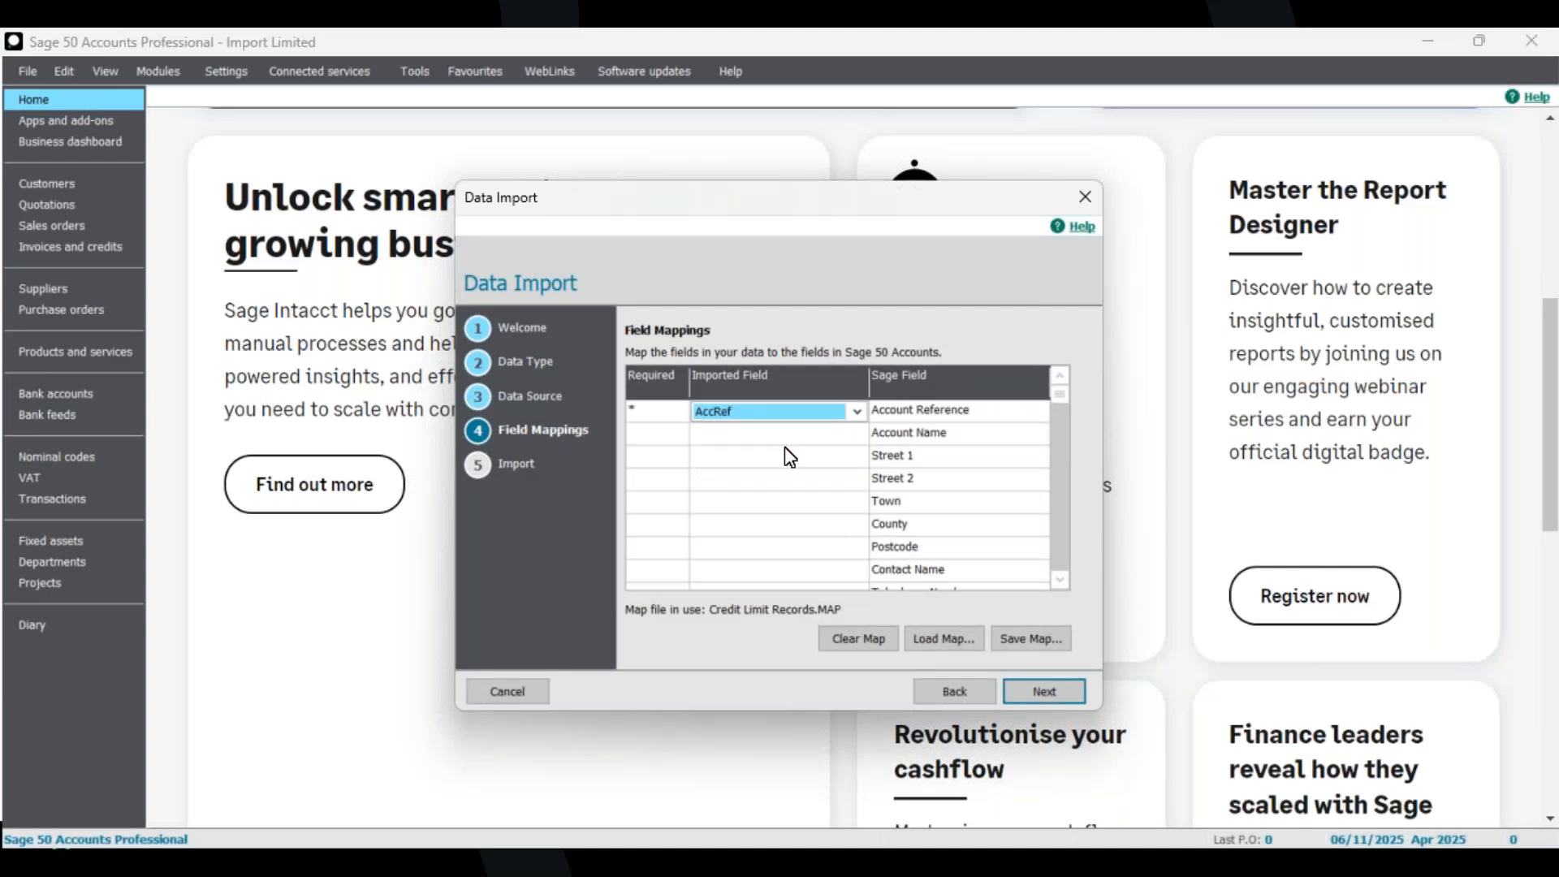
pyautogui.click(1045, 699)
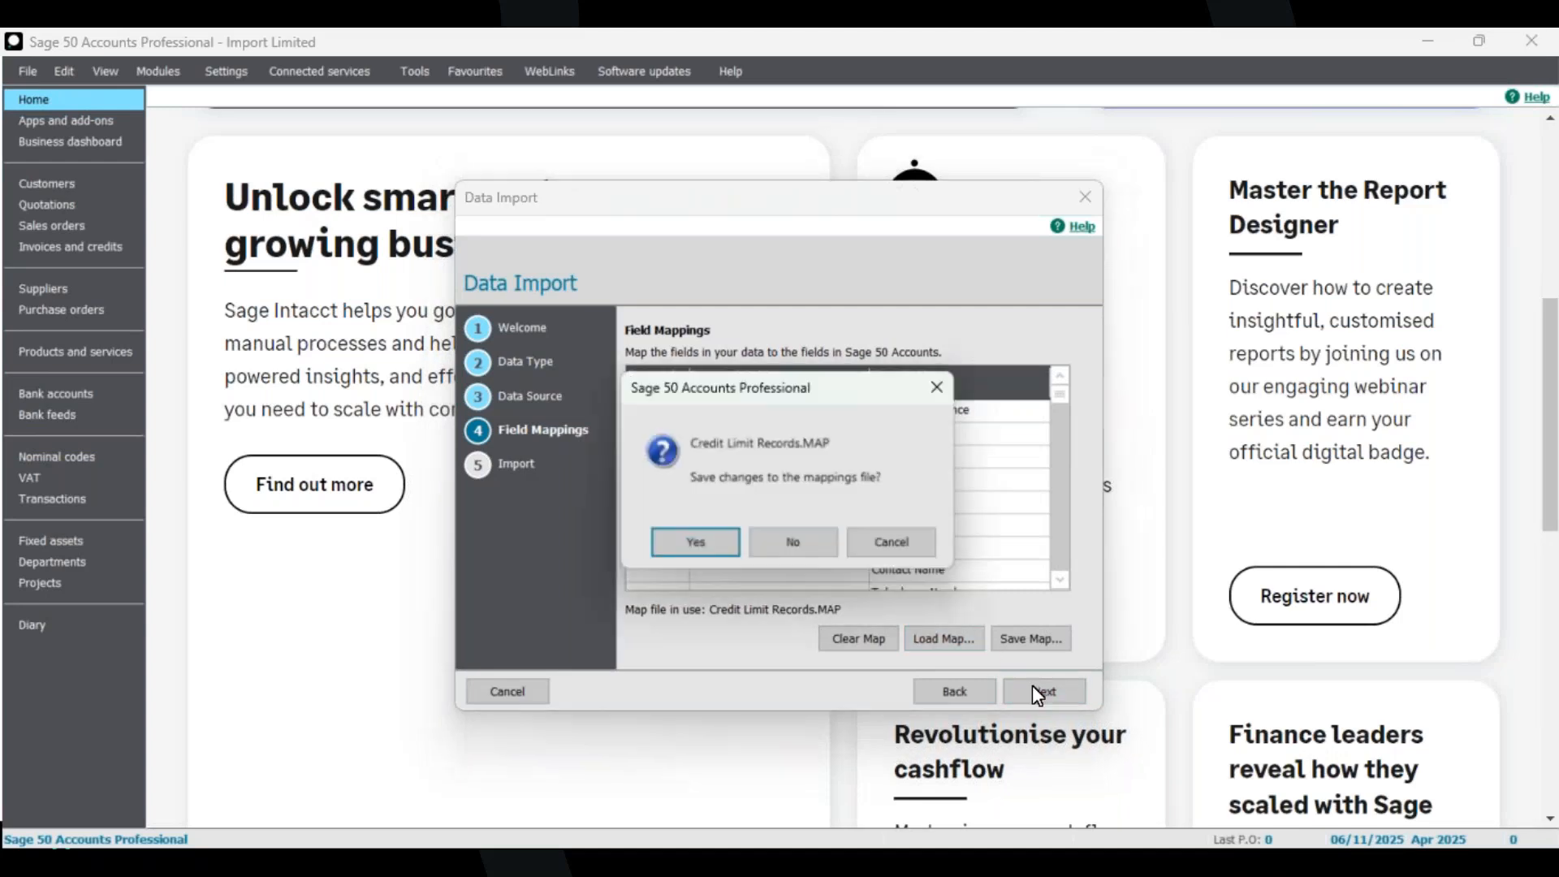
pyautogui.click(800, 546)
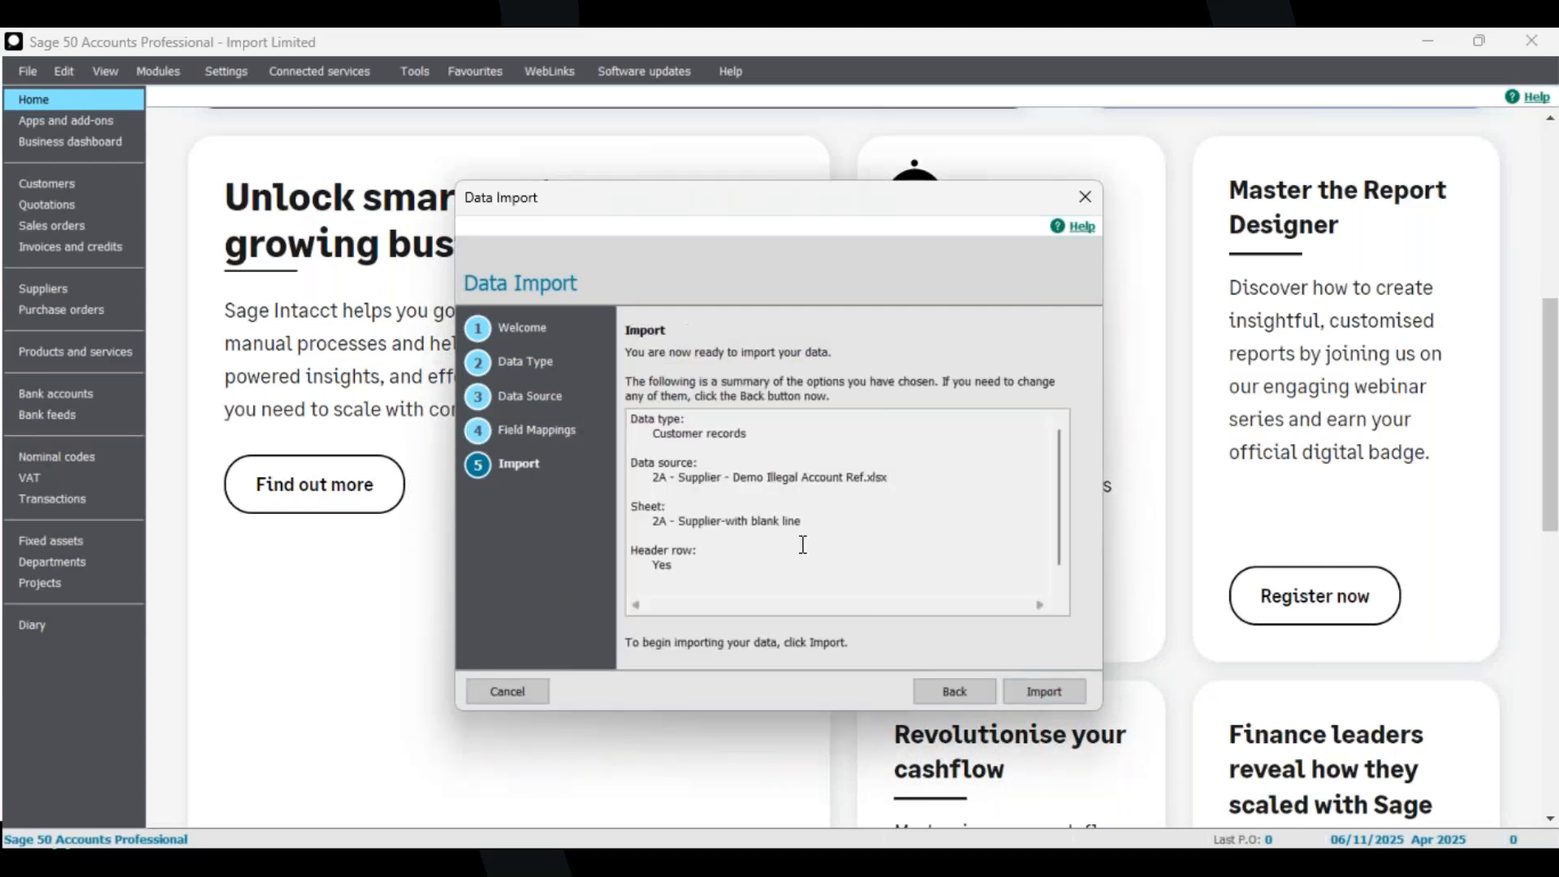
# Run the import and switch to the 2A workbook in Excel.
pyautogui.click(1047, 683)
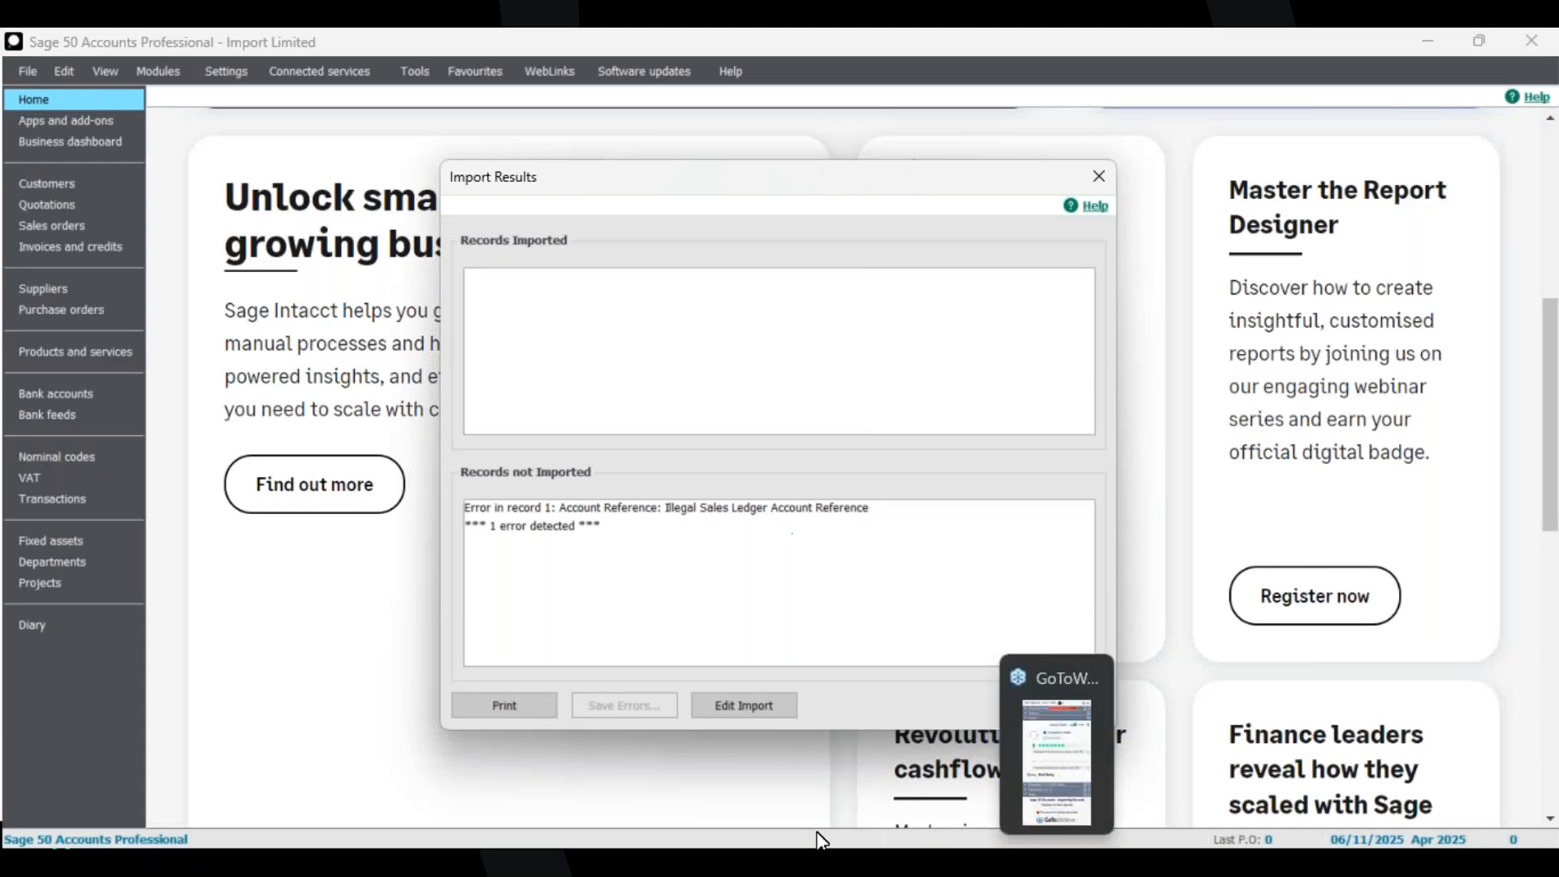
pyautogui.click(704, 859)
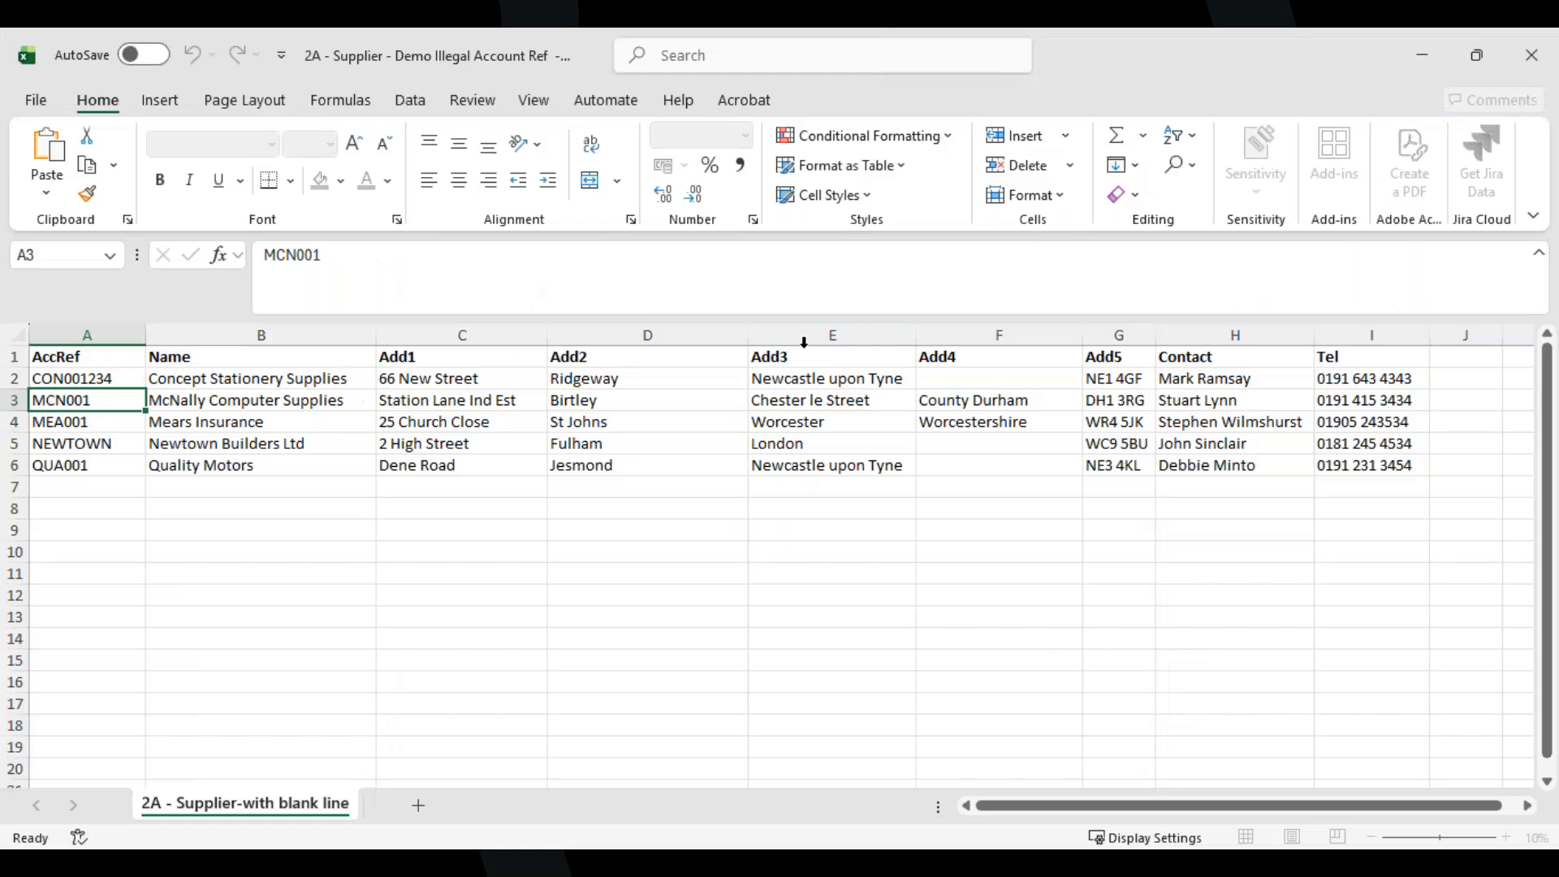
pyautogui.click(1477, 55)
pyautogui.moveTo(715, 281); pyautogui.dragTo(976, 545)
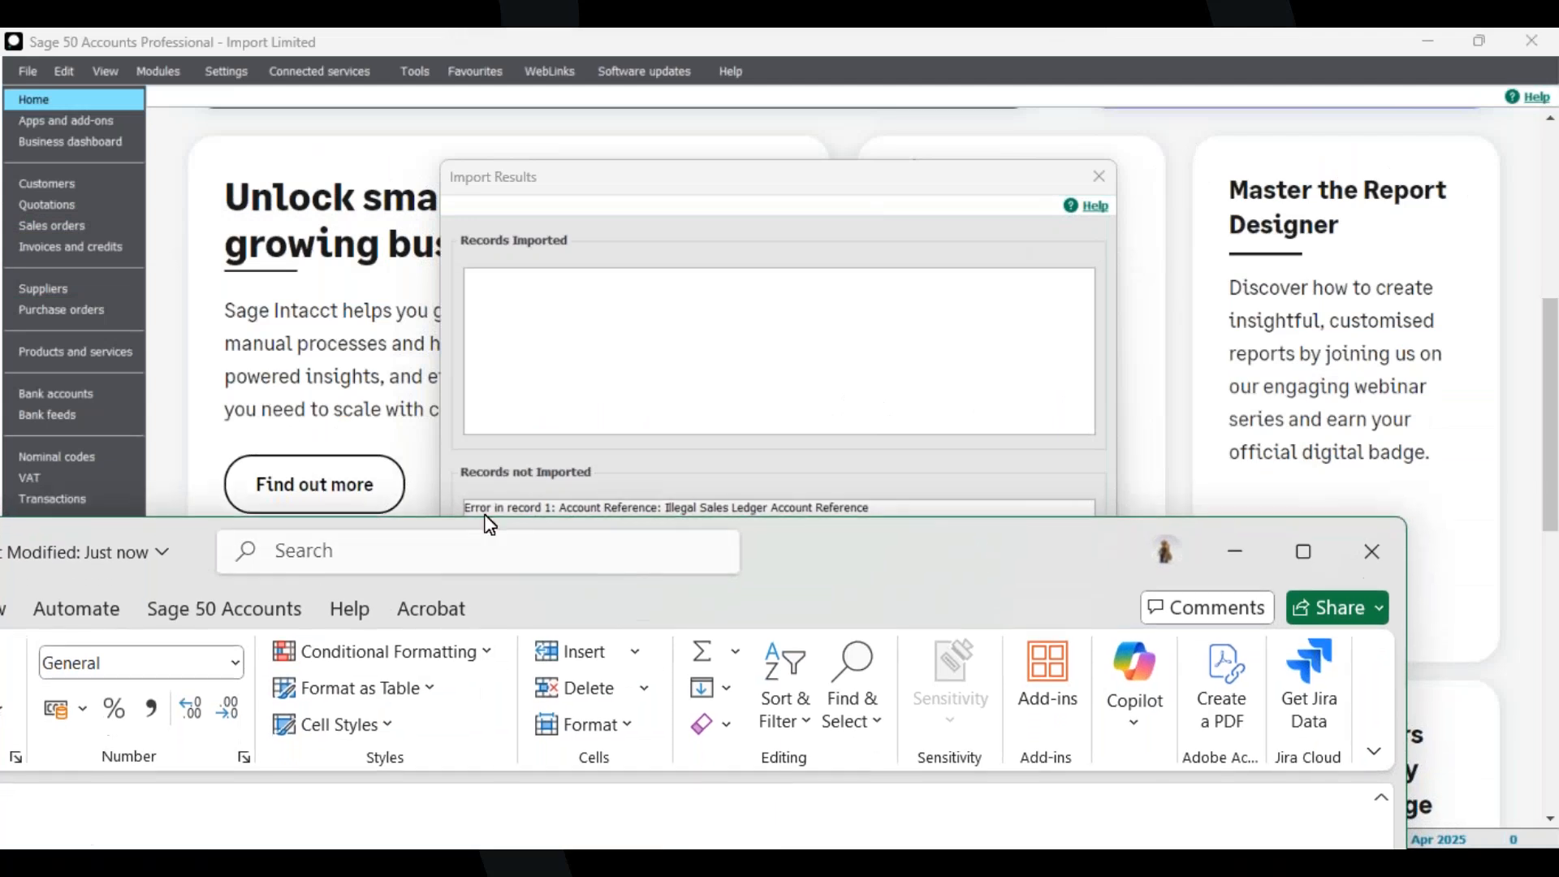
pyautogui.click(1372, 551)
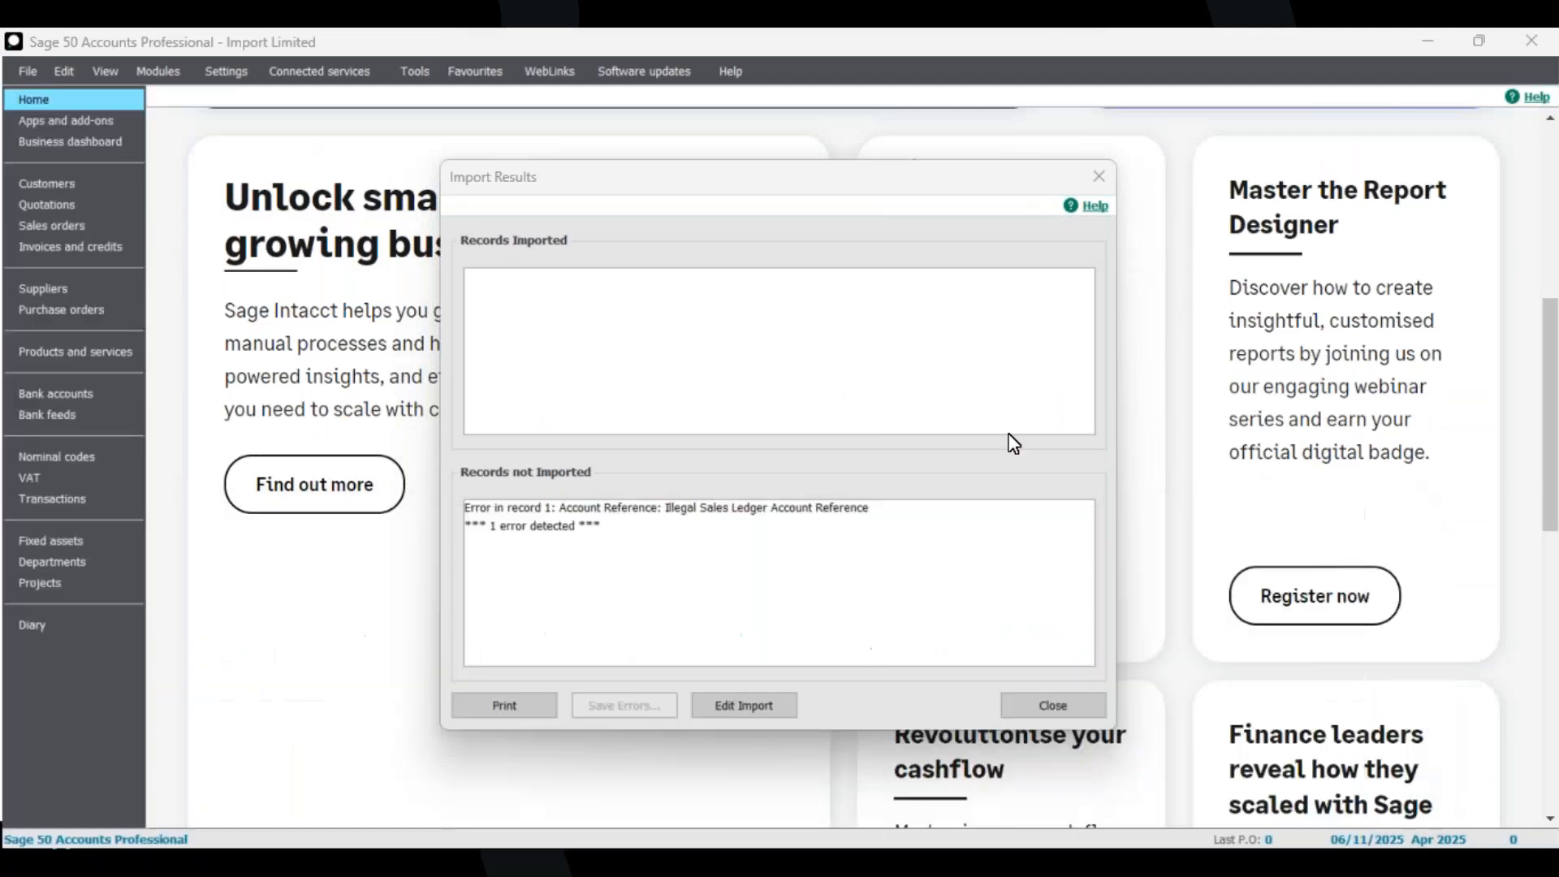
pyautogui.moveTo(0, 217); pyautogui.dragTo(885, 27)
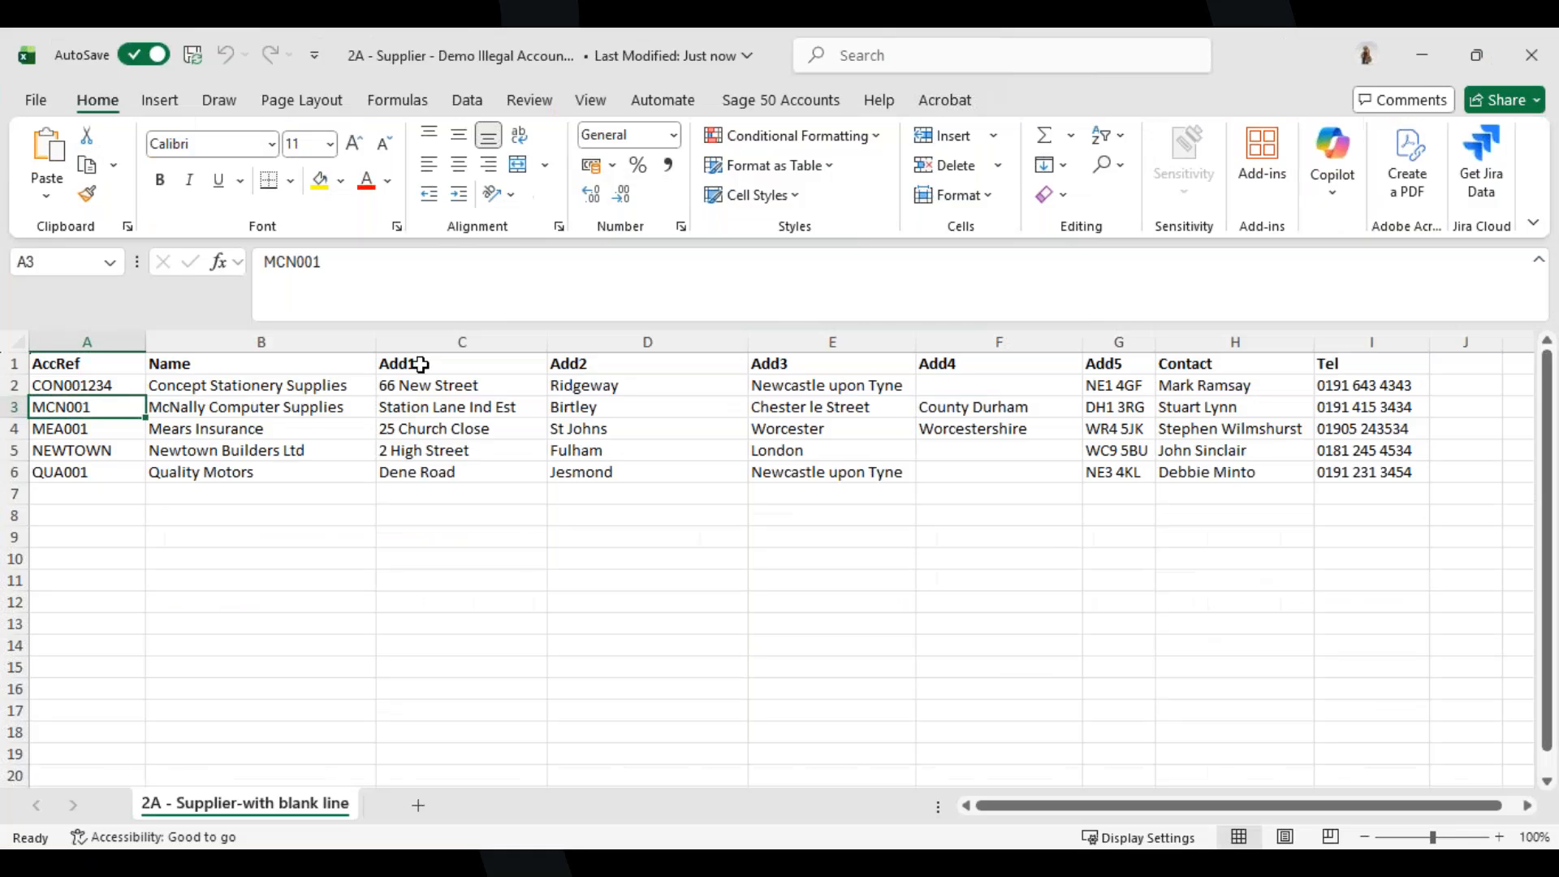
# Change the account reference in cell A2 back to CON001 and close the workbook.
pyautogui.click(86, 385)
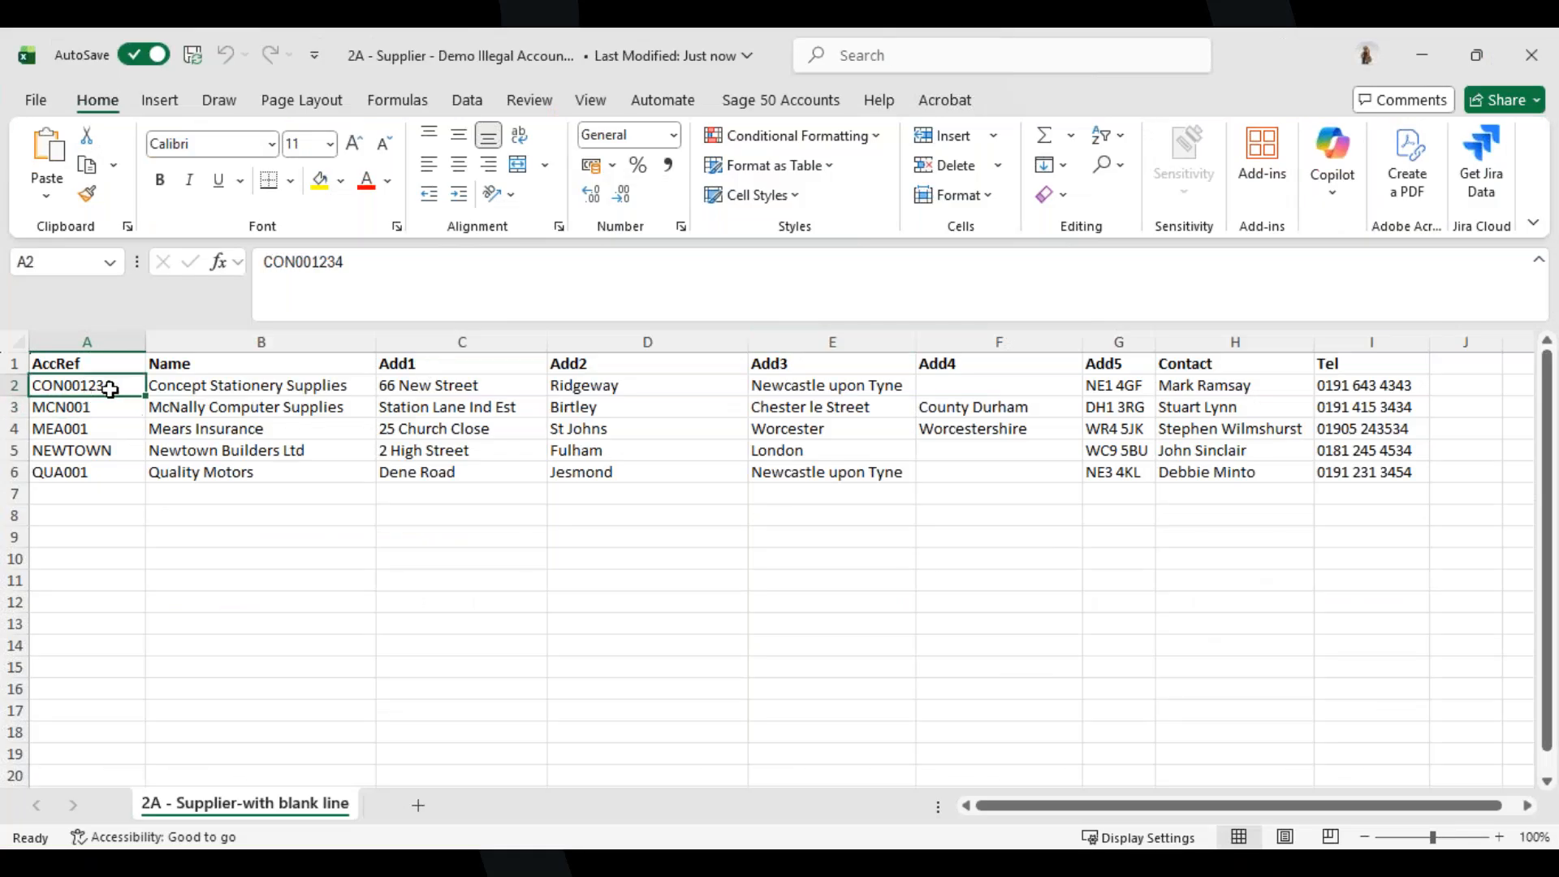
pyautogui.click(272, 388)
pyautogui.click(460, 386)
pyautogui.click(650, 387)
pyautogui.click(845, 390)
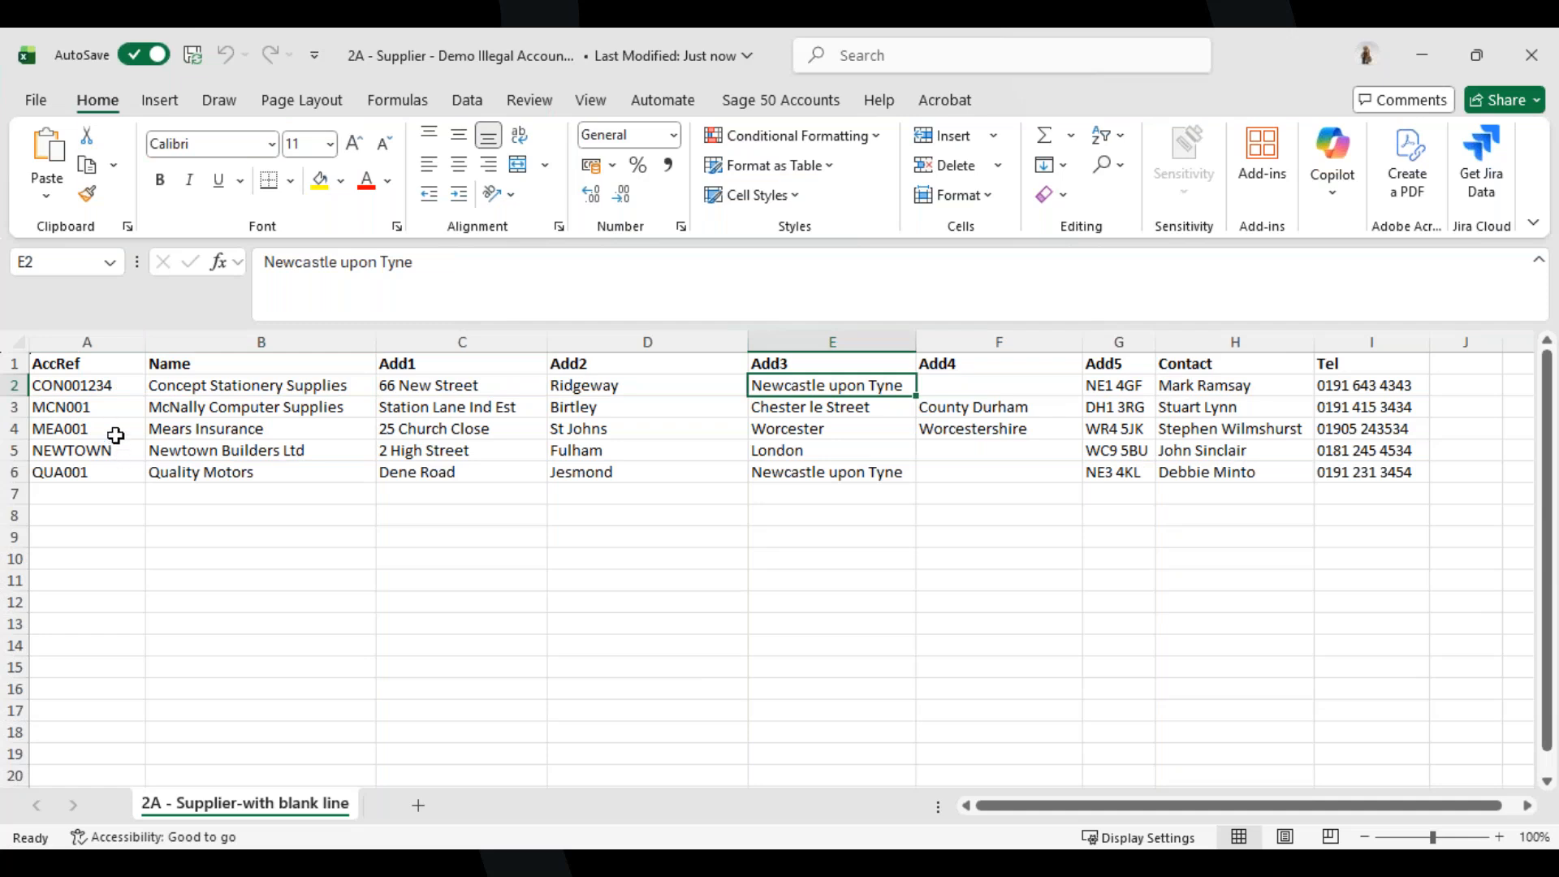
pyautogui.click(110, 391)
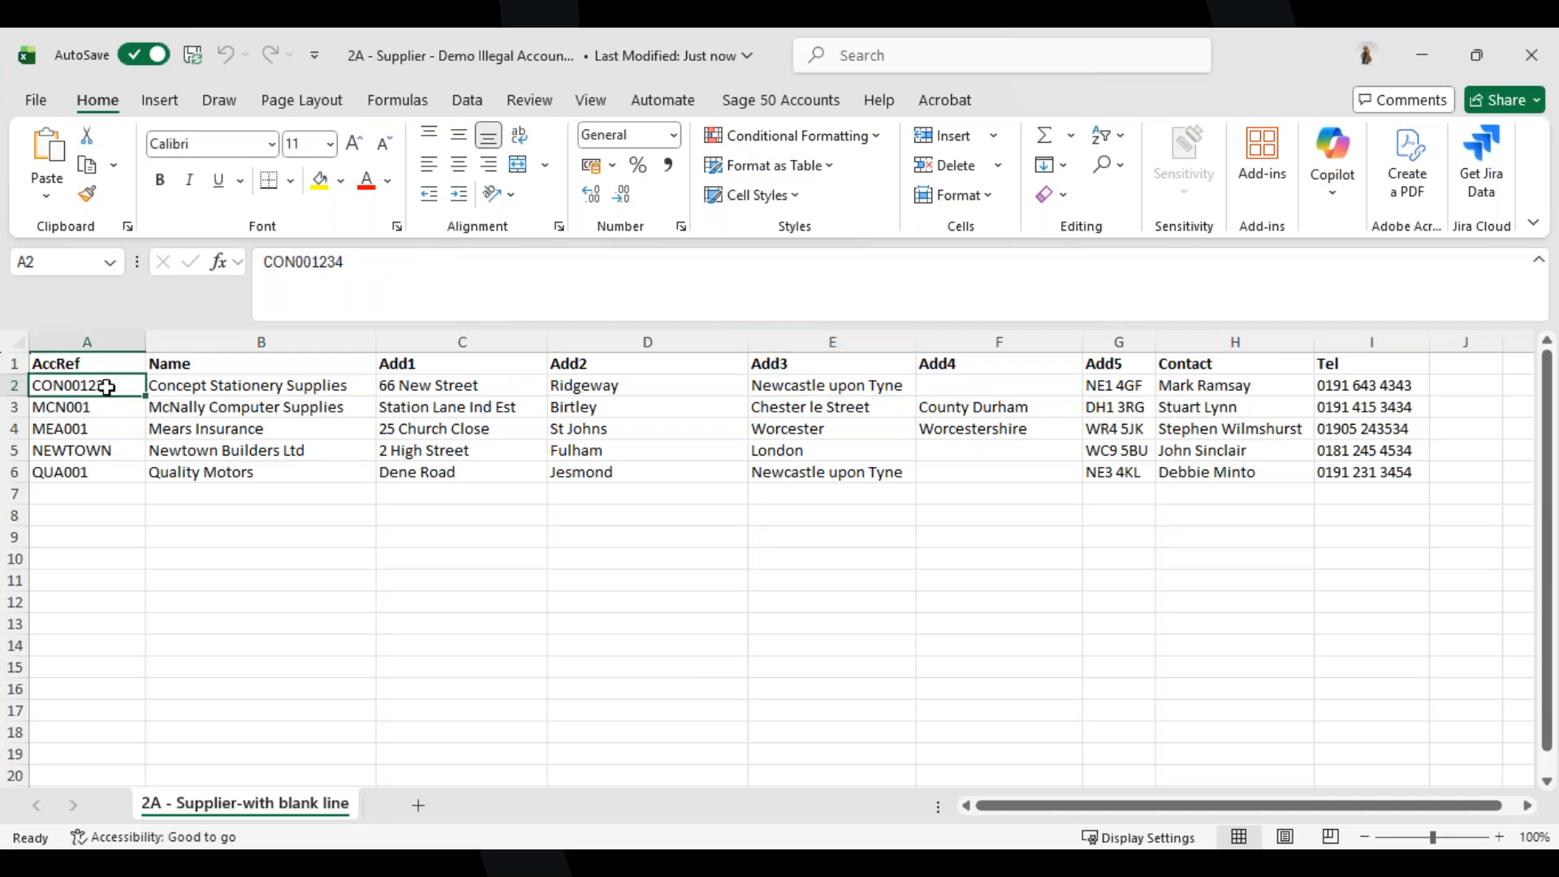
pyautogui.doubleClick(111, 396)
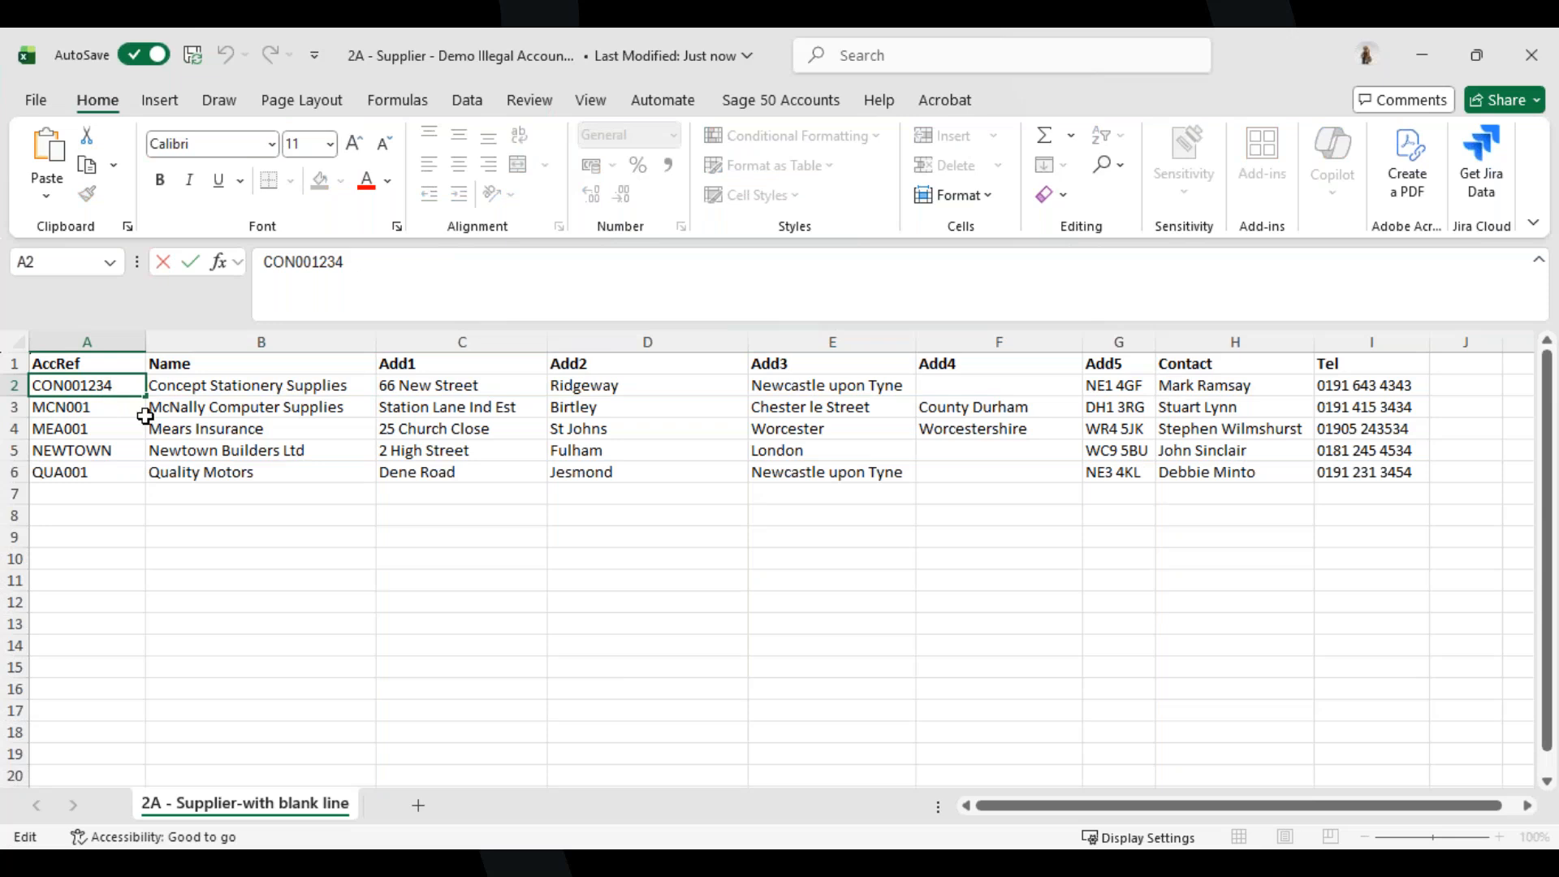
pyautogui.press('BackSpace')
pyautogui.press('BackSpace')
pyautogui.press('BackSpace')
pyautogui.click(1551, 54)
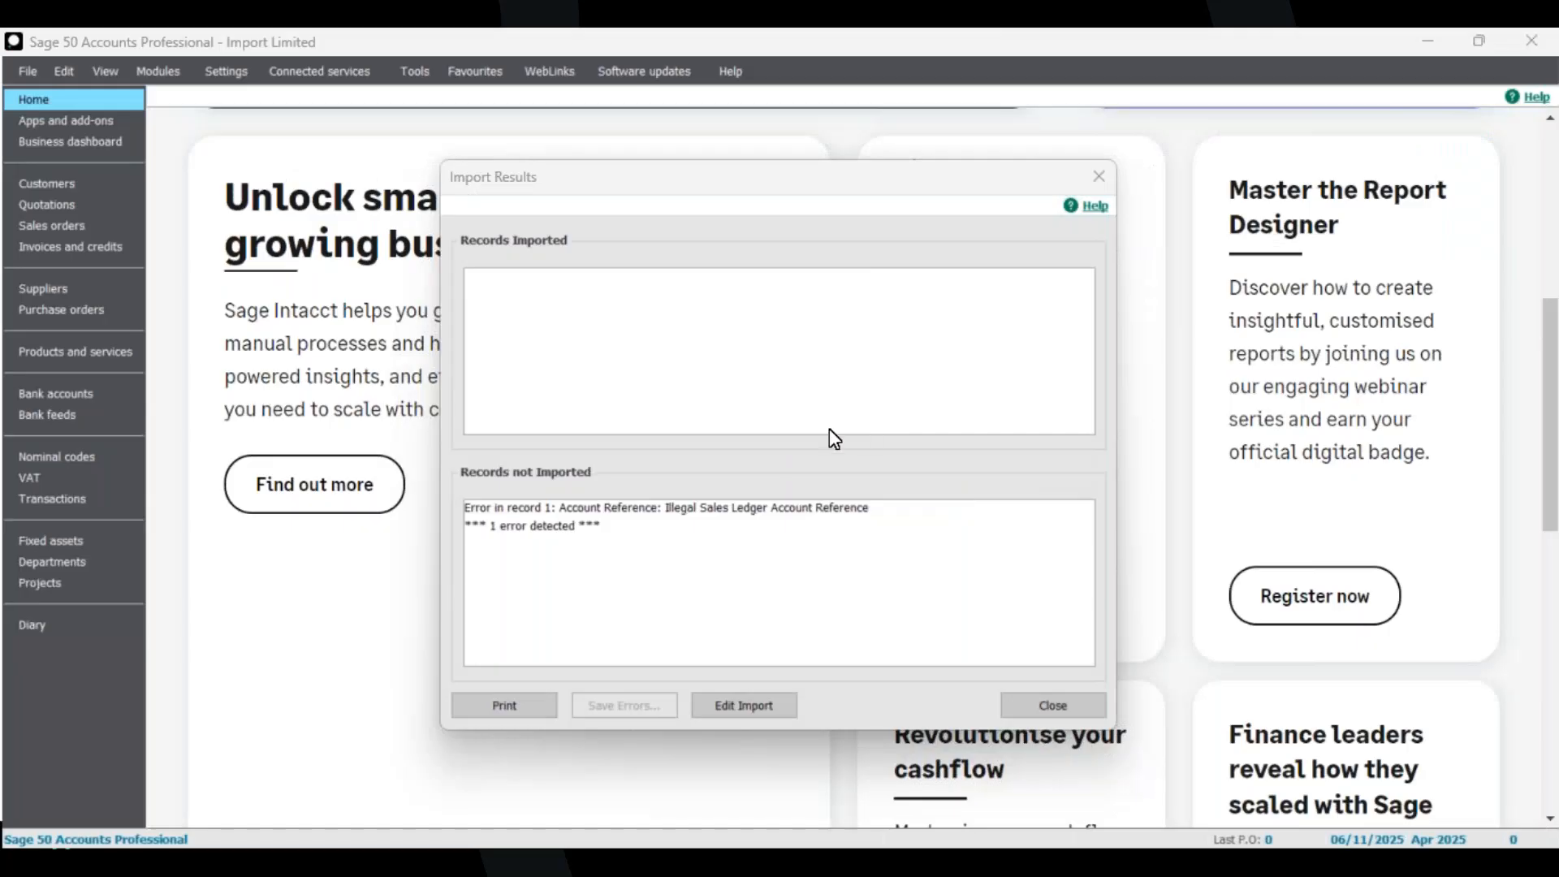
# Reopen the import file from the import results, then close it and the import results window.
pyautogui.click(750, 712)
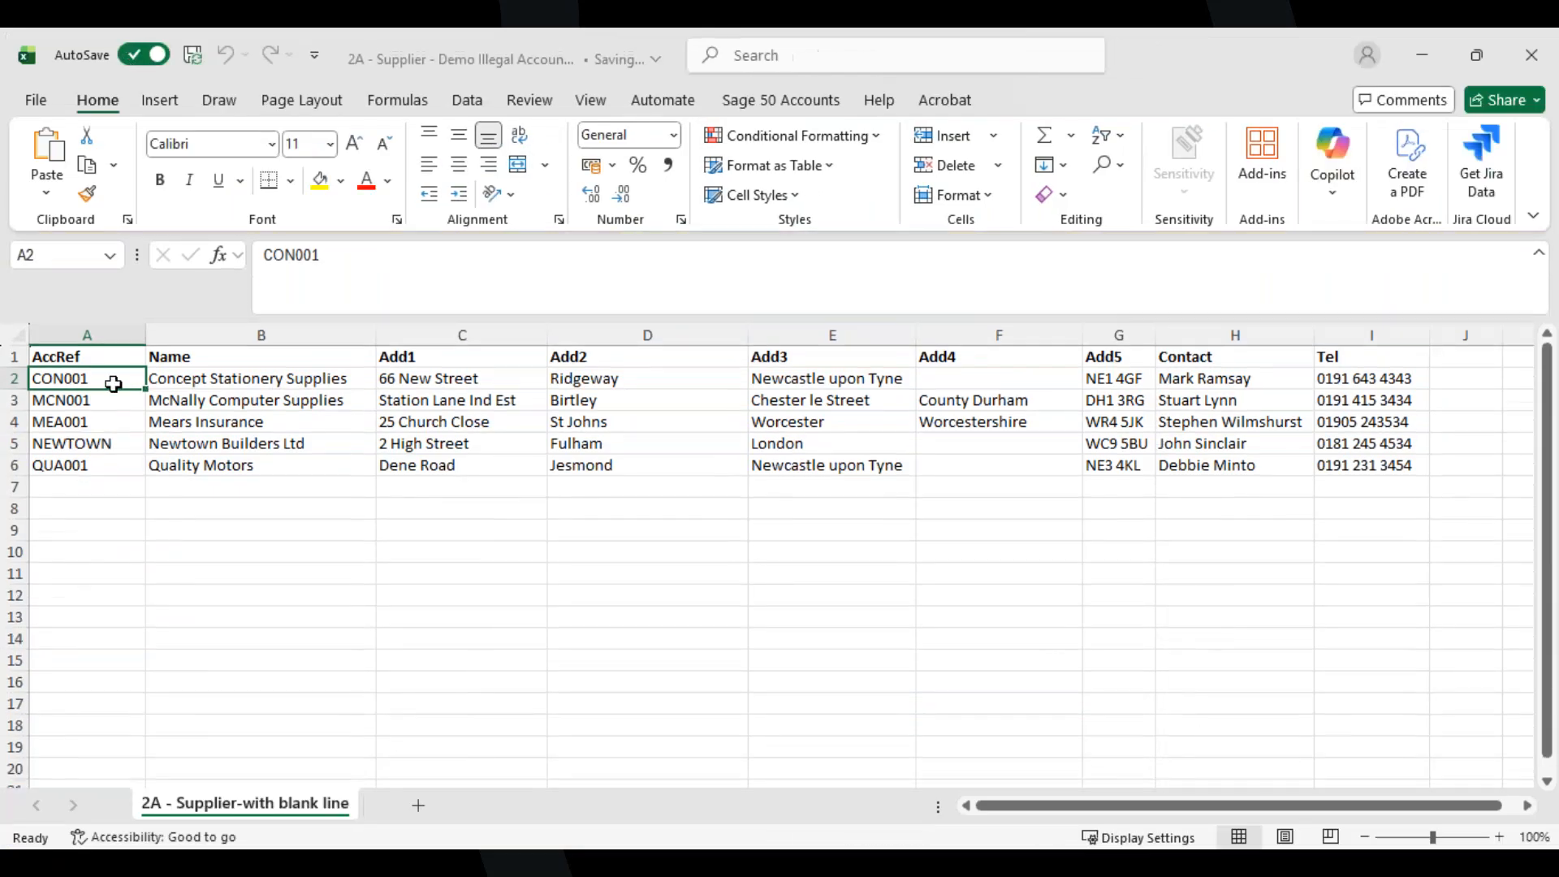
pyautogui.click(1545, 52)
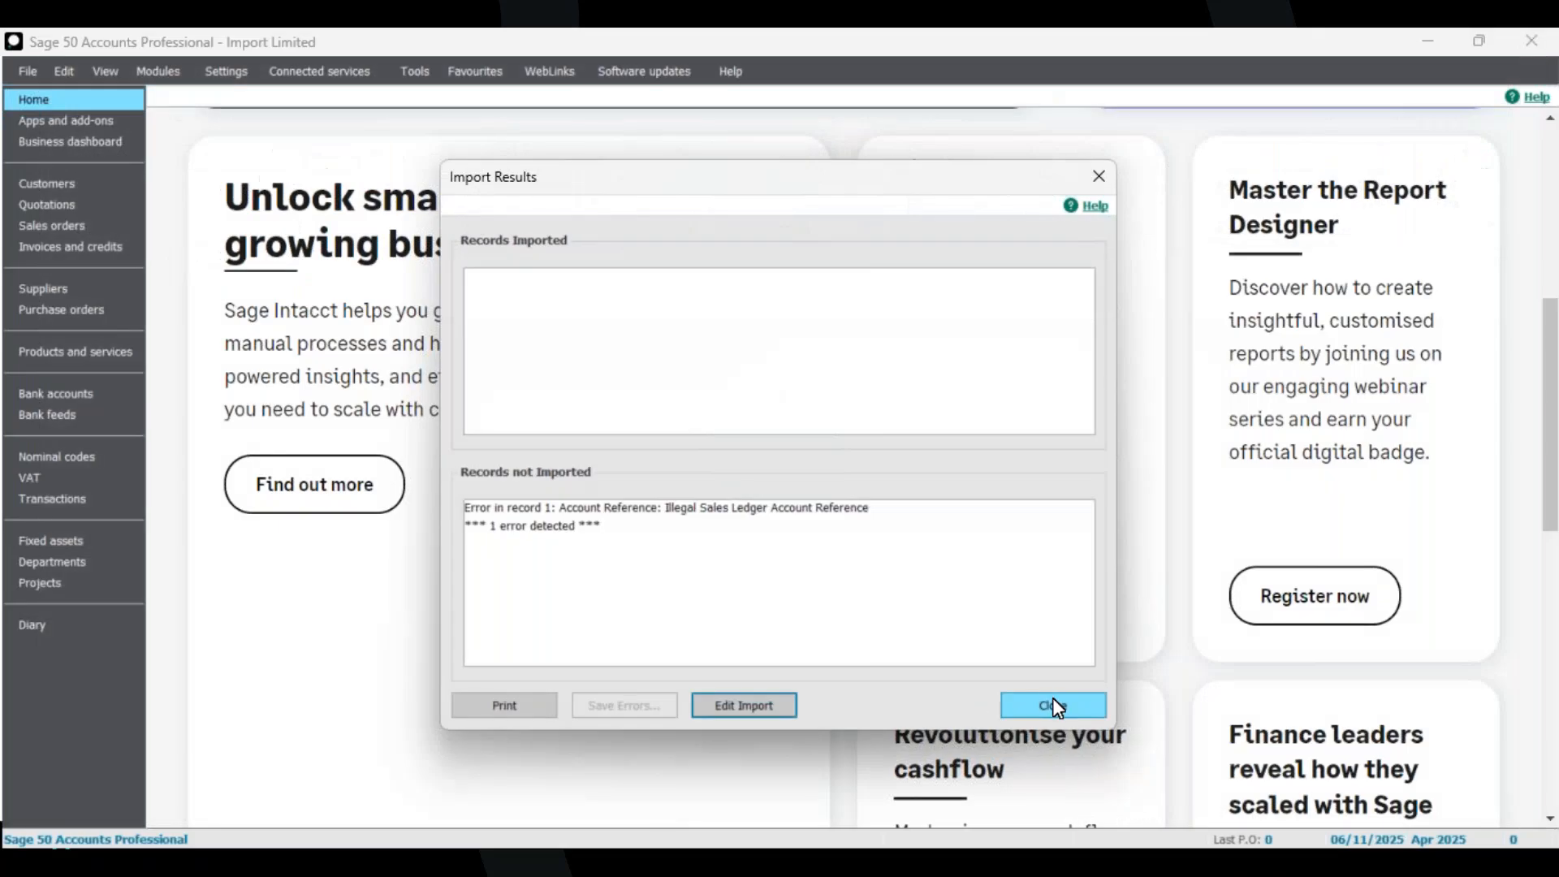
pyautogui.click(1057, 708)
pyautogui.click(24, 73)
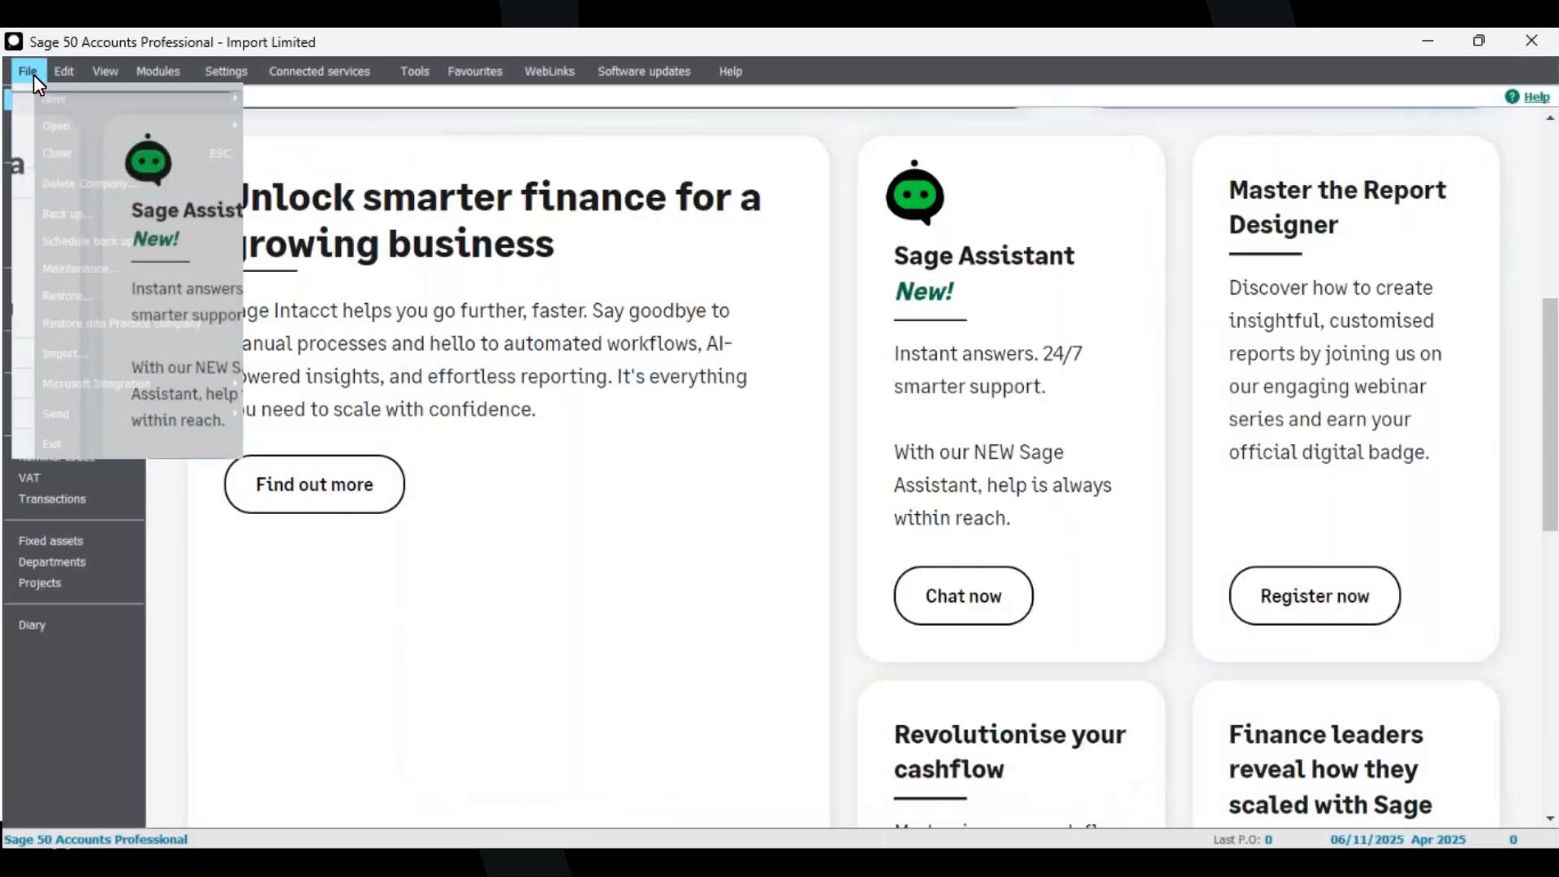
pyautogui.click(105, 355)
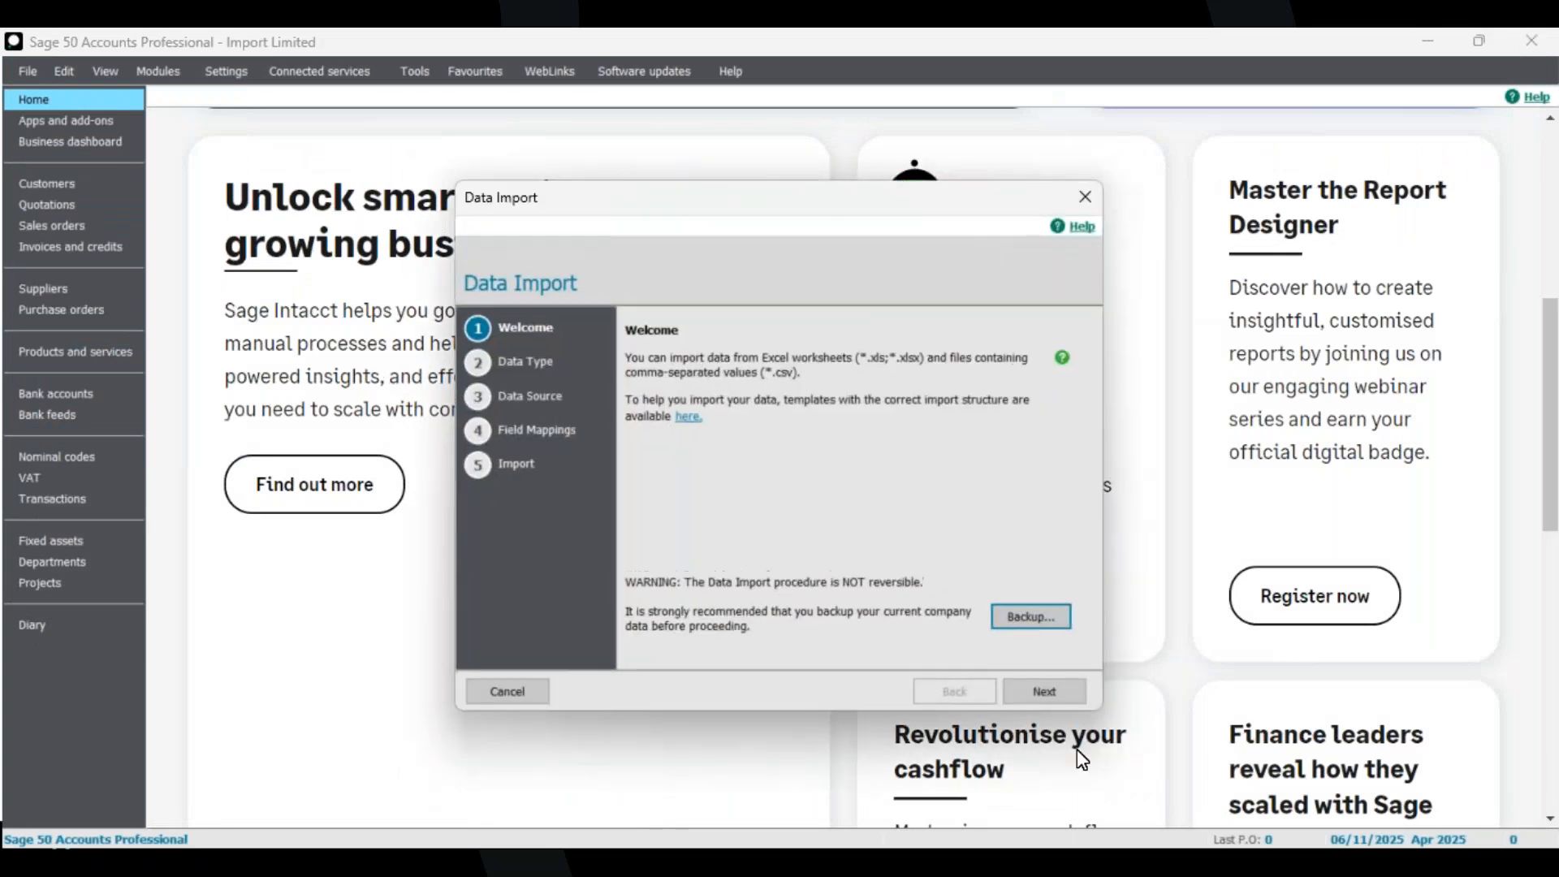
pyautogui.click(1083, 199)
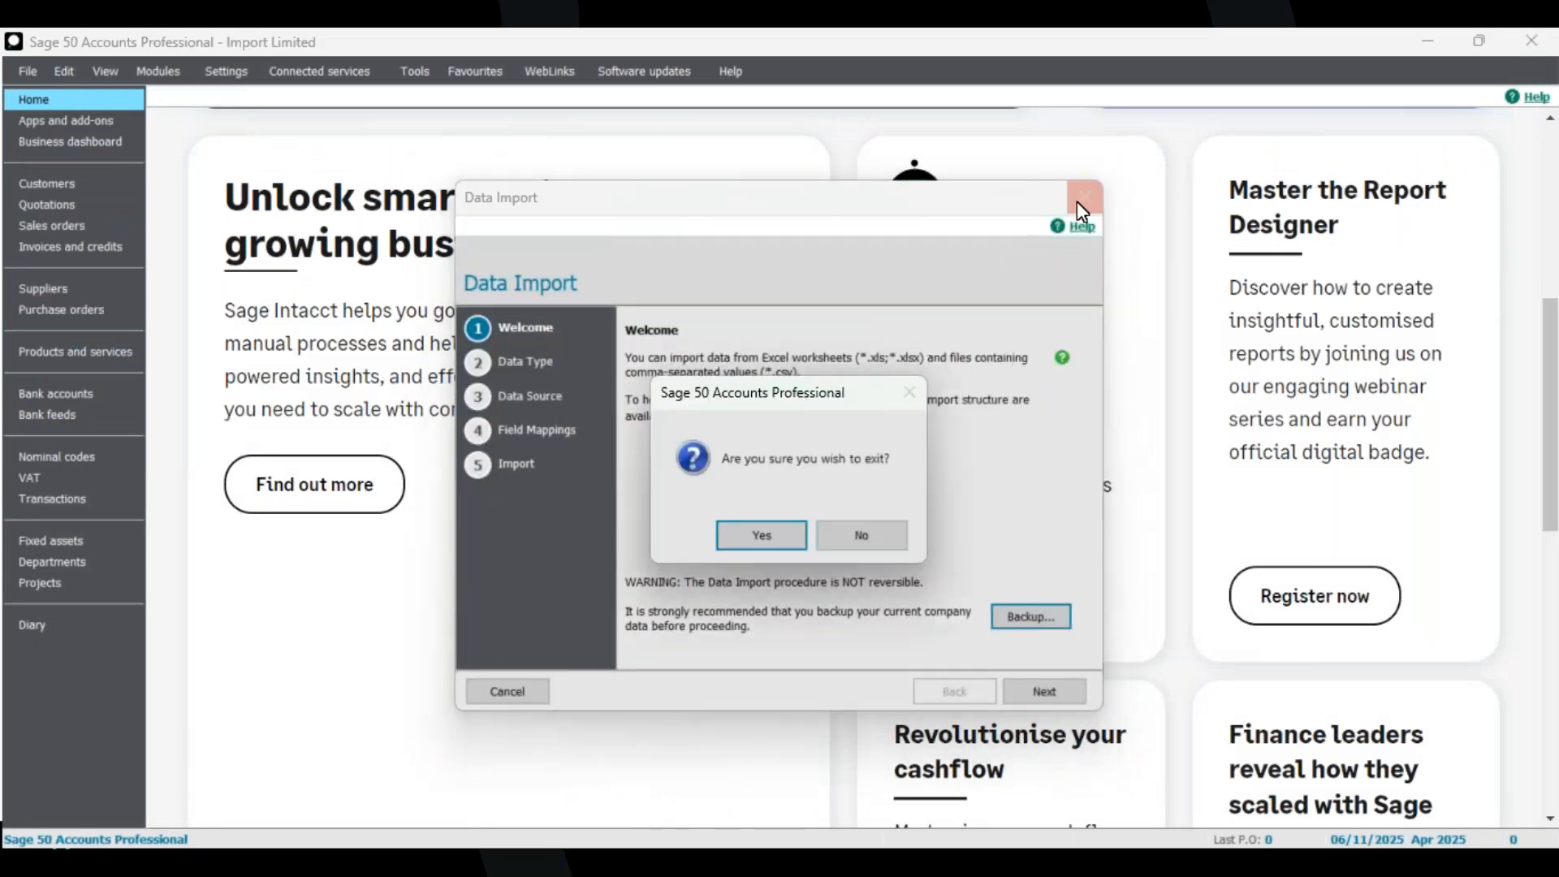
pyautogui.click(764, 532)
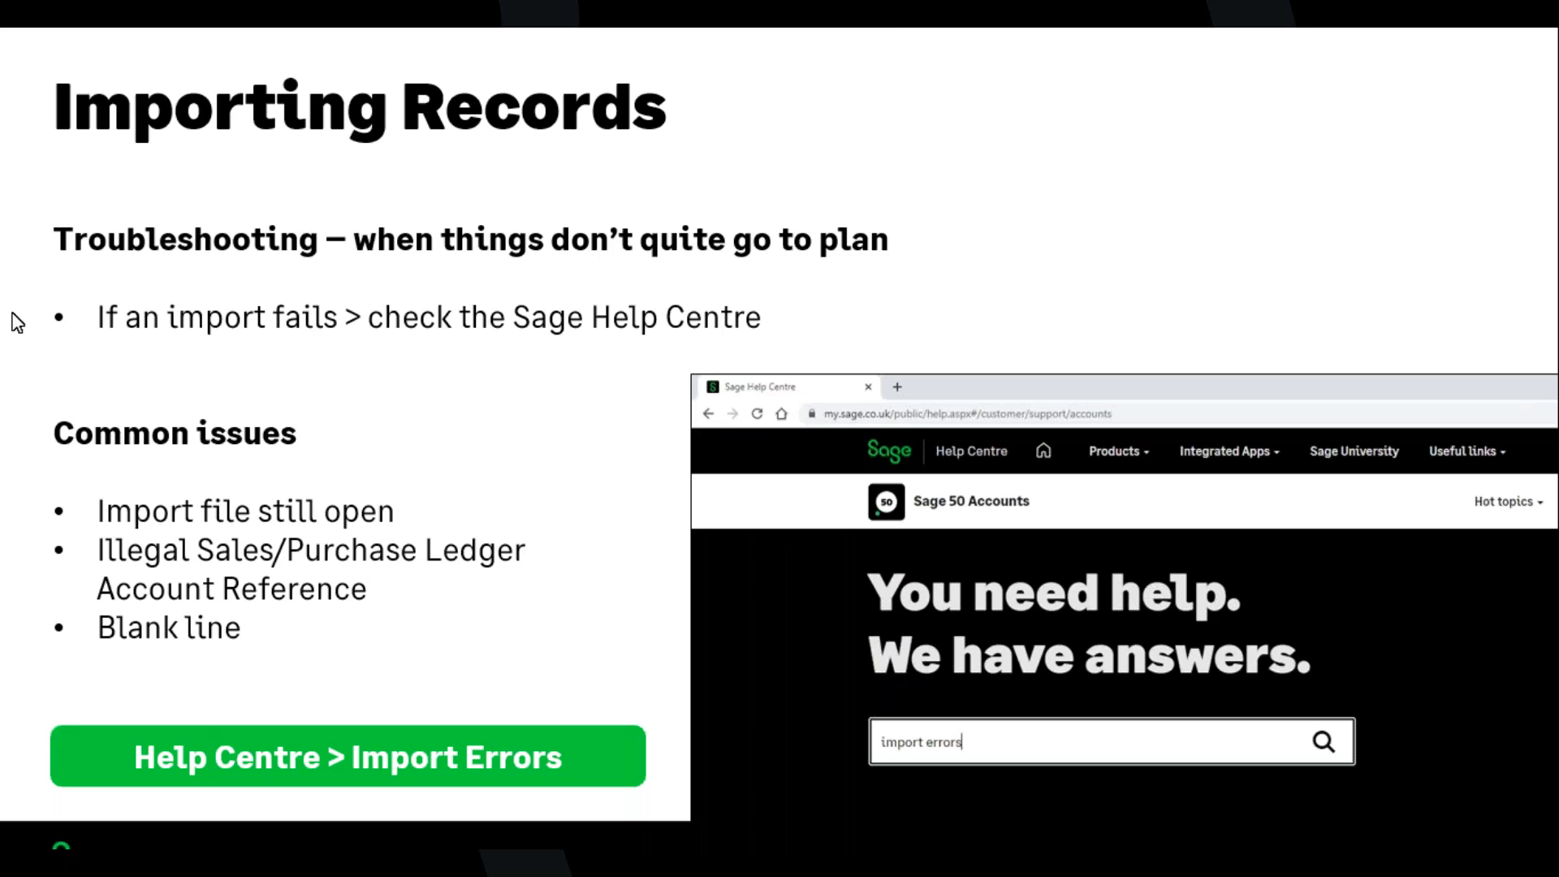
pyautogui.press('Right')
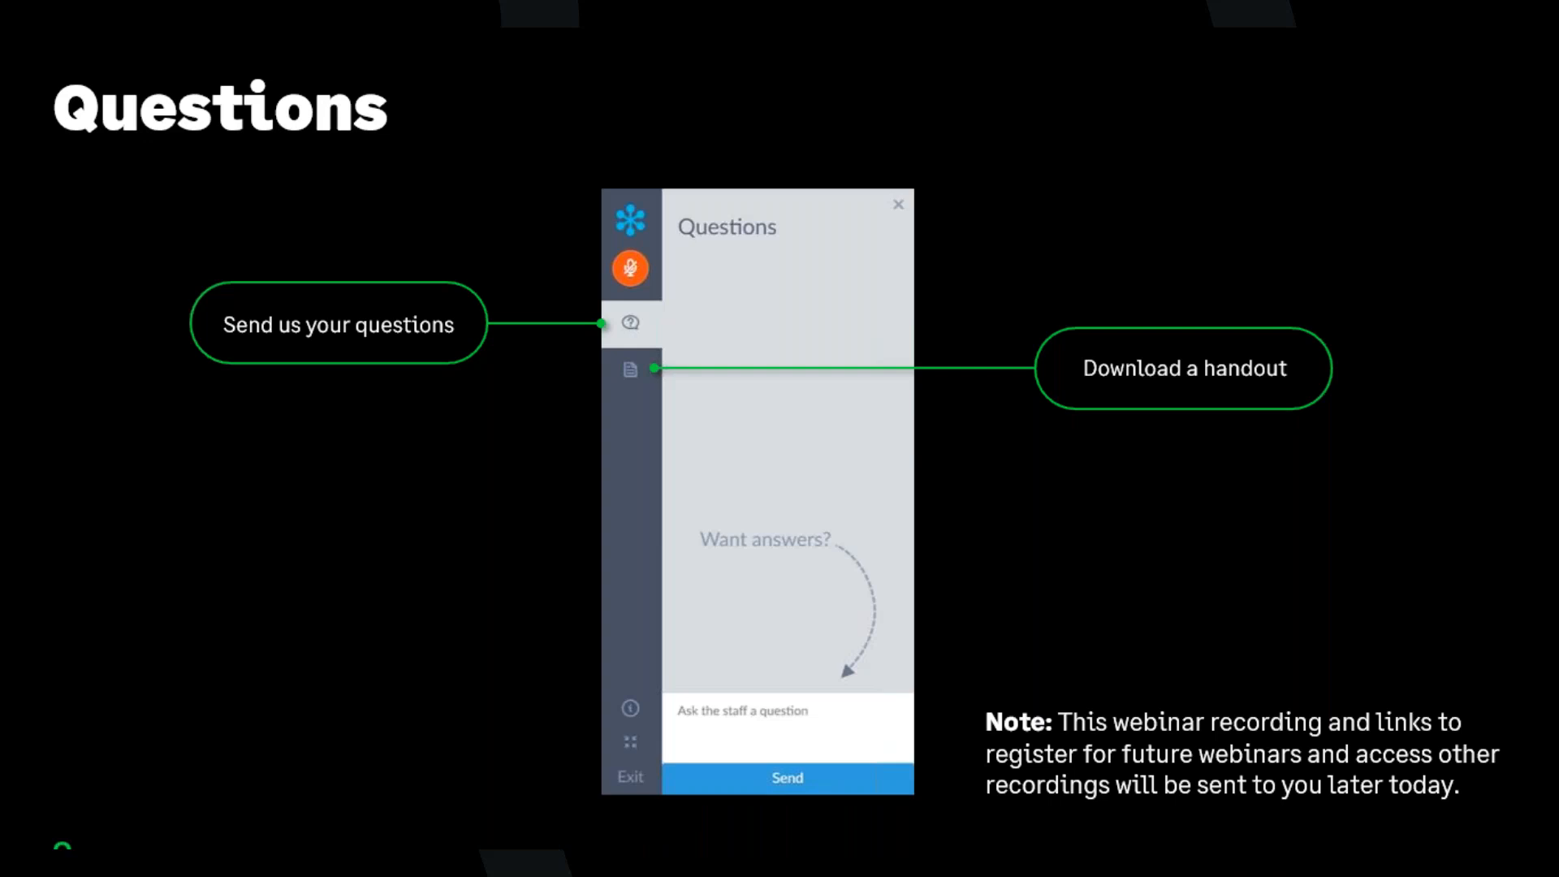
pyautogui.press('Right')
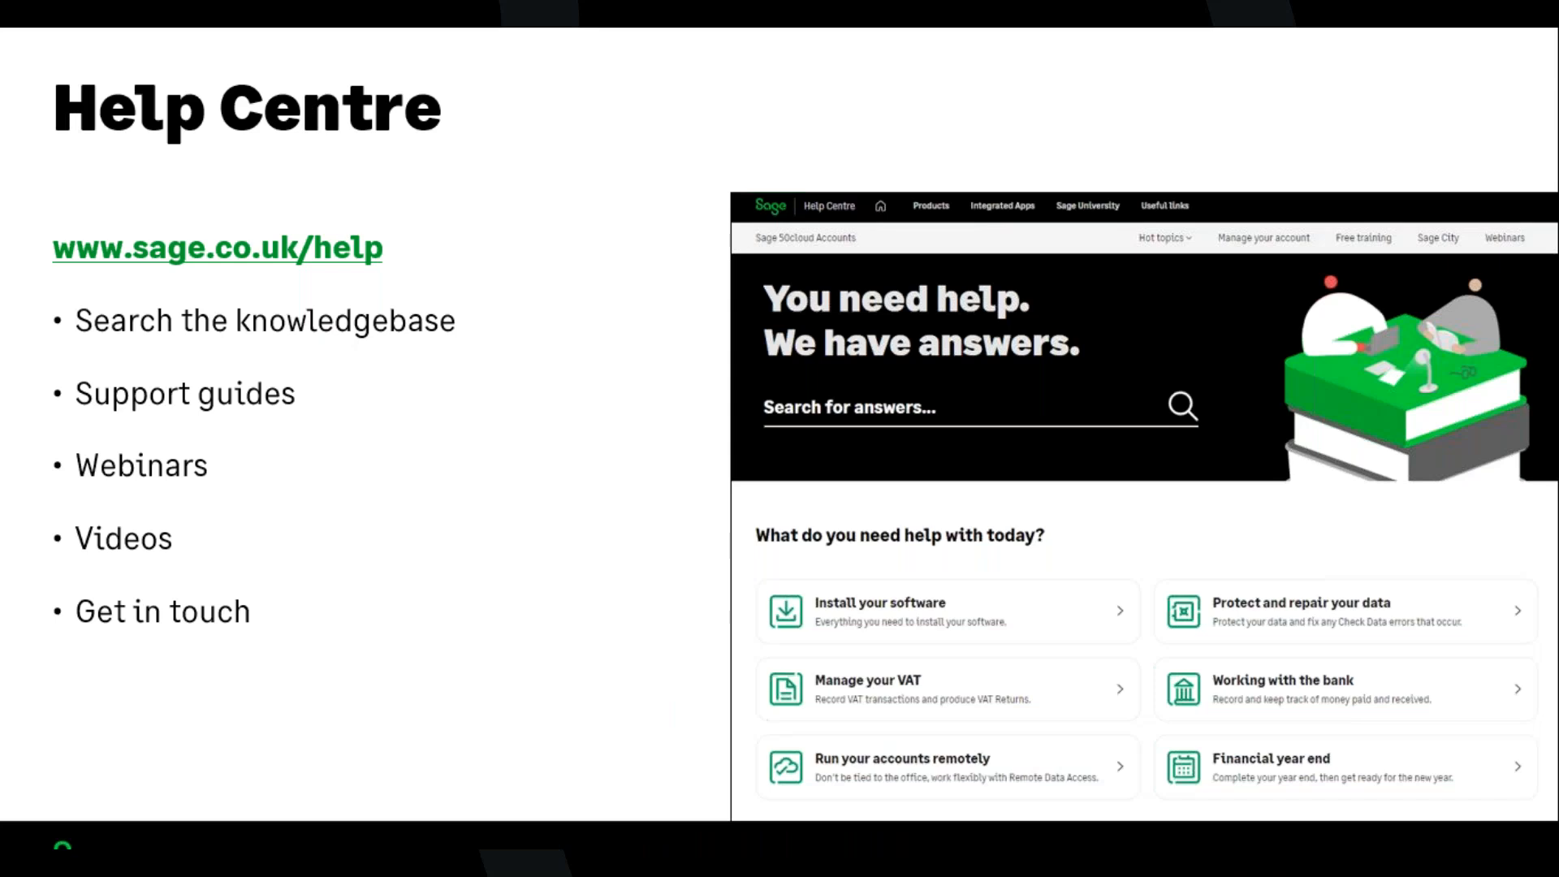
pyautogui.press('Right')
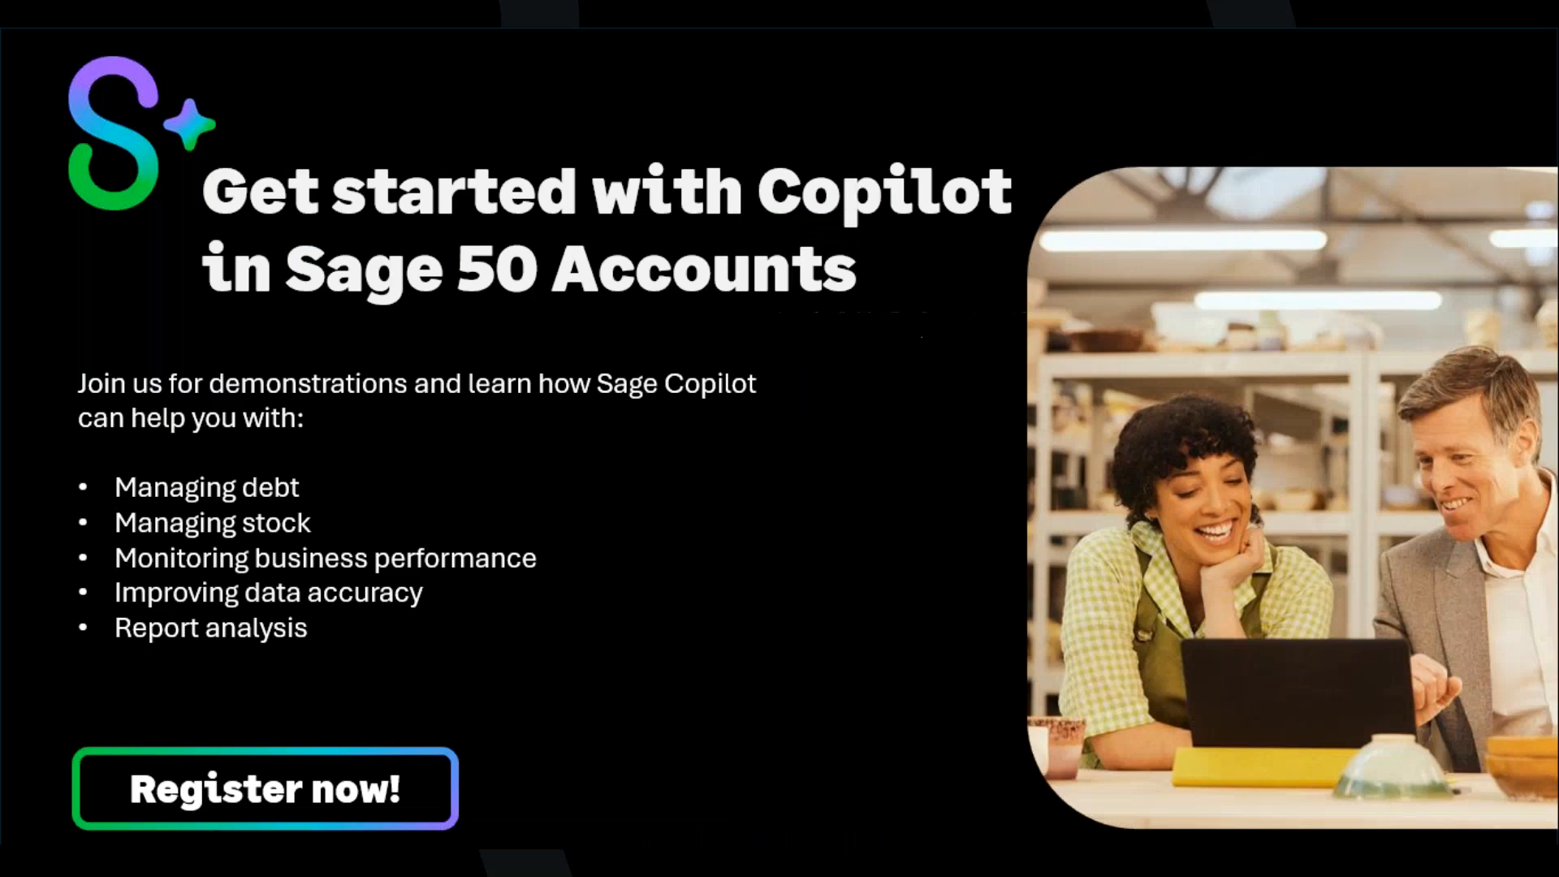